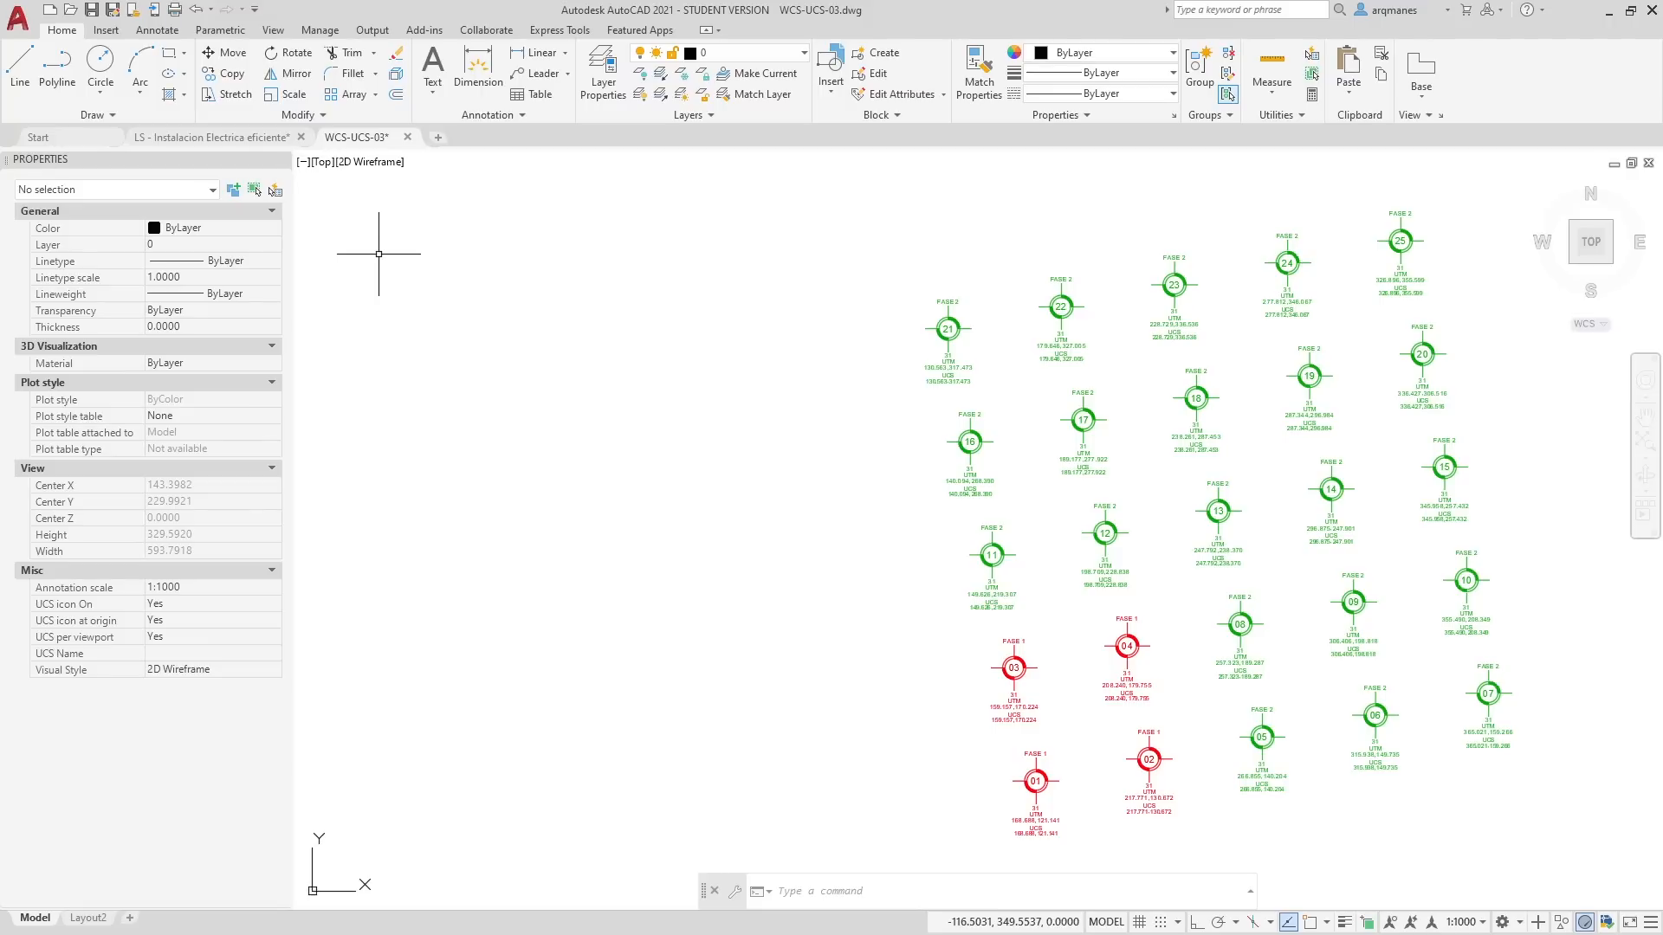
Step: Start a new data extraction and save its settings file as utm in the Documentos folder
click(157, 32)
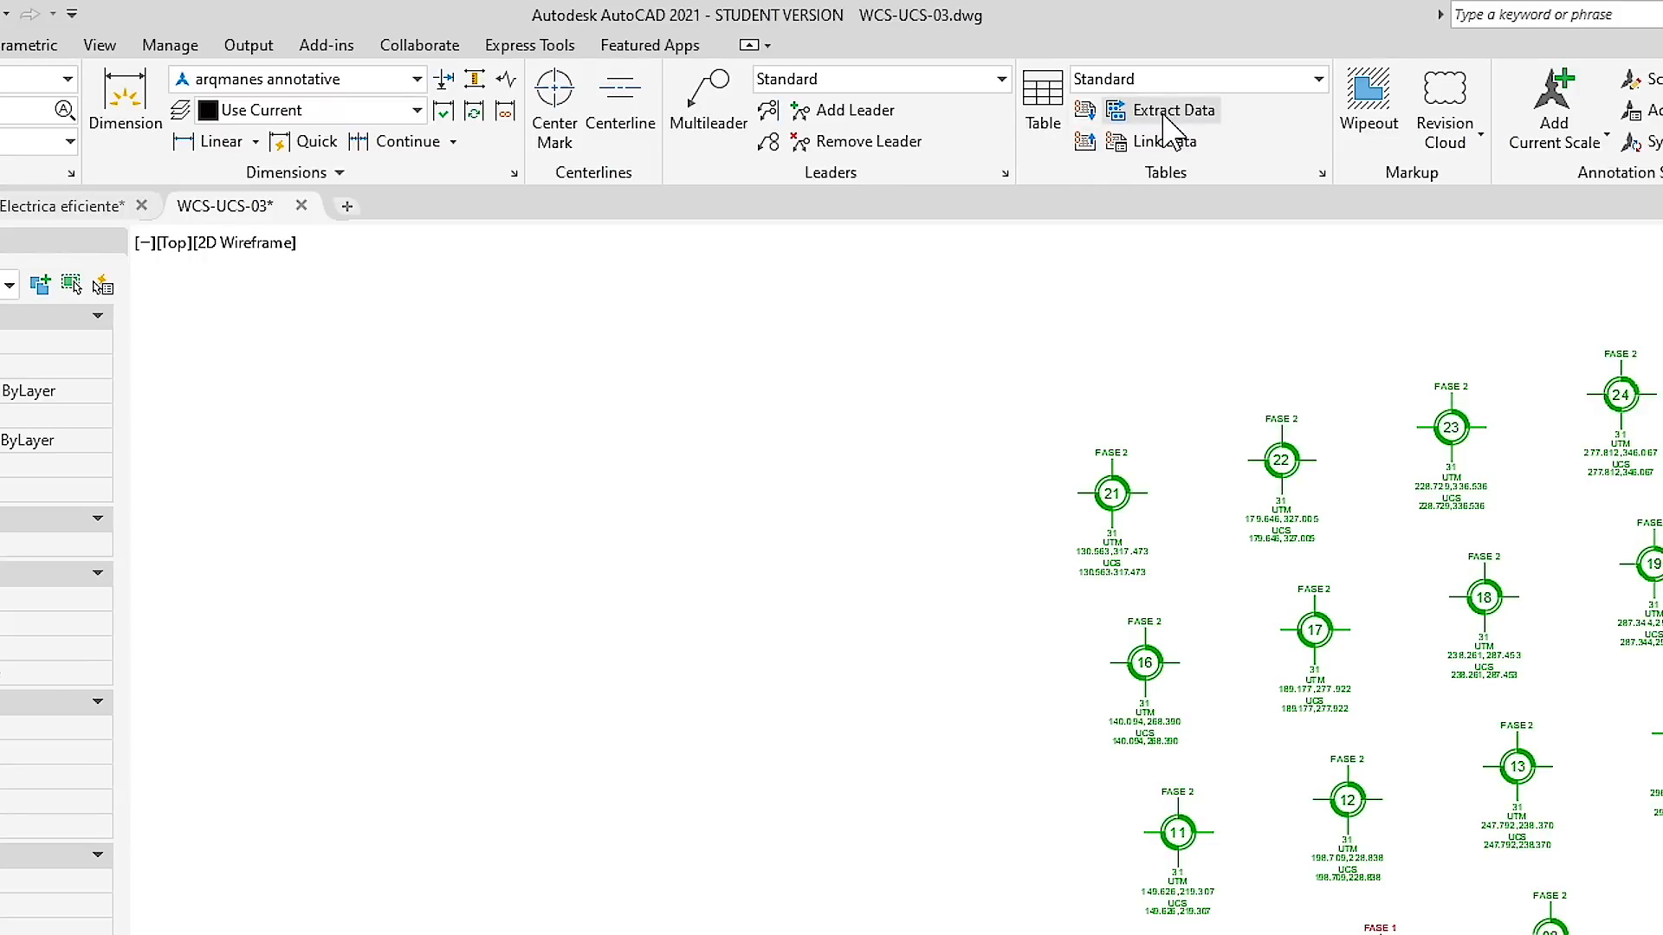
click(1169, 111)
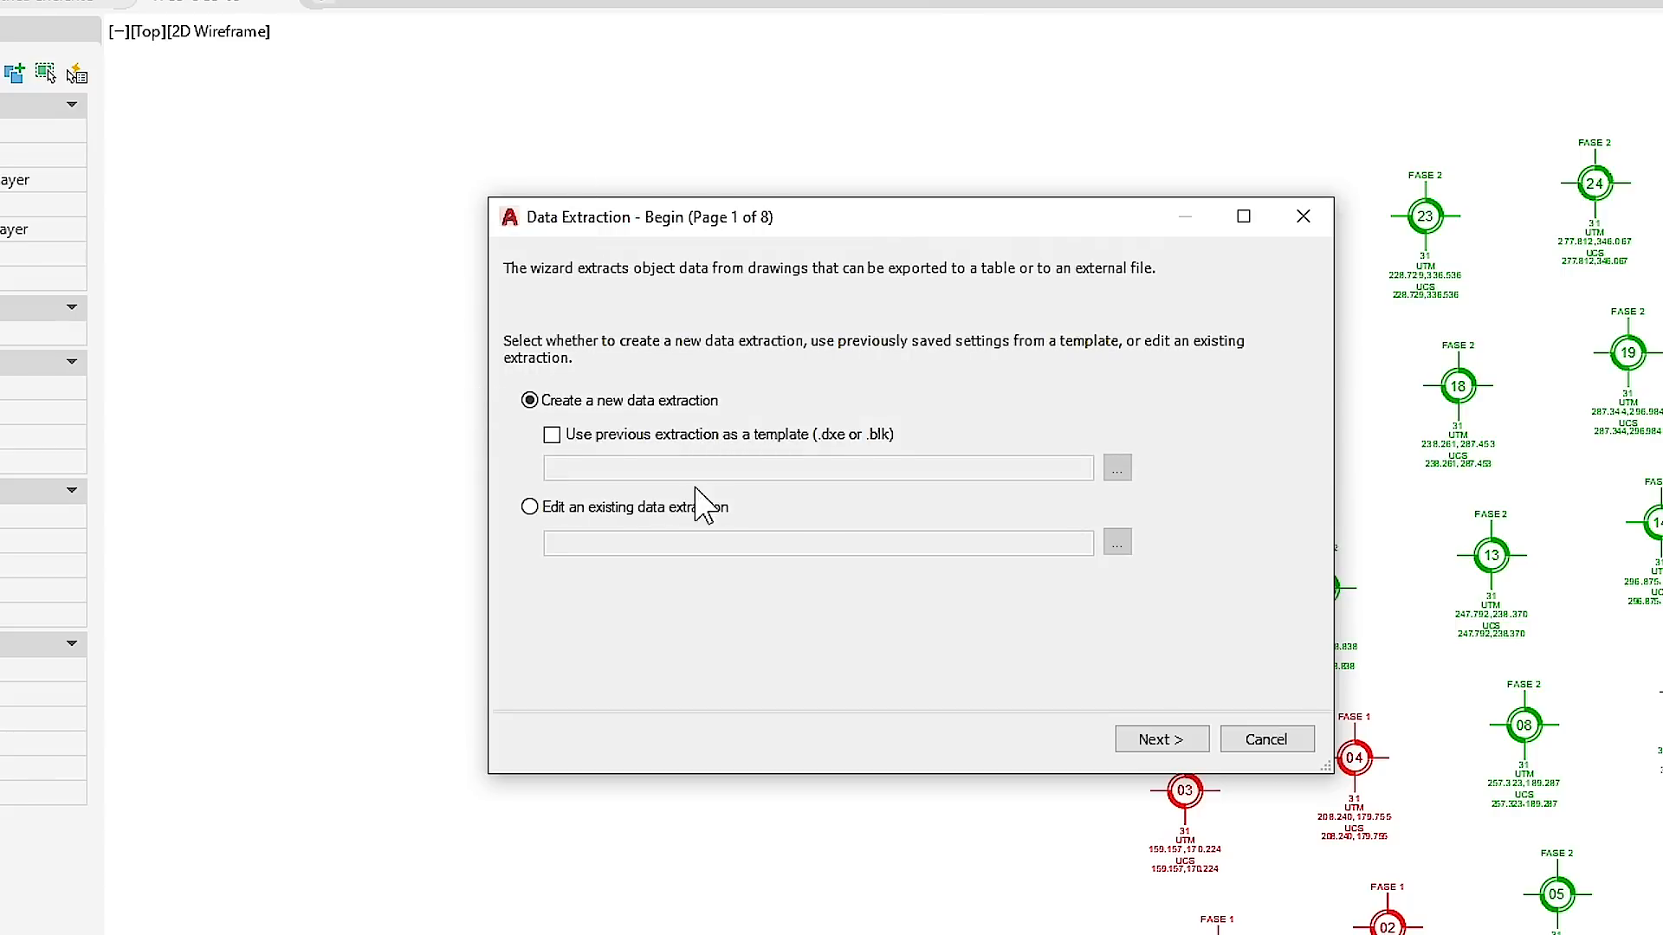
click(1134, 738)
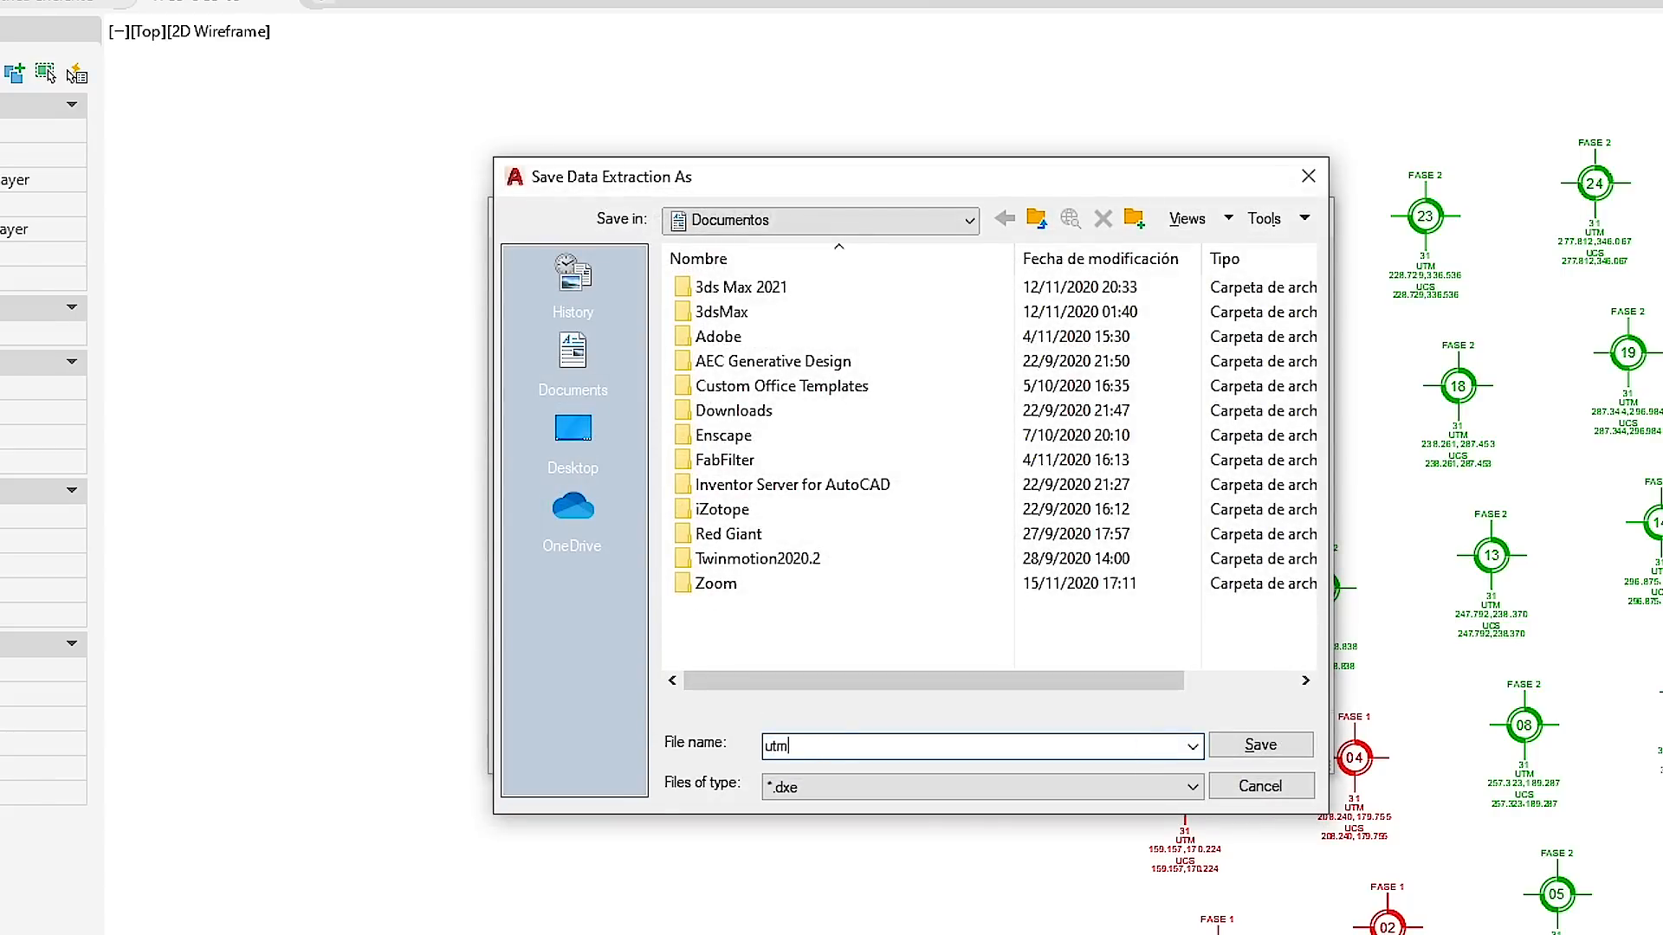
click(1258, 745)
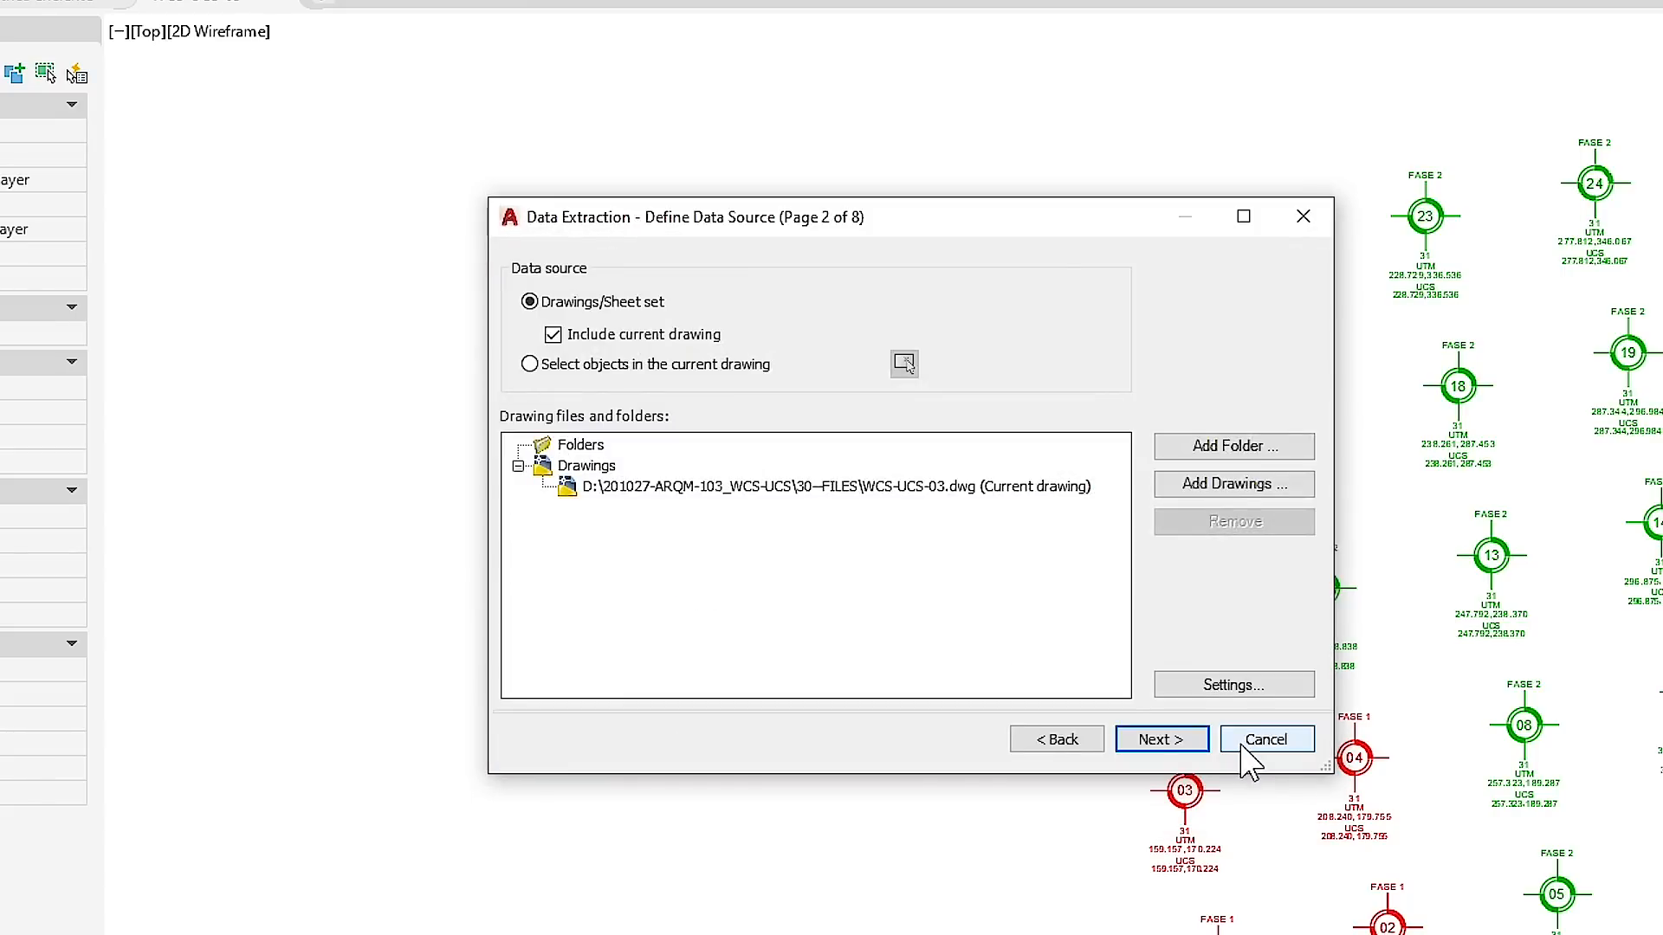
Step: Use the current drawing as the data source and limit the extracted objects to blocks only
click(1160, 739)
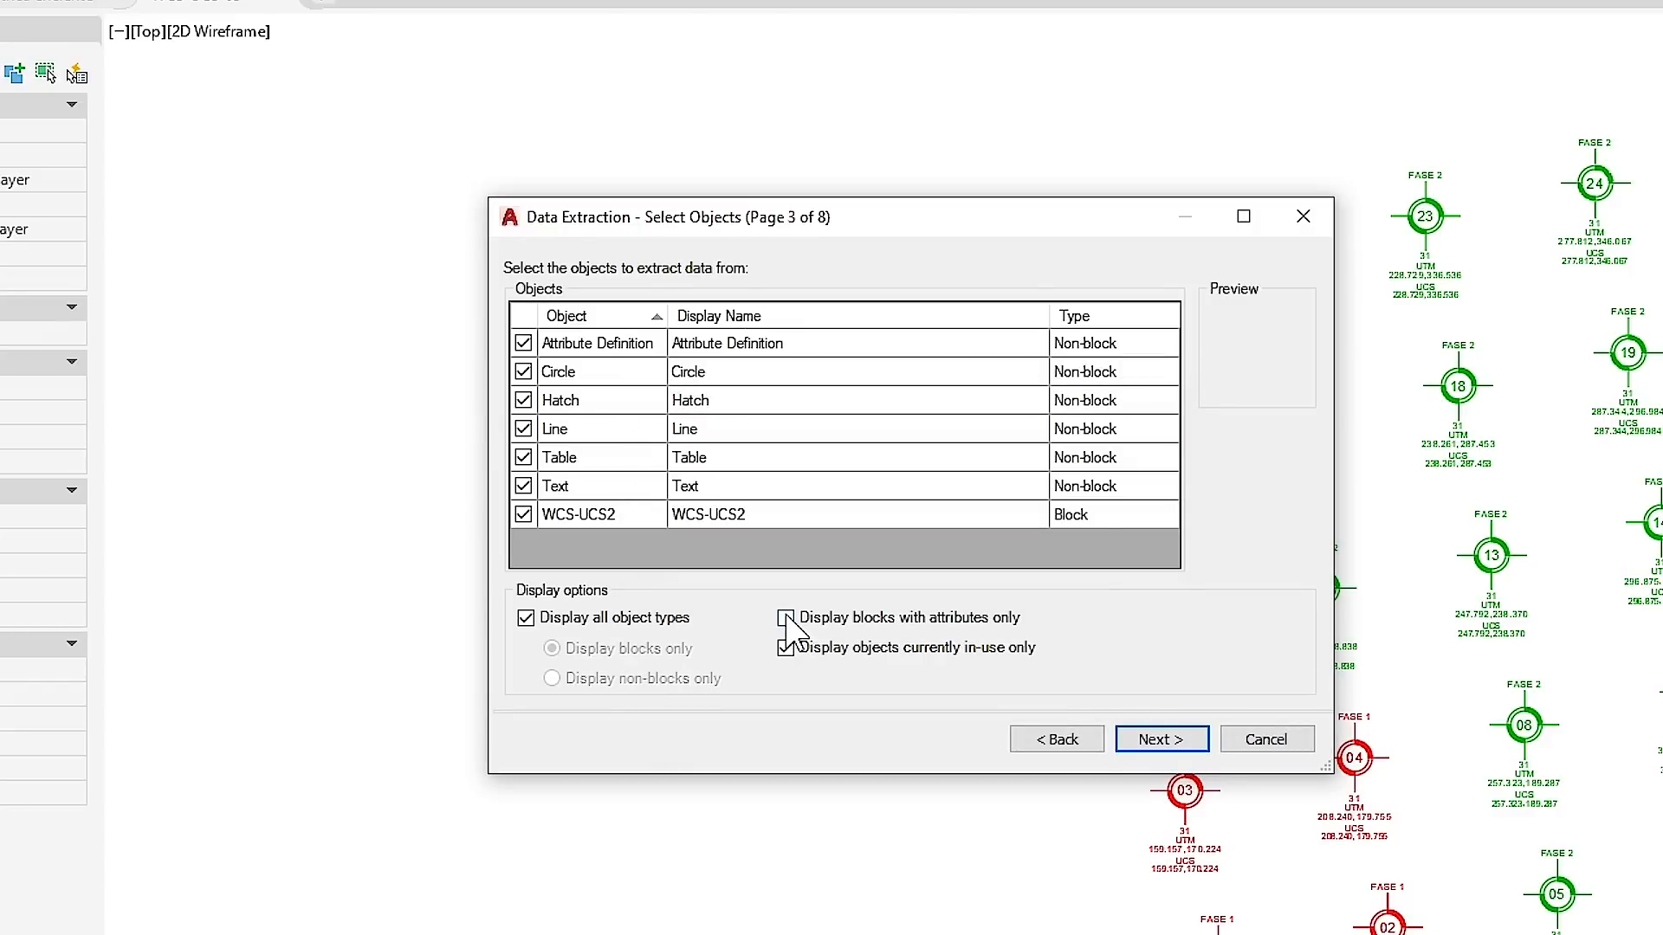
click(641, 620)
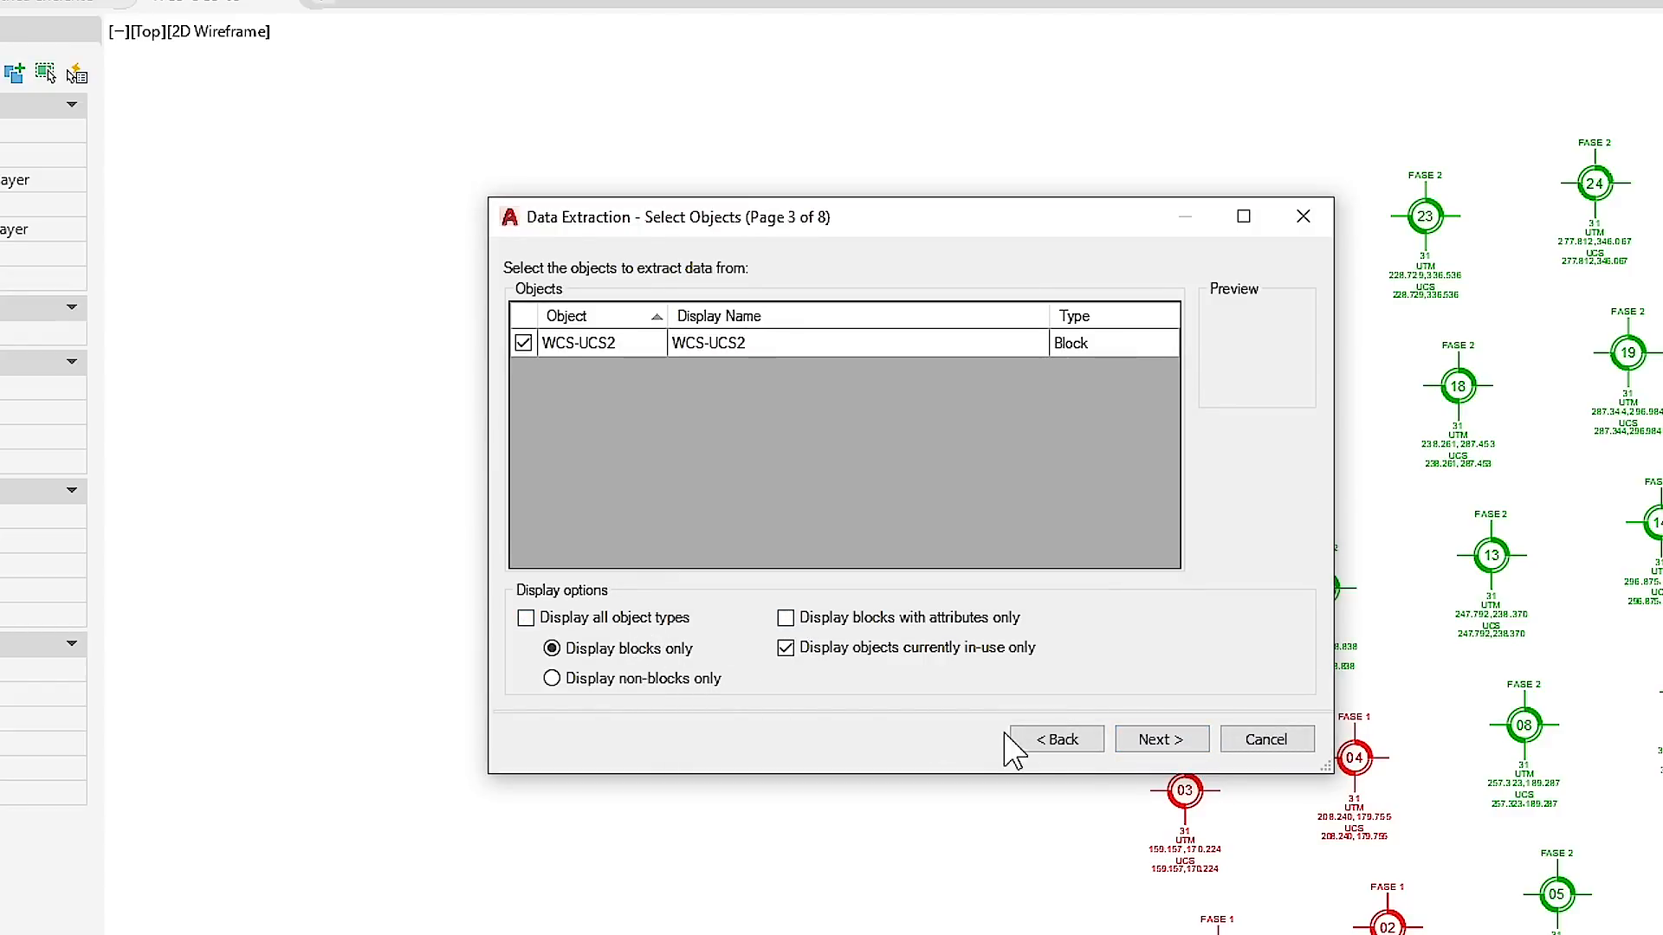
click(1160, 739)
Step: Filter the extracted properties to the Attribute category only, excluding 3D Visualization, Drawing, Dynamic Block, General, Geometry and Misc
click(1144, 377)
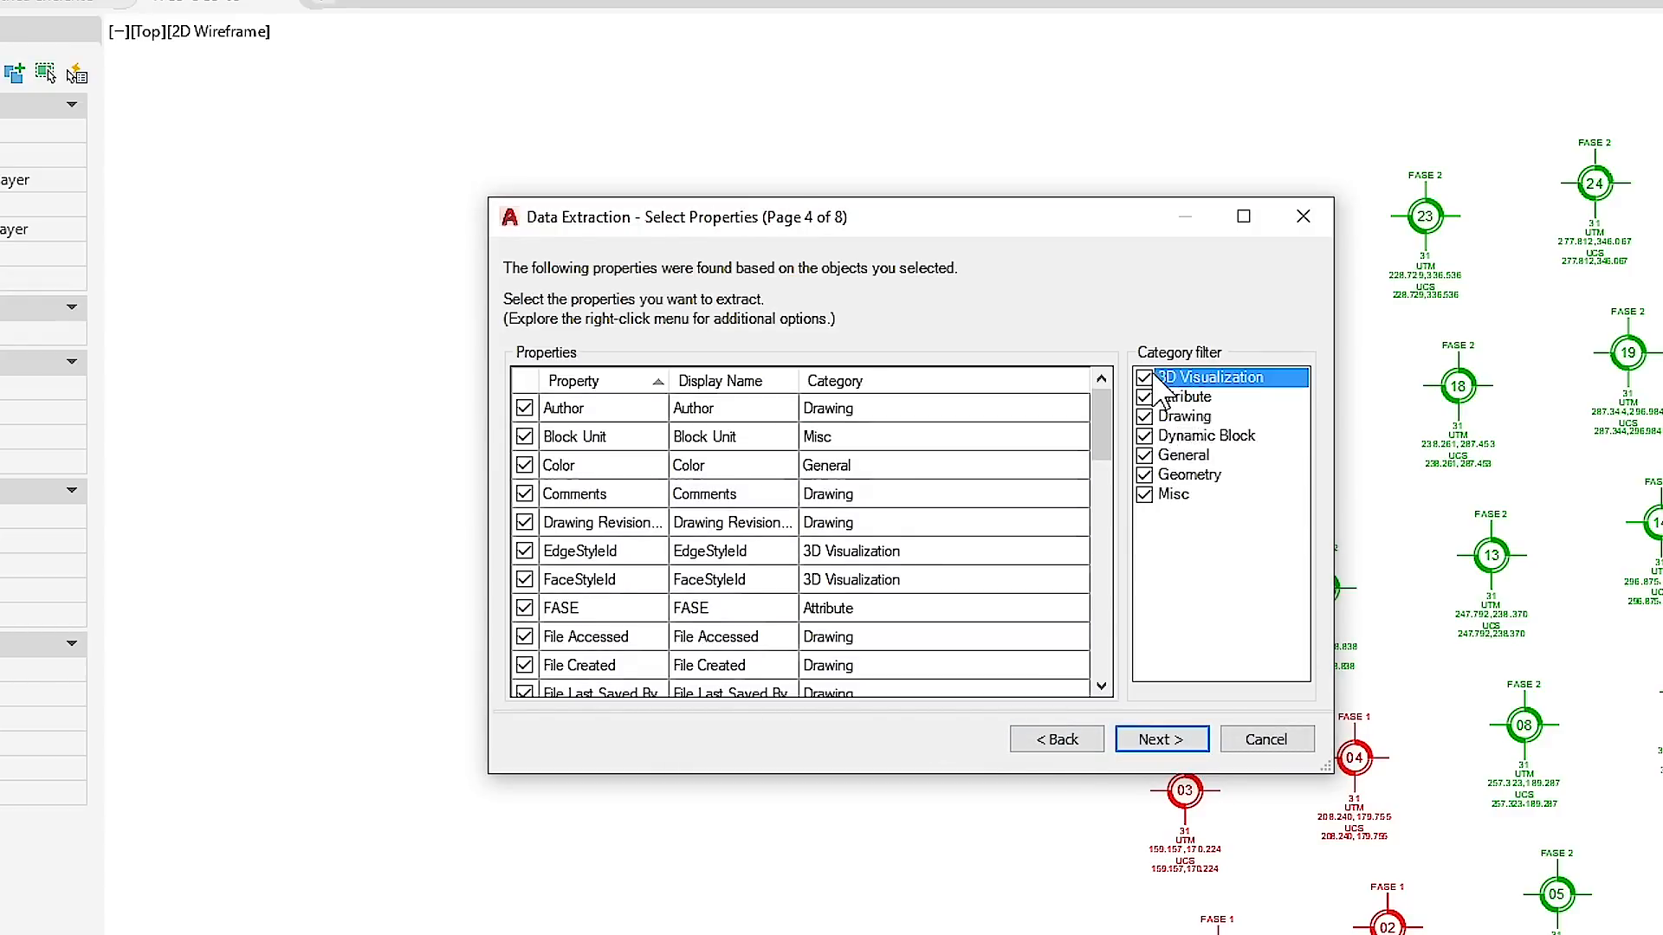
click(1144, 417)
click(1144, 436)
click(1145, 455)
click(1144, 474)
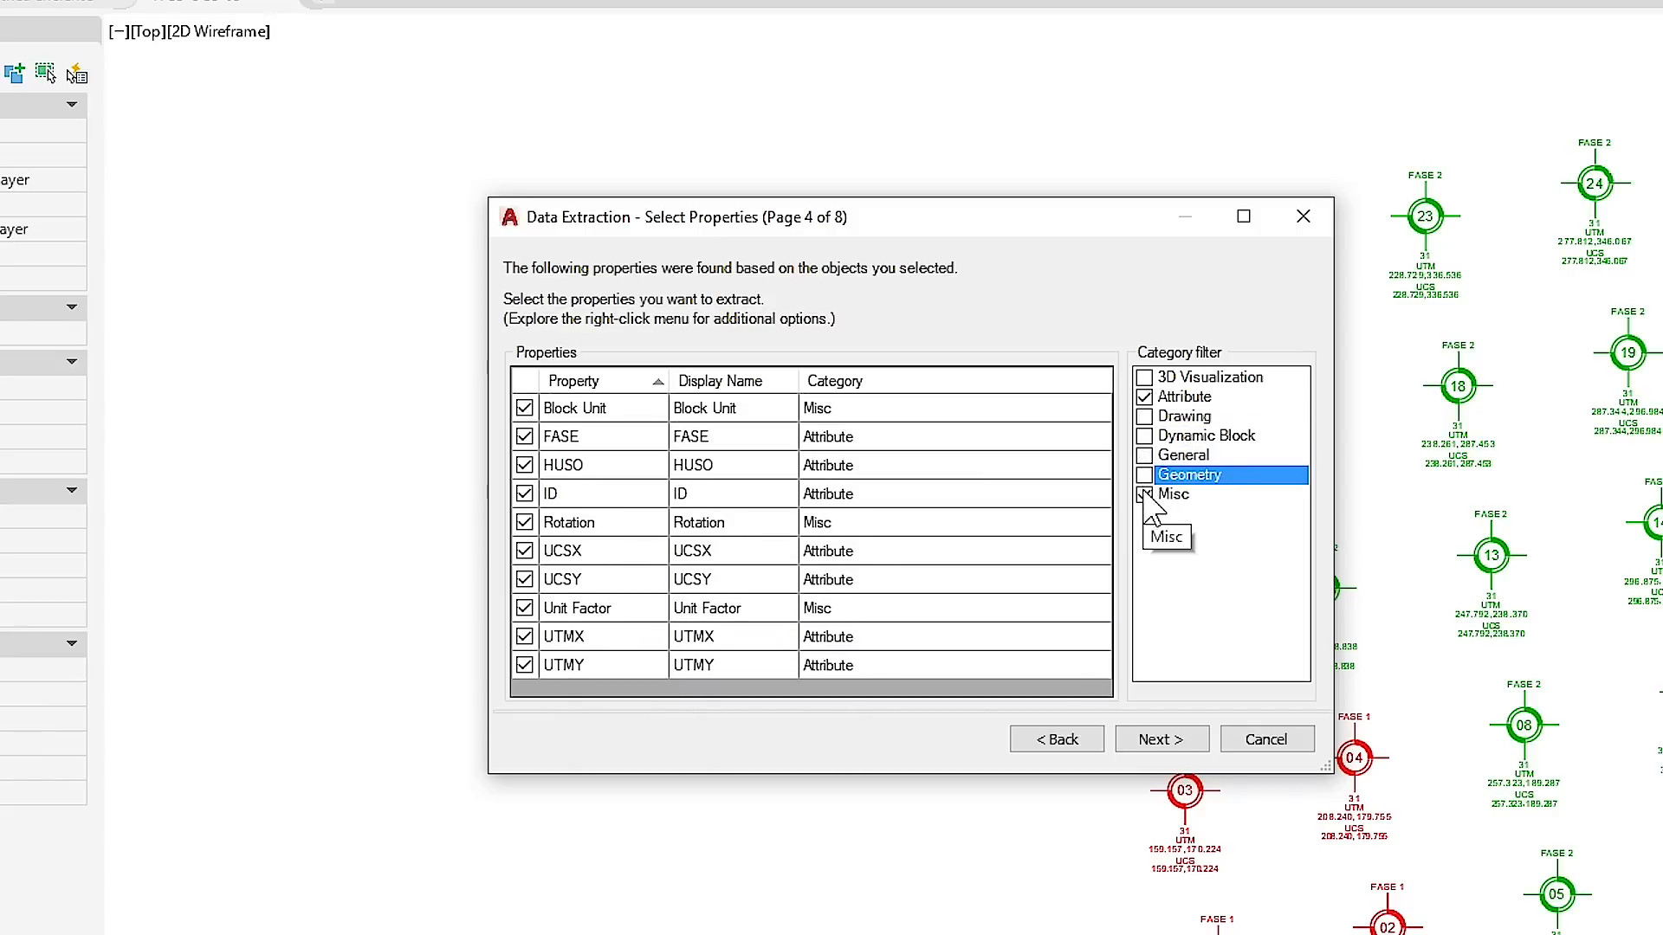
click(1144, 495)
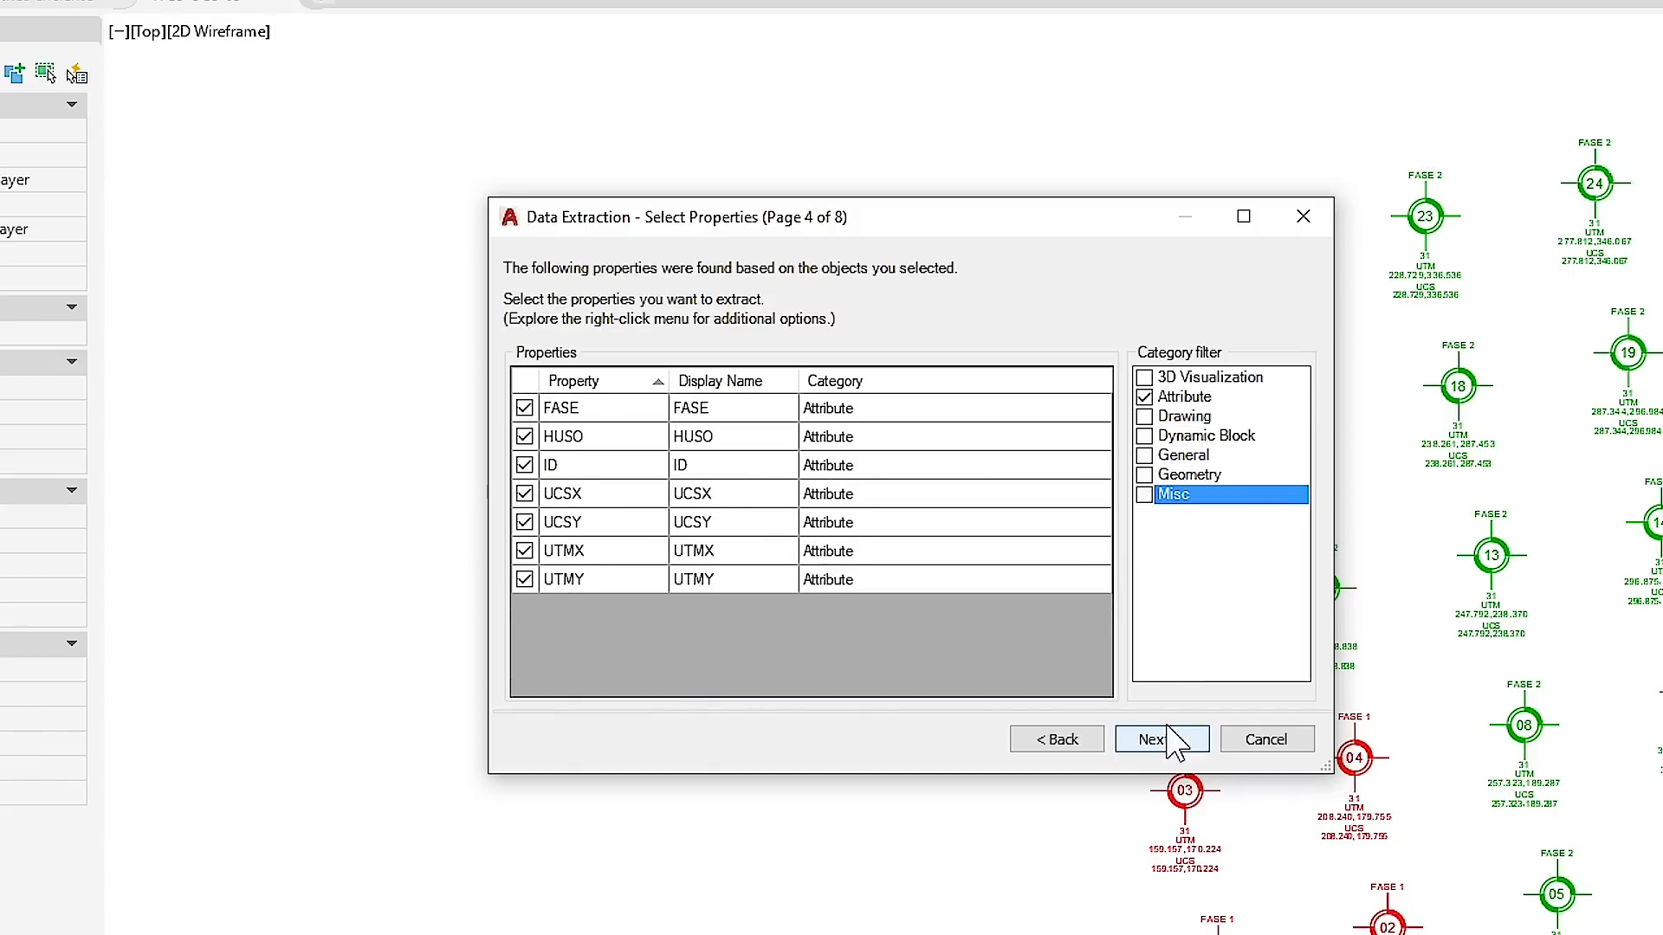
click(1126, 742)
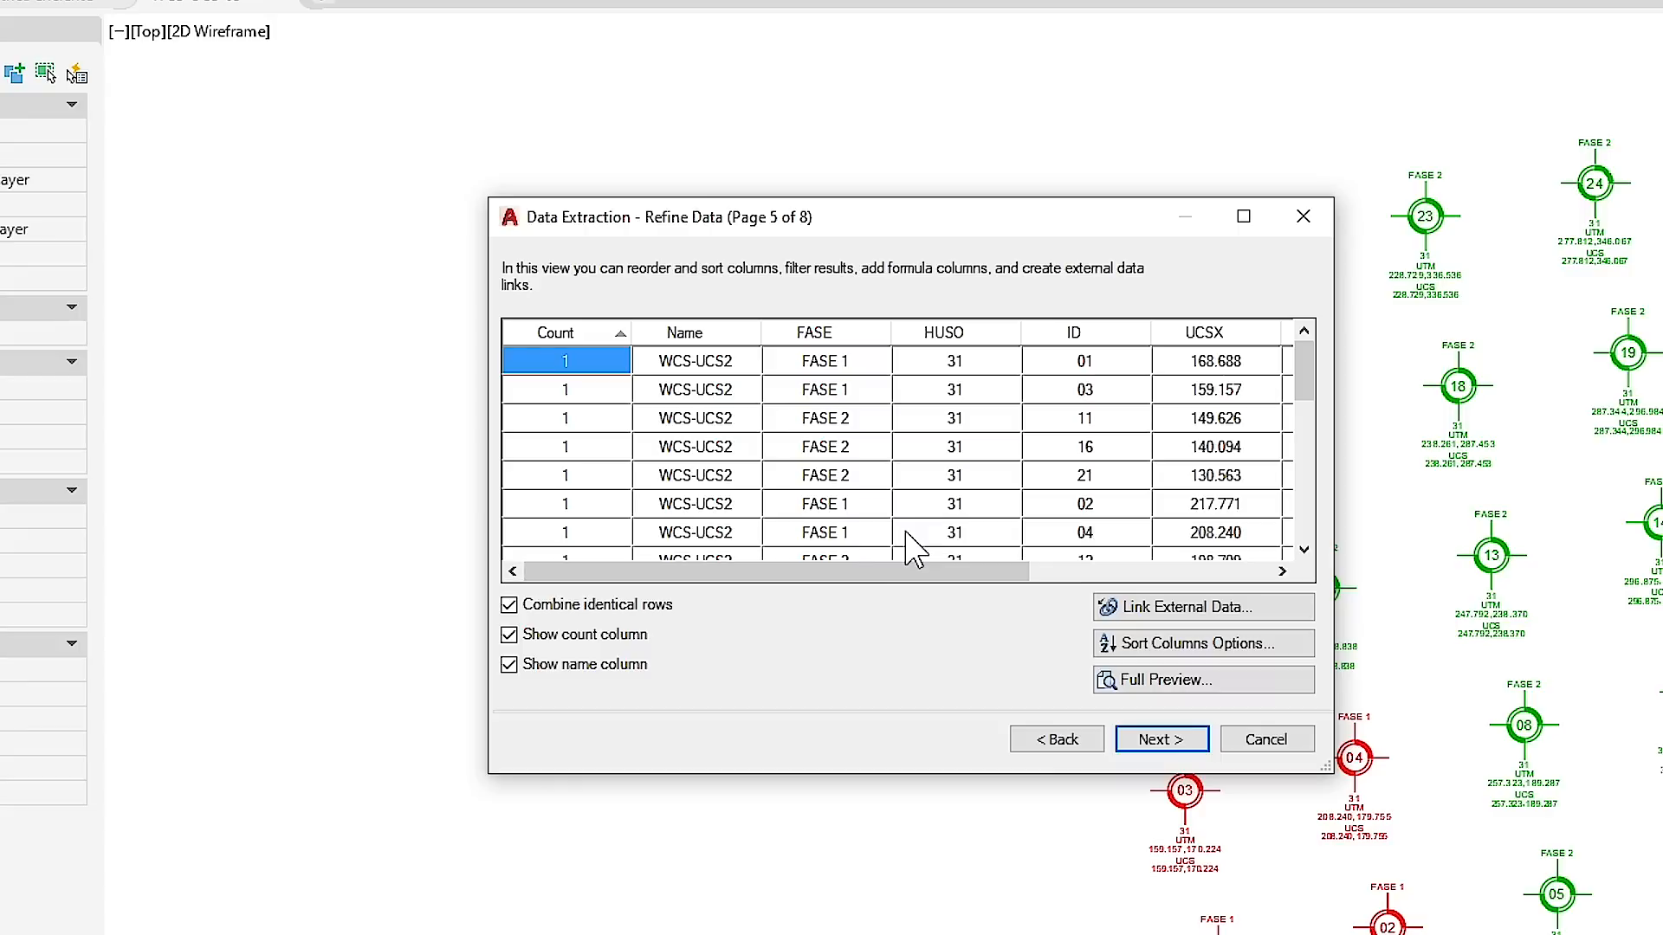
Step: Hide the count and name columns in the extraction data
mouse_move(835, 573)
mouse_down()
mouse_move(1114, 599)
mouse_move(827, 597)
mouse_up()
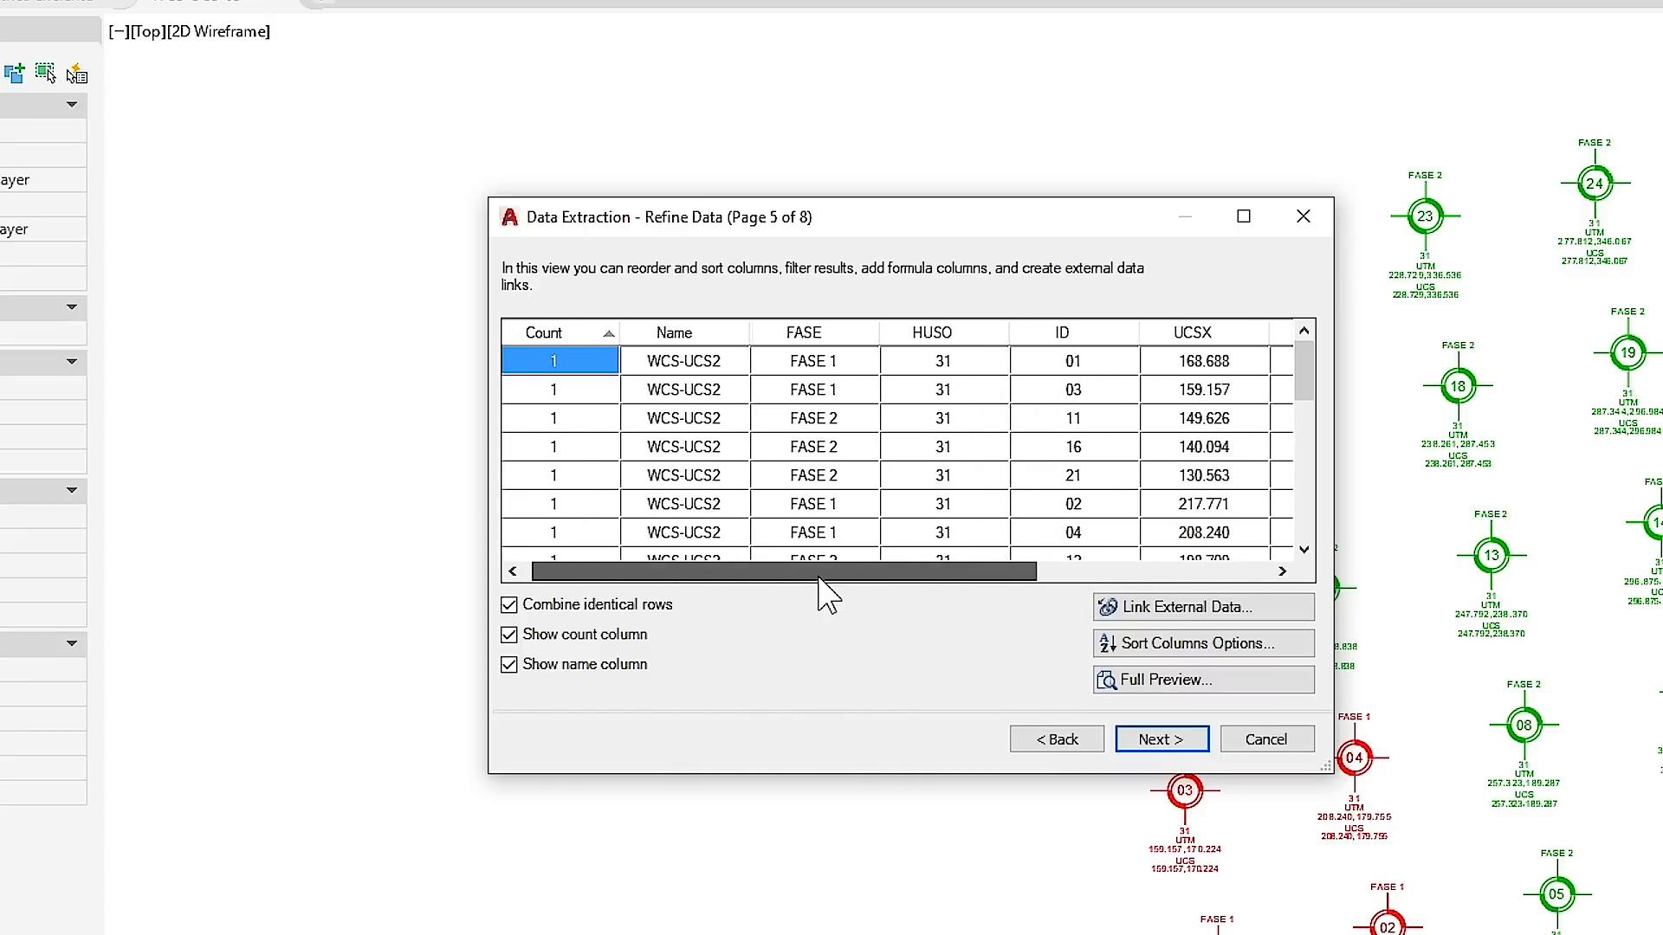
drag(1306, 372, 1301, 329)
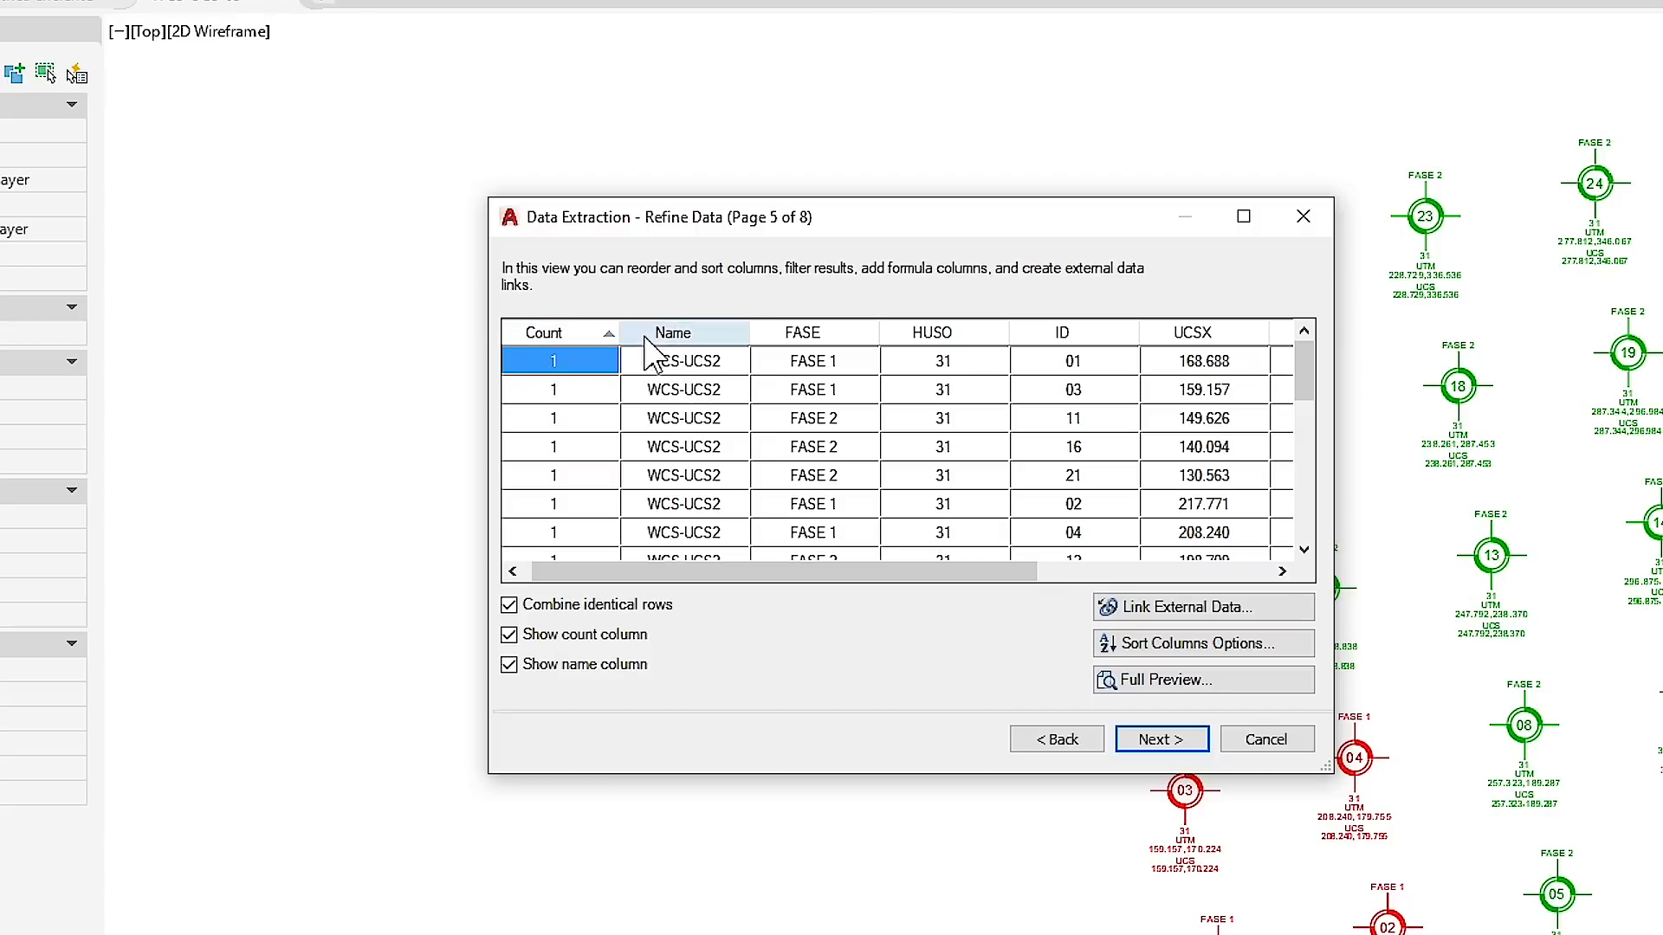
click(510, 635)
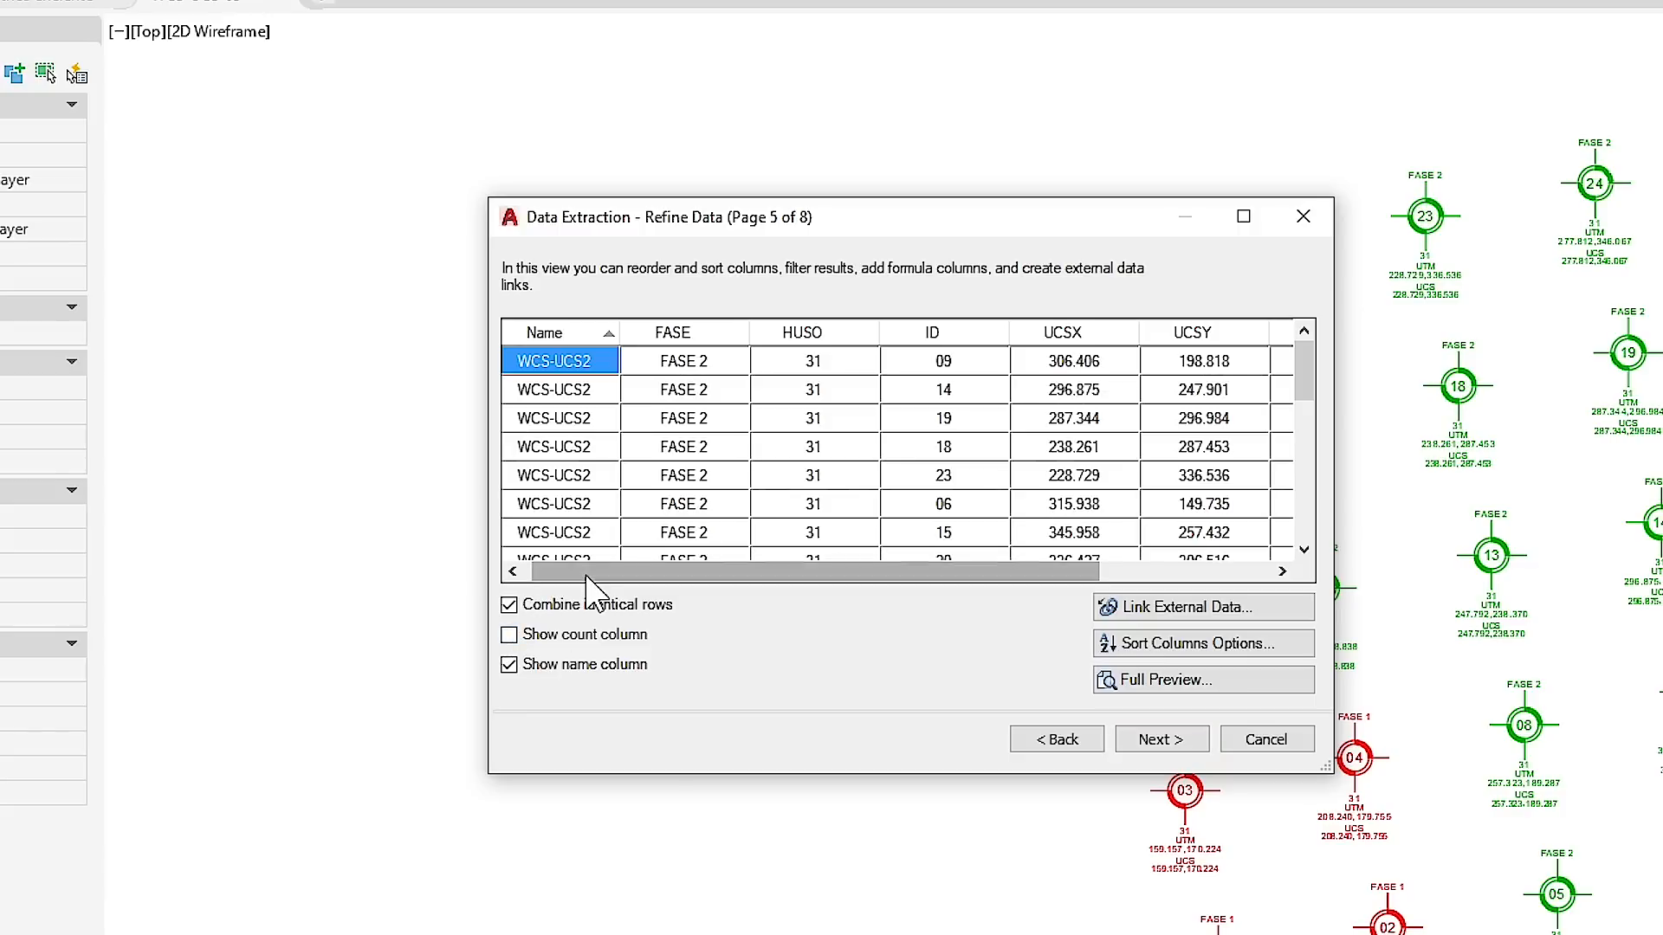
click(510, 666)
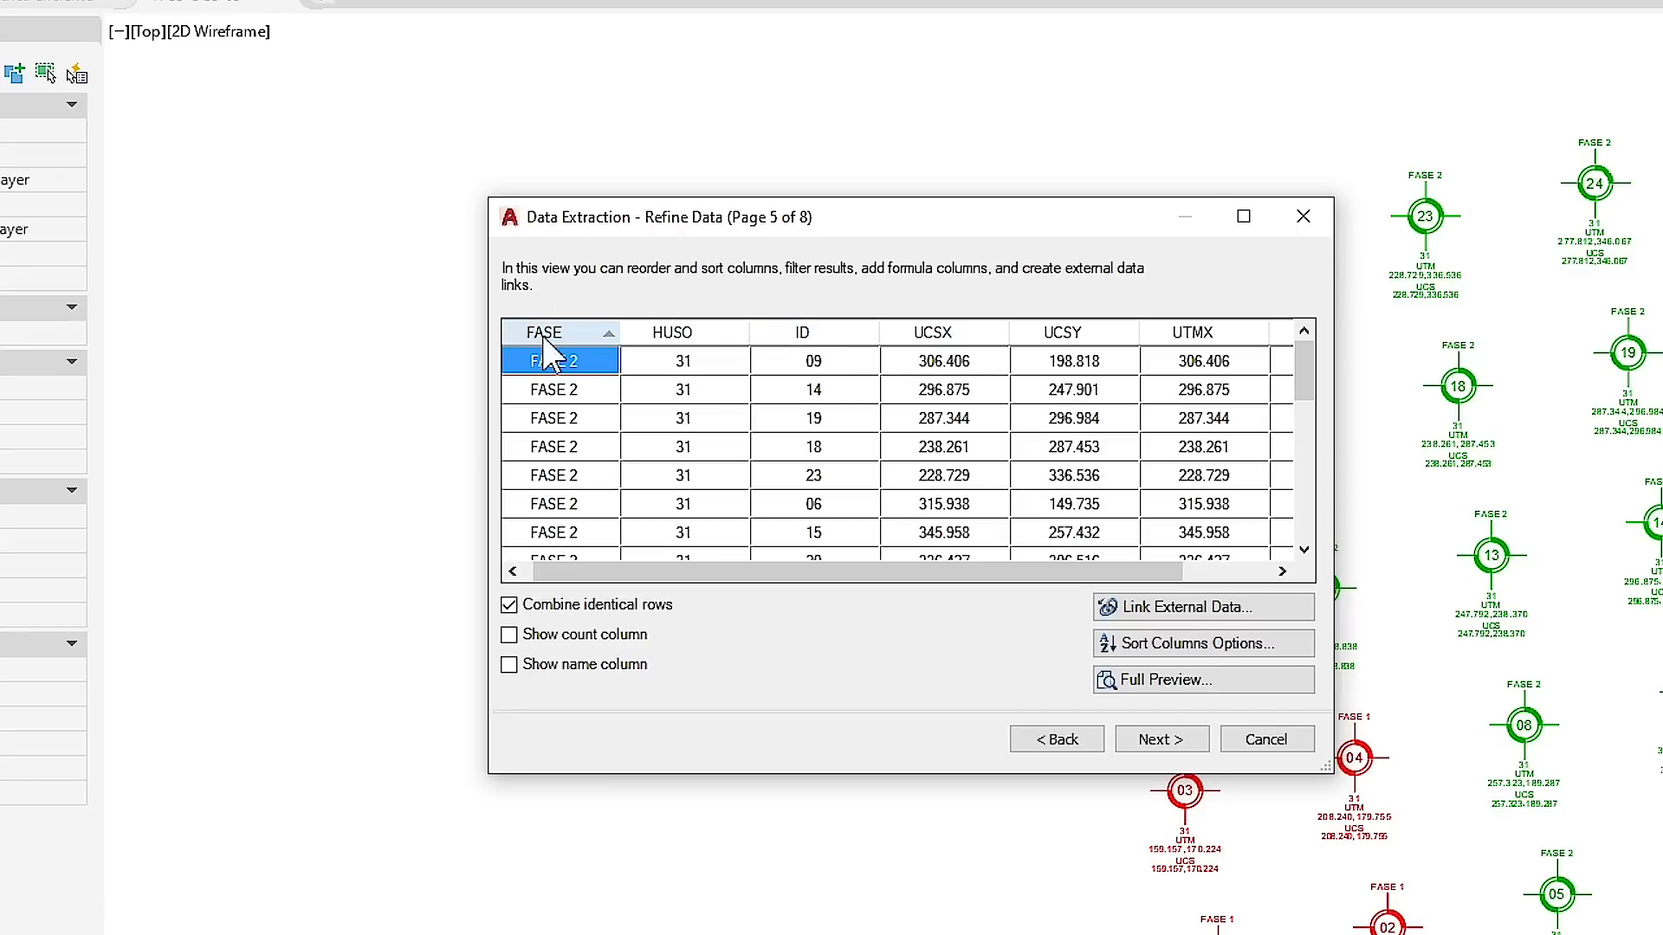
Step: Move the ID column in front of FASE and sort the rows by ID in ascending order
click(835, 341)
drag(836, 342, 554, 336)
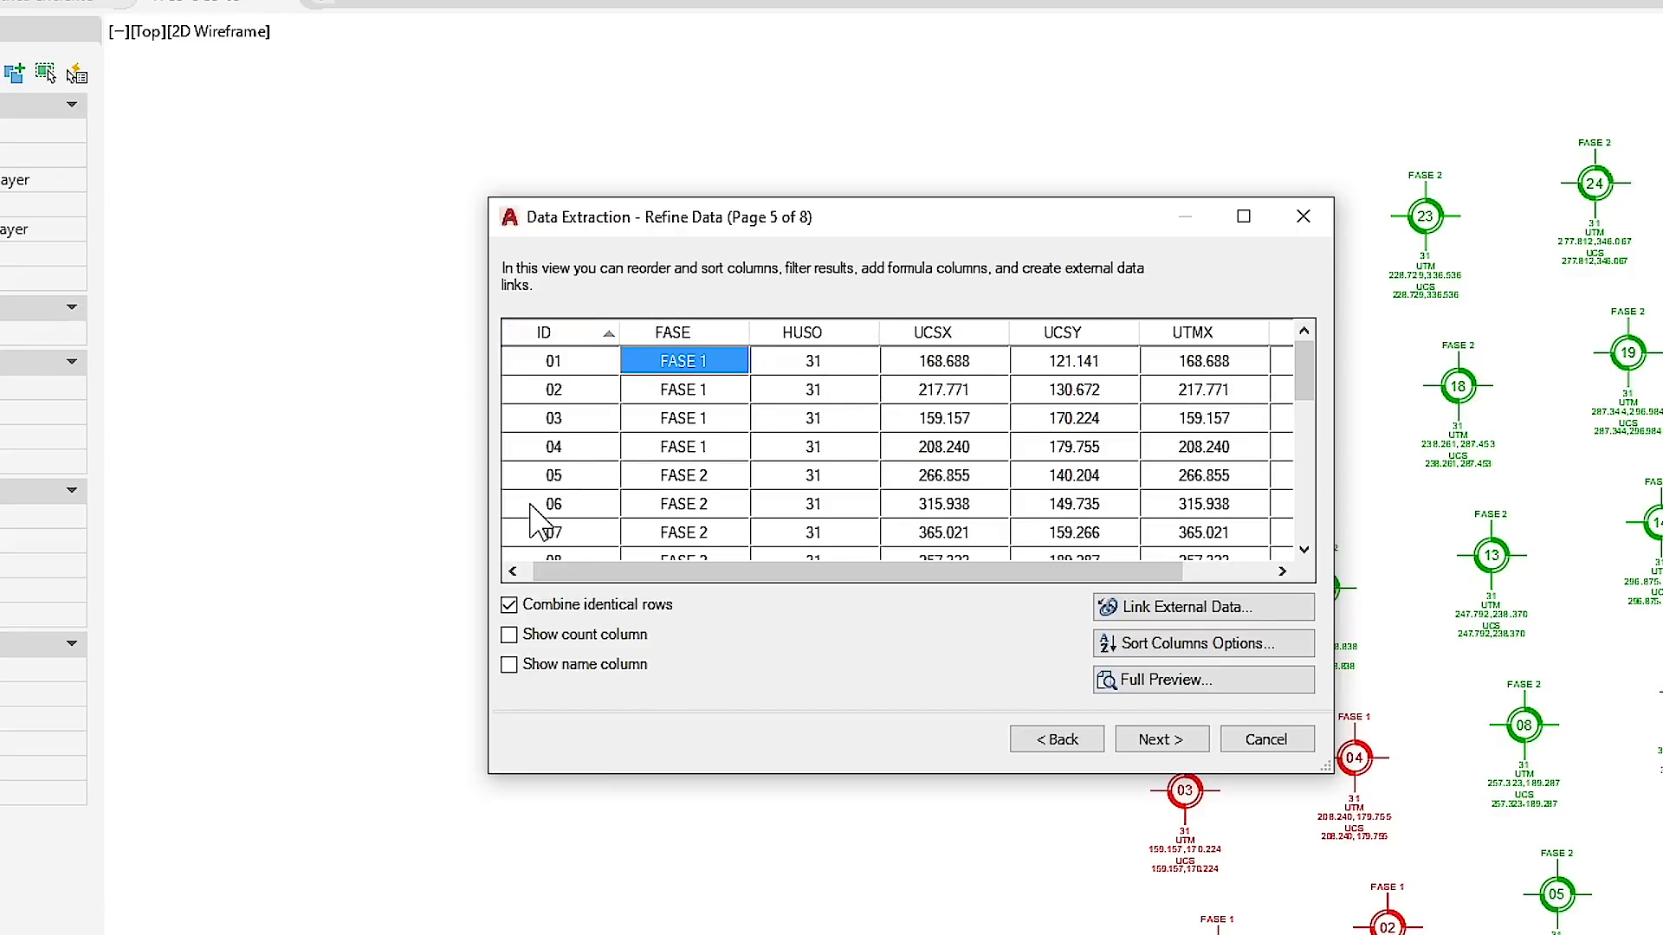
click(591, 329)
click(593, 329)
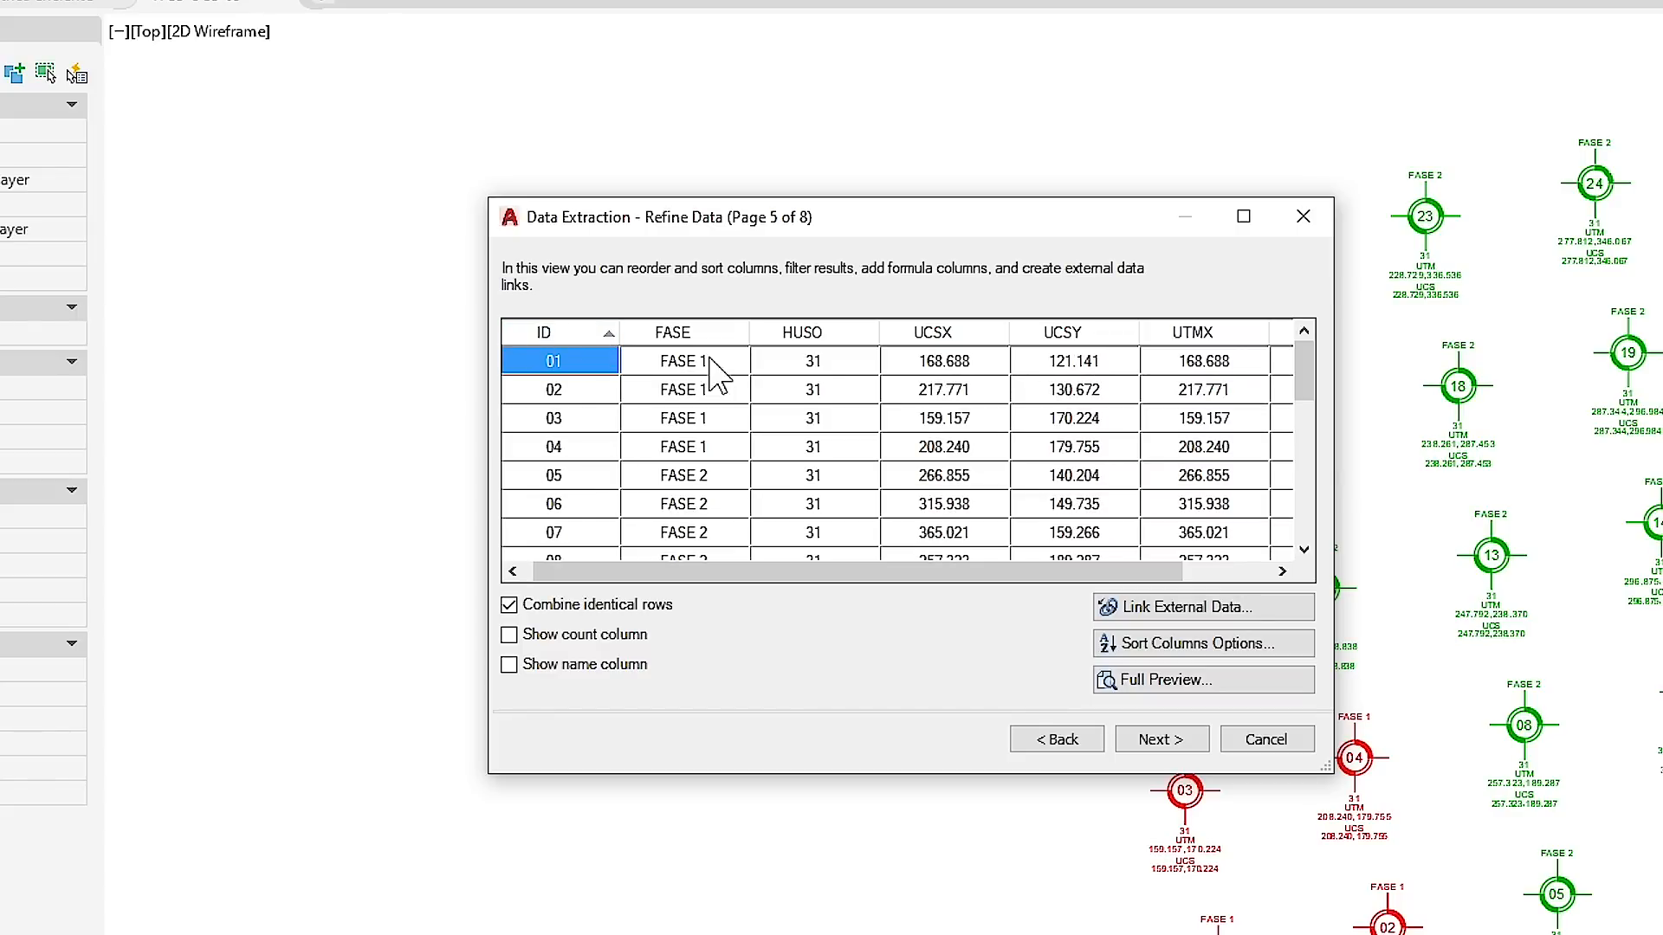
click(1212, 645)
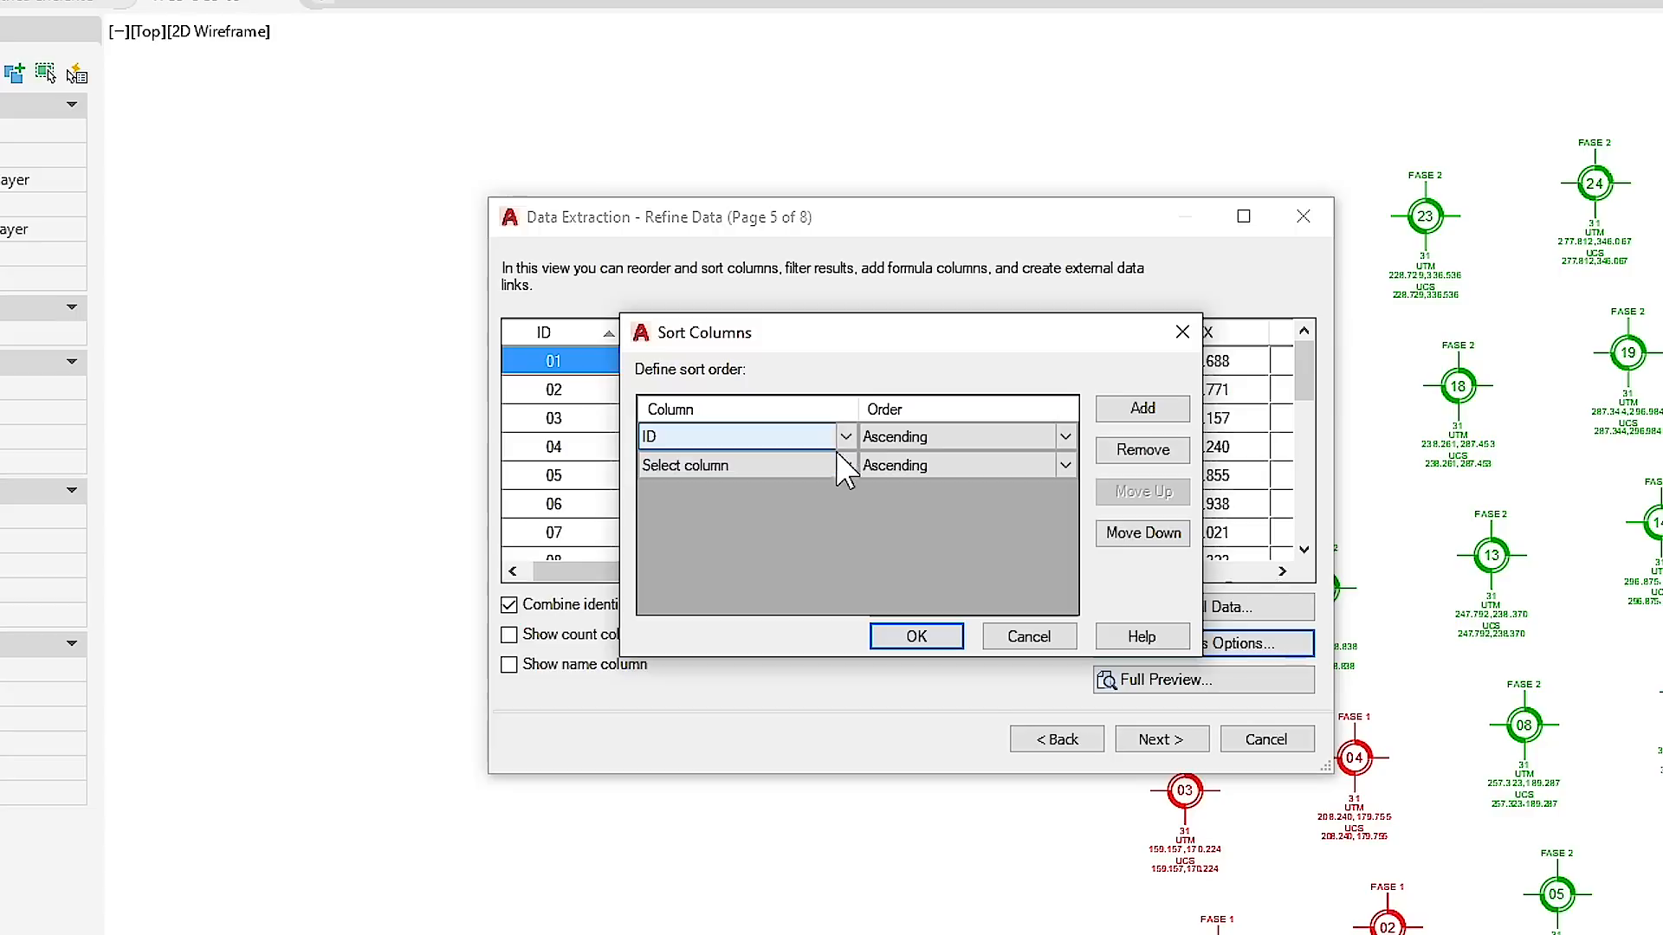
click(845, 467)
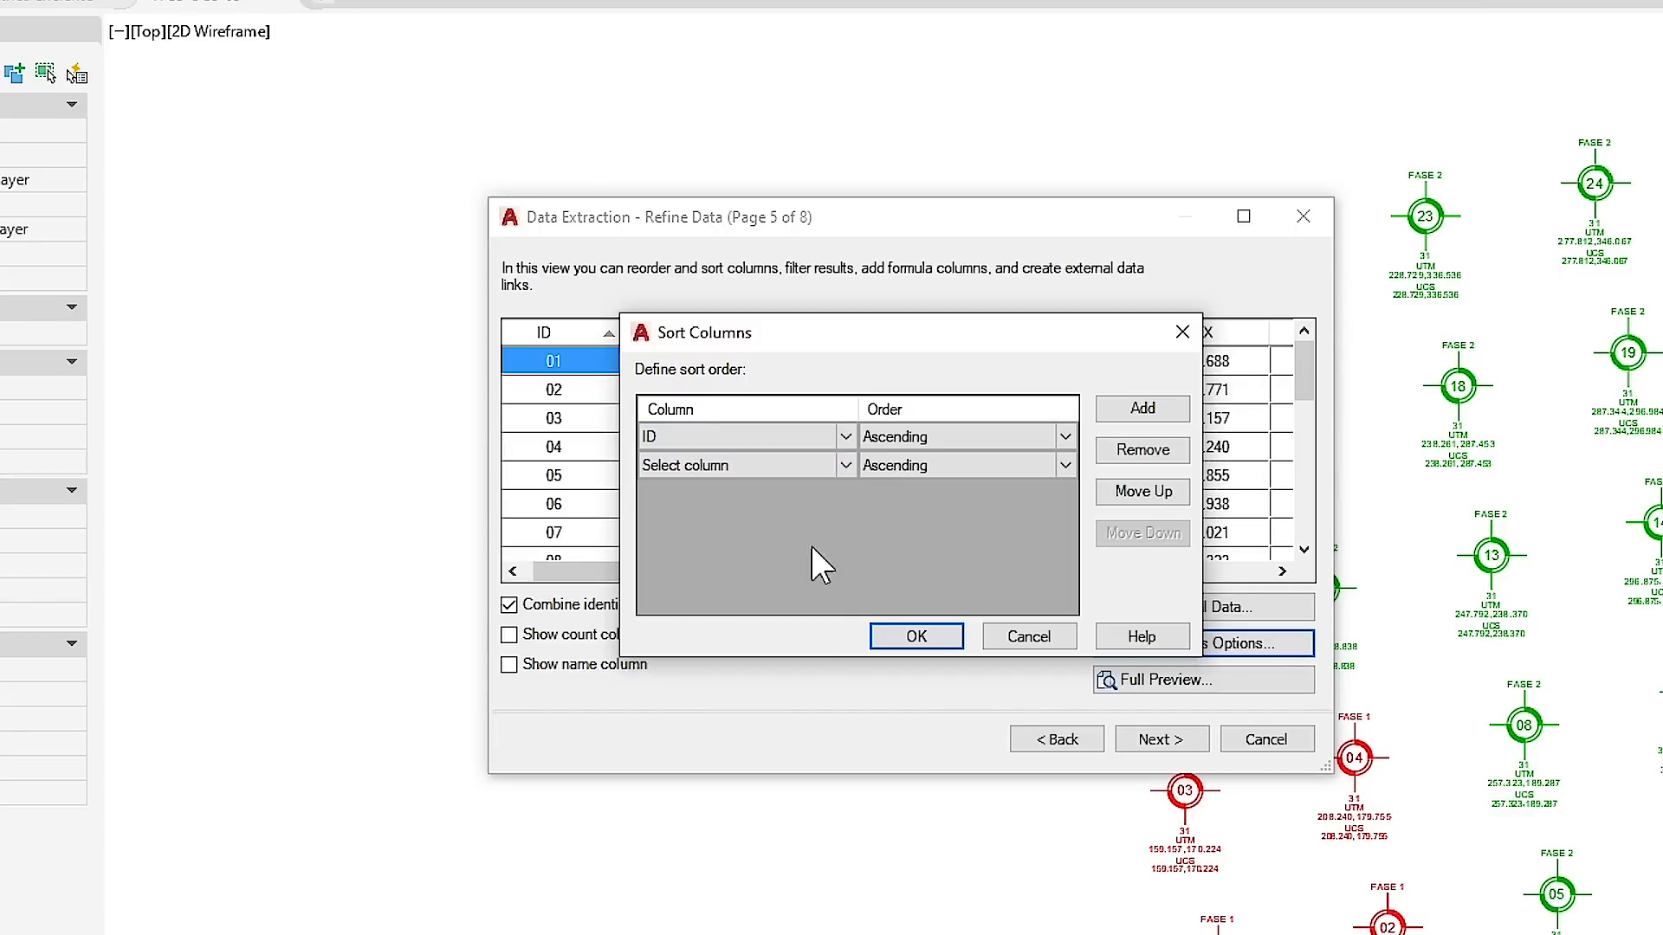
click(1005, 637)
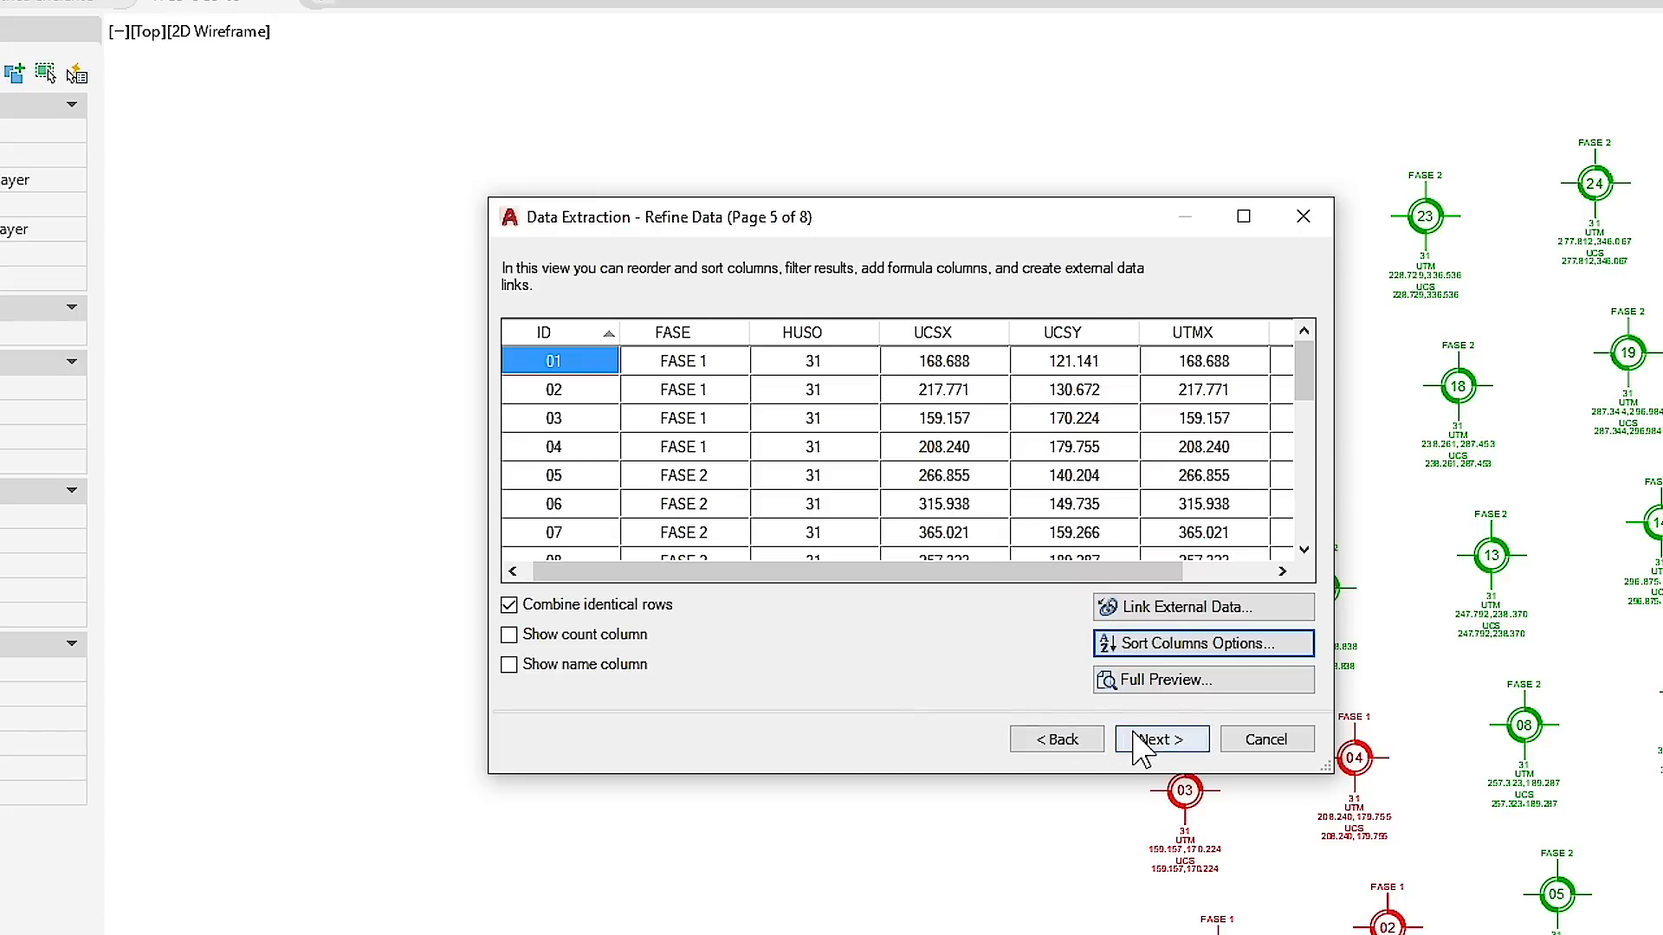
Step: Set the extraction output to insert a data extraction table into the drawing
click(1161, 740)
click(596, 322)
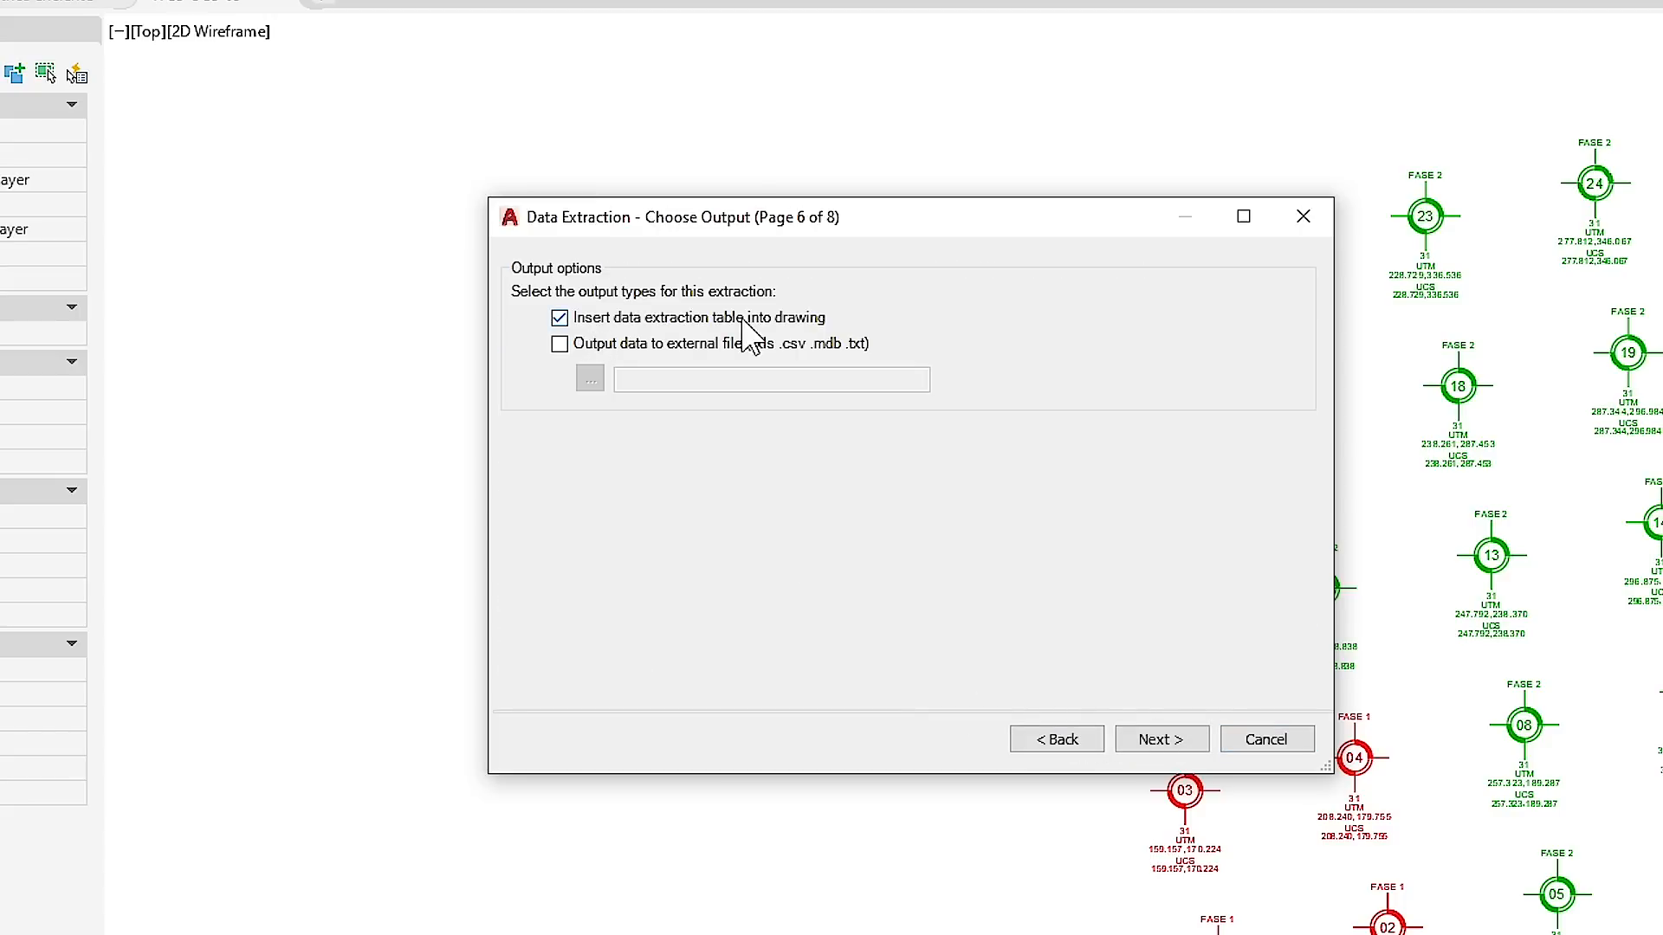
click(1152, 741)
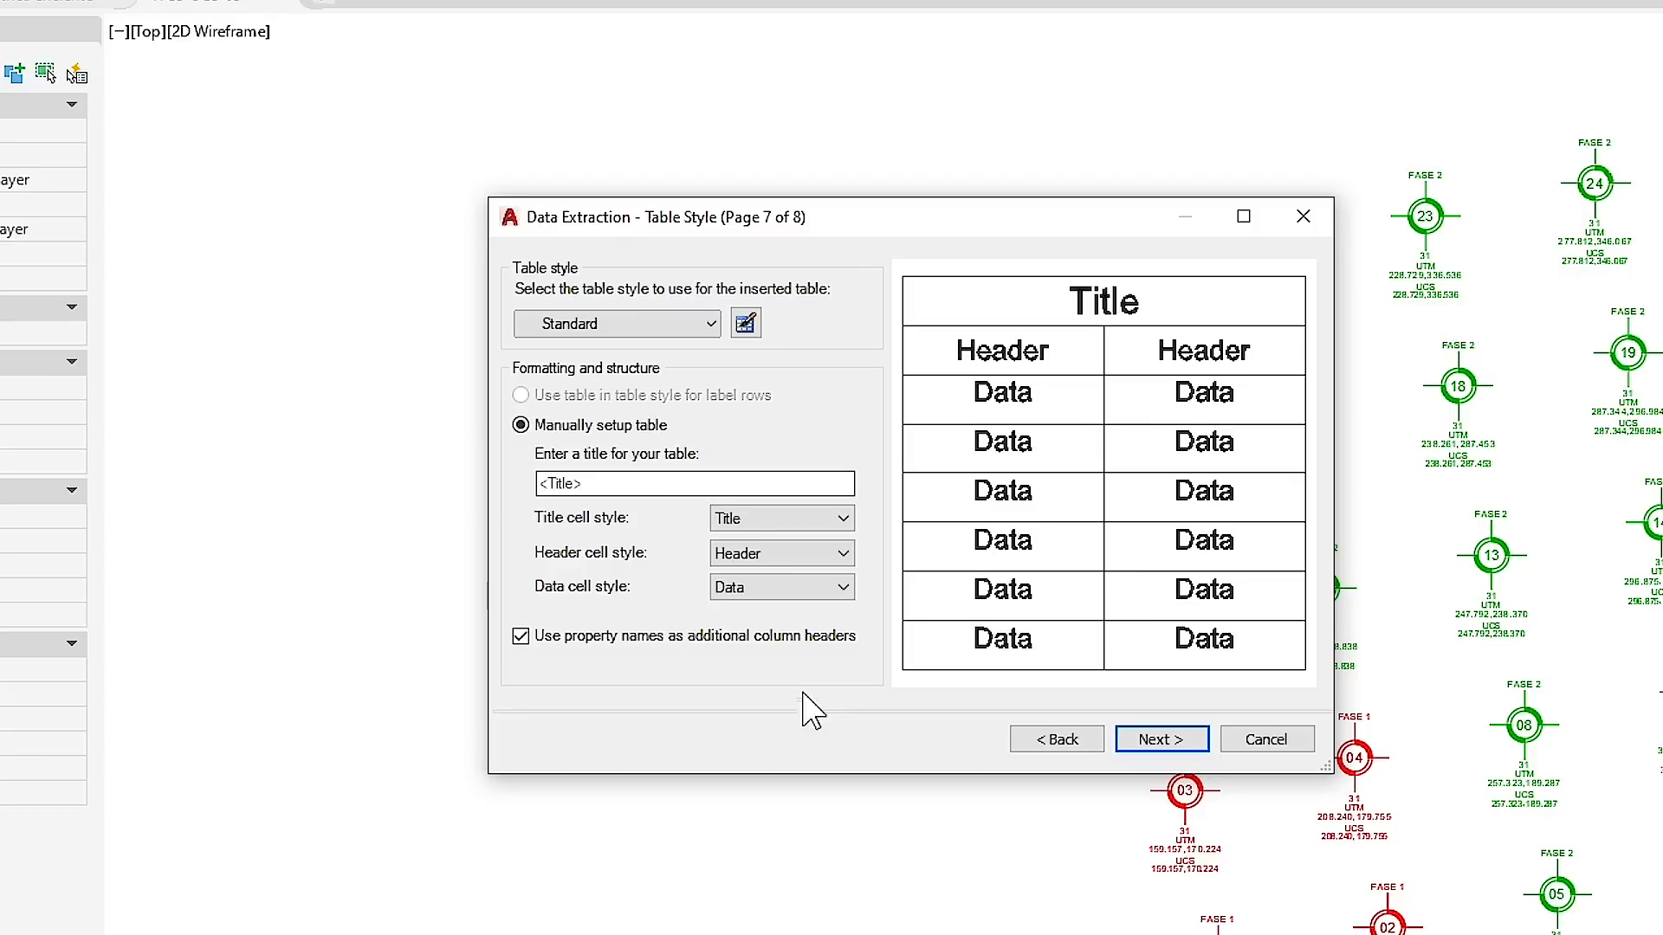
Step: Keep the Standard table style, finish the extraction and place the table in the empty area west of the point blocks
click(690, 324)
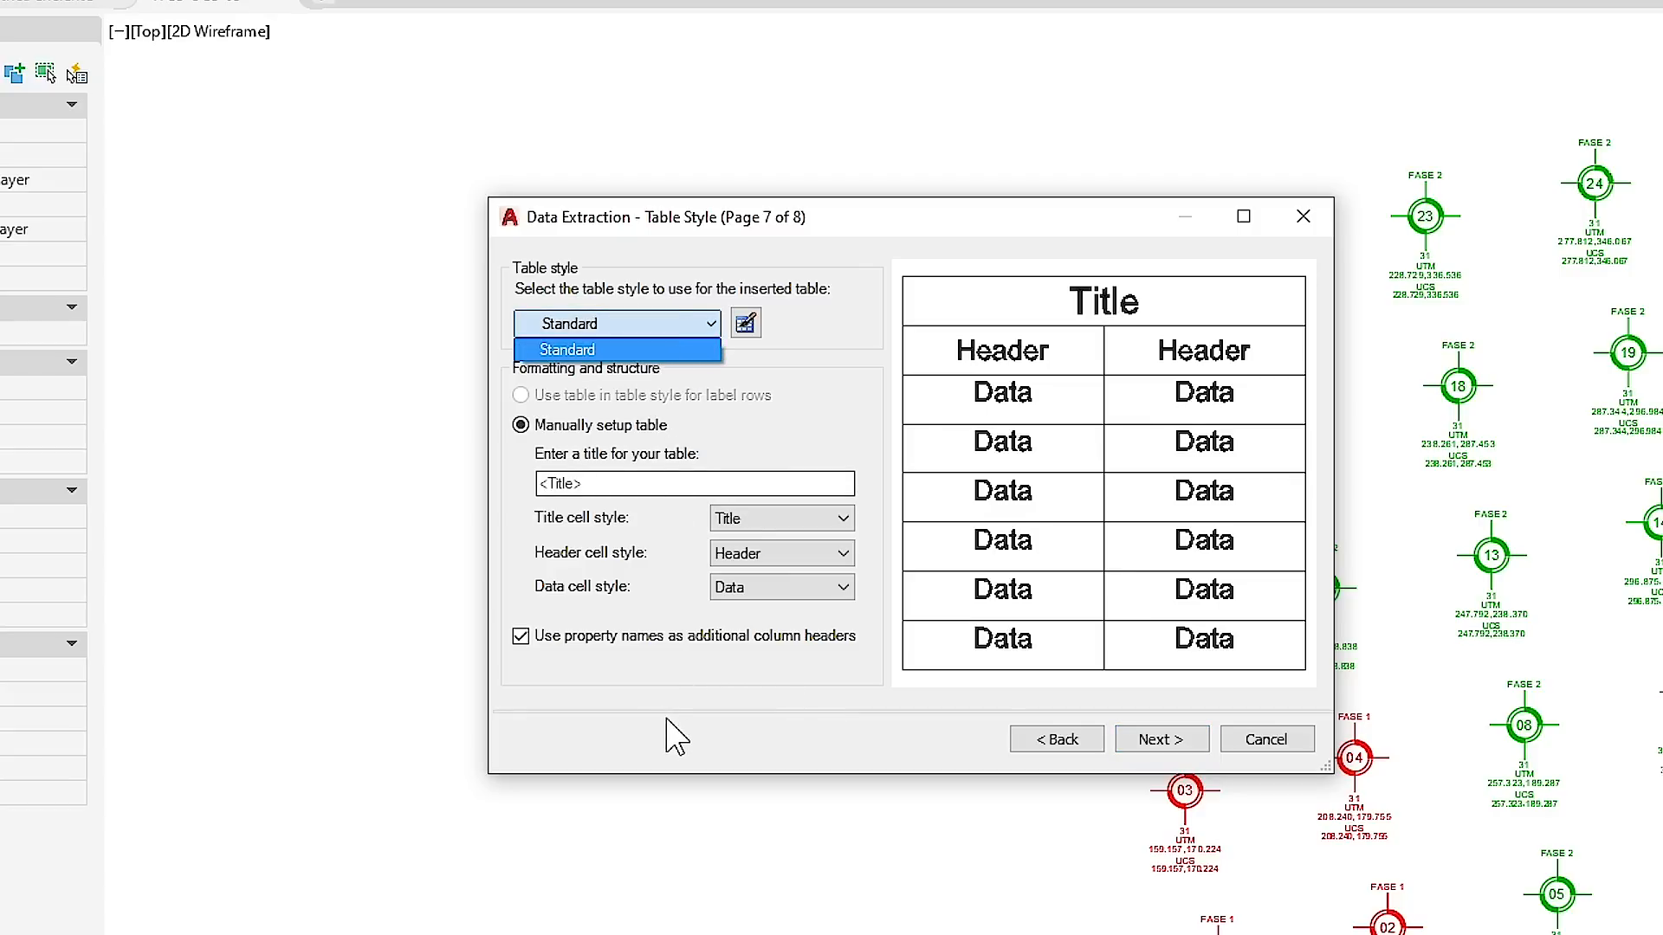
click(633, 349)
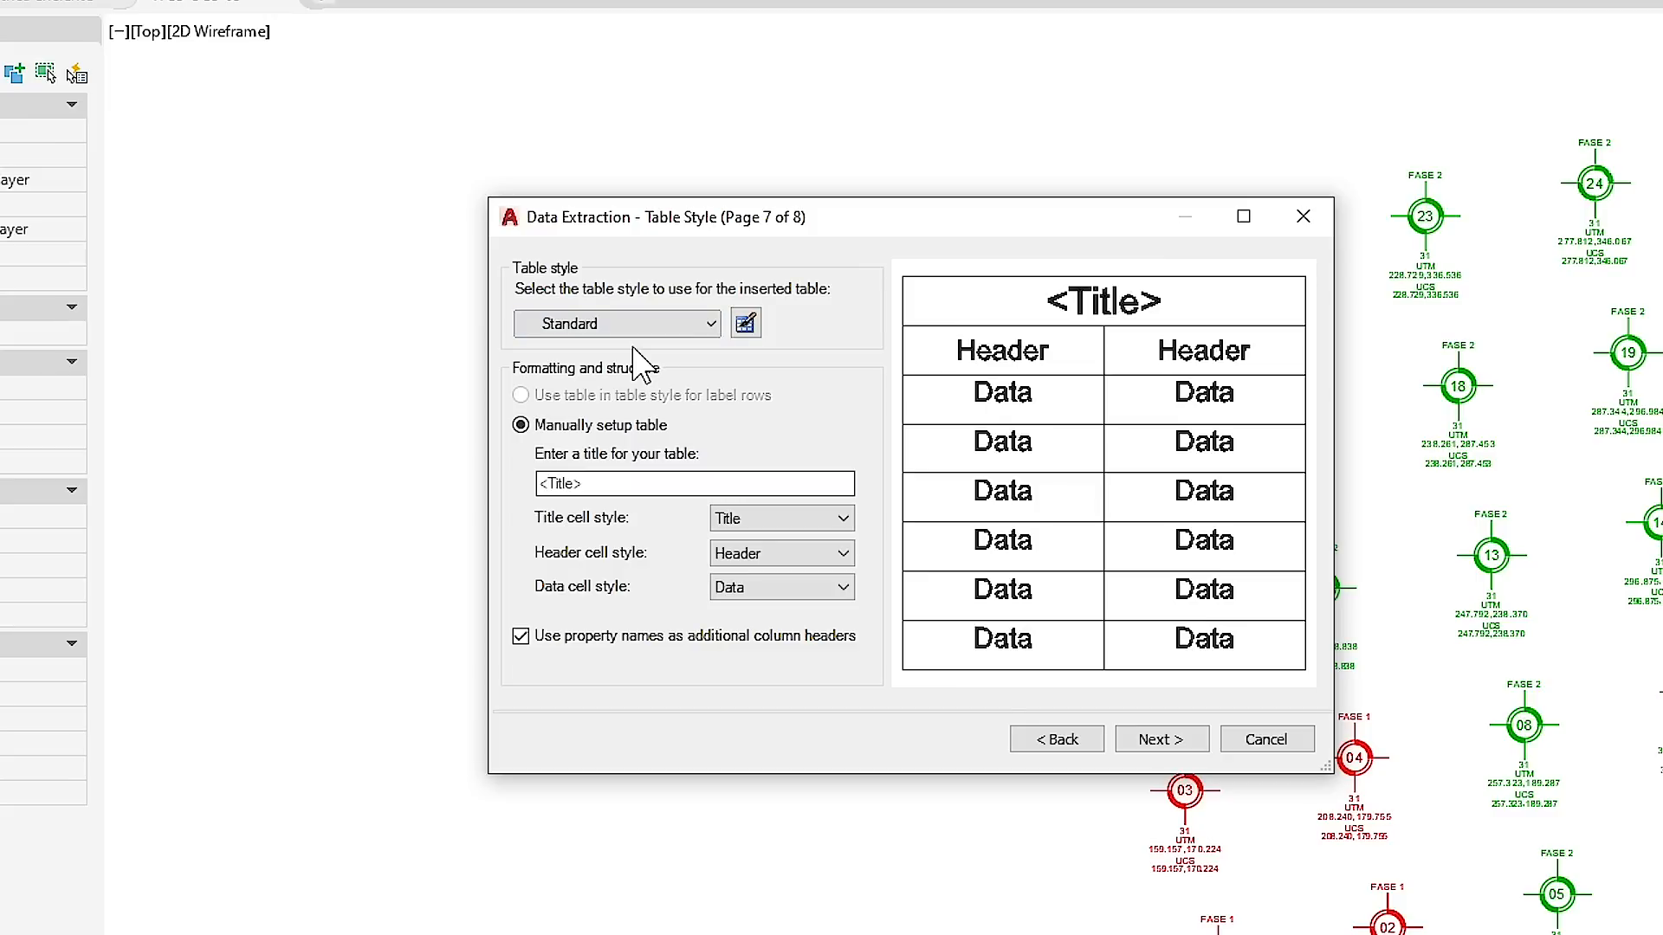
click(746, 324)
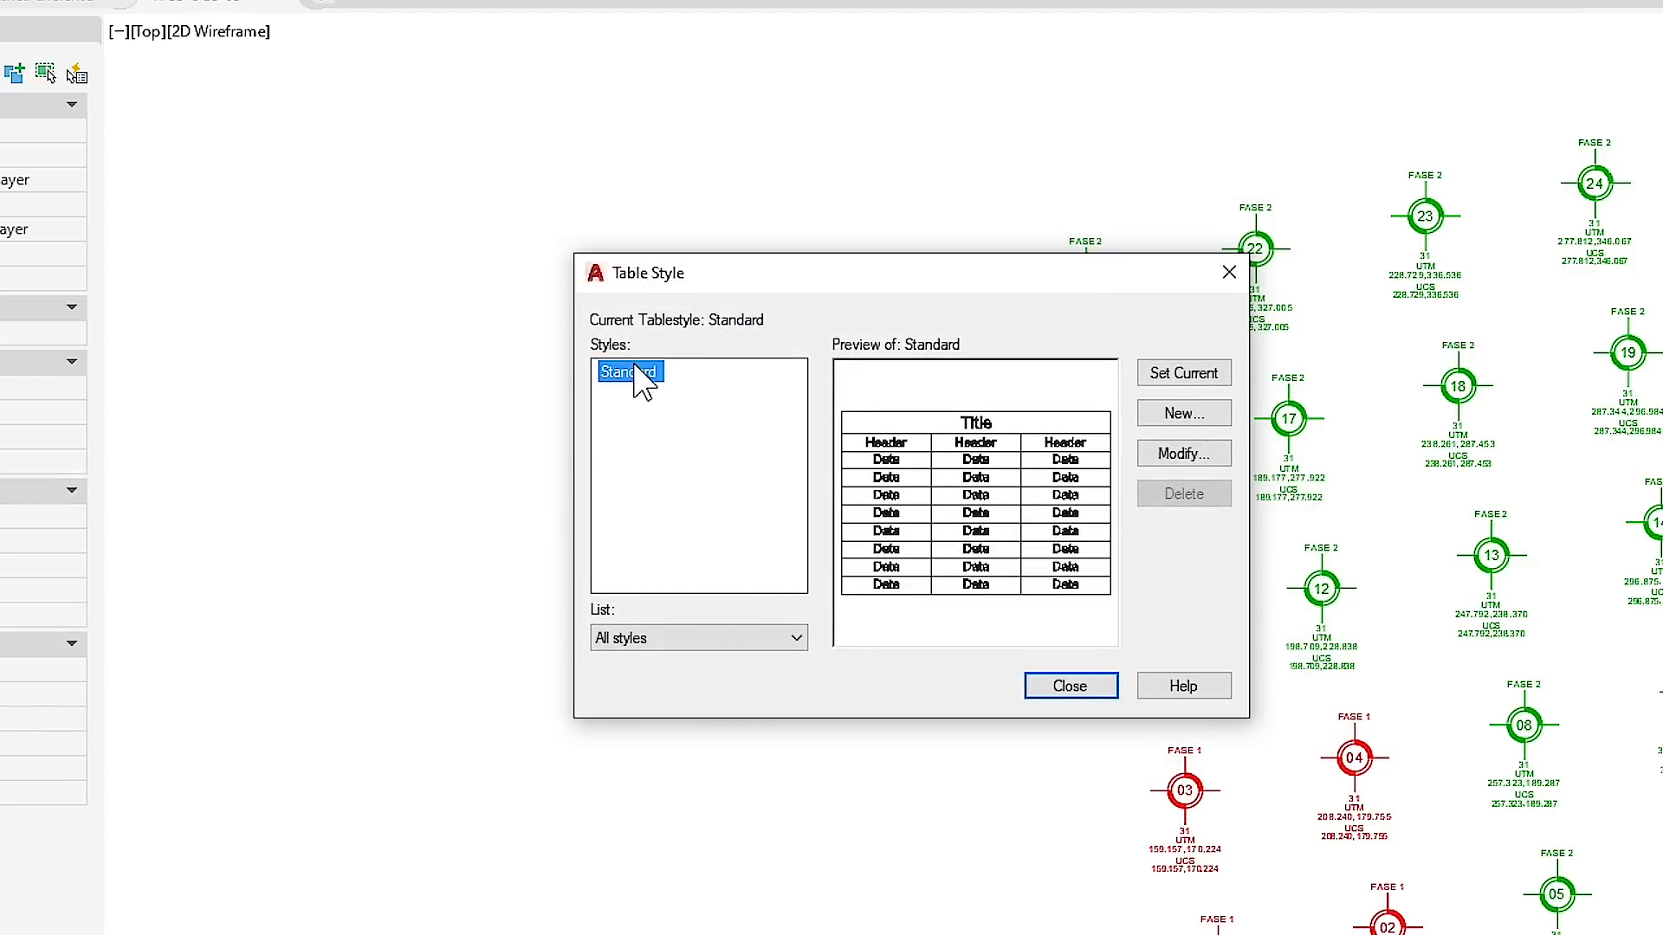
click(1071, 686)
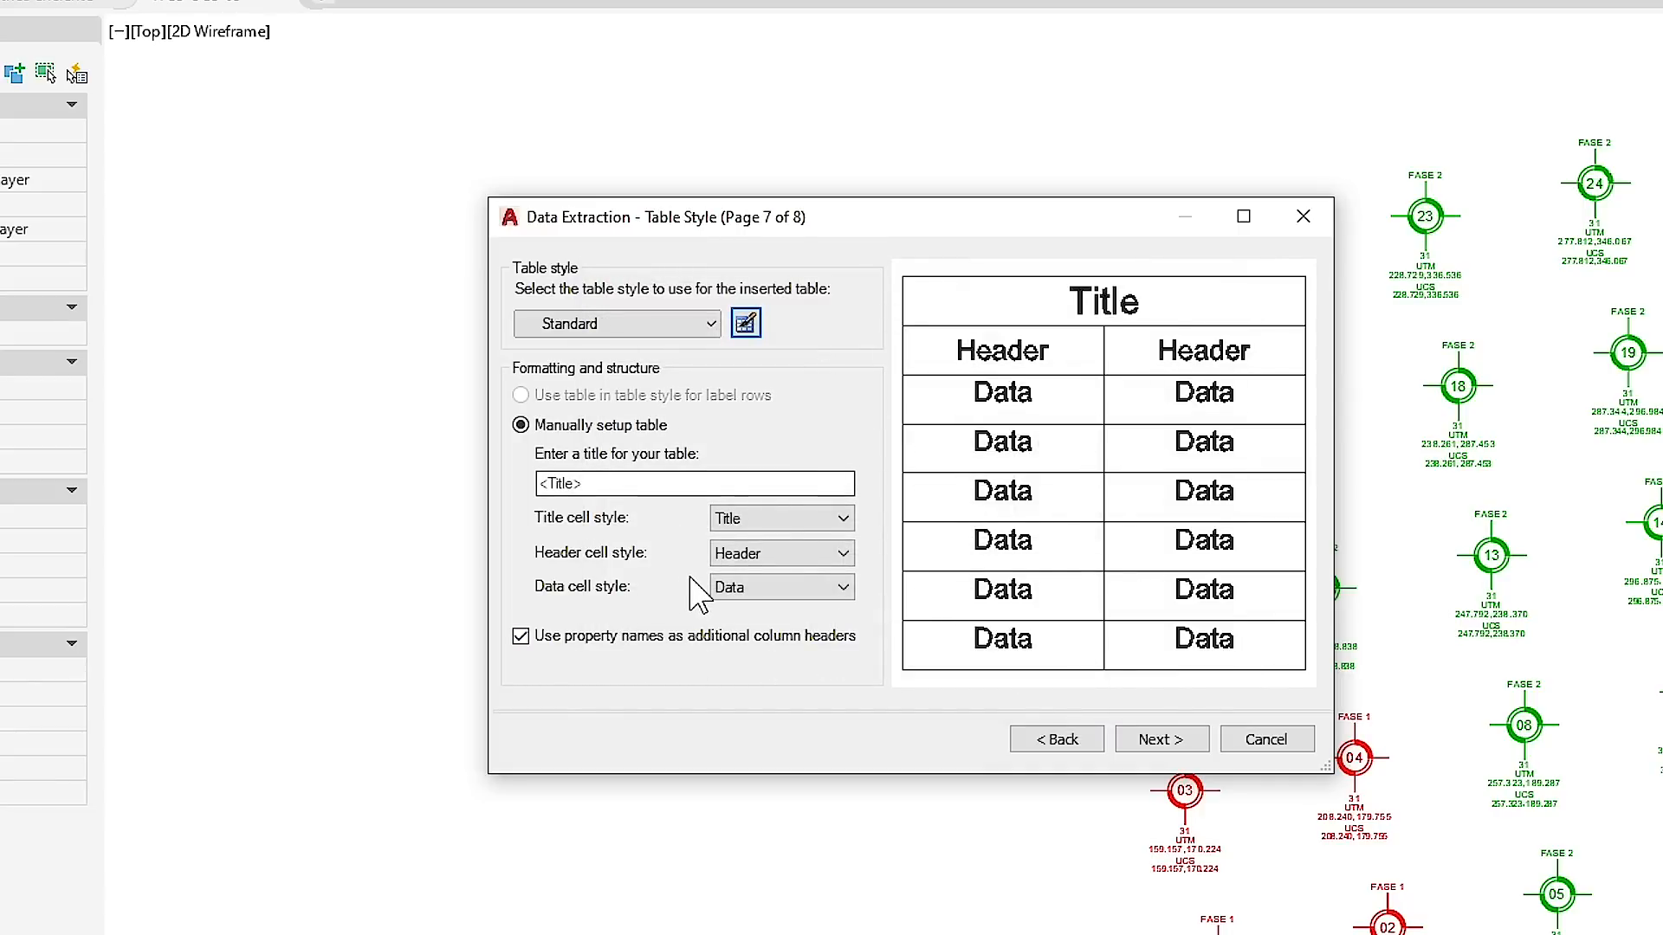
click(1161, 741)
click(1161, 741)
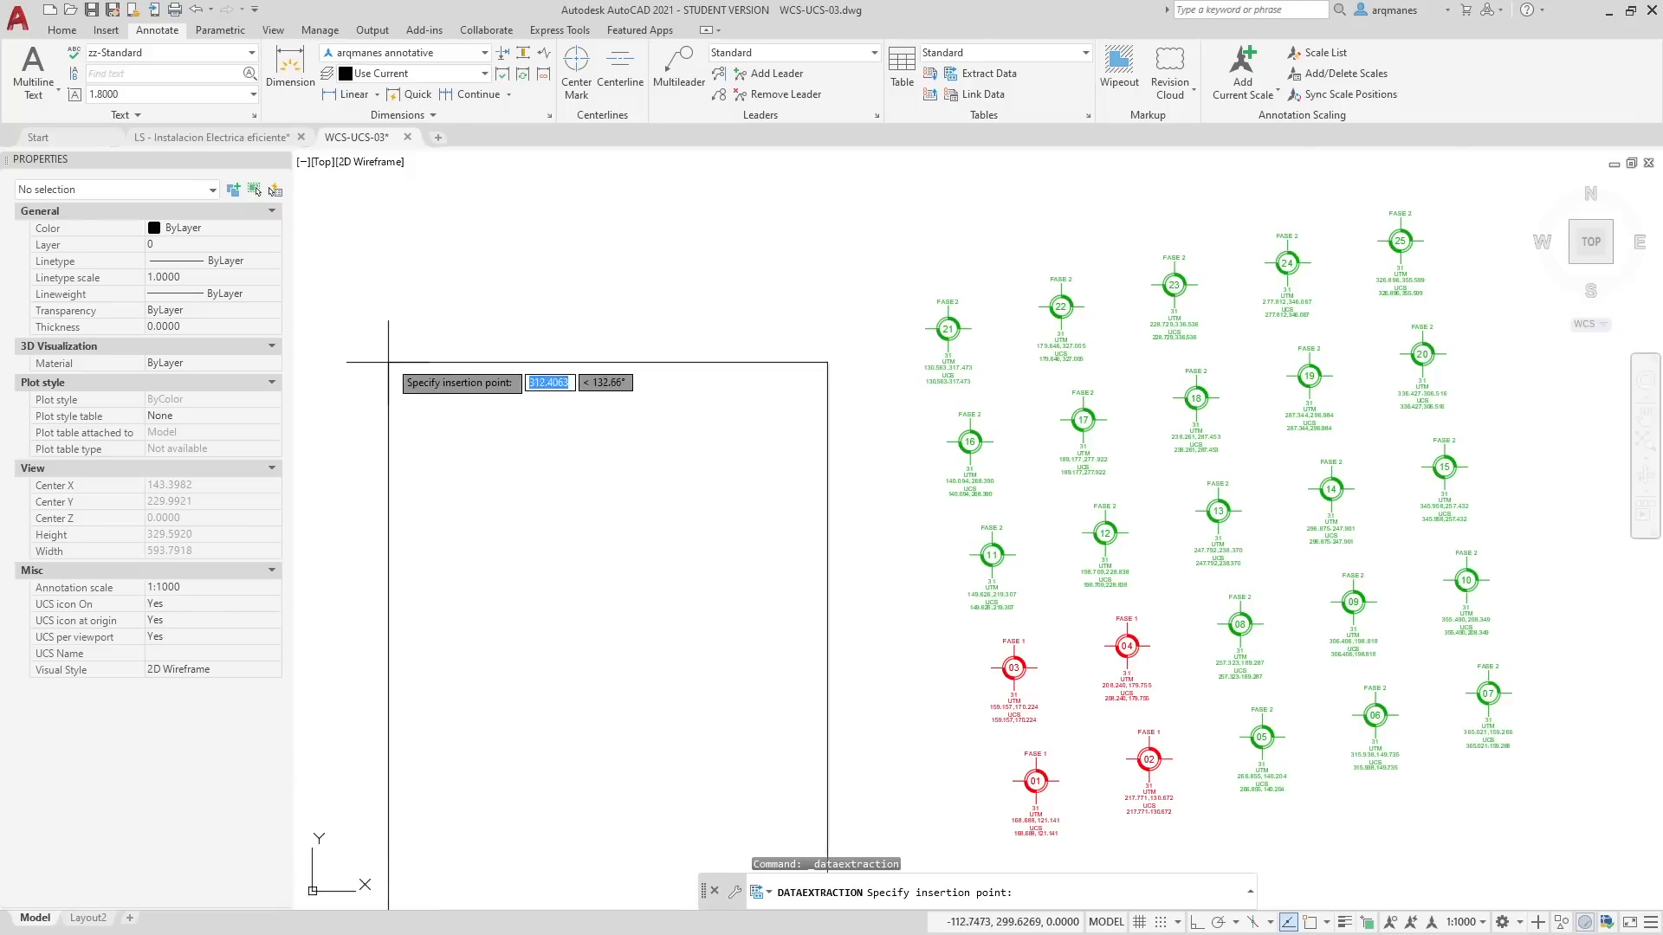
click(399, 254)
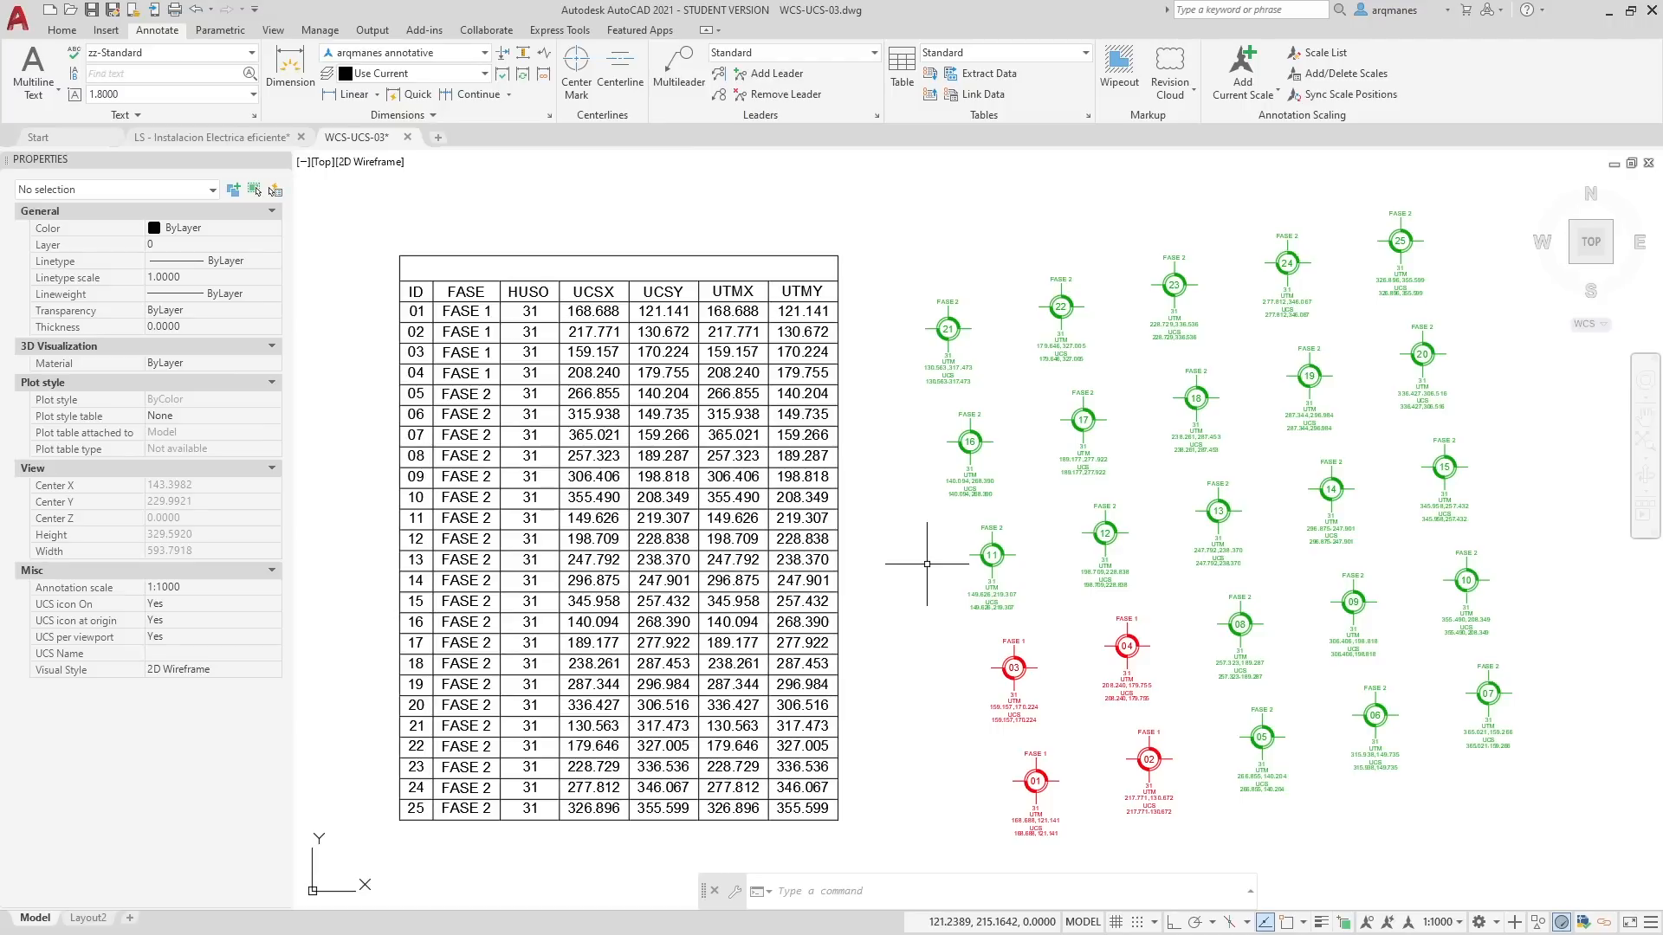
Step: Define a new UCS with its origin at the insertion point of block 01 and its X axis through the insertion point of block 07
text(ucs)
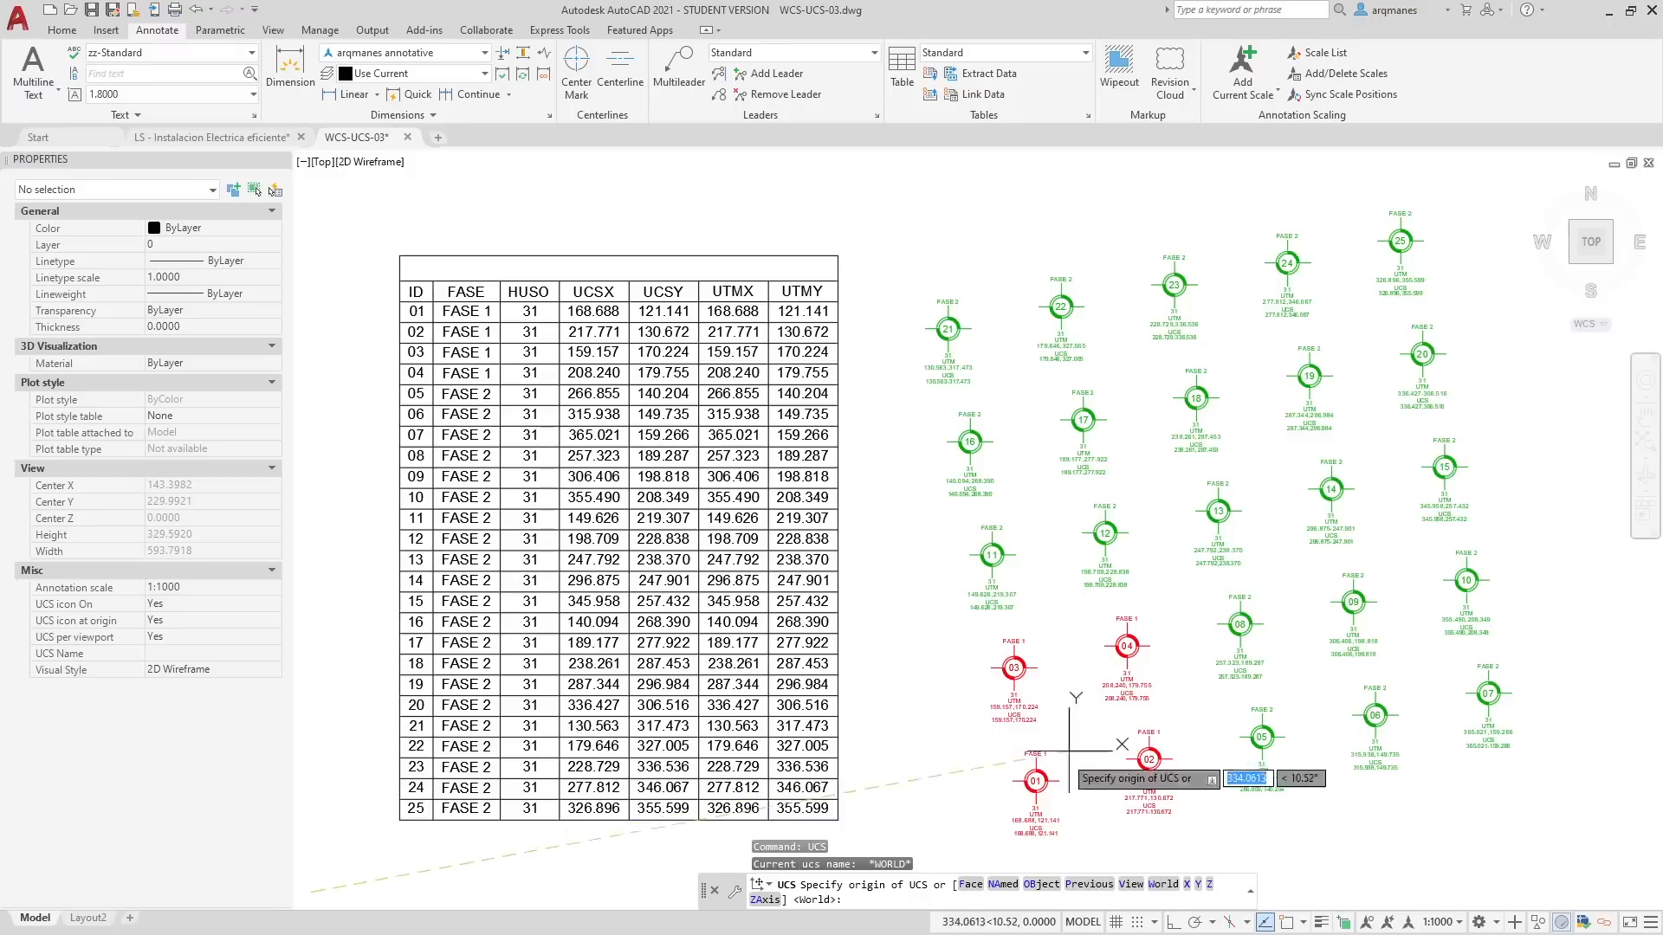
key(Return)
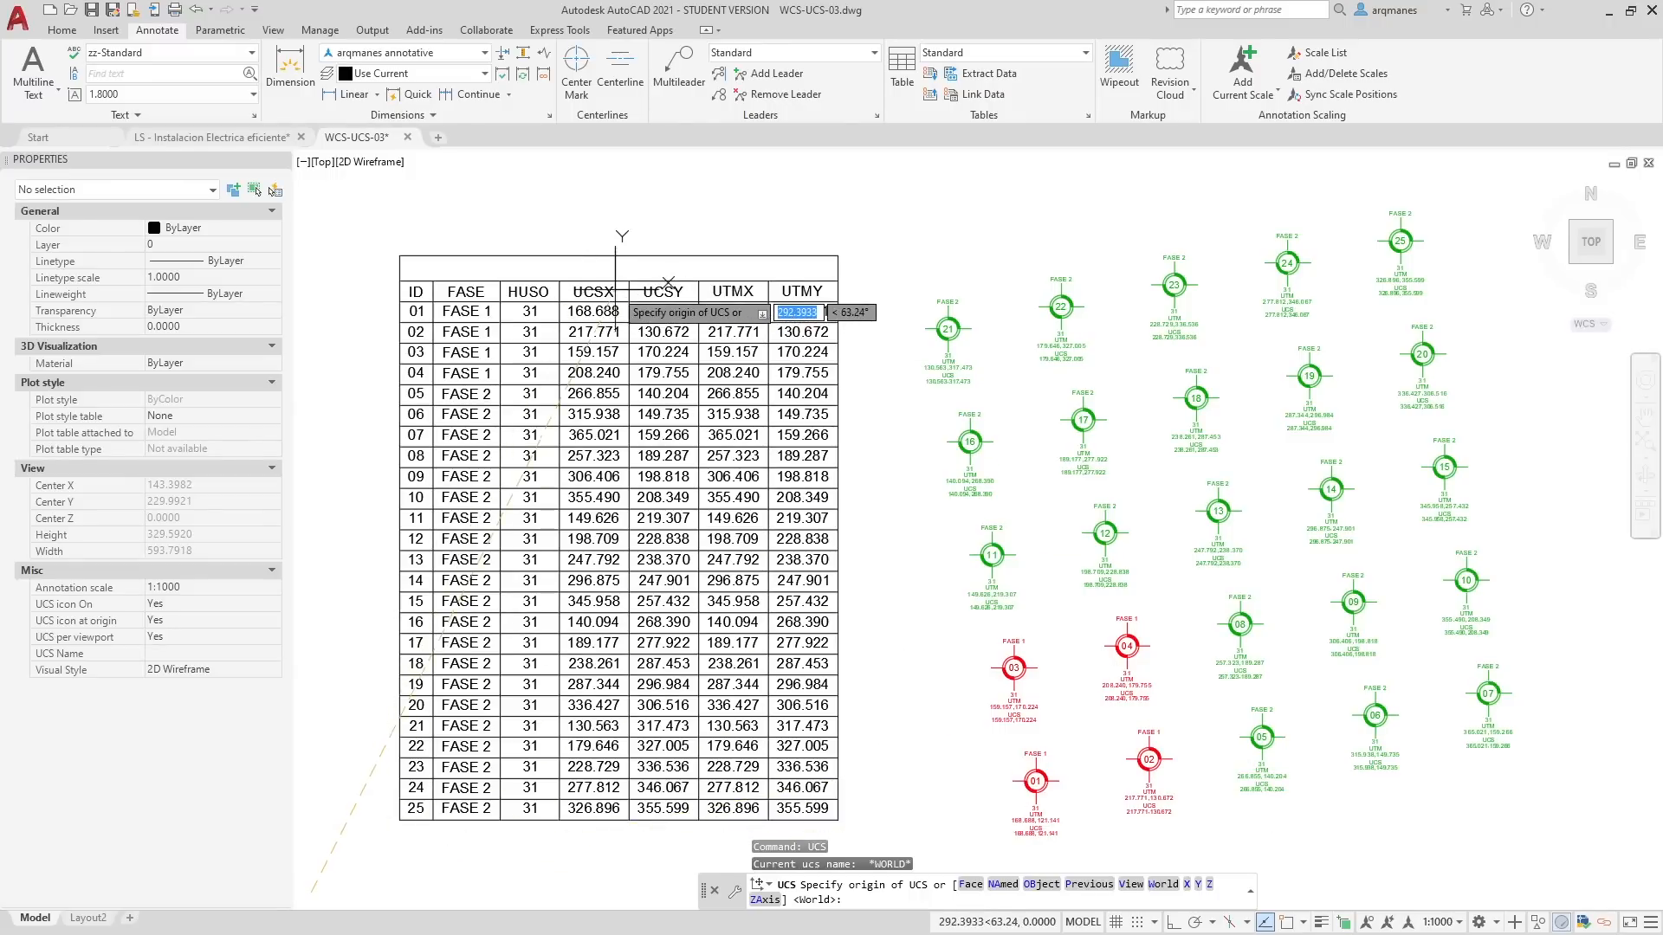
scroll(1120, 793, up, 4)
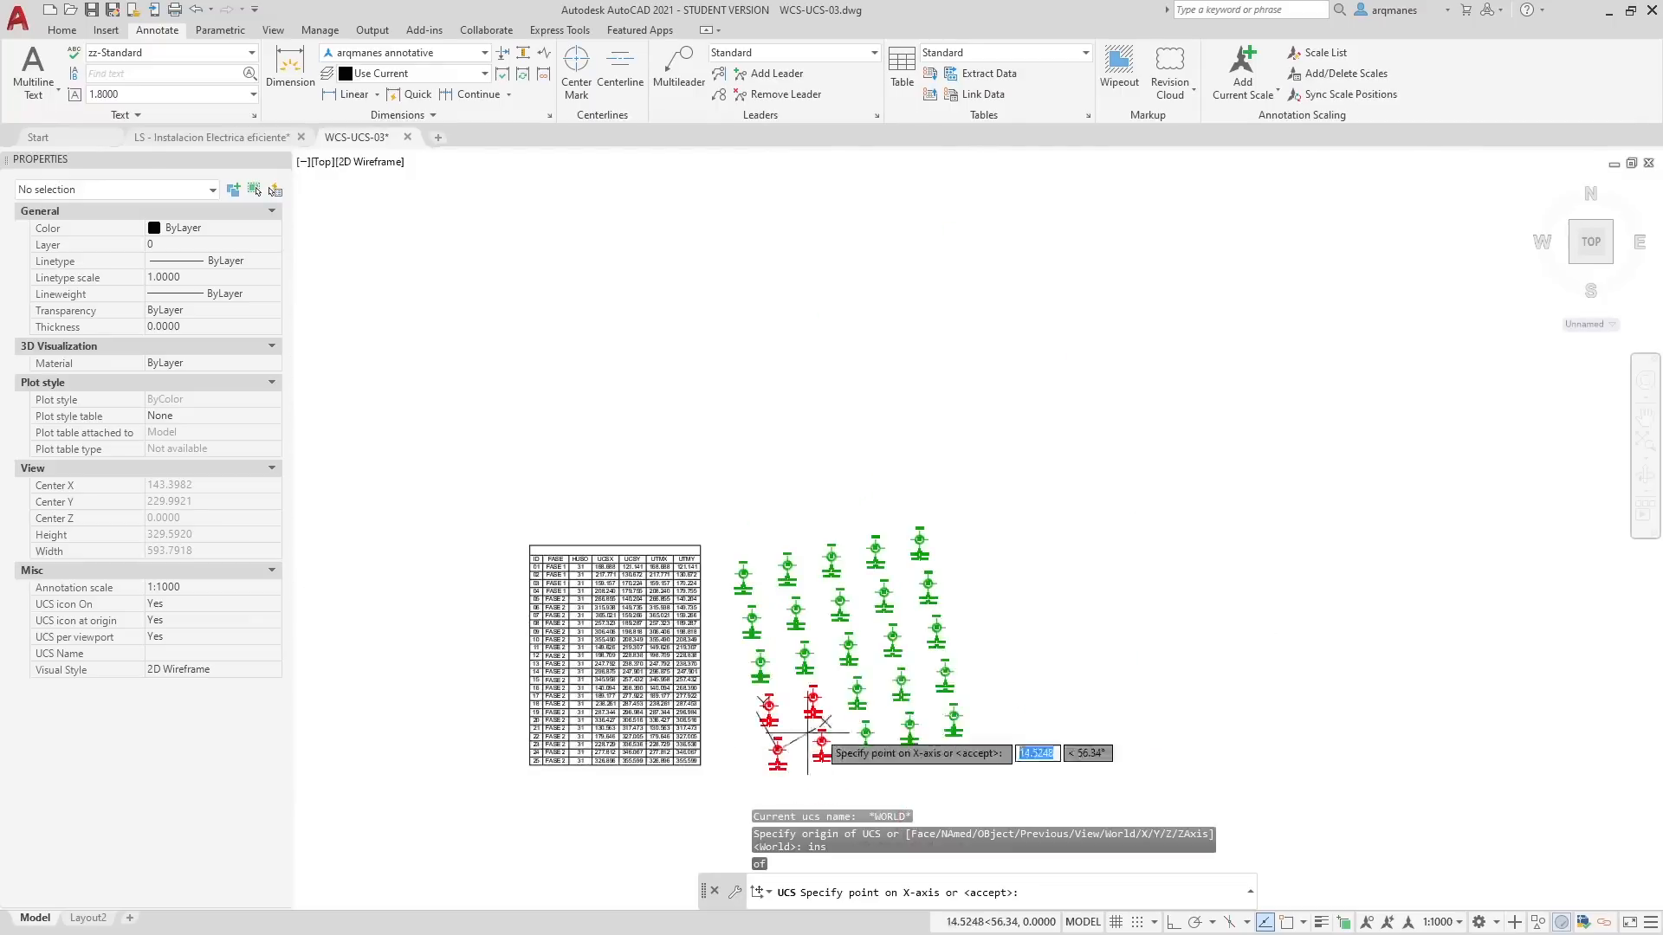
scroll(951, 701, up, 7)
middle_drag(925, 763, 1085, 446)
text(ins)
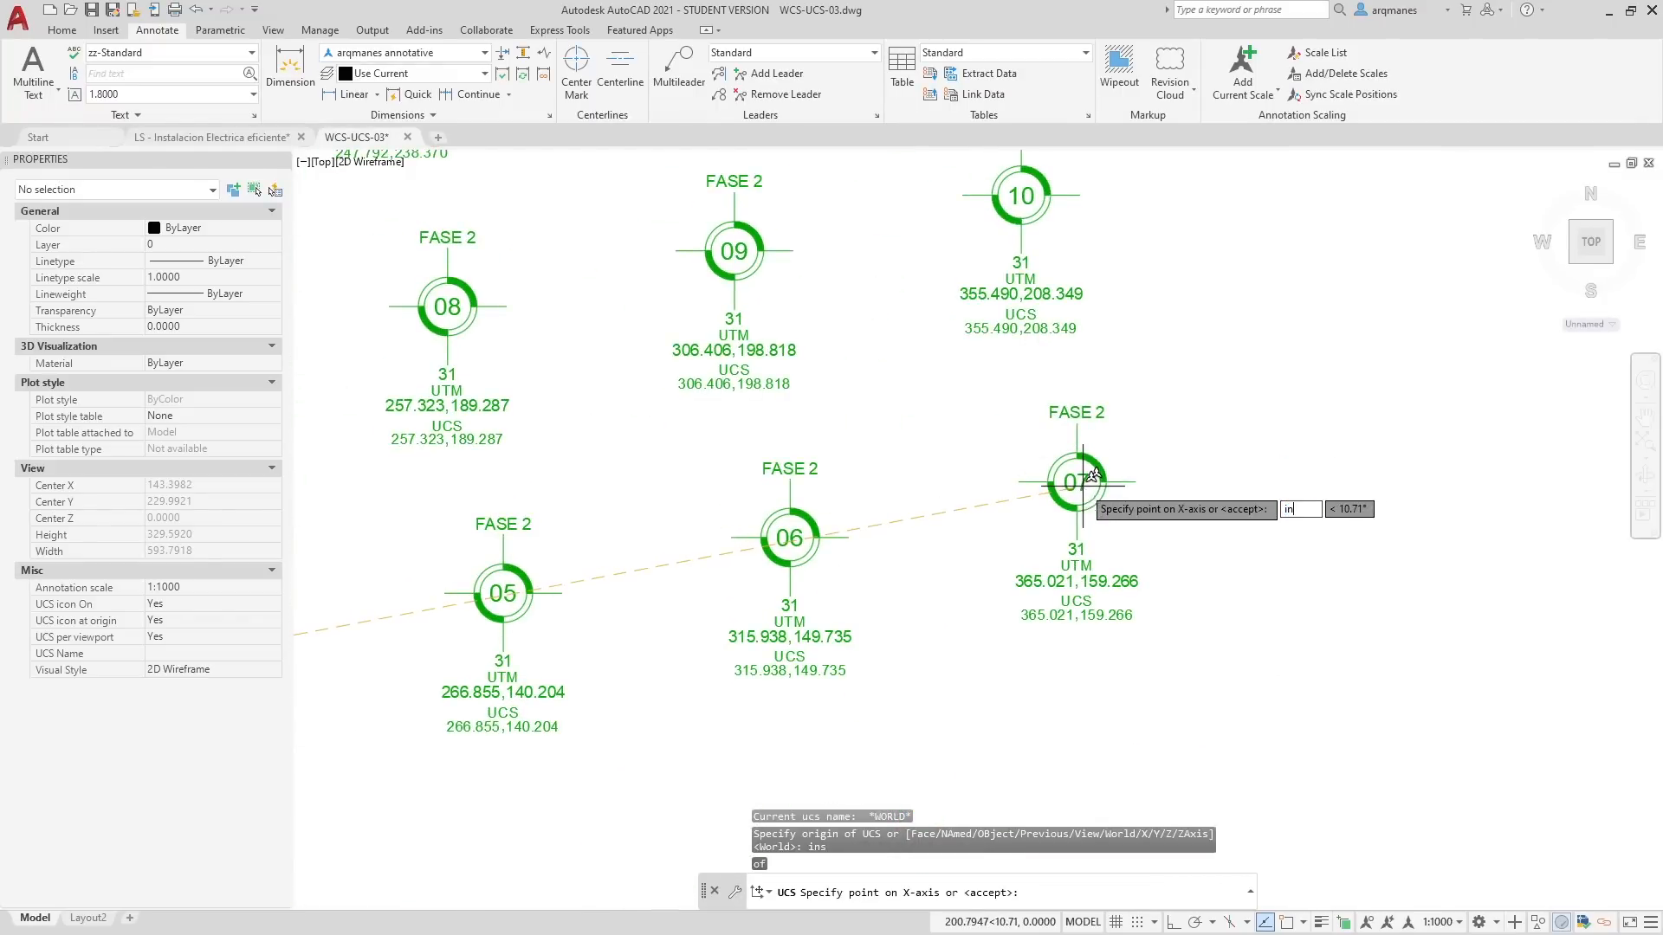
key(Return)
click(1093, 475)
scroll(1074, 468, down, 10)
key(Return)
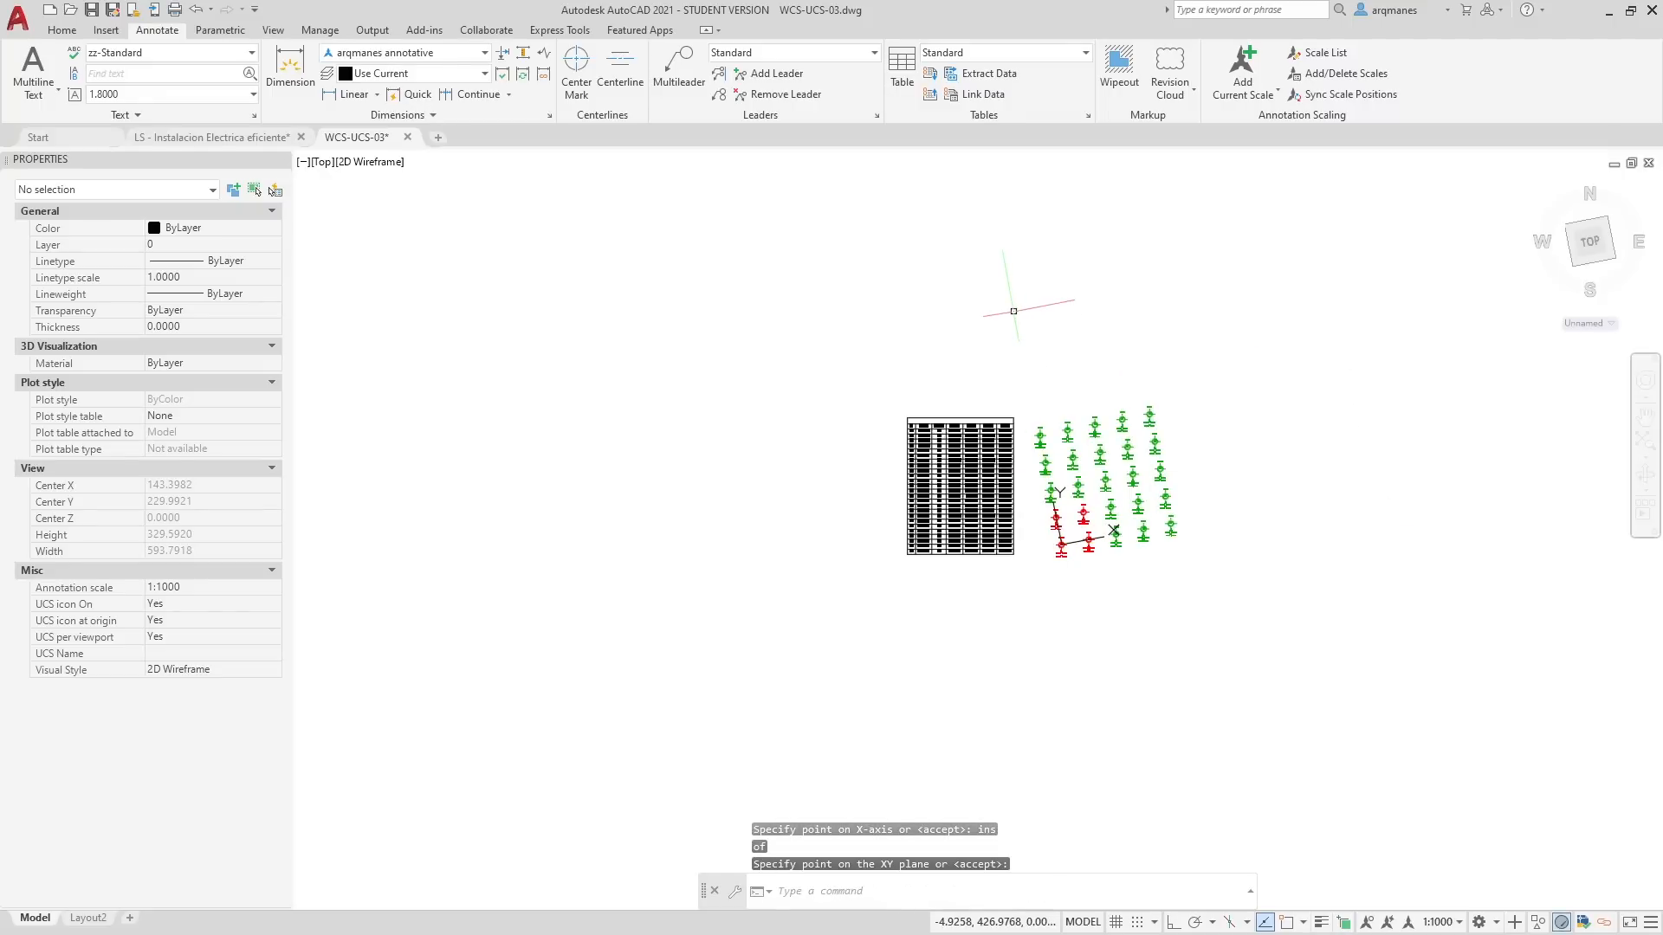
scroll(1052, 493, up, 8)
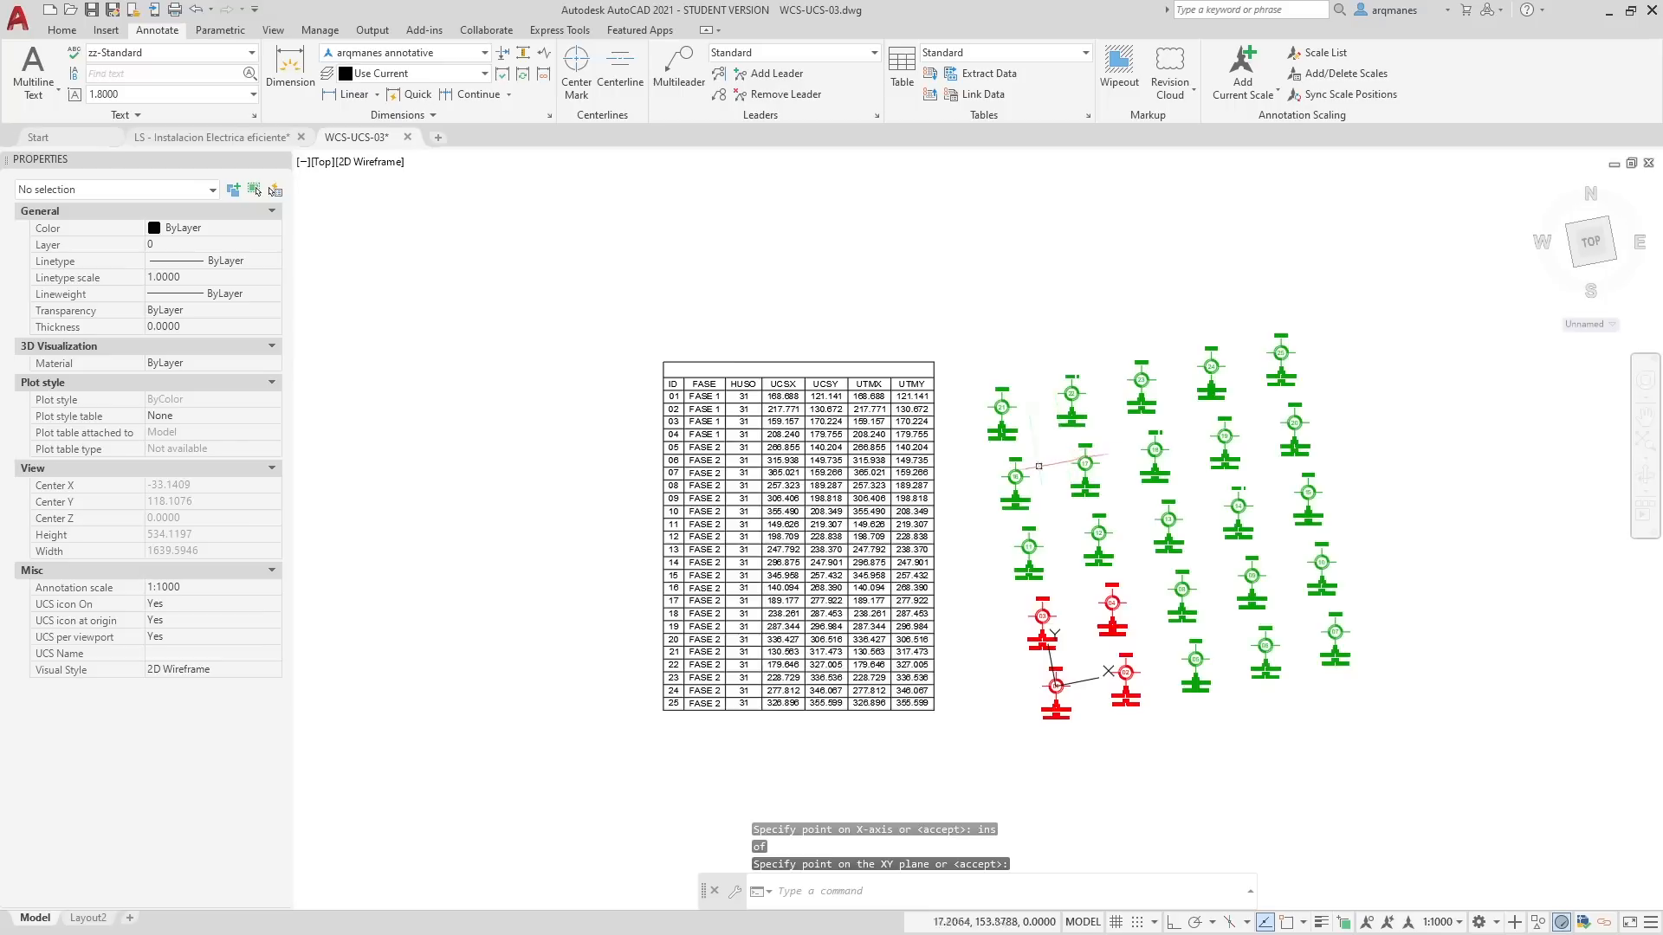
scroll(381, 306, down, 2)
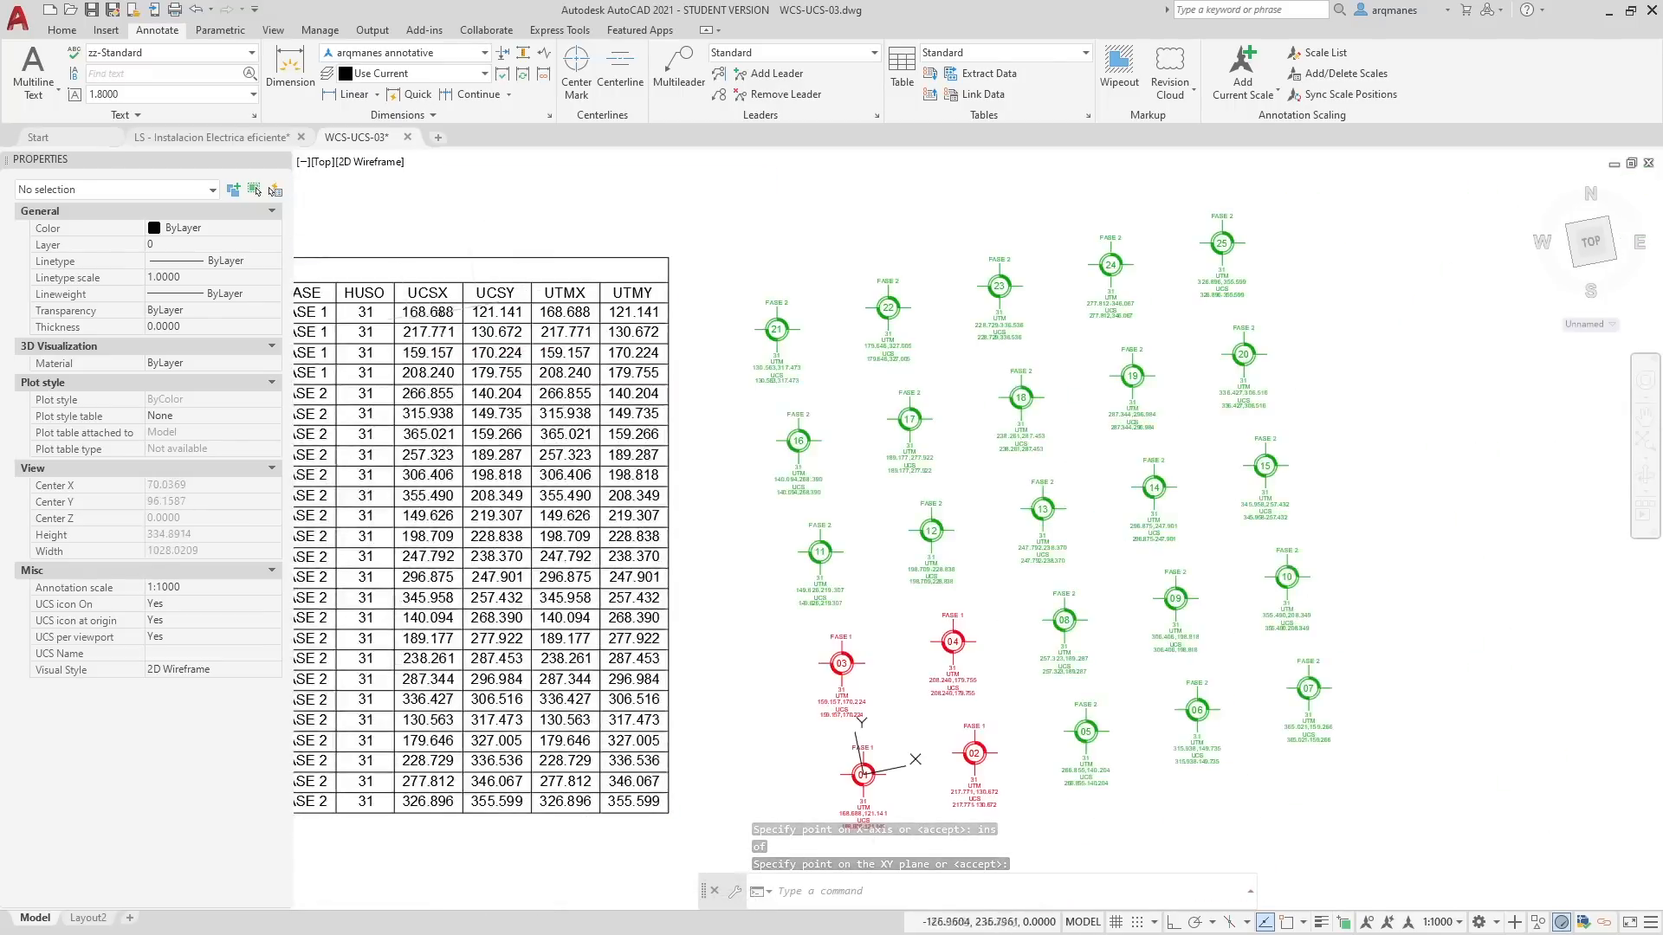
scroll(381, 306, up, 2)
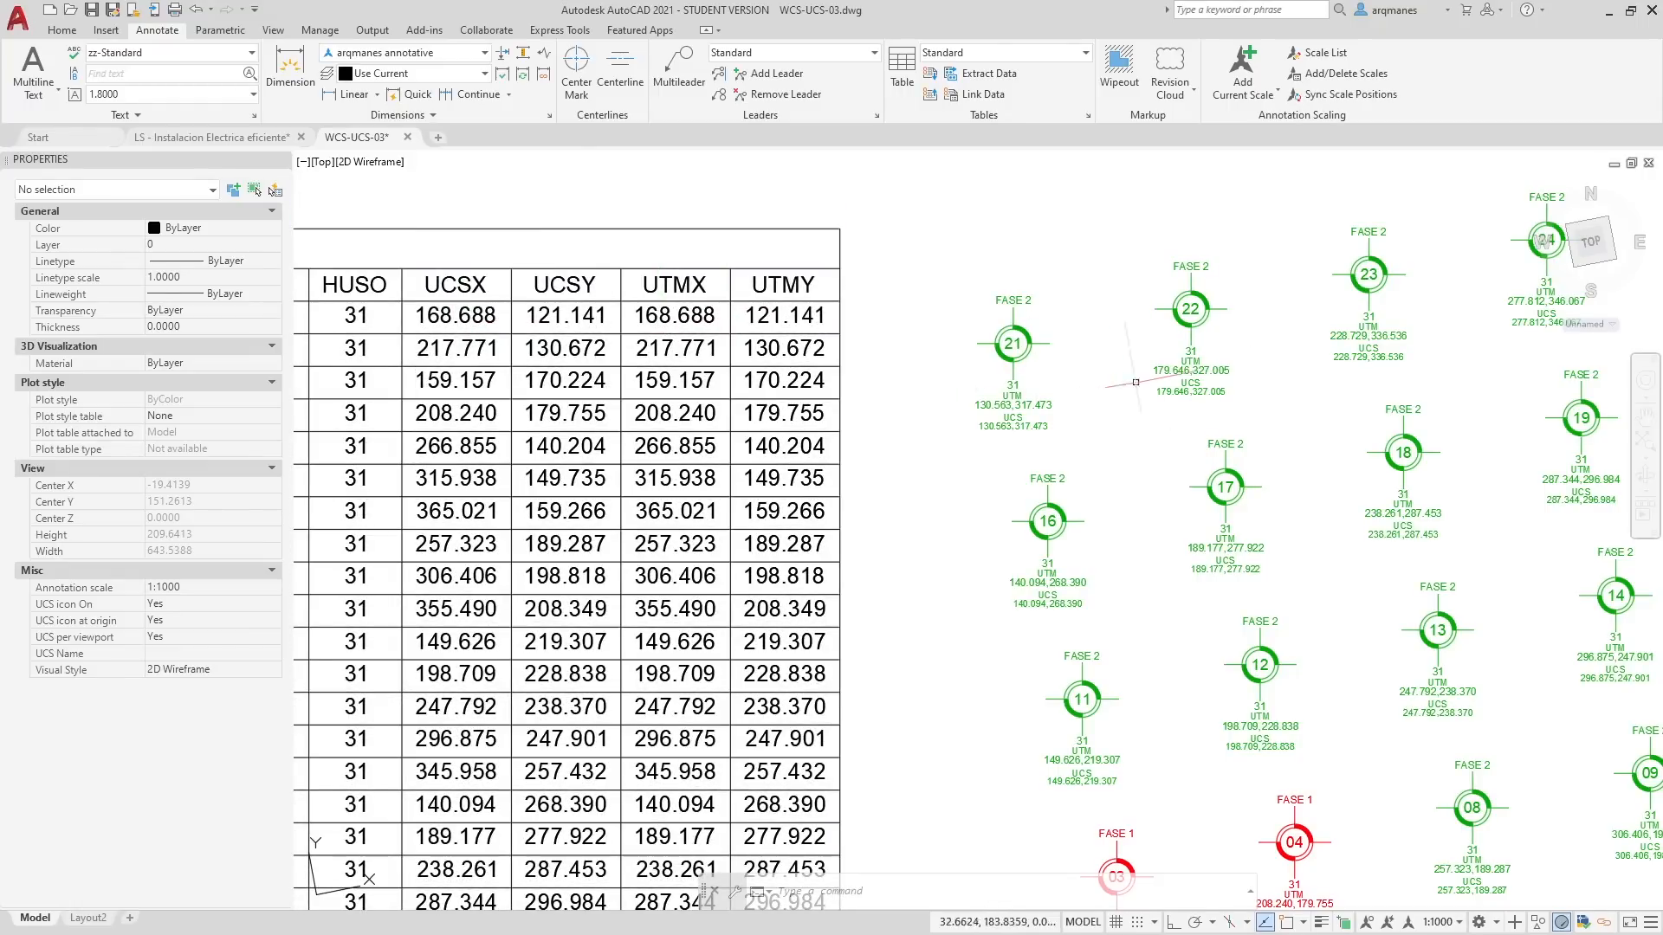
Step: Regenerate the drawing to refresh the UCS coordinate fields of the point blocks for the new UCS
scroll(1094, 396, up, 4)
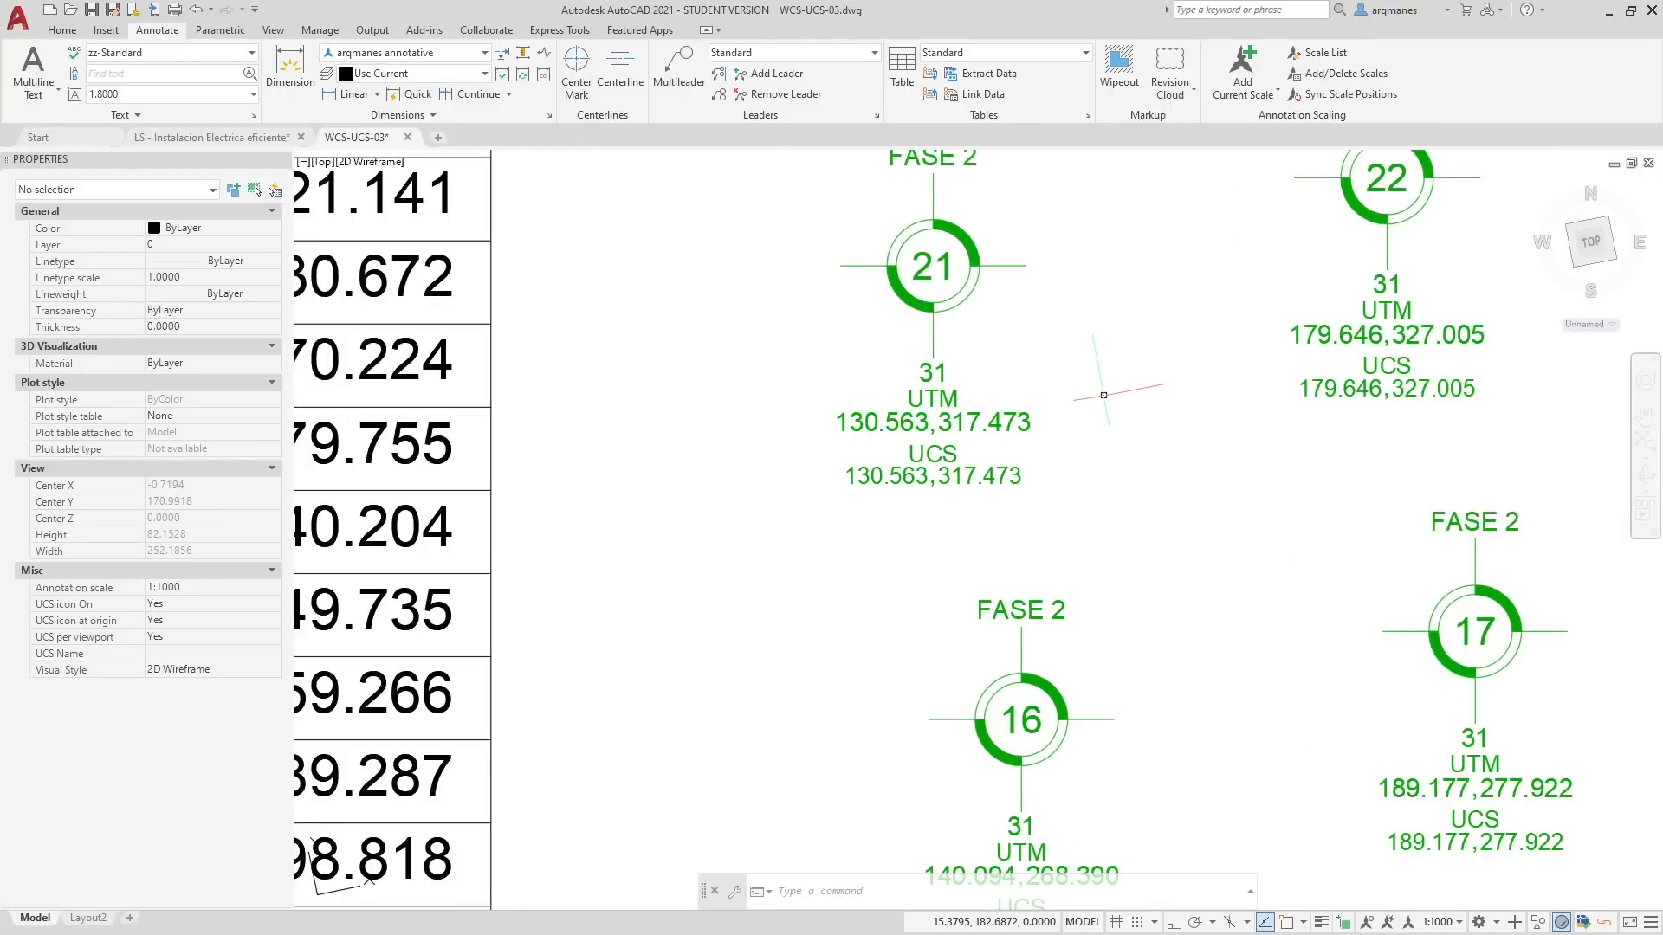
key(Return)
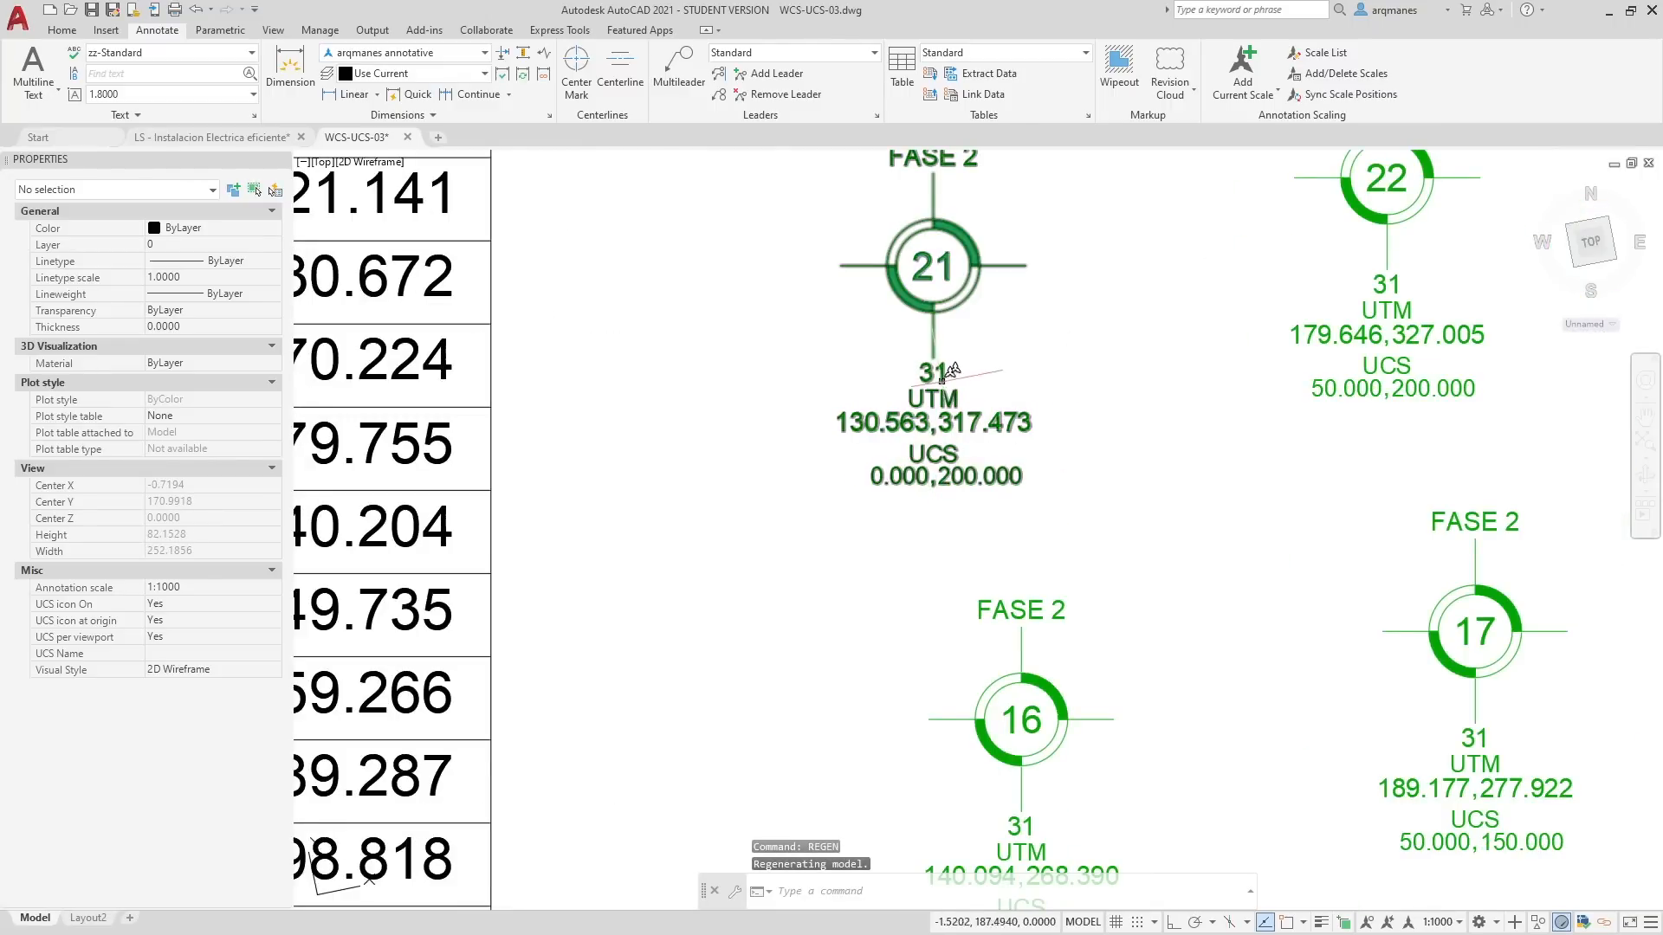
scroll(1179, 430, down, 4)
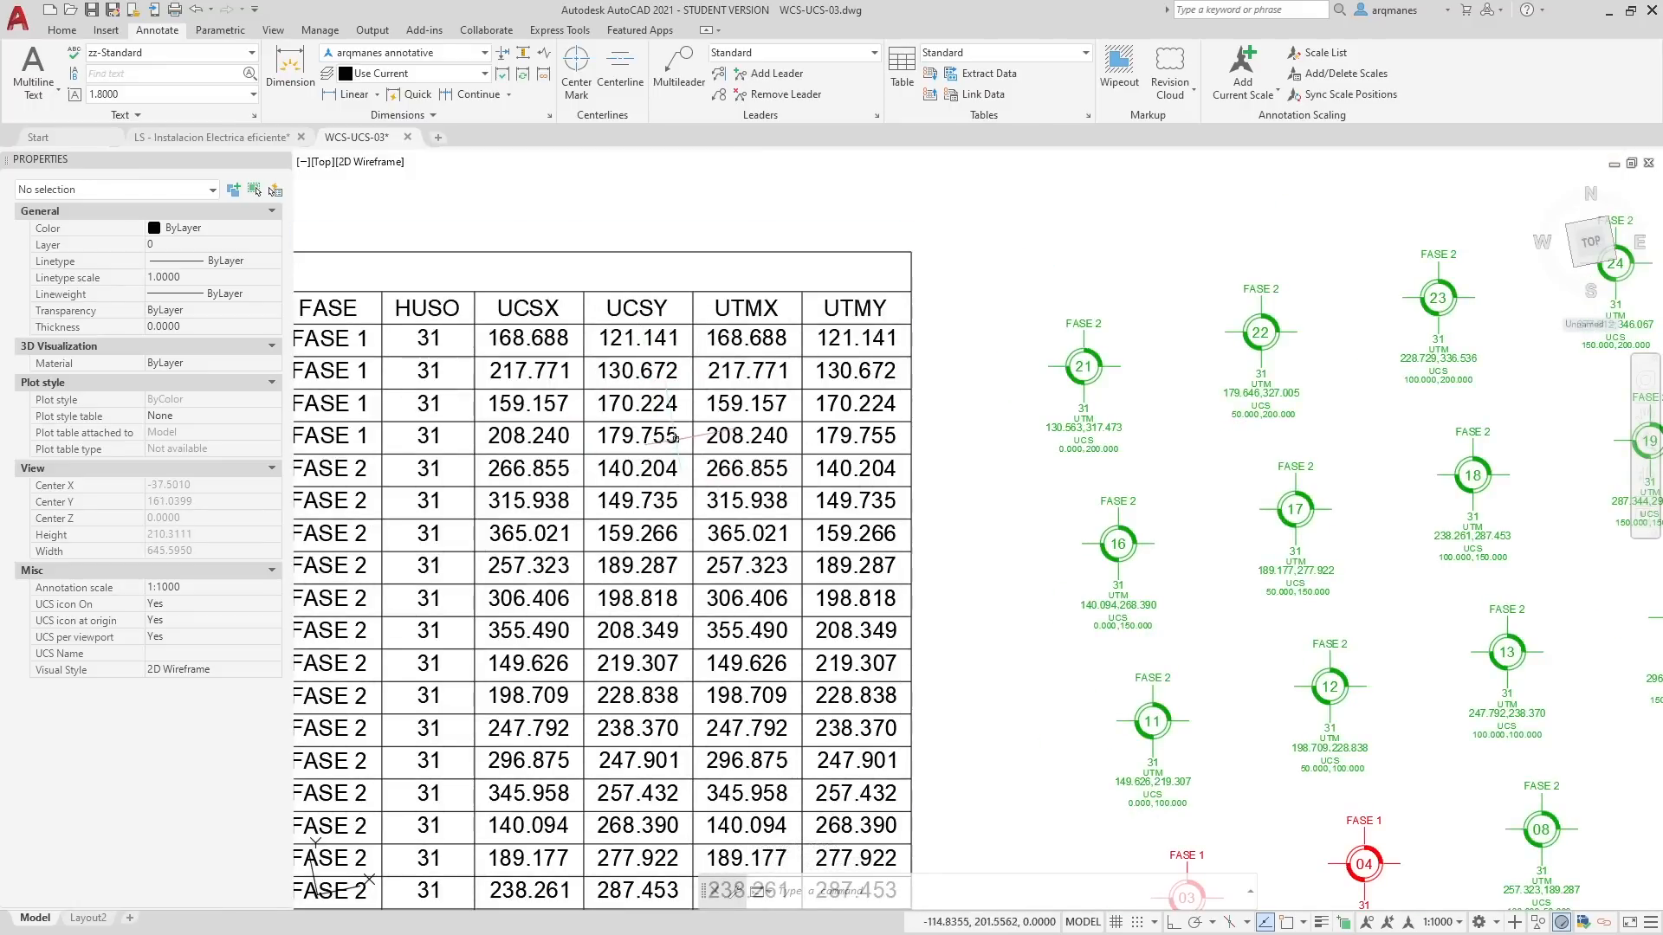
Step: Update the data links of the coordinate table so its UCSX and UCSY columns follow the new UCS
click(648, 421)
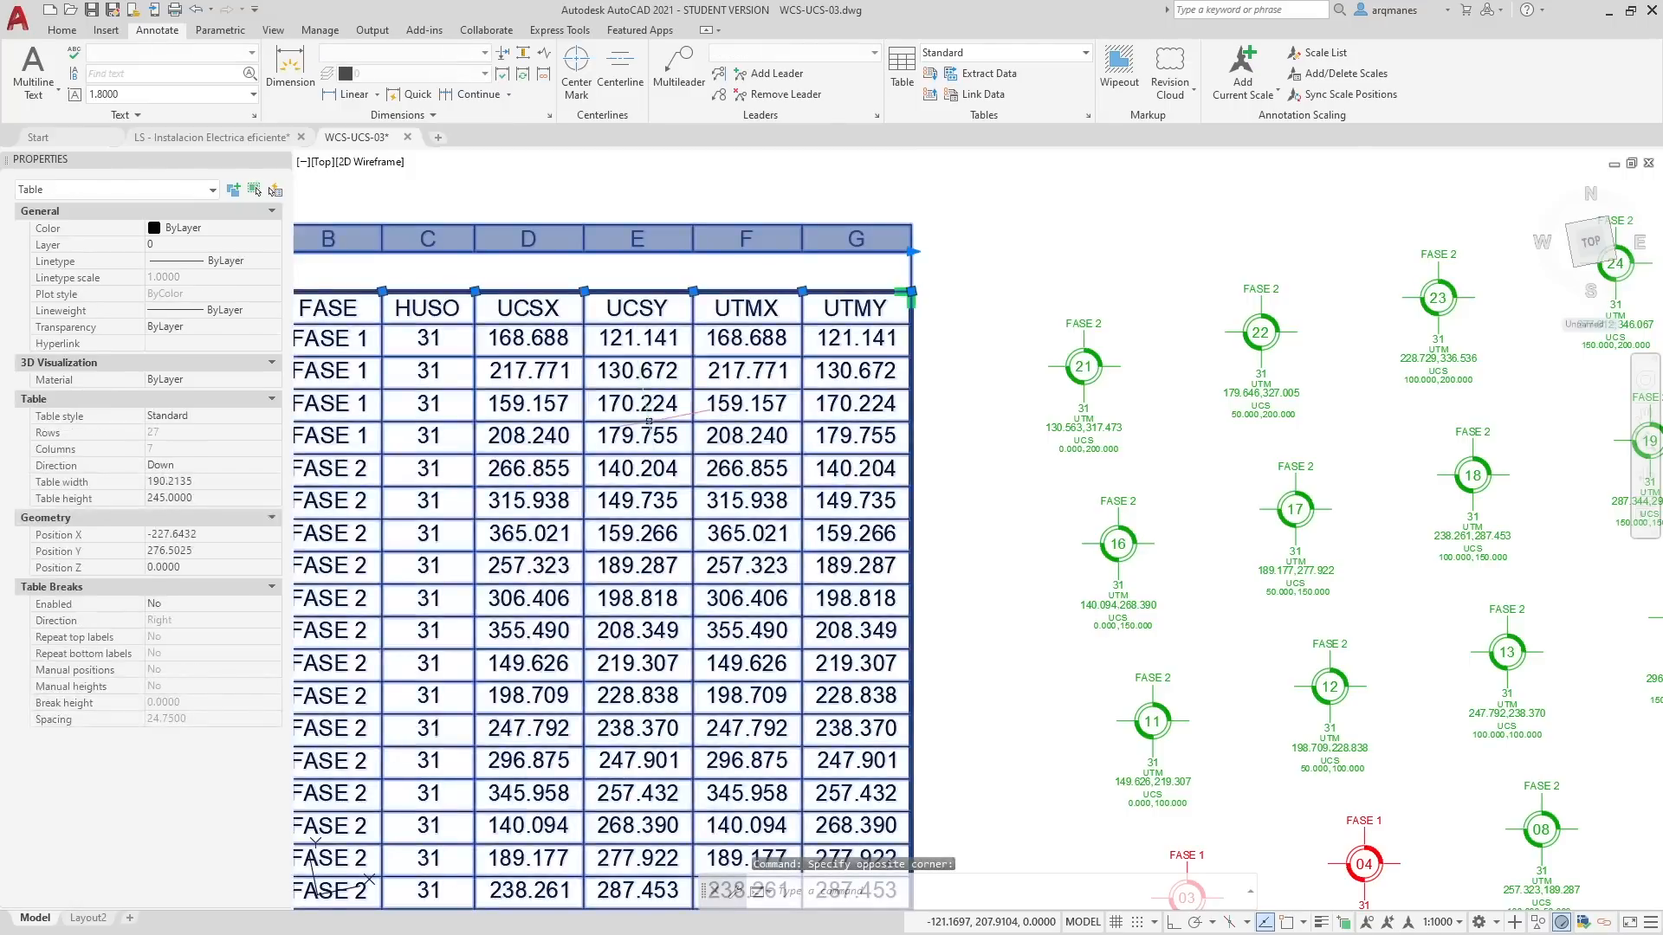
right_click(650, 425)
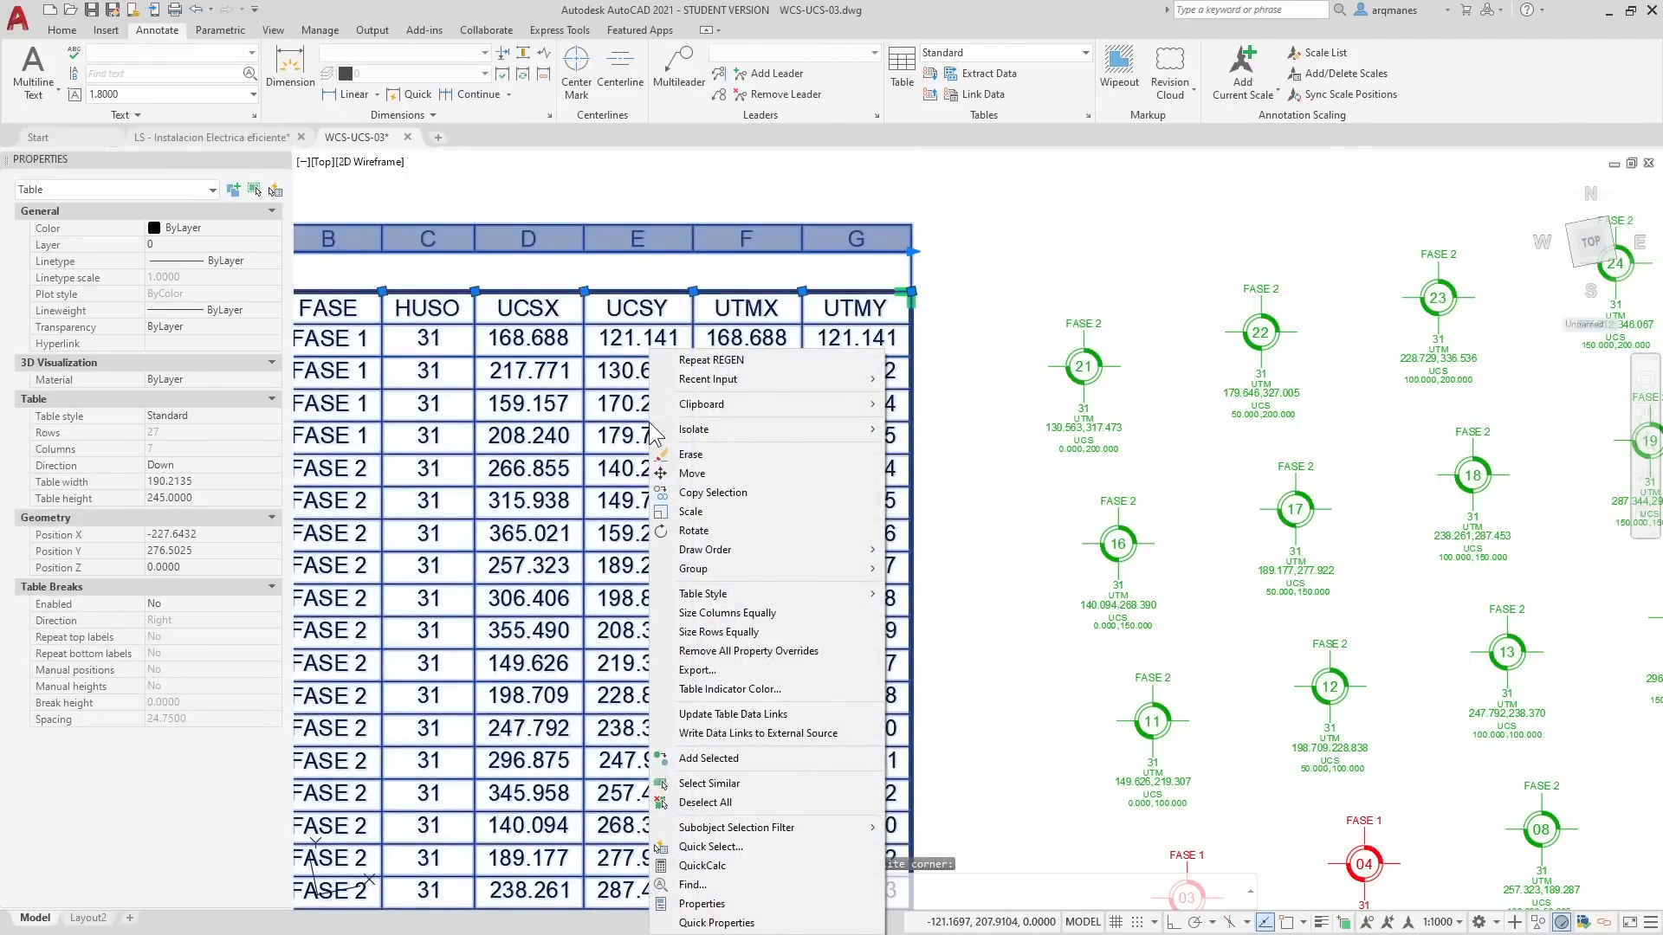
click(768, 715)
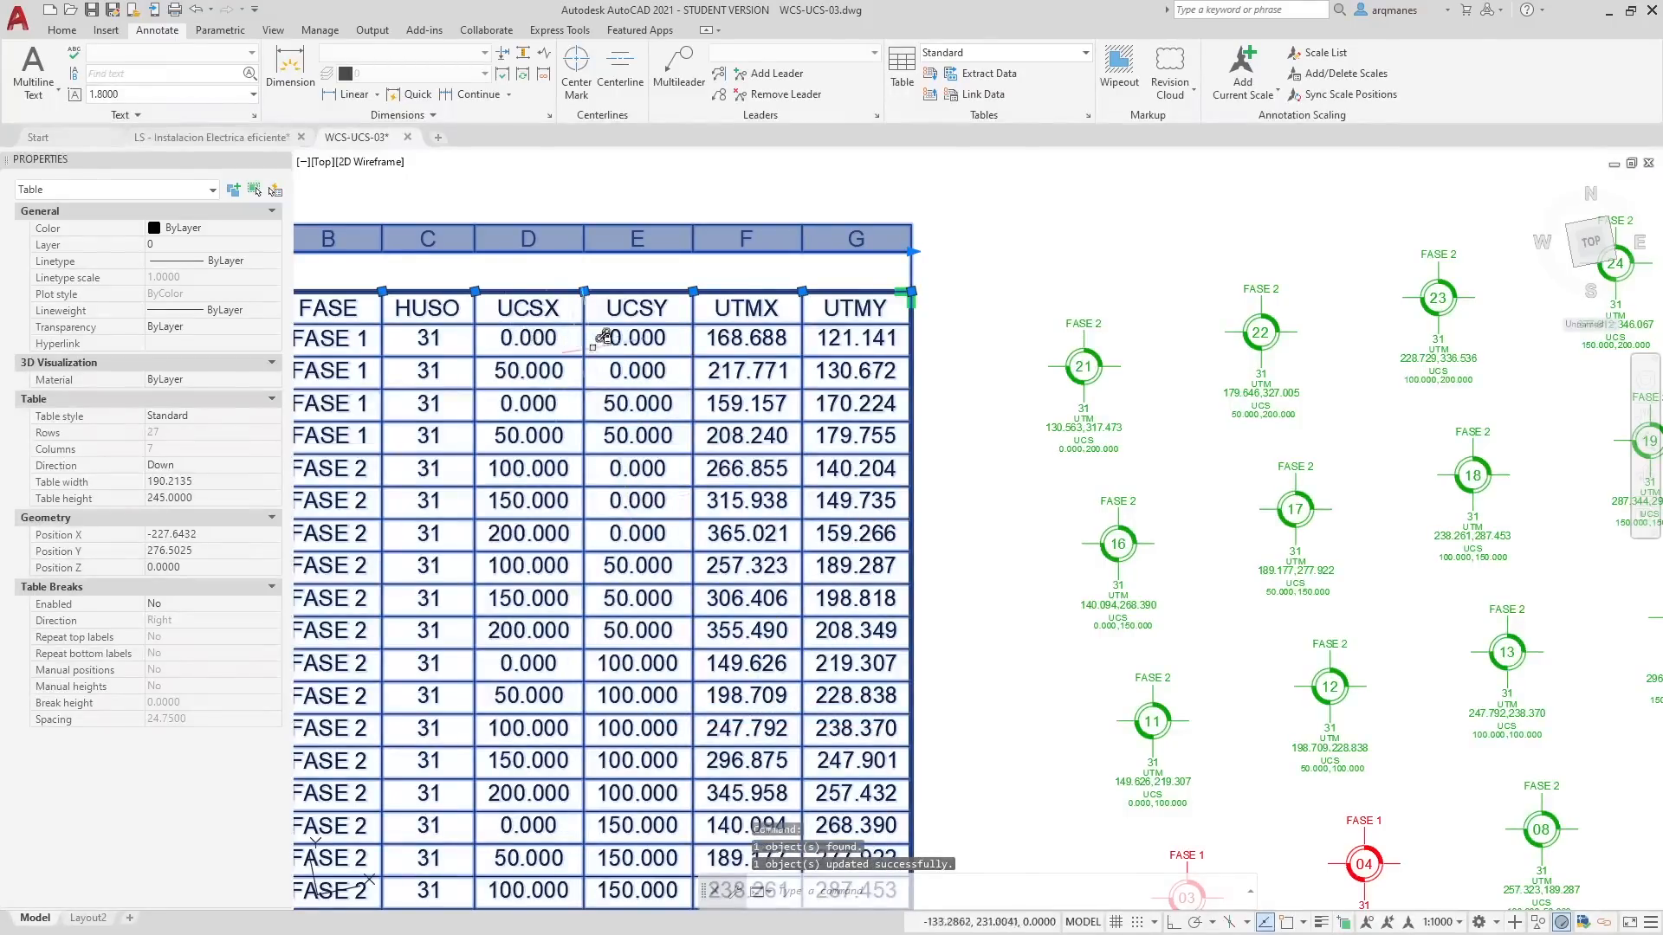
mouse_move(656, 338)
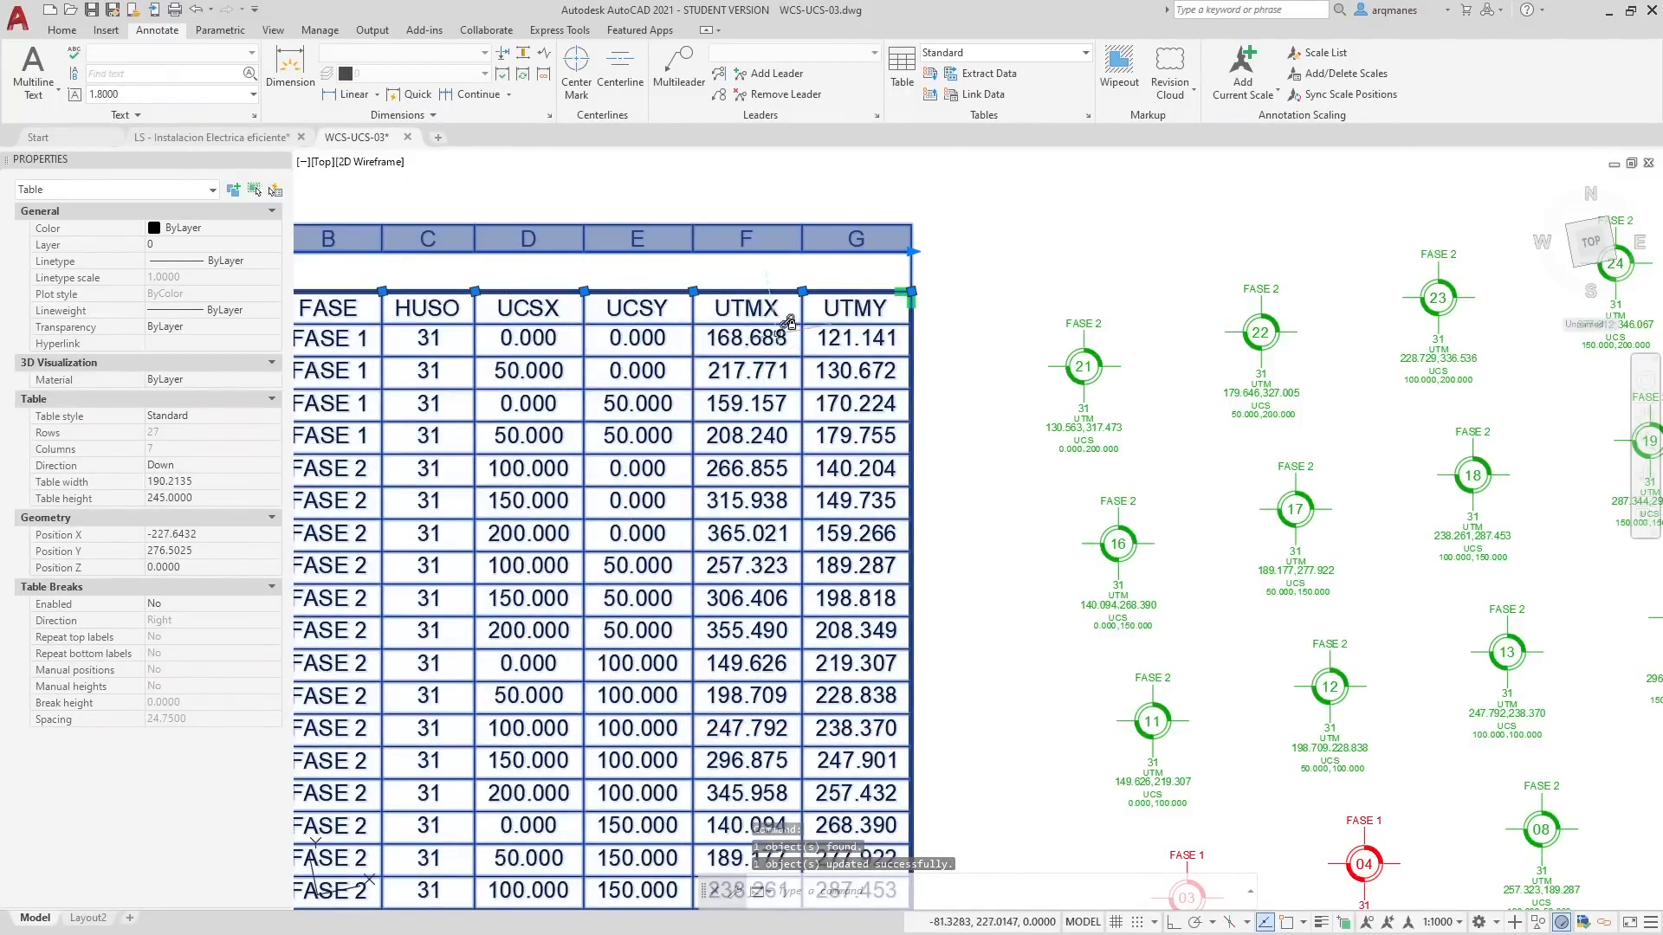
Step: Create a new table style named UTM starting from Standard, keeping its default cell and border settings
scroll(779, 339, down, 4)
click(665, 323)
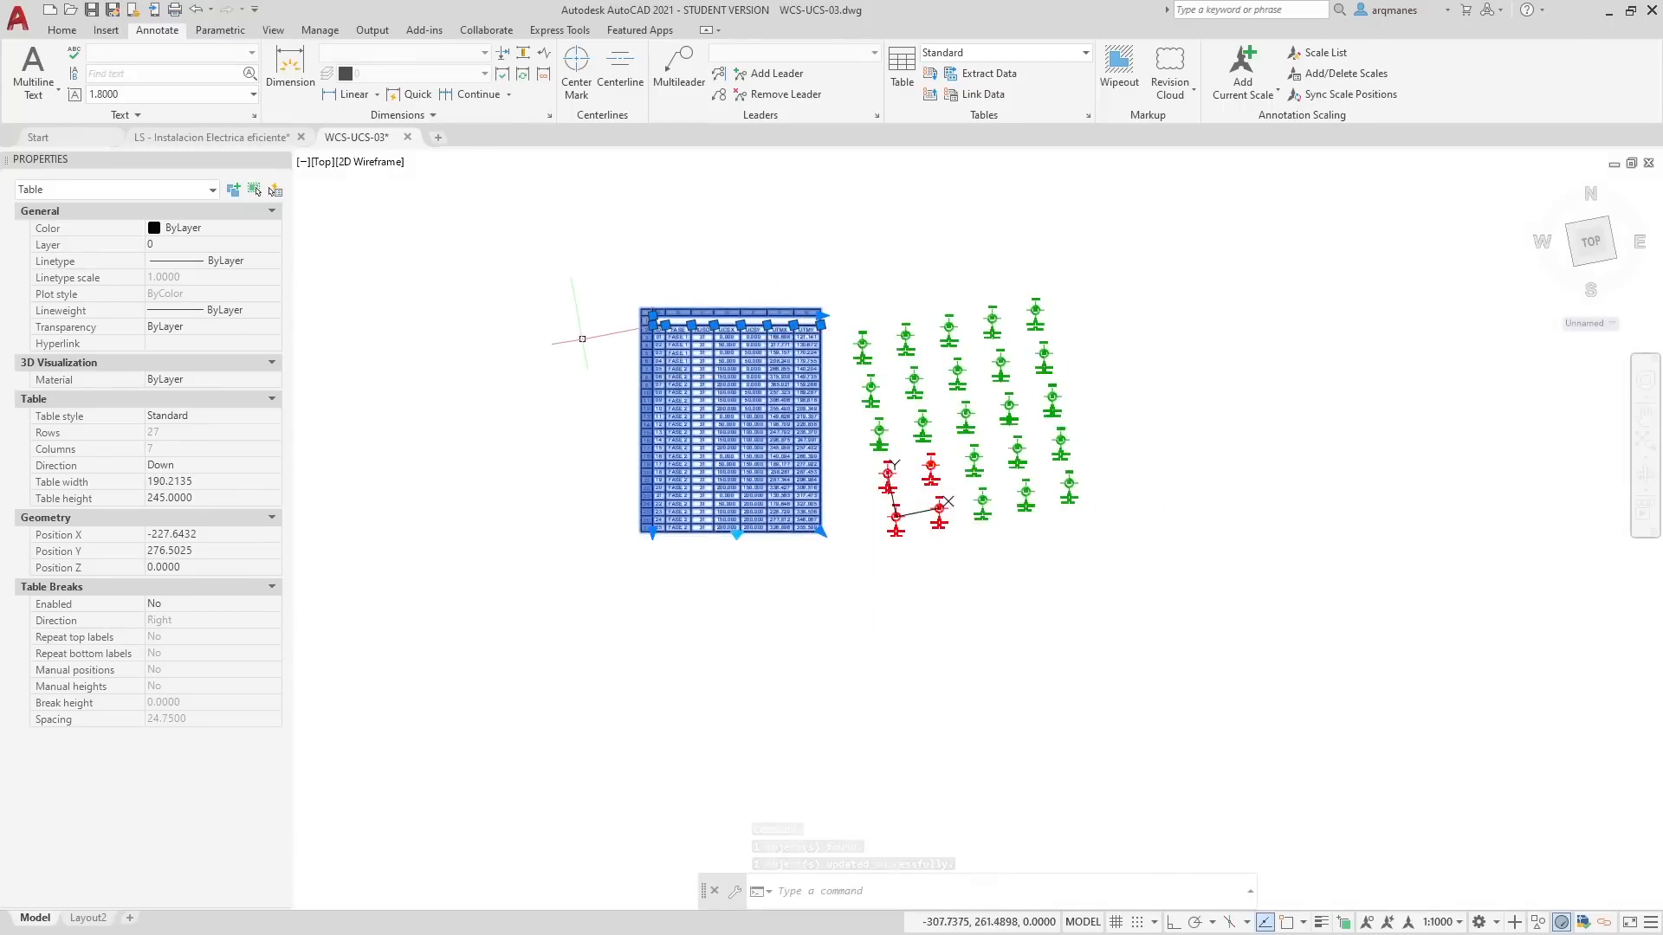
key(Escape)
scroll(557, 335, up, 4)
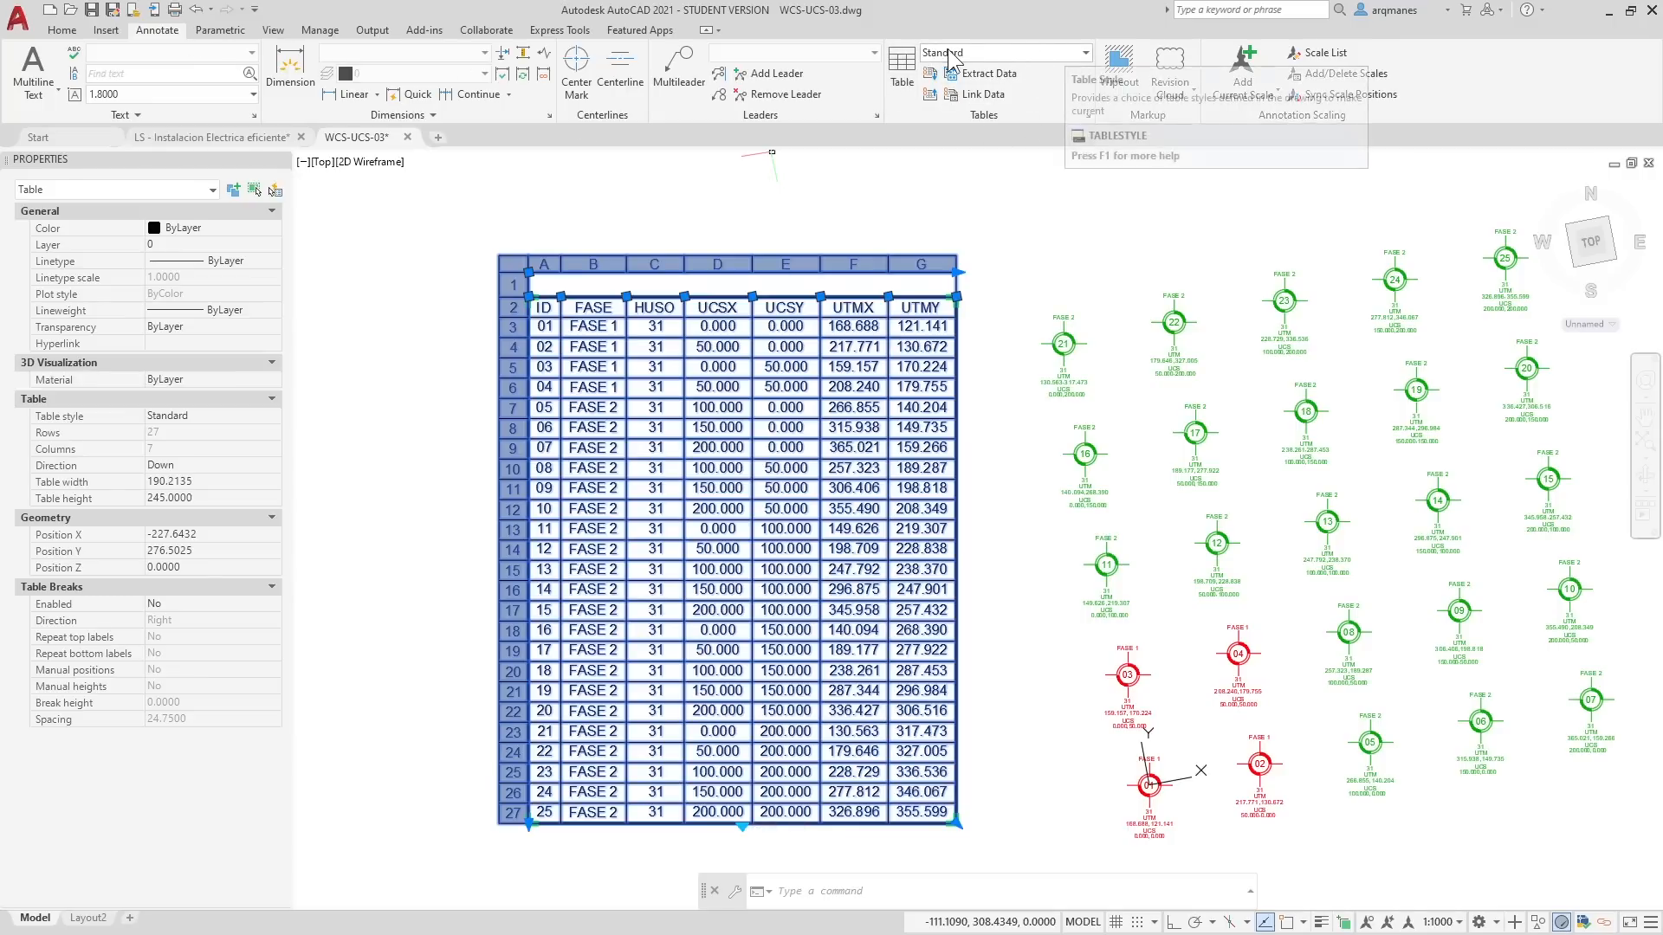
click(1065, 54)
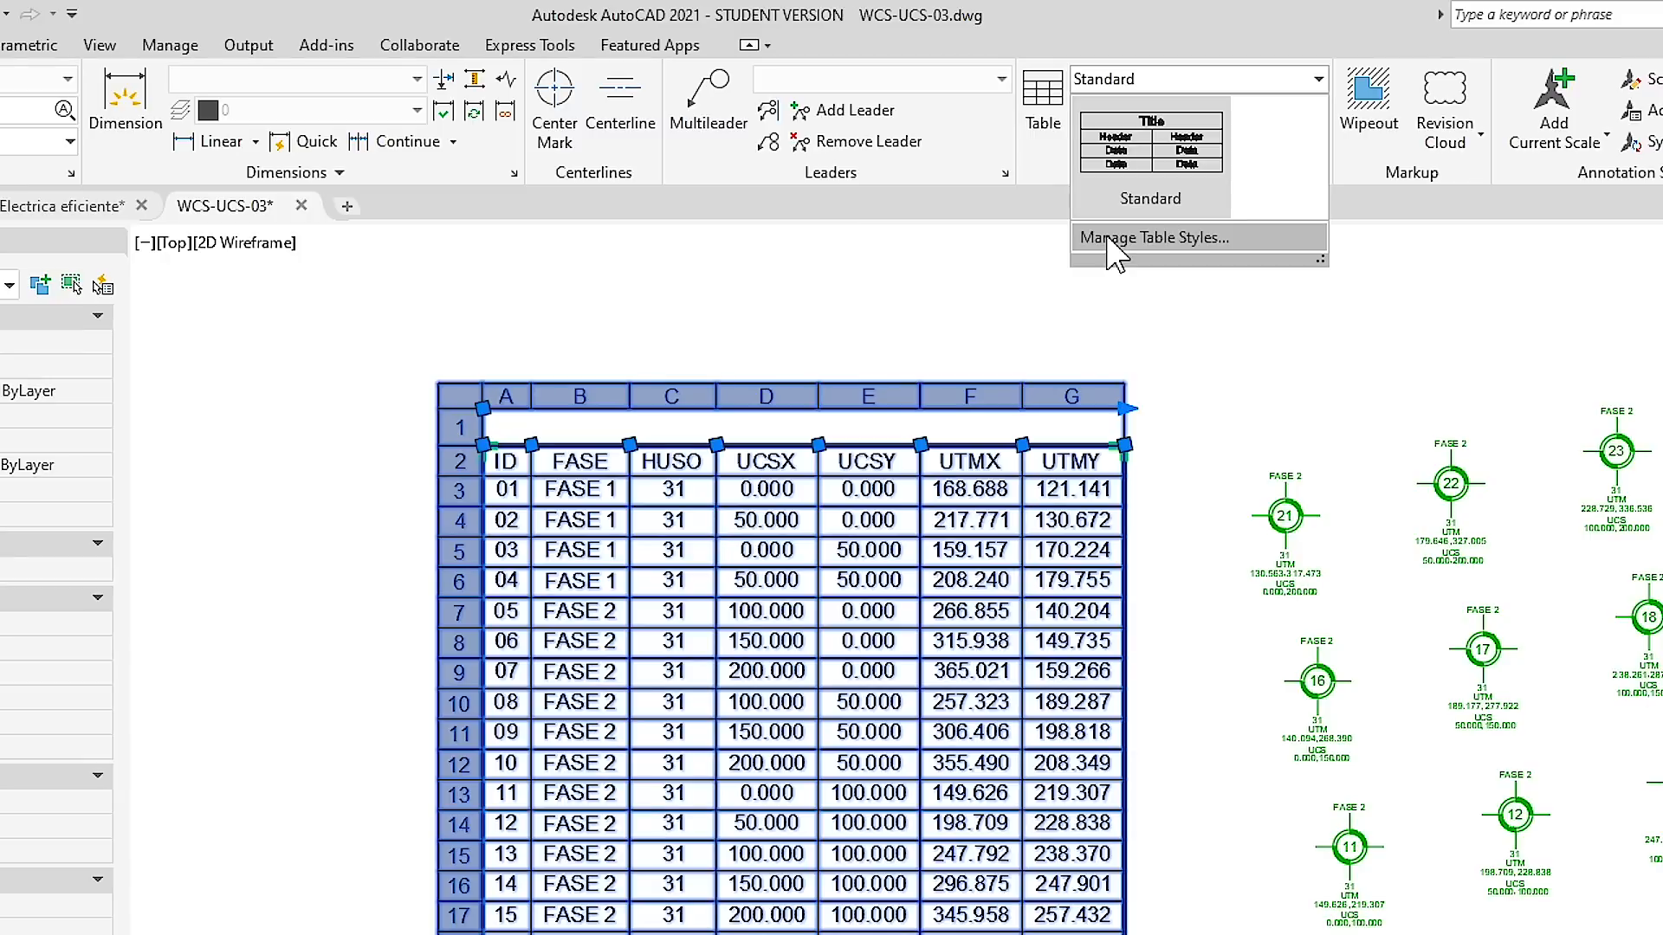
click(1244, 245)
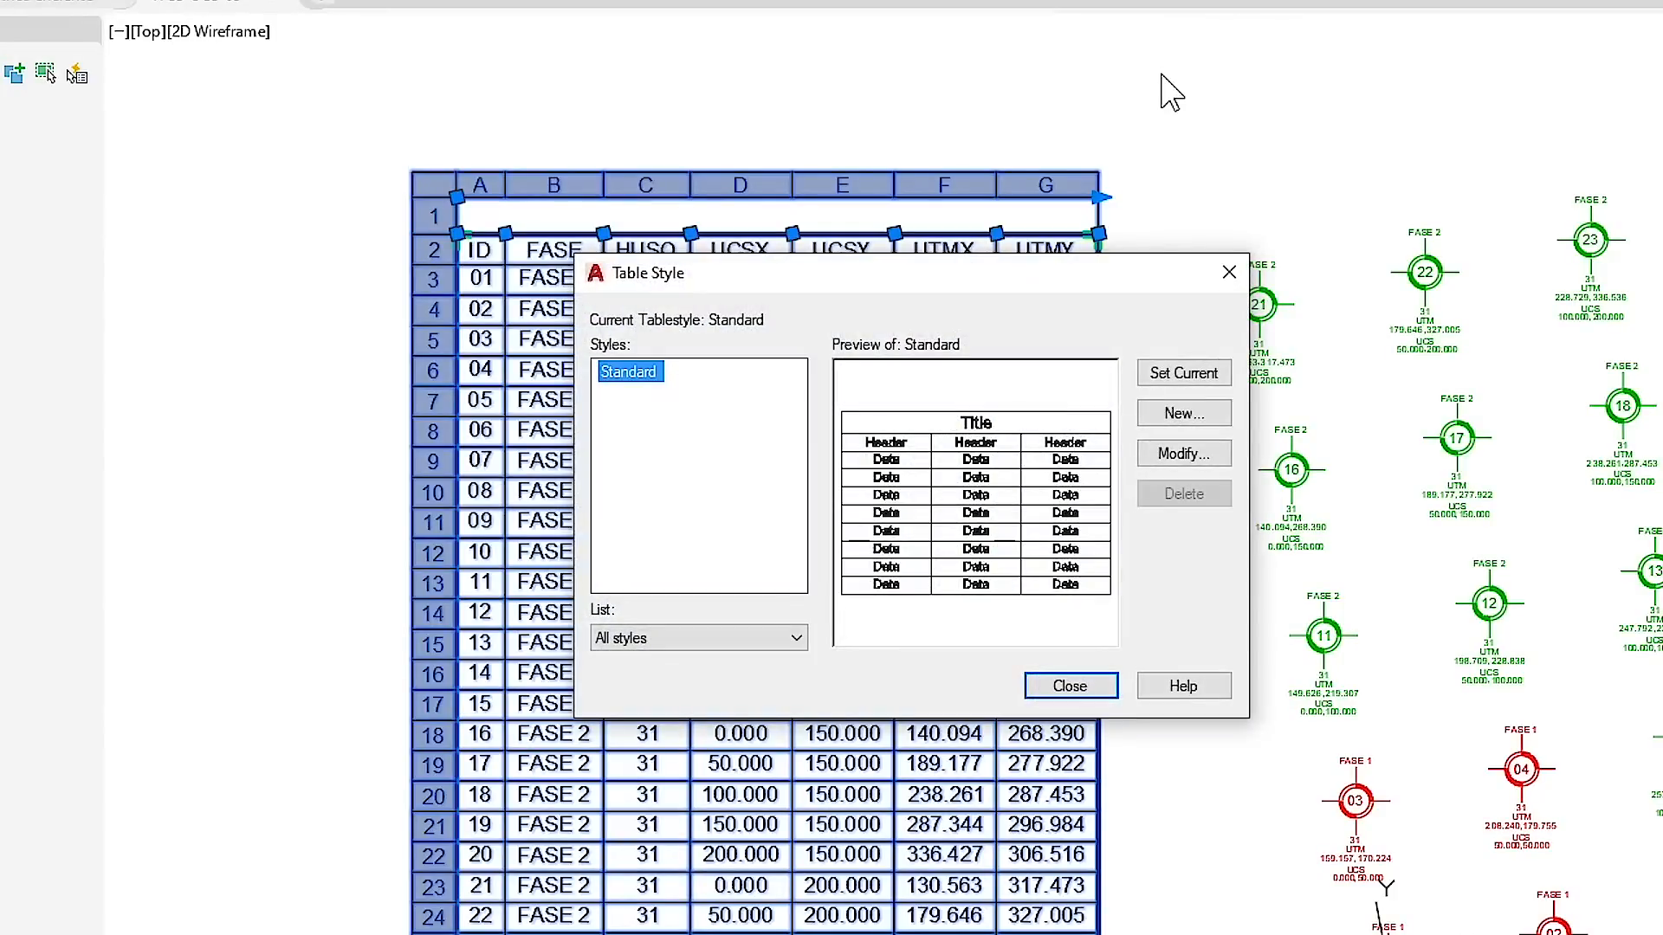
click(1183, 416)
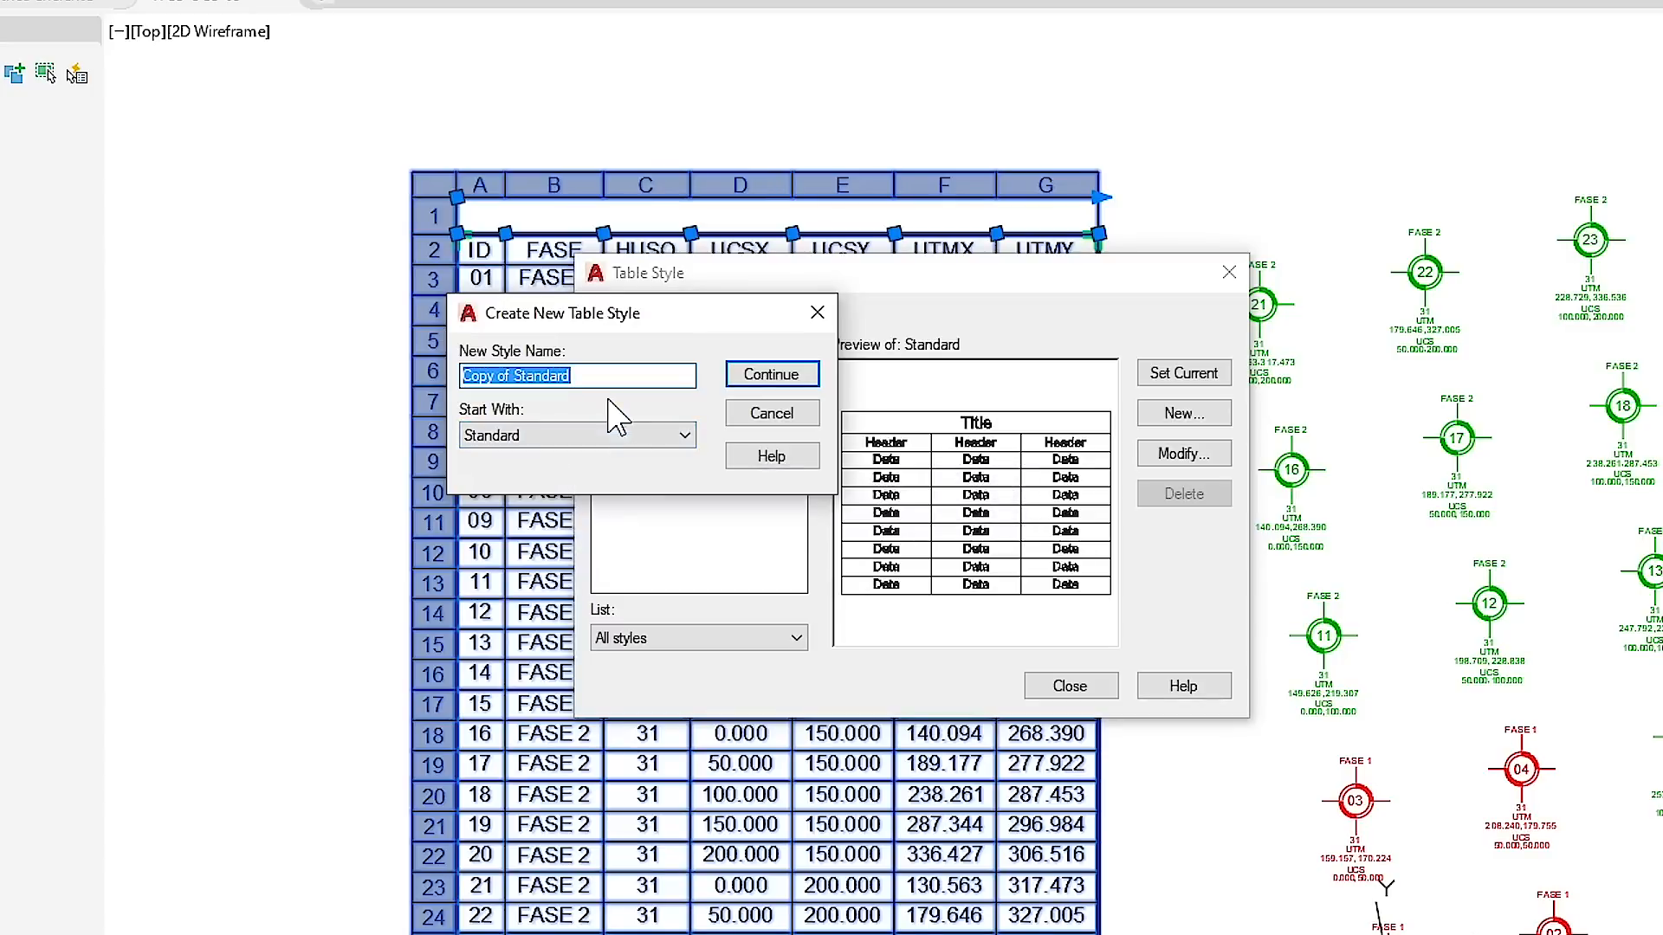
click(641, 435)
click(641, 436)
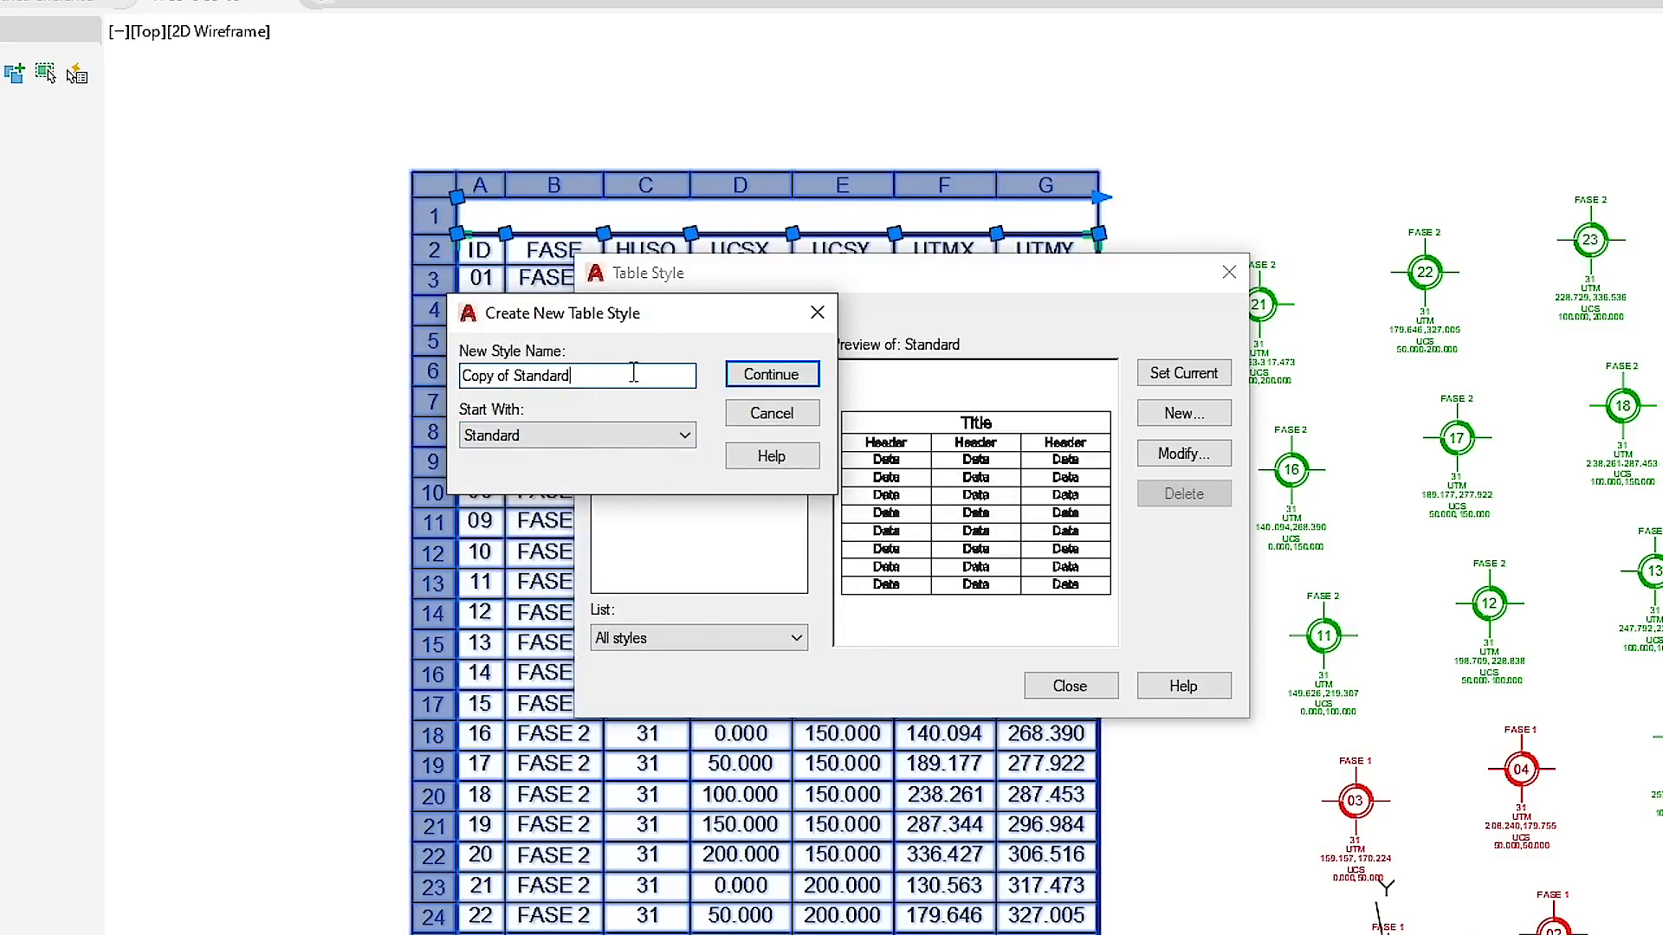
drag(631, 374, 396, 373)
text(UTM)
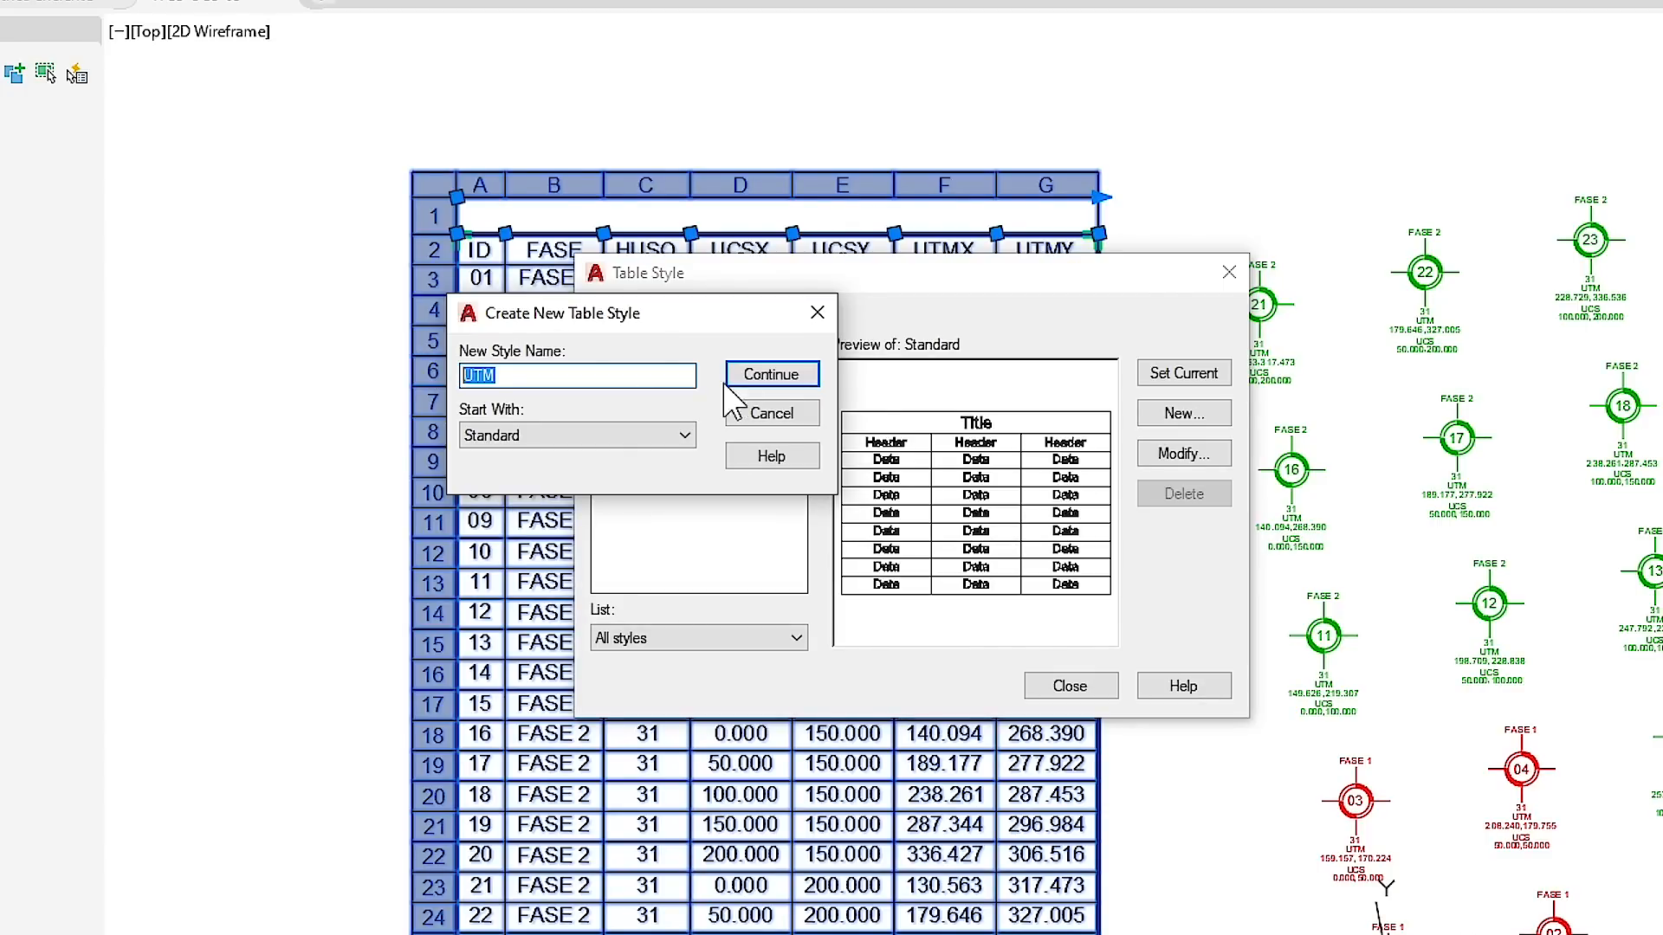
click(765, 381)
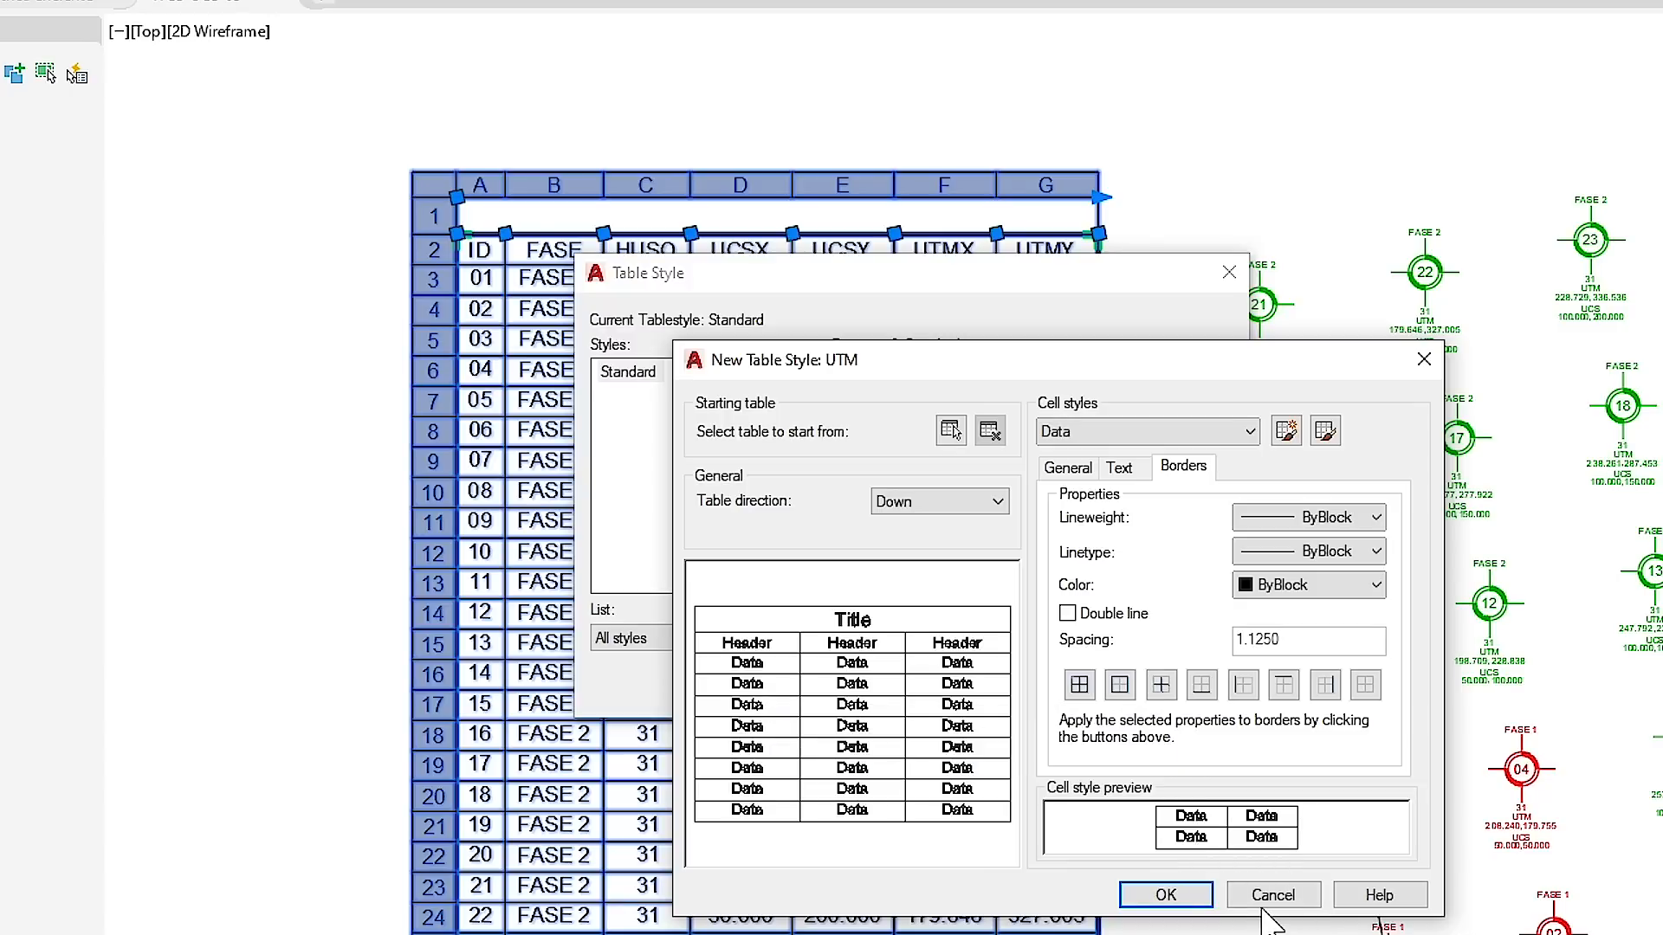
click(1165, 896)
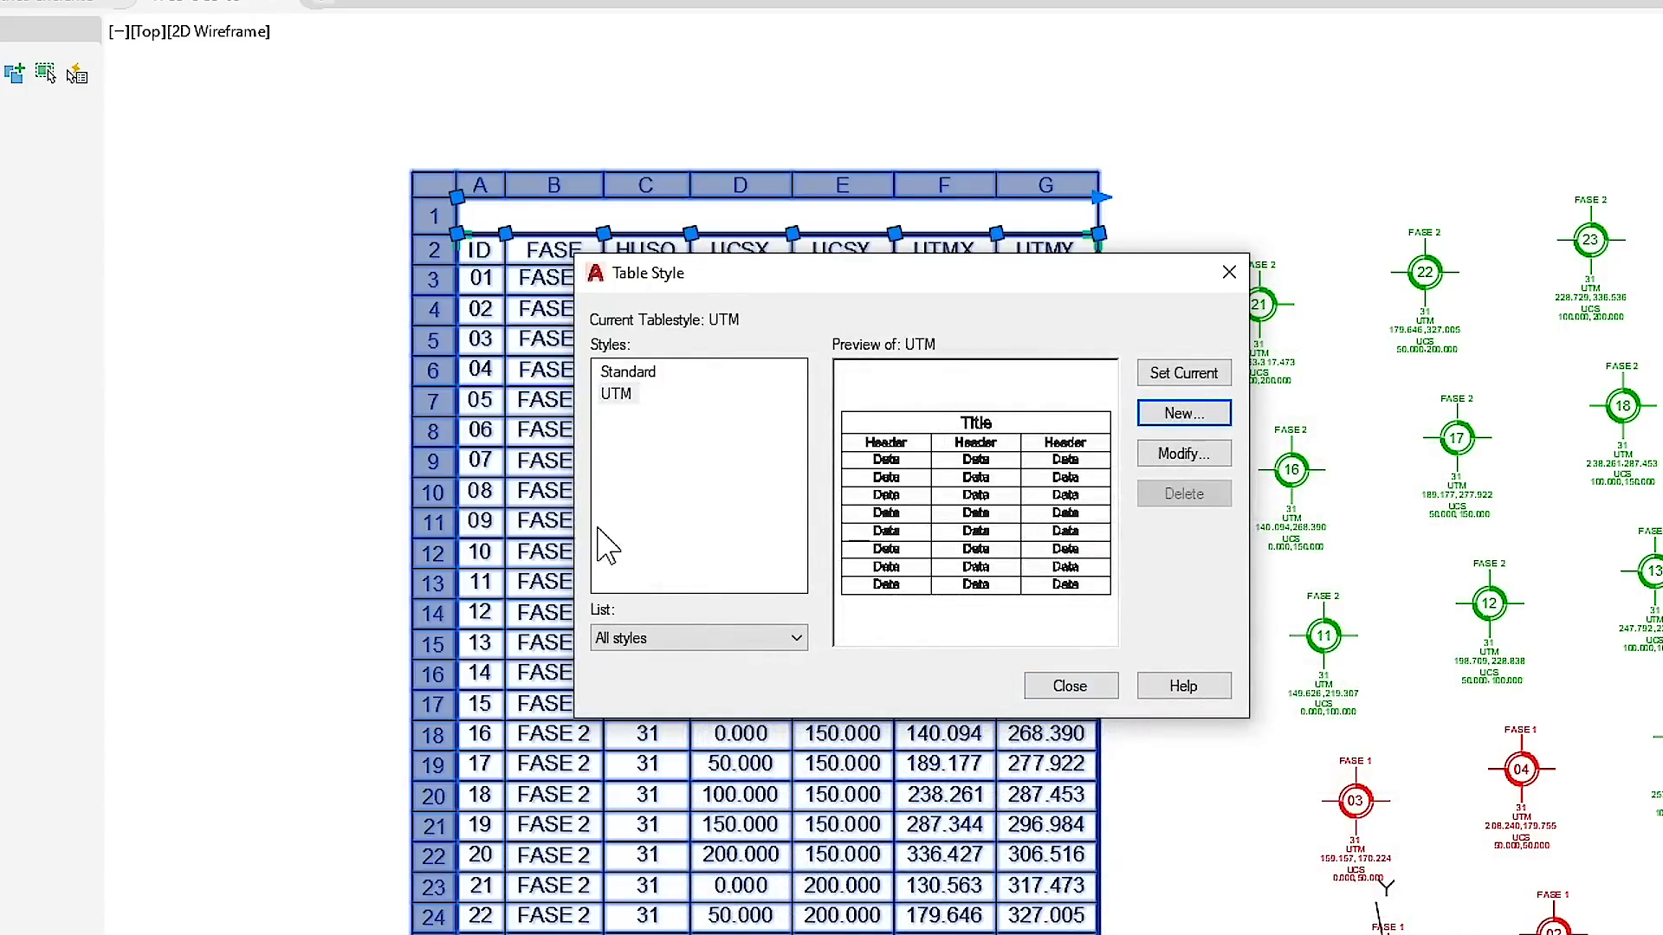
click(1070, 686)
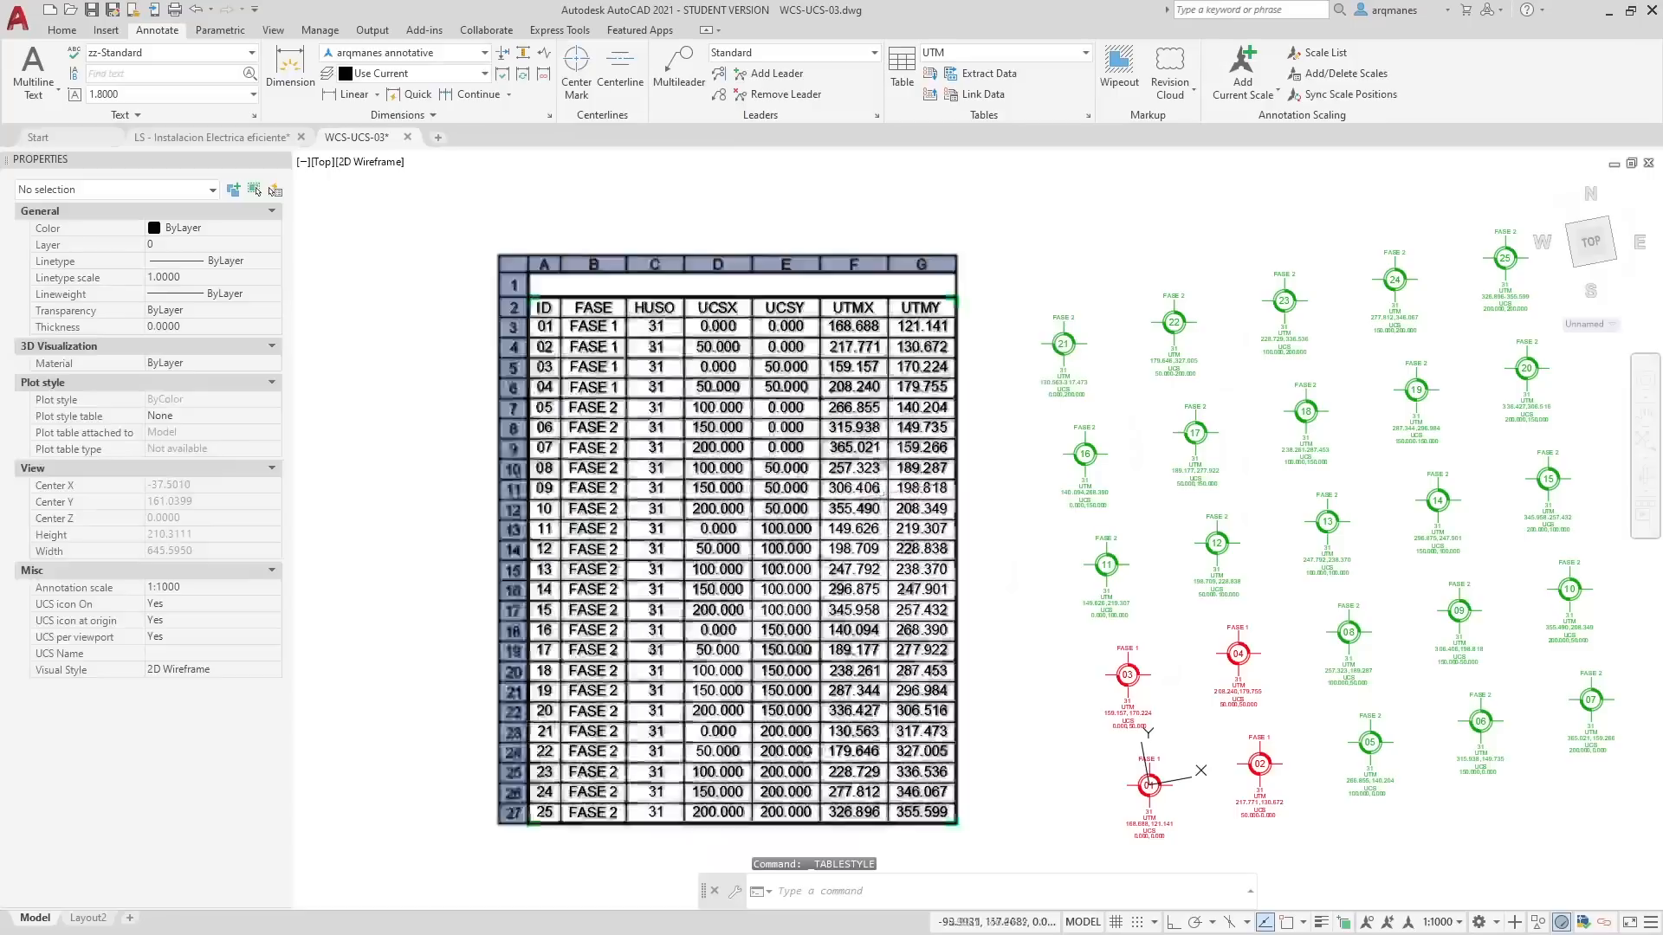
Step: Apply the UTM table style to the coordinate table
click(980, 364)
click(881, 334)
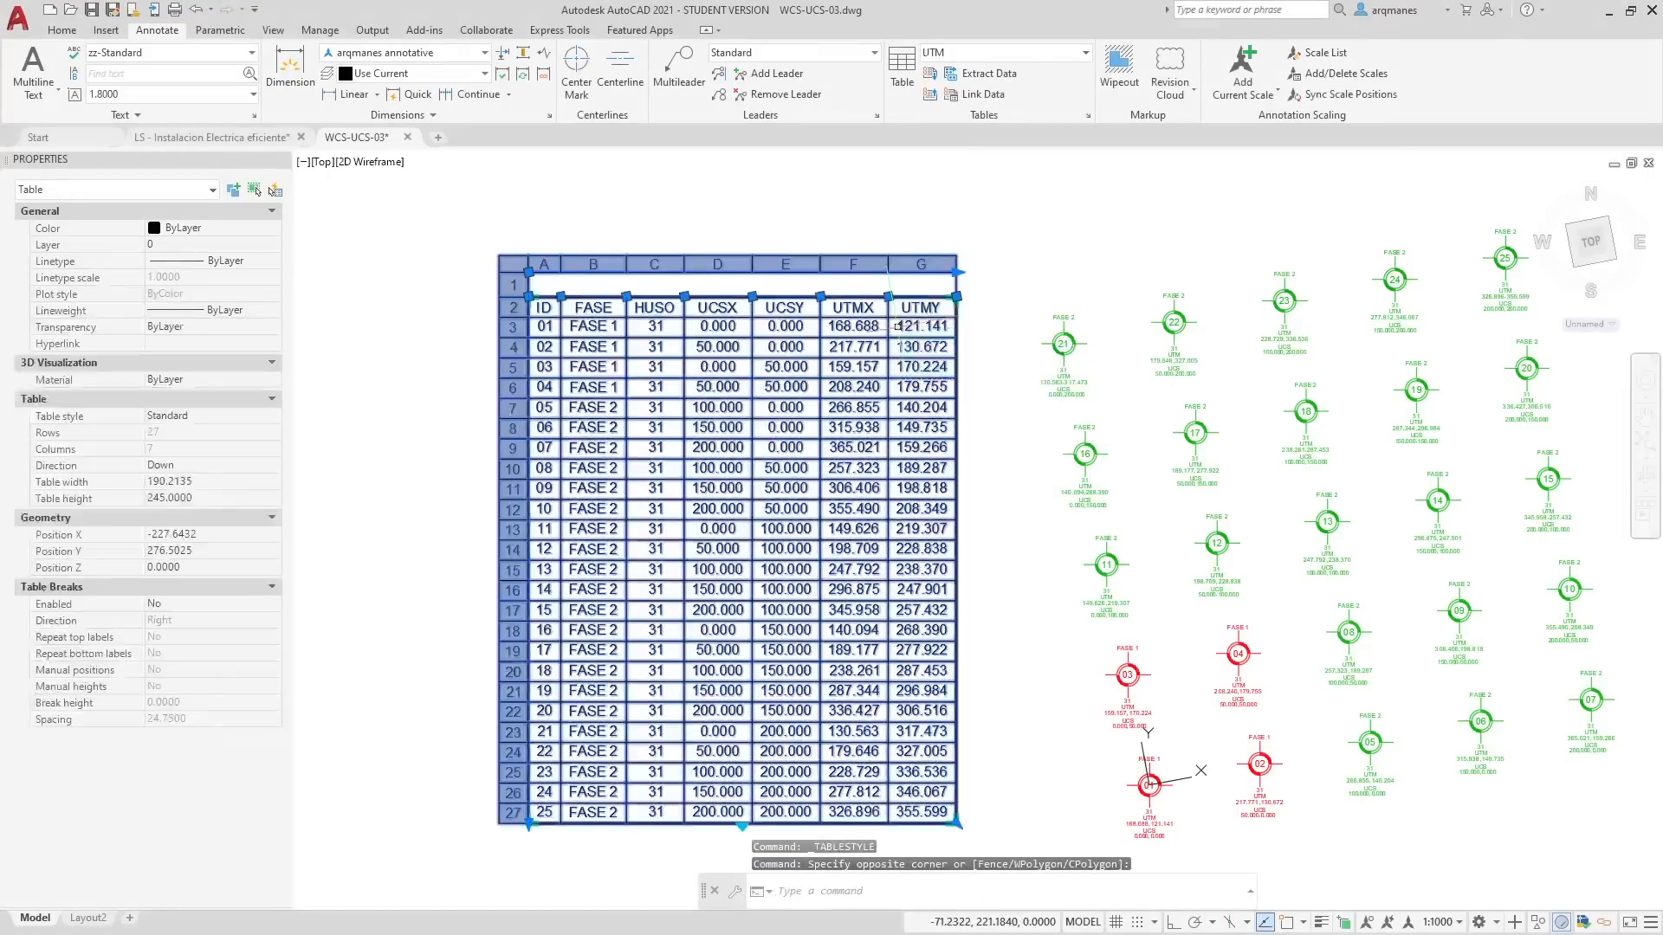
click(1038, 54)
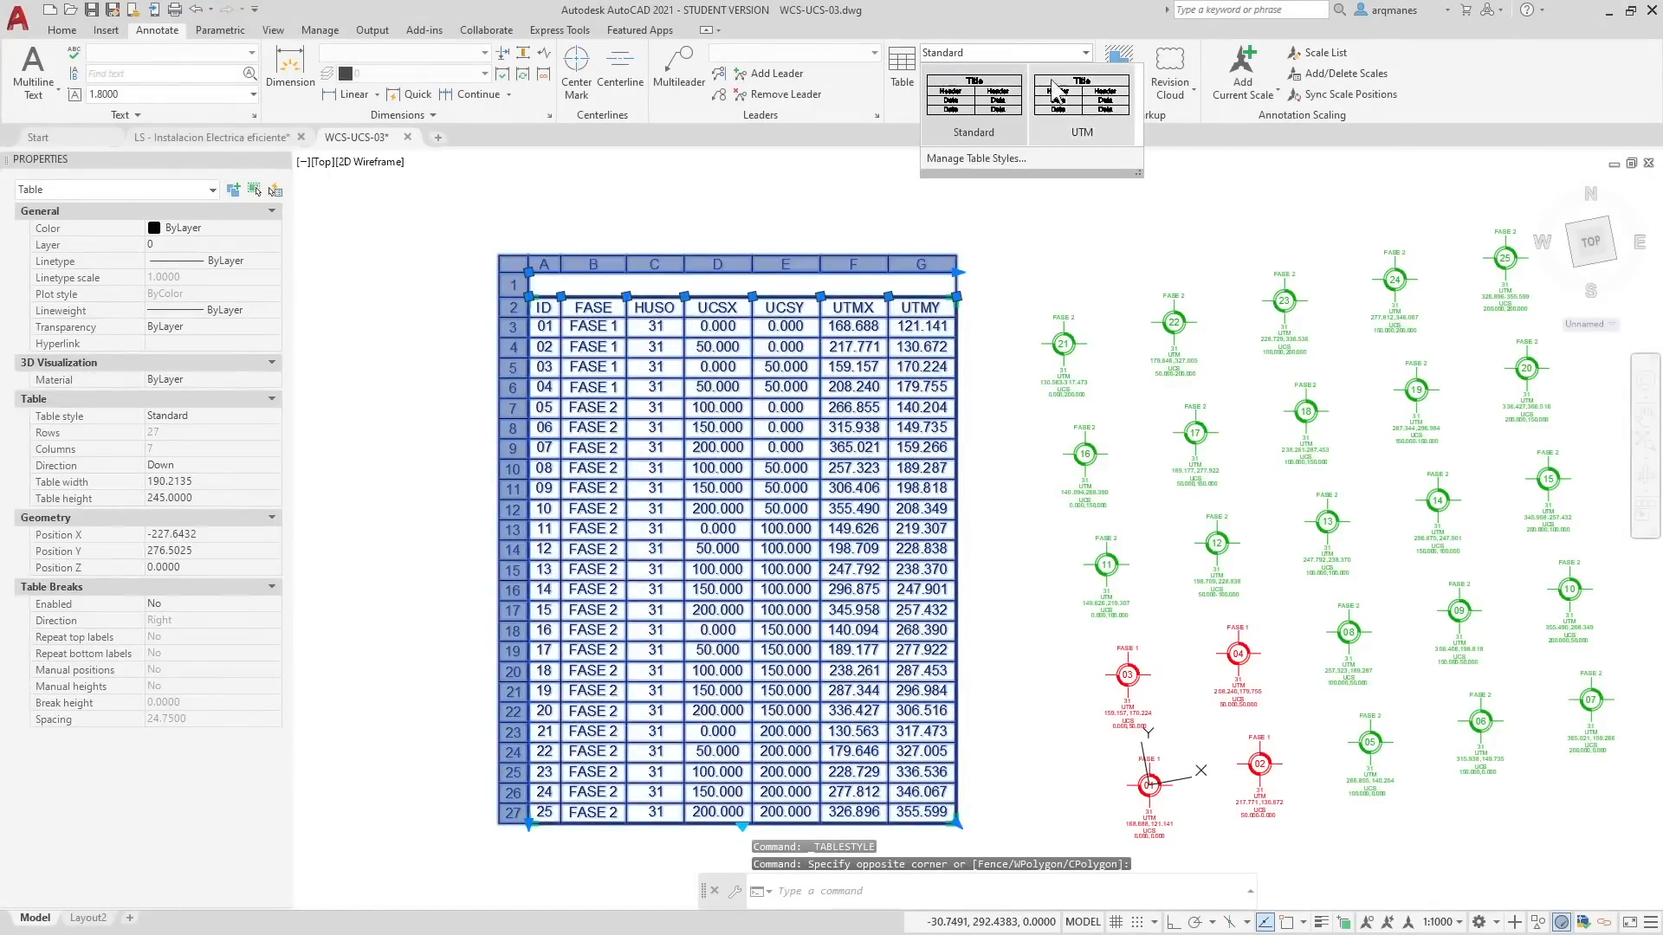
click(1098, 112)
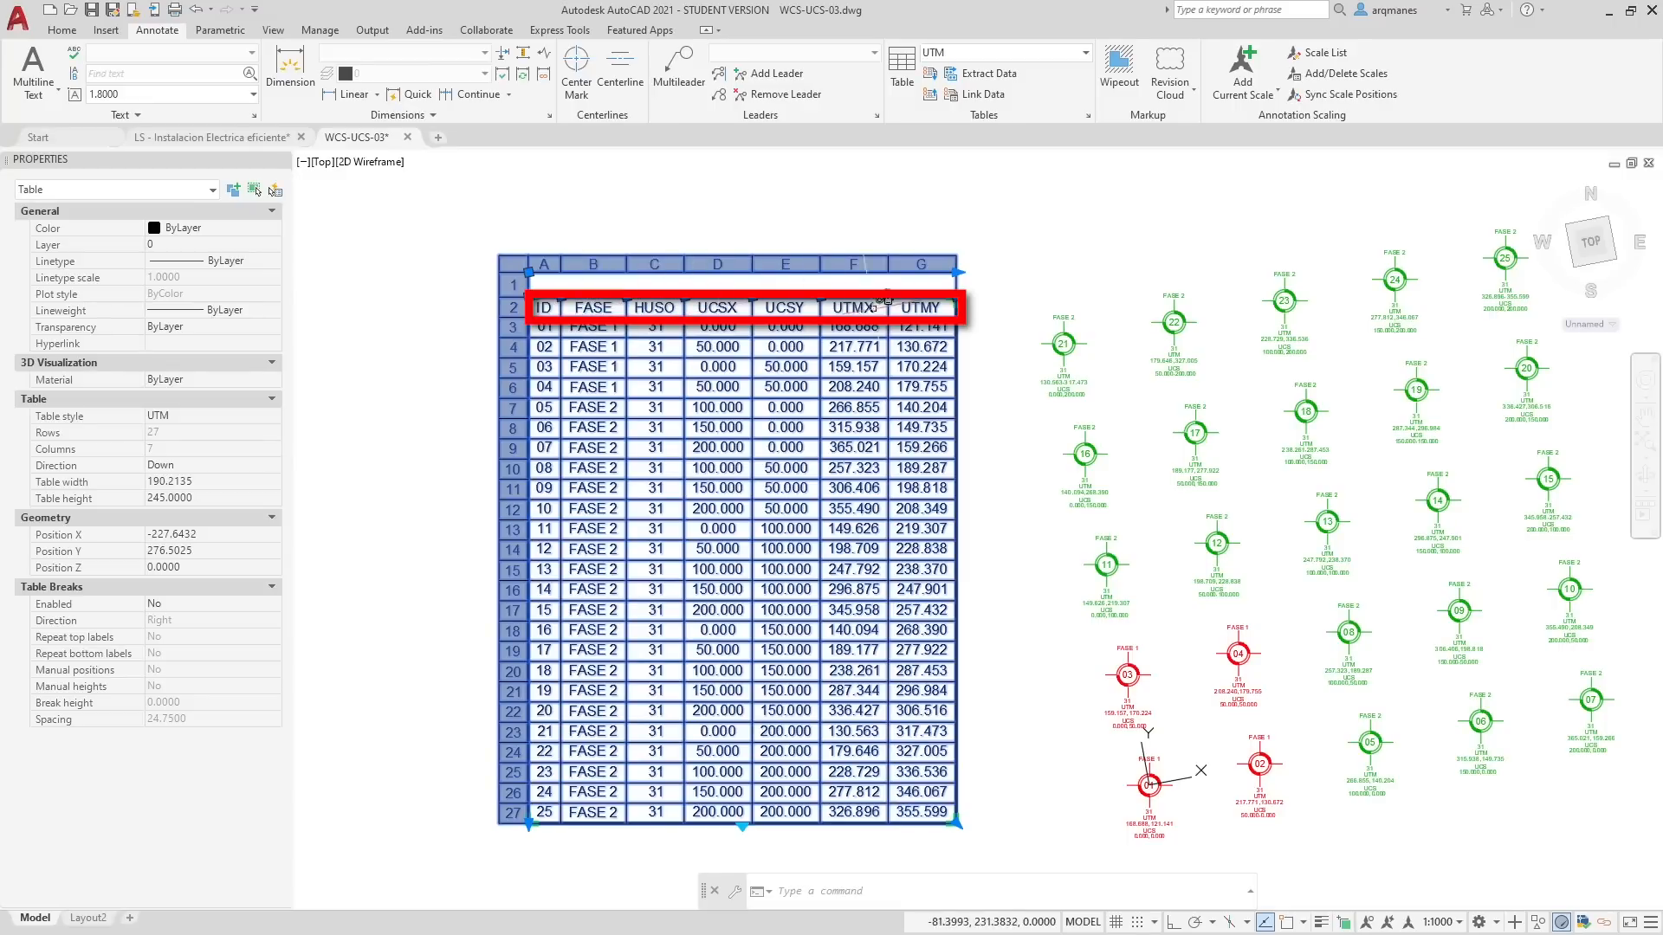
Step: Enter COORDENADAS as the title in the empty first row of the coordinate table
mouse_move(939, 306)
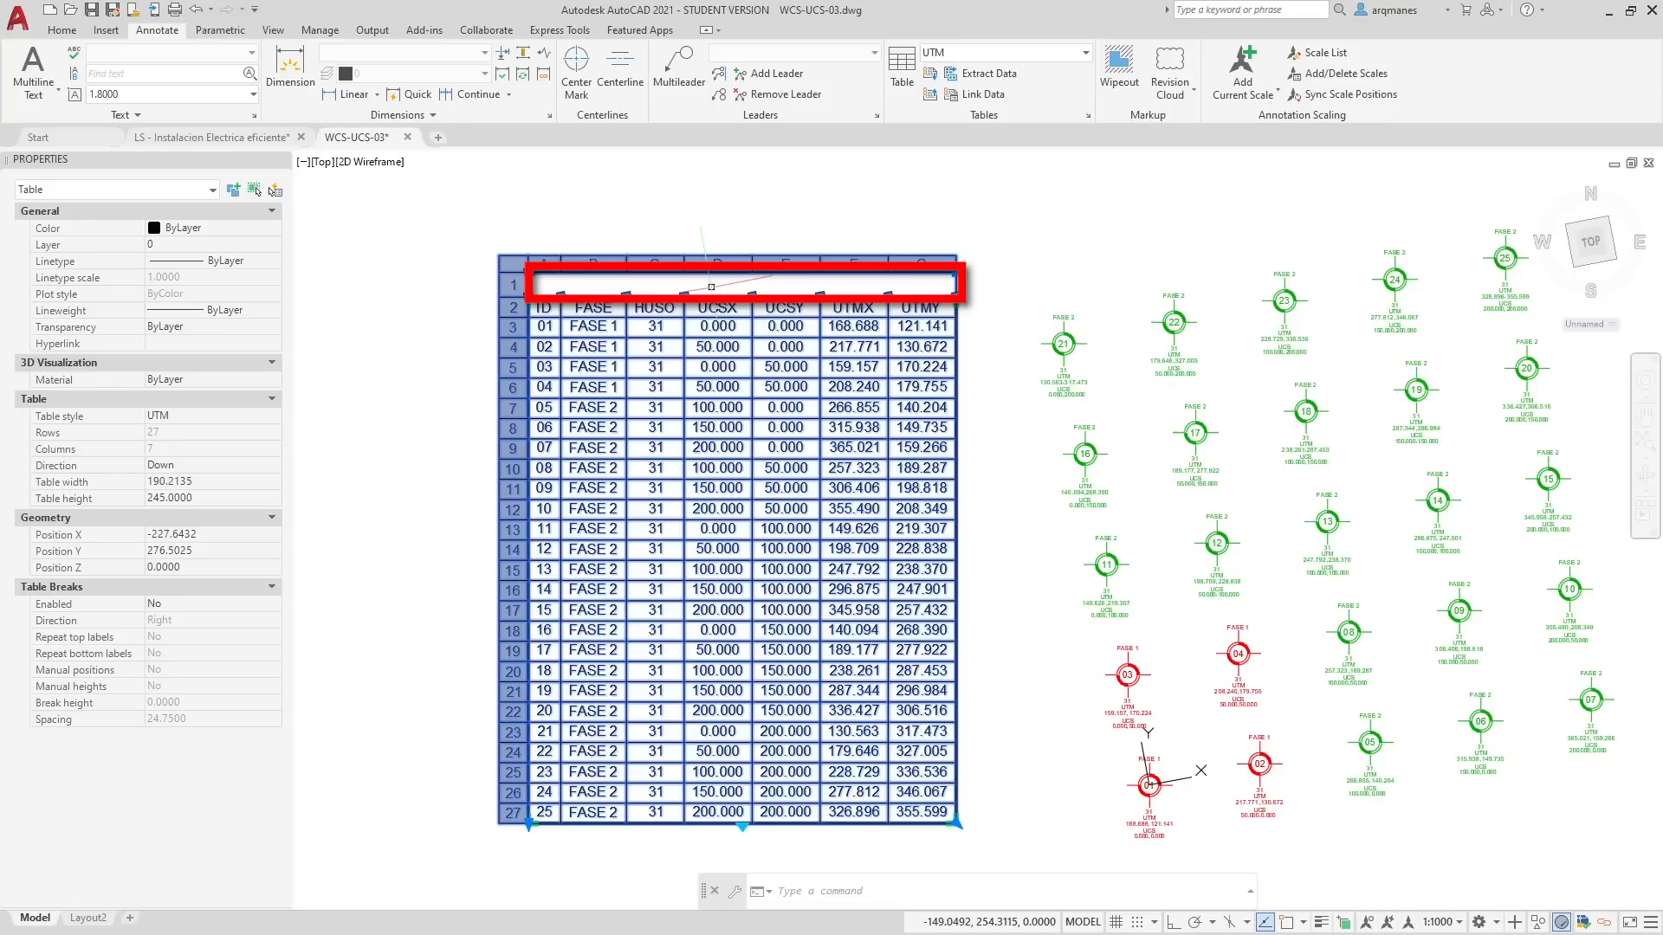
click(711, 283)
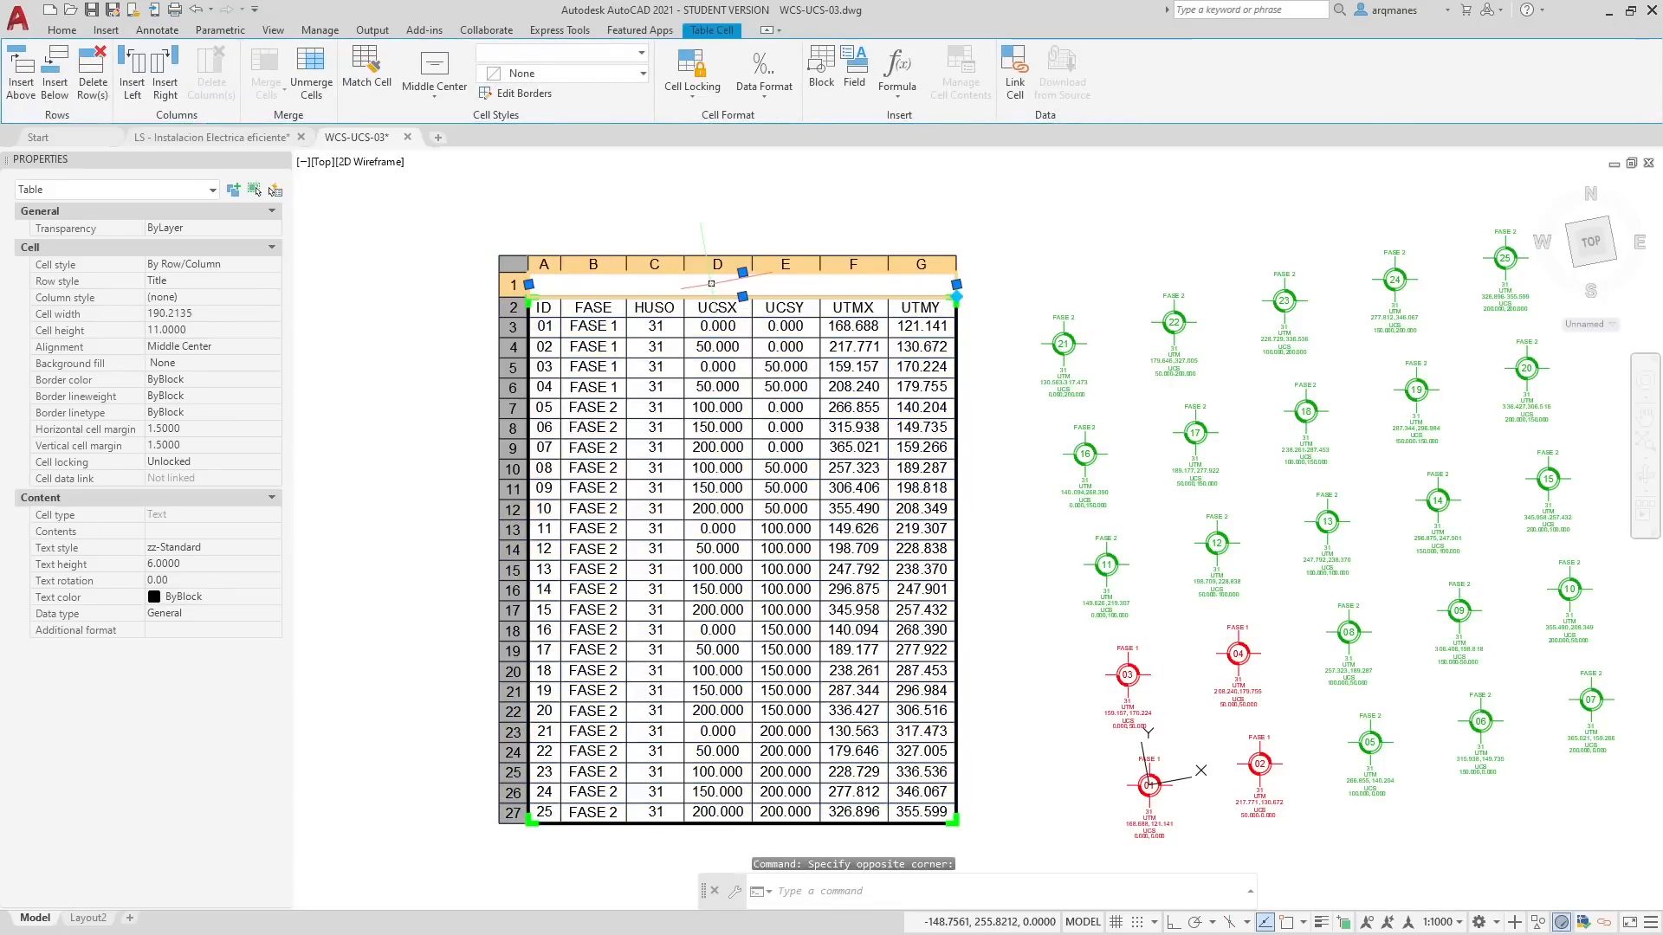
text(cOO)
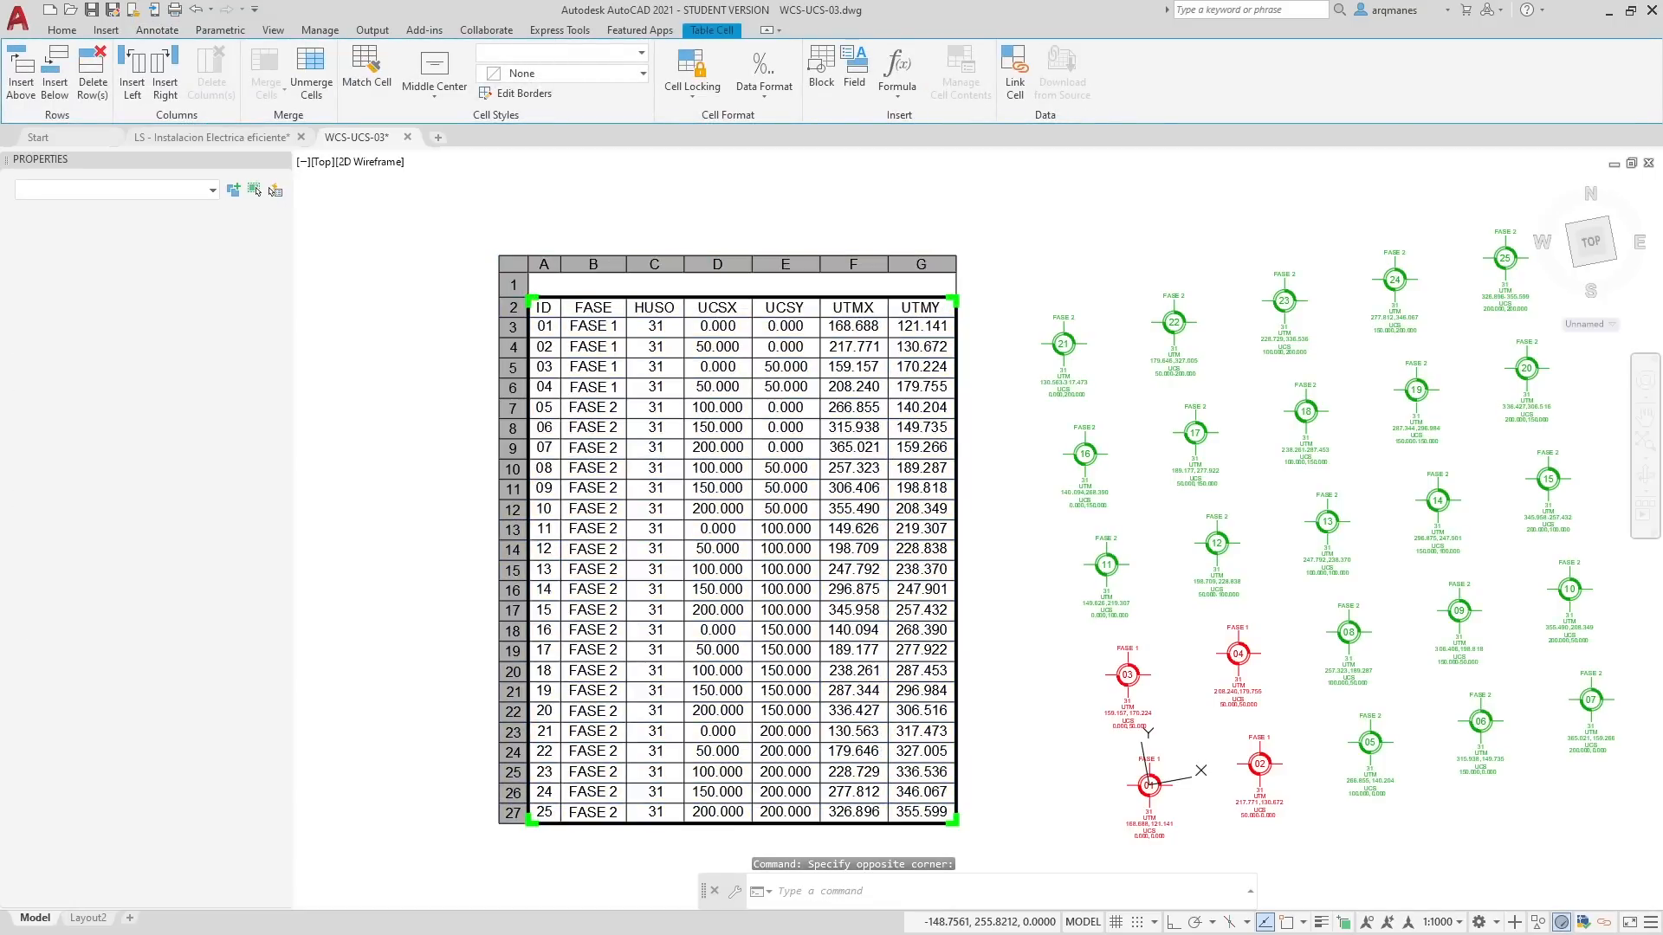
text(RDENADAS)
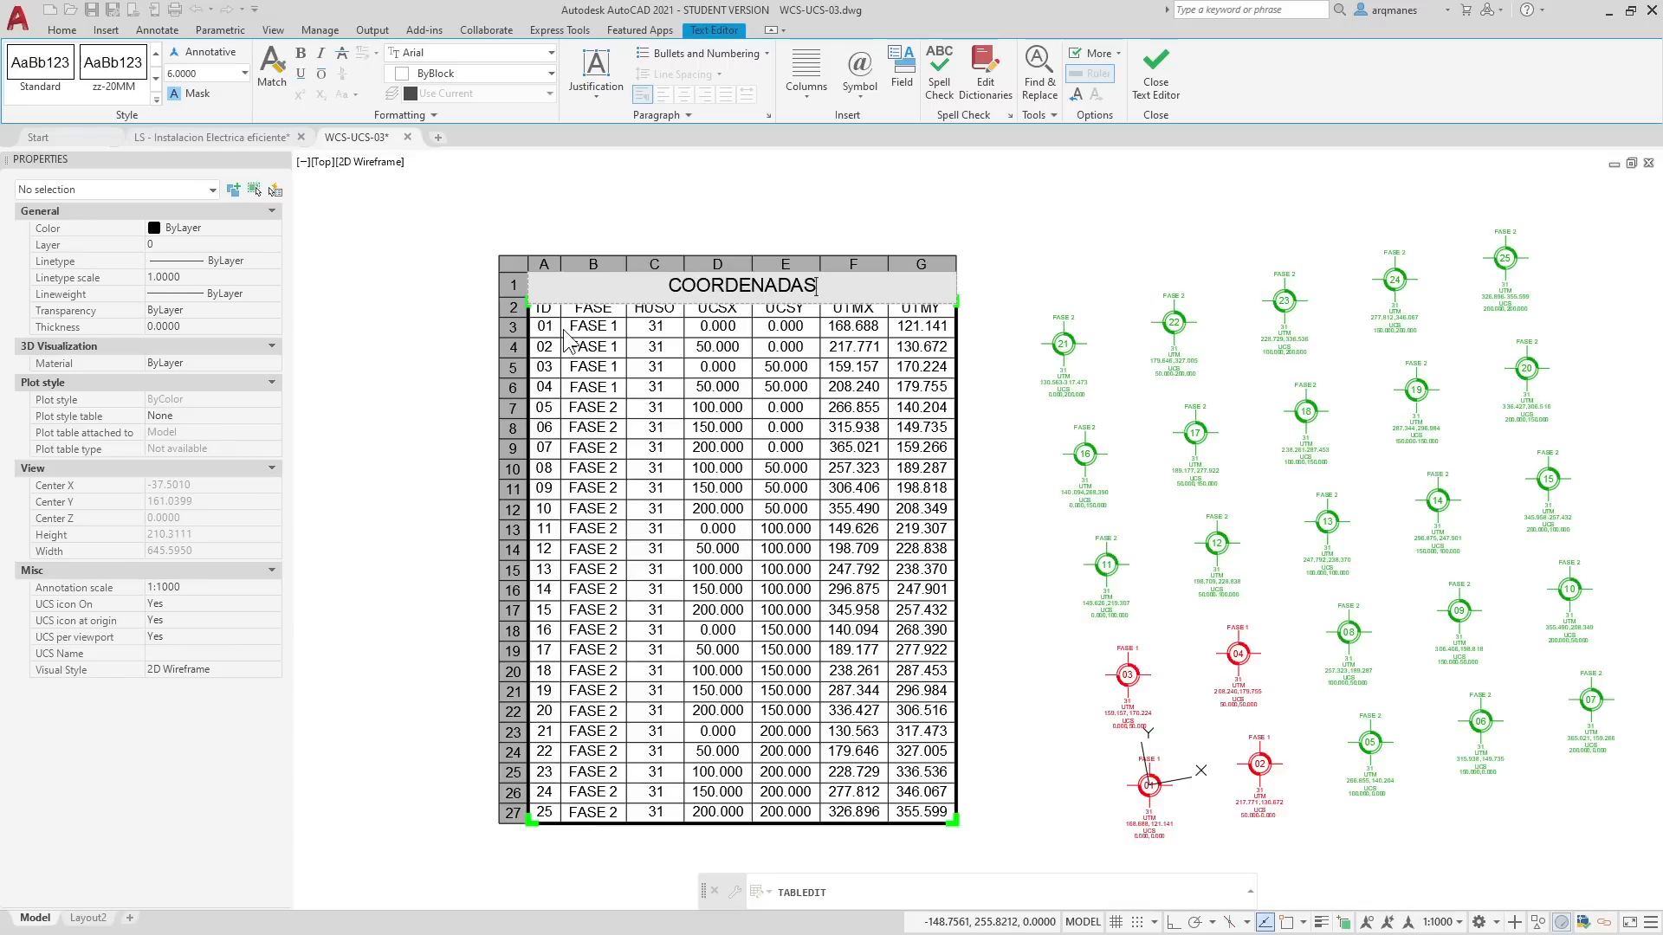
key(Escape)
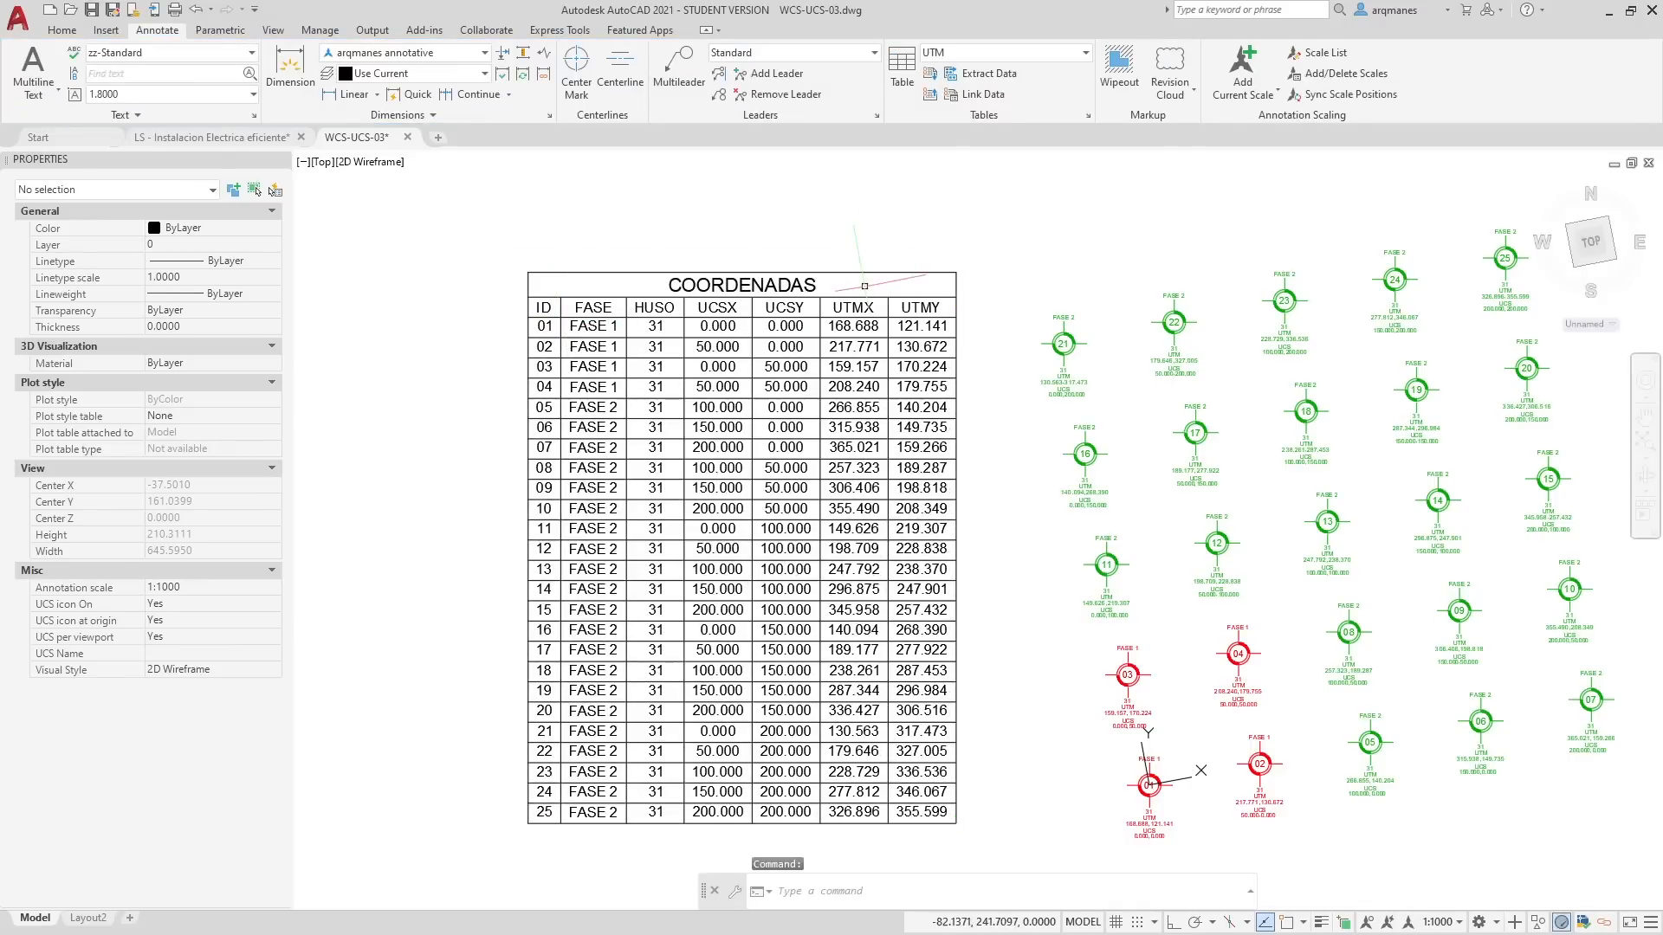
Step: Try DATO as the table's title text and change it back to COORDENADAS
click(863, 286)
double_click(863, 286)
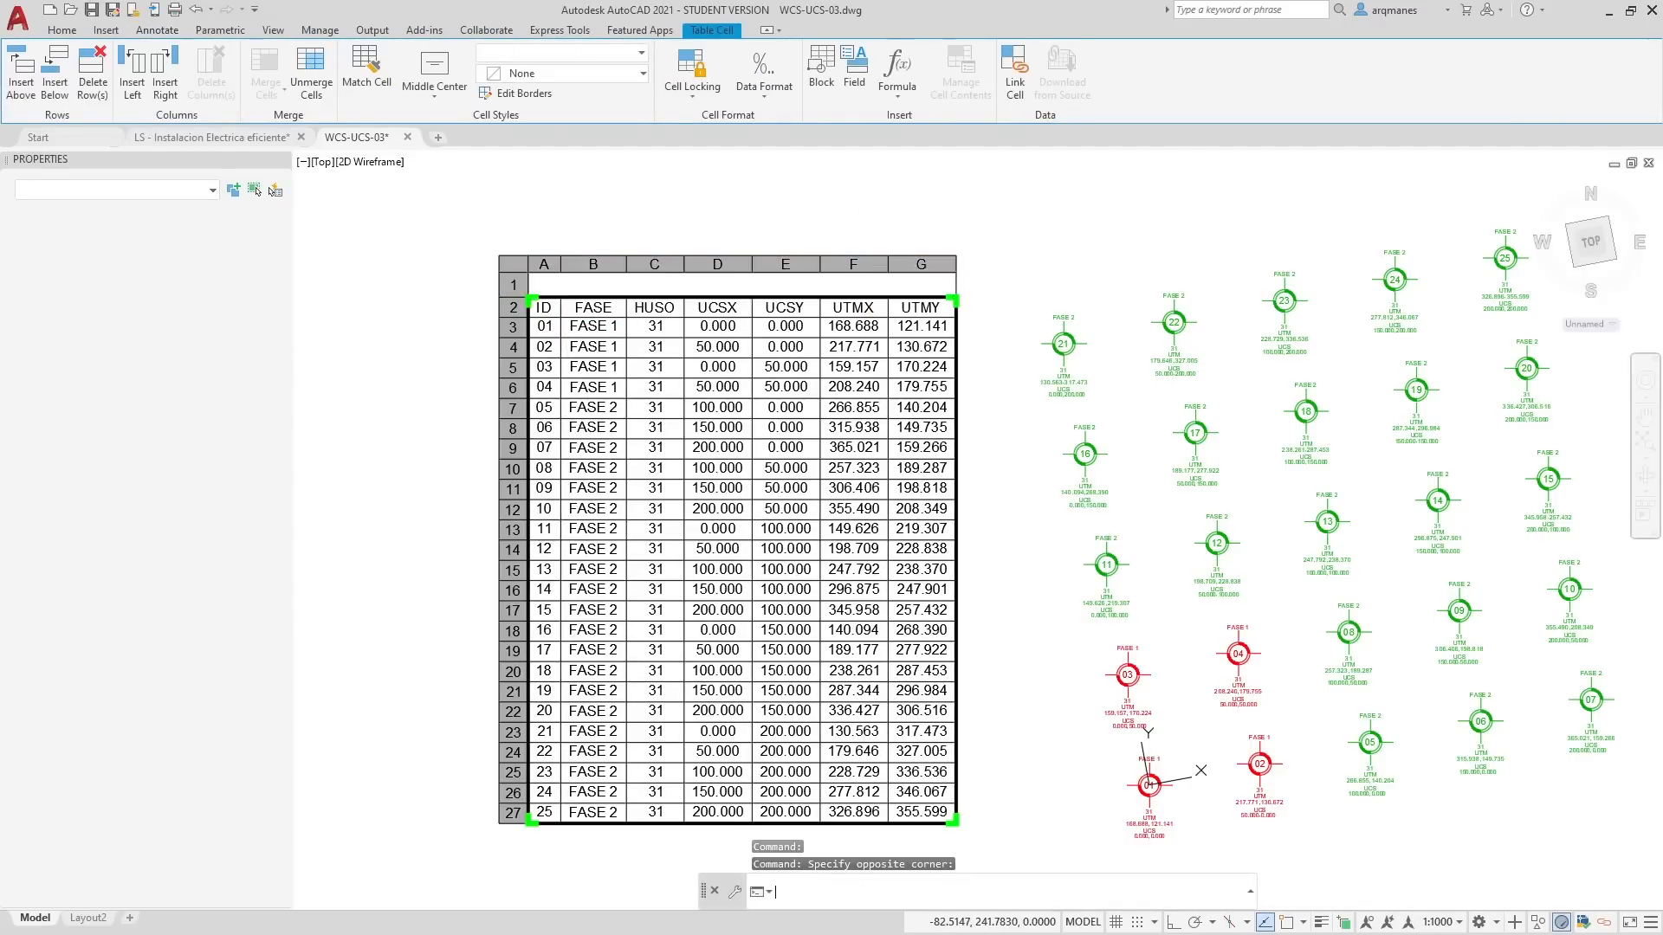
text(DATO)
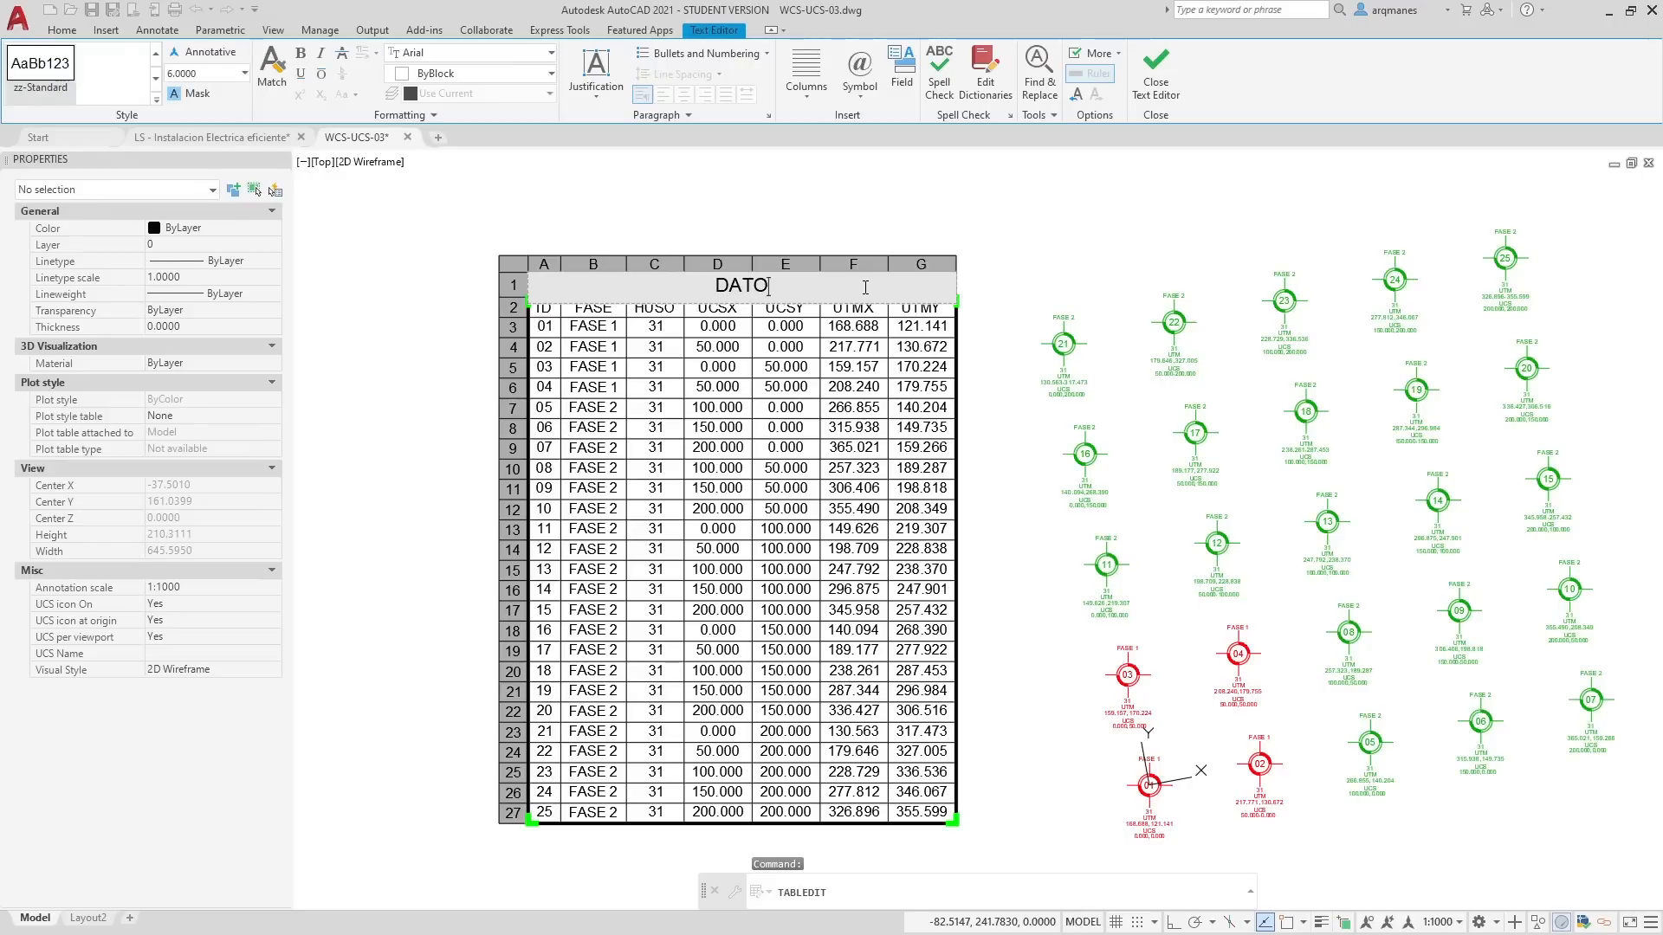
text(ORDENADAS)
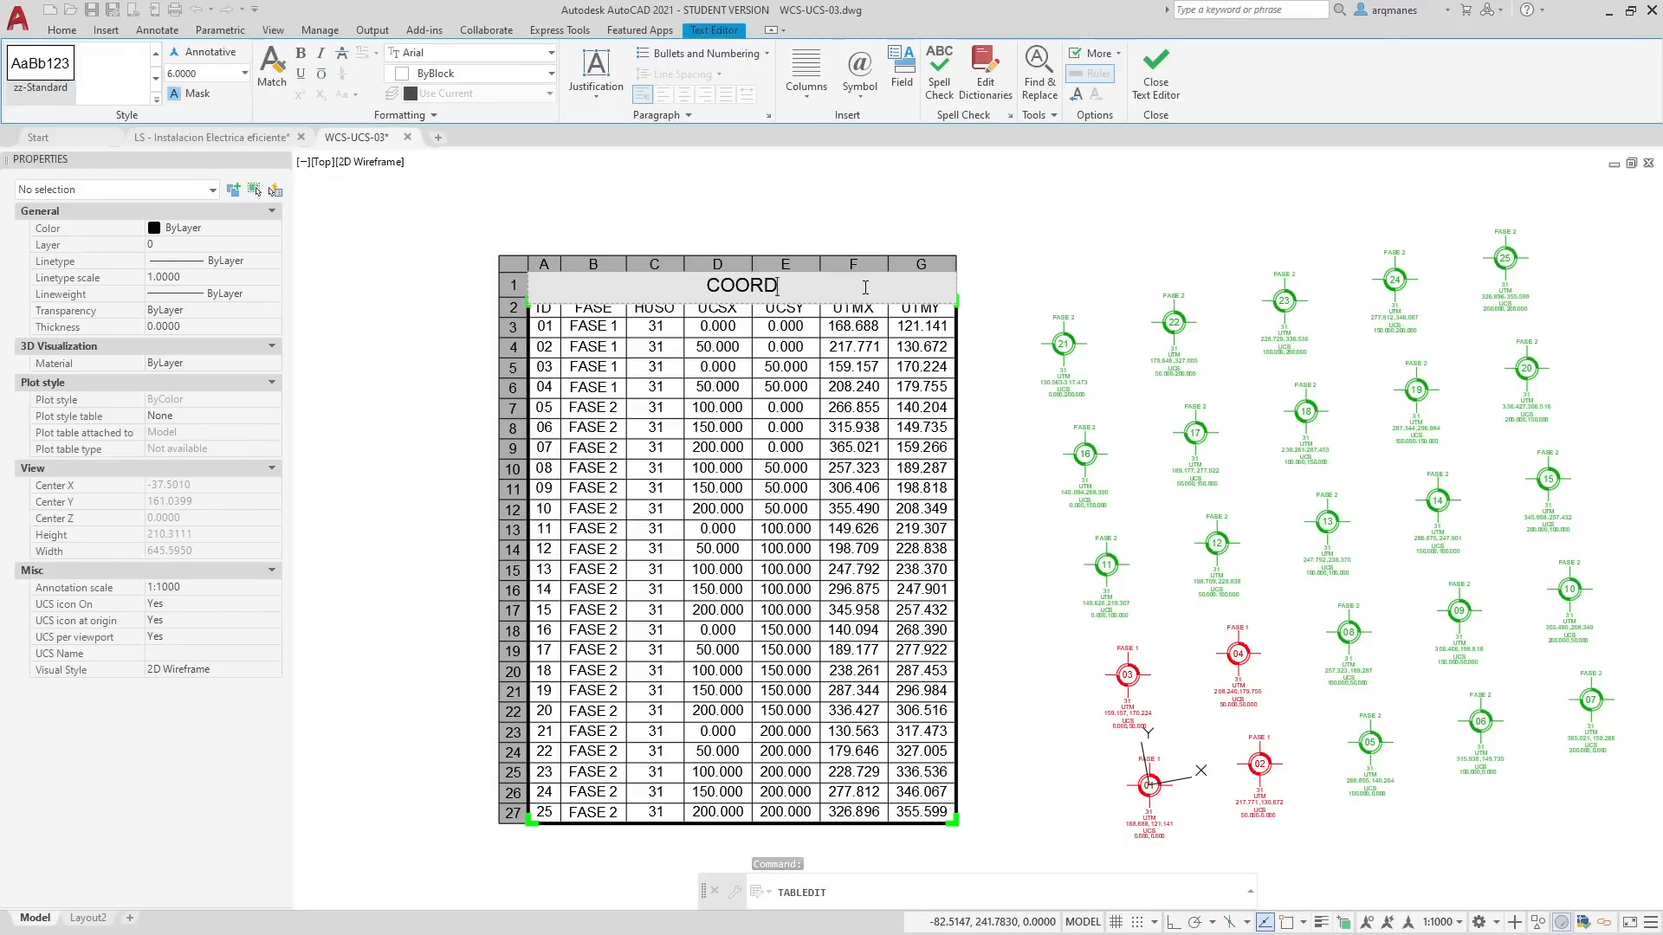
key(Escape)
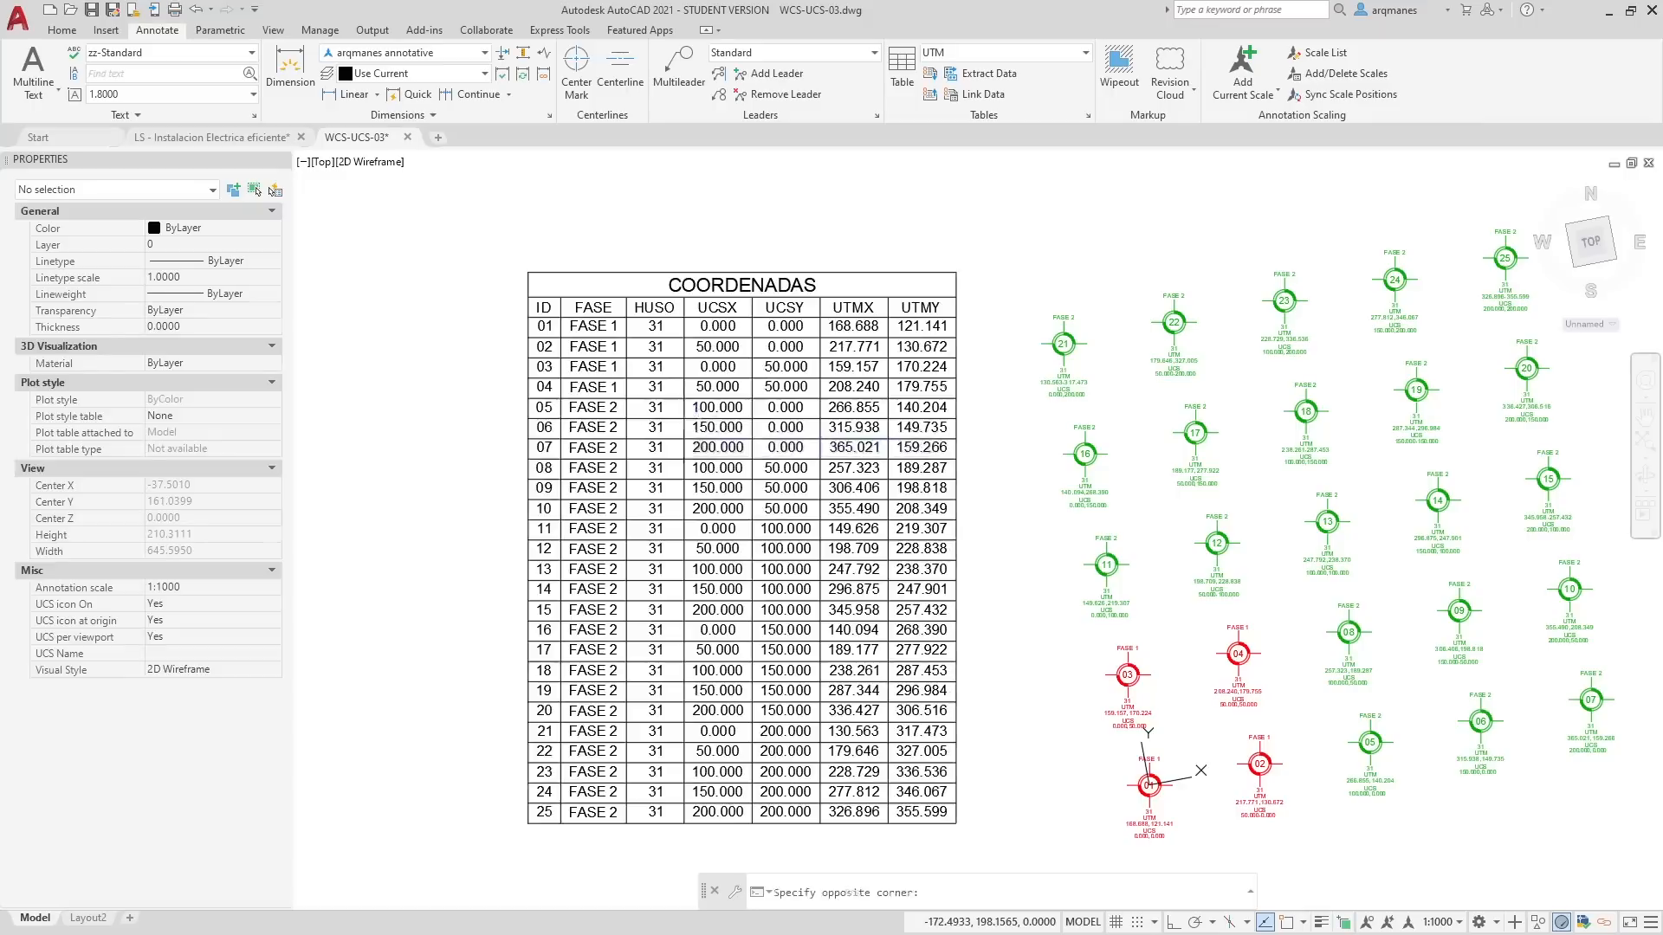
Step: Open the UTM table style for modification from the table style manager
click(683, 421)
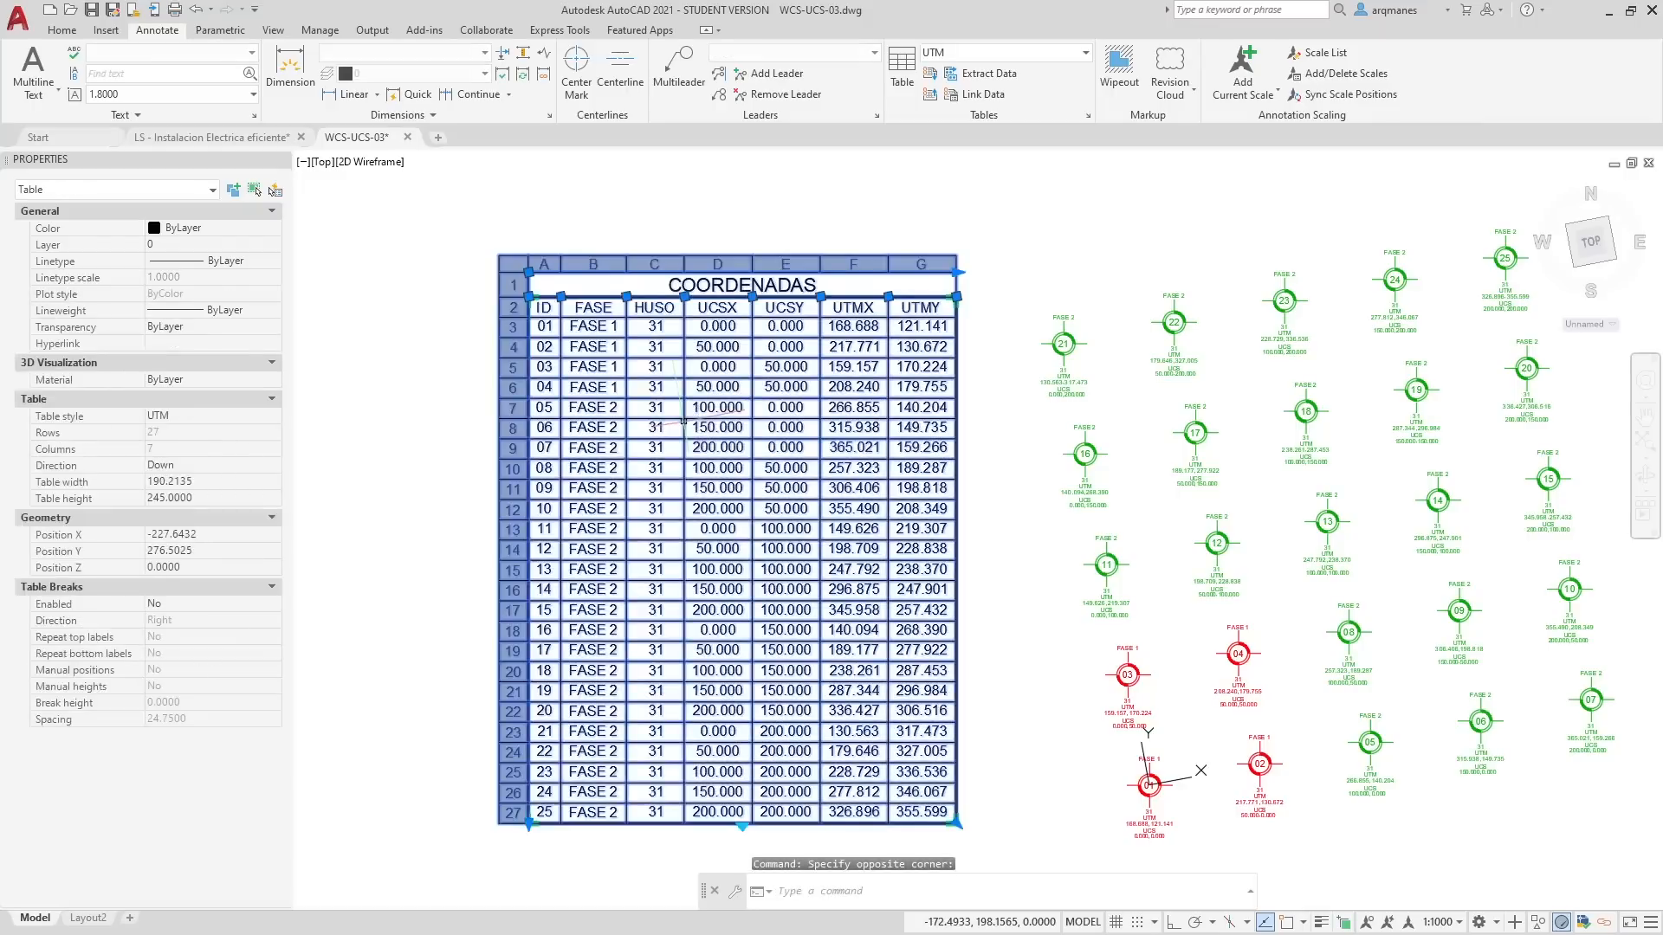
click(1019, 53)
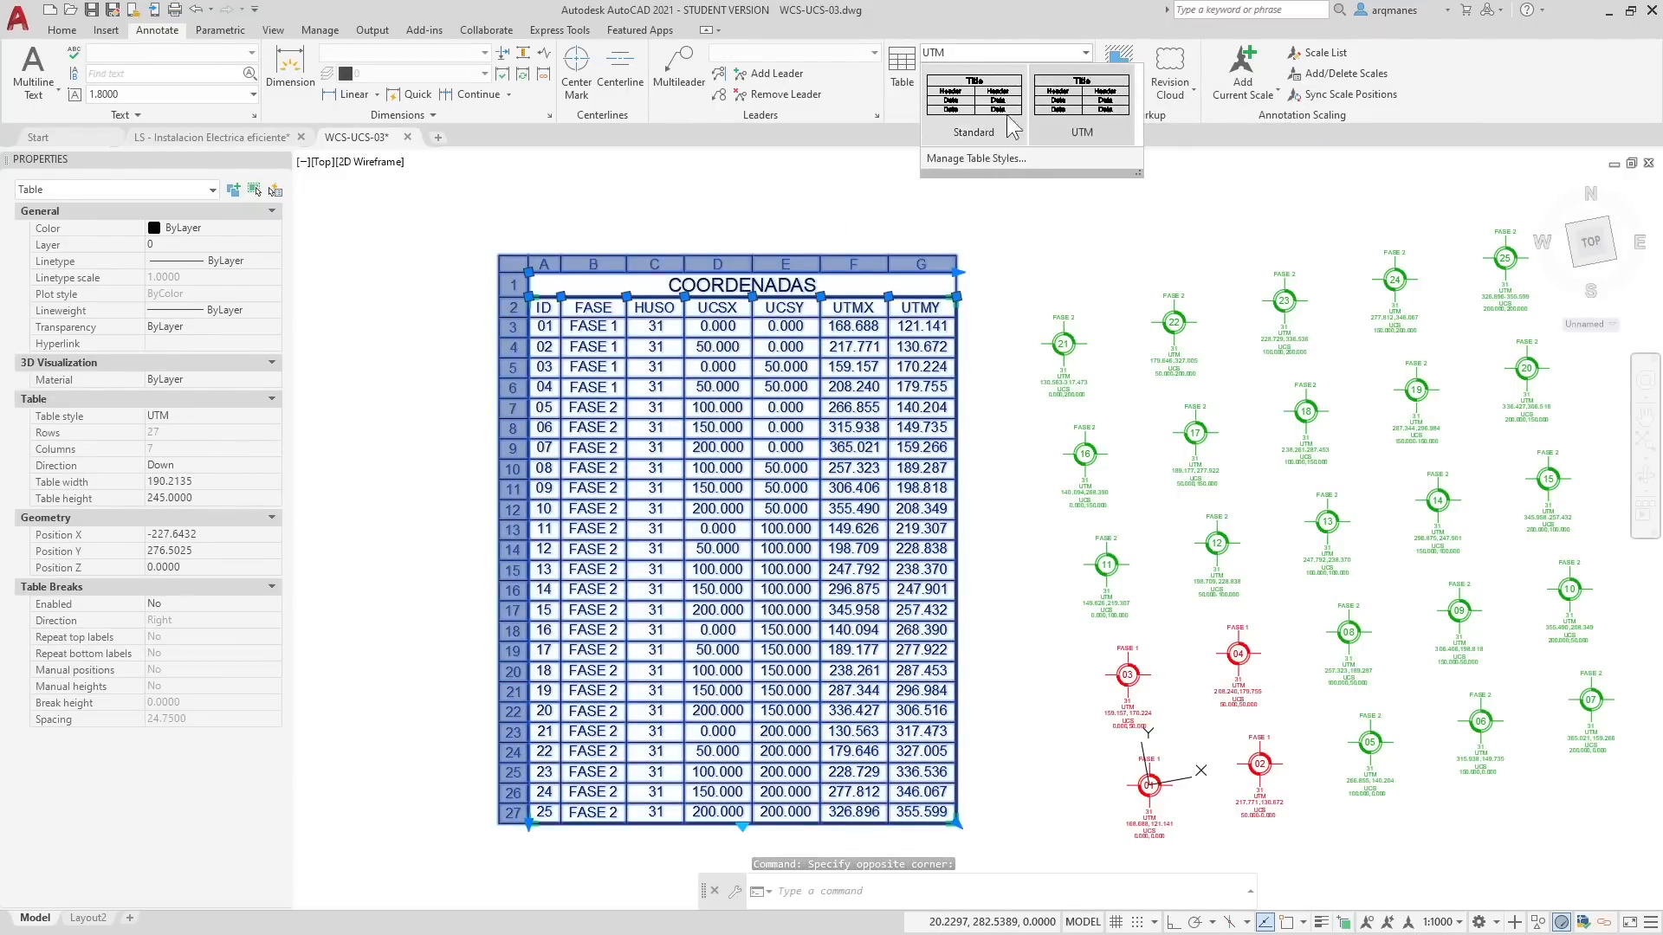
click(1042, 159)
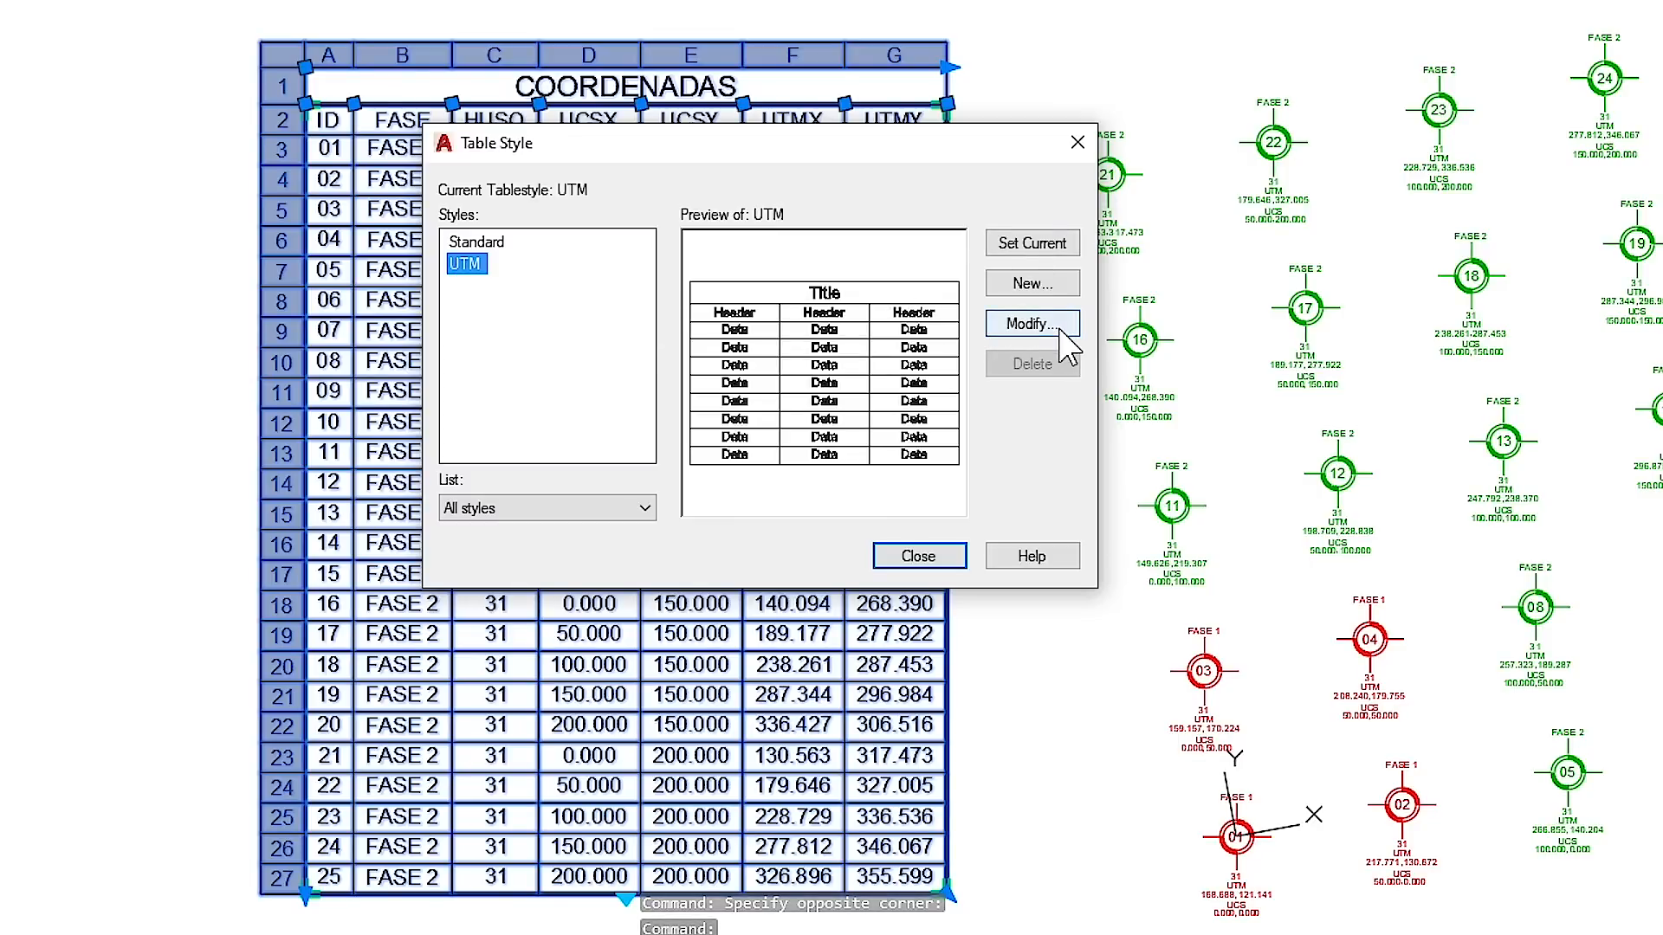
click(1060, 329)
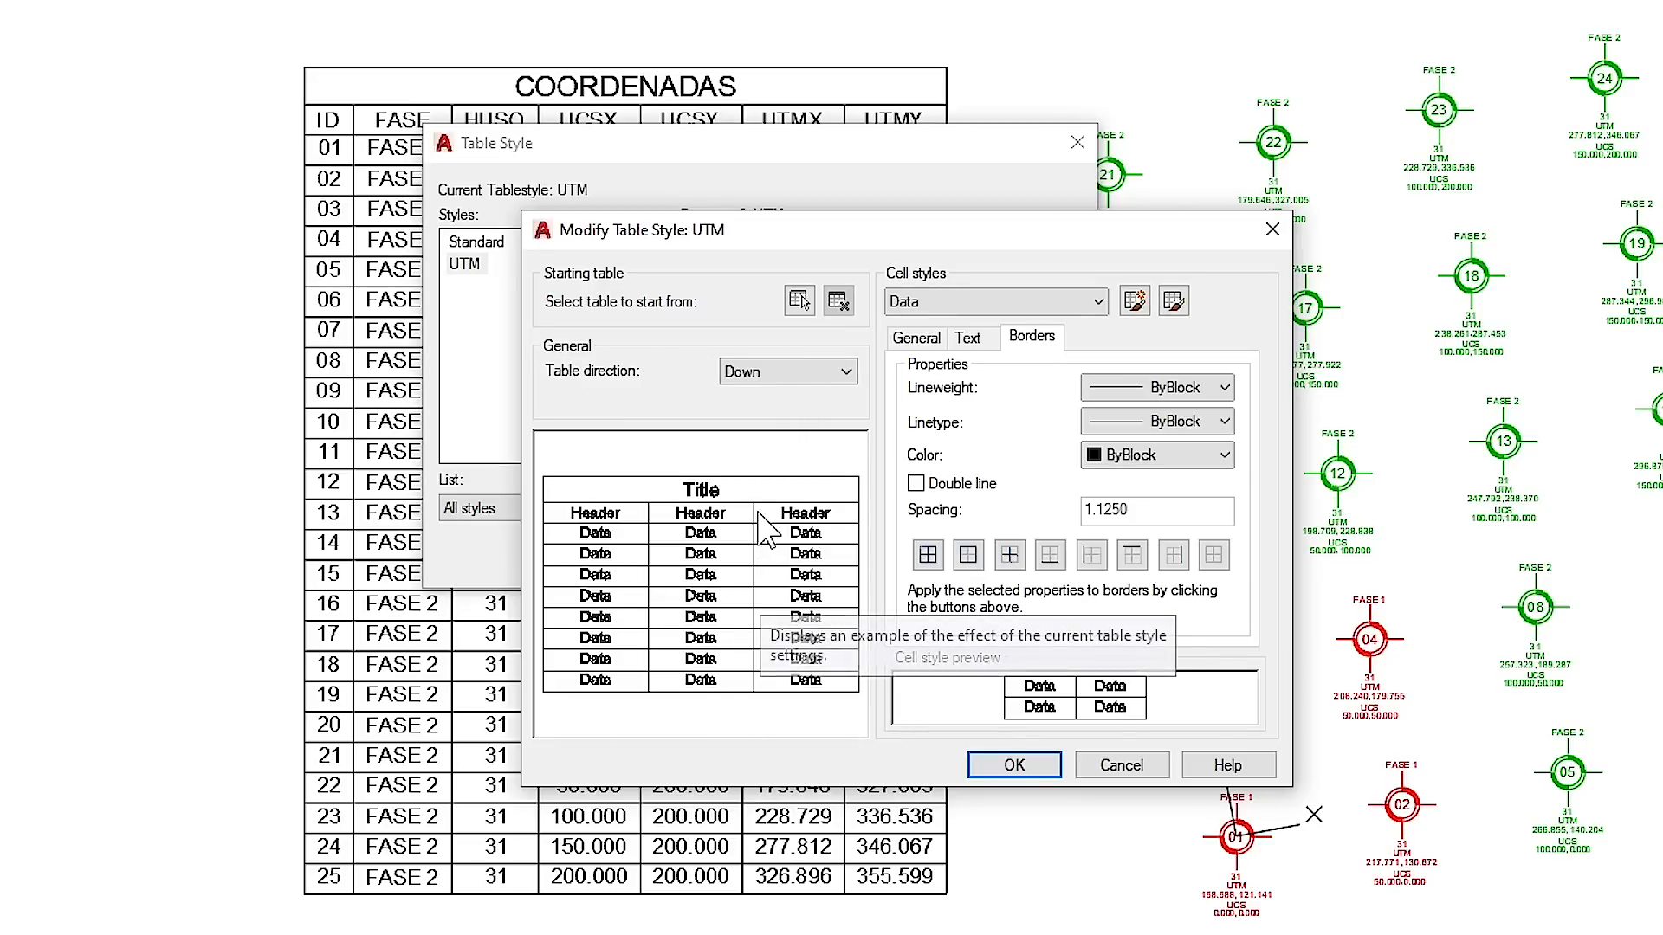
Step: Try the Up table direction for the UTM style and set it back to Down
click(786, 375)
click(776, 410)
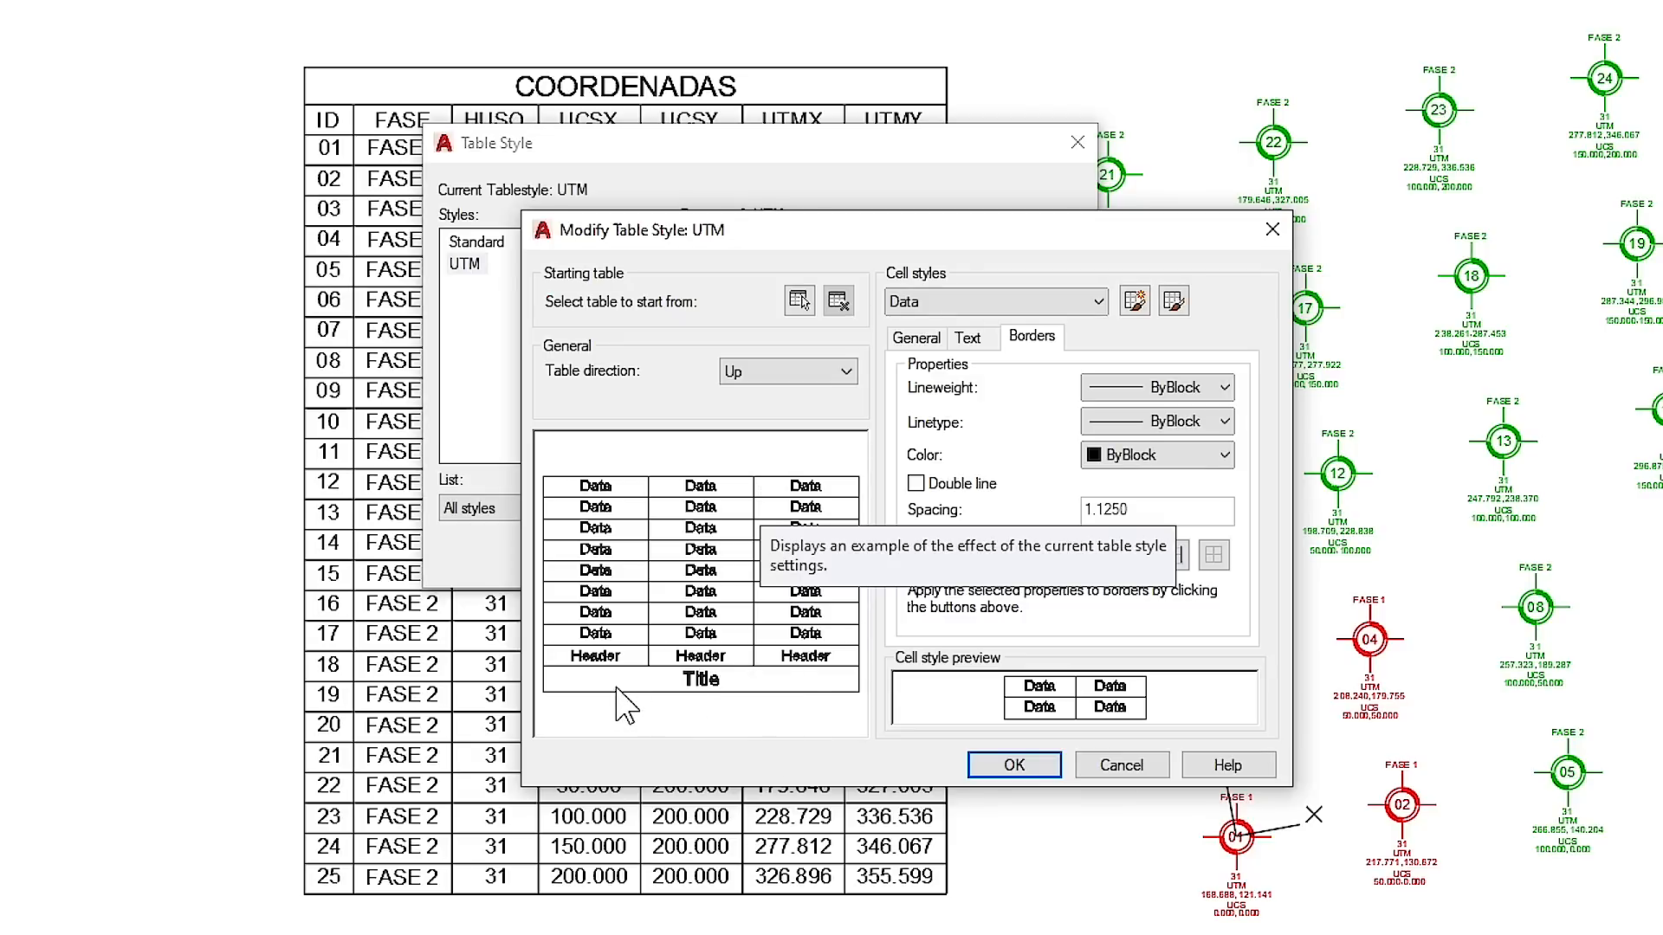
click(805, 373)
click(792, 392)
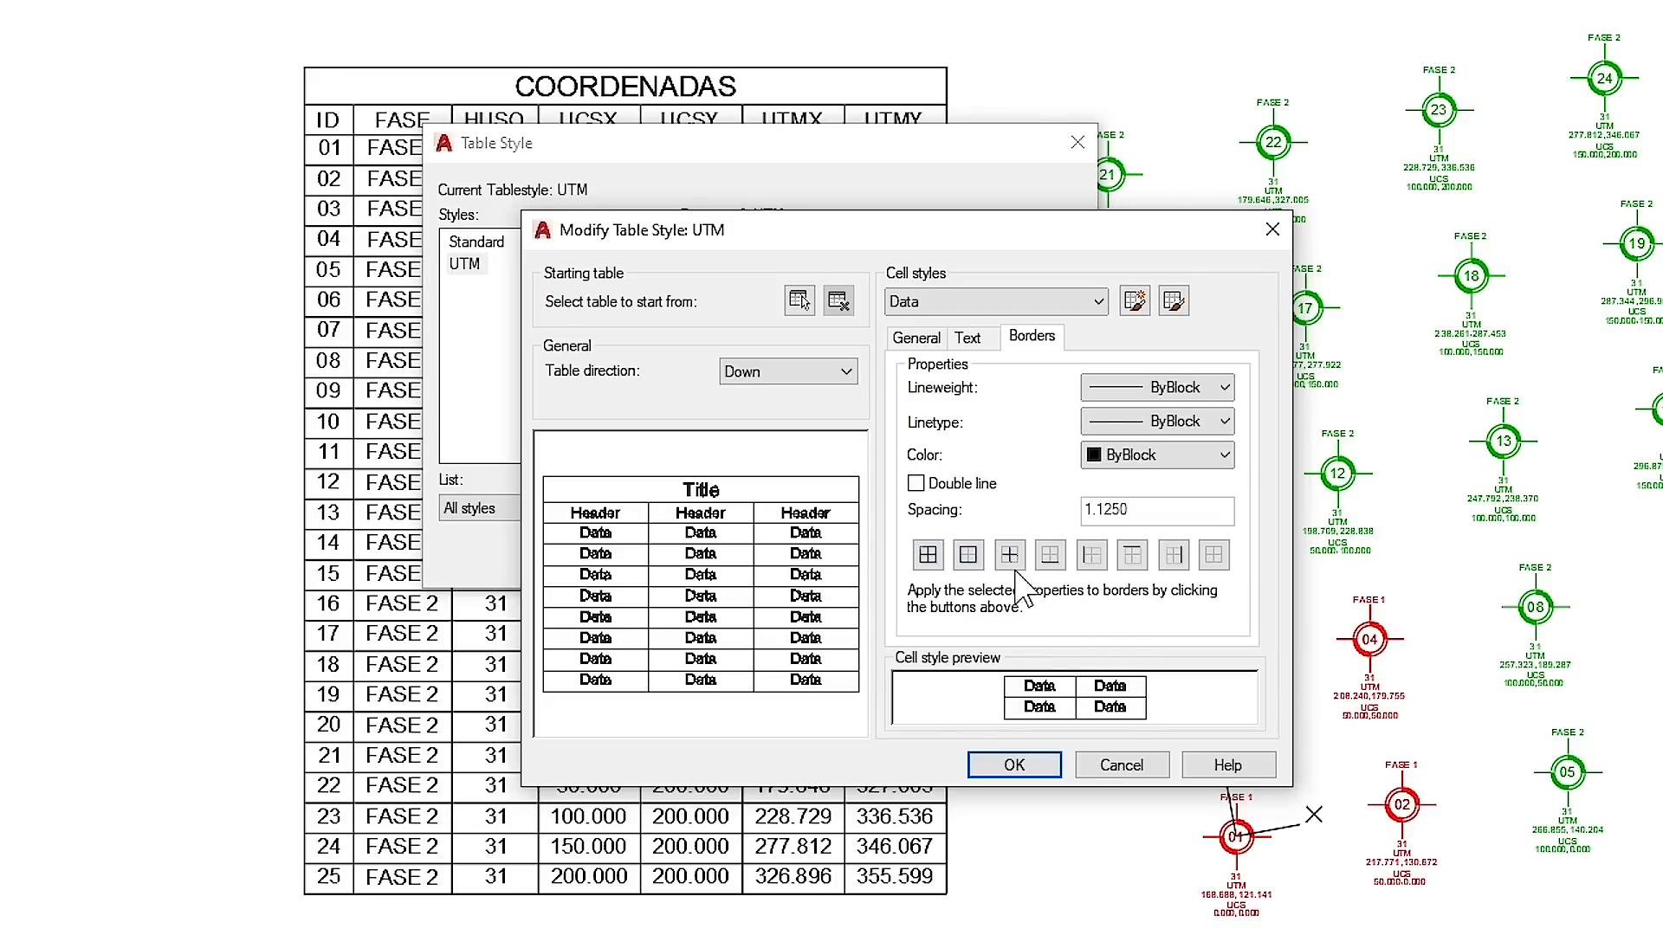
Step: Create a new cell style named Totales, based on Data, in the UTM table style
click(1098, 302)
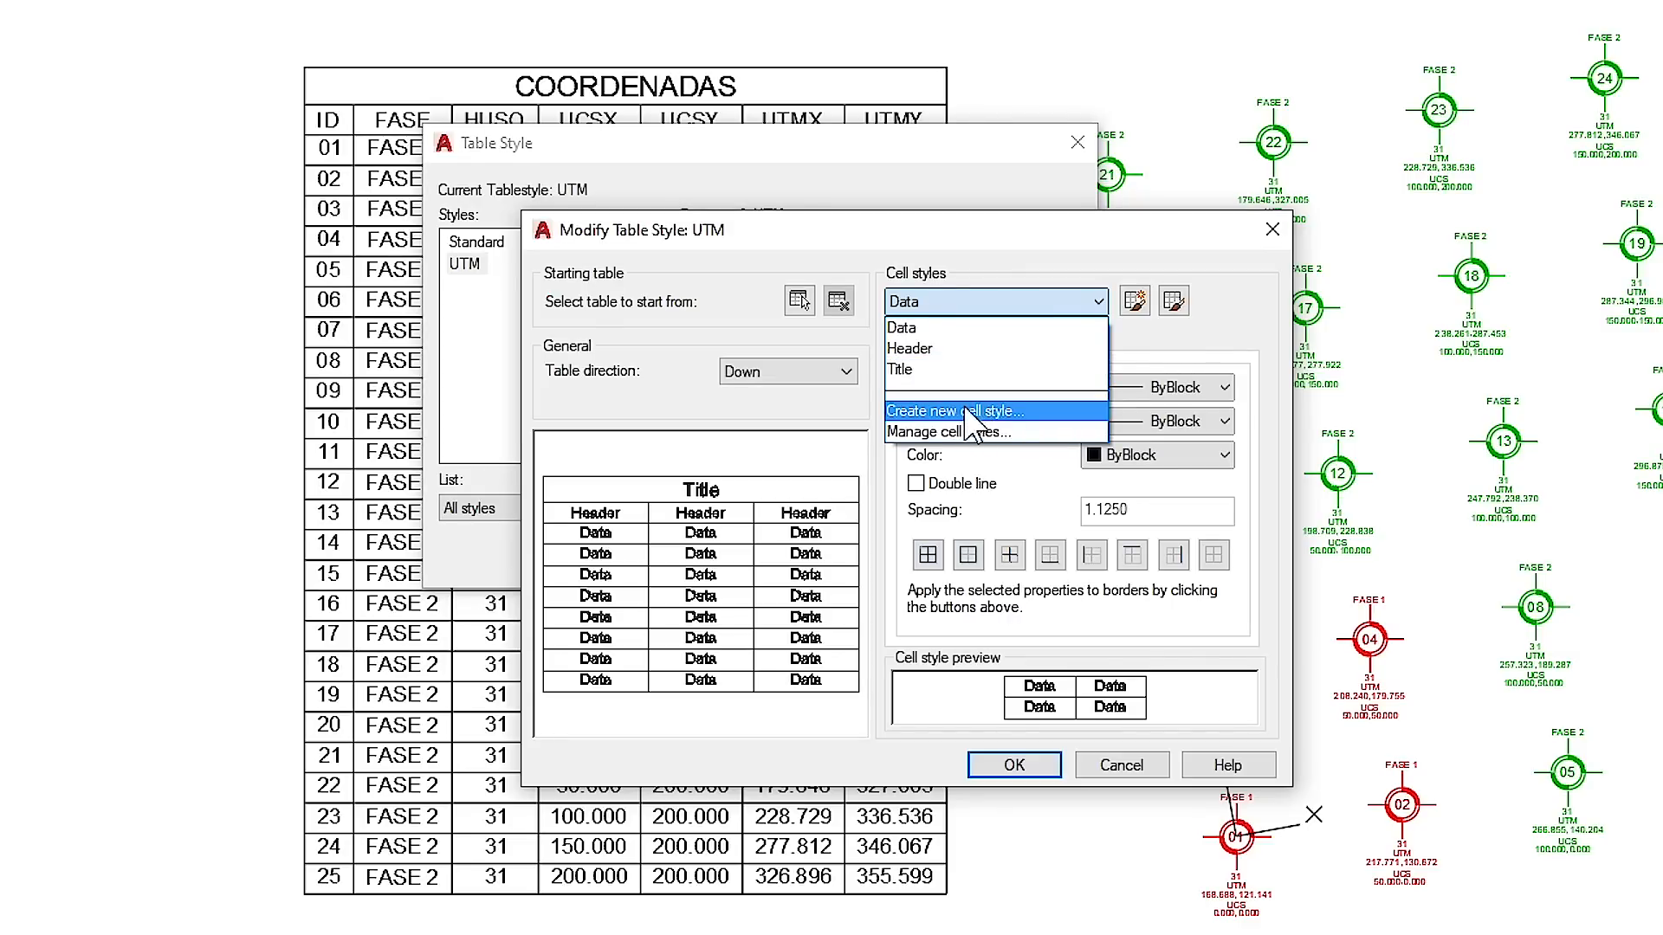
click(1030, 412)
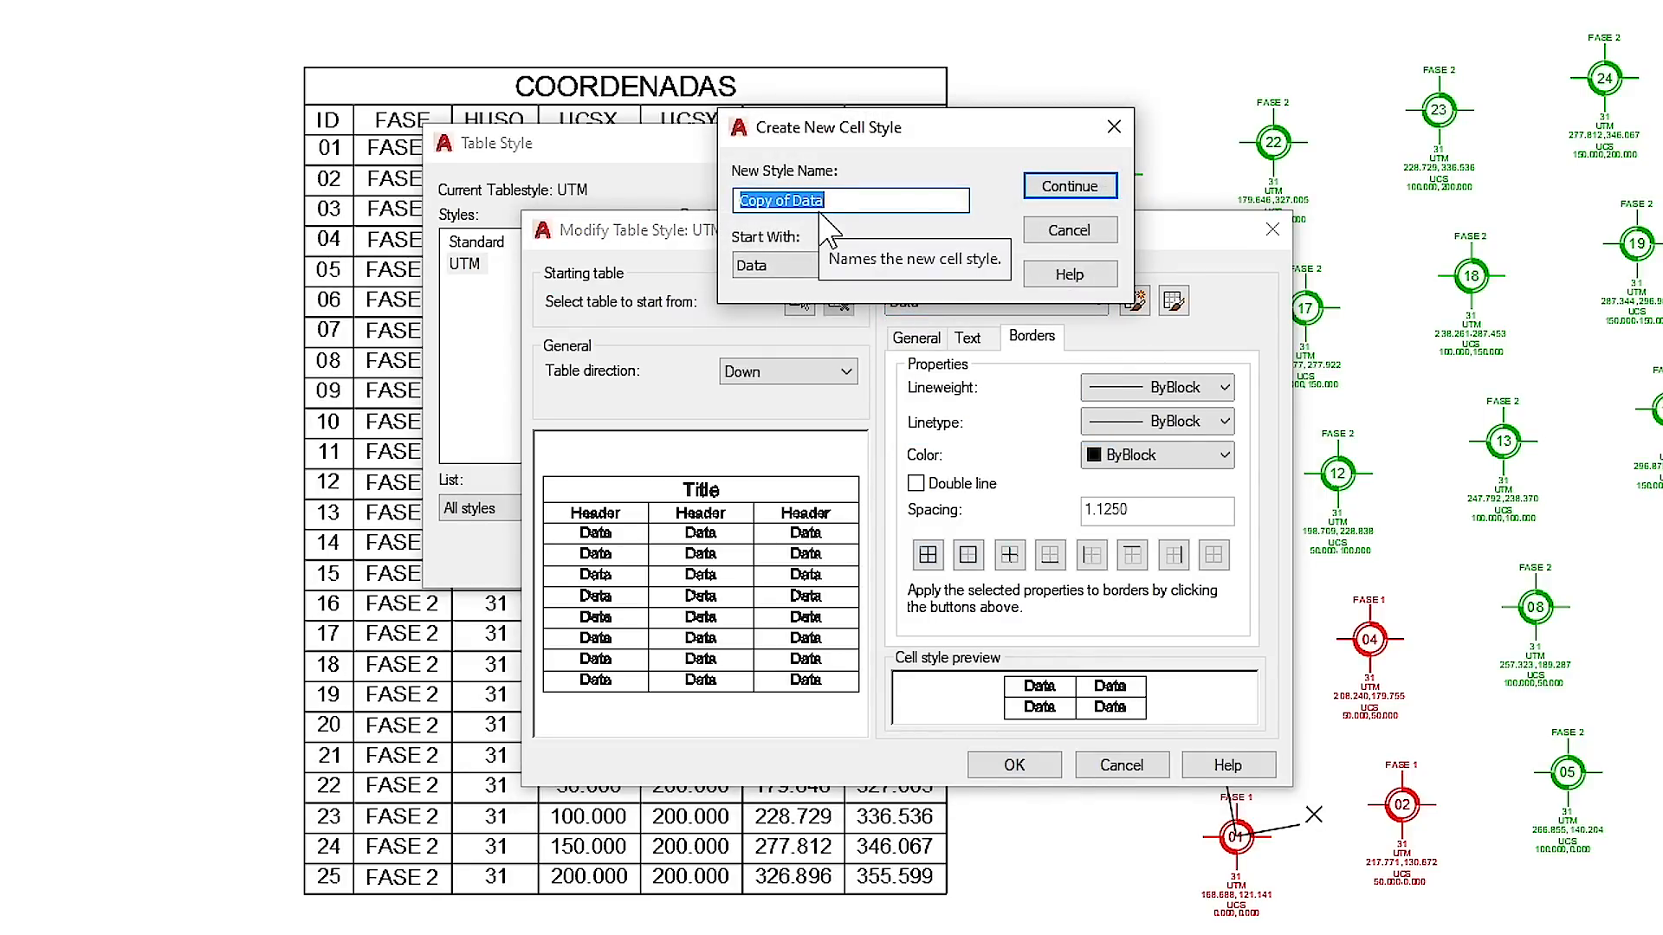
text(tales)
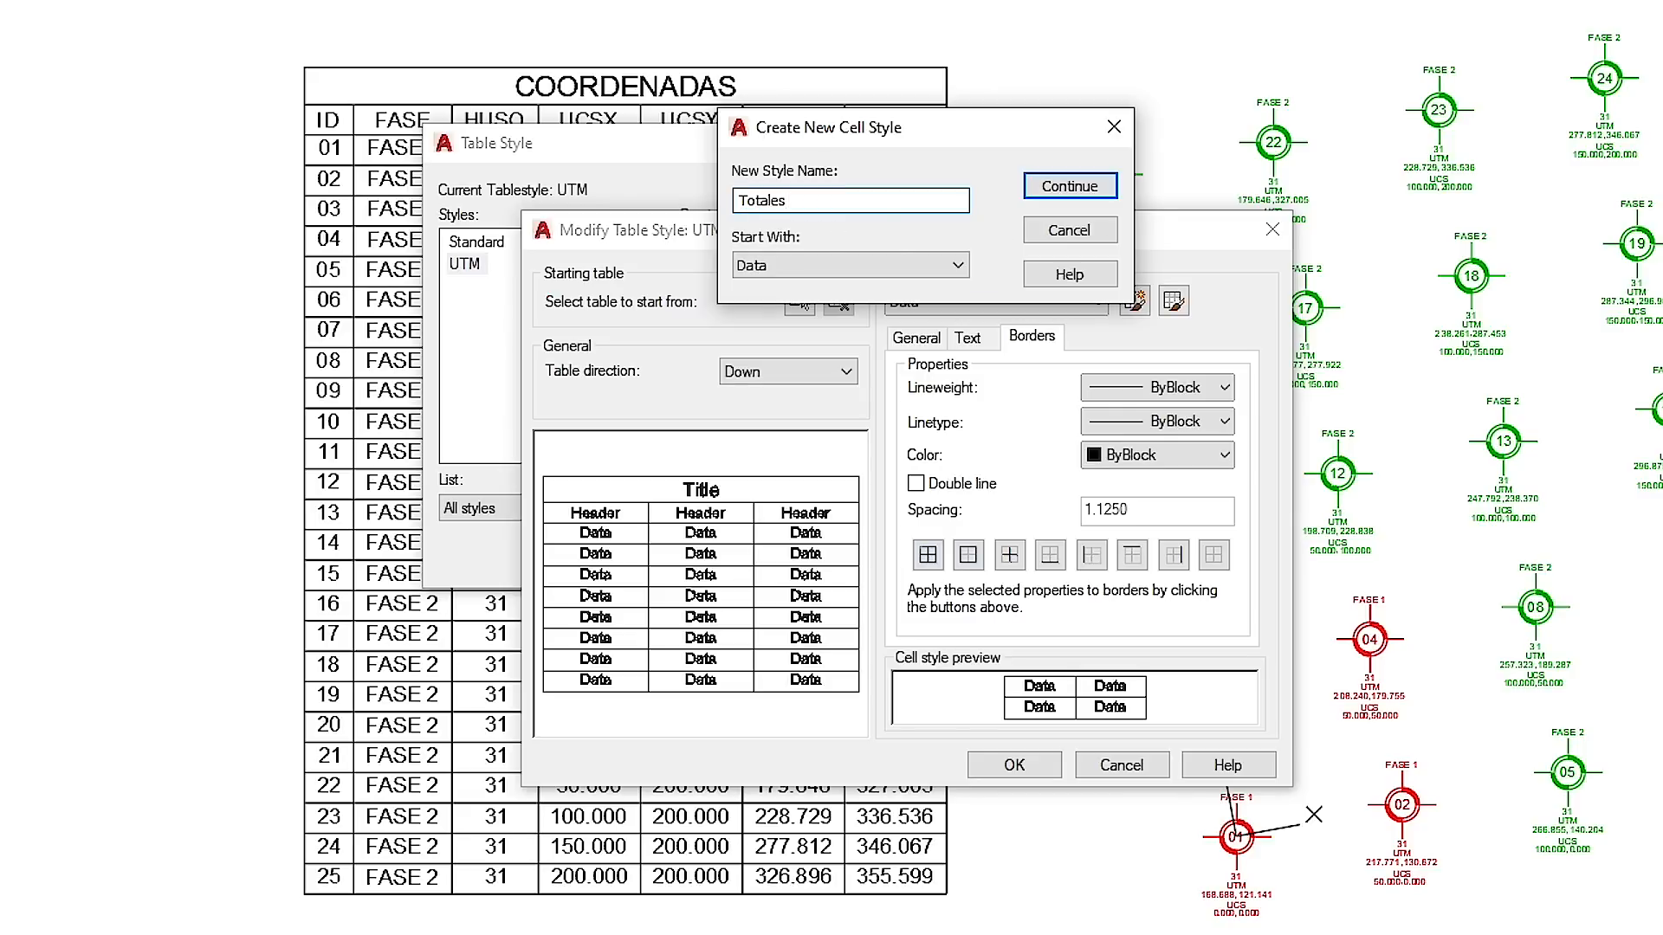
click(1093, 186)
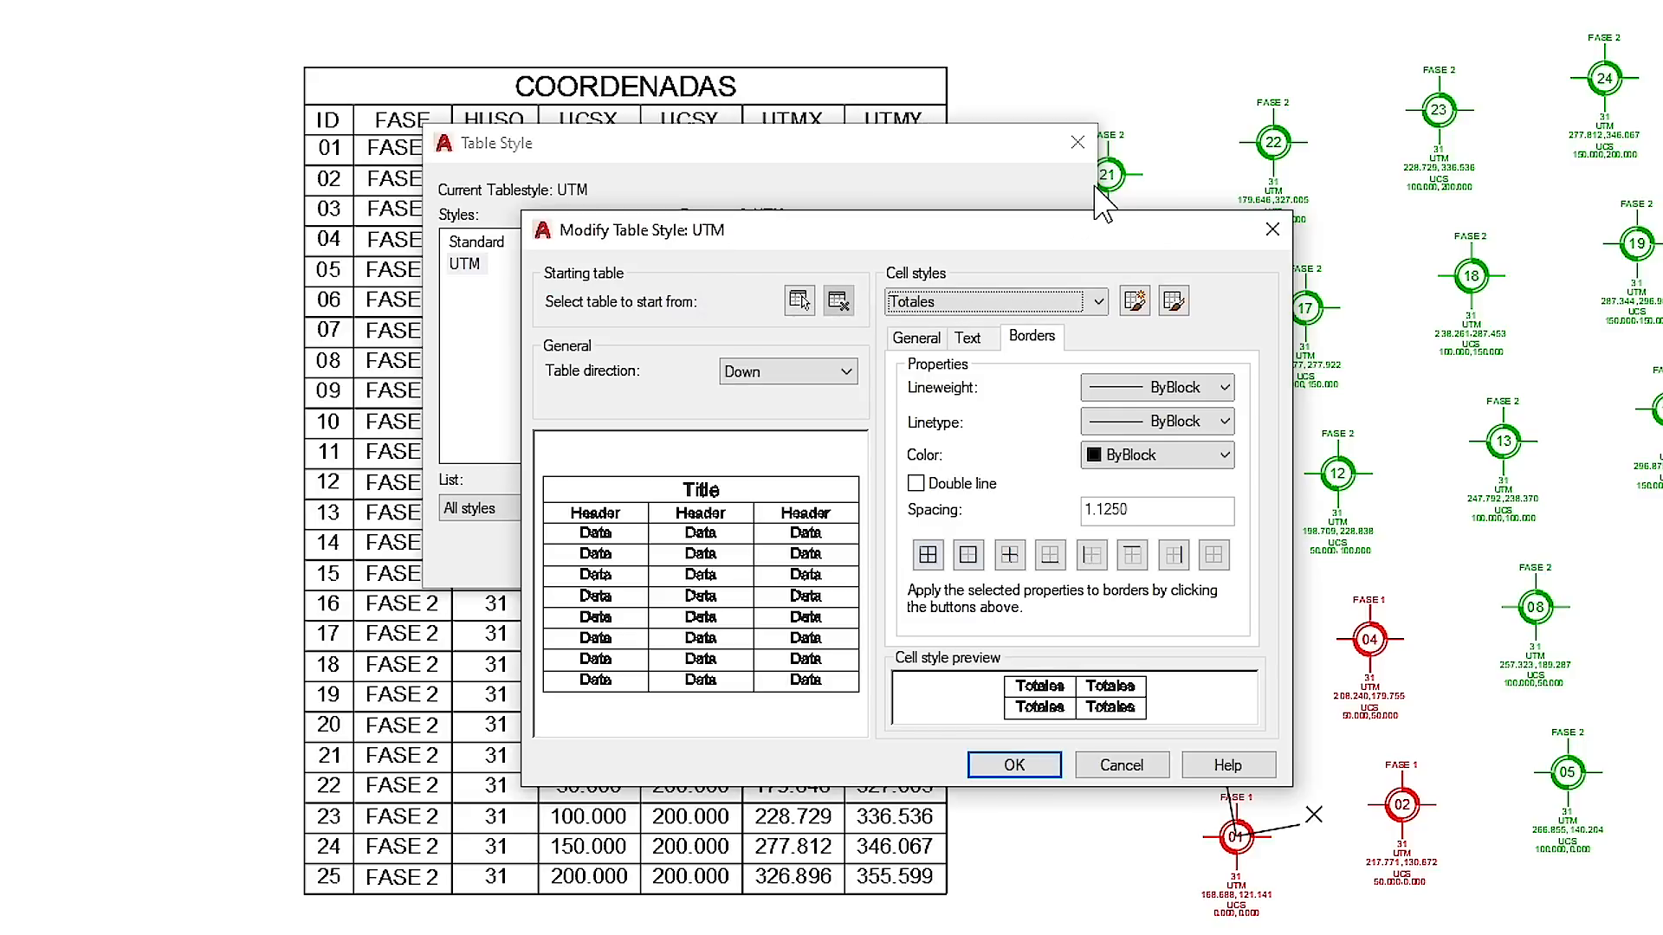
Step: Switch to the Data cell style and examine its general, text and border properties
click(1096, 301)
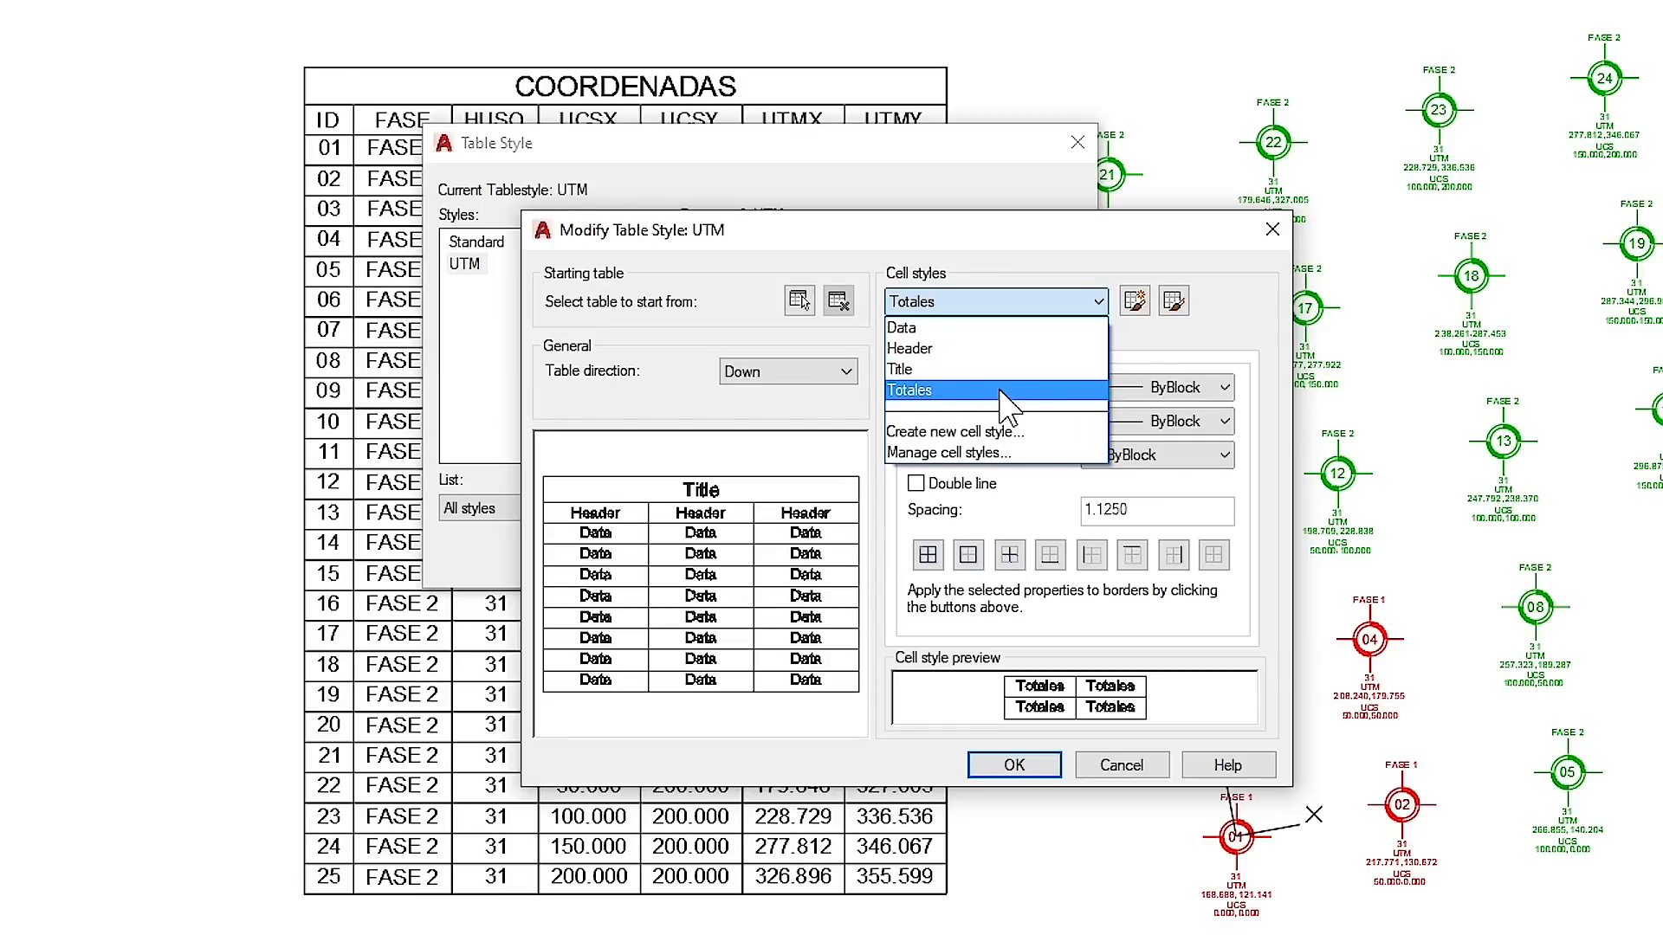
click(916, 331)
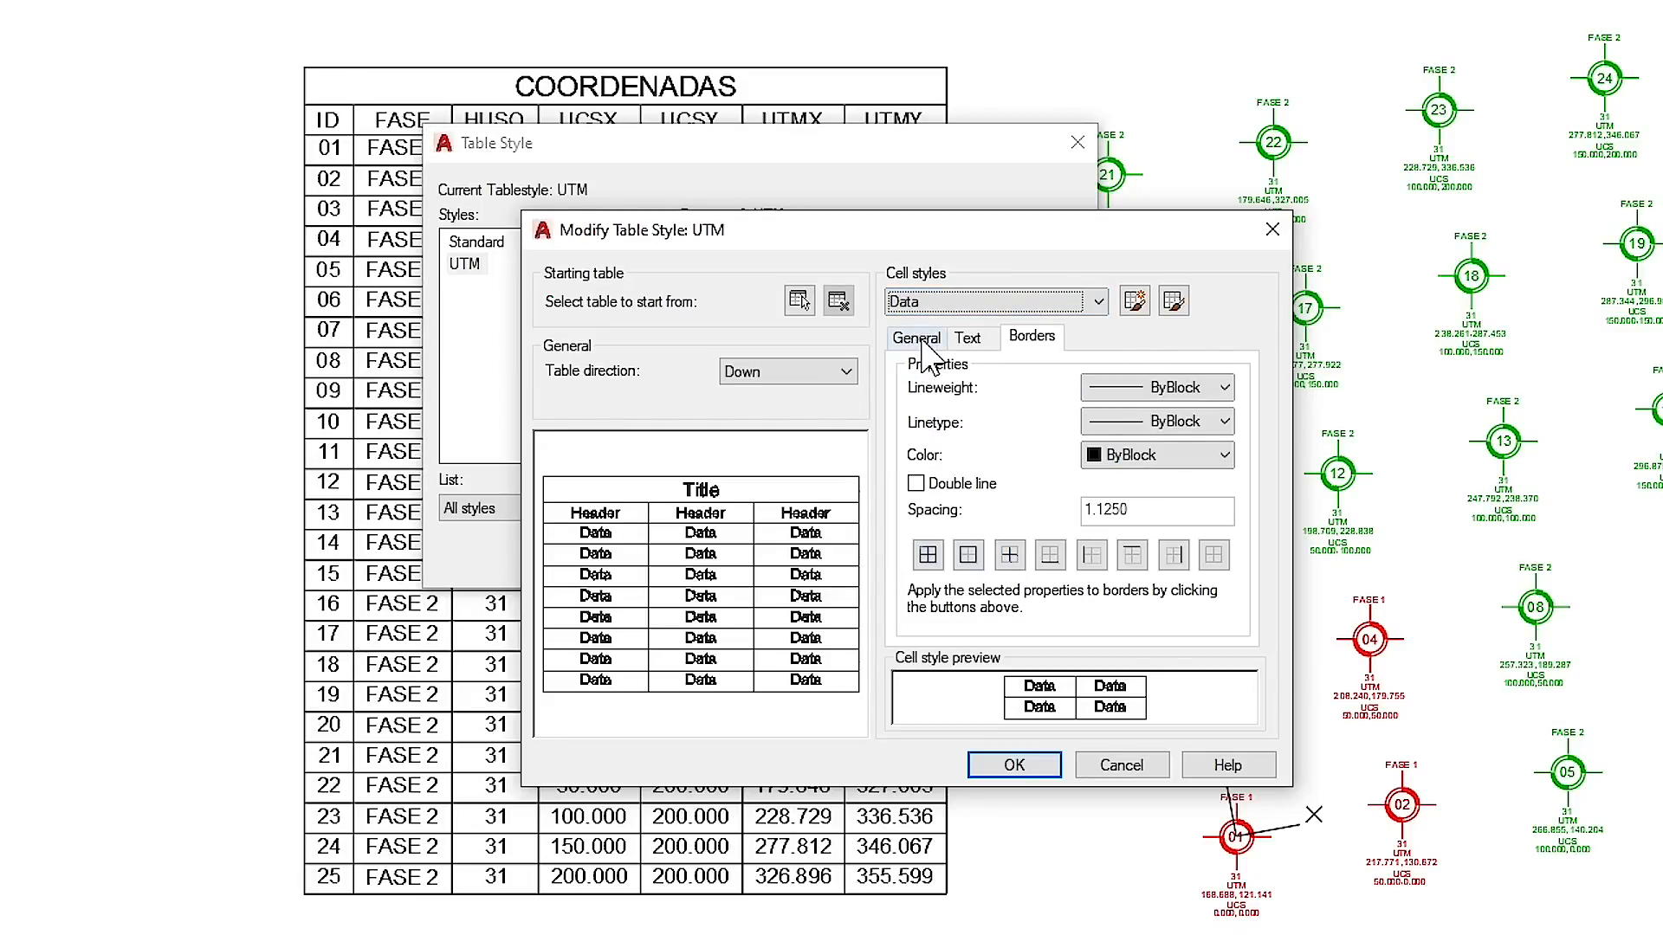
click(938, 305)
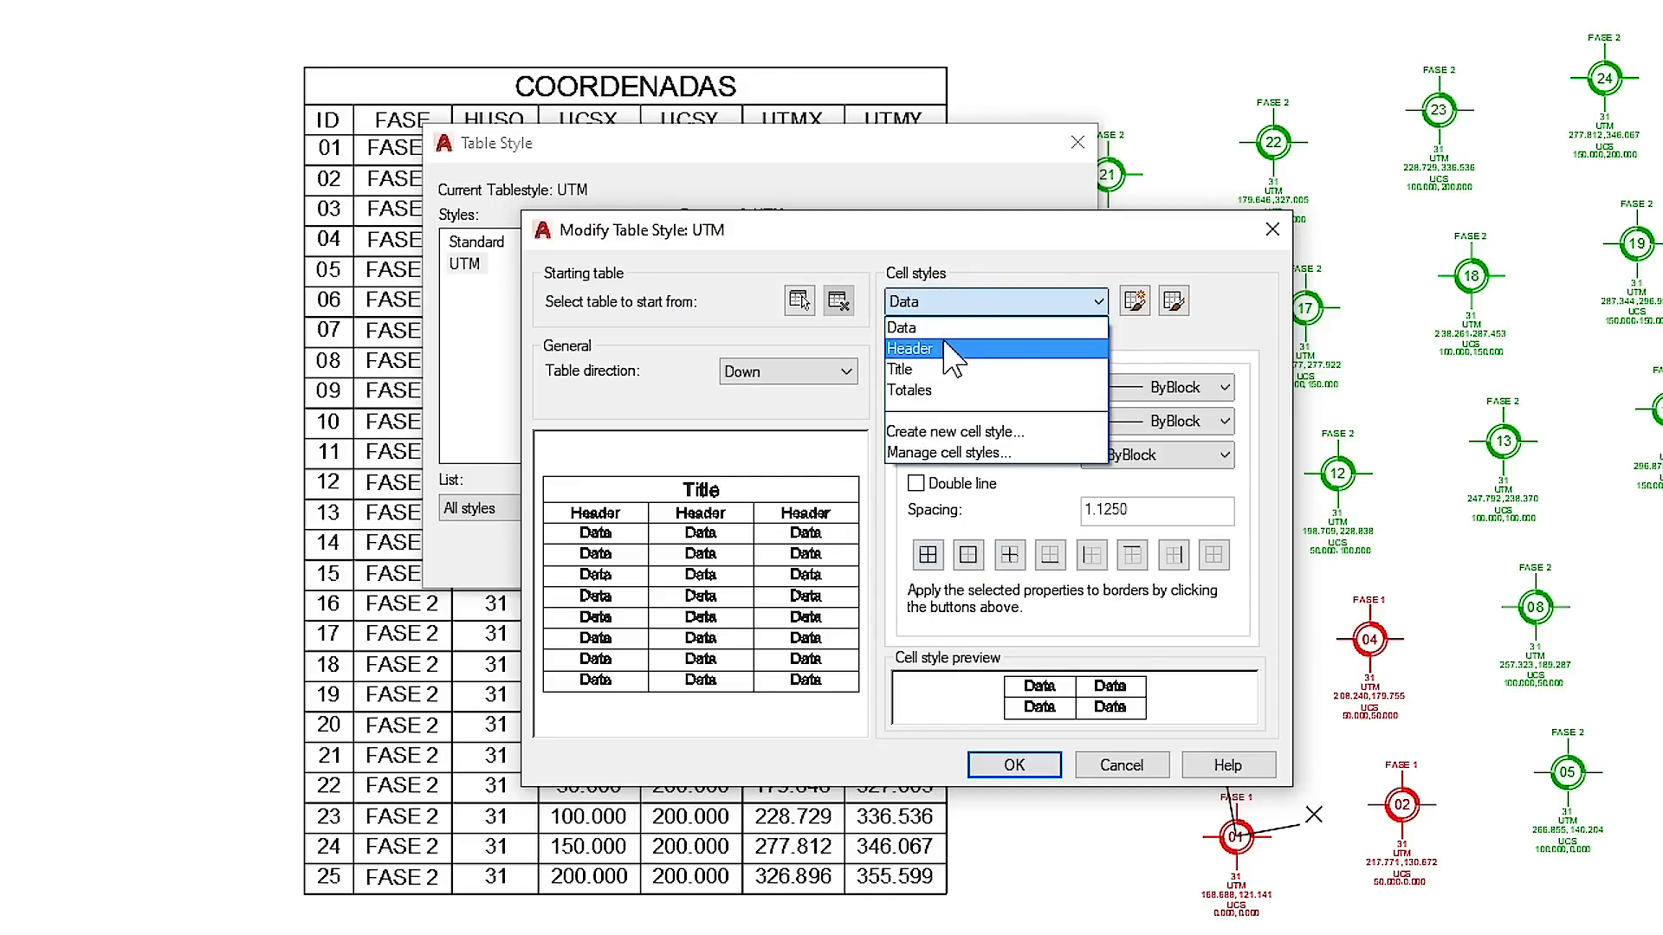
click(981, 252)
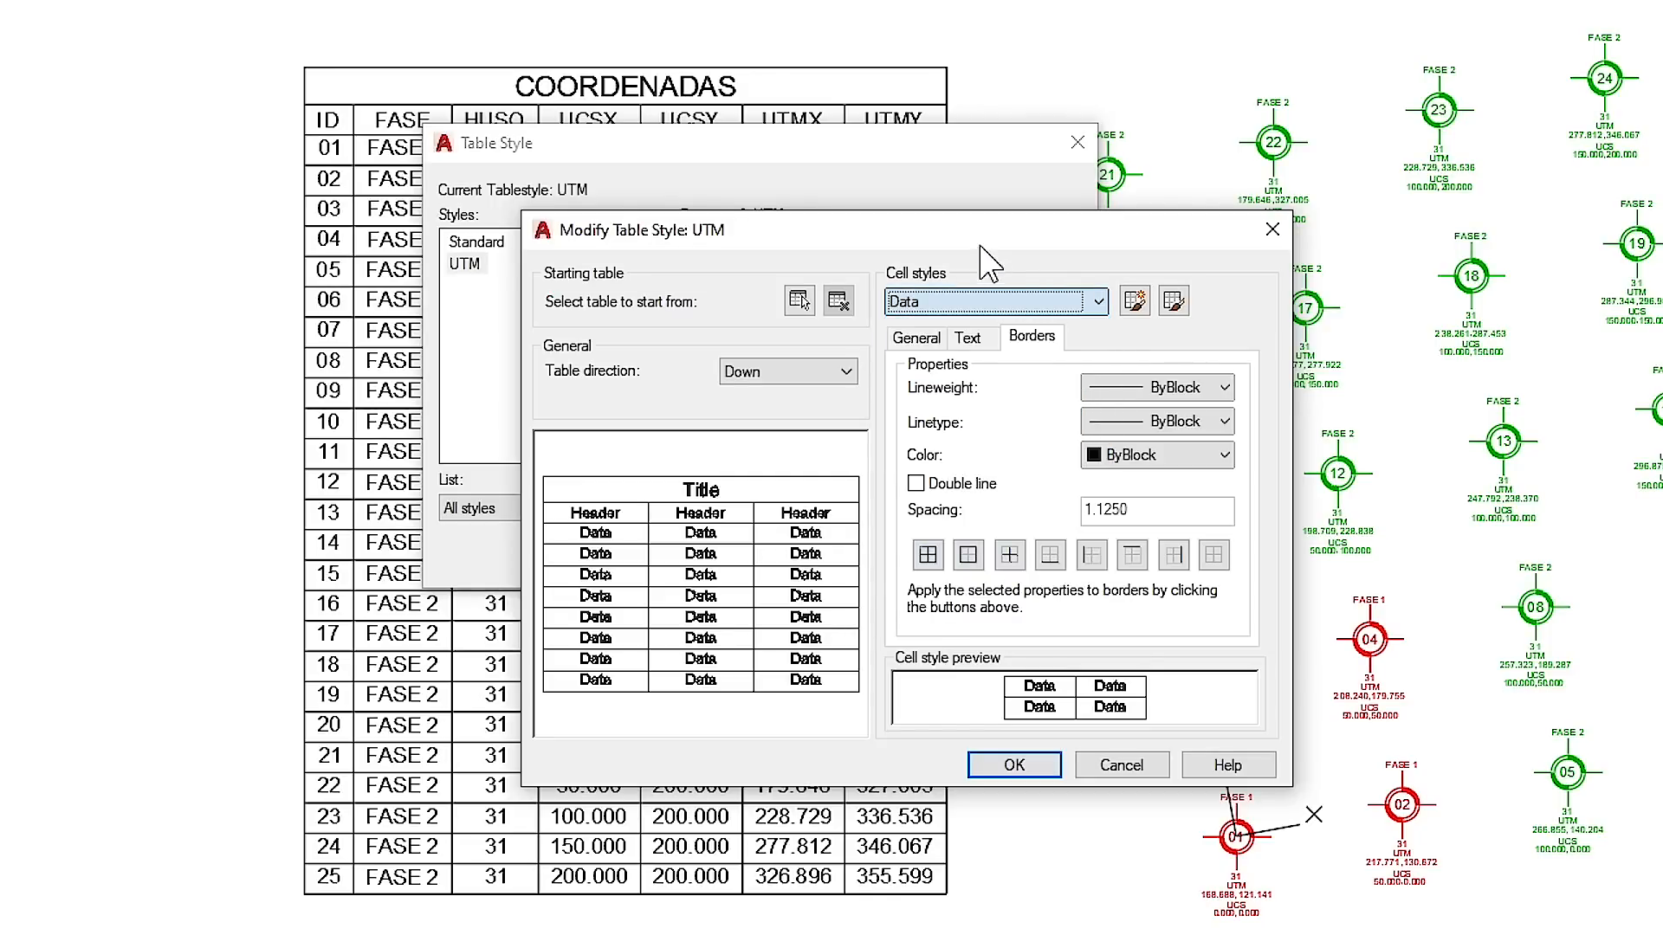
click(918, 339)
click(968, 337)
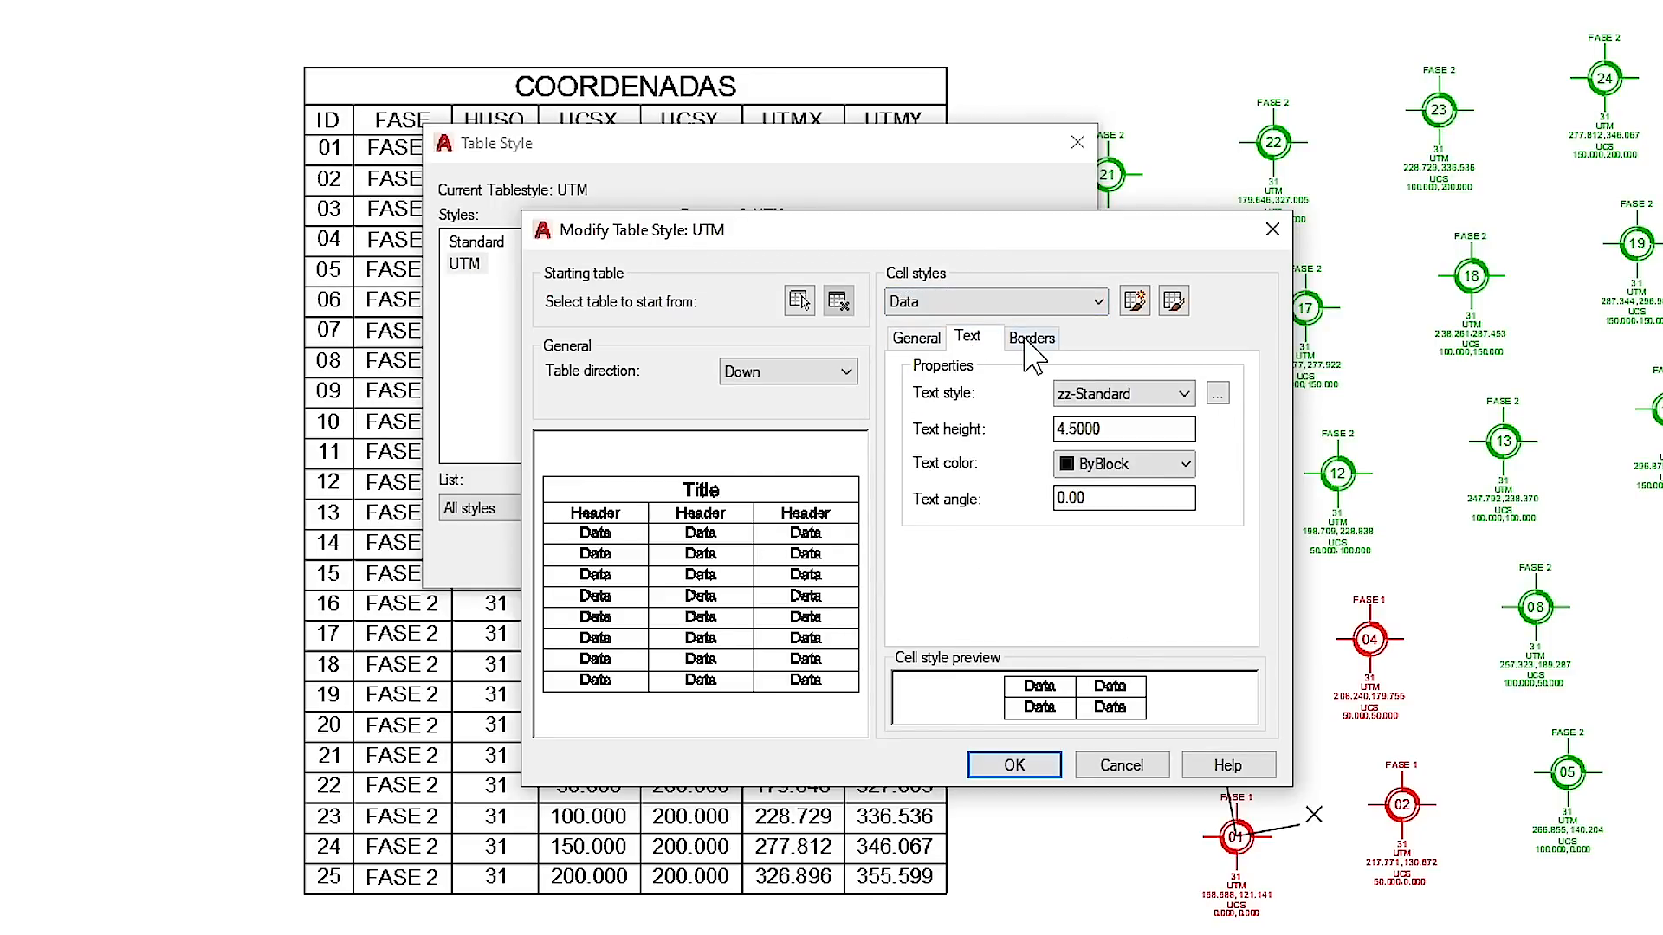
click(1031, 340)
click(925, 338)
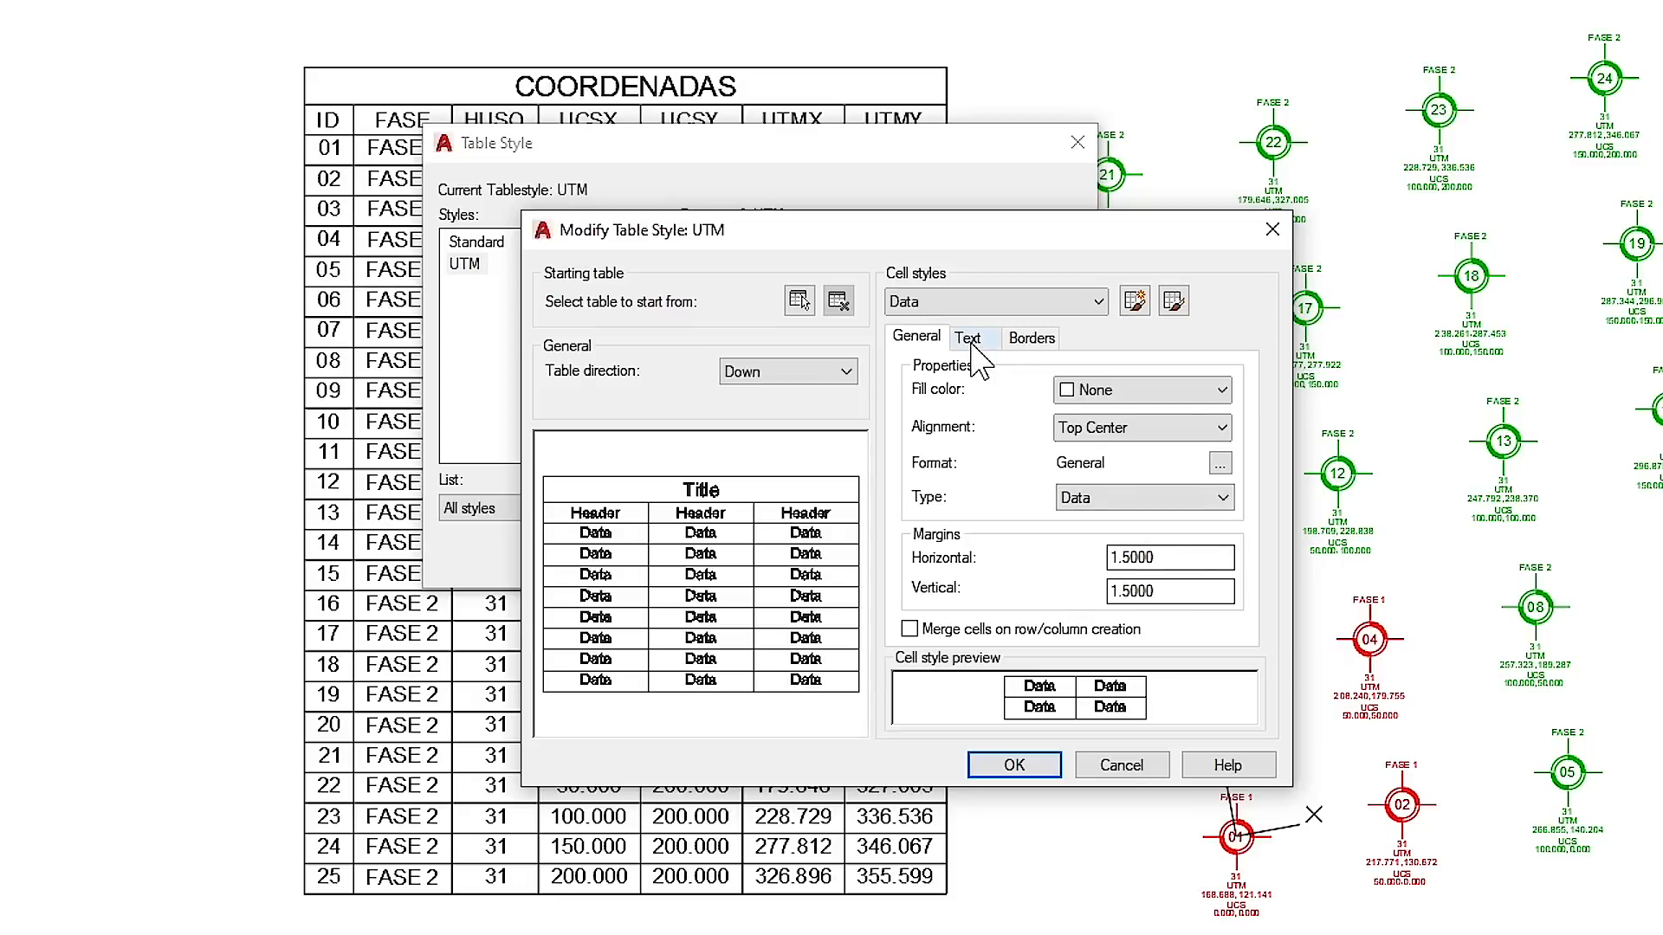
click(968, 338)
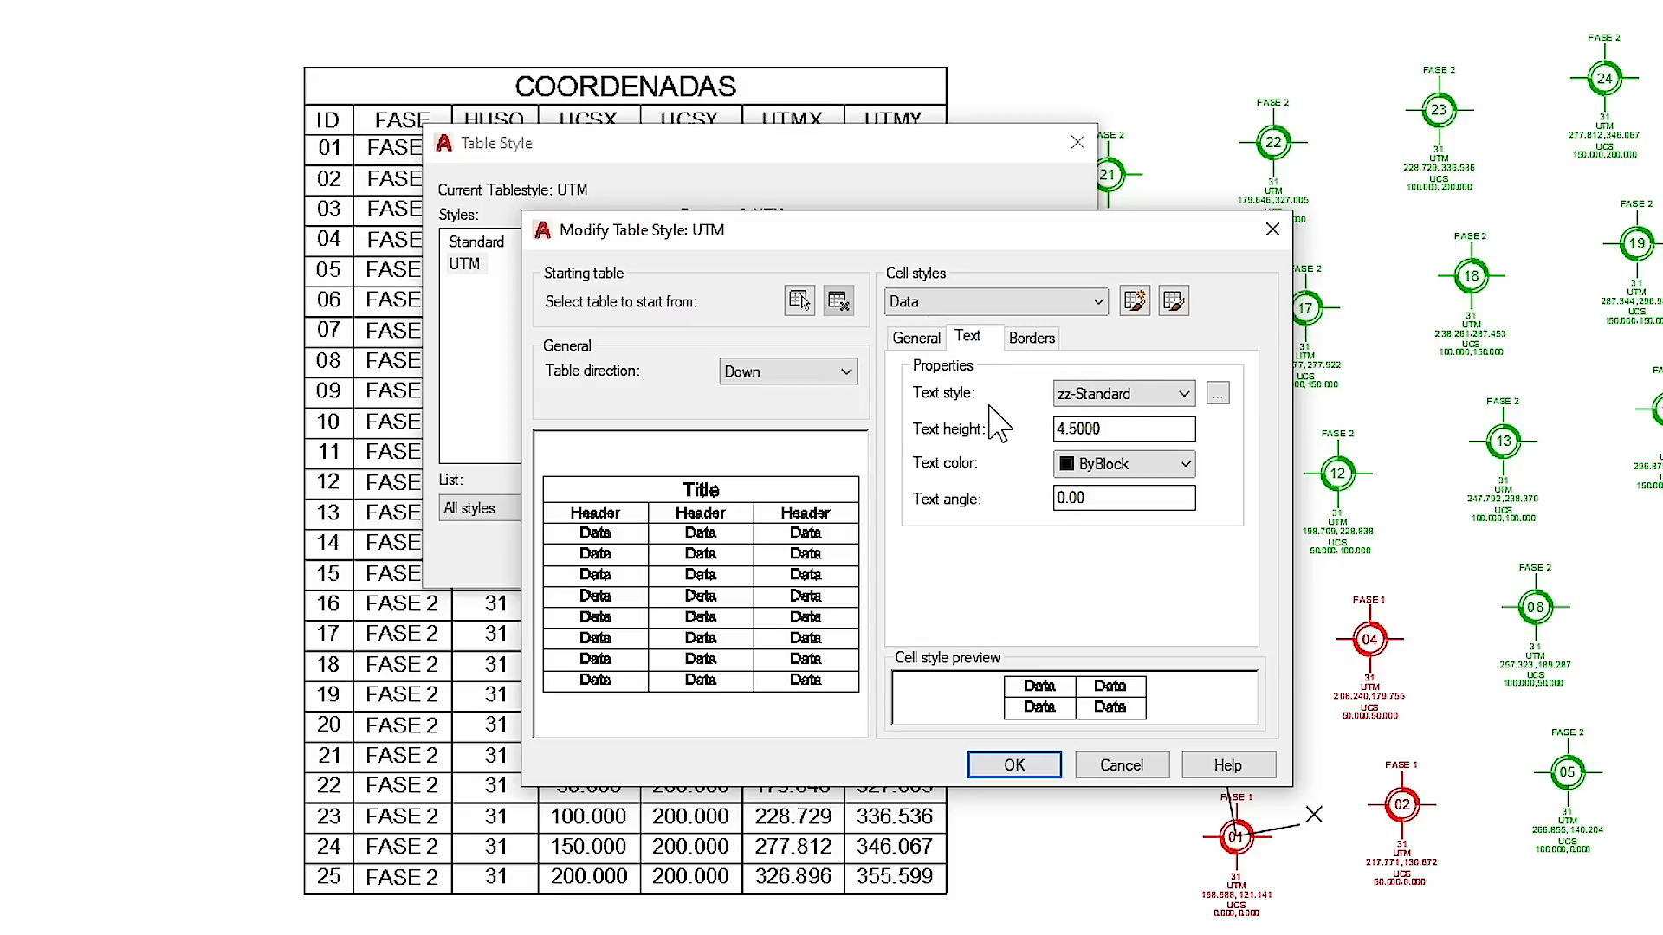
click(1030, 340)
click(920, 339)
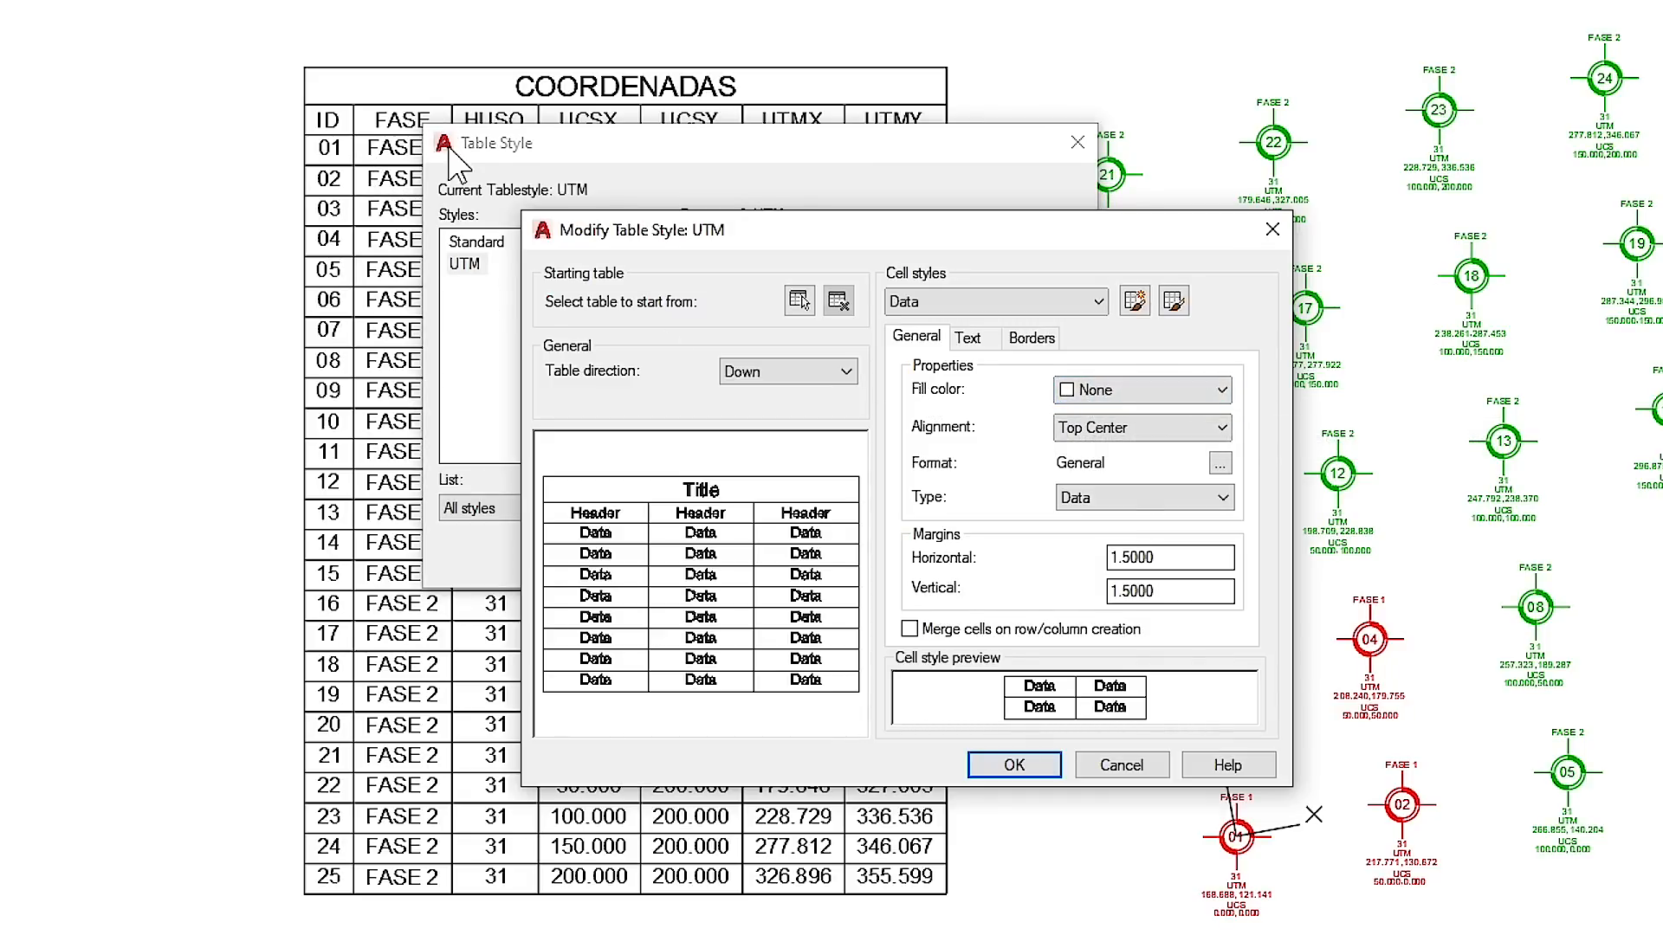
Step: Set the Data cell style's fill color to index color 9
click(1148, 391)
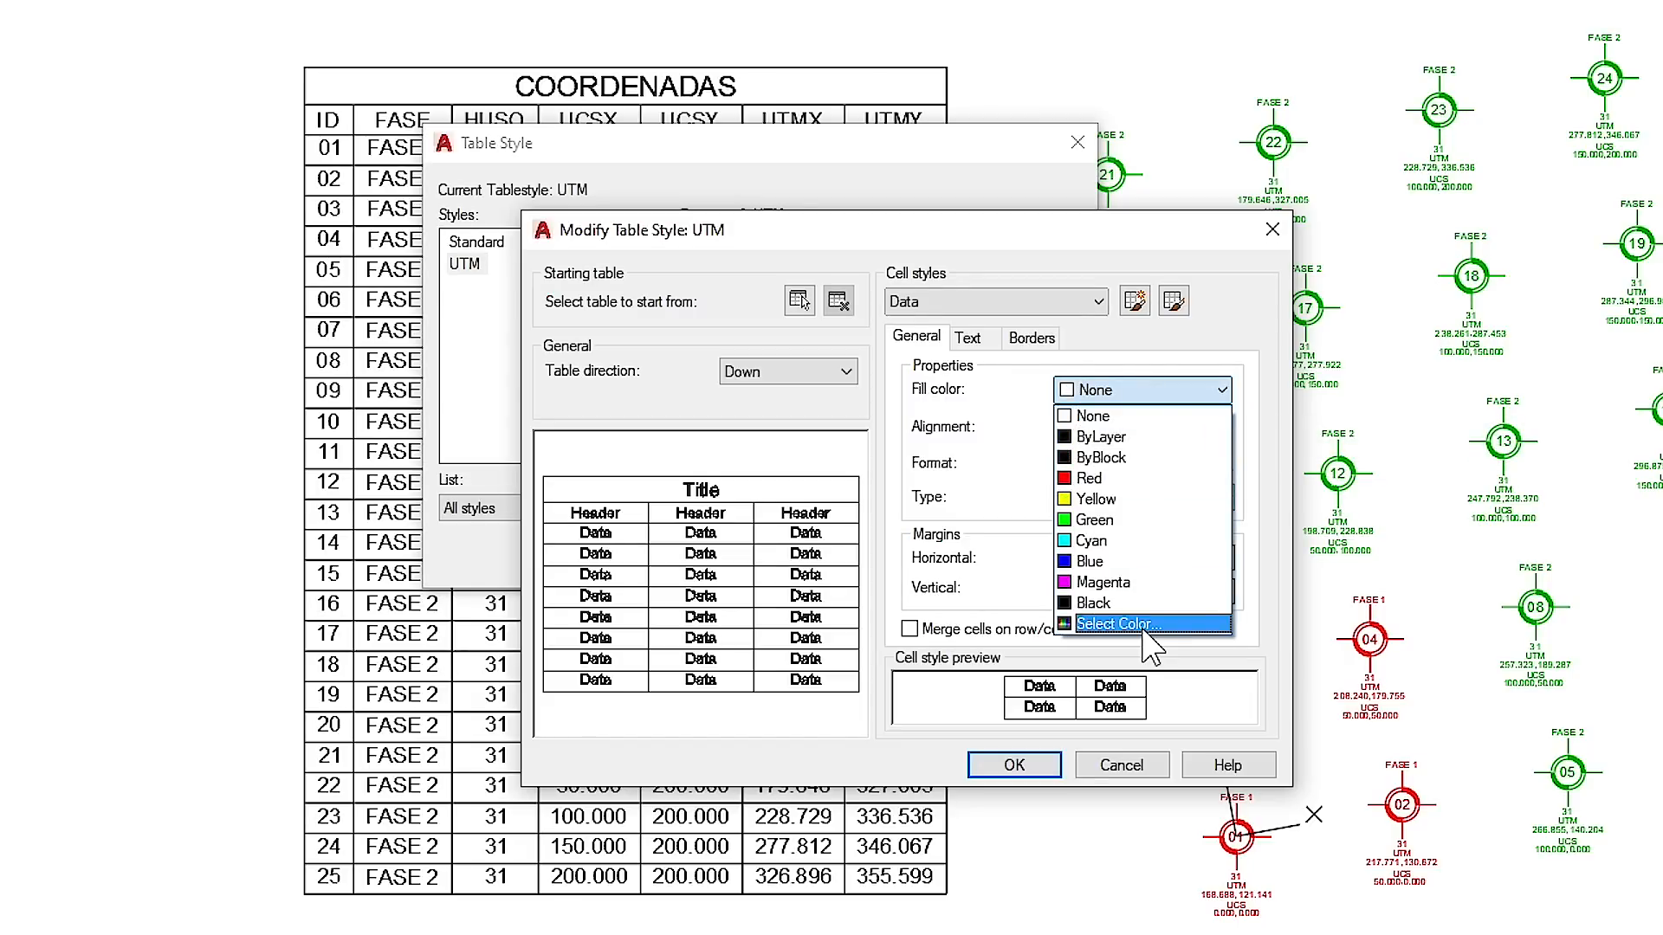
click(1126, 624)
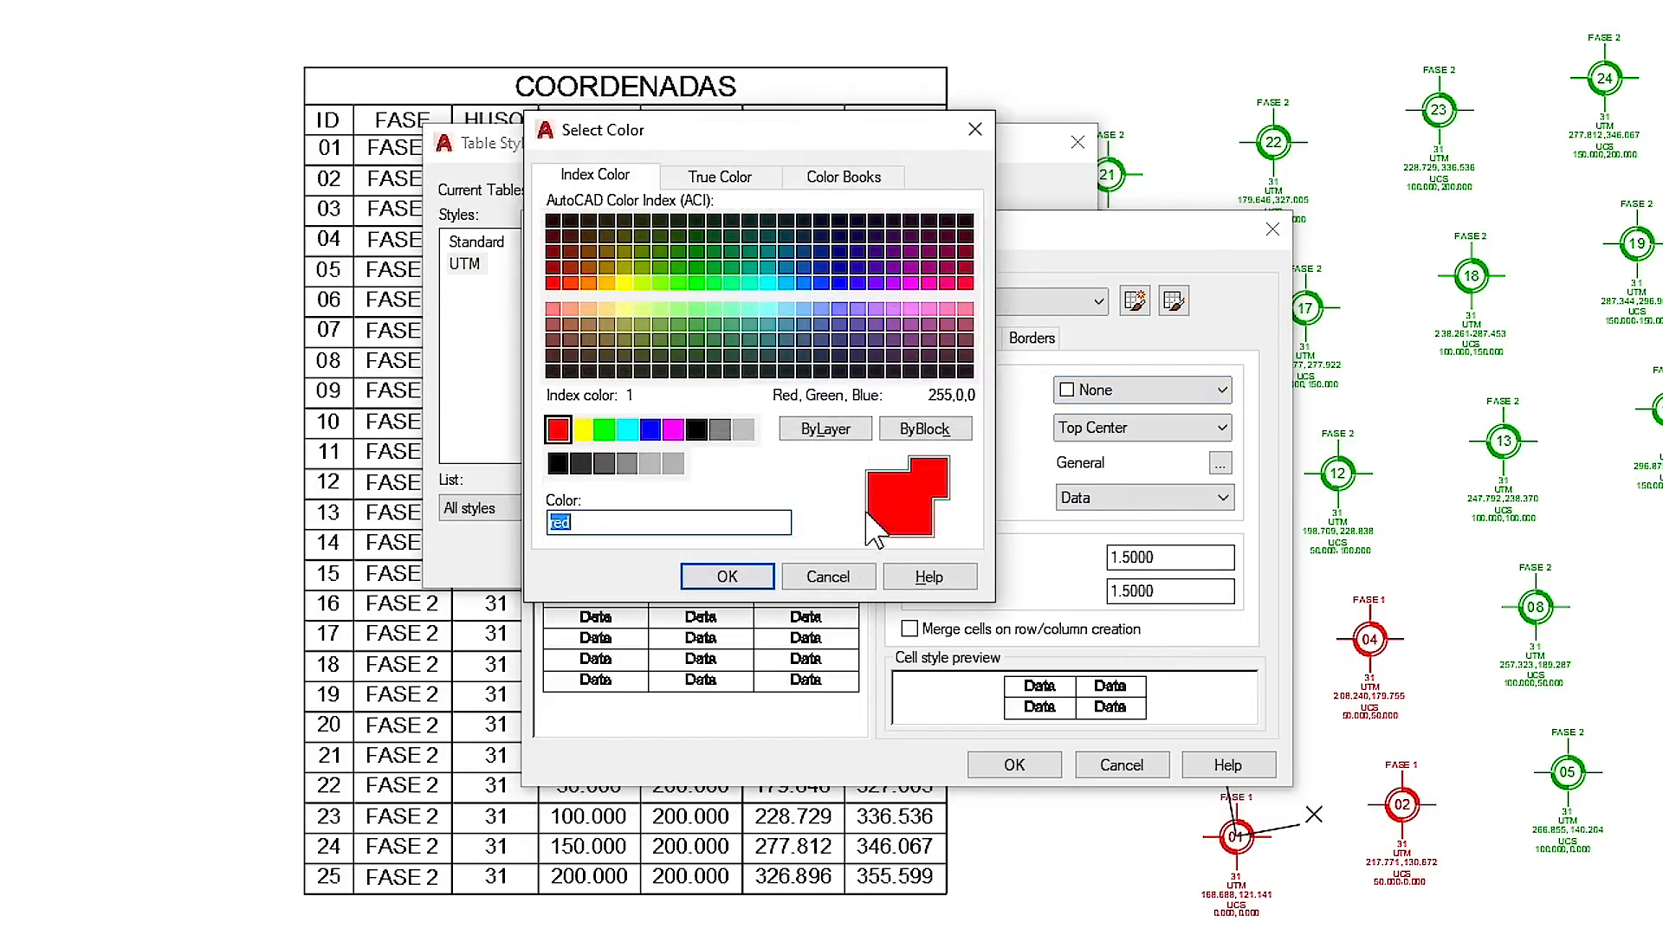
click(743, 429)
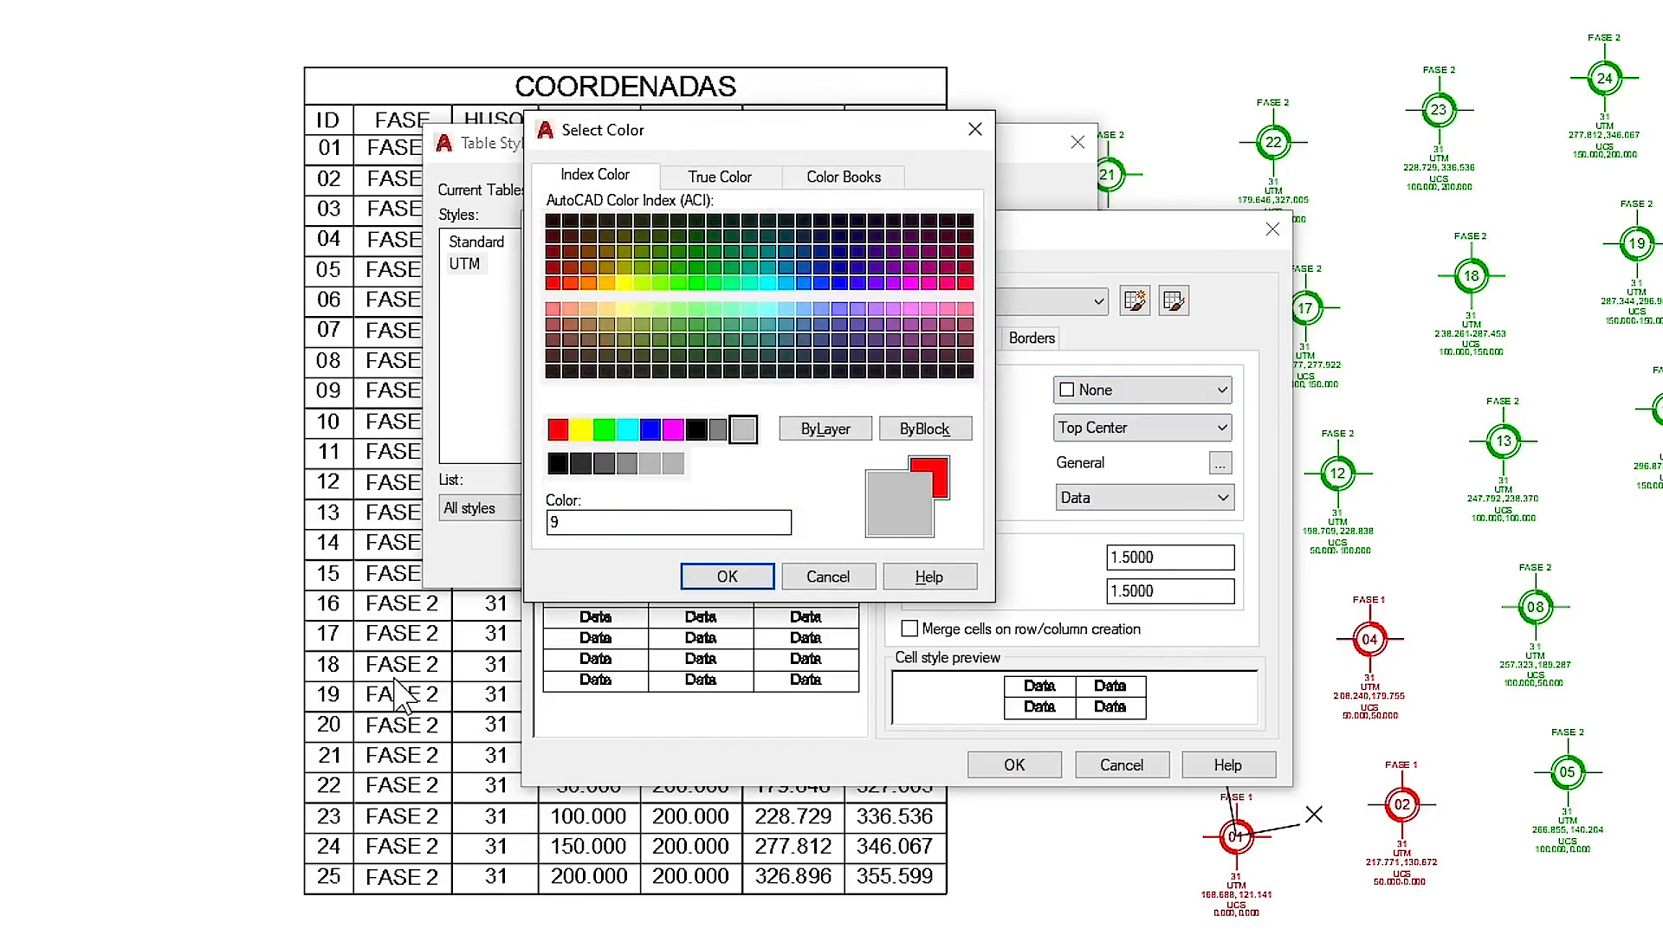
click(741, 577)
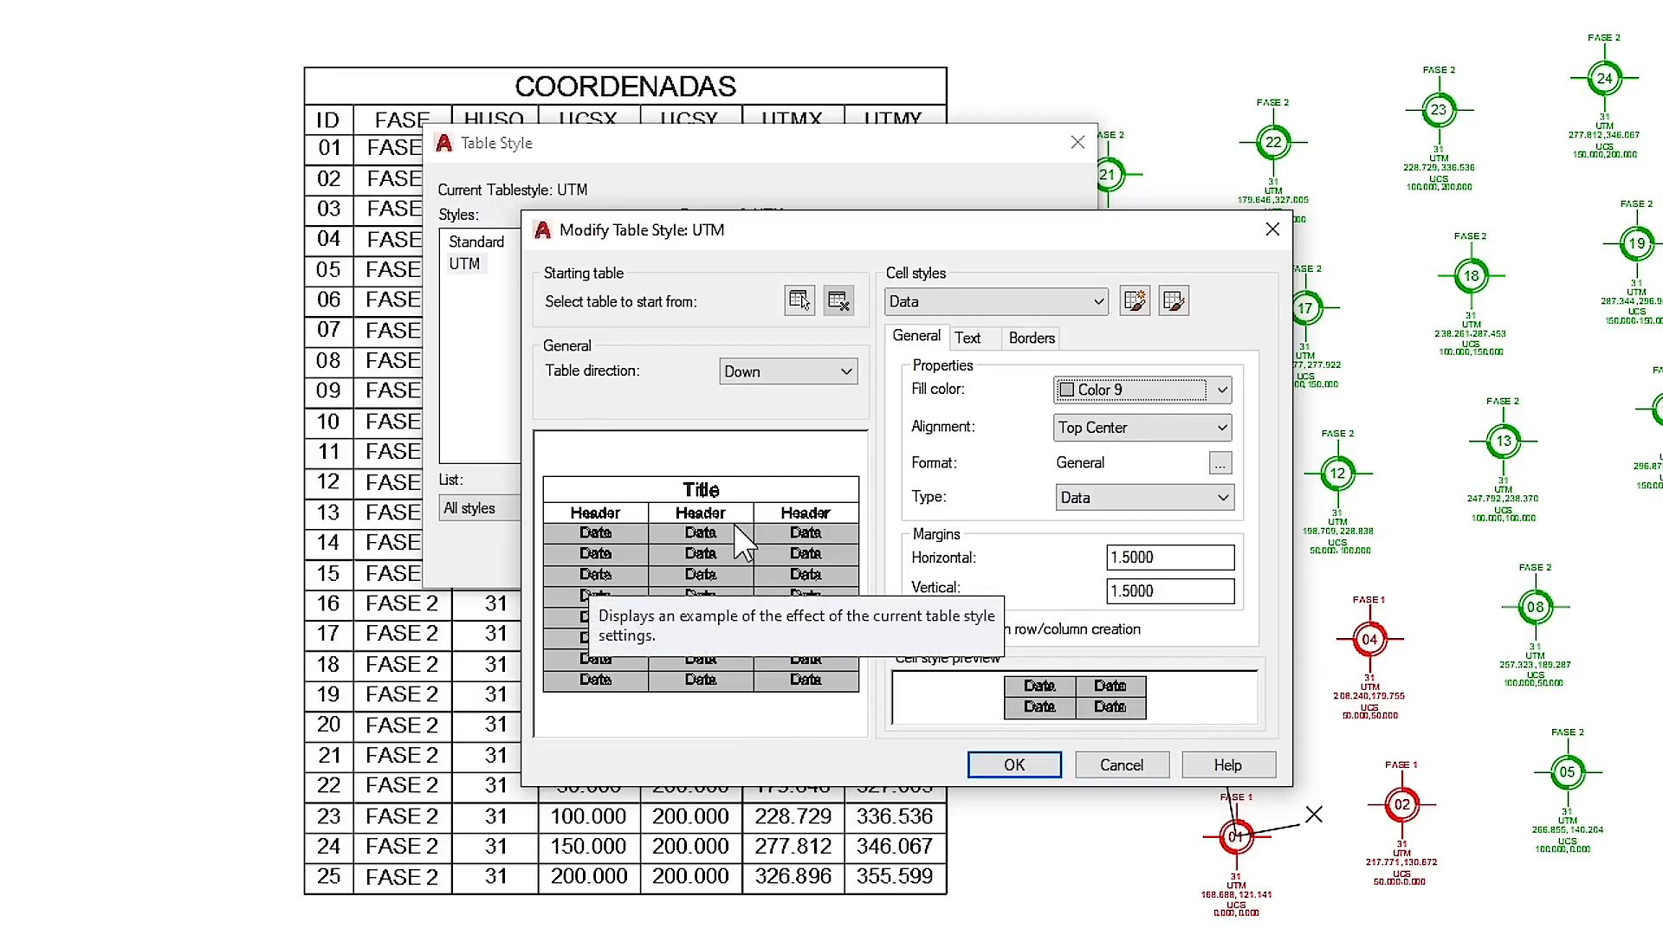
Step: Set the Data cell style's fill to the light grey true color 219,219,219
click(1189, 392)
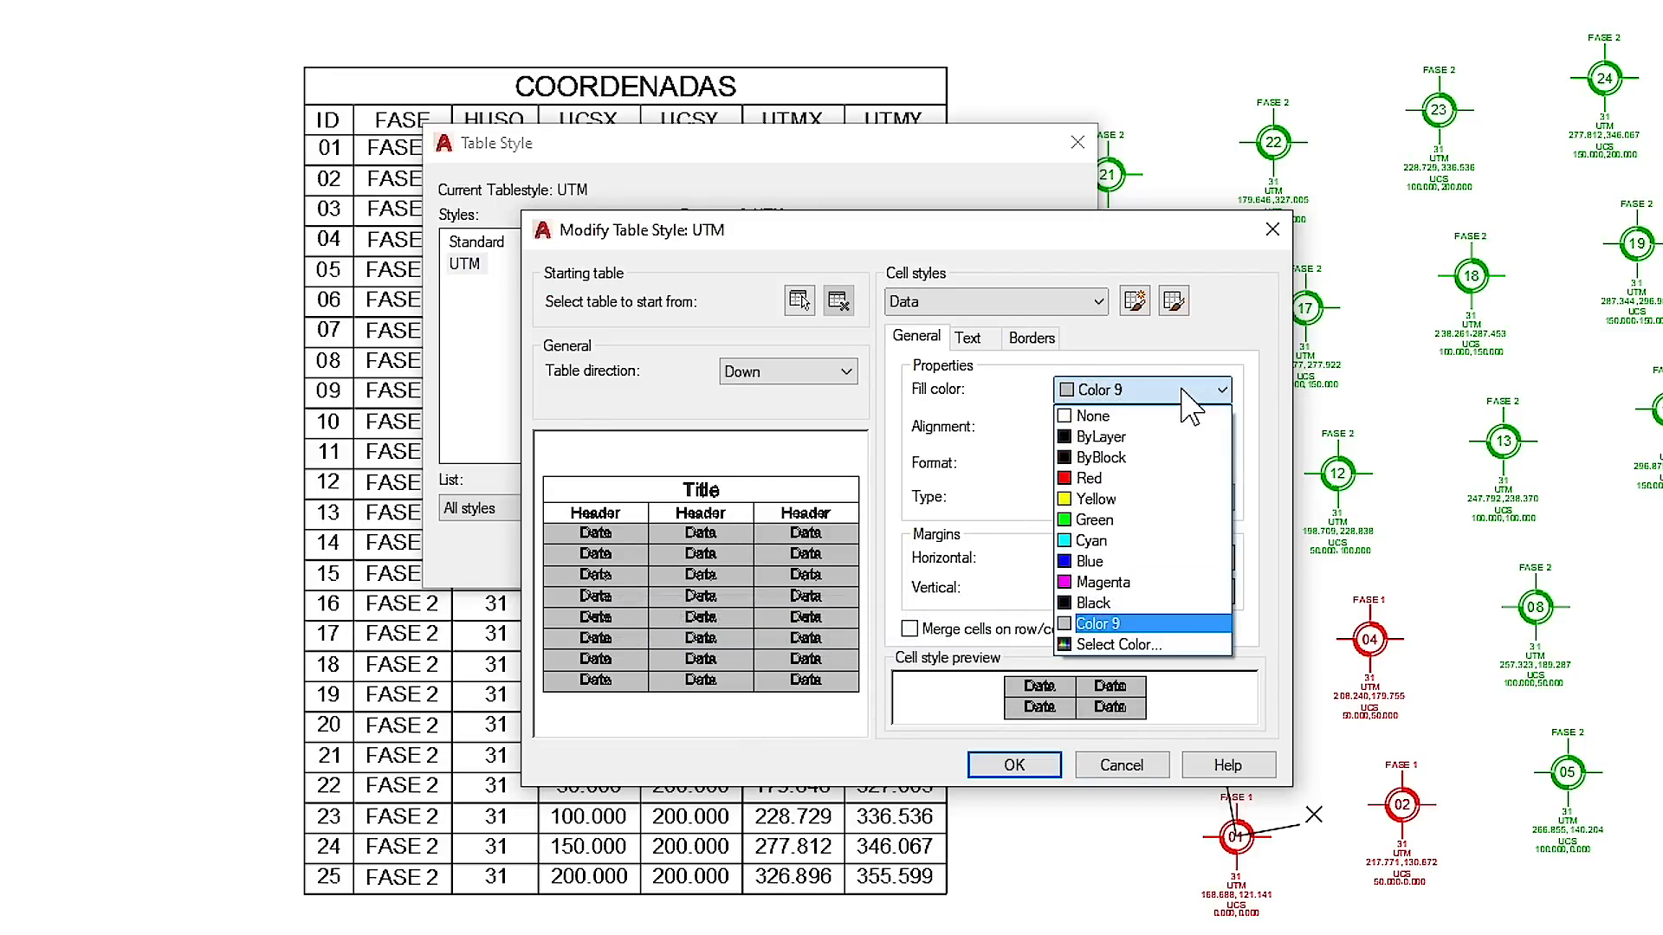
click(1119, 645)
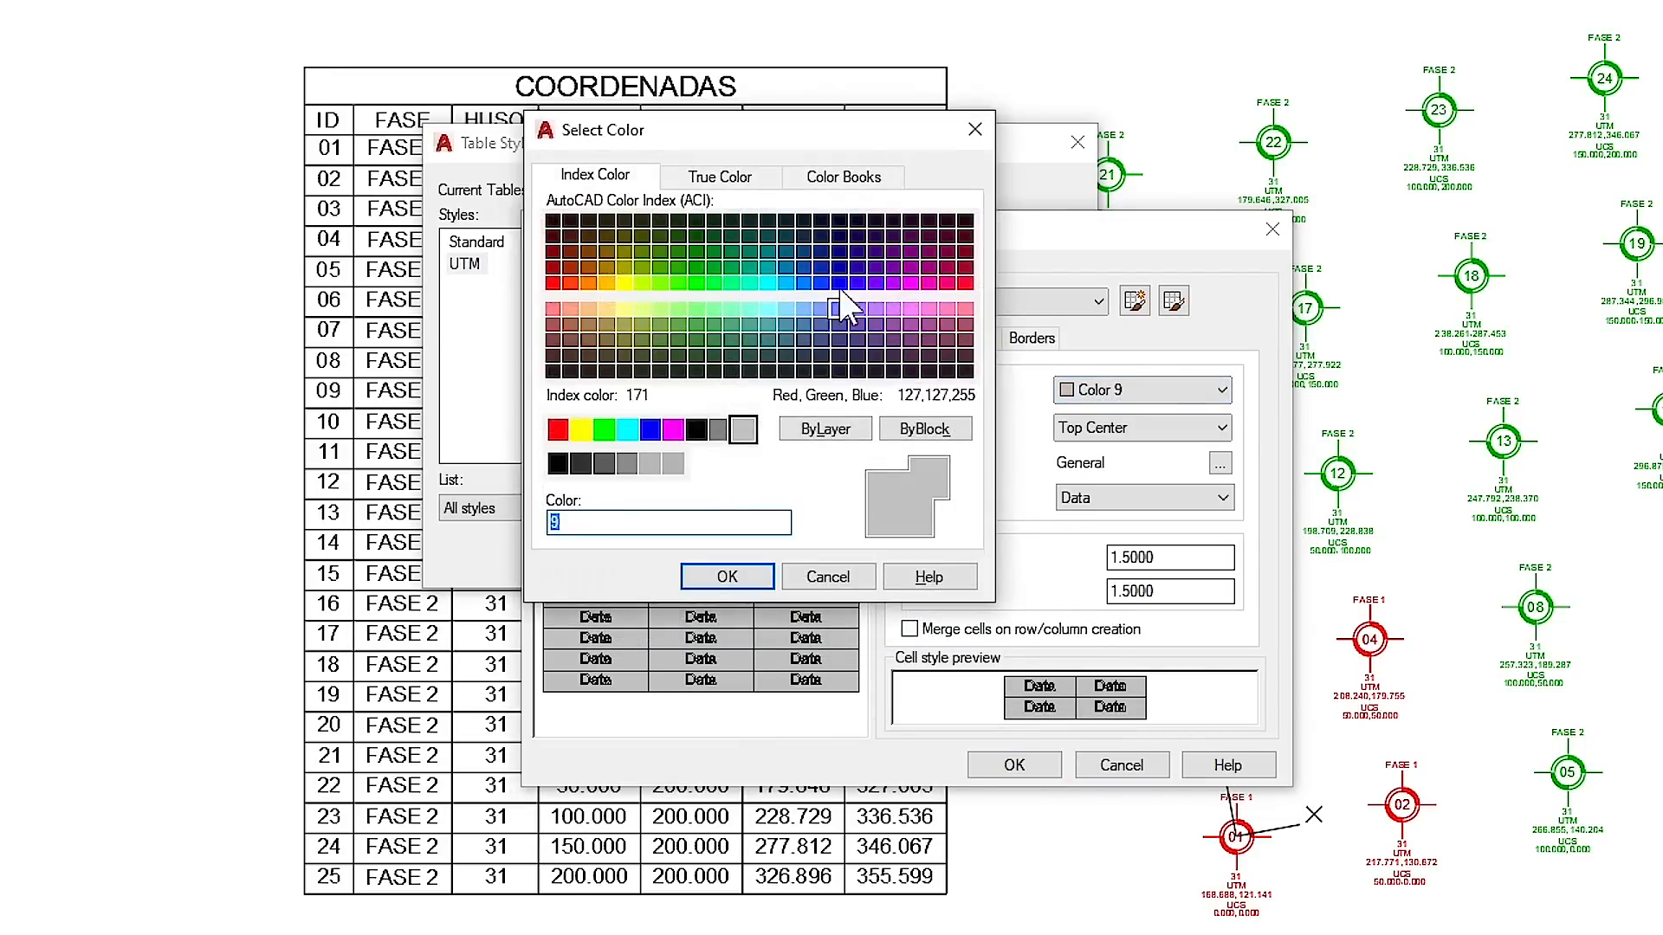
click(736, 187)
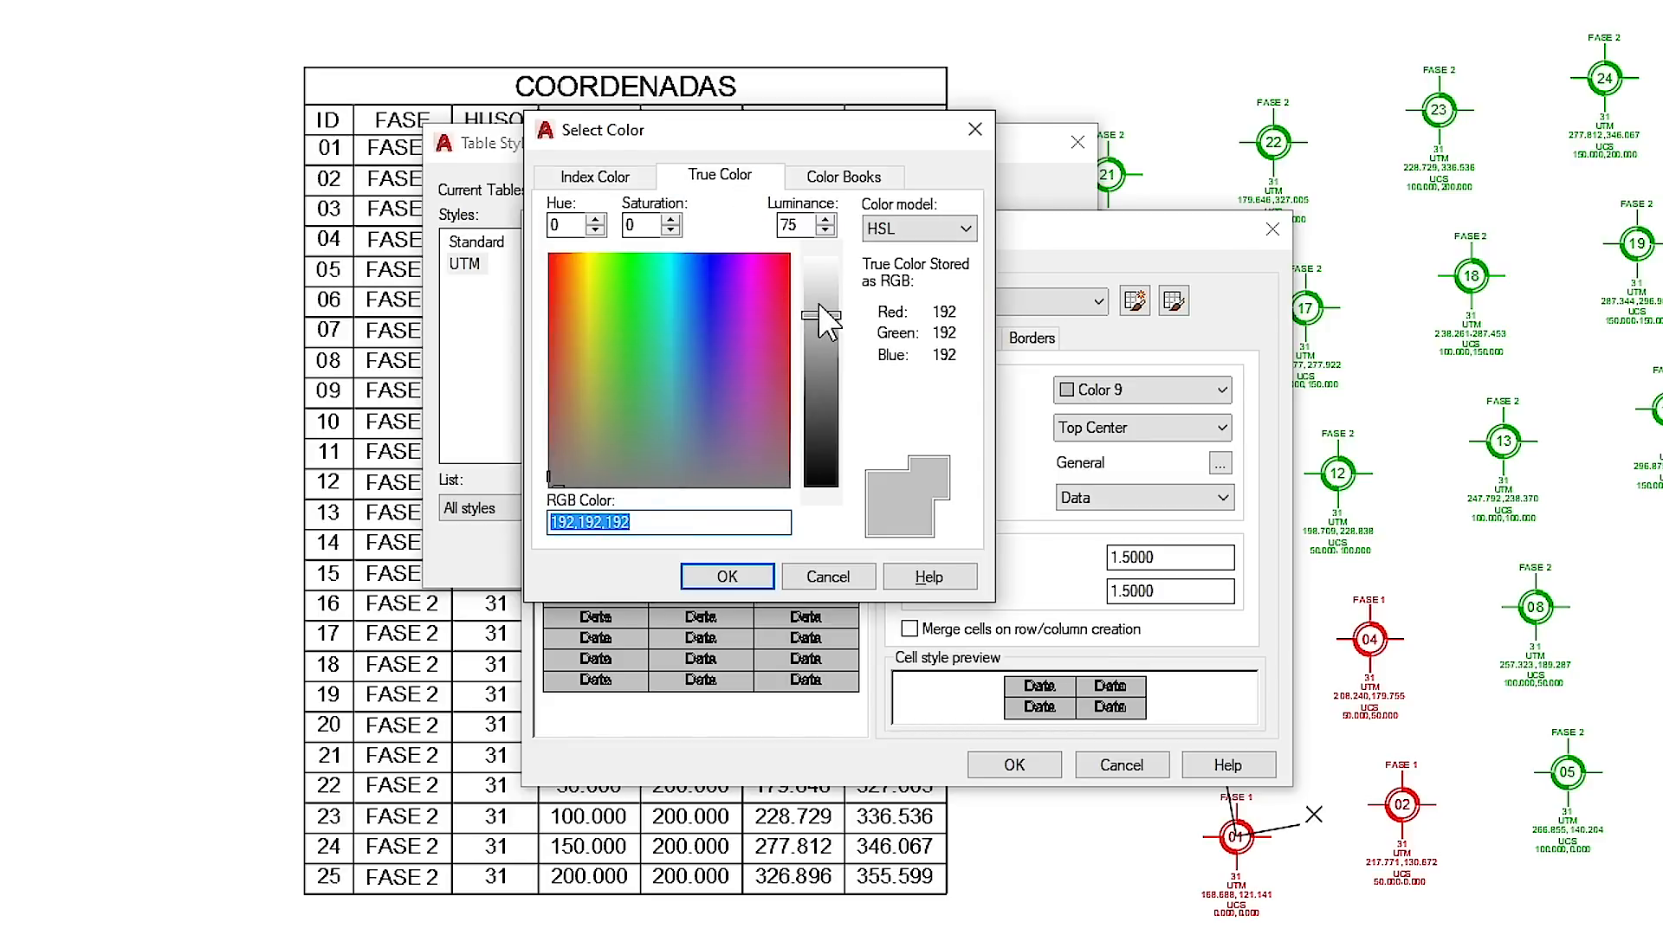
drag(820, 308, 825, 283)
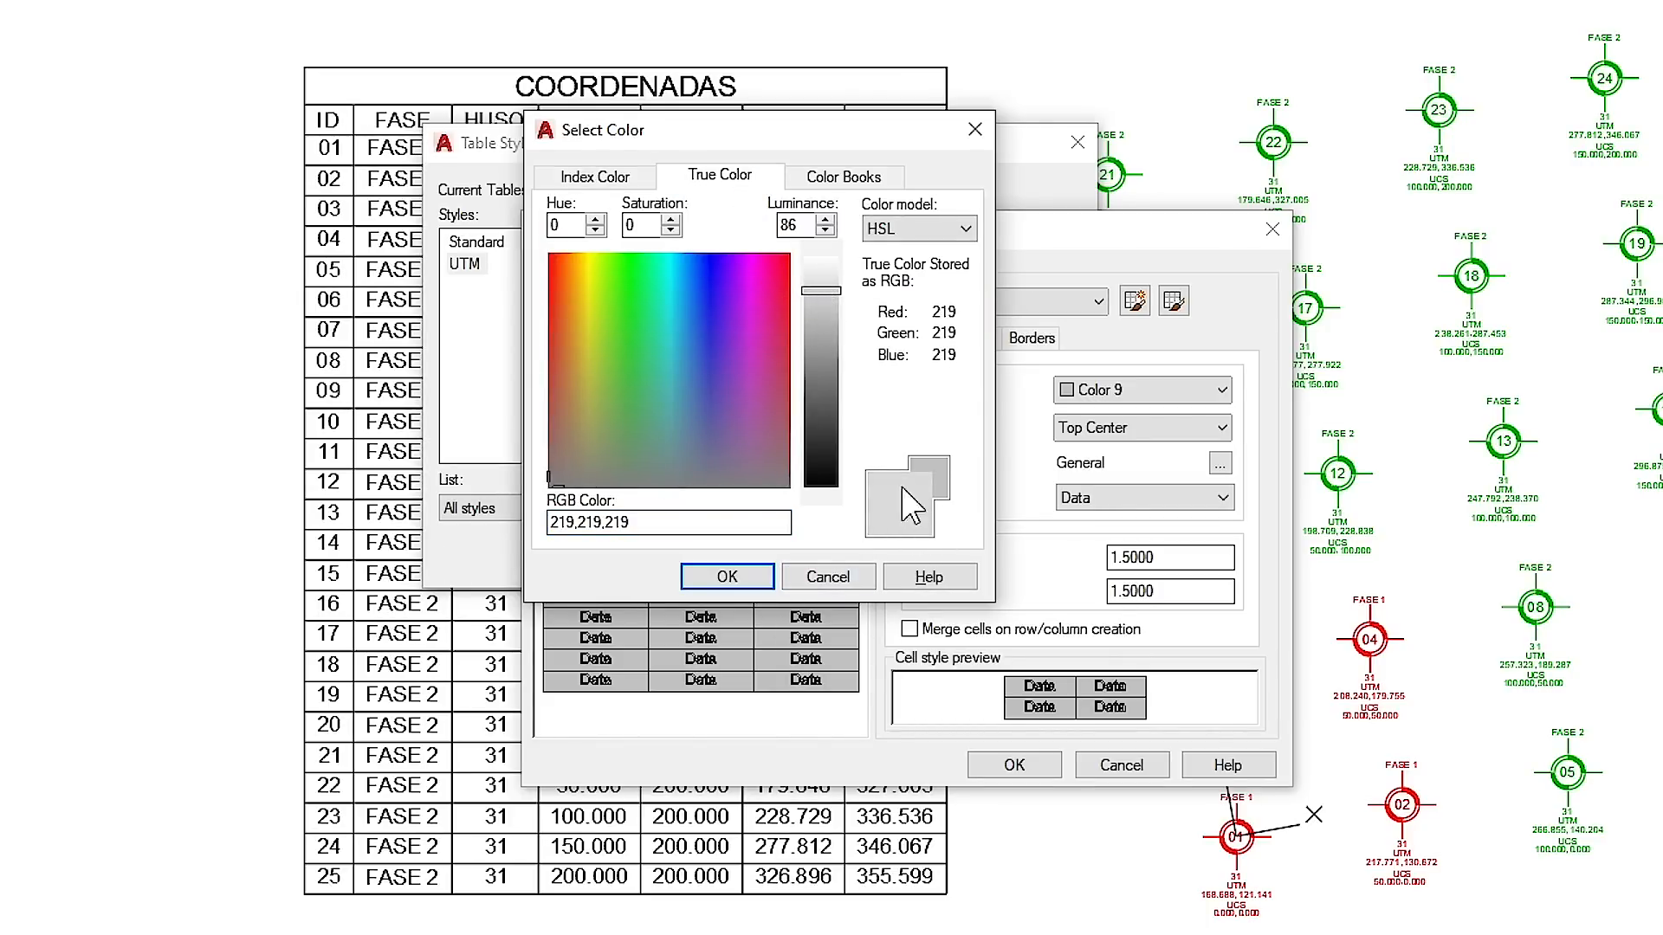
click(727, 577)
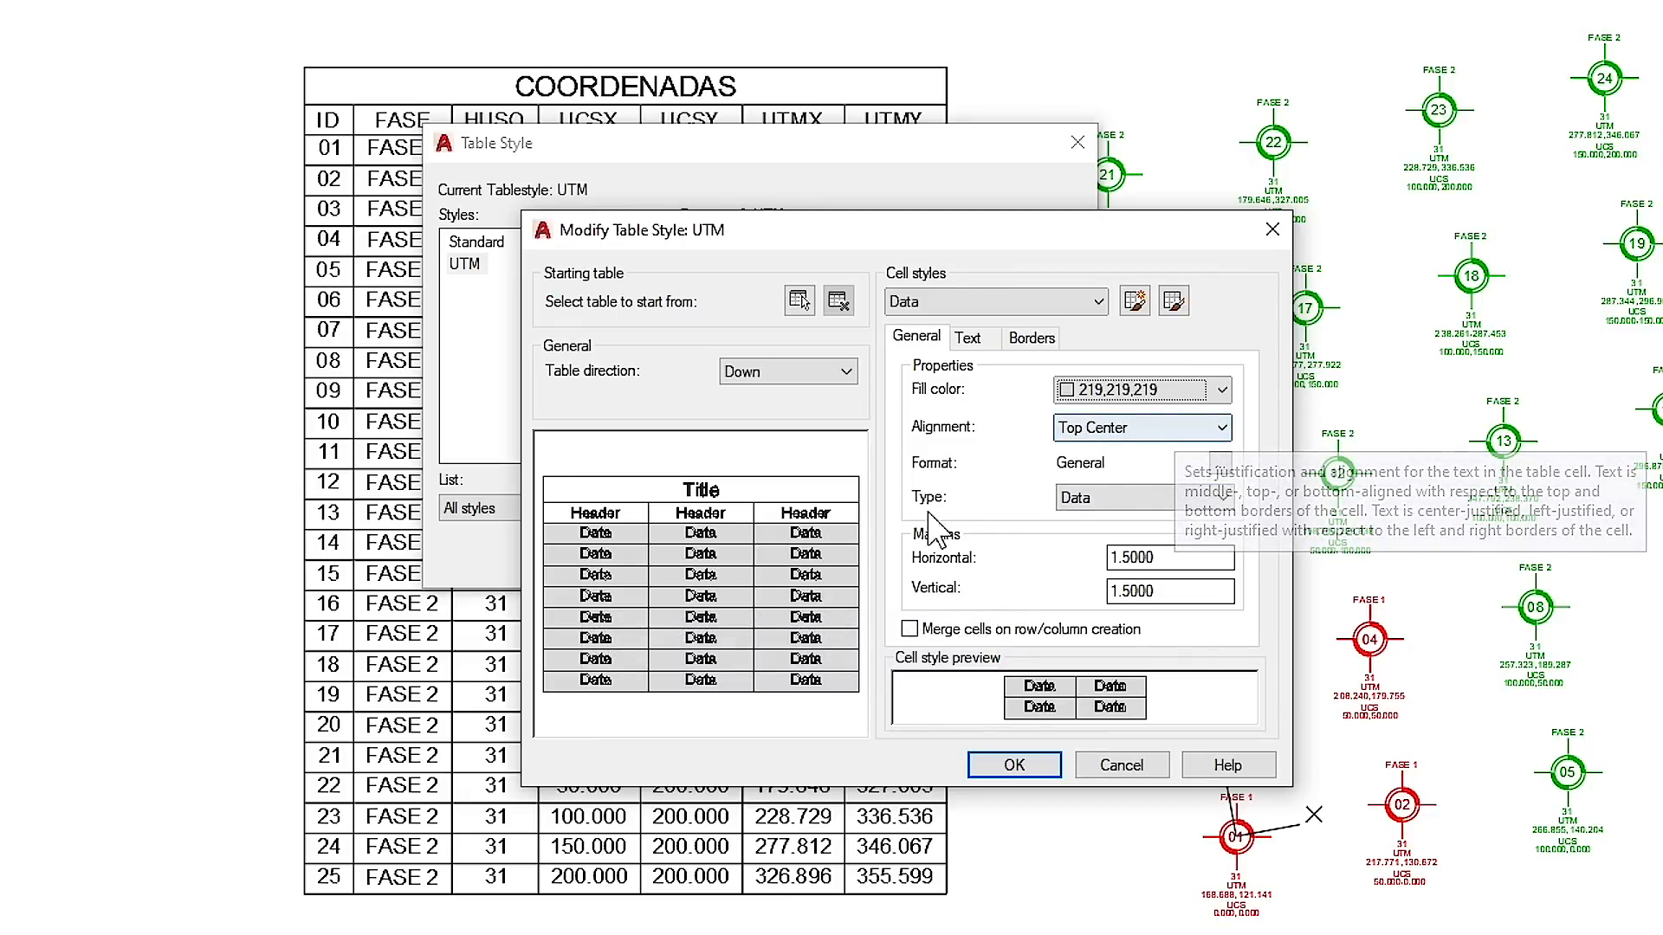
Step: Try Top Right and Top Left alignment for the Data cell style, and set it to Middle Center
click(1126, 427)
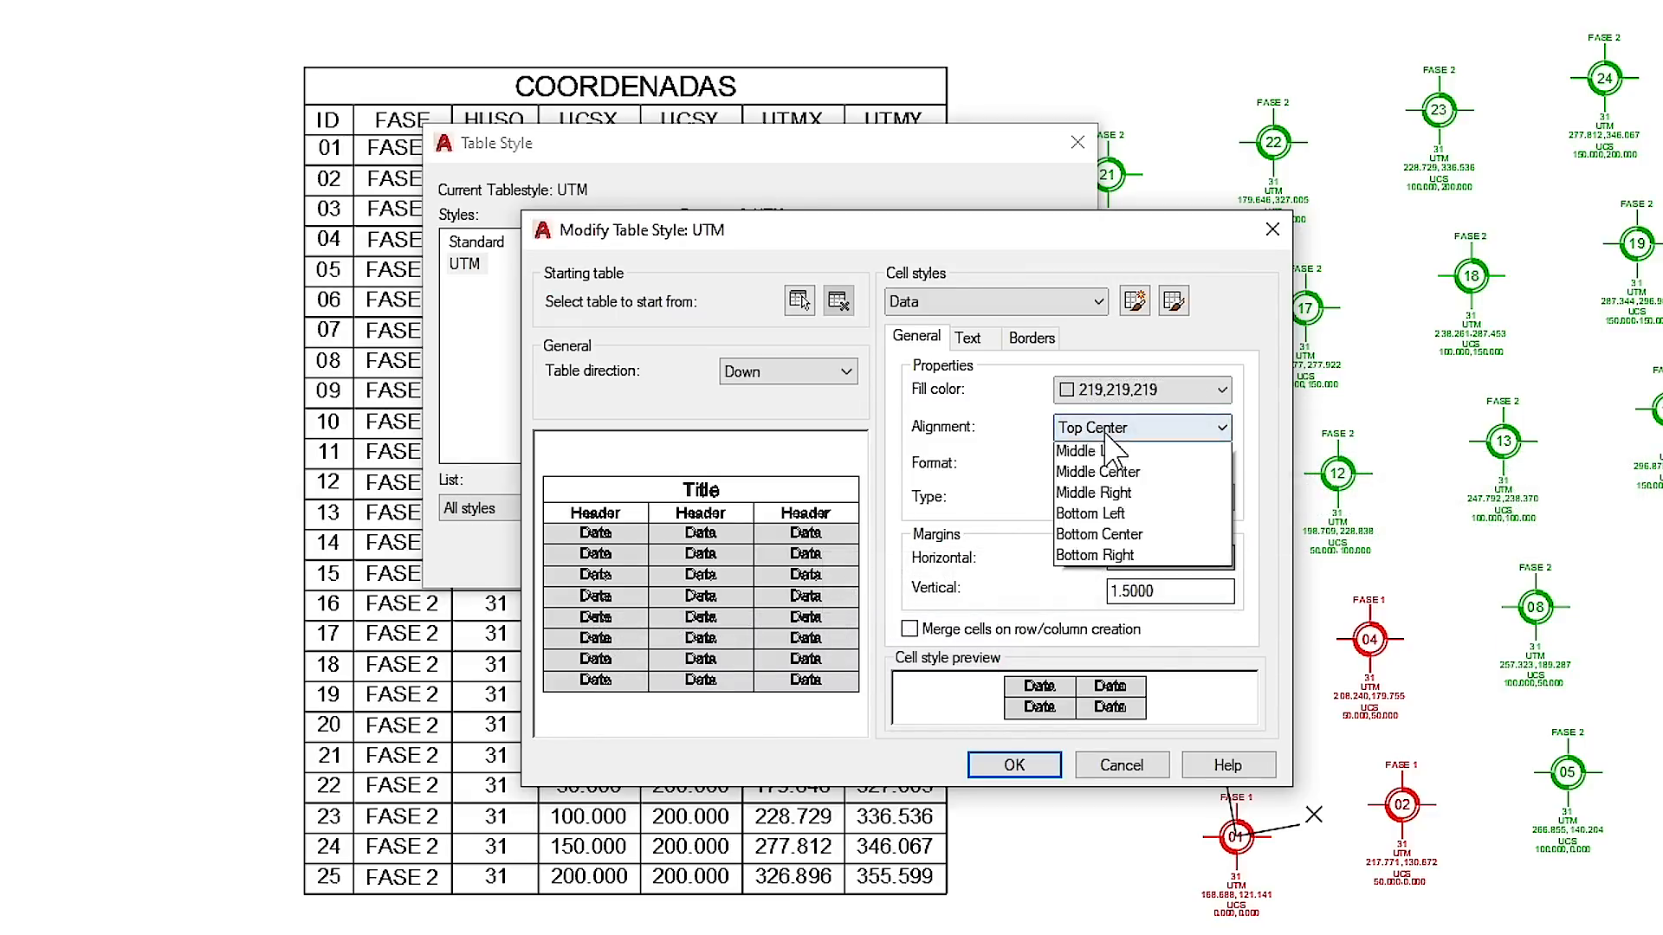
click(1097, 497)
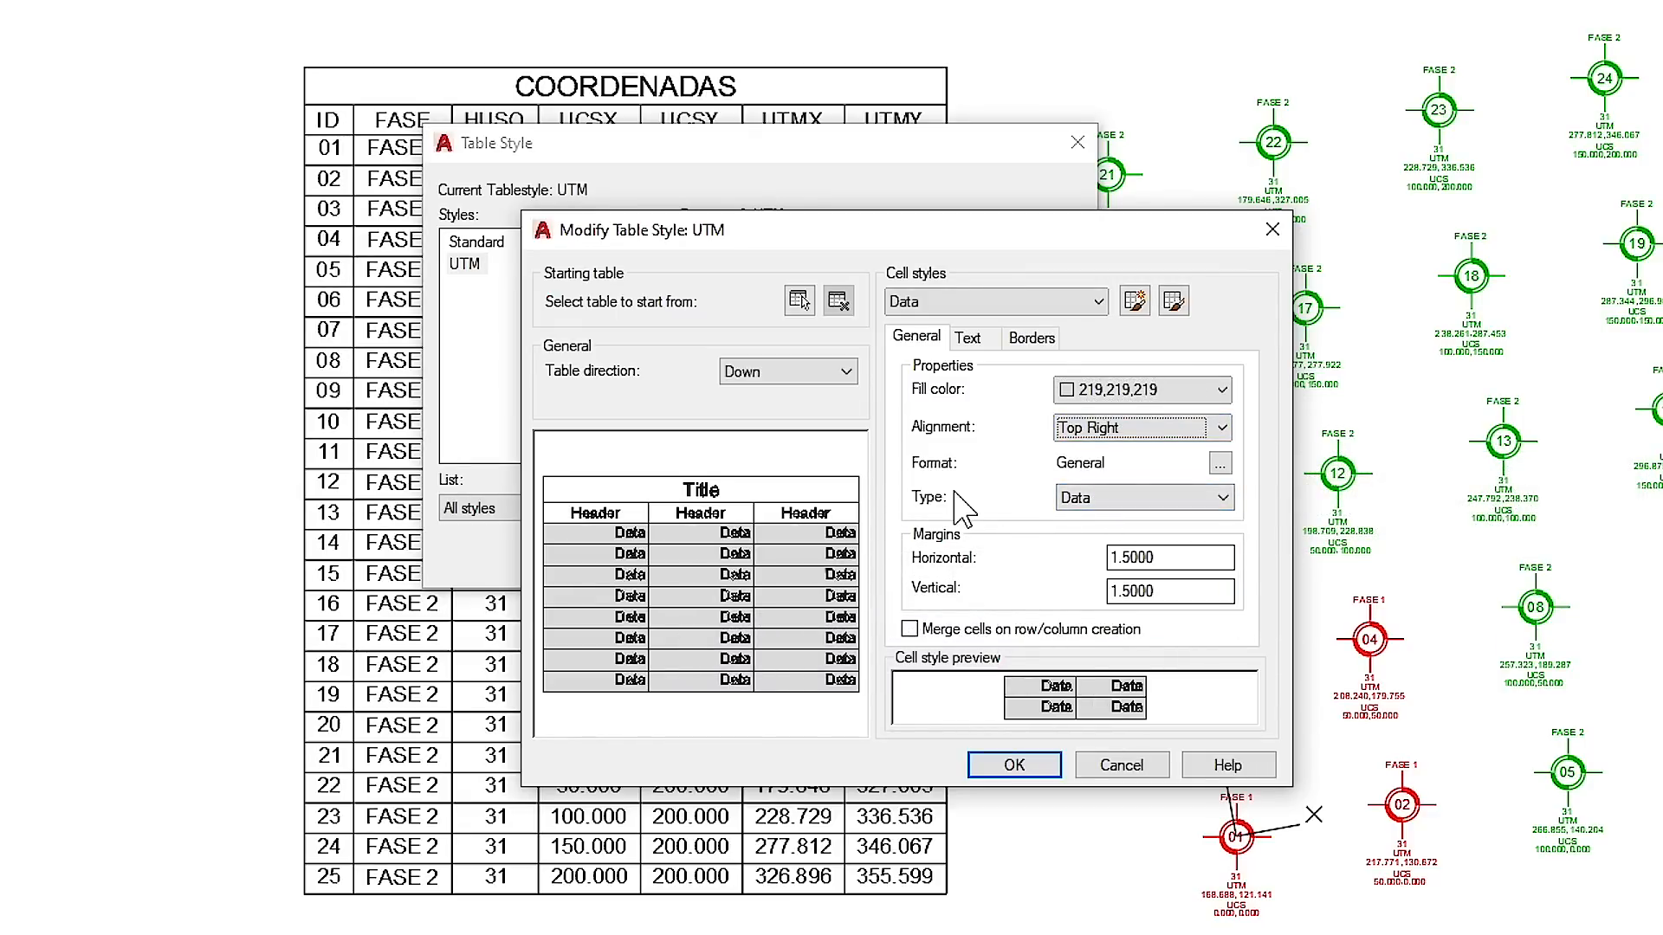
click(1126, 427)
click(1100, 450)
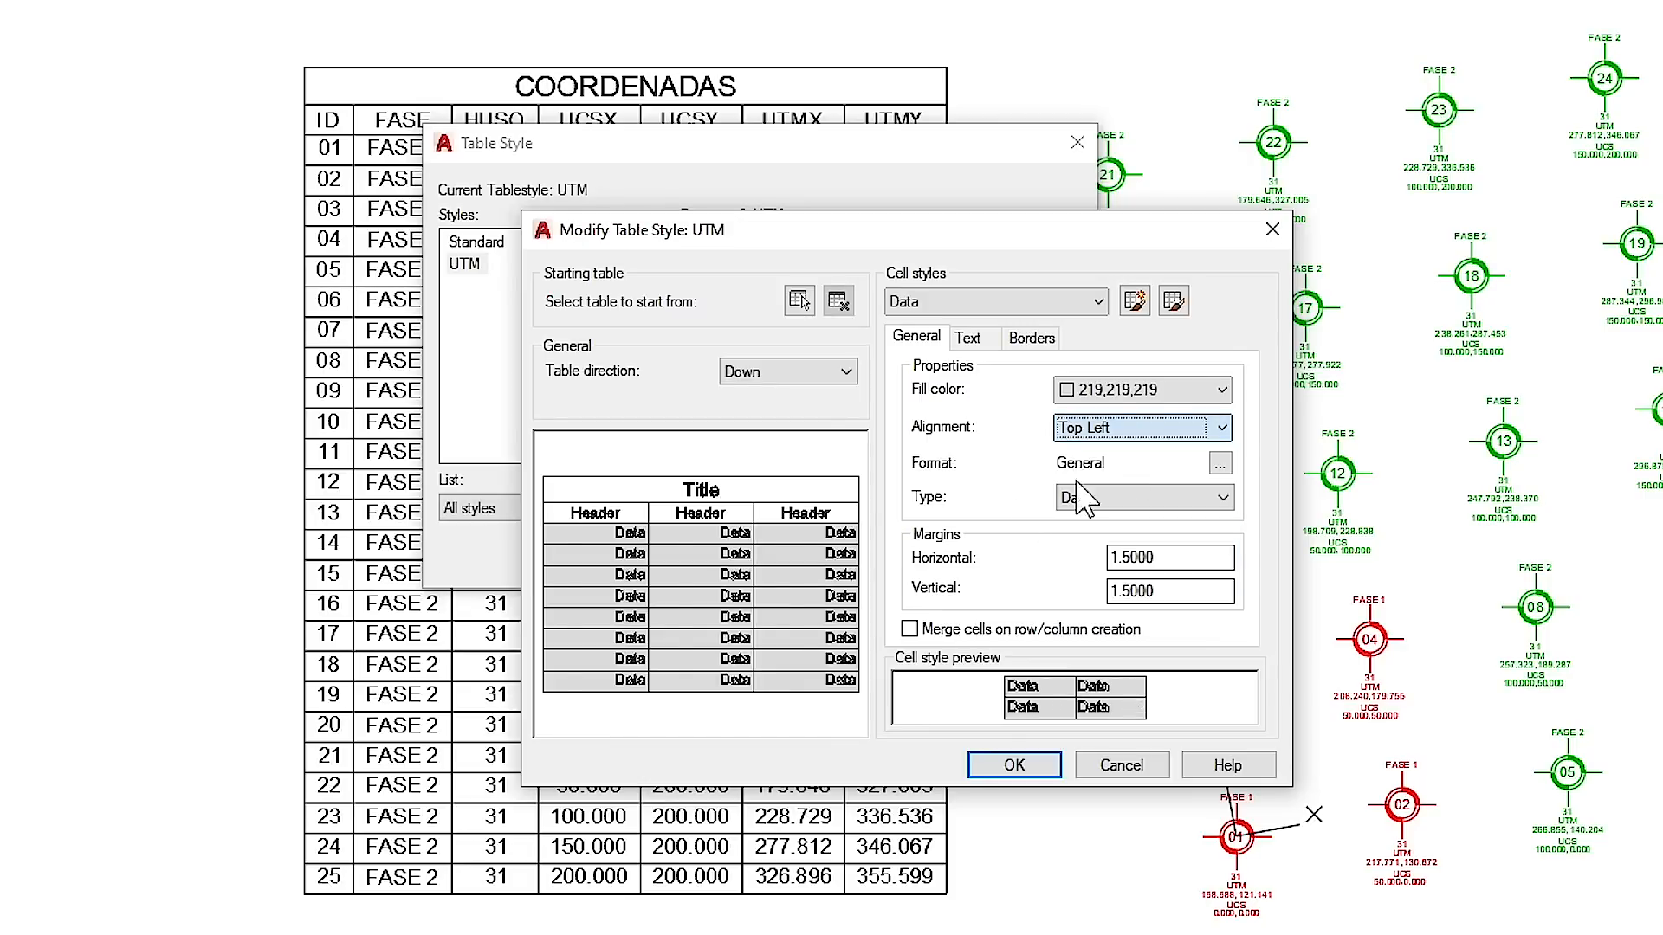
click(1149, 433)
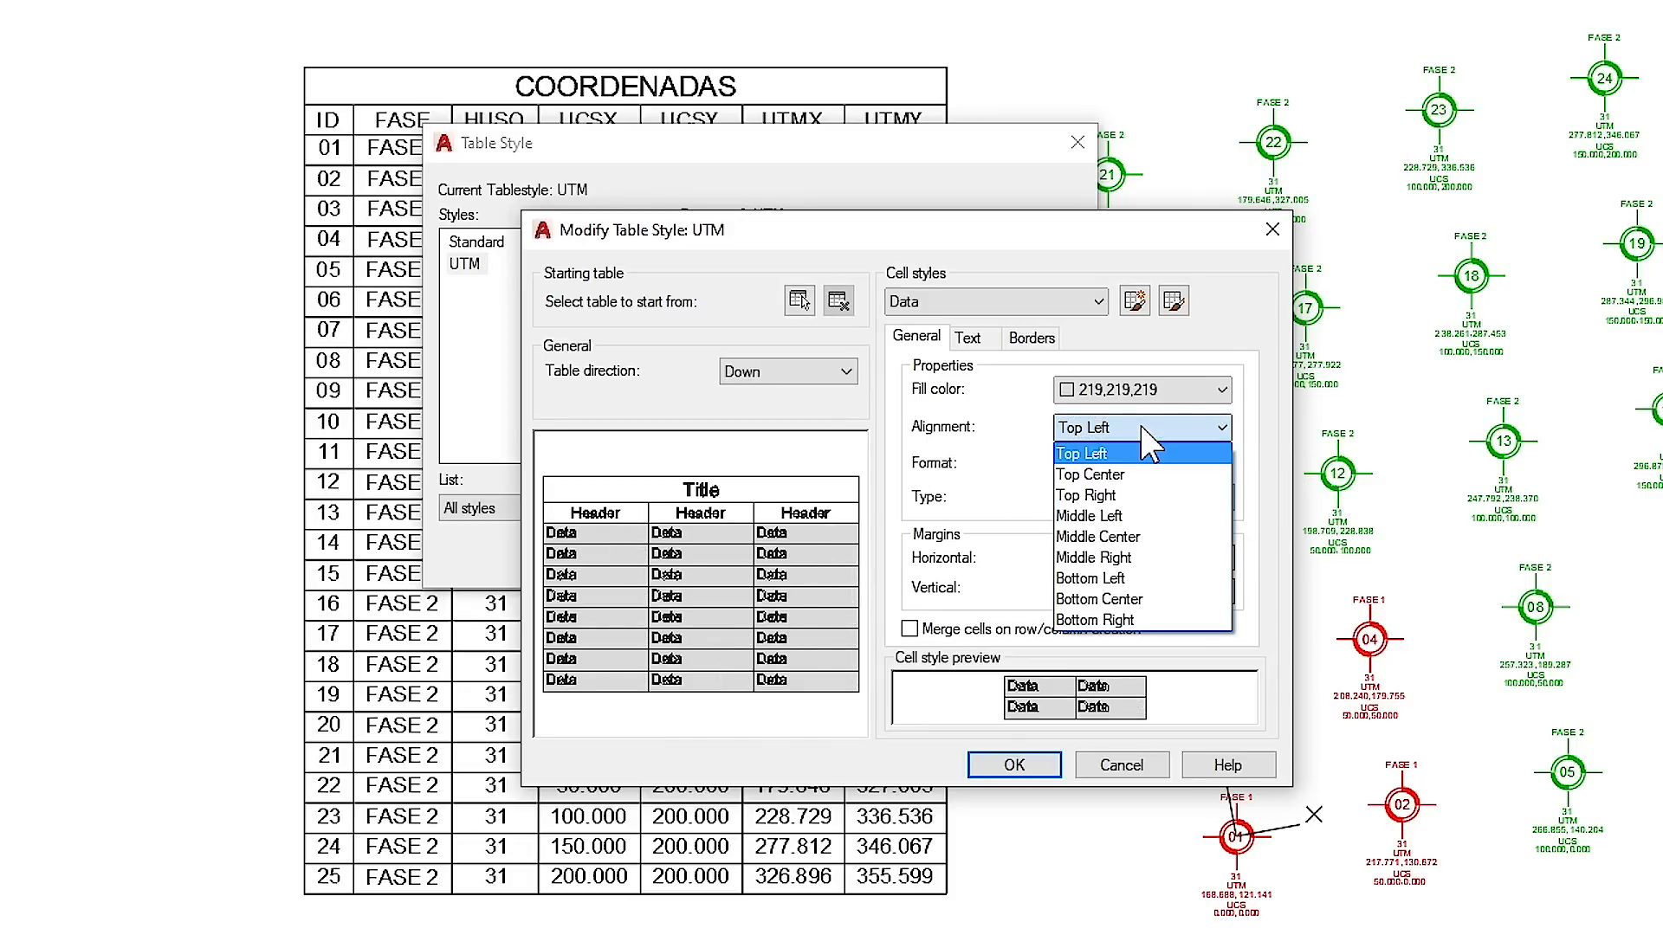
click(1153, 538)
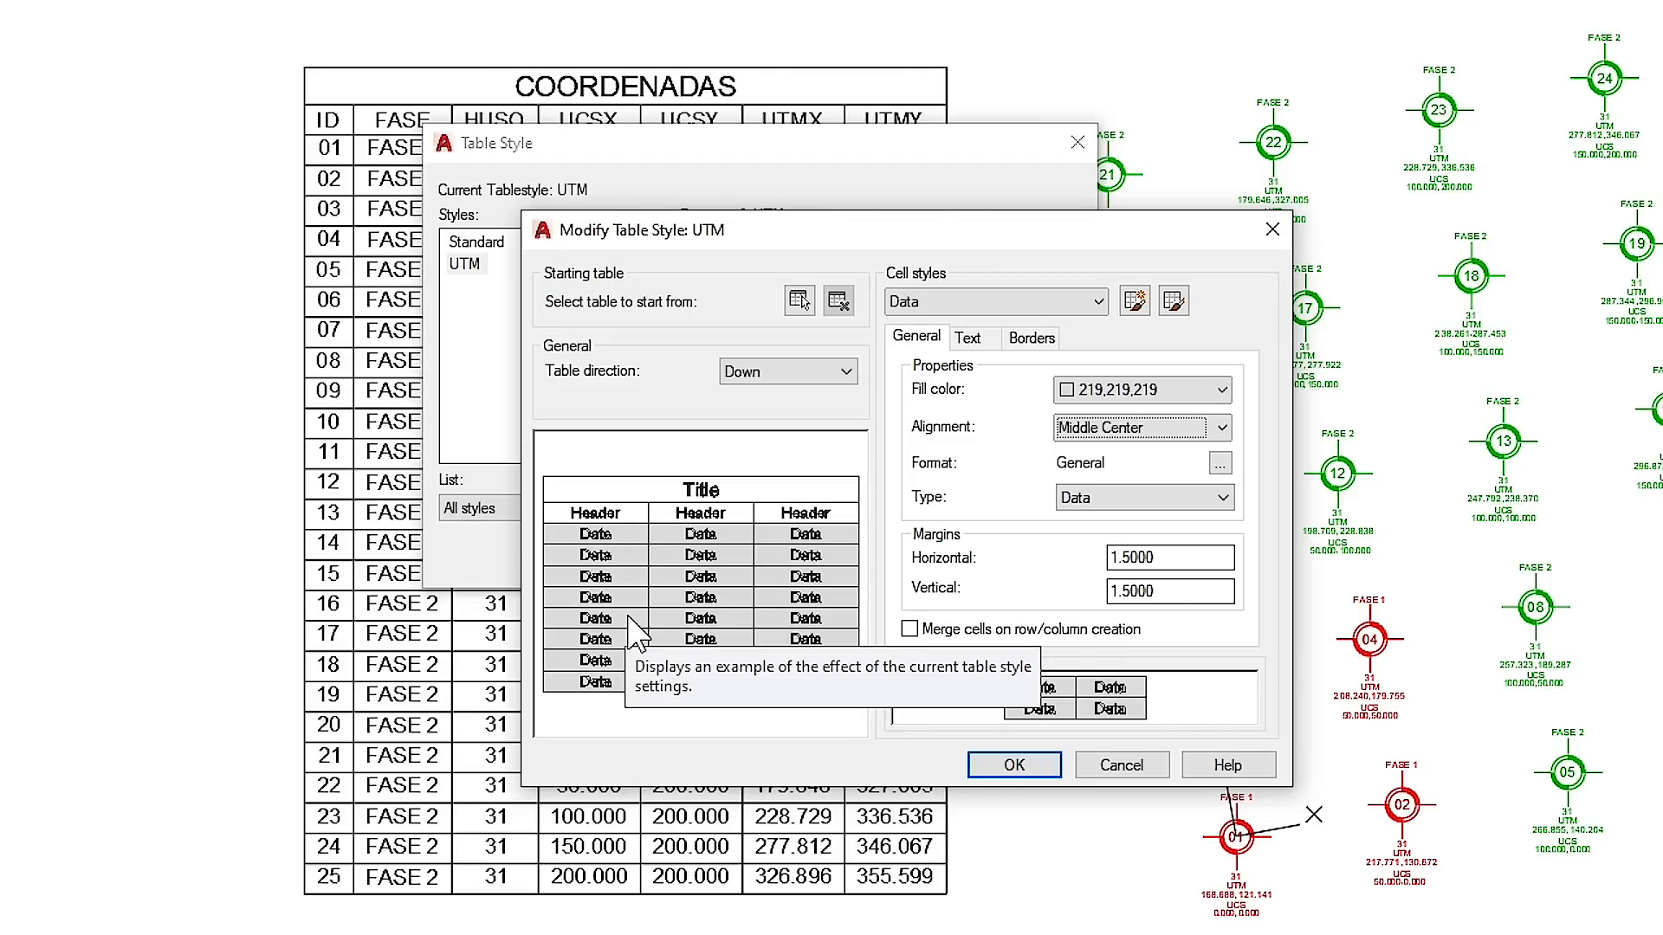
Step: Open the Data cell style's format settings and preview the Decimal Number, Currency, Percentage, Text and Whole Number data types
click(1219, 464)
click(639, 256)
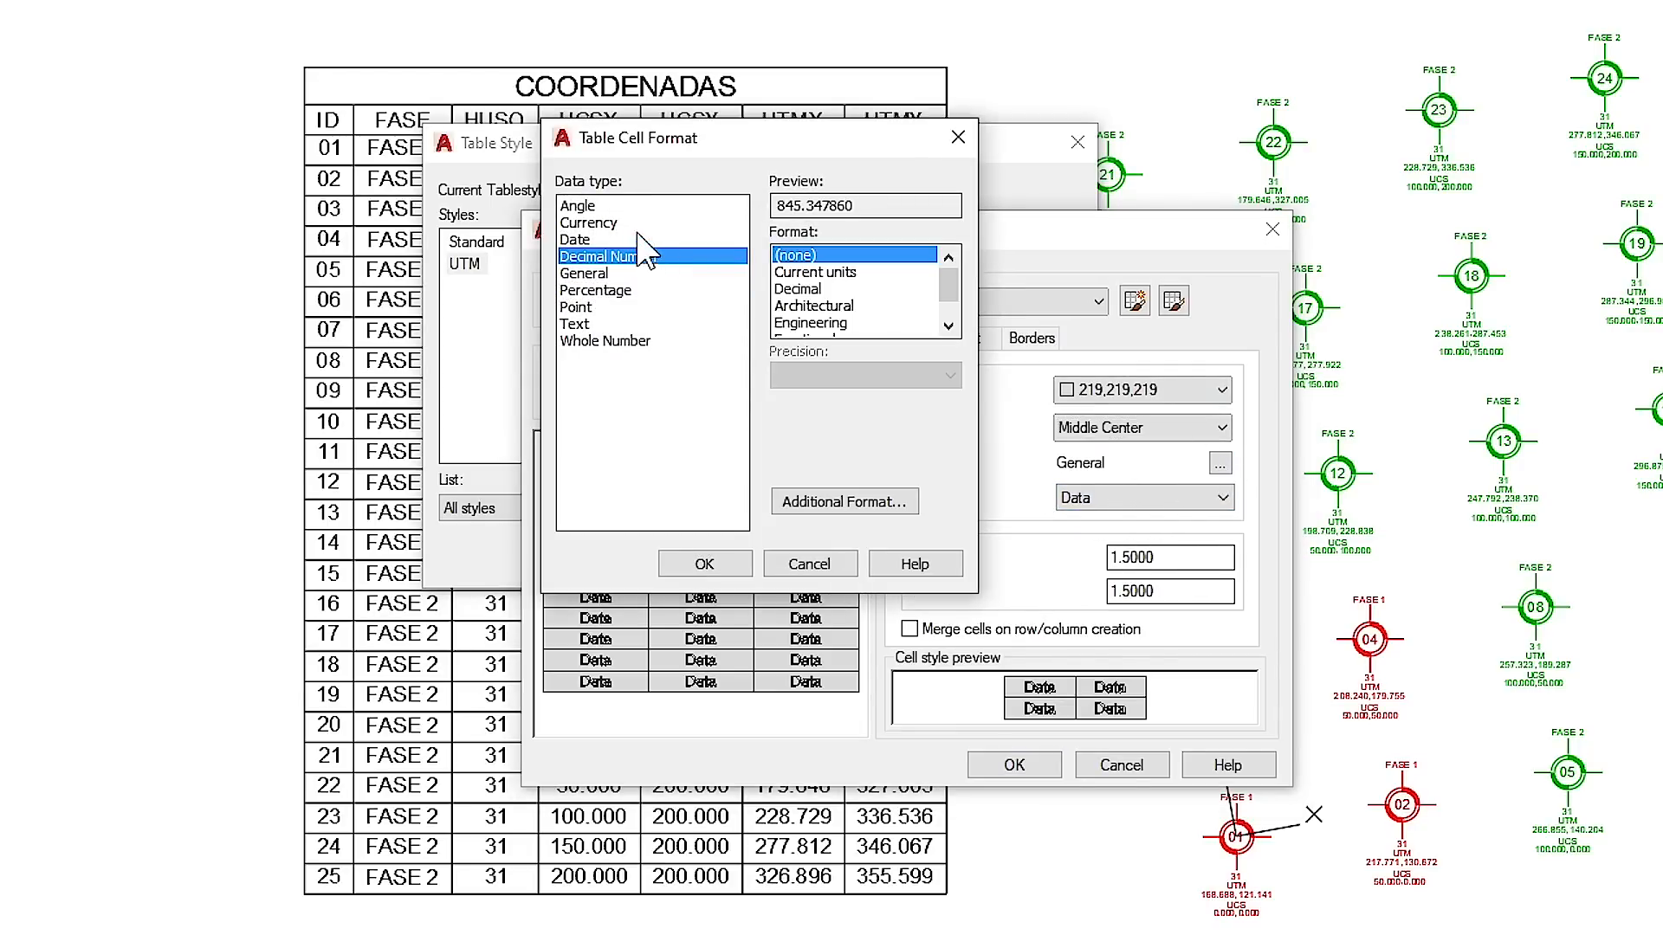
click(619, 222)
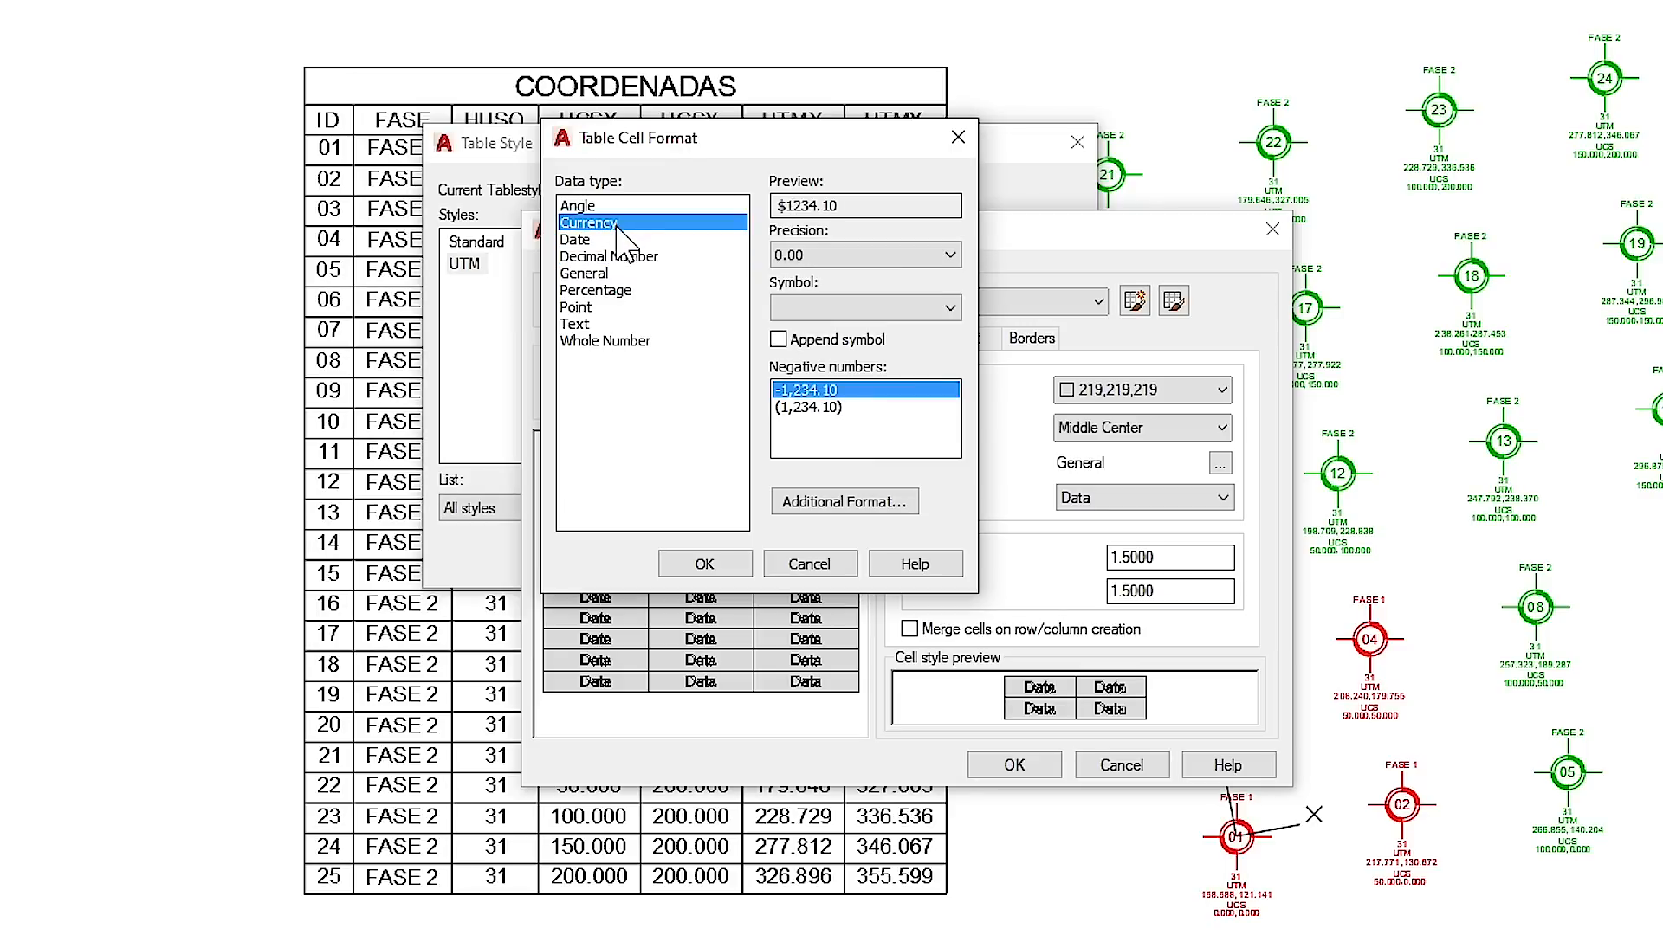
click(594, 291)
click(588, 325)
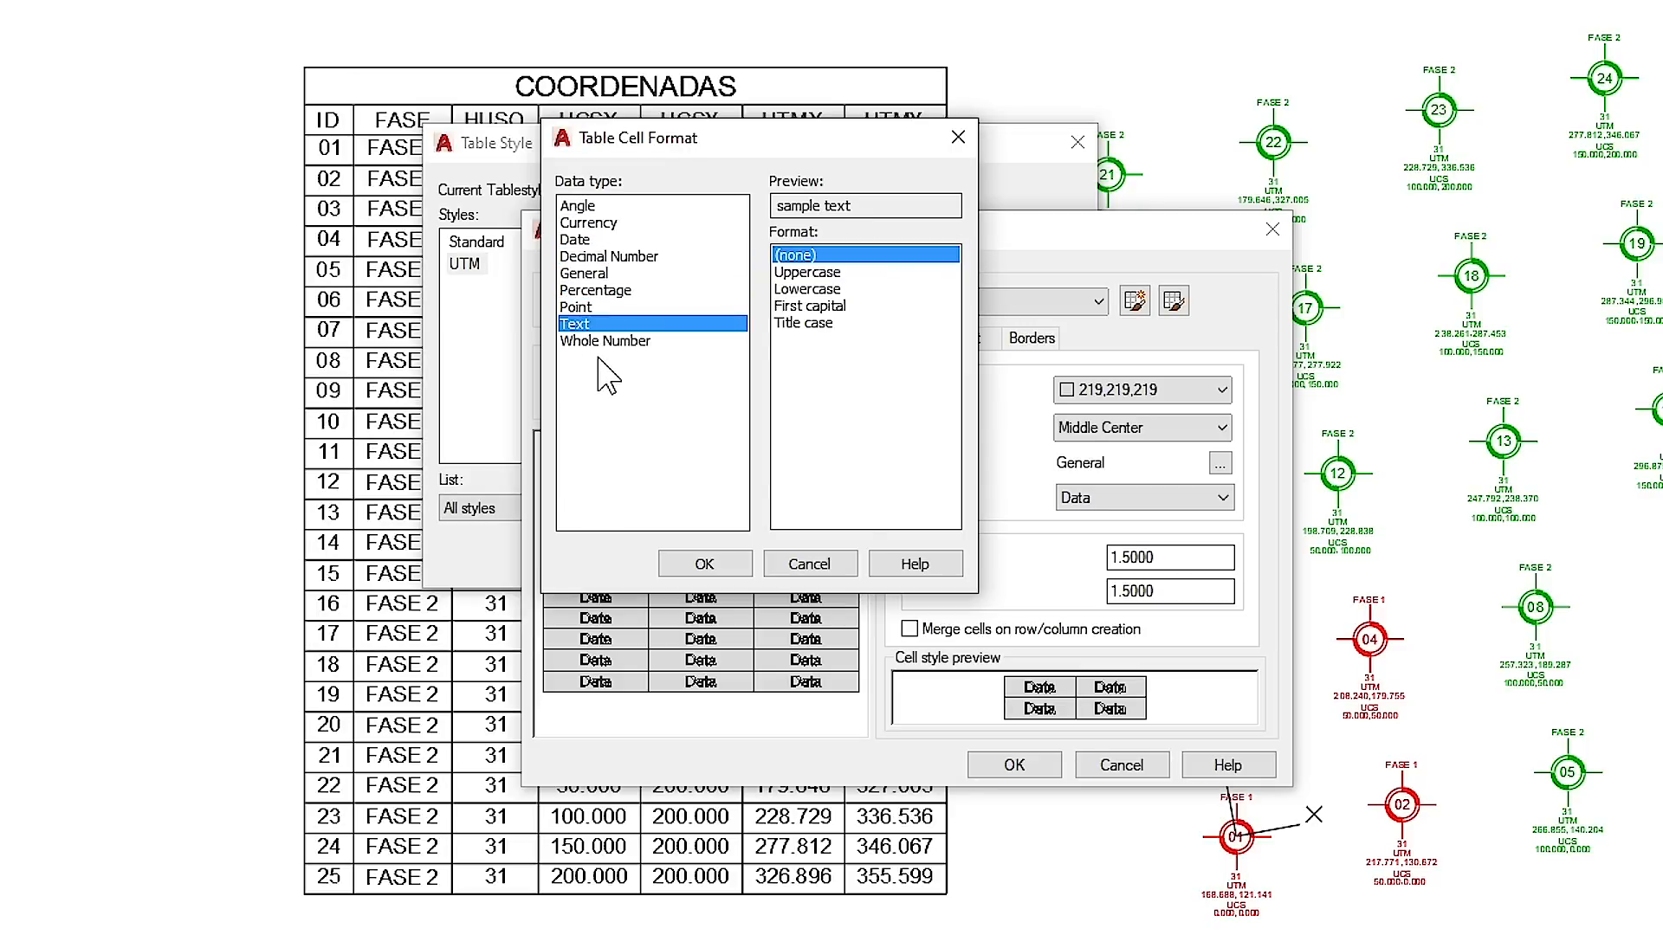
click(606, 341)
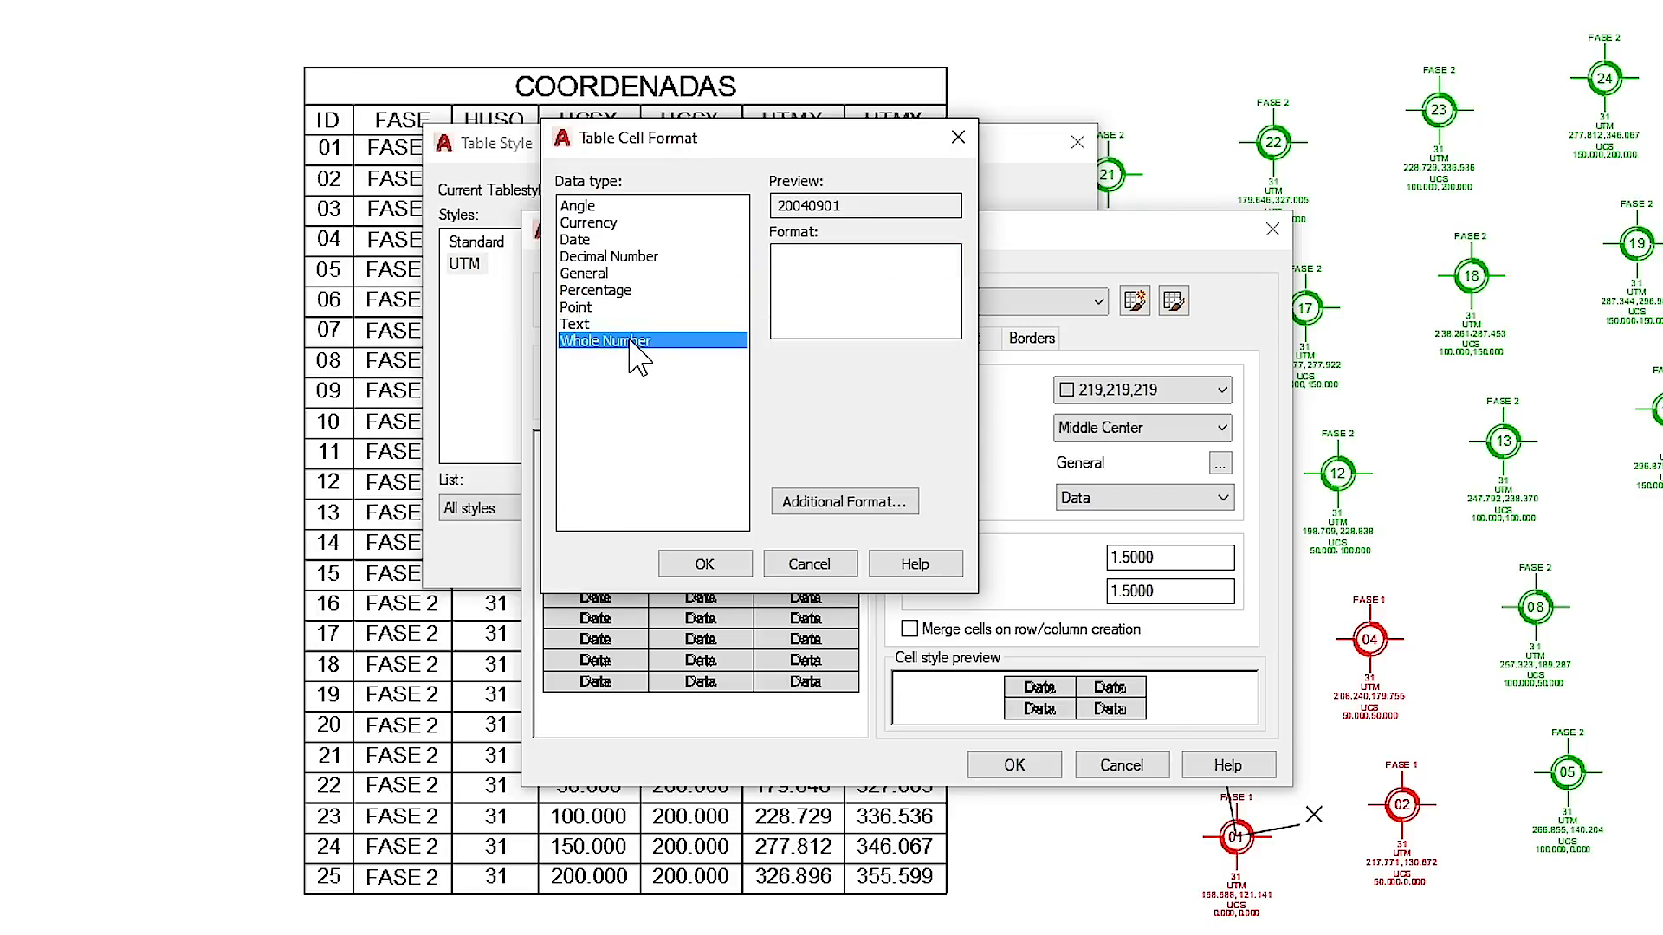
Step: Set the Data cell style's format to Decimal Number with Decimal format and 0.00 precision
click(620, 257)
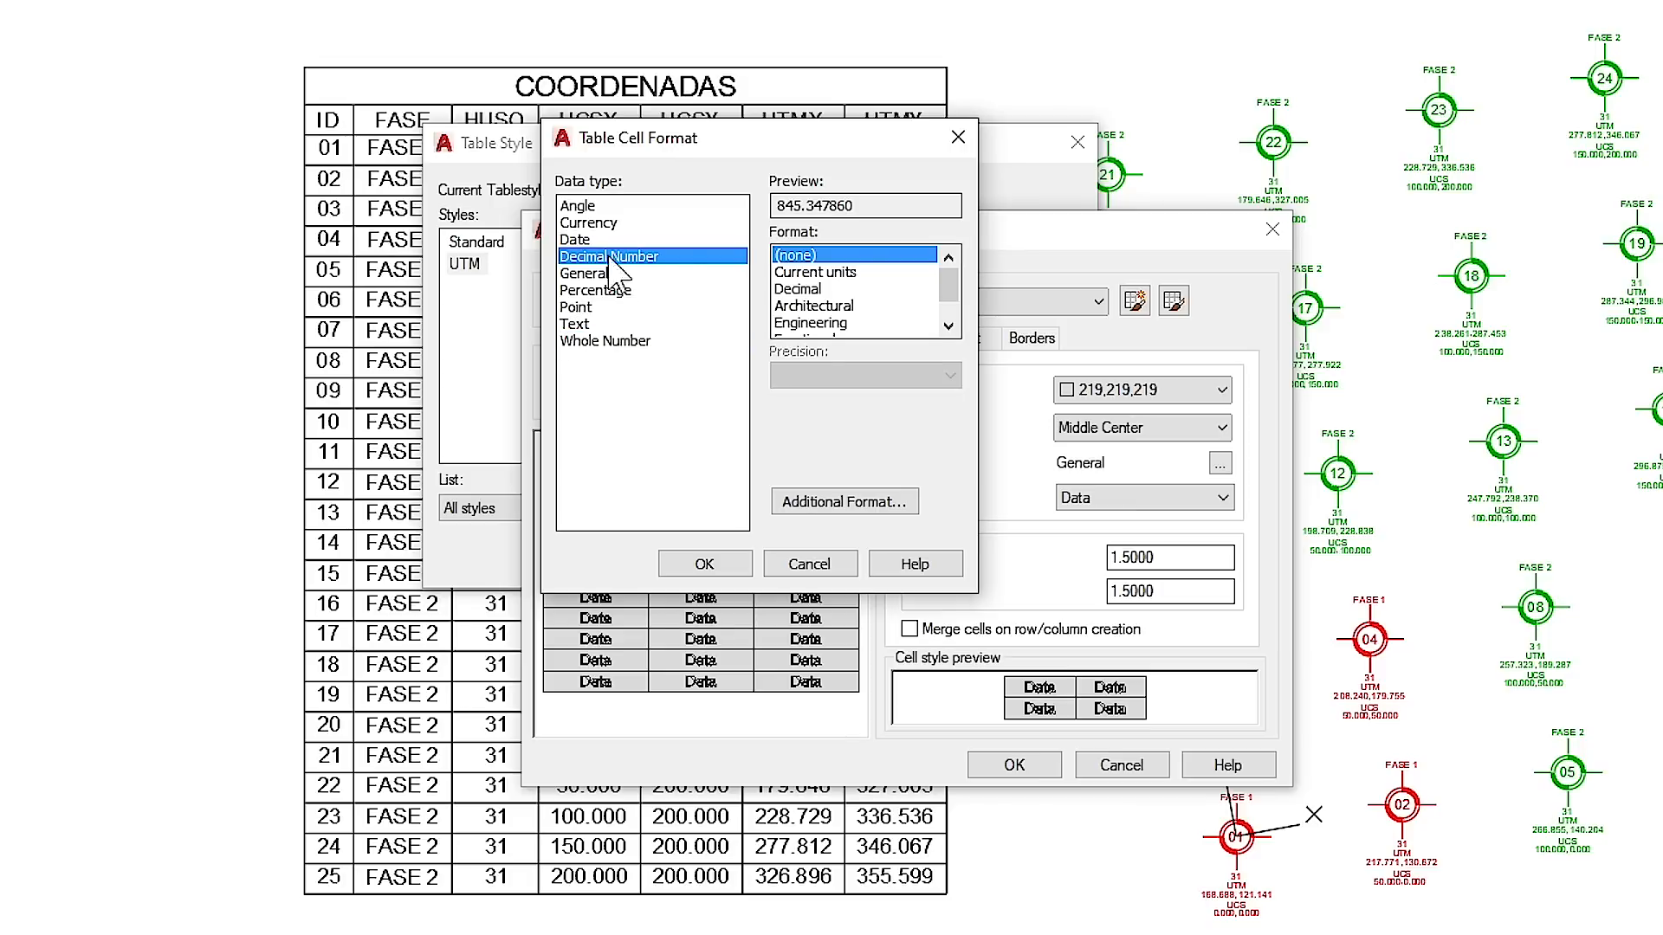
click(807, 290)
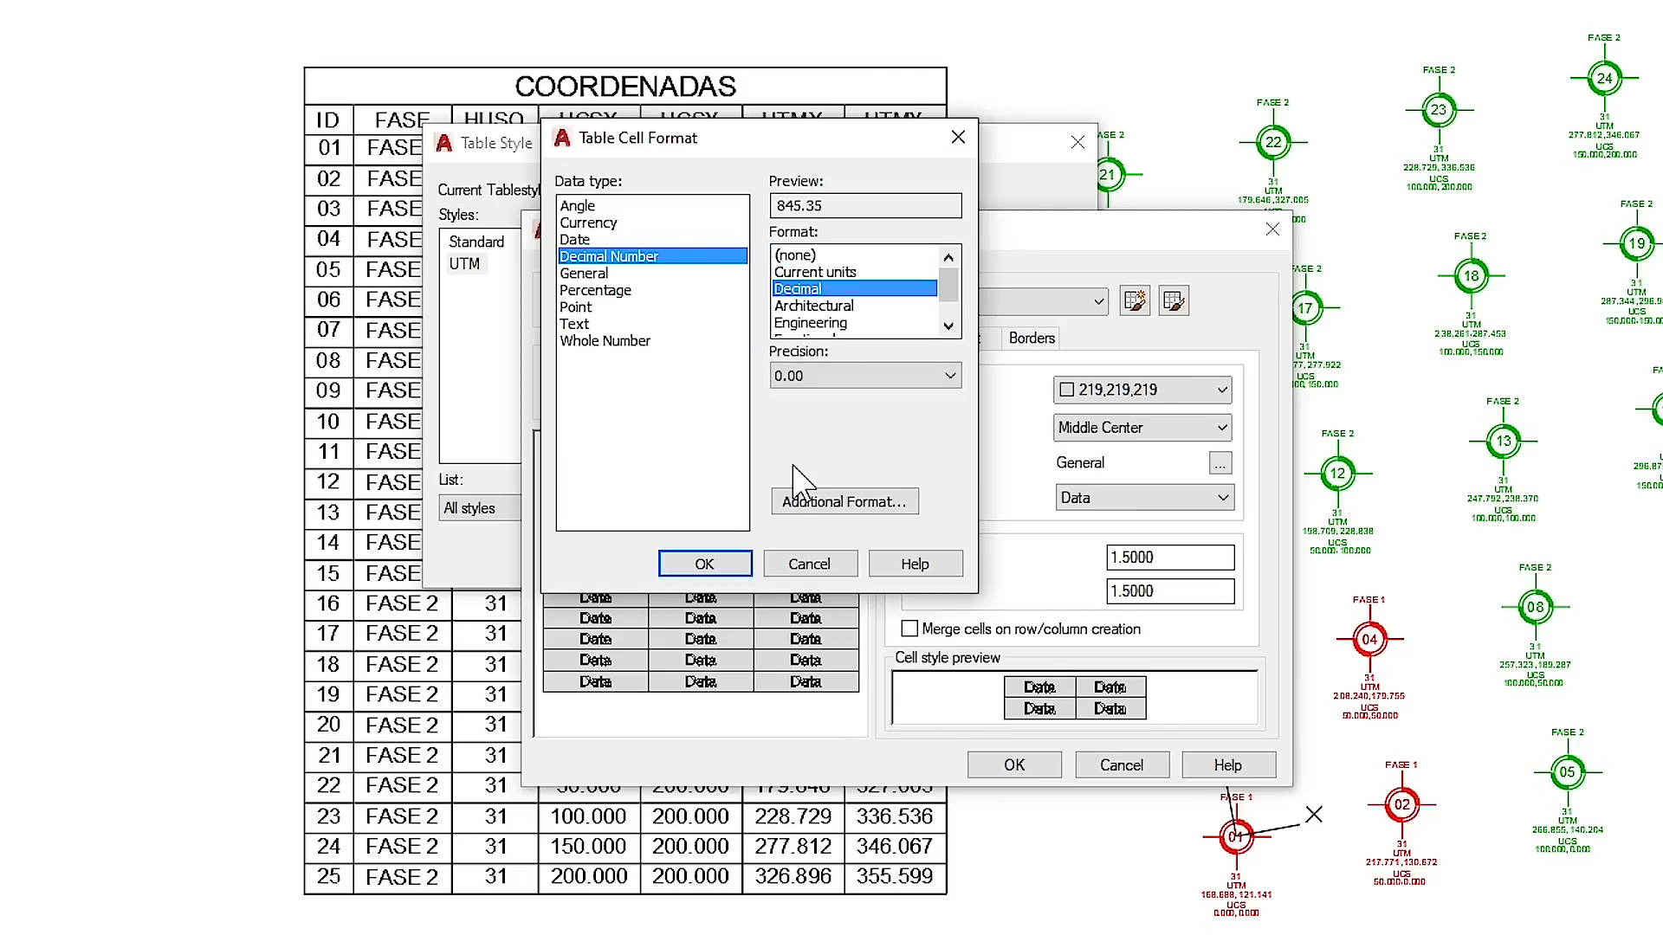
click(833, 377)
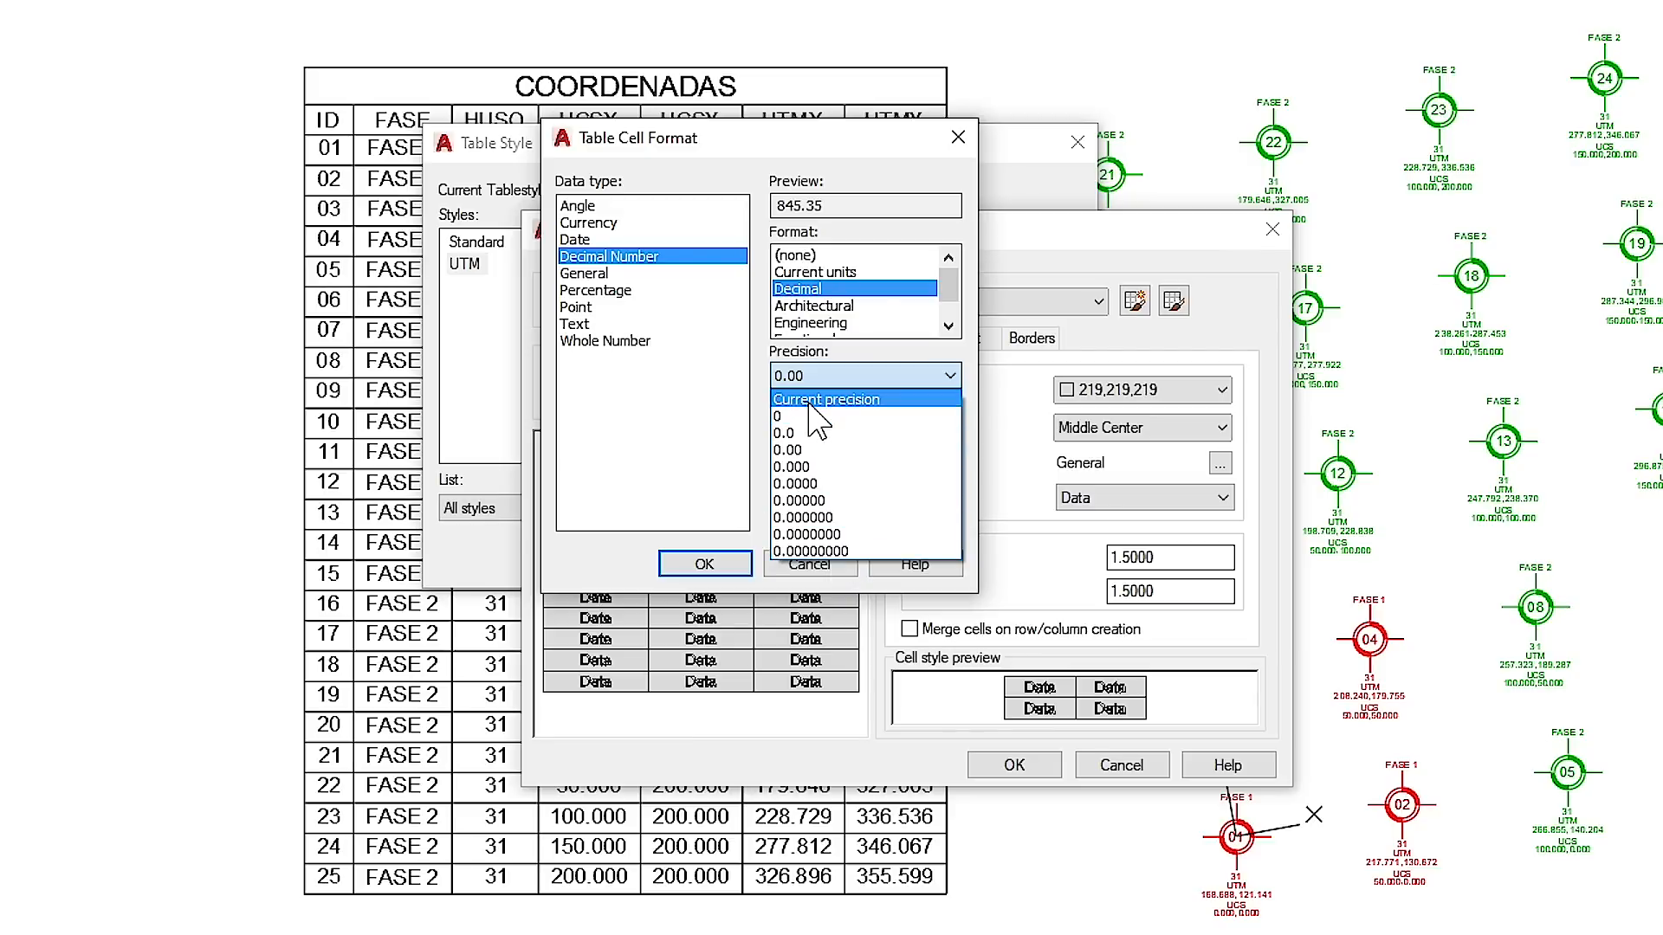
click(827, 450)
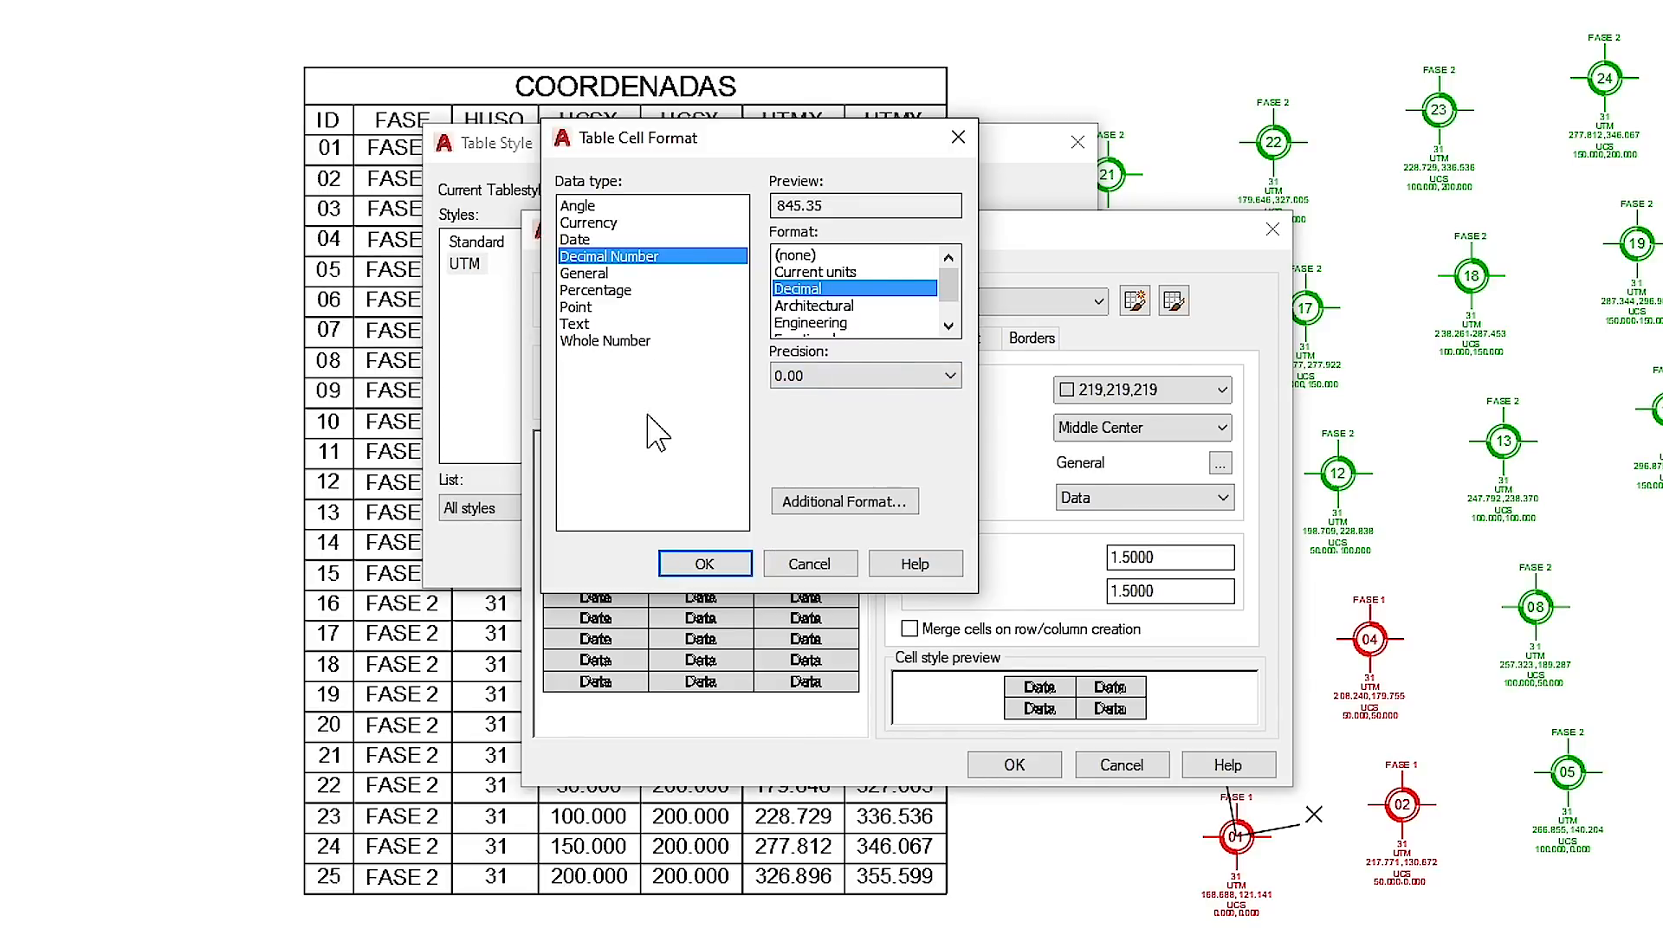
click(839, 504)
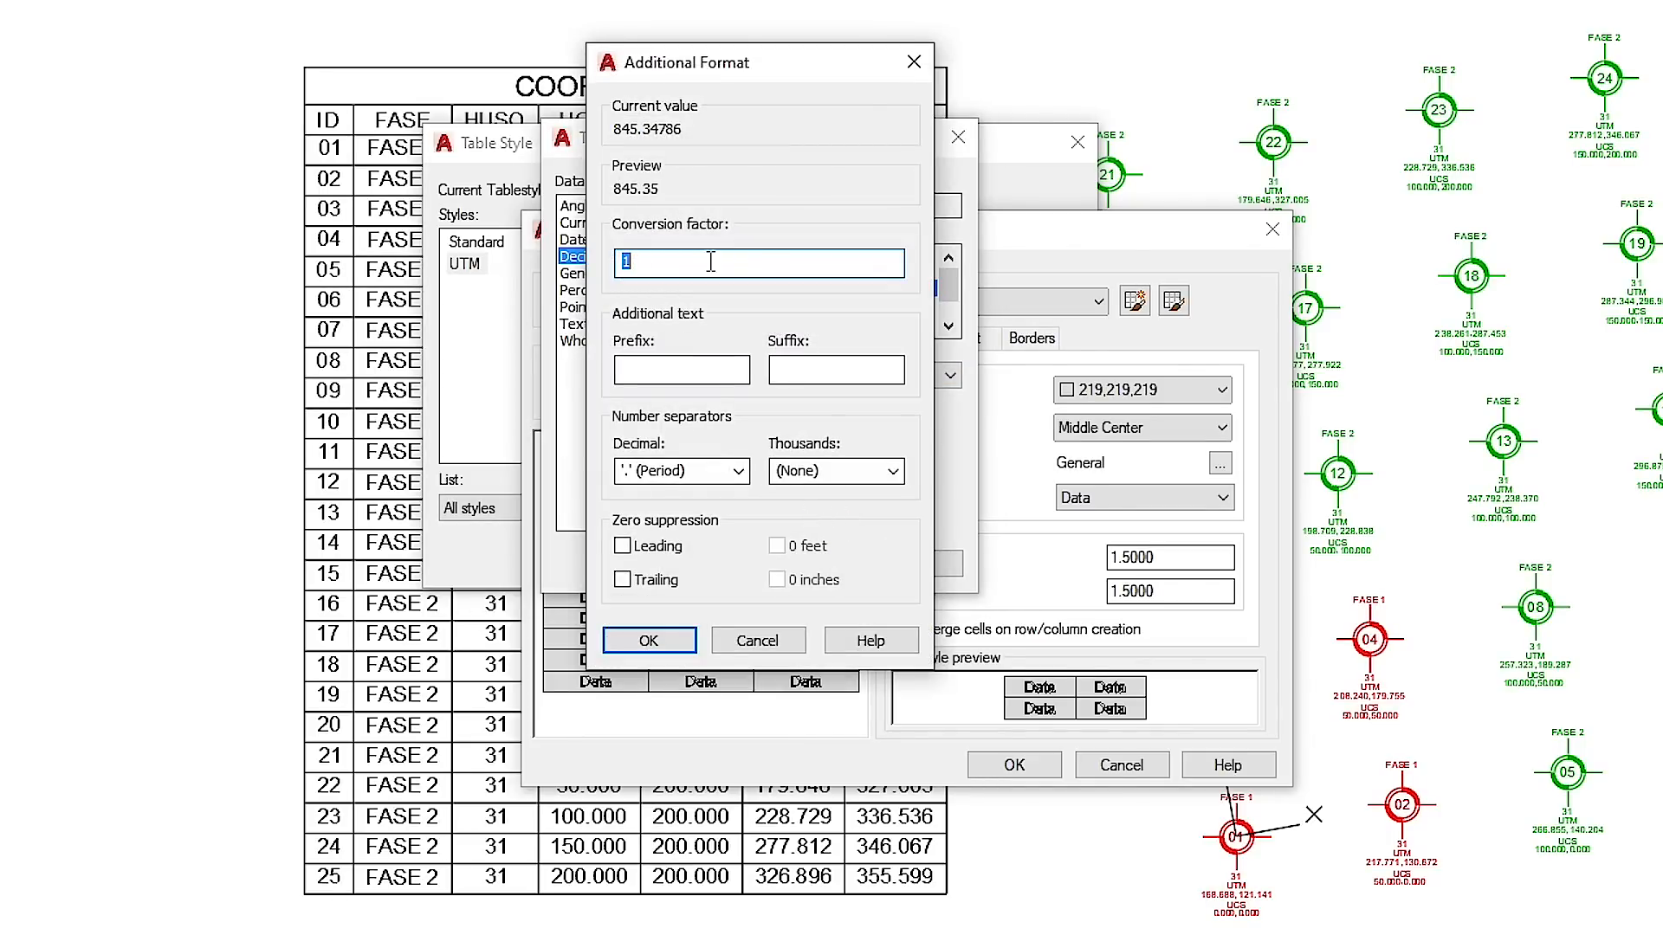
click(755, 641)
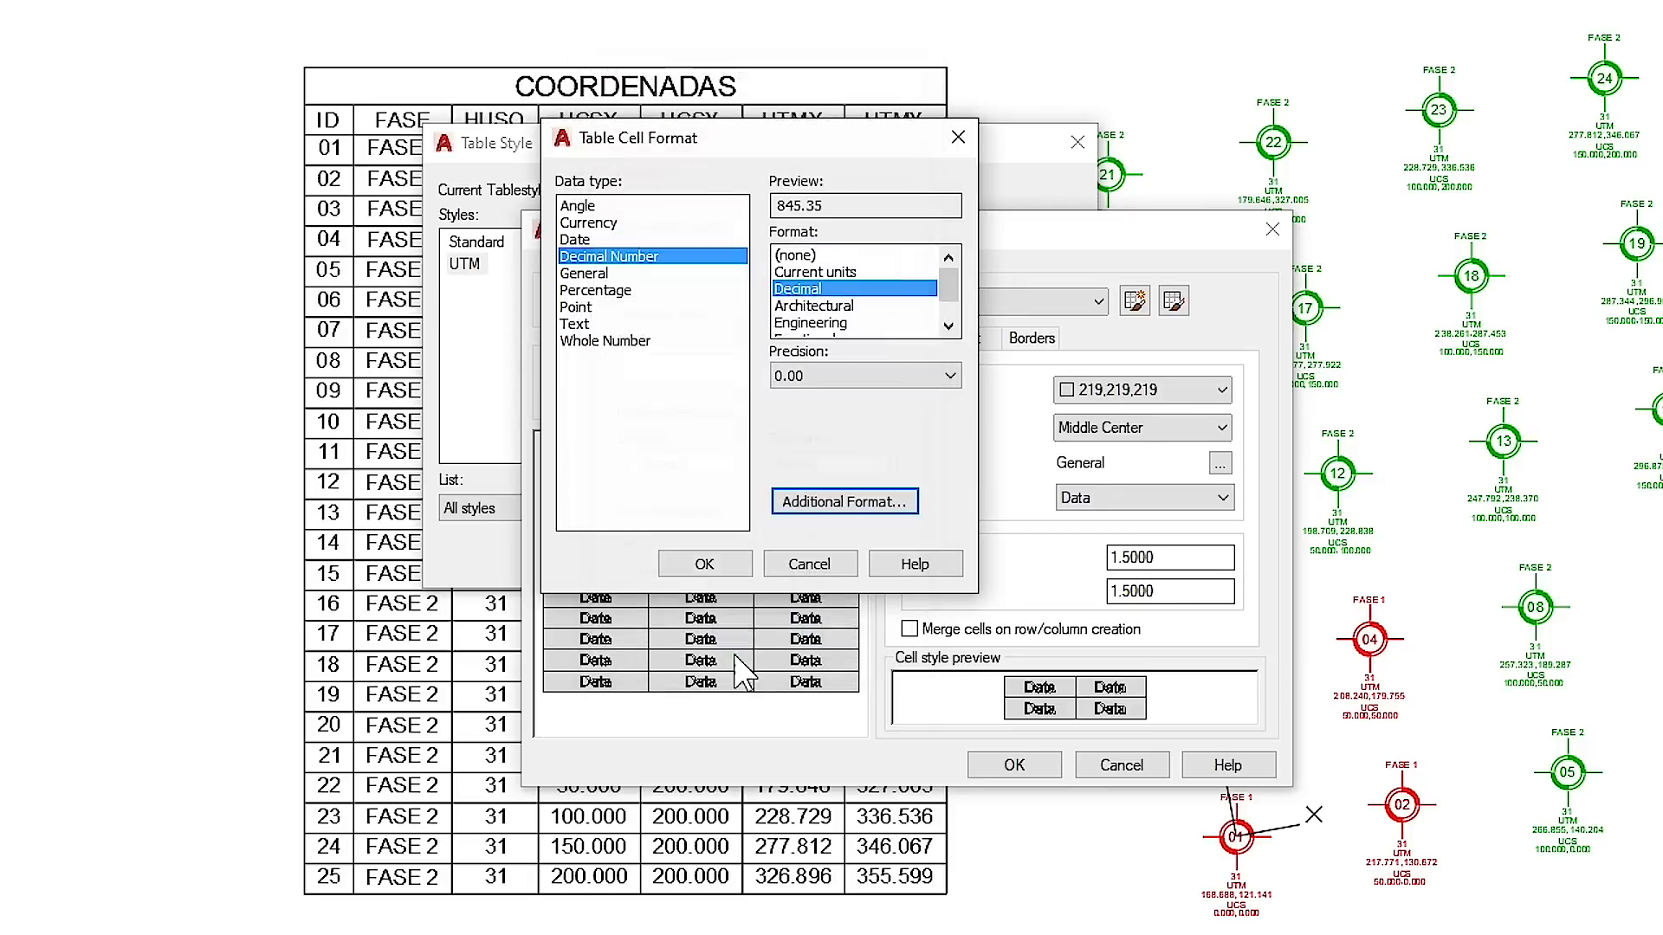
click(727, 567)
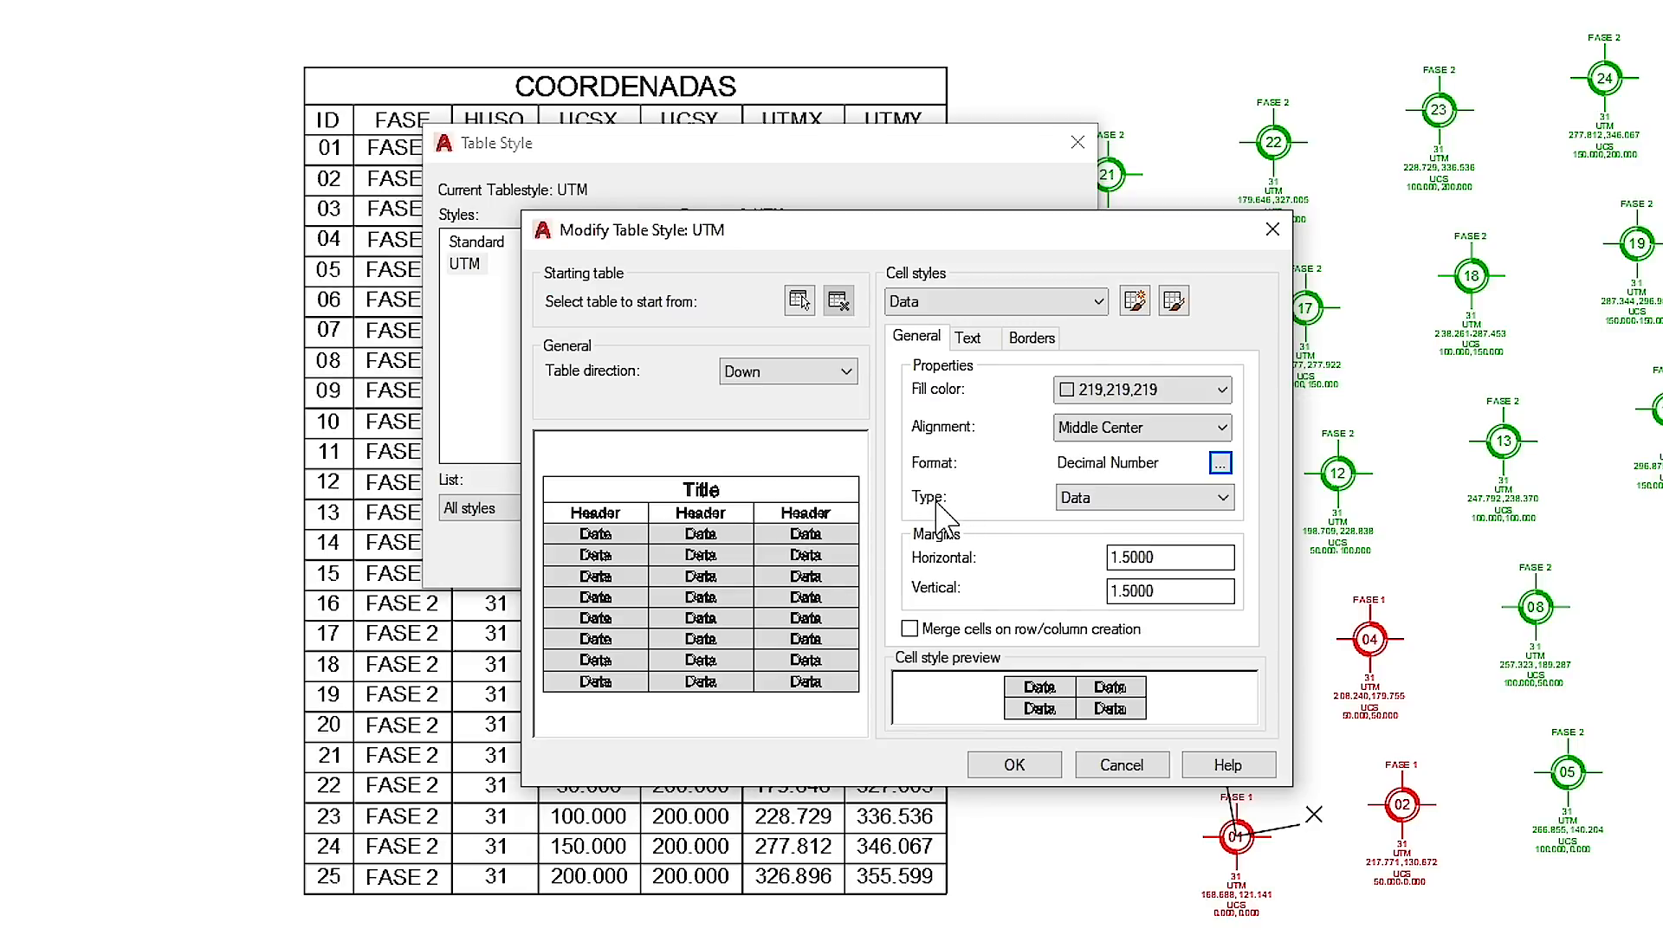
Step: Keep Data as the cell type, apply the UTM table style changes and inspect the UTMY cells' margins in the table
click(1117, 500)
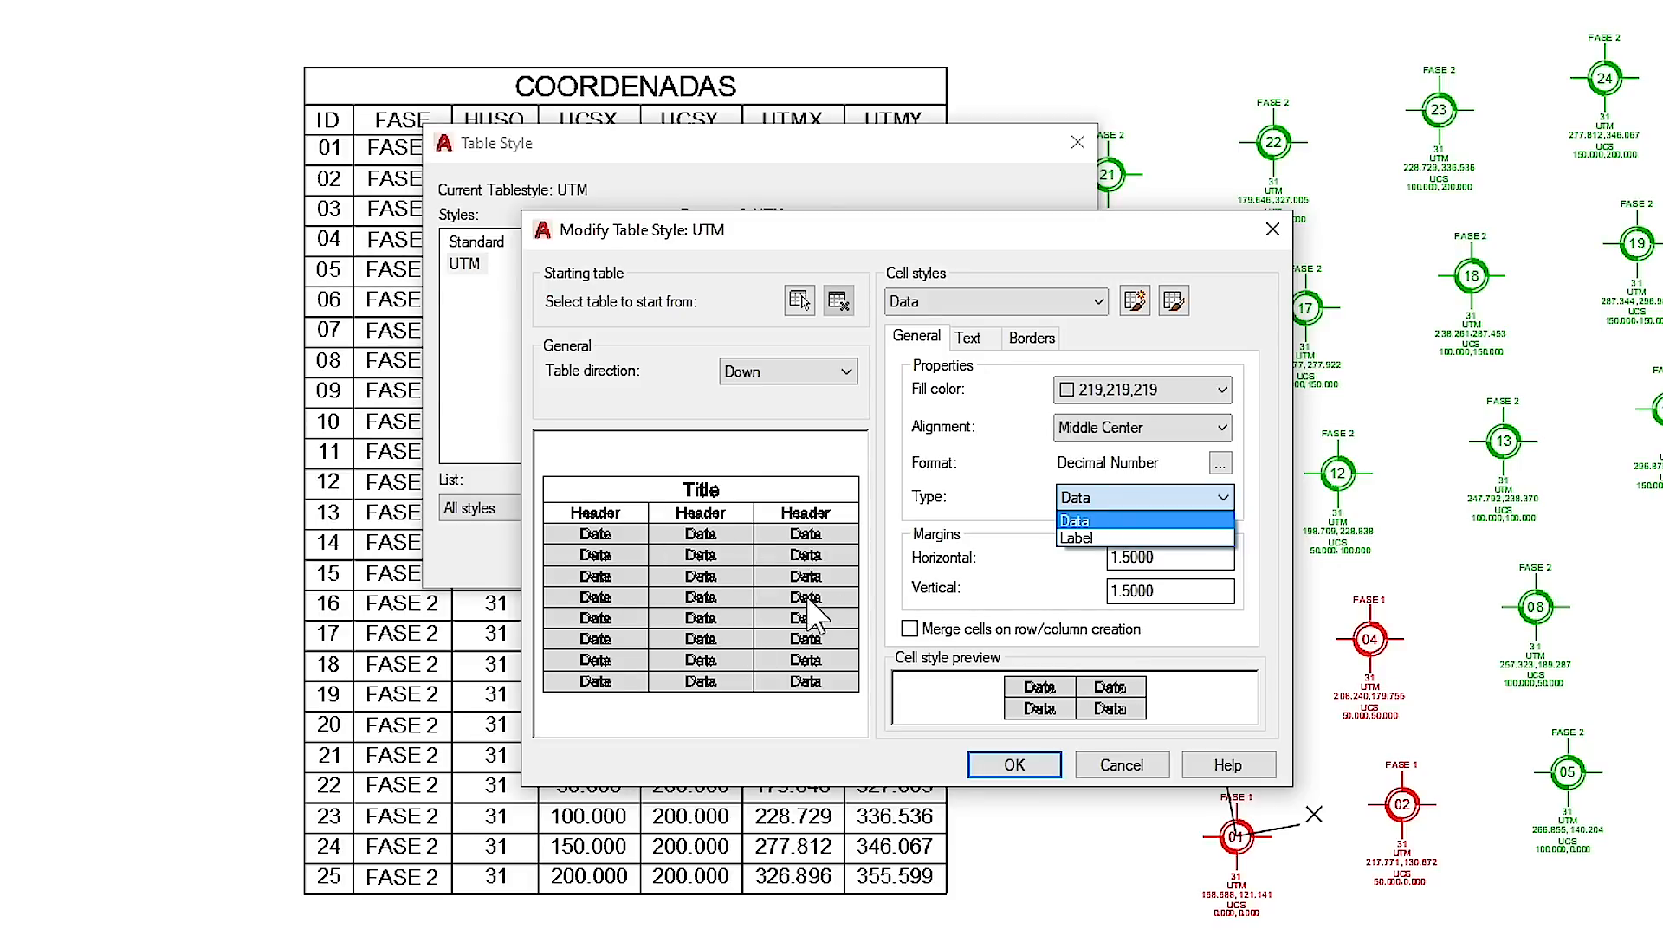
click(1119, 521)
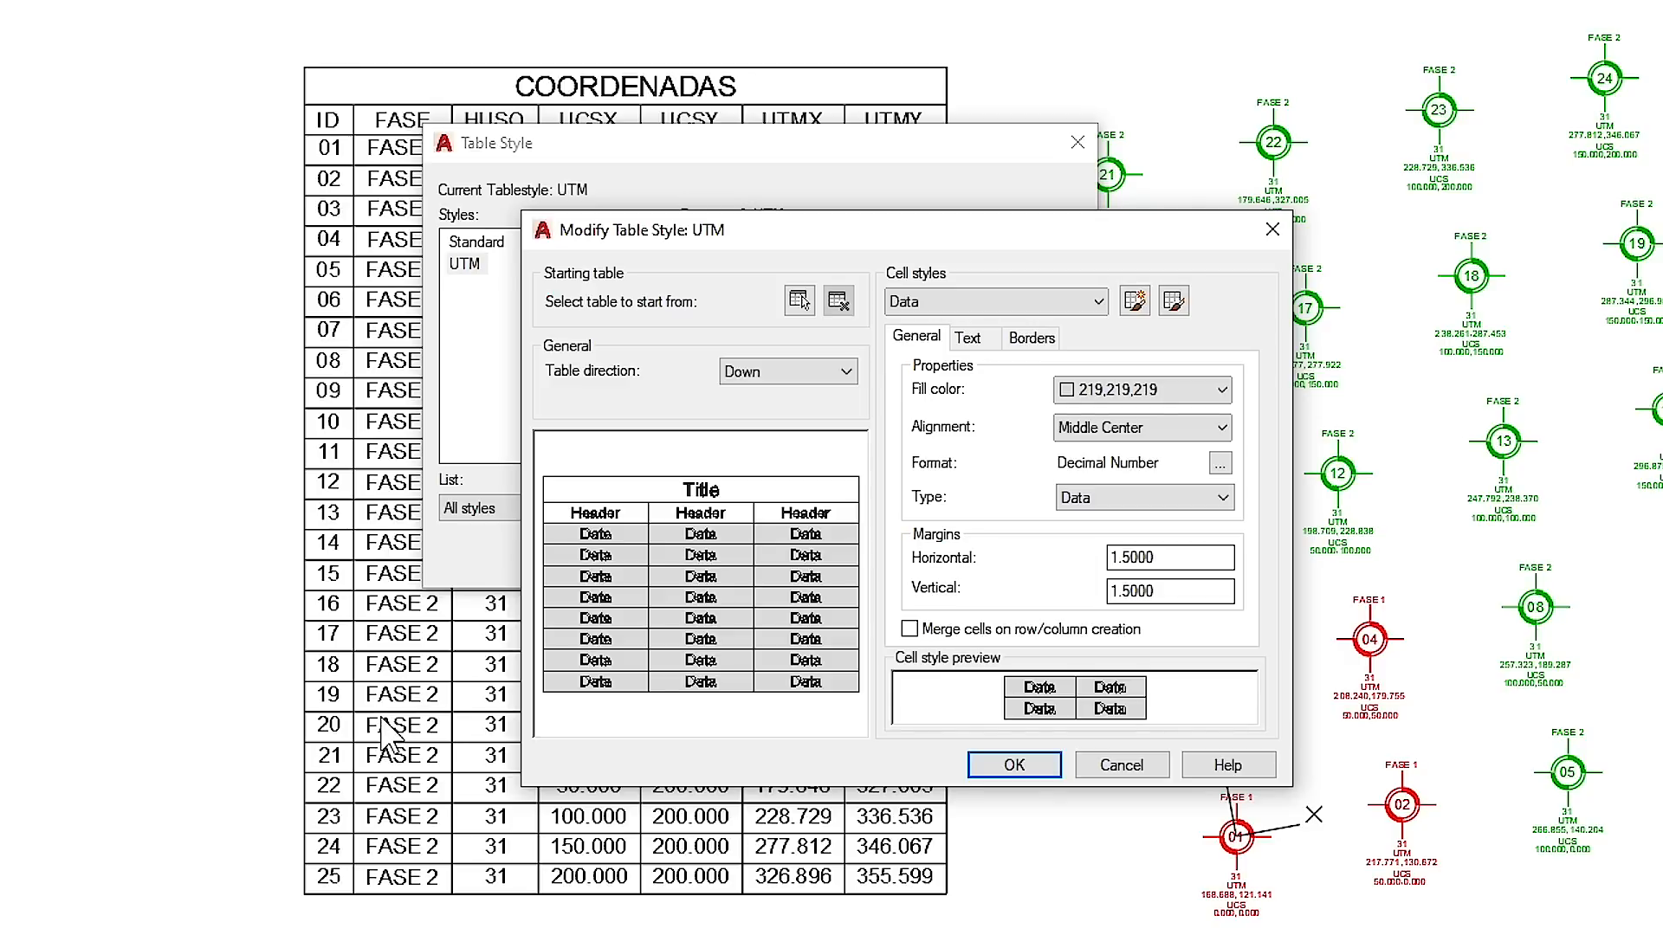
drag(1165, 559, 1107, 559)
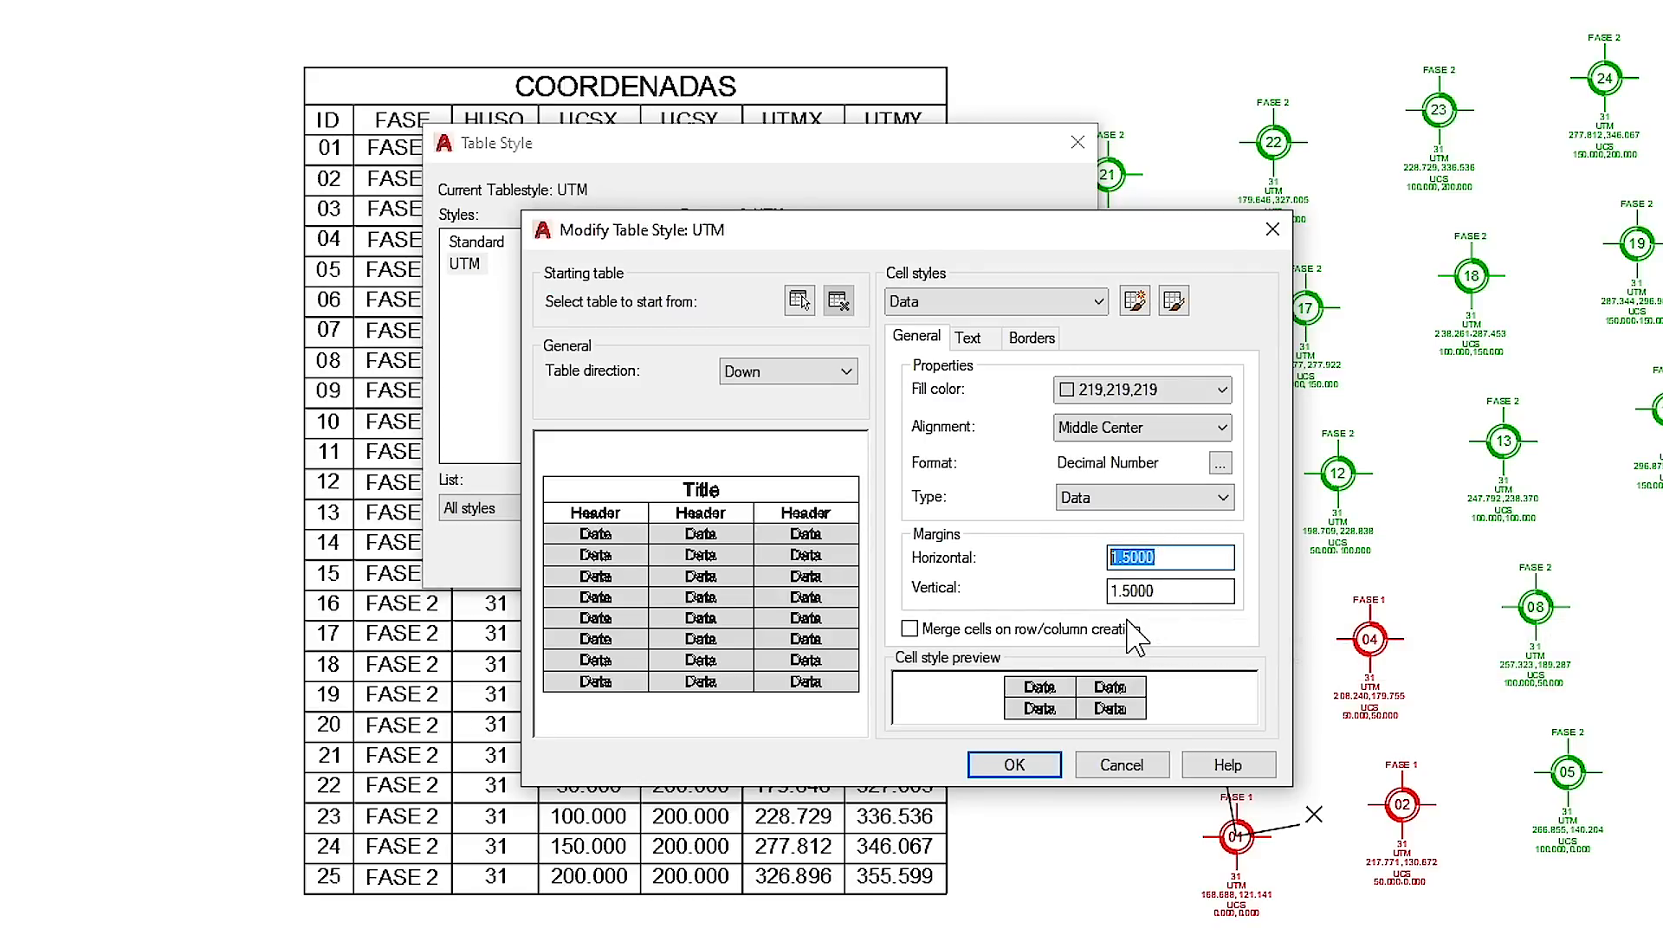
click(1028, 762)
click(911, 555)
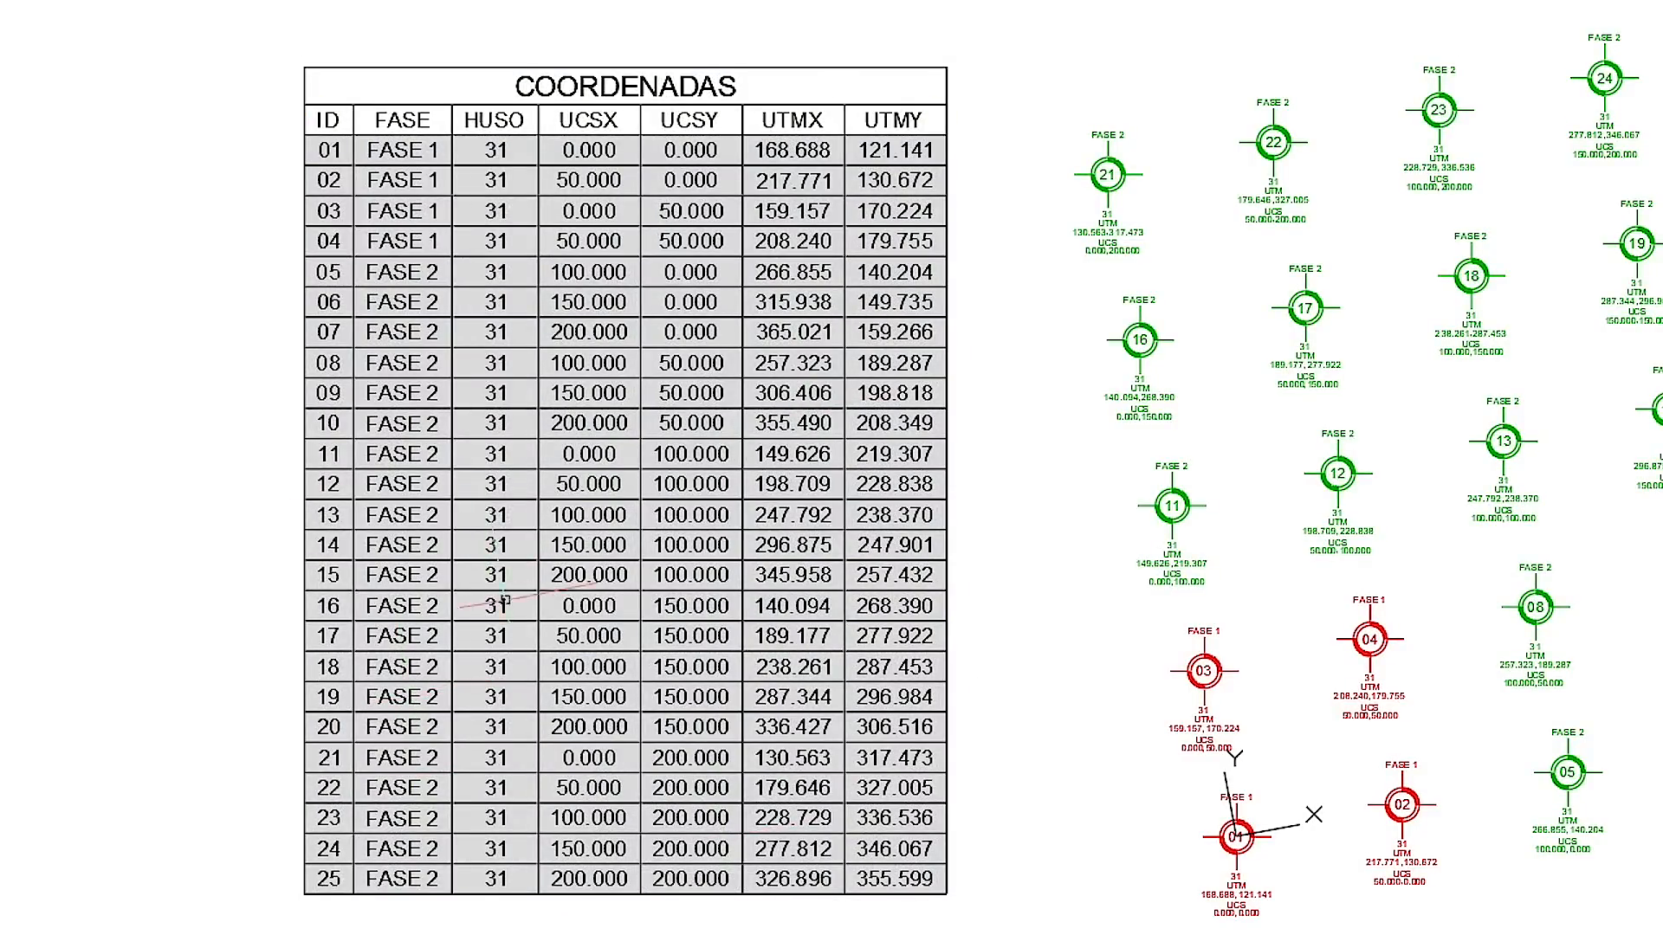
scroll(900, 192, up, 8)
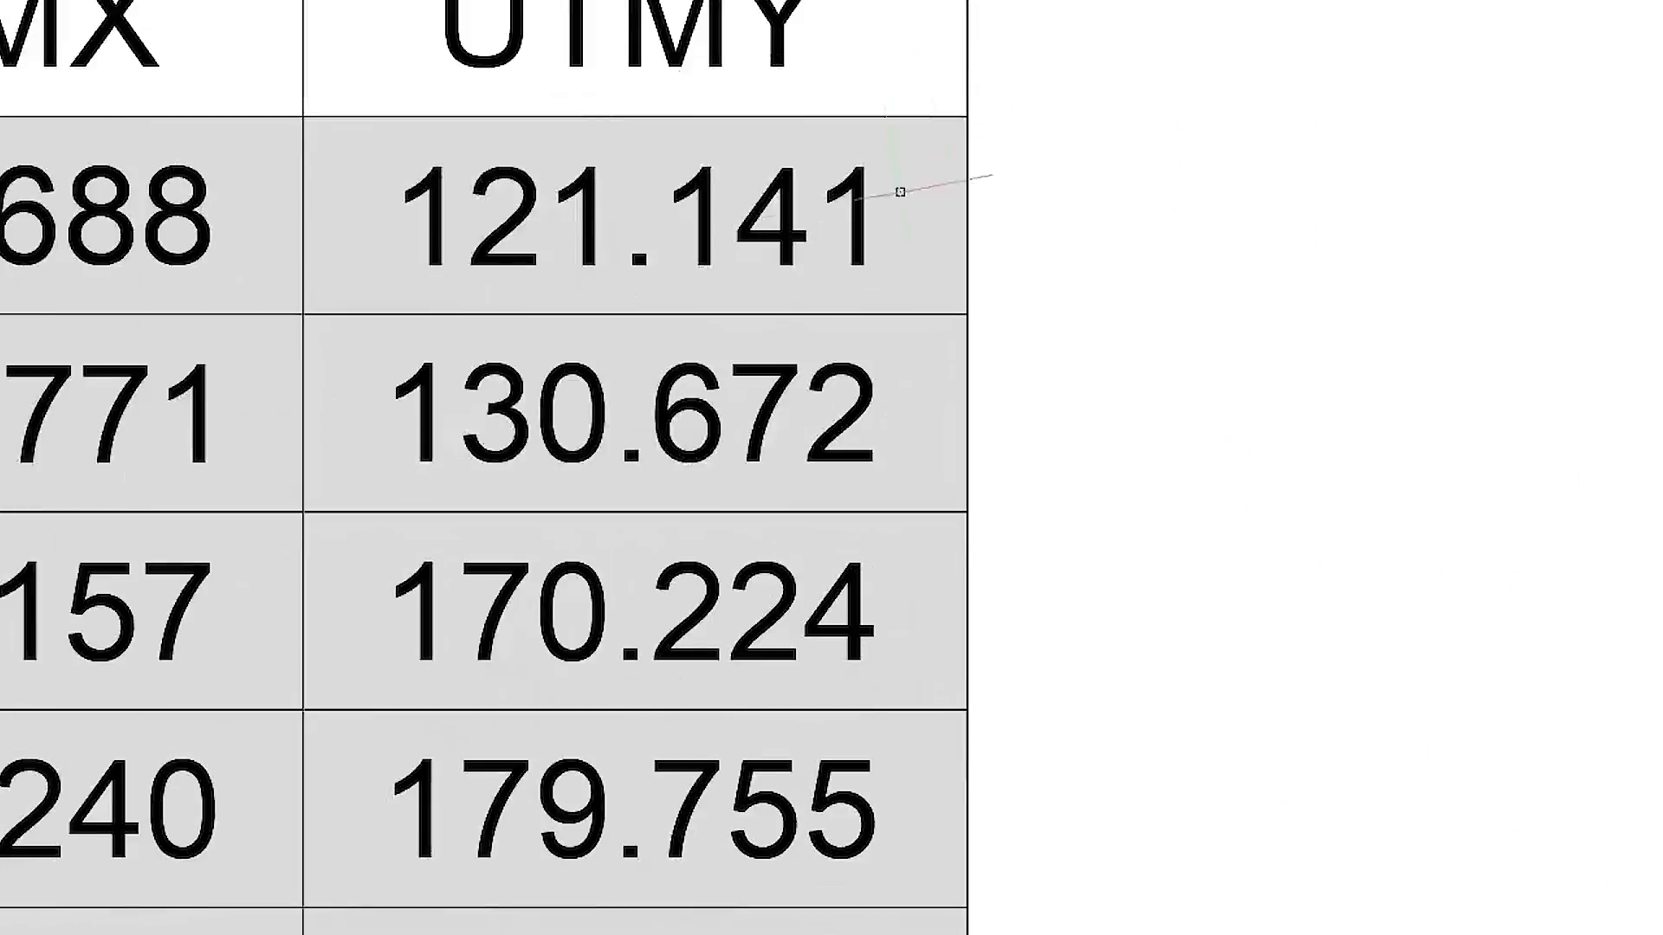
scroll(477, 155, up, 2)
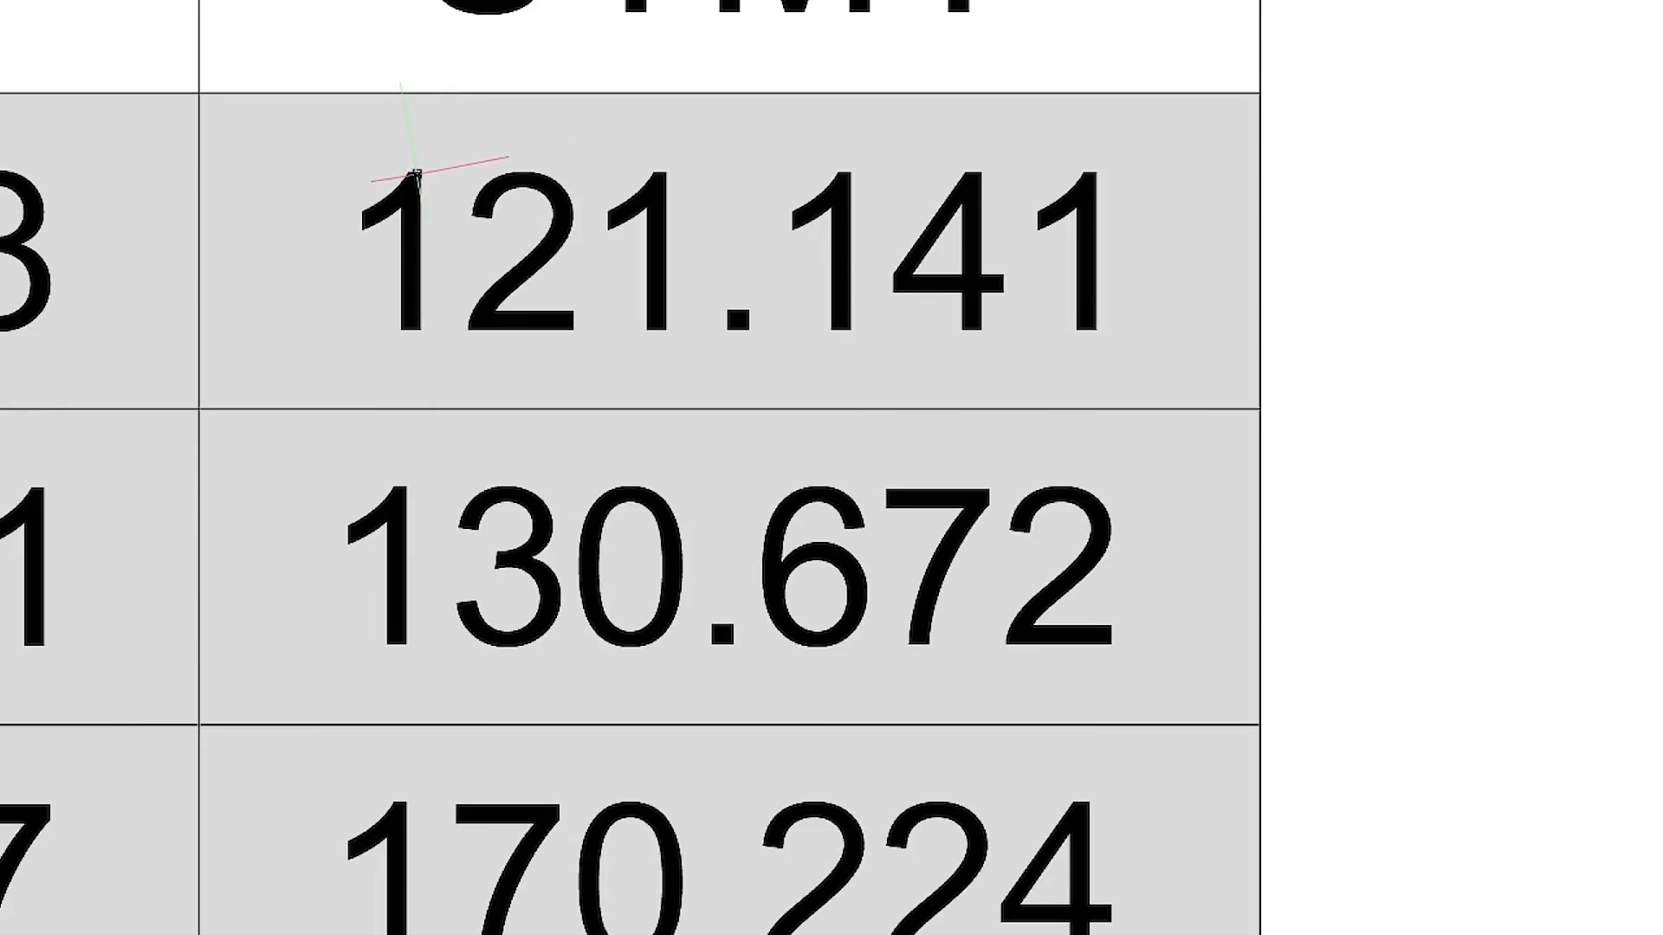
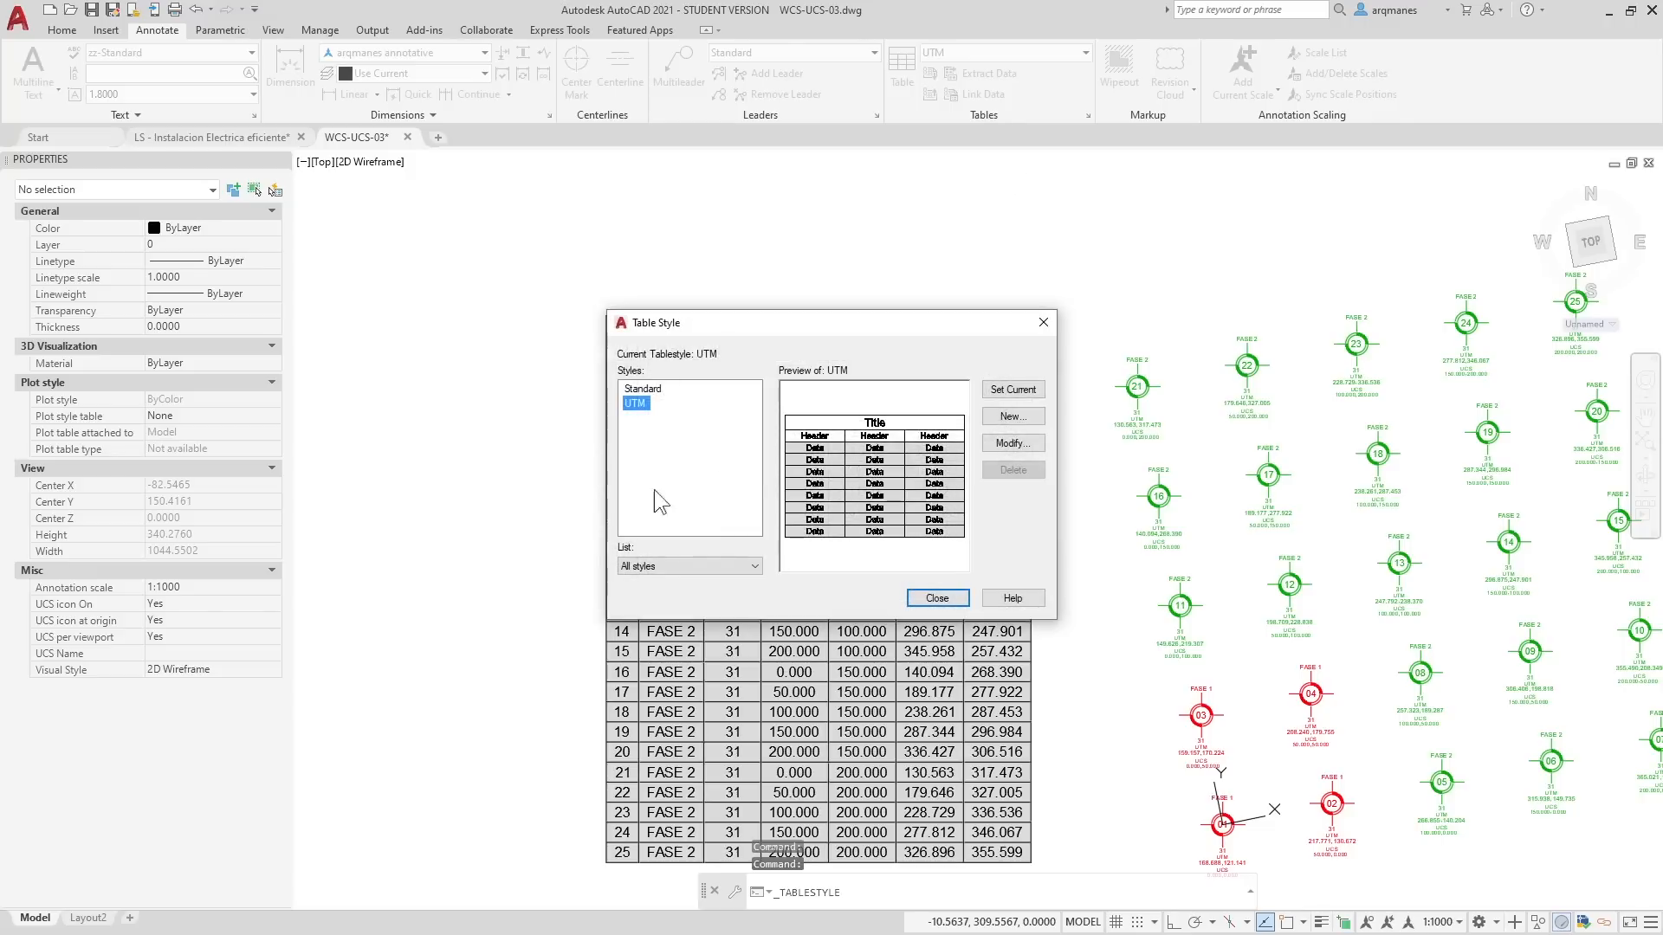
Step: Modify the UTM table style again, setting the Data cell style's horizontal and vertical margins to 1 with cell merging off
click(1015, 444)
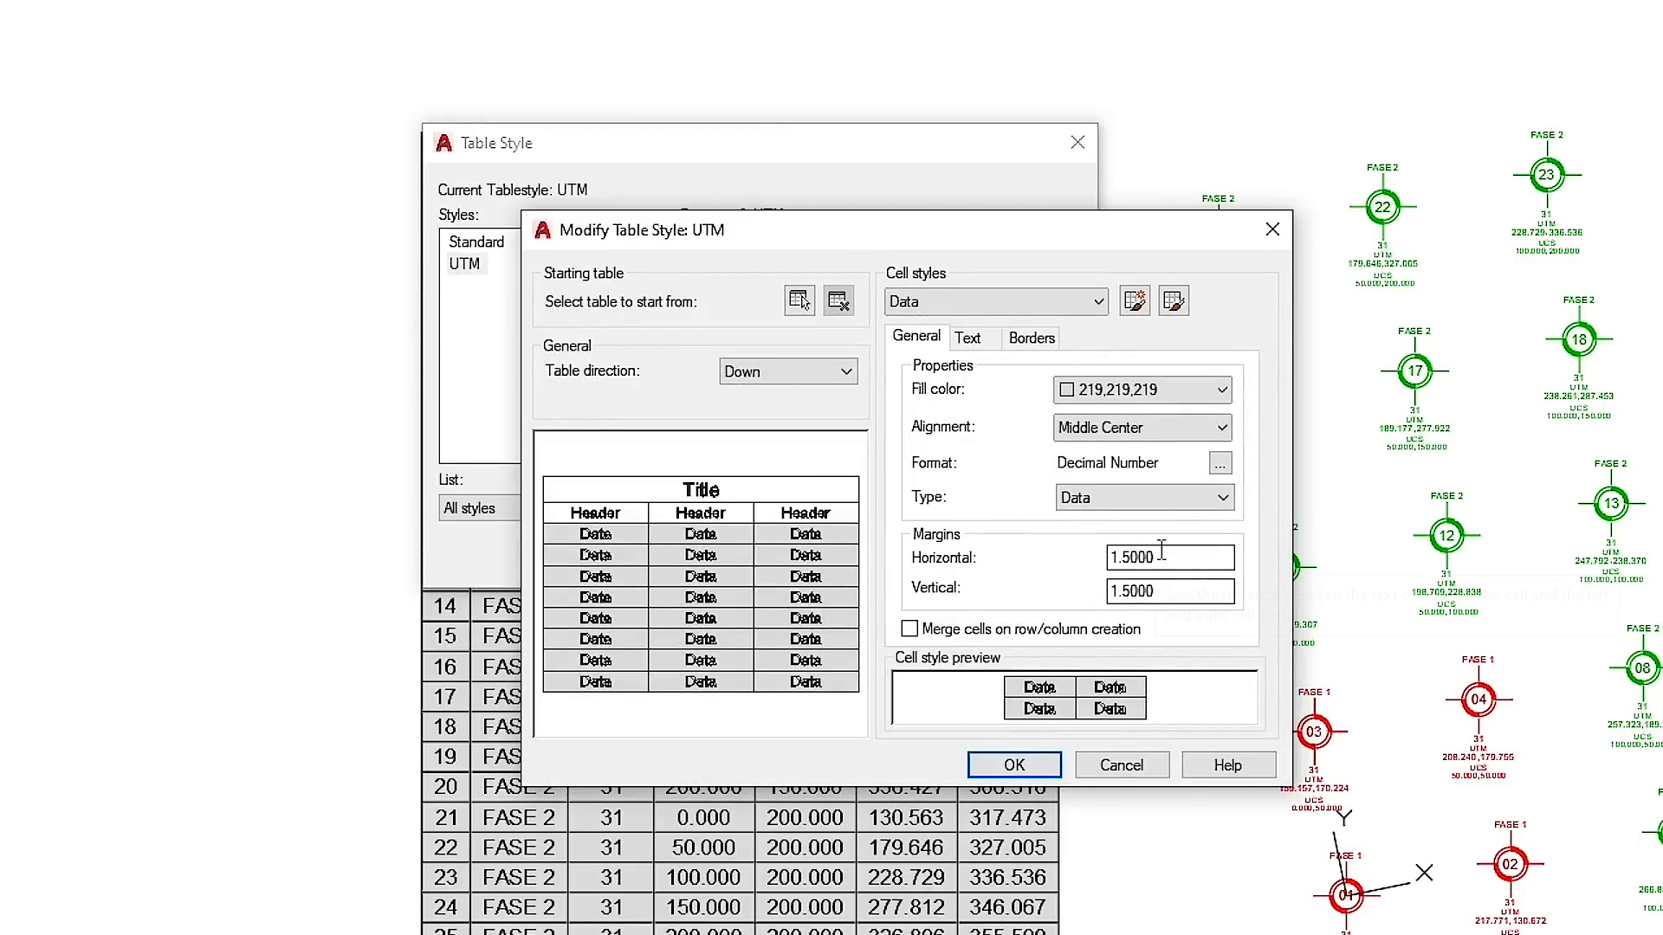
drag(1157, 555, 1069, 576)
key(Tab)
double_click(1182, 558)
text(1)
double_click(1171, 593)
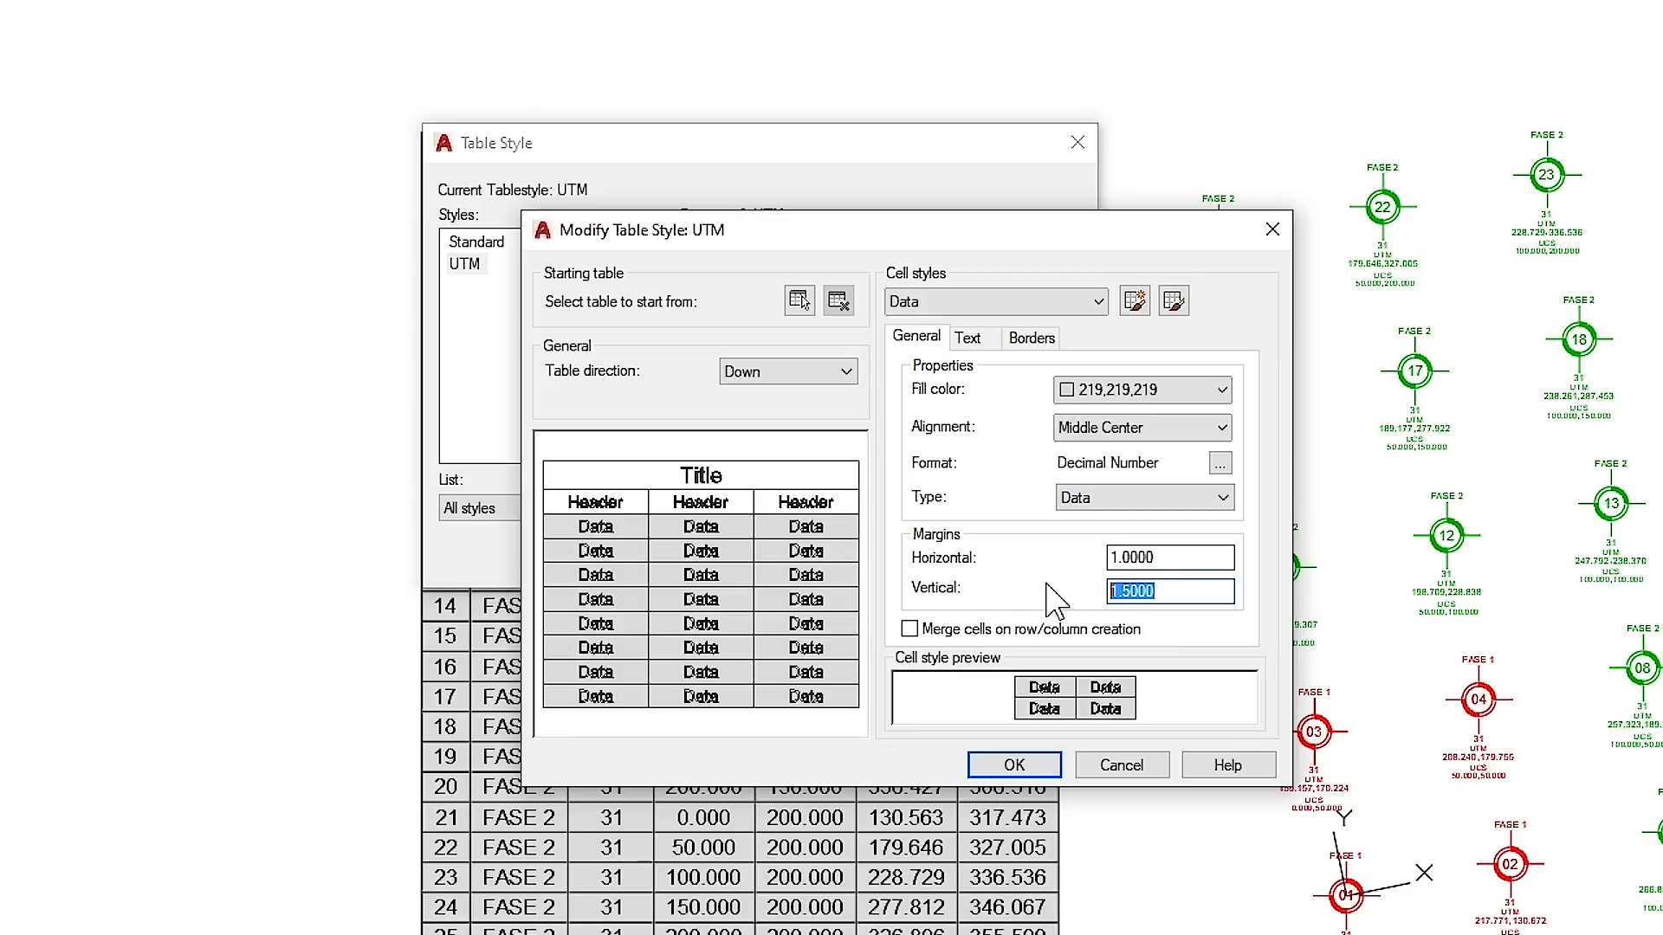
text(1)
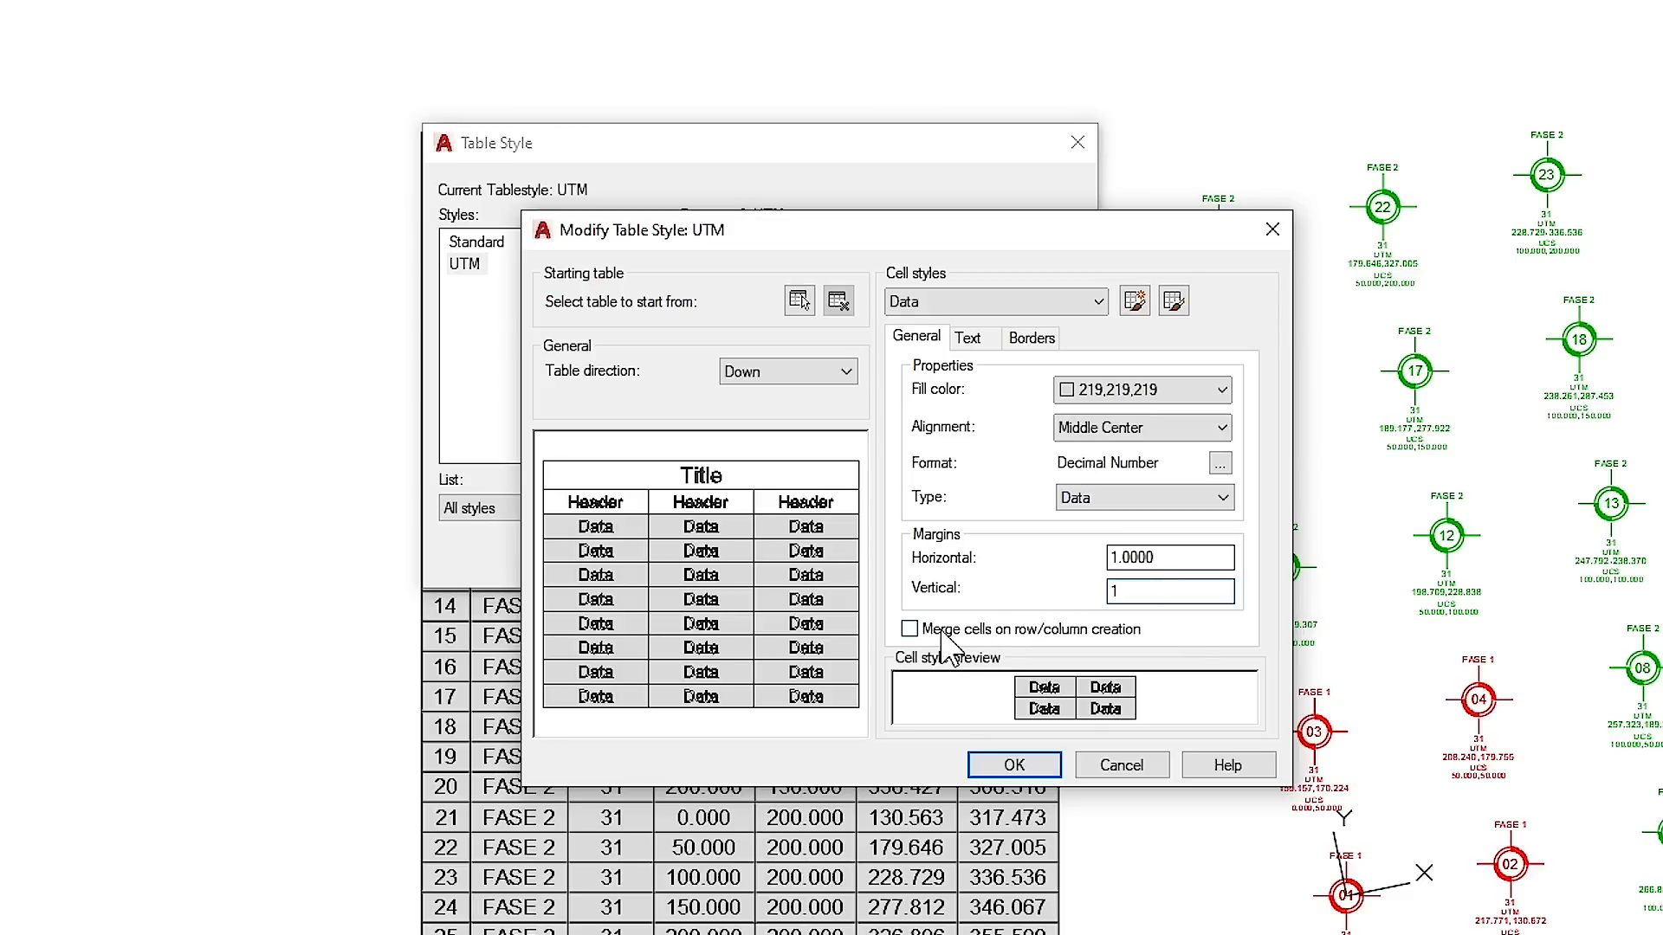
click(1188, 559)
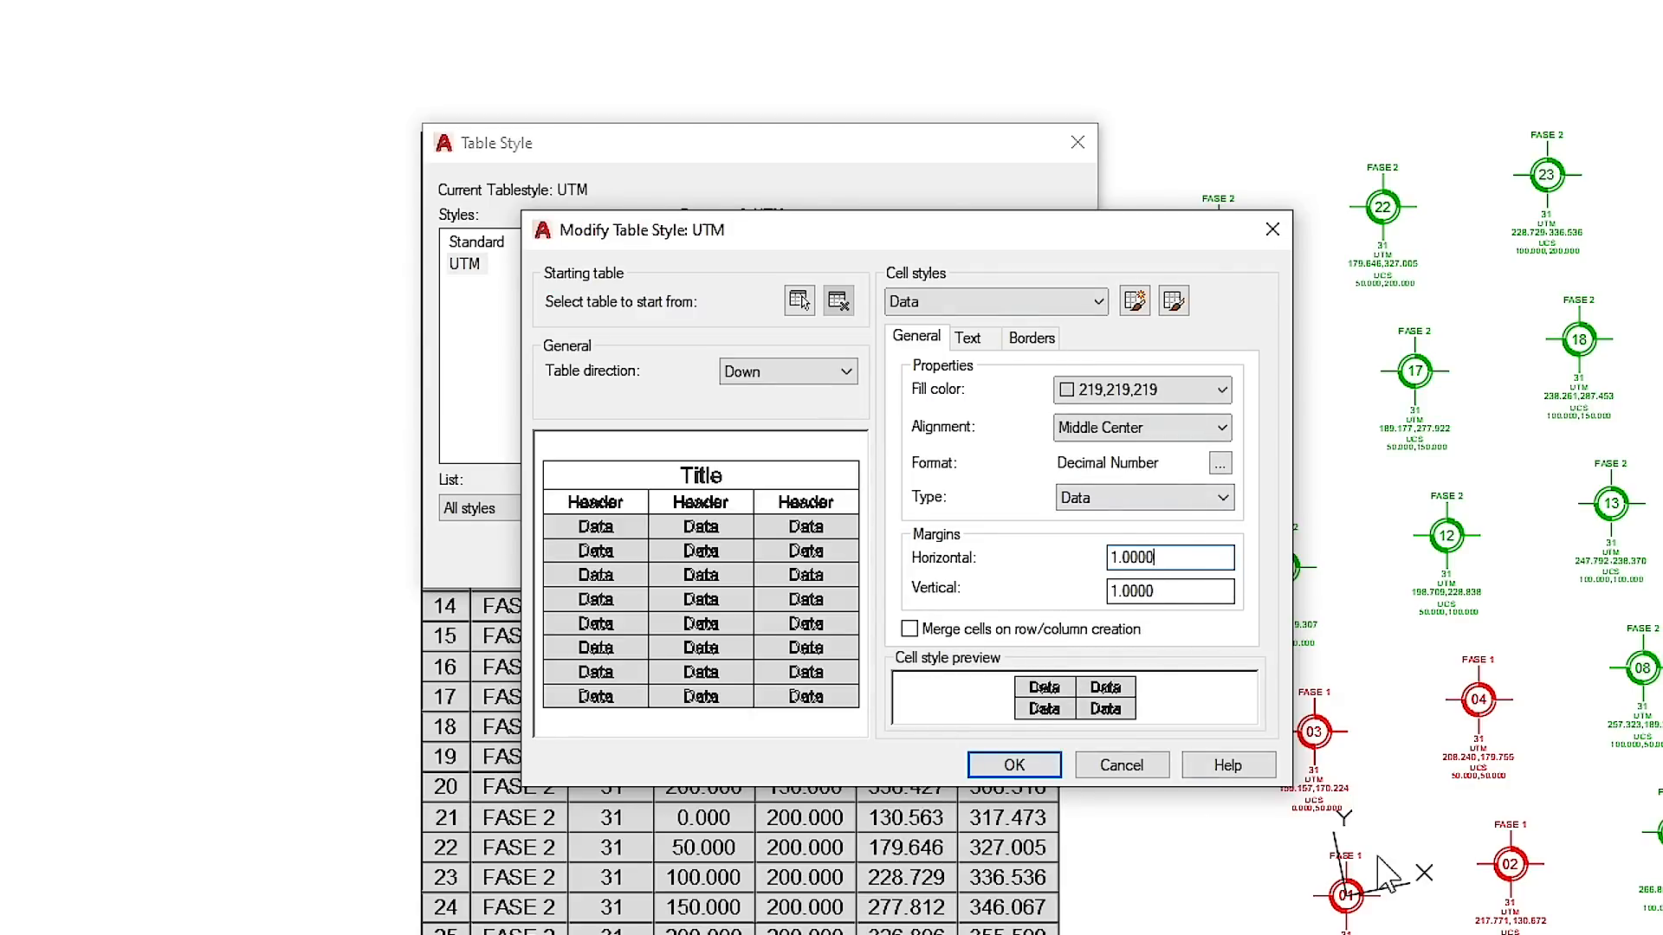
click(911, 631)
click(910, 629)
Step: Try the zz-20MM text style for the Data cell style, and set it back to zz-Standard
click(968, 338)
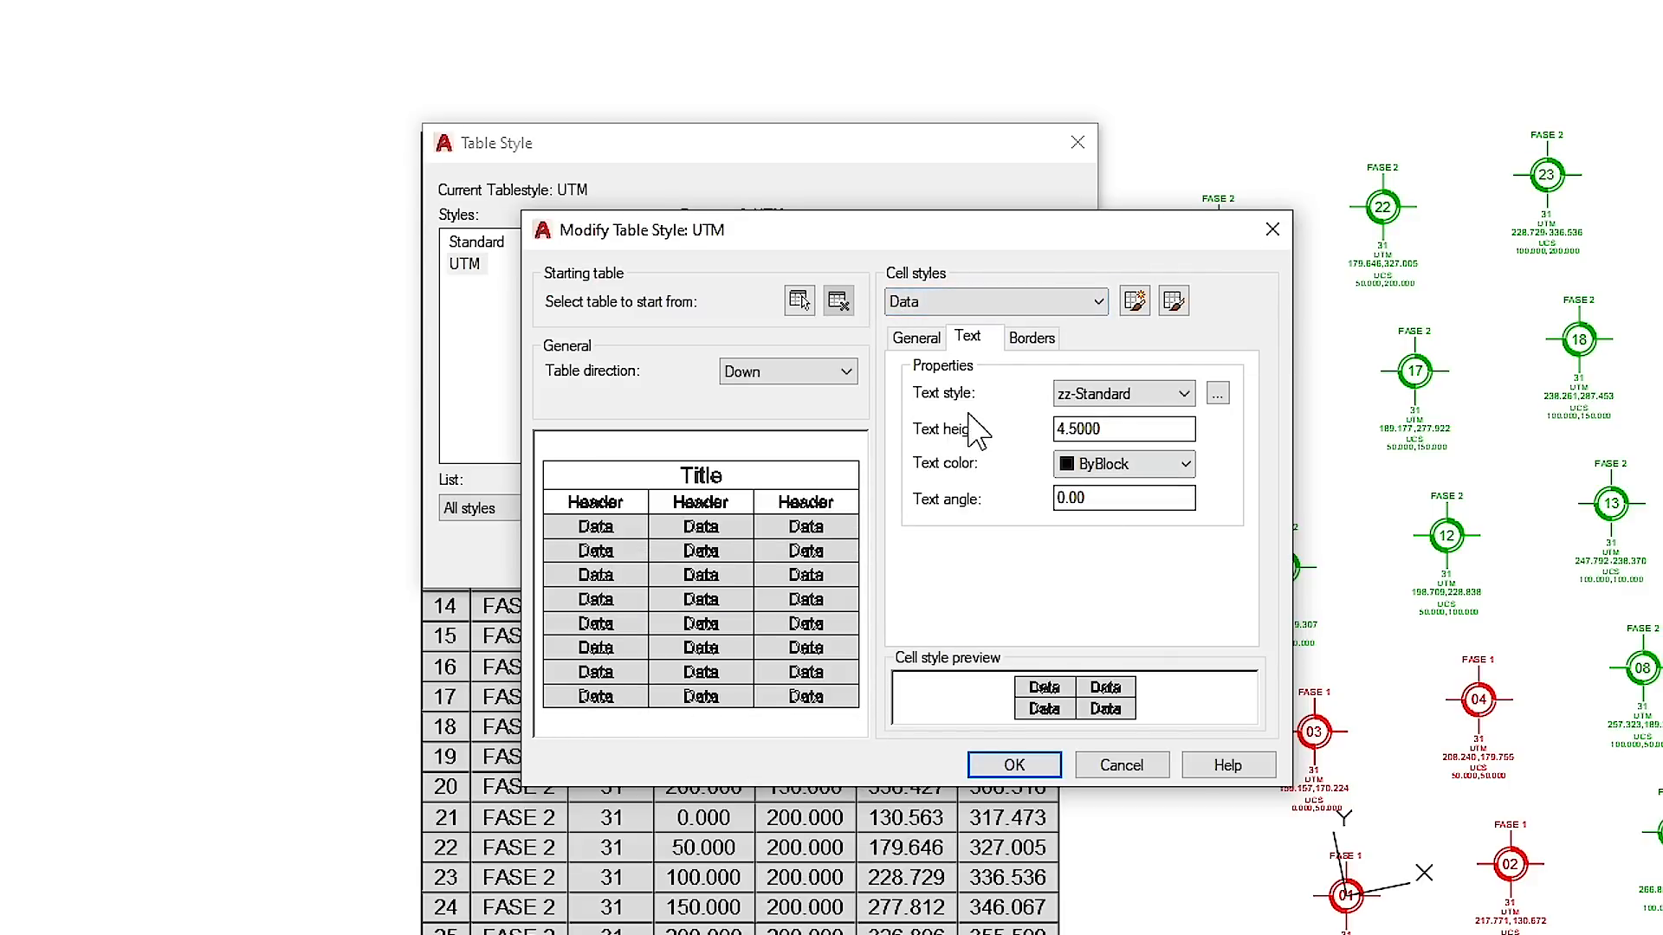
click(1119, 400)
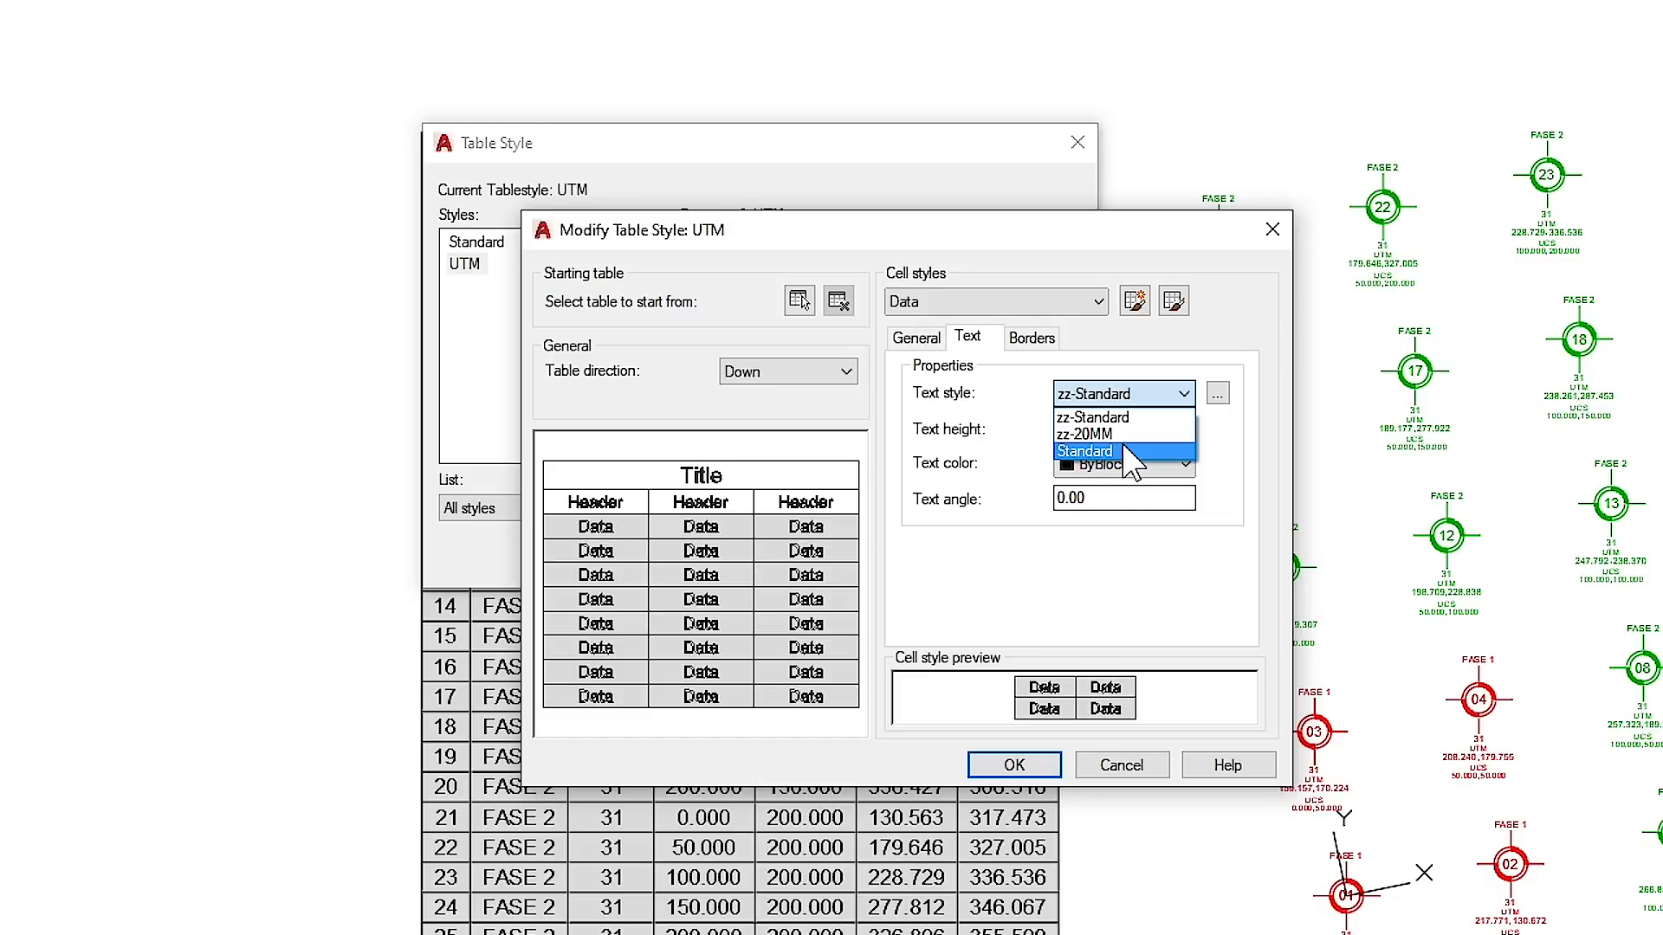
click(1092, 434)
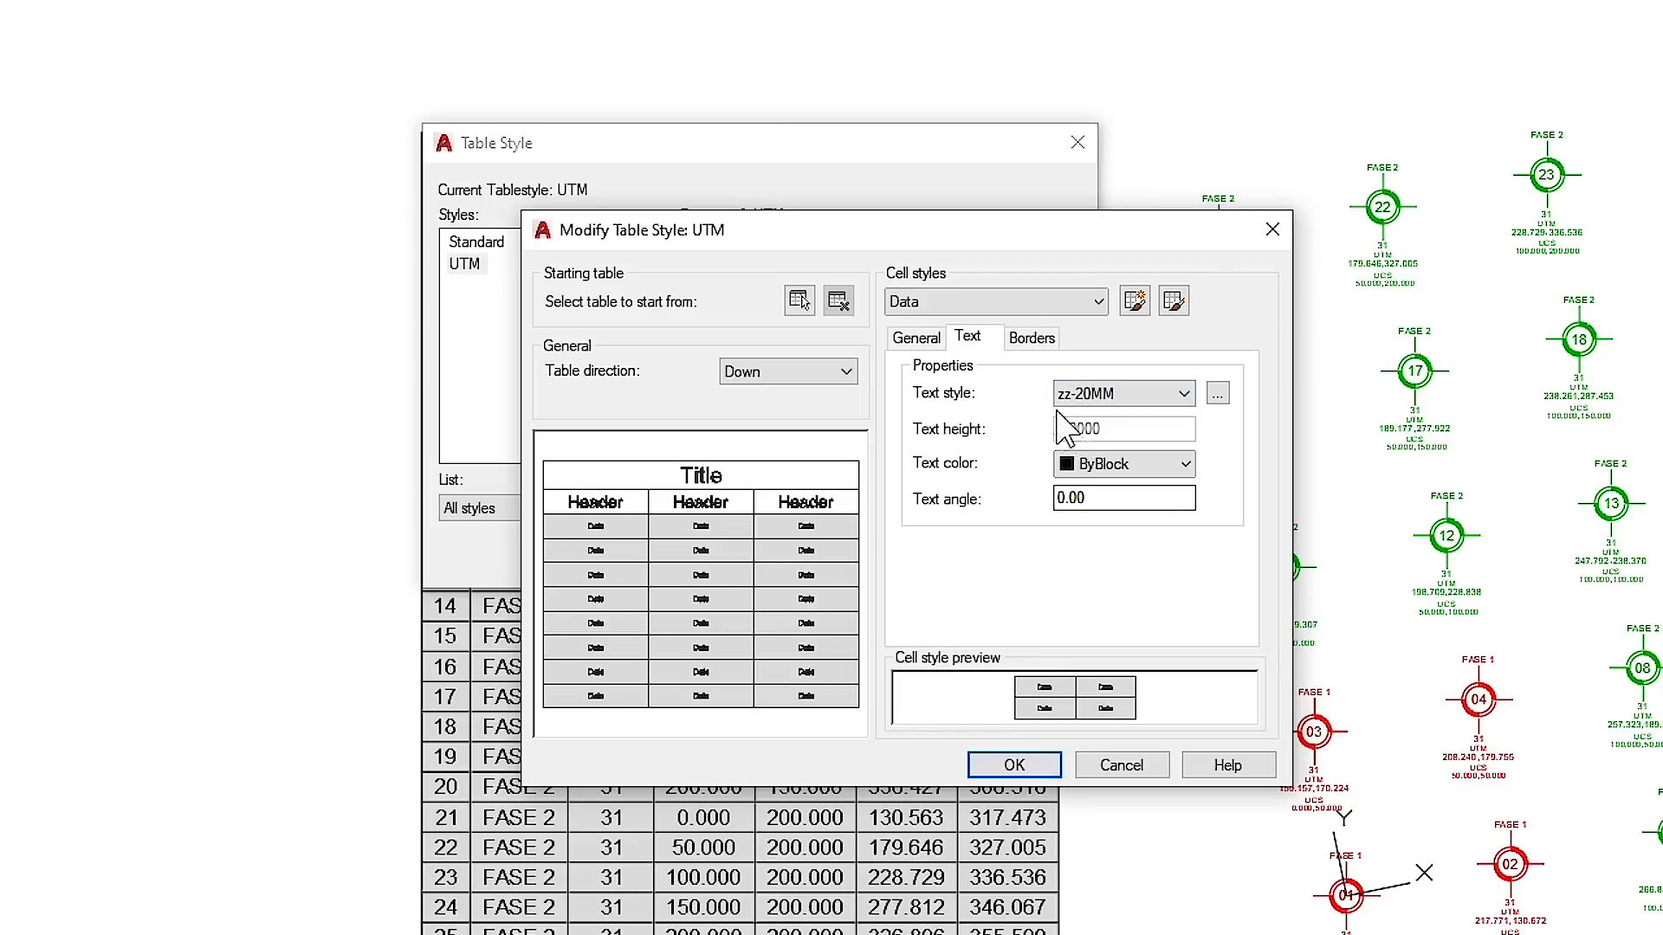
click(1104, 397)
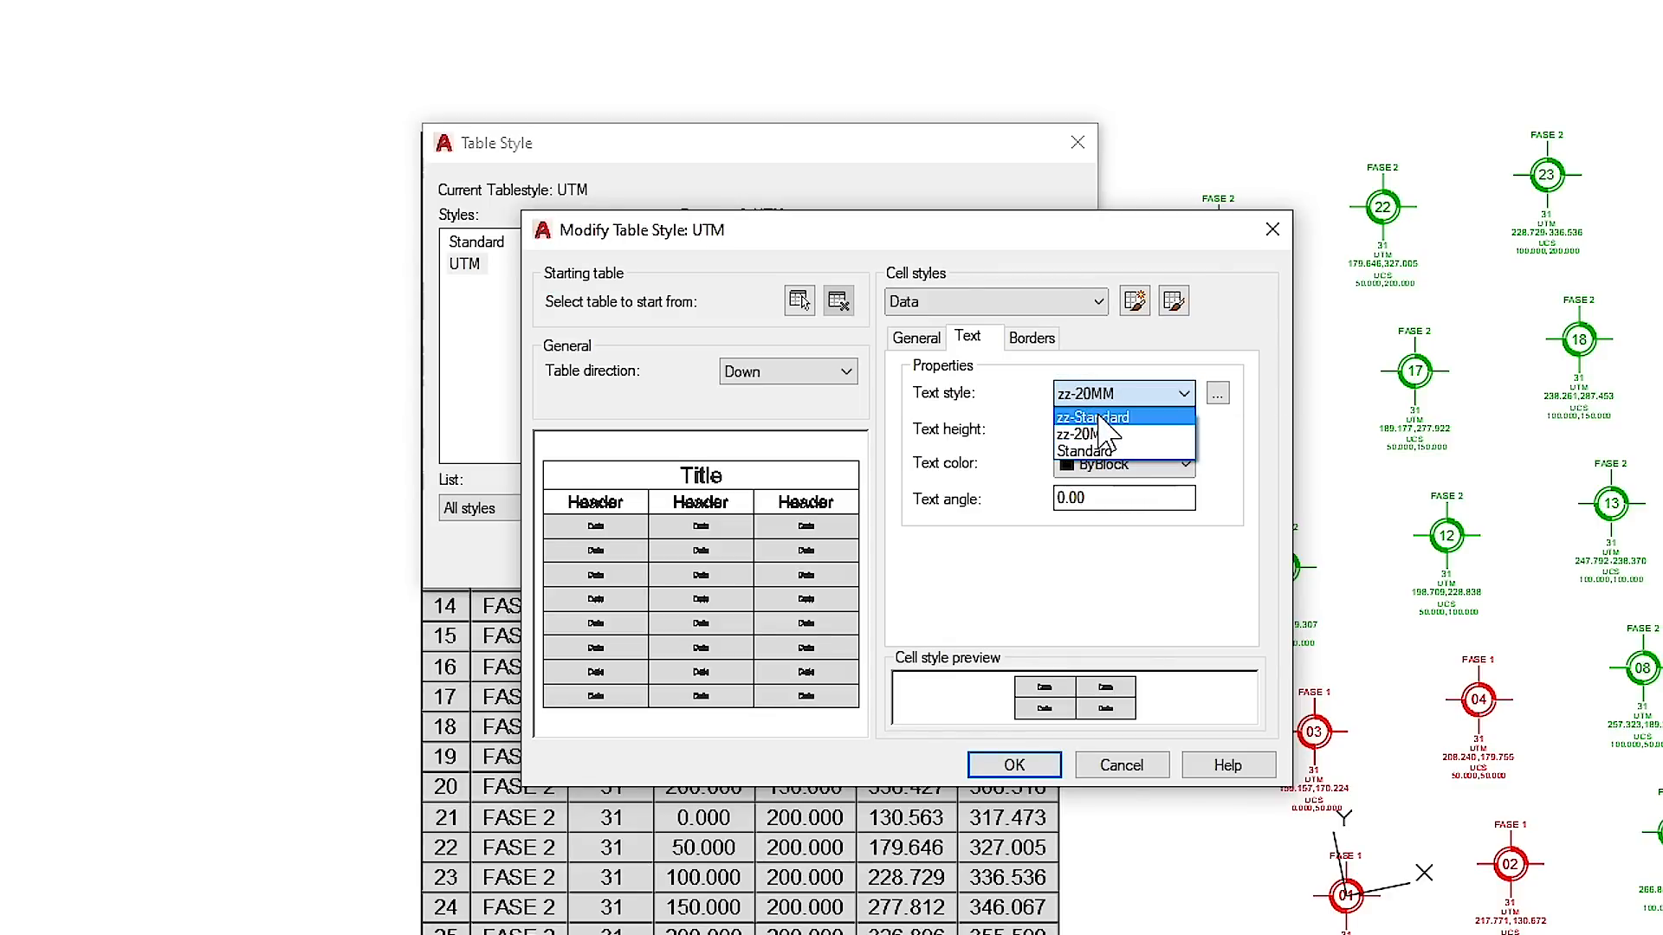
click(1097, 418)
Step: Set the Data cell style's text height to 2.5 and text color to Black, and apply the changes to the table style
click(1059, 428)
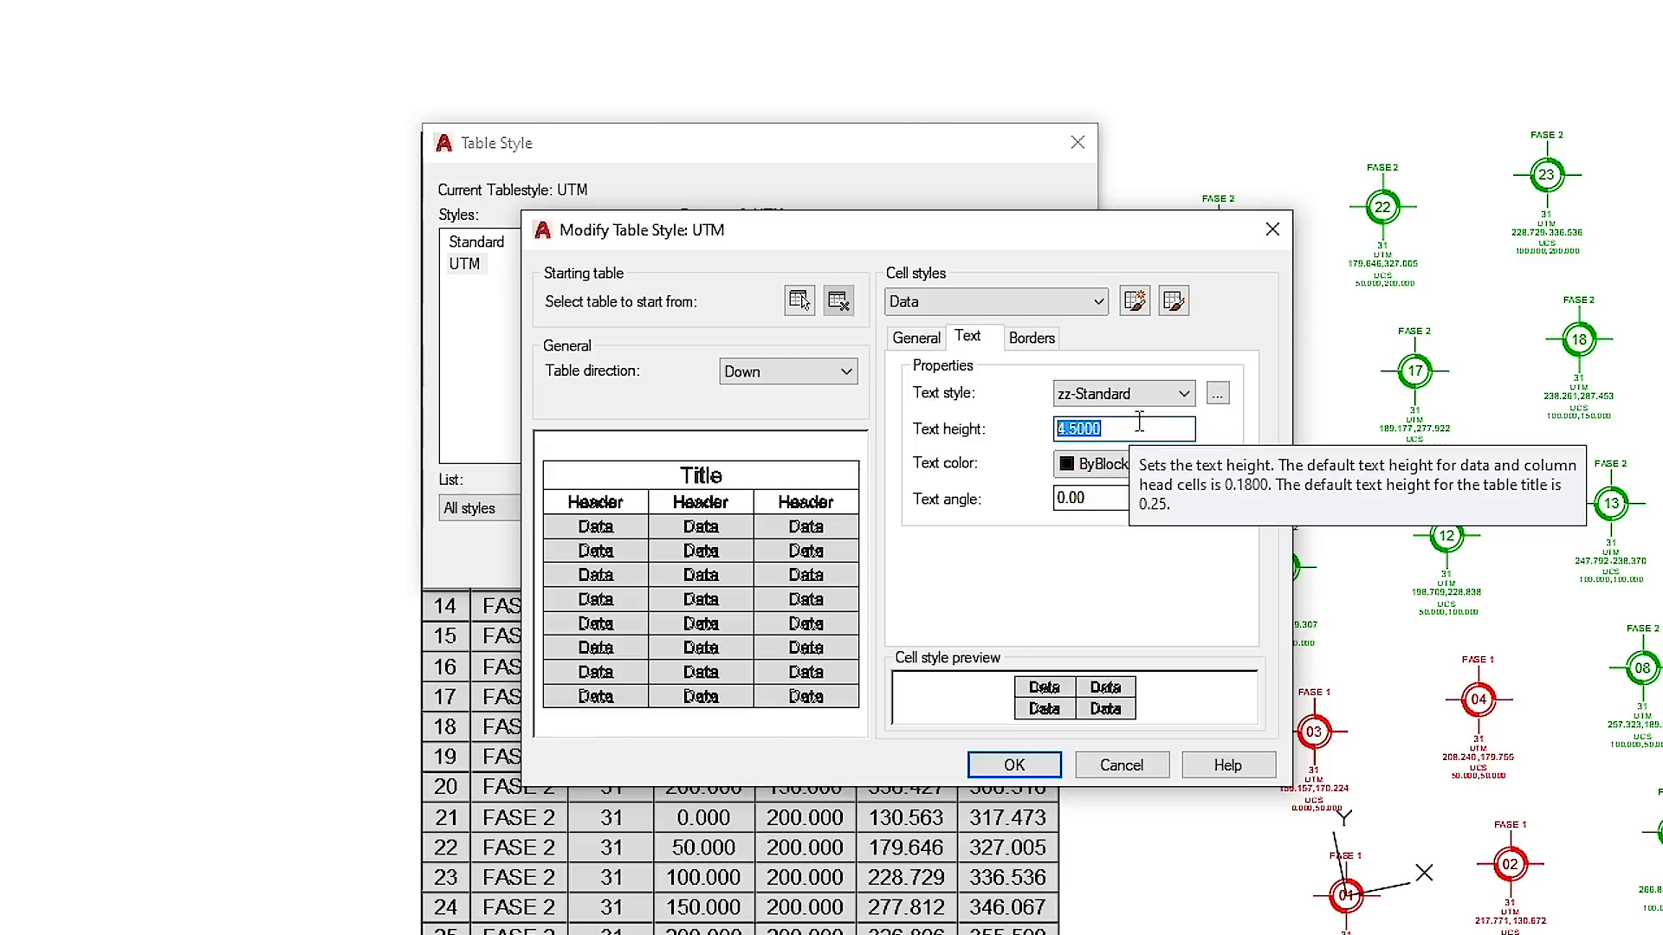
text(3)
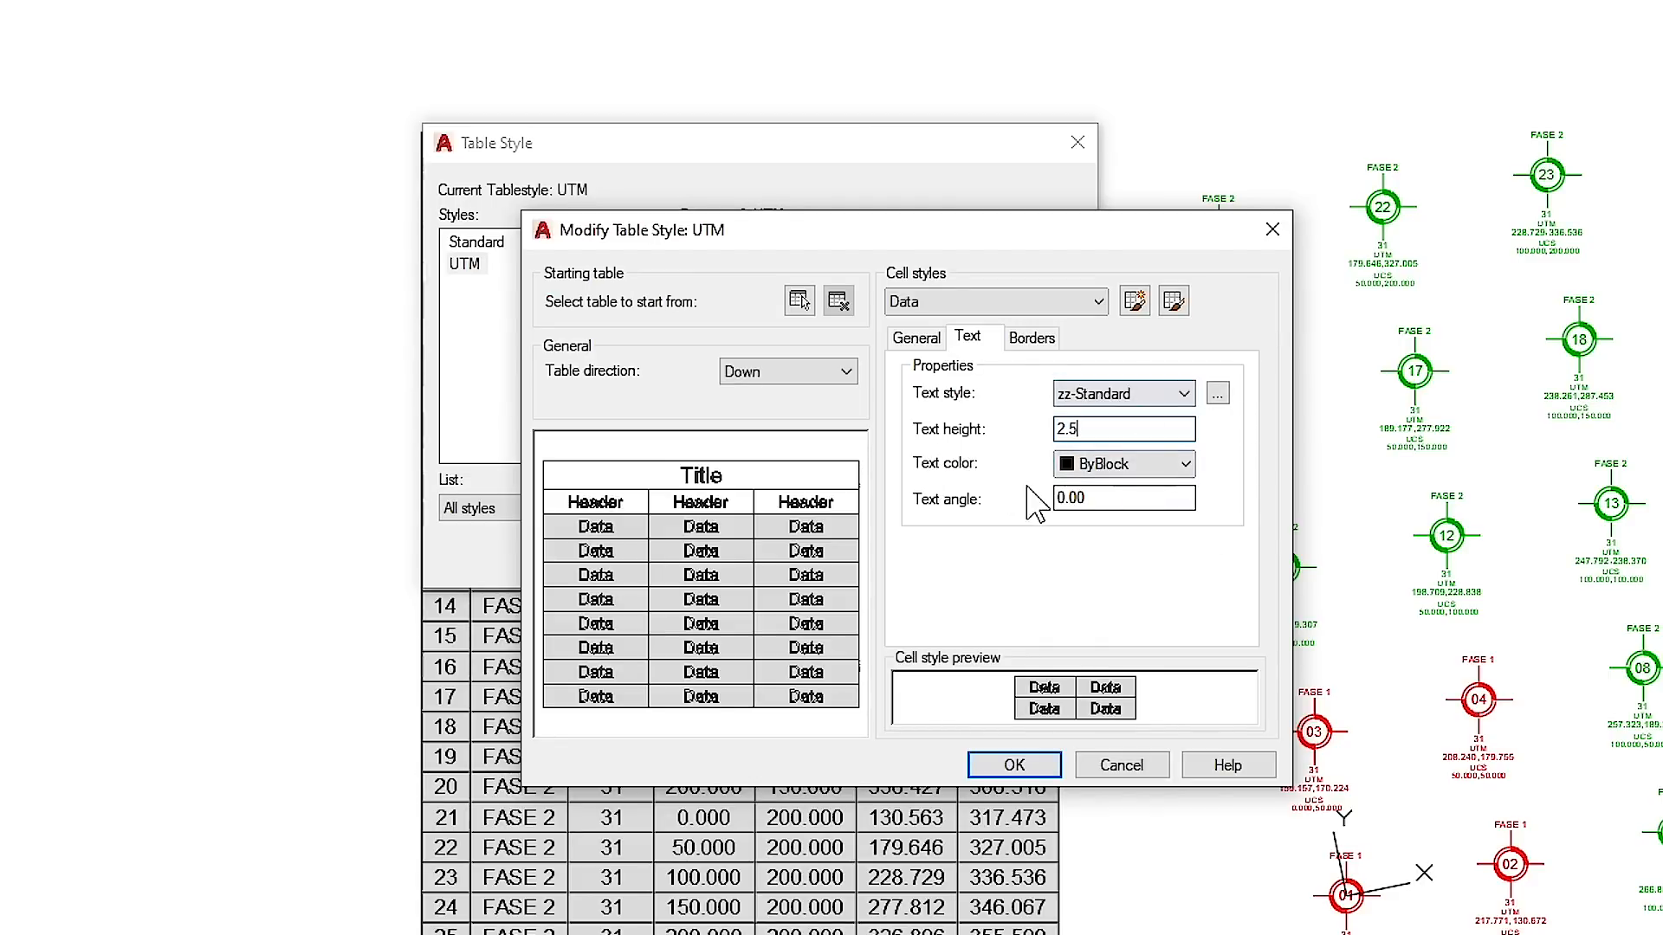
click(1090, 472)
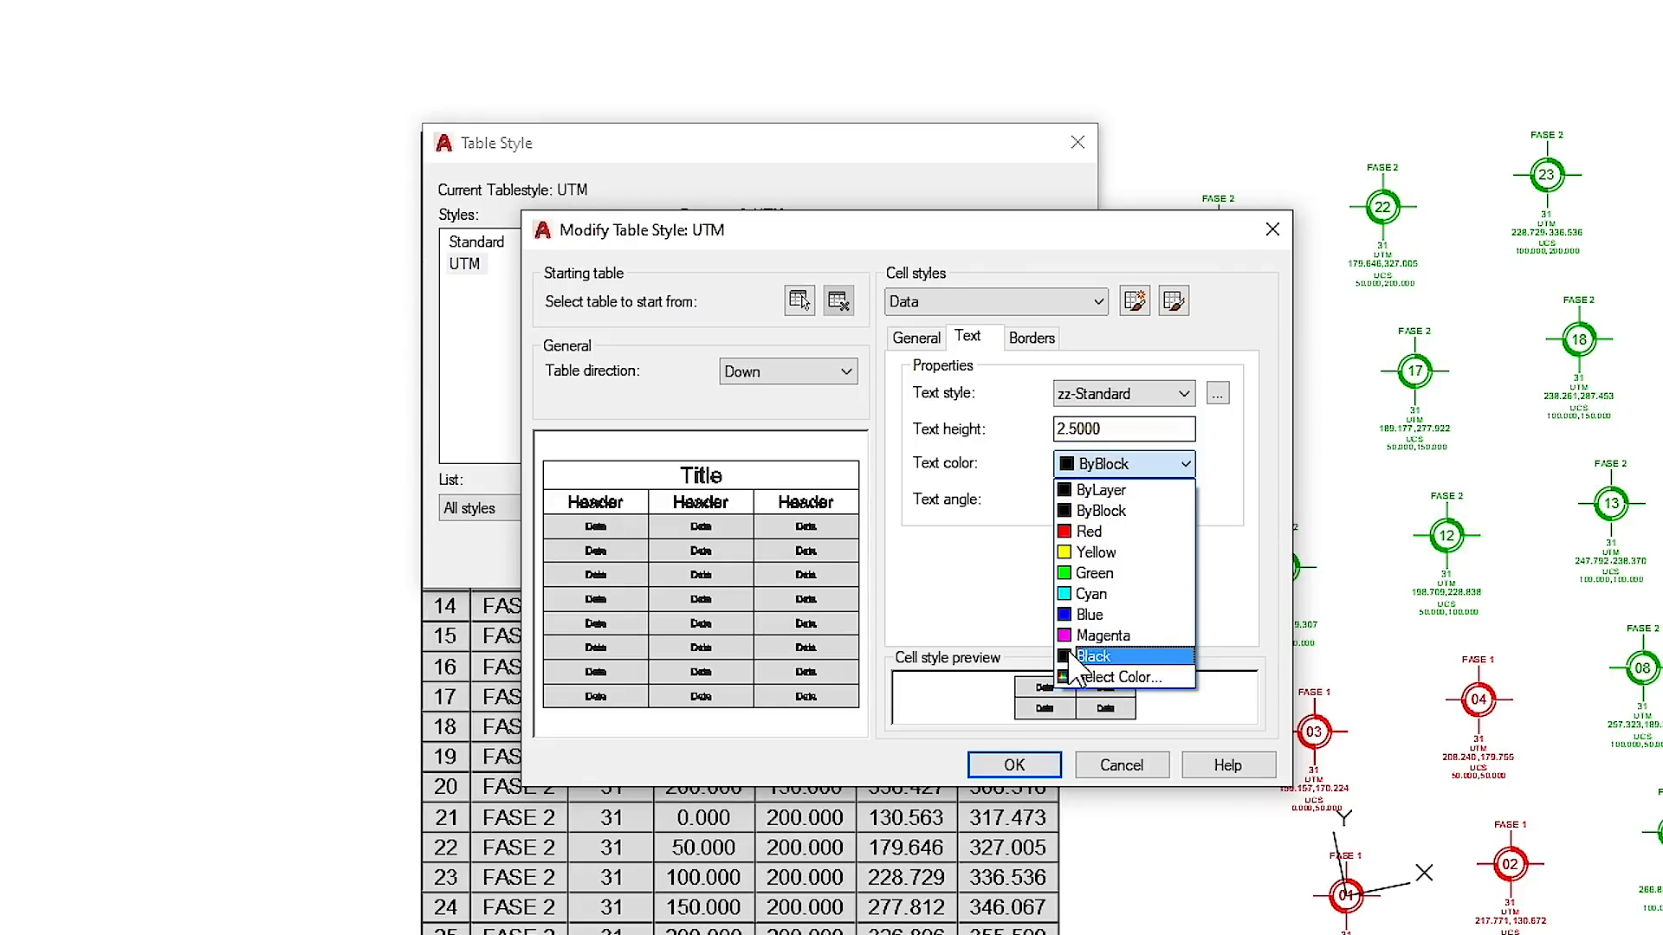
click(1142, 660)
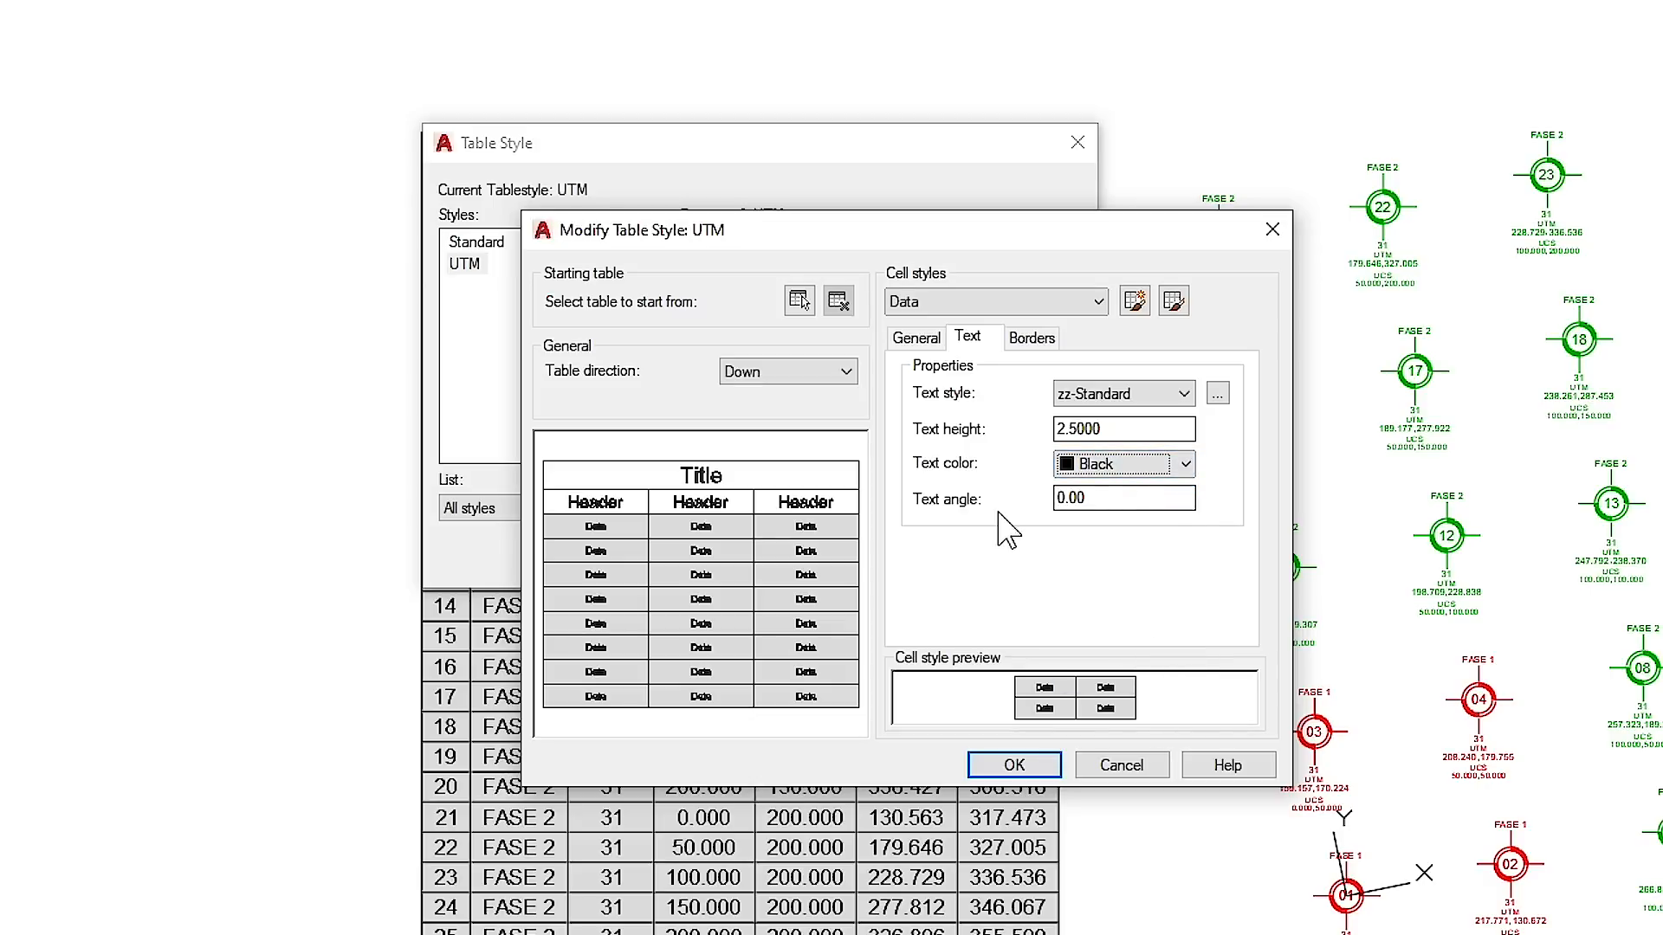
drag(1116, 498, 997, 503)
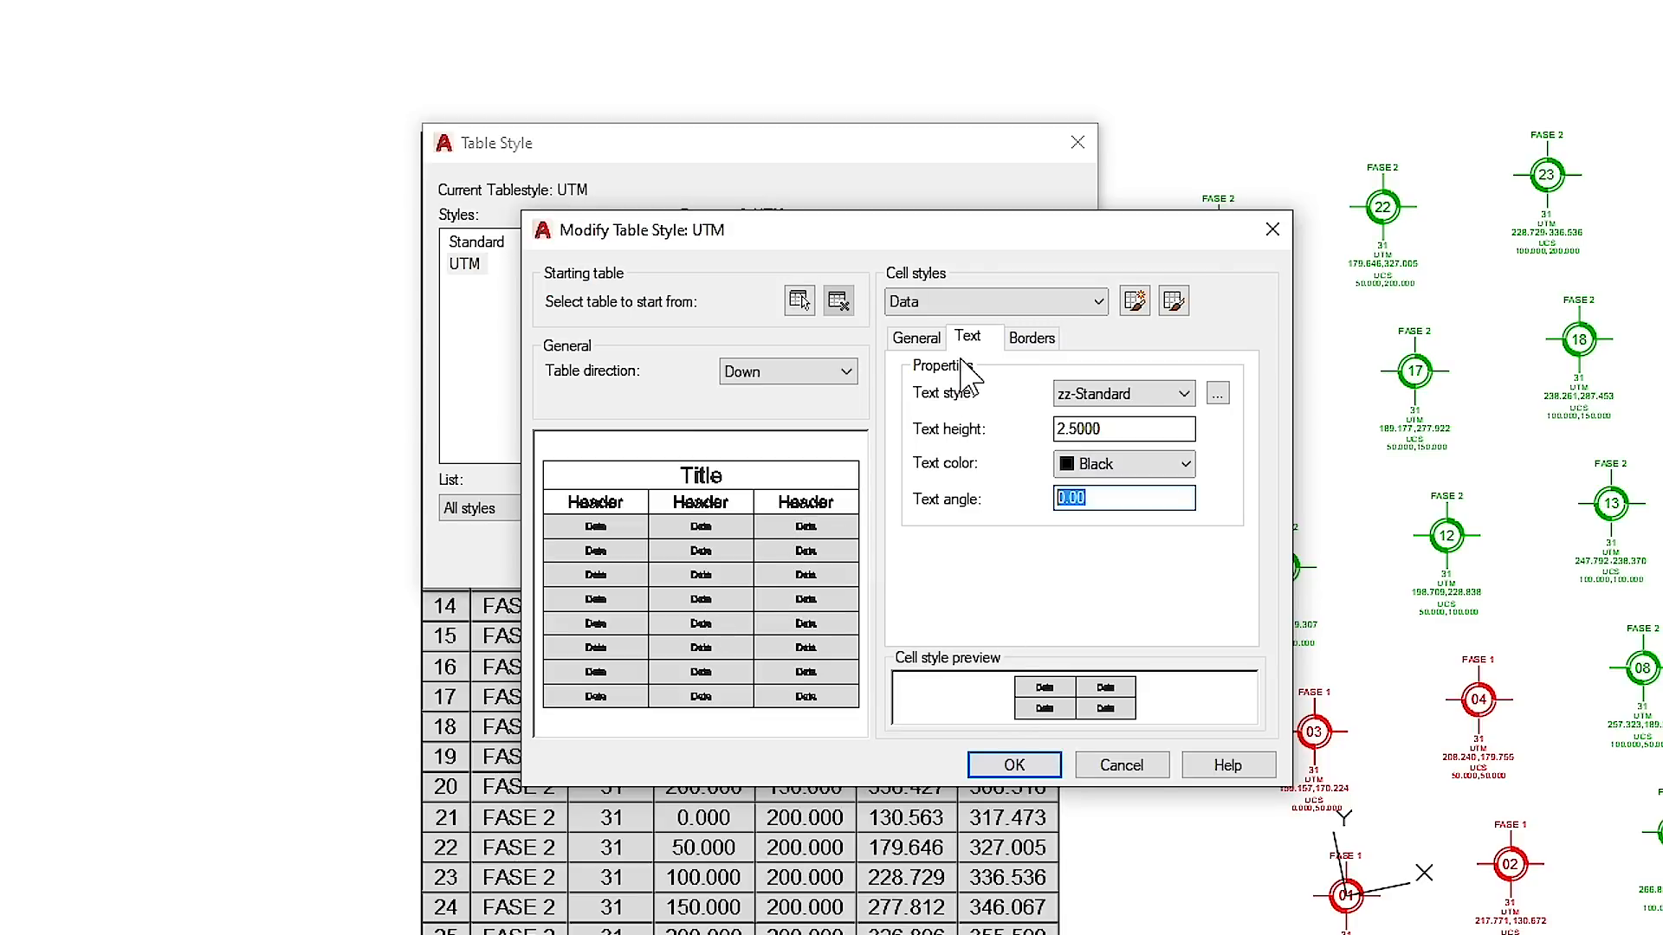
click(1015, 766)
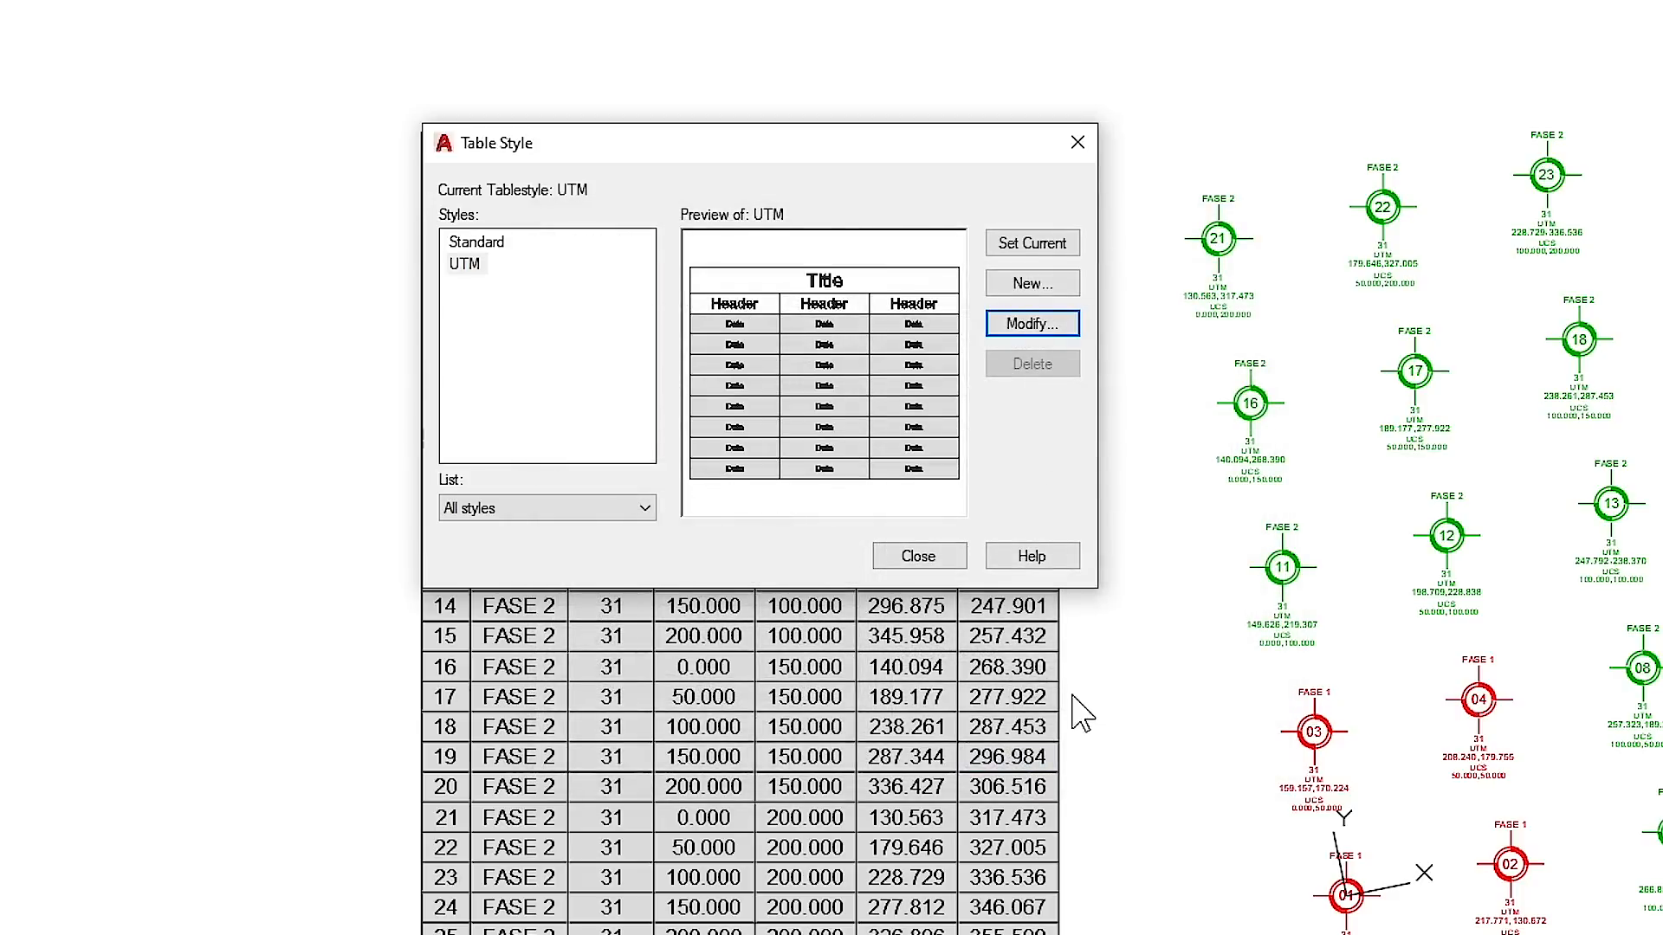
click(918, 556)
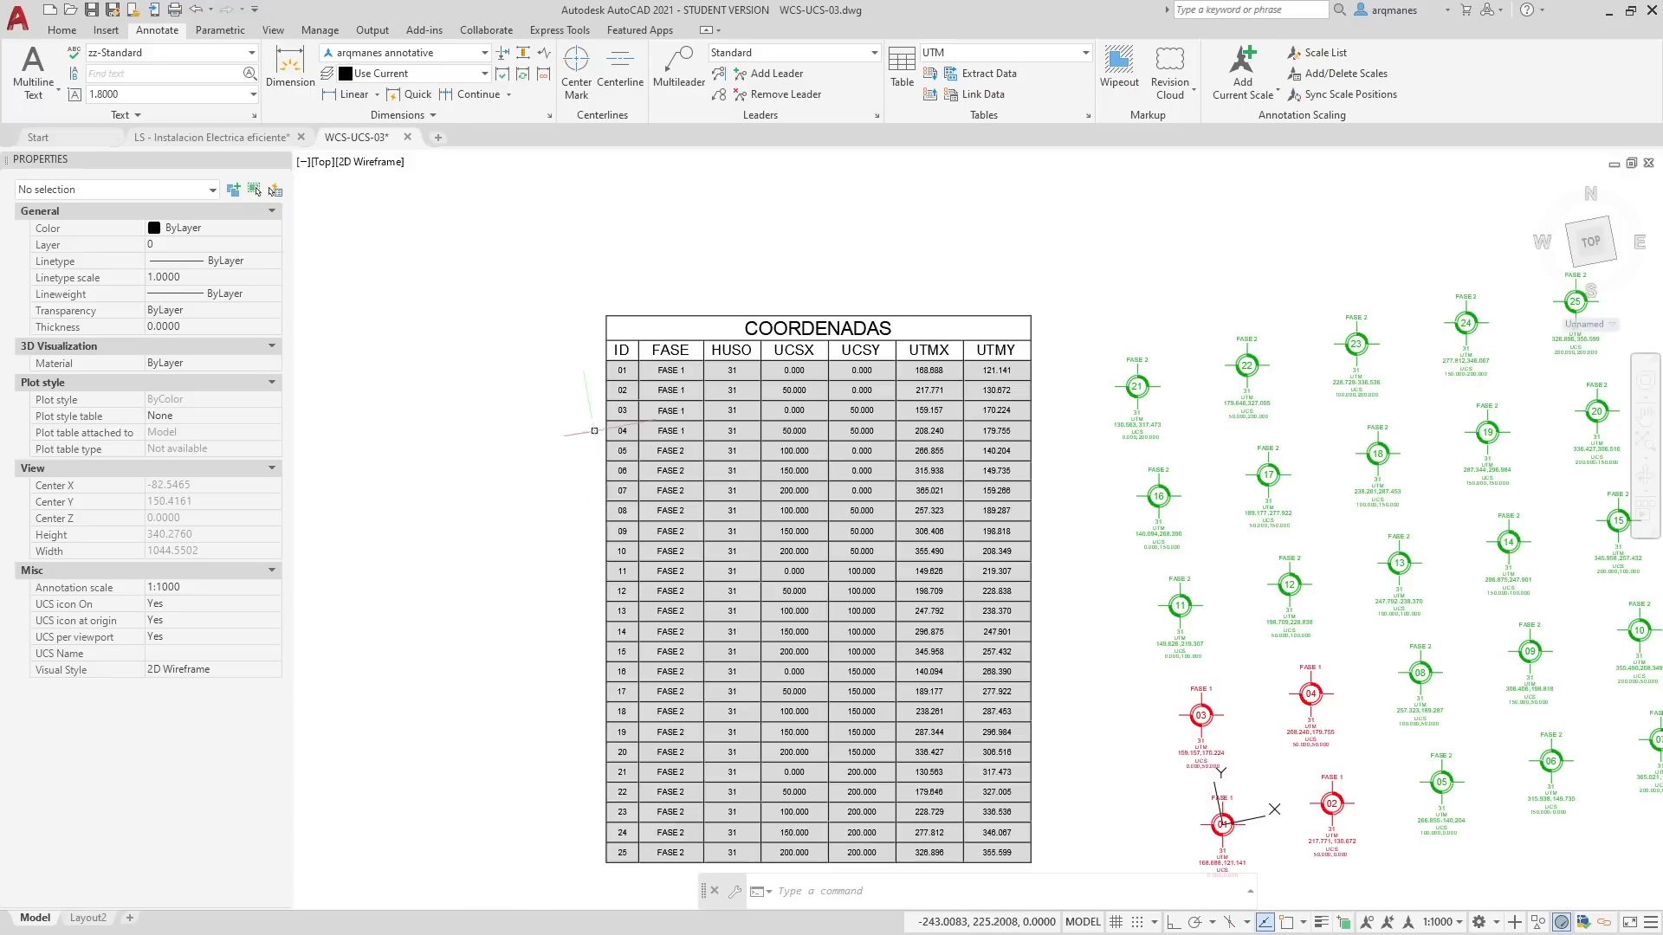
Step: Select the COORDENADAS table and uniformly shrink its height to about 153 units from its lower edge
click(601, 392)
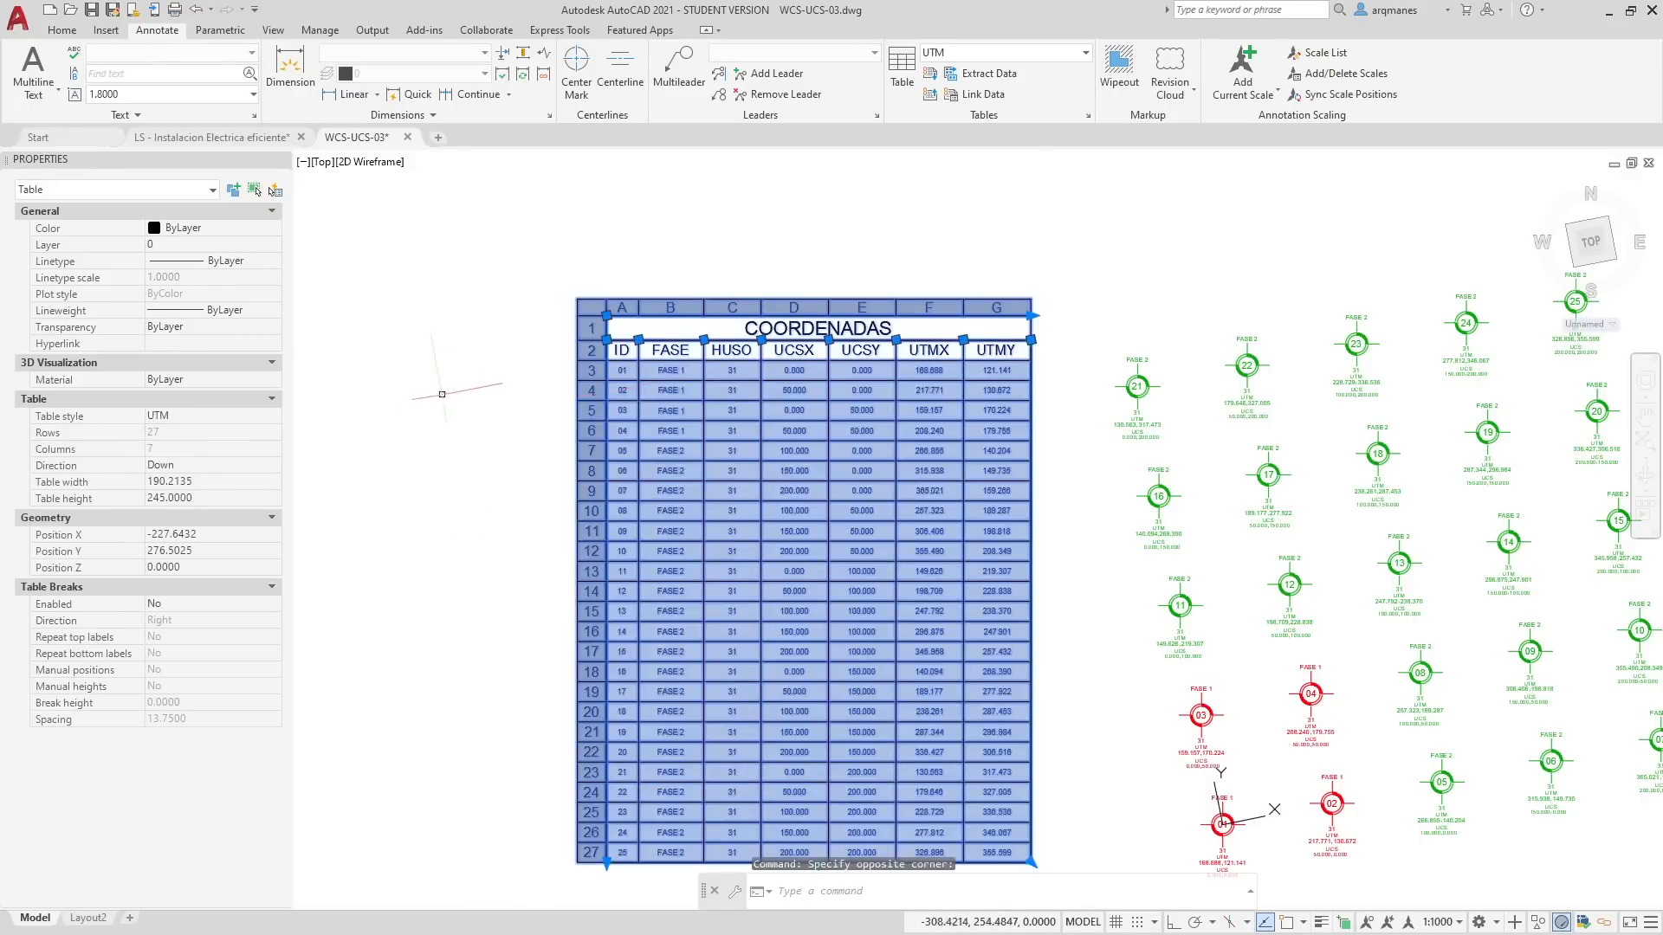
scroll(501, 372, down, 3)
scroll(493, 553, up, 2)
scroll(493, 554, up, 2)
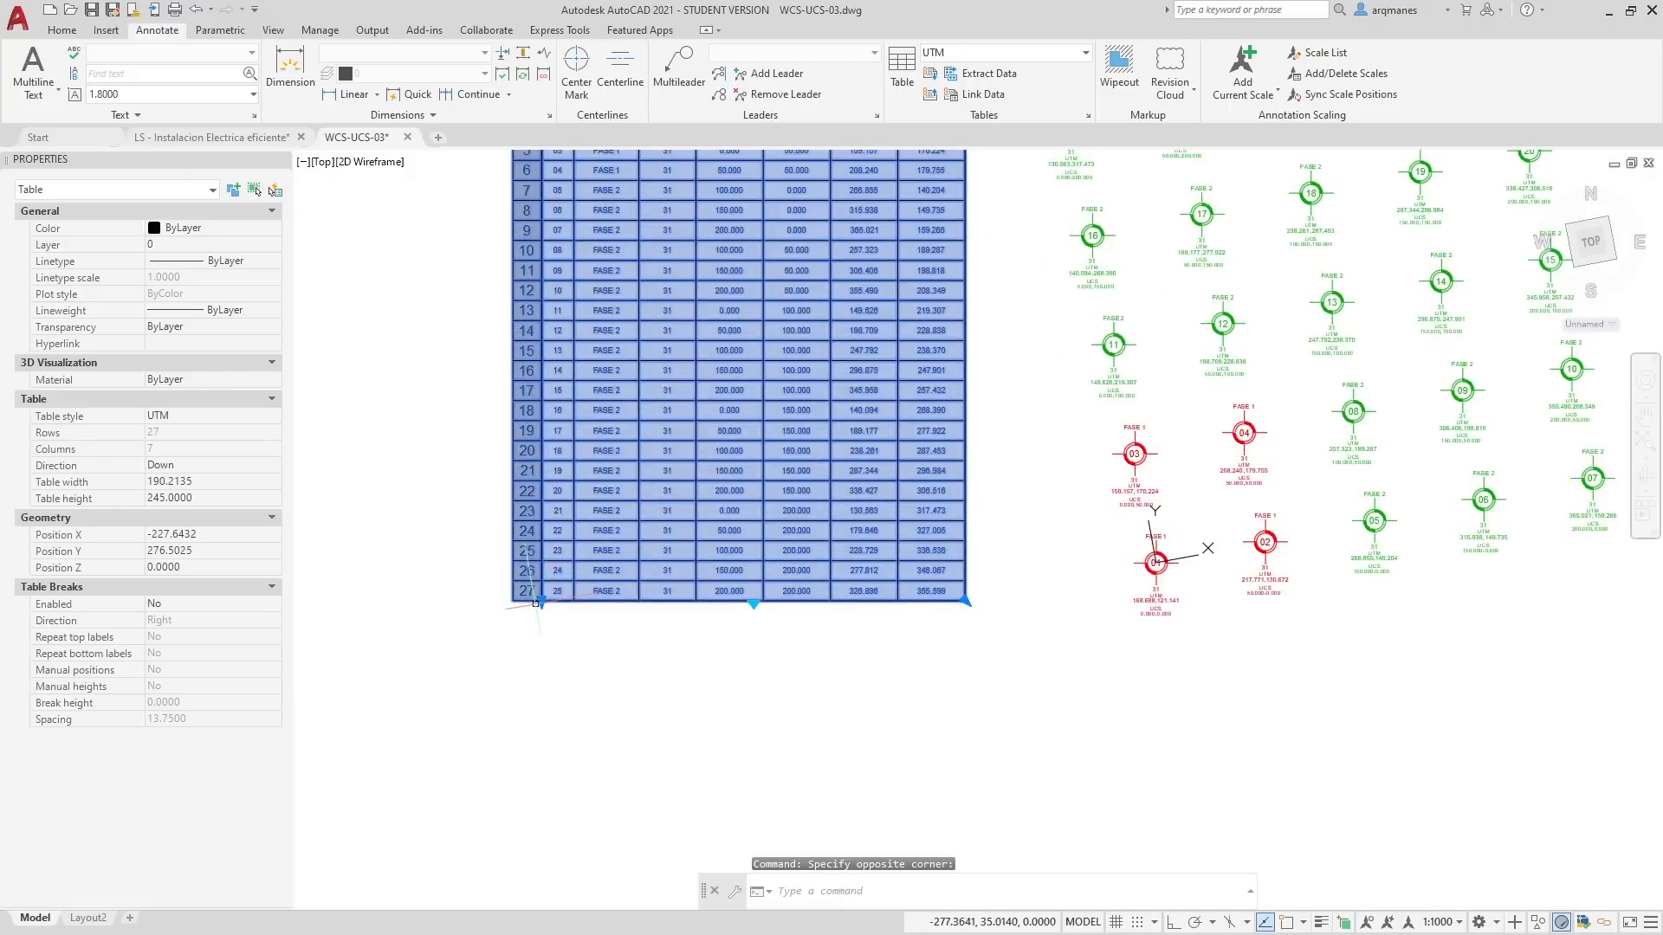
scroll(556, 667, down, 2)
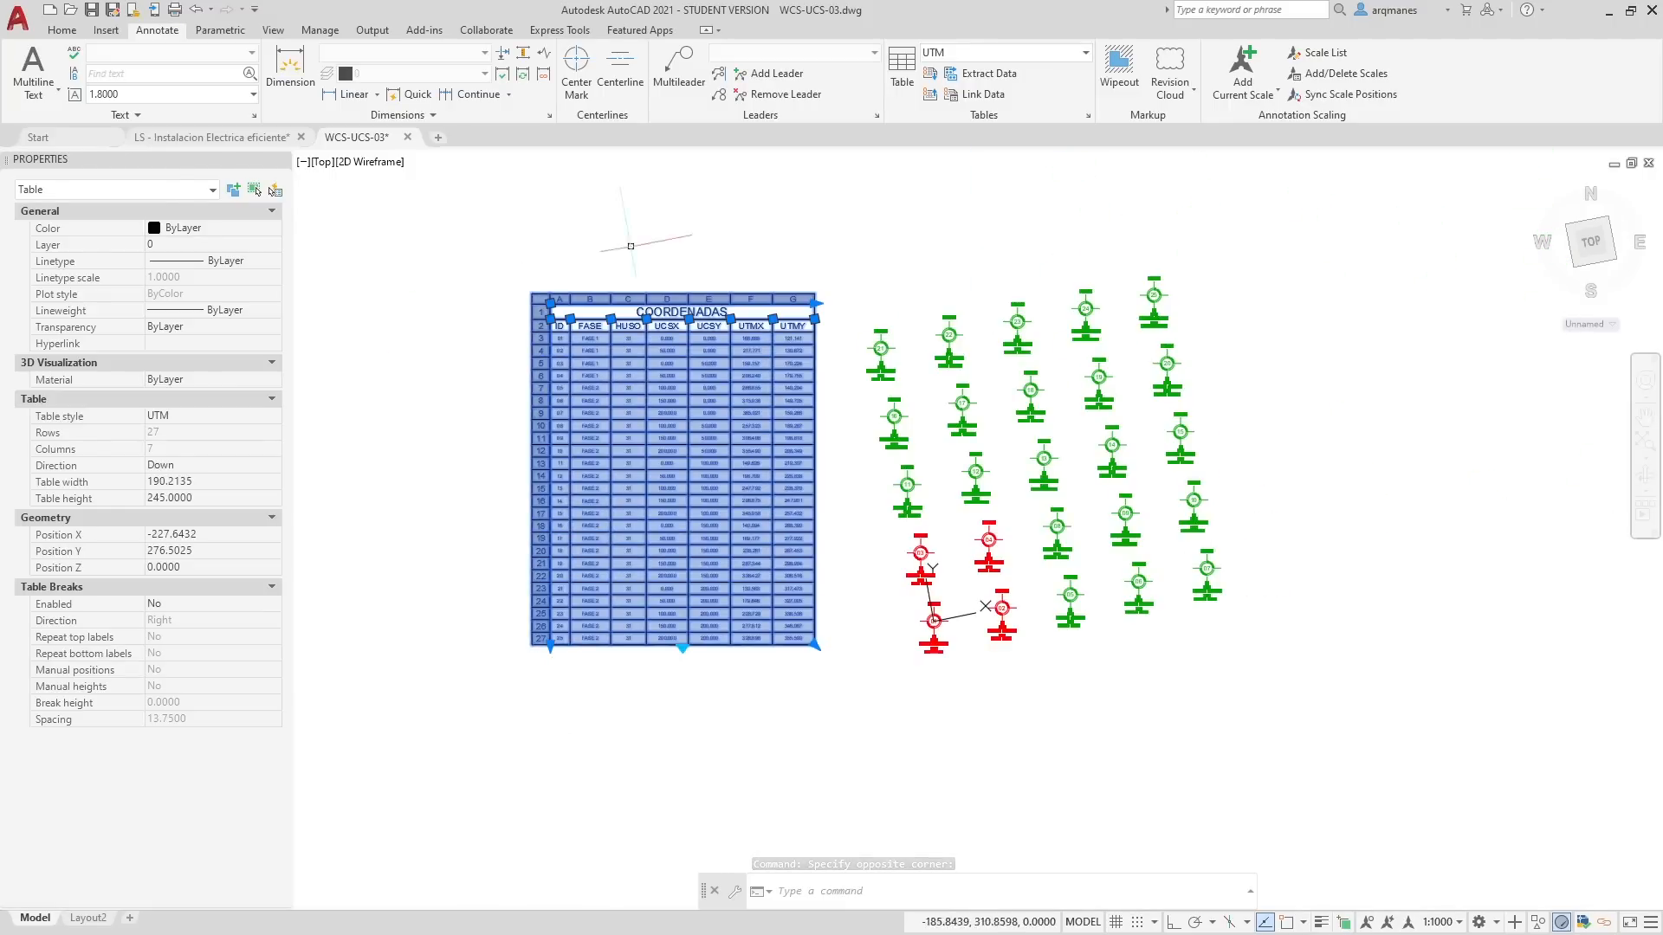
scroll(552, 666, up, 2)
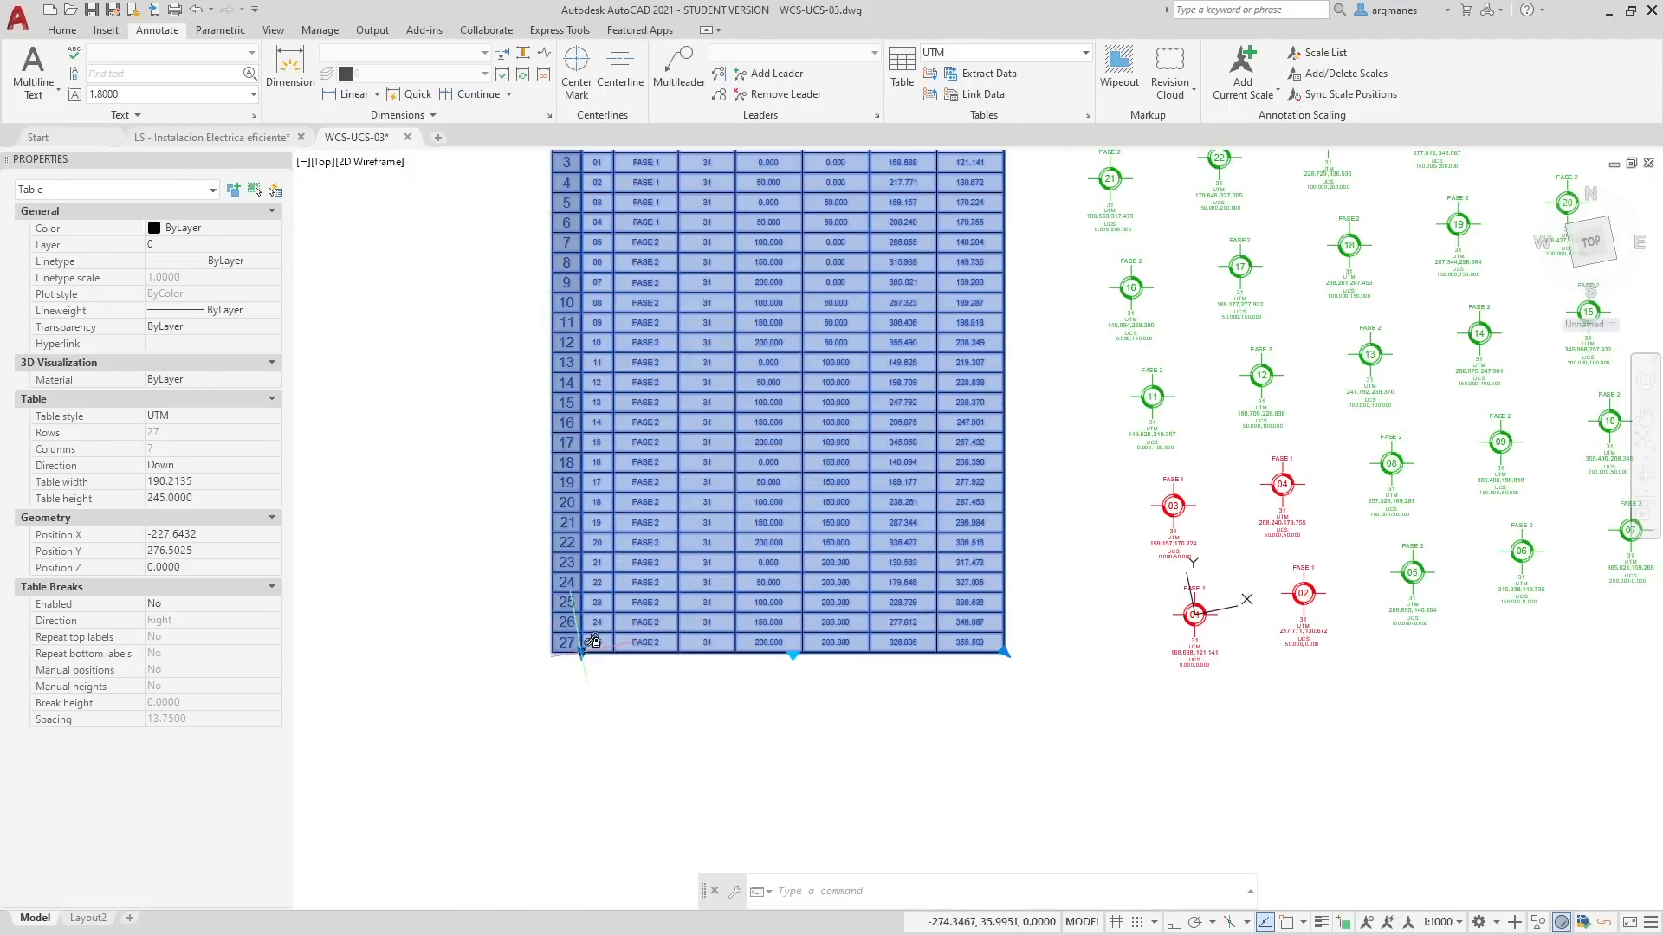
click(582, 651)
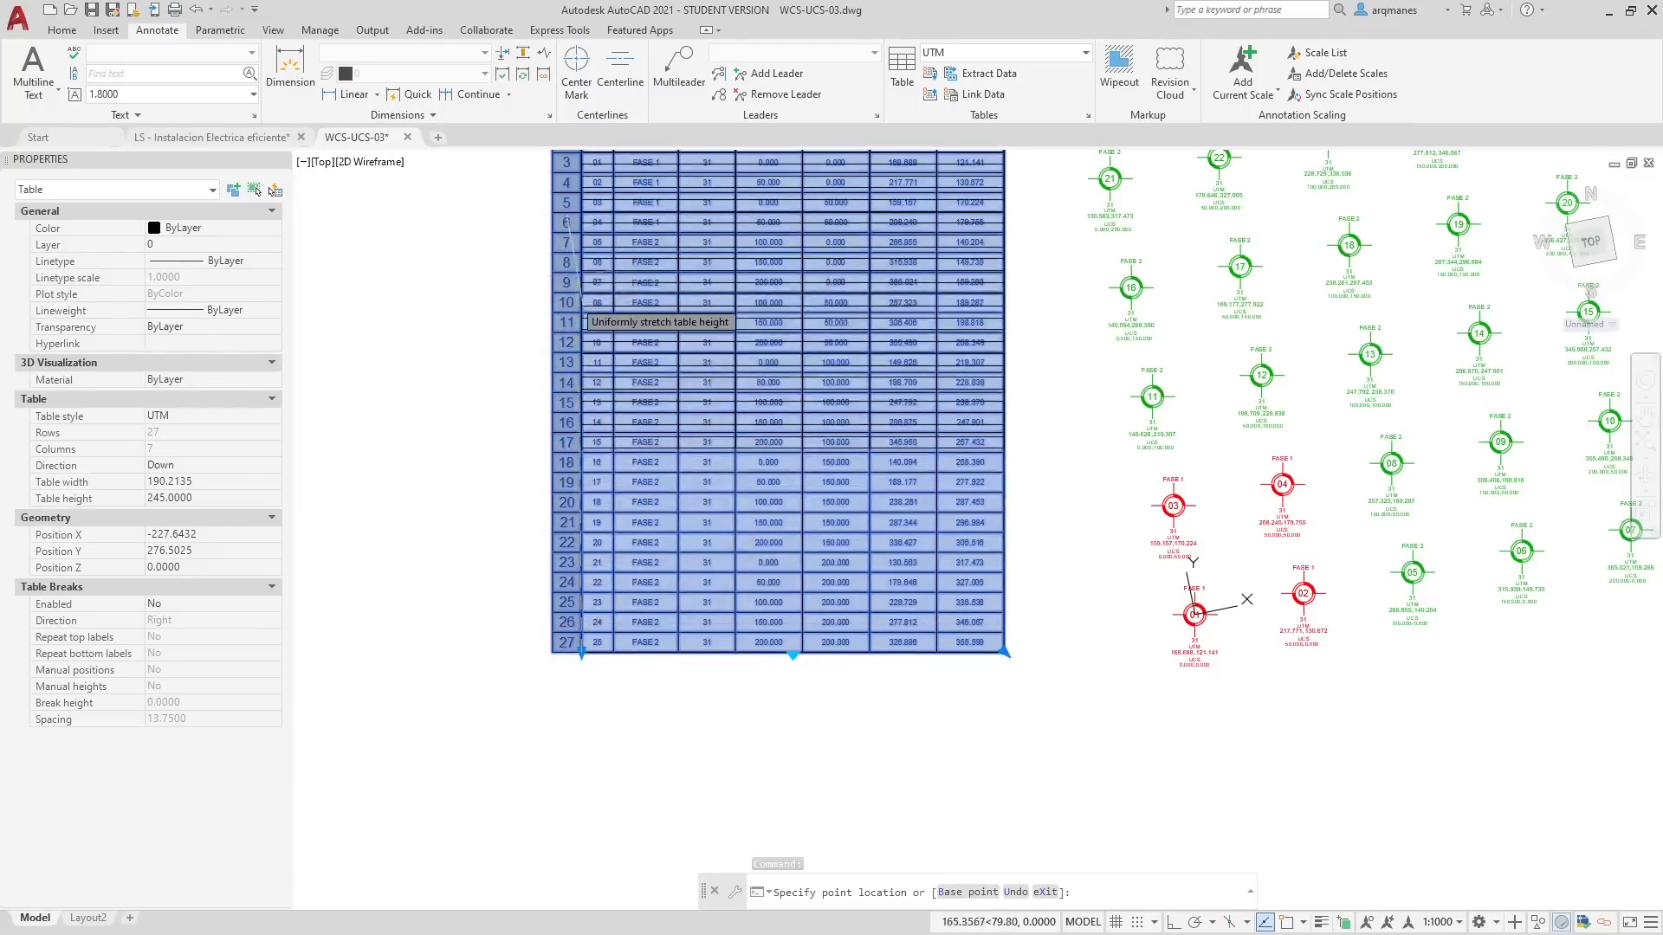
click(593, 454)
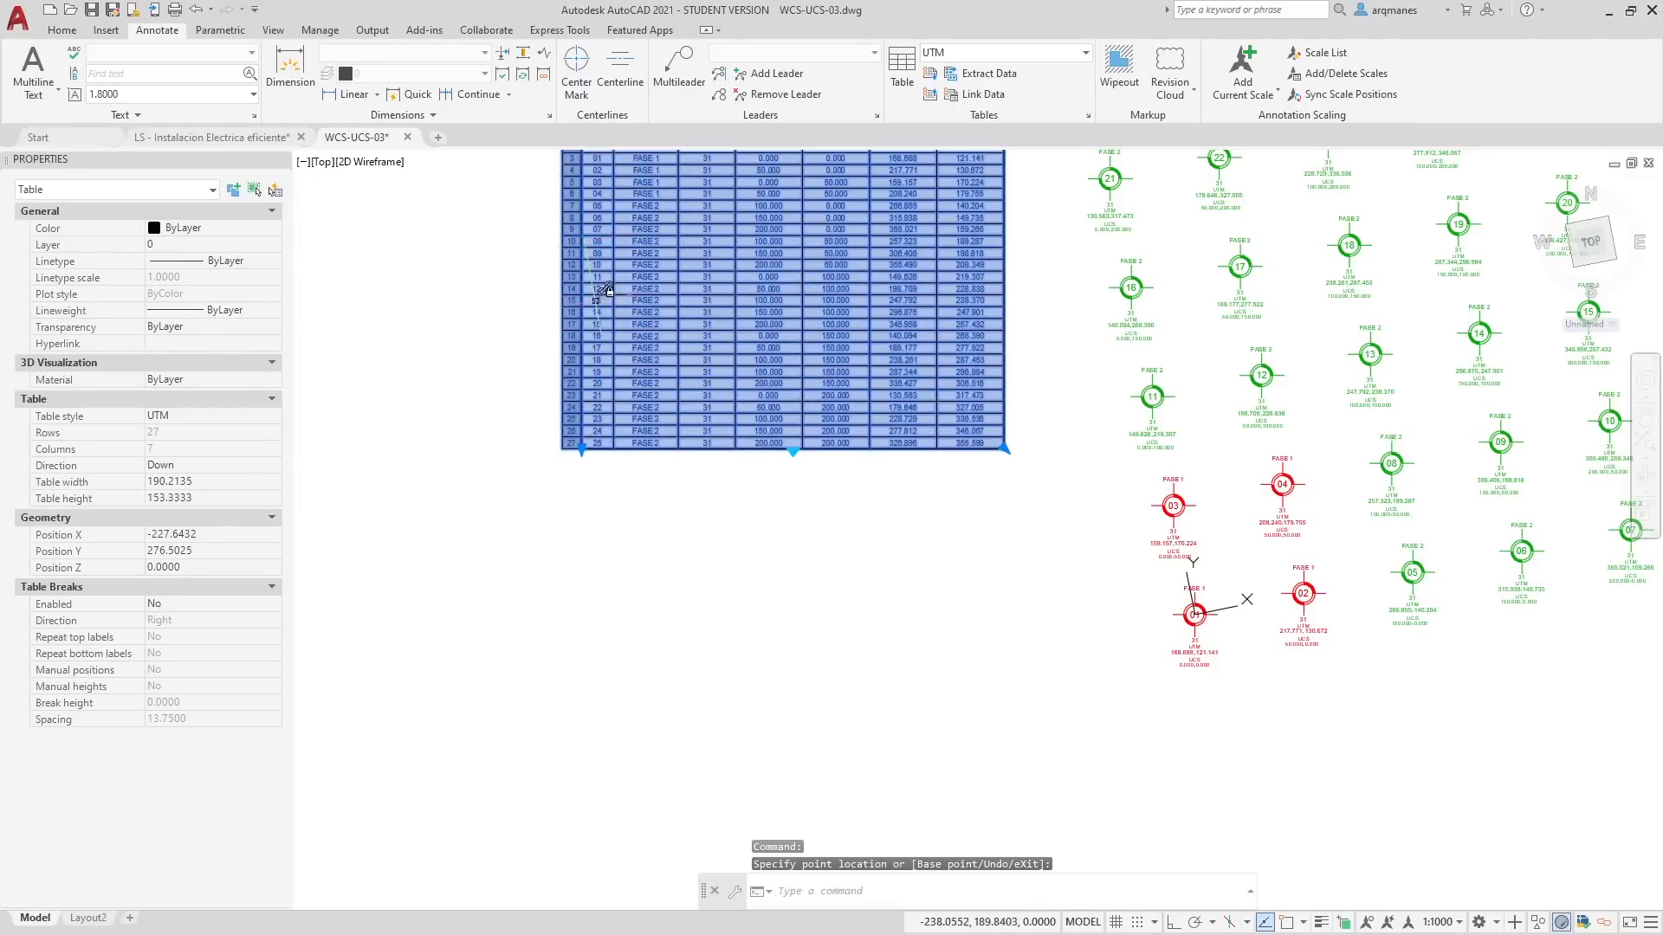
scroll(593, 451, up, 6)
scroll(802, 407, up, 2)
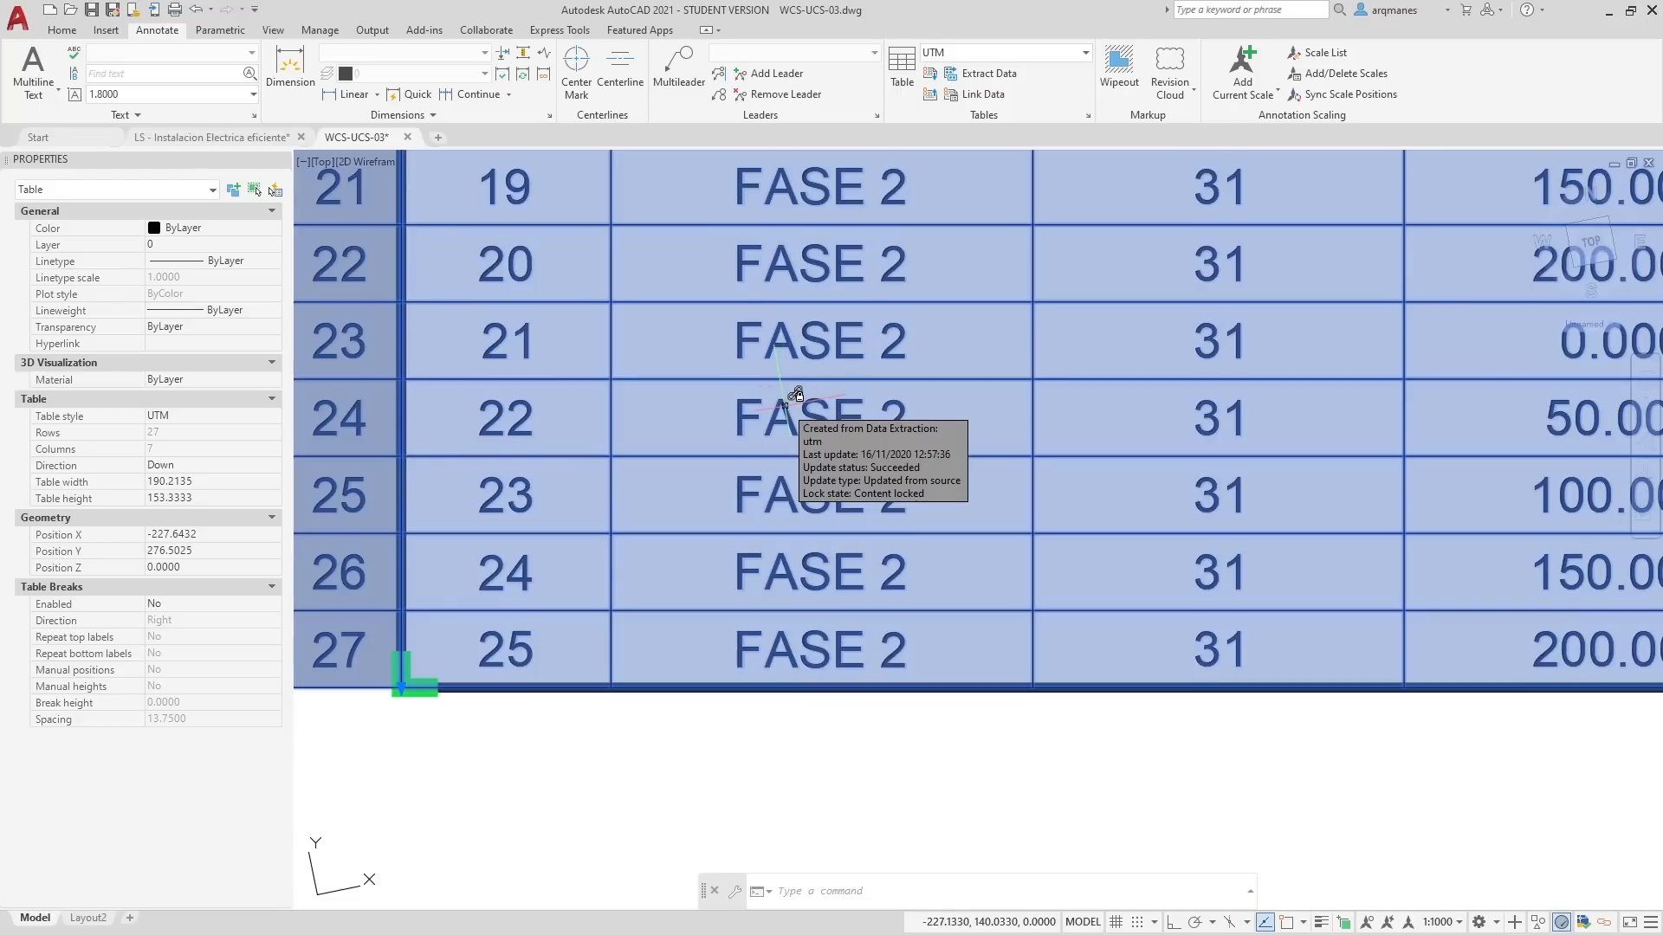
text(dist)
key(Return)
scroll(791, 398, up, 2)
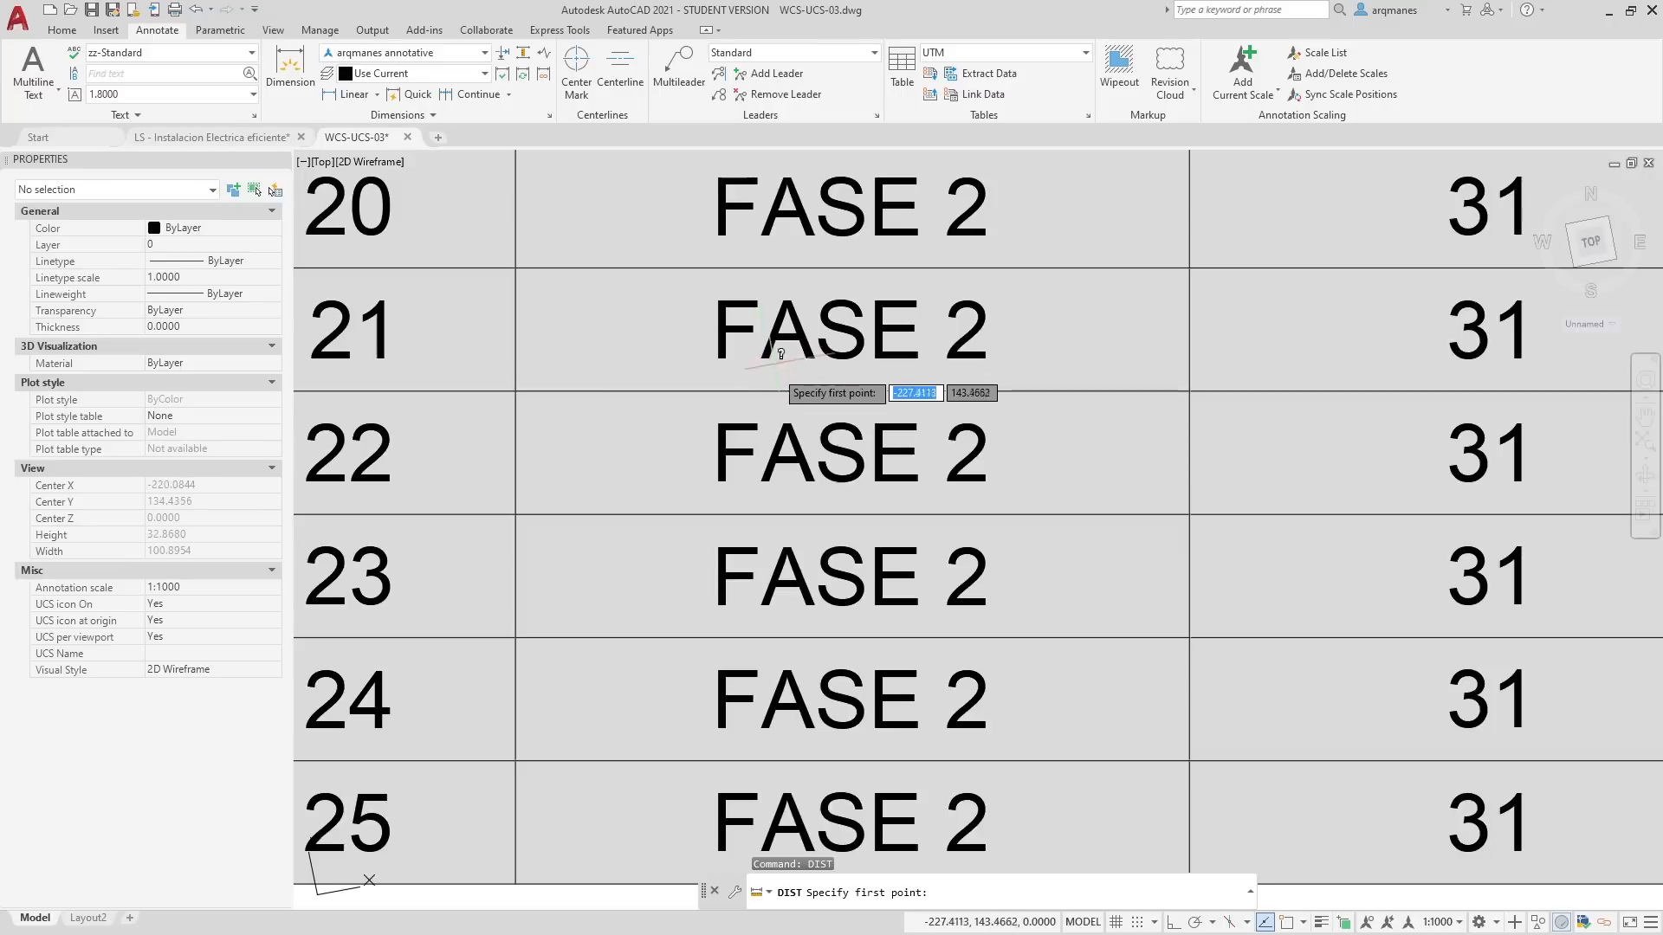
scroll(795, 548, down, 8)
key(Escape)
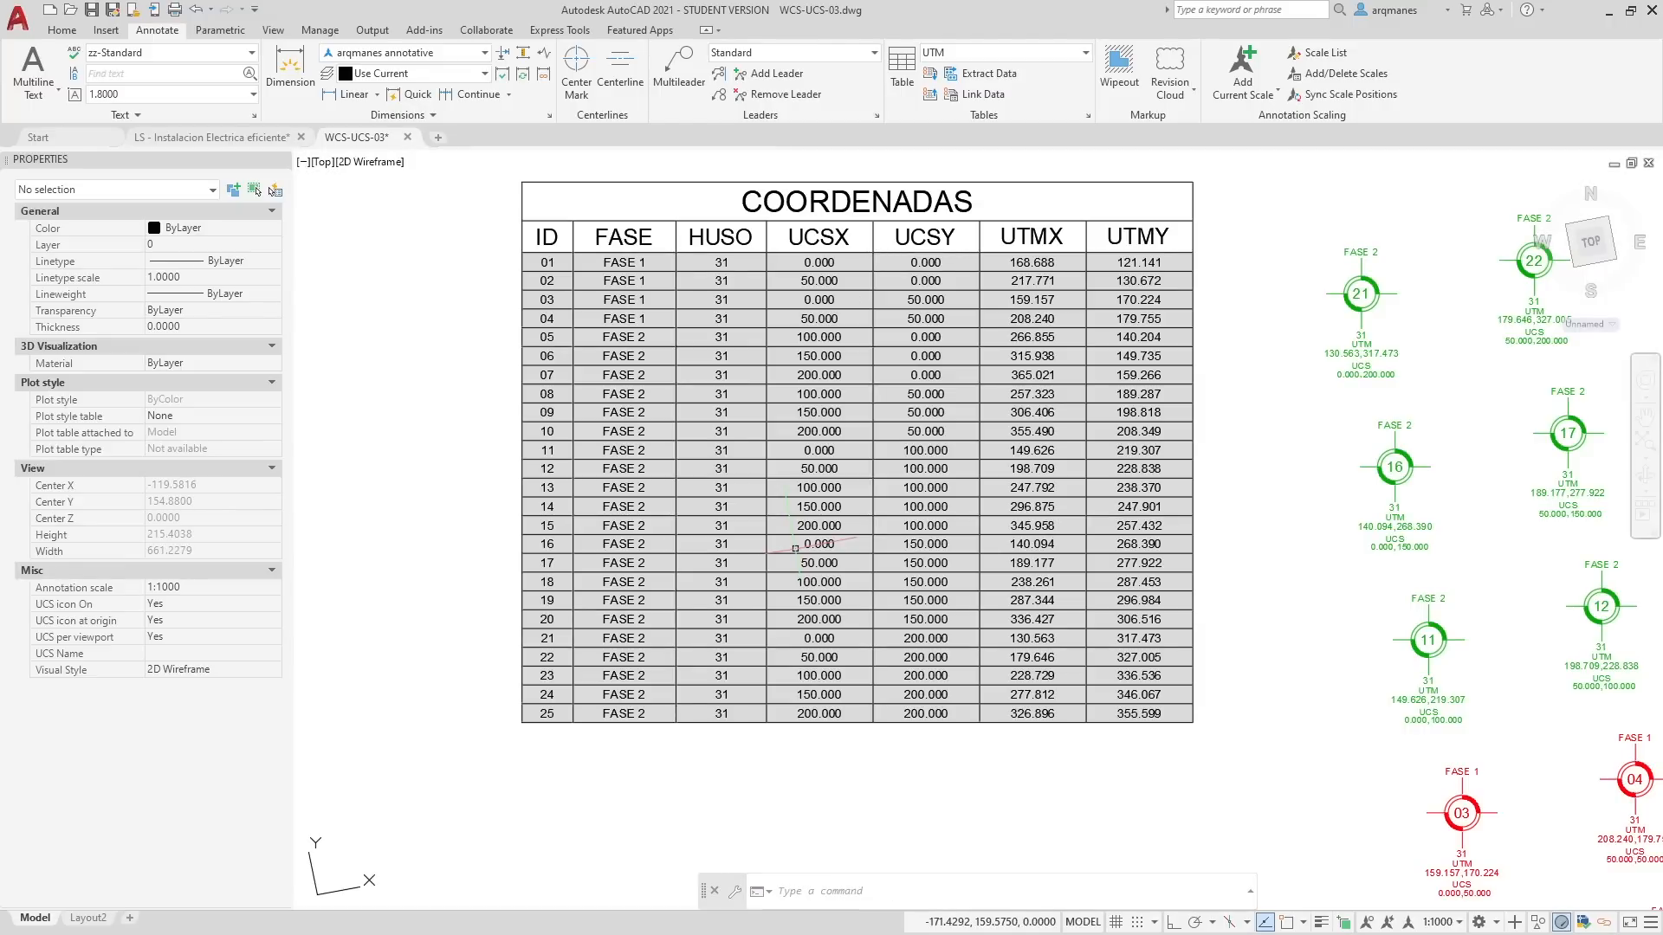
Step: Modify the UTM table style, setting the Header cell style's fill color to true color RGB 147,197,145
click(987, 53)
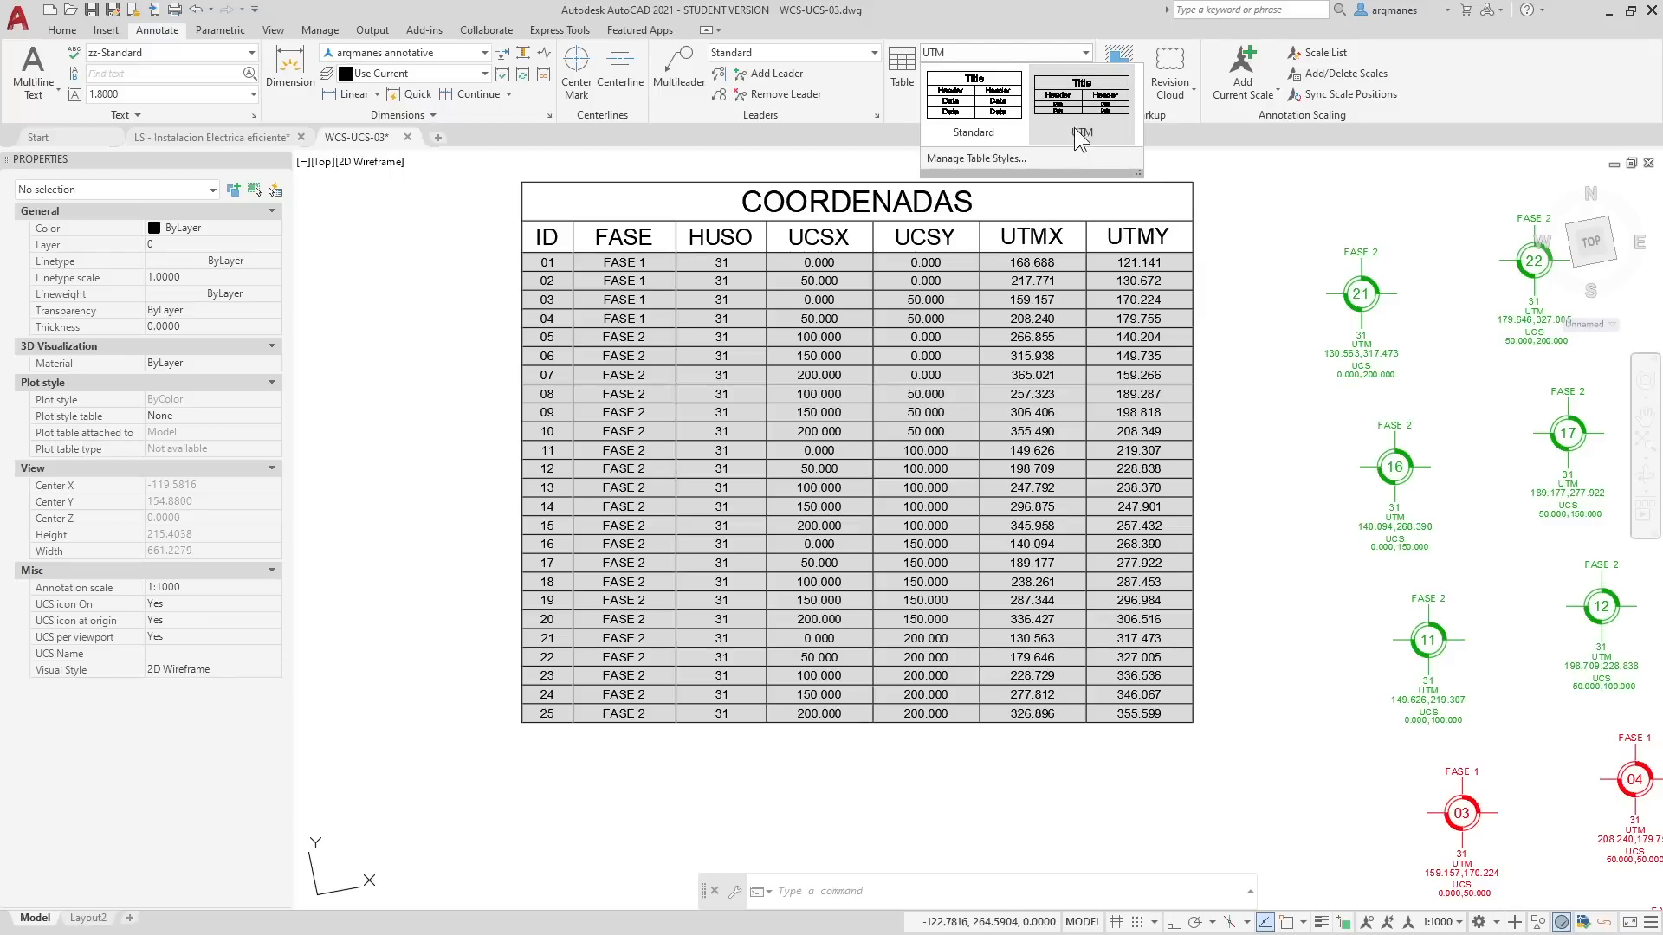
click(1082, 159)
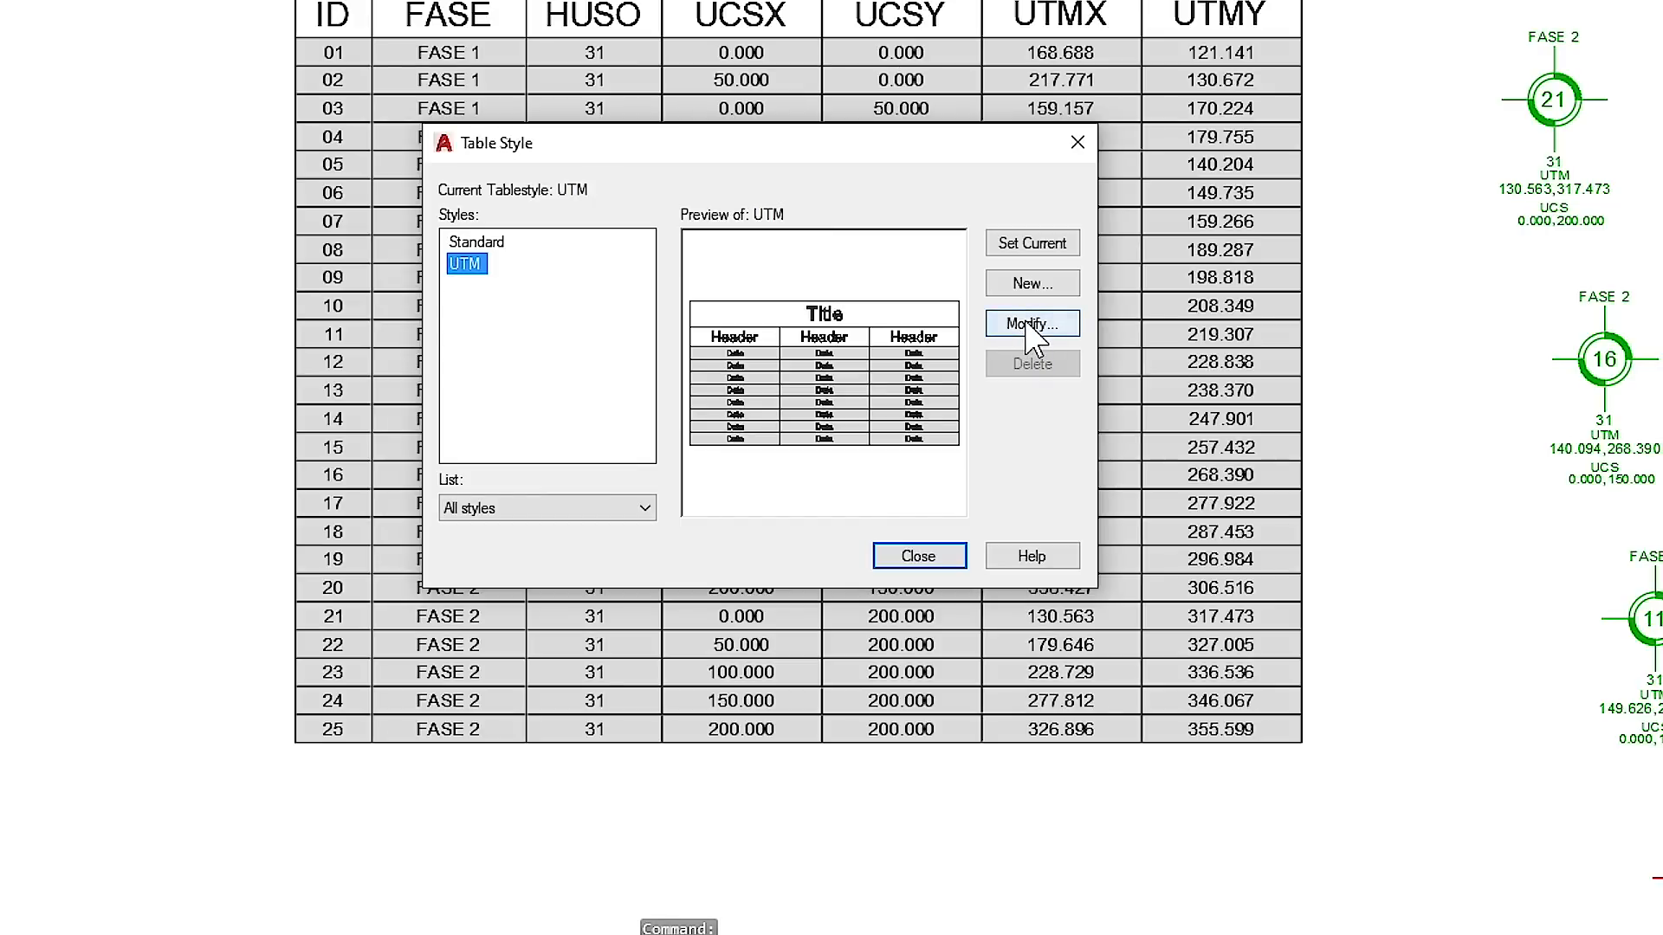
click(1012, 442)
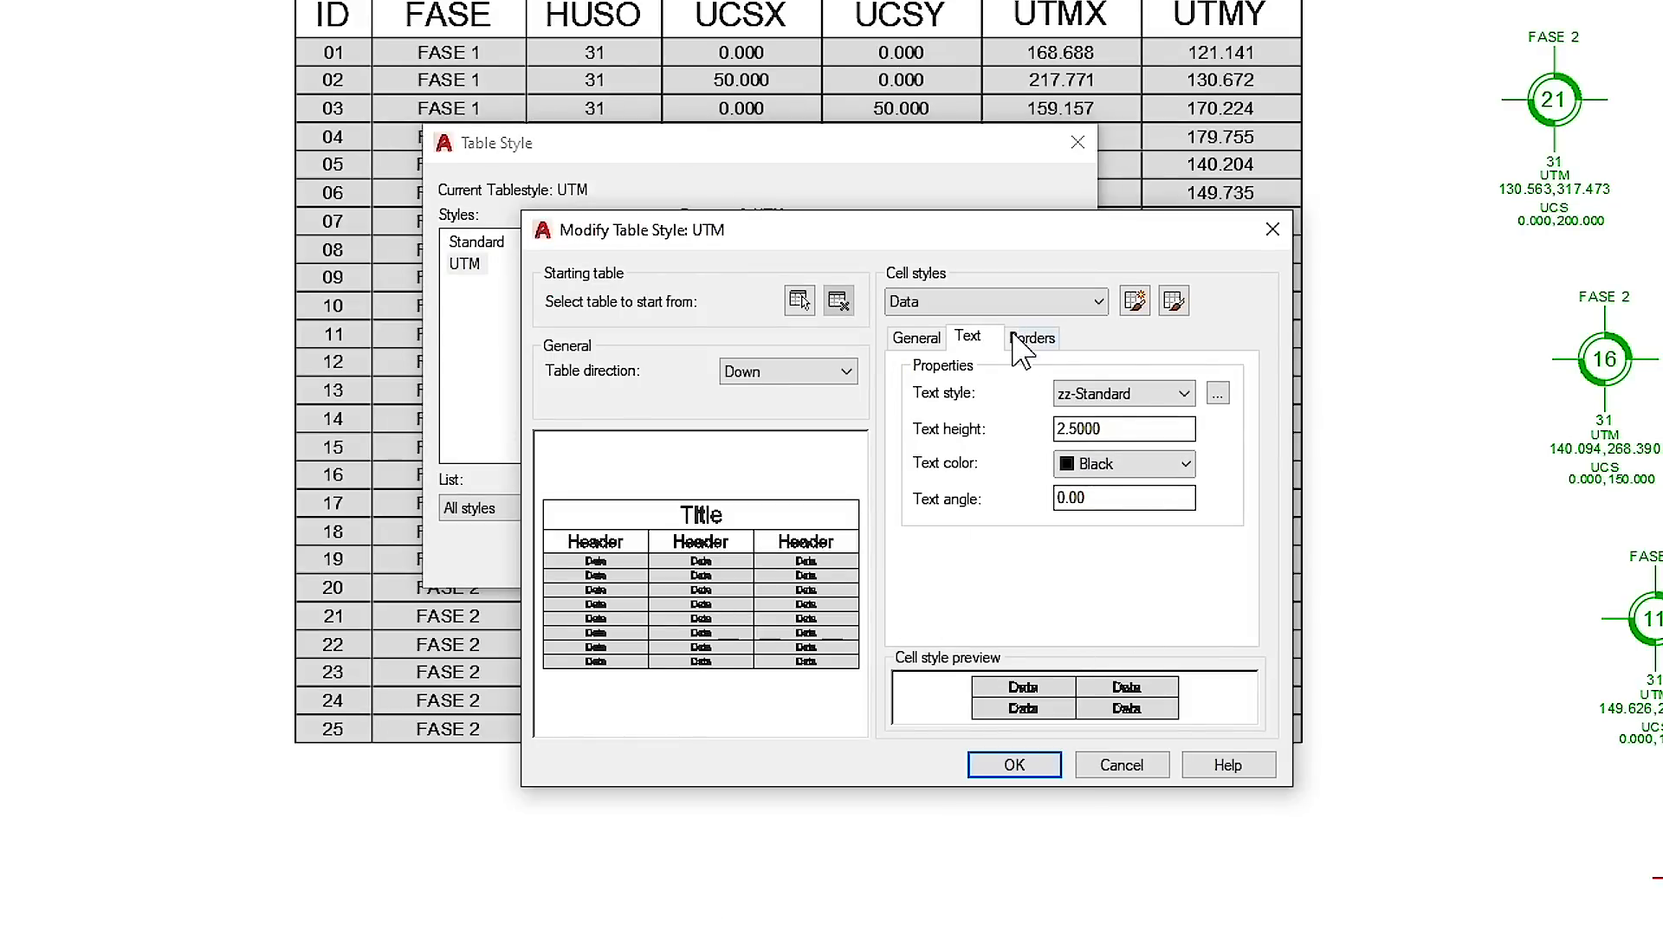
click(1099, 301)
click(970, 338)
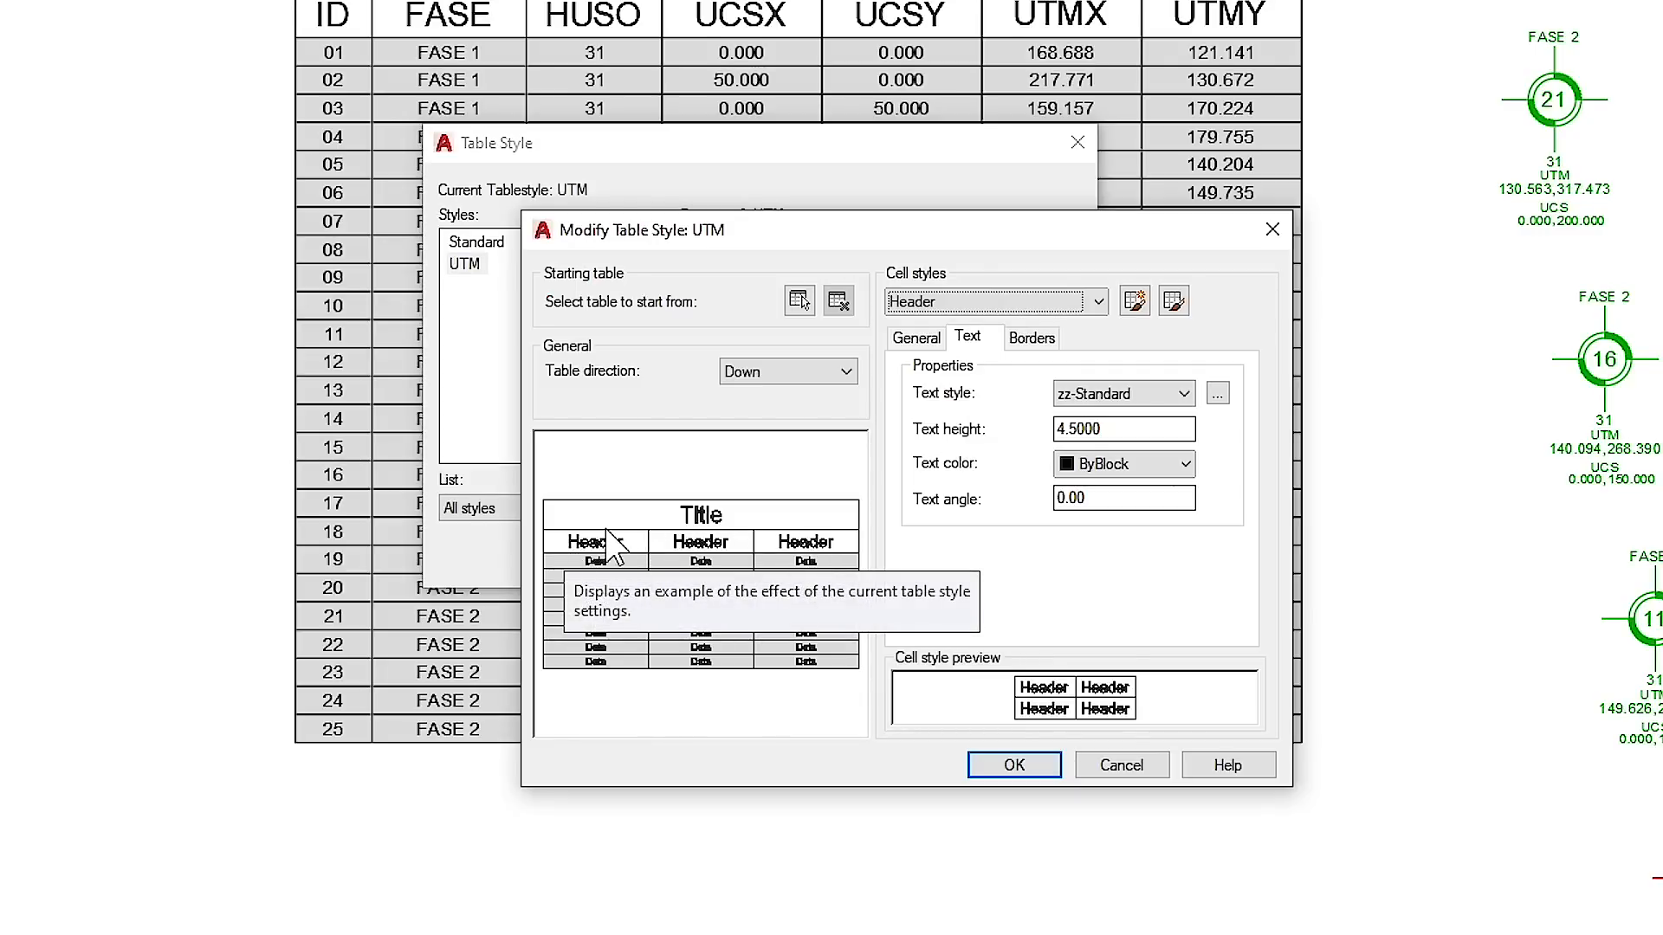
click(925, 339)
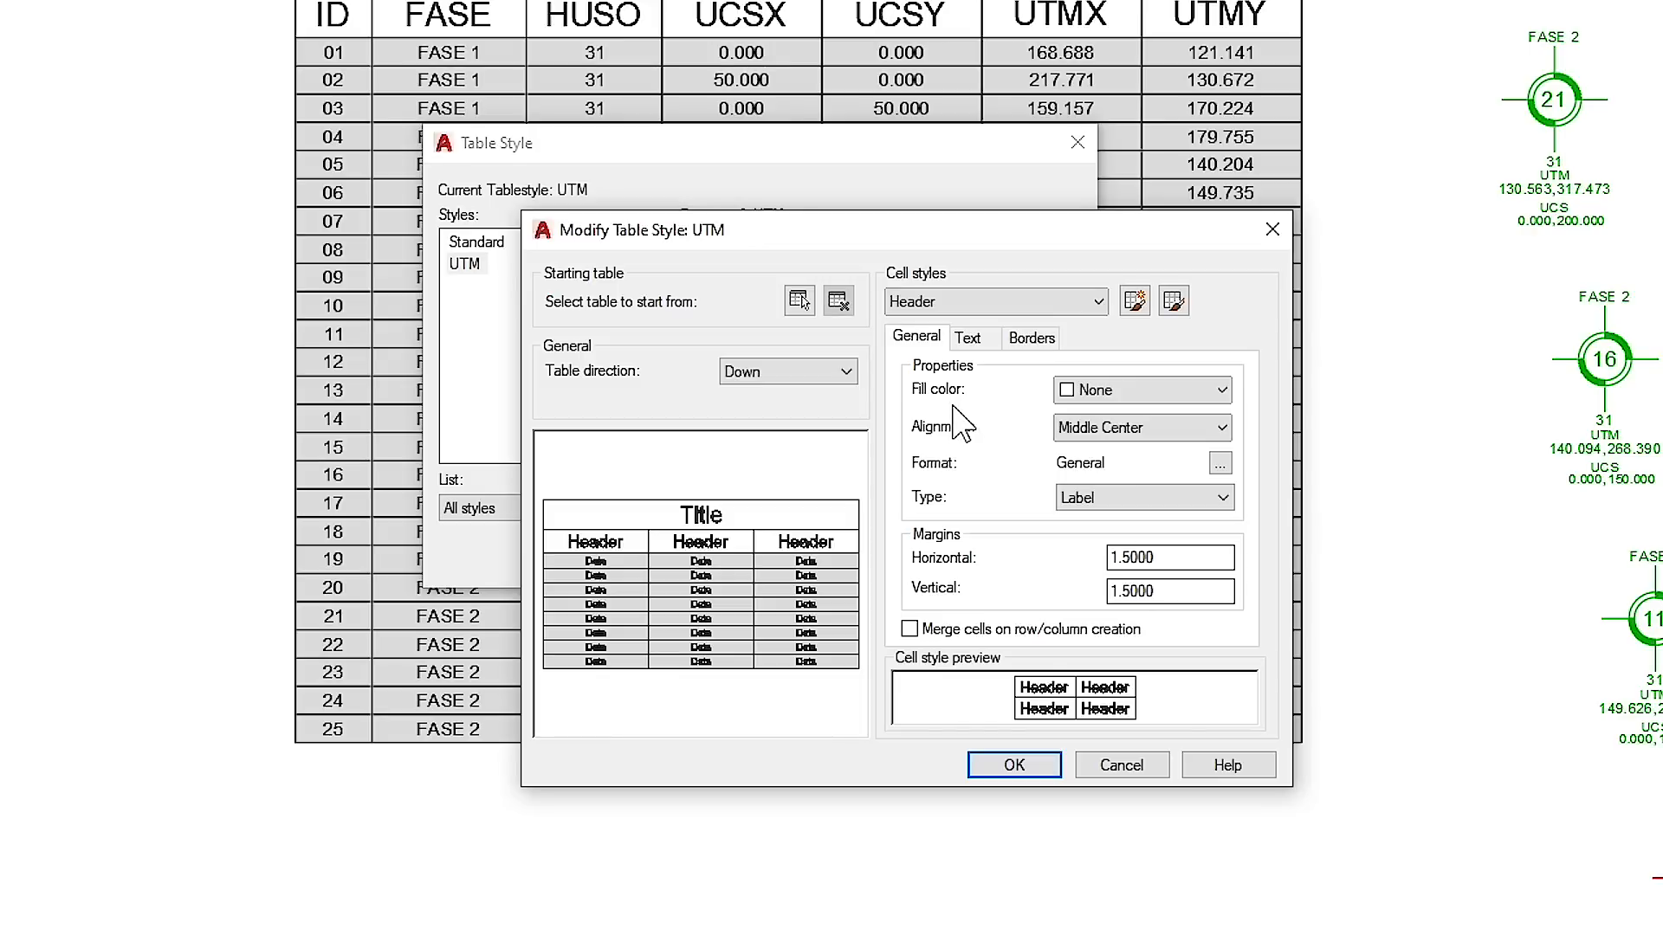
click(1143, 390)
click(1139, 658)
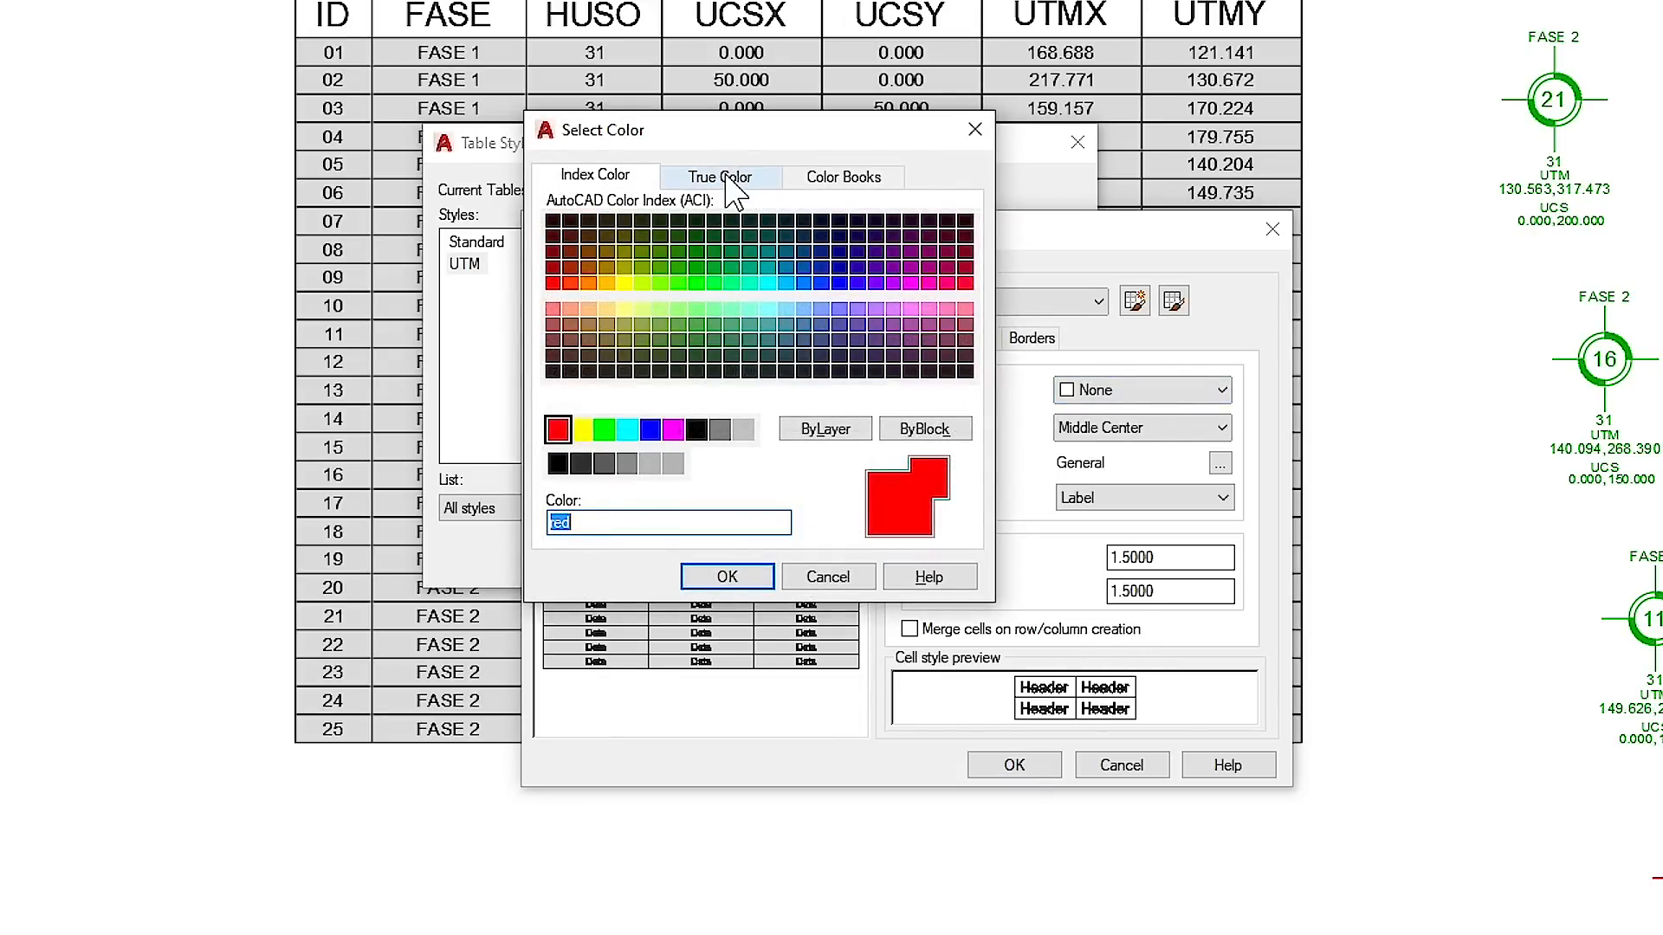
click(725, 178)
click(626, 413)
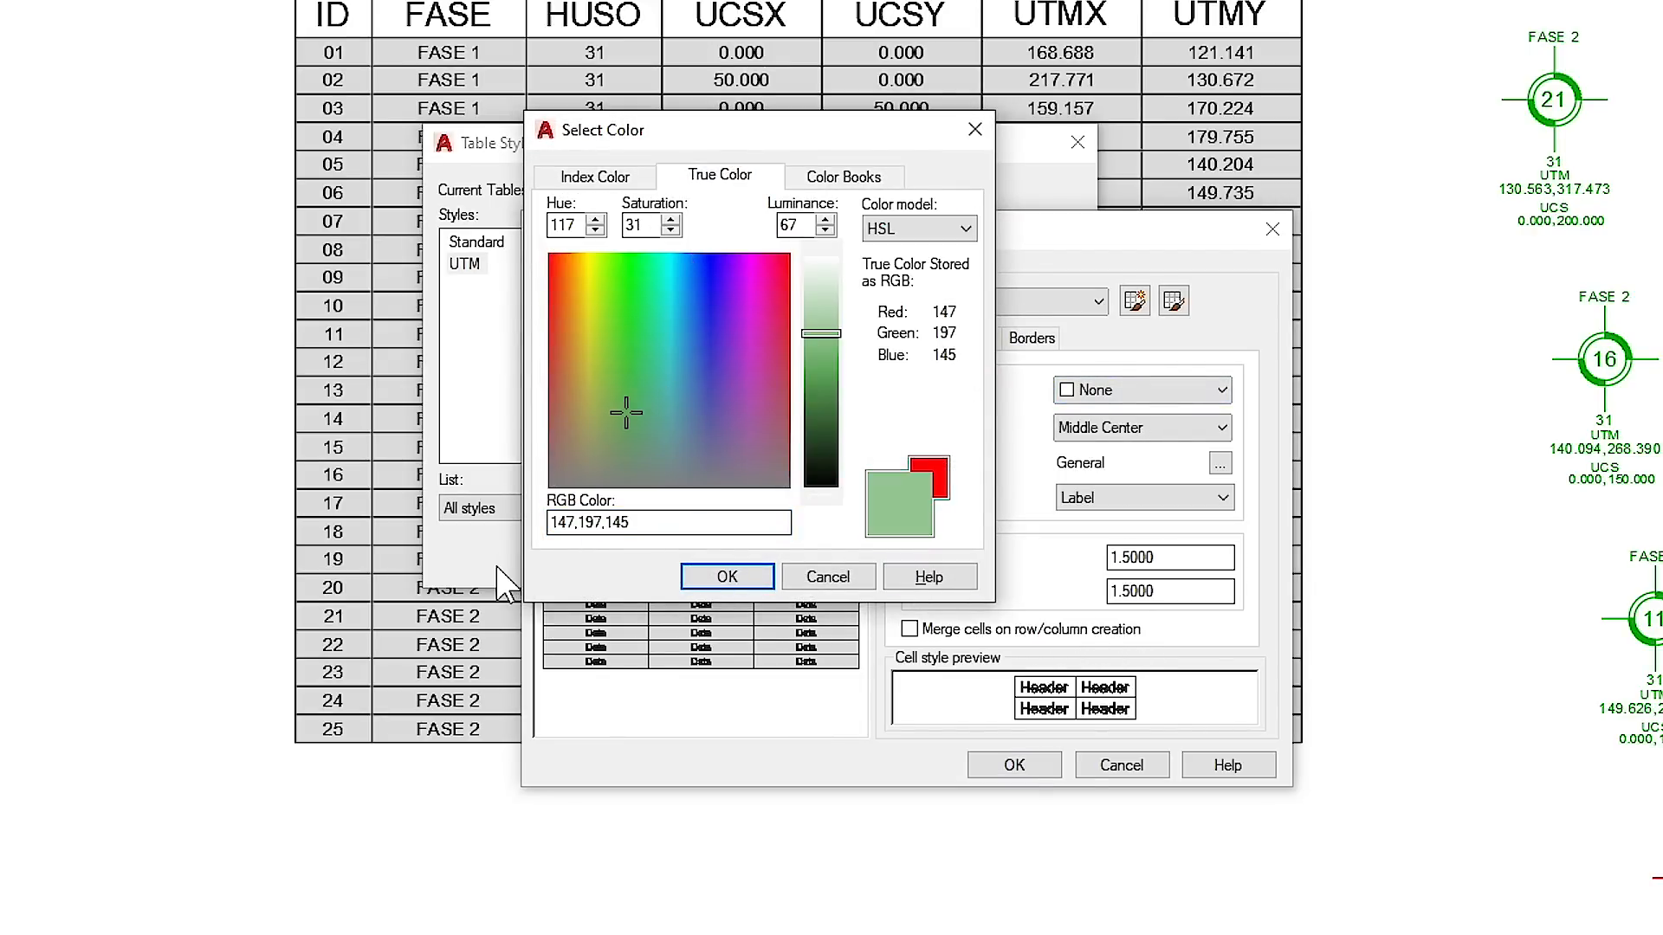
click(727, 578)
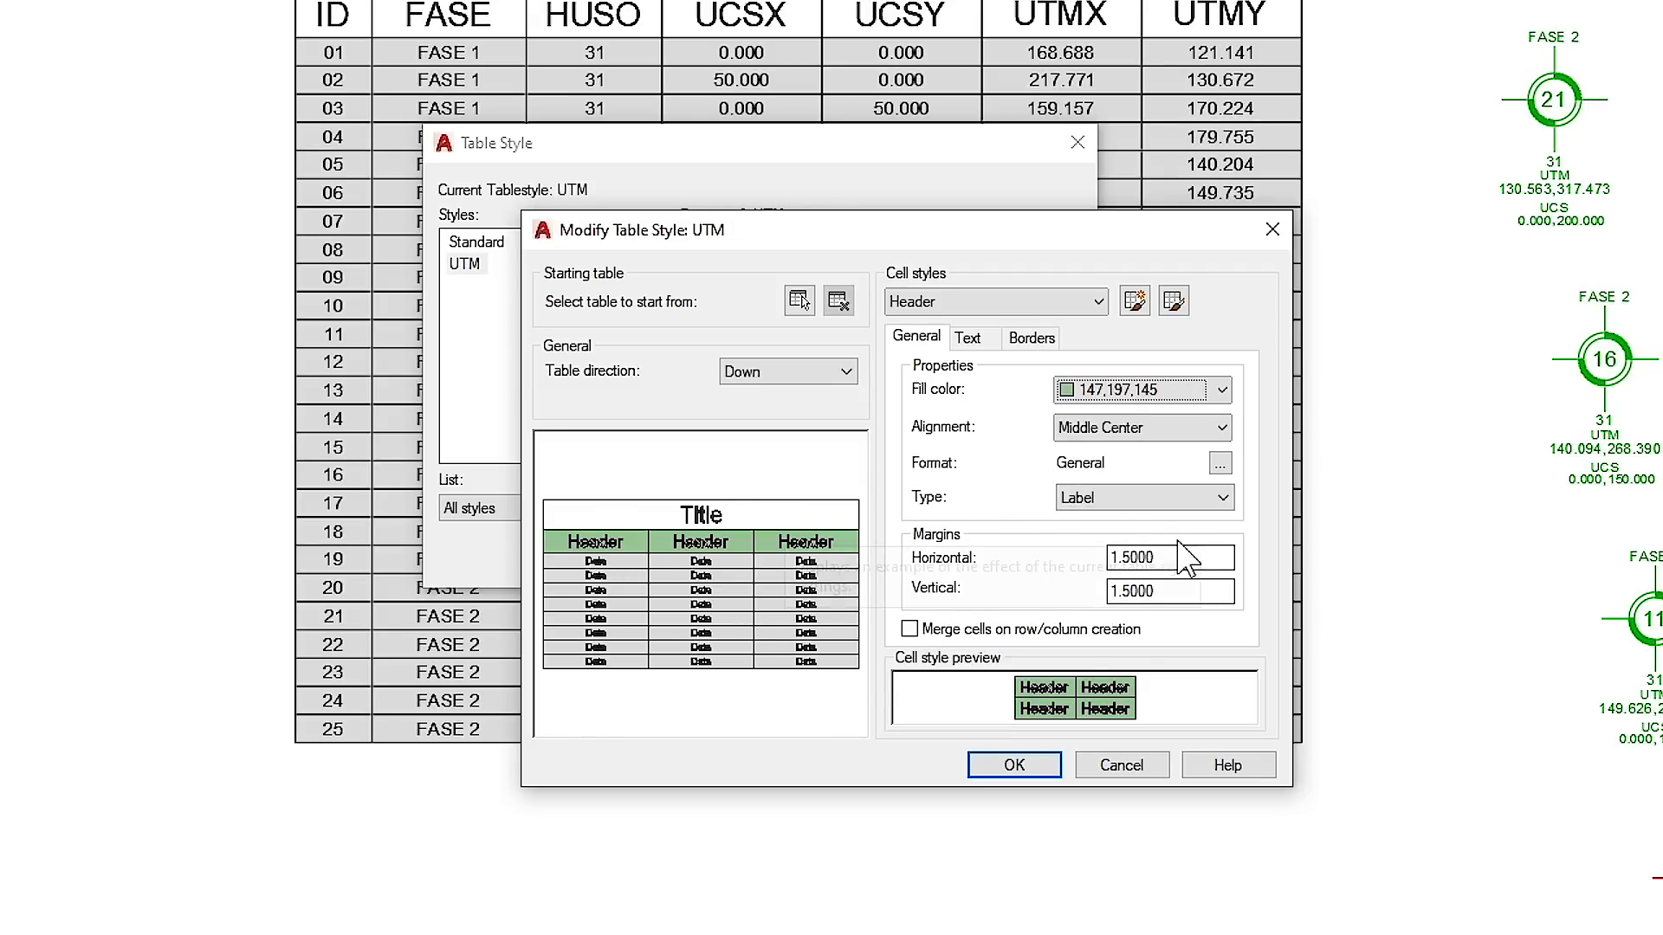
Step: Keep the Header cell style's type as Label and set its horizontal and vertical margins to 1
click(1116, 504)
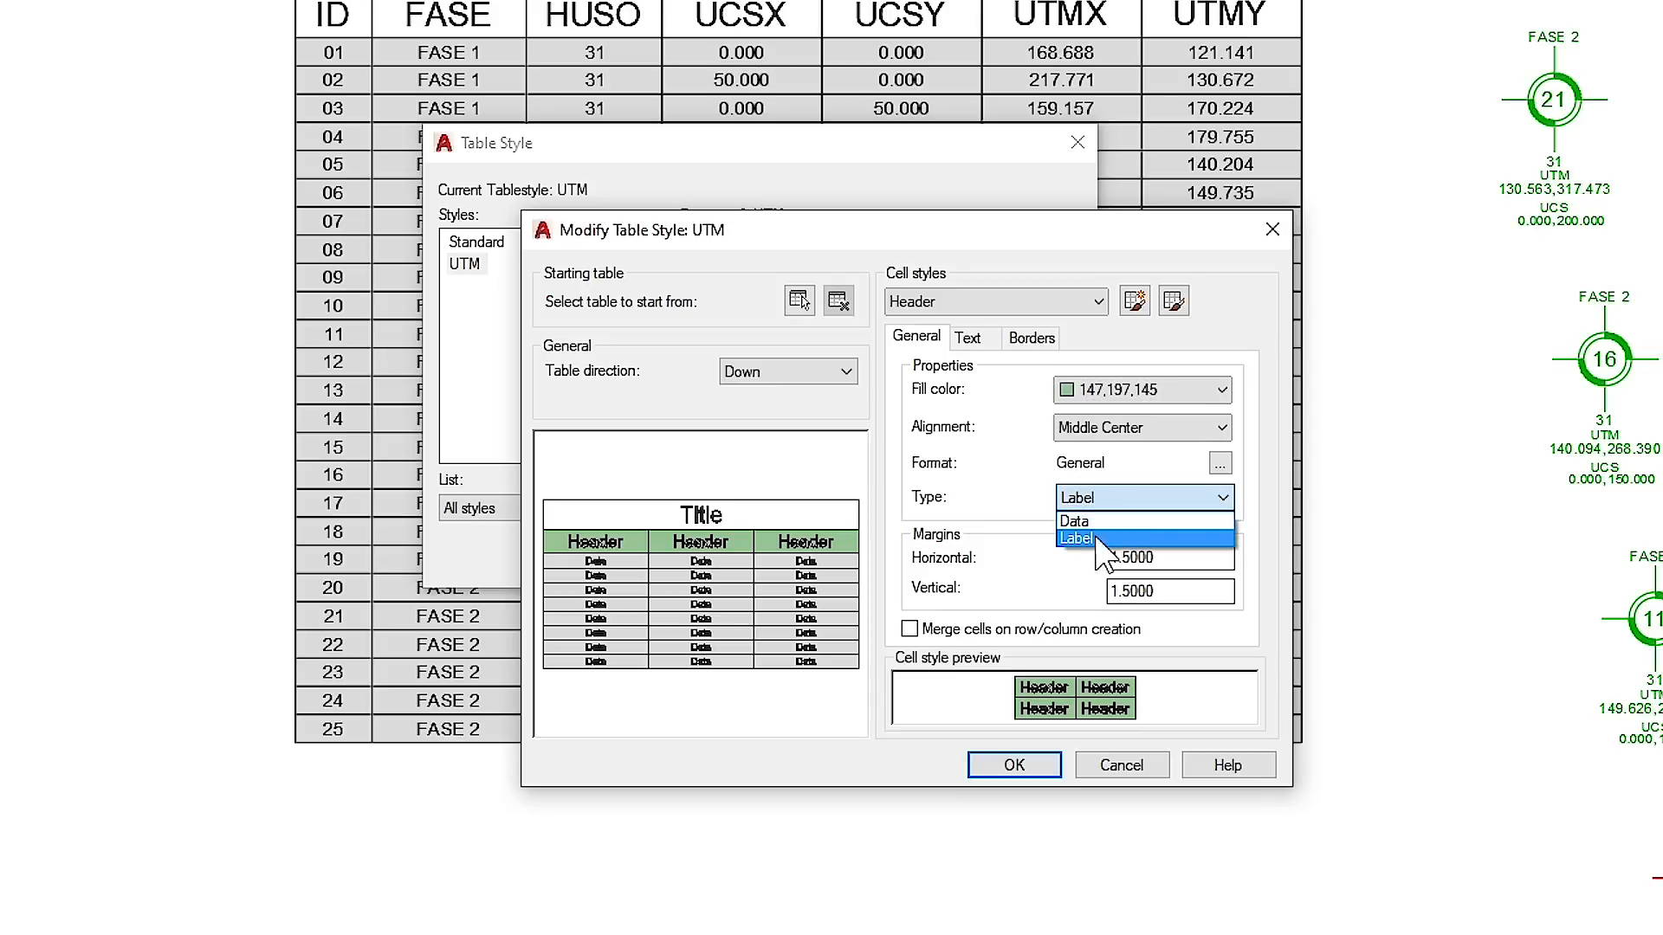
click(1096, 540)
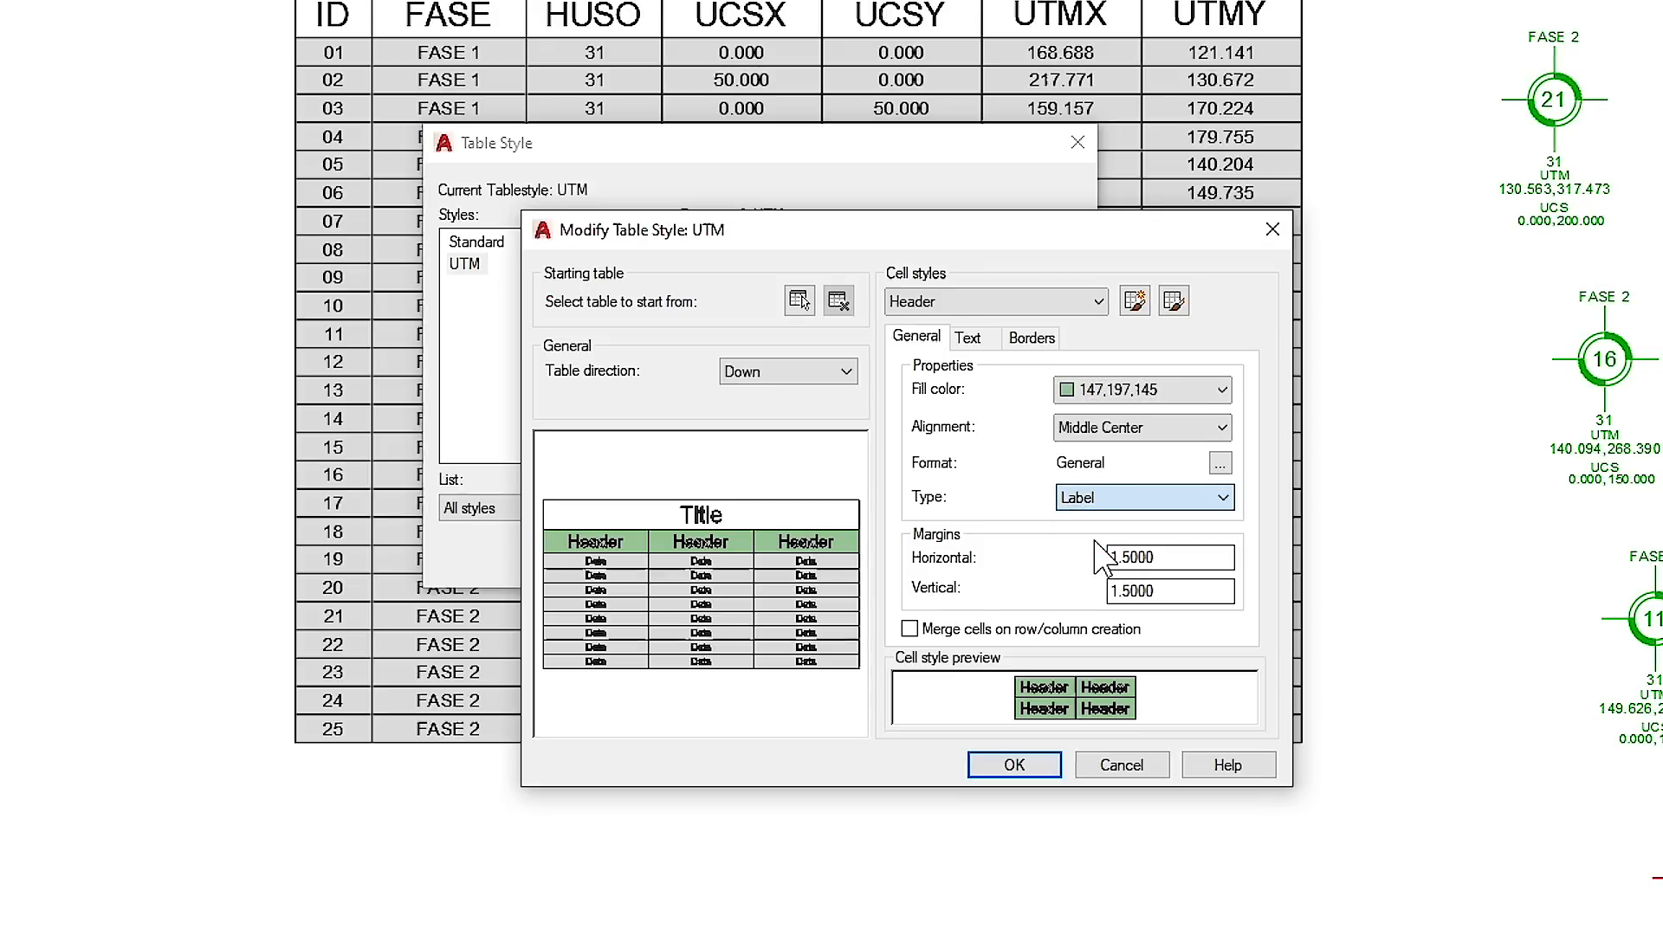
drag(1182, 561, 1031, 543)
text(1)
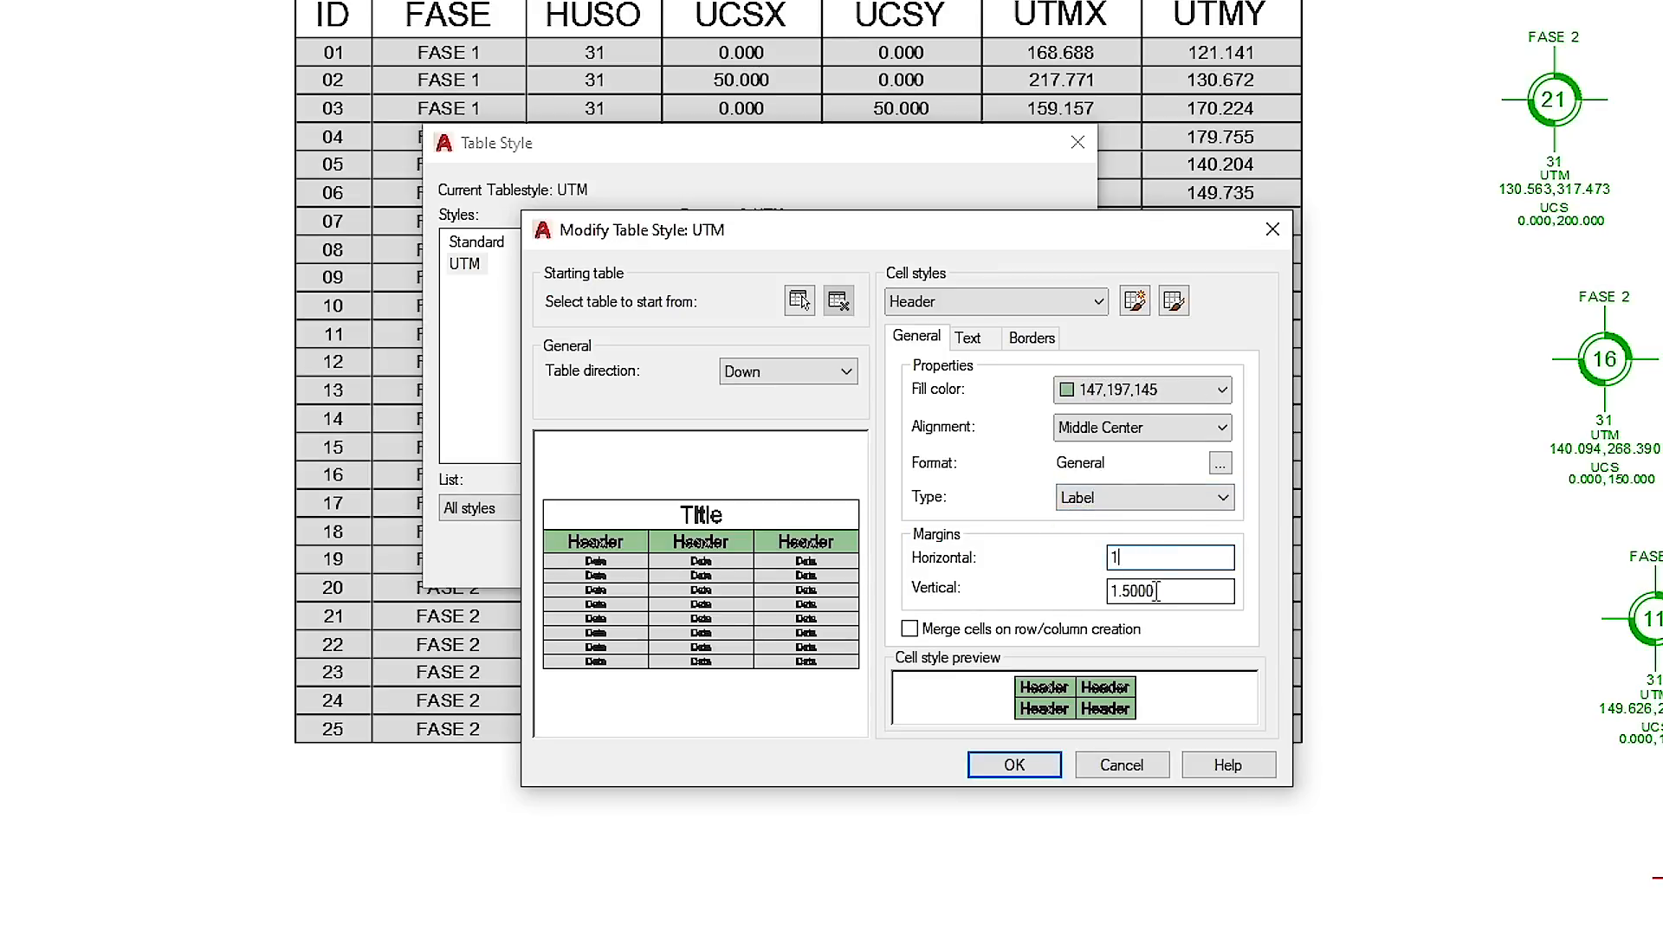
drag(1157, 591, 996, 607)
text(1)
Step: Set the Header cell style's text height to 3
click(968, 339)
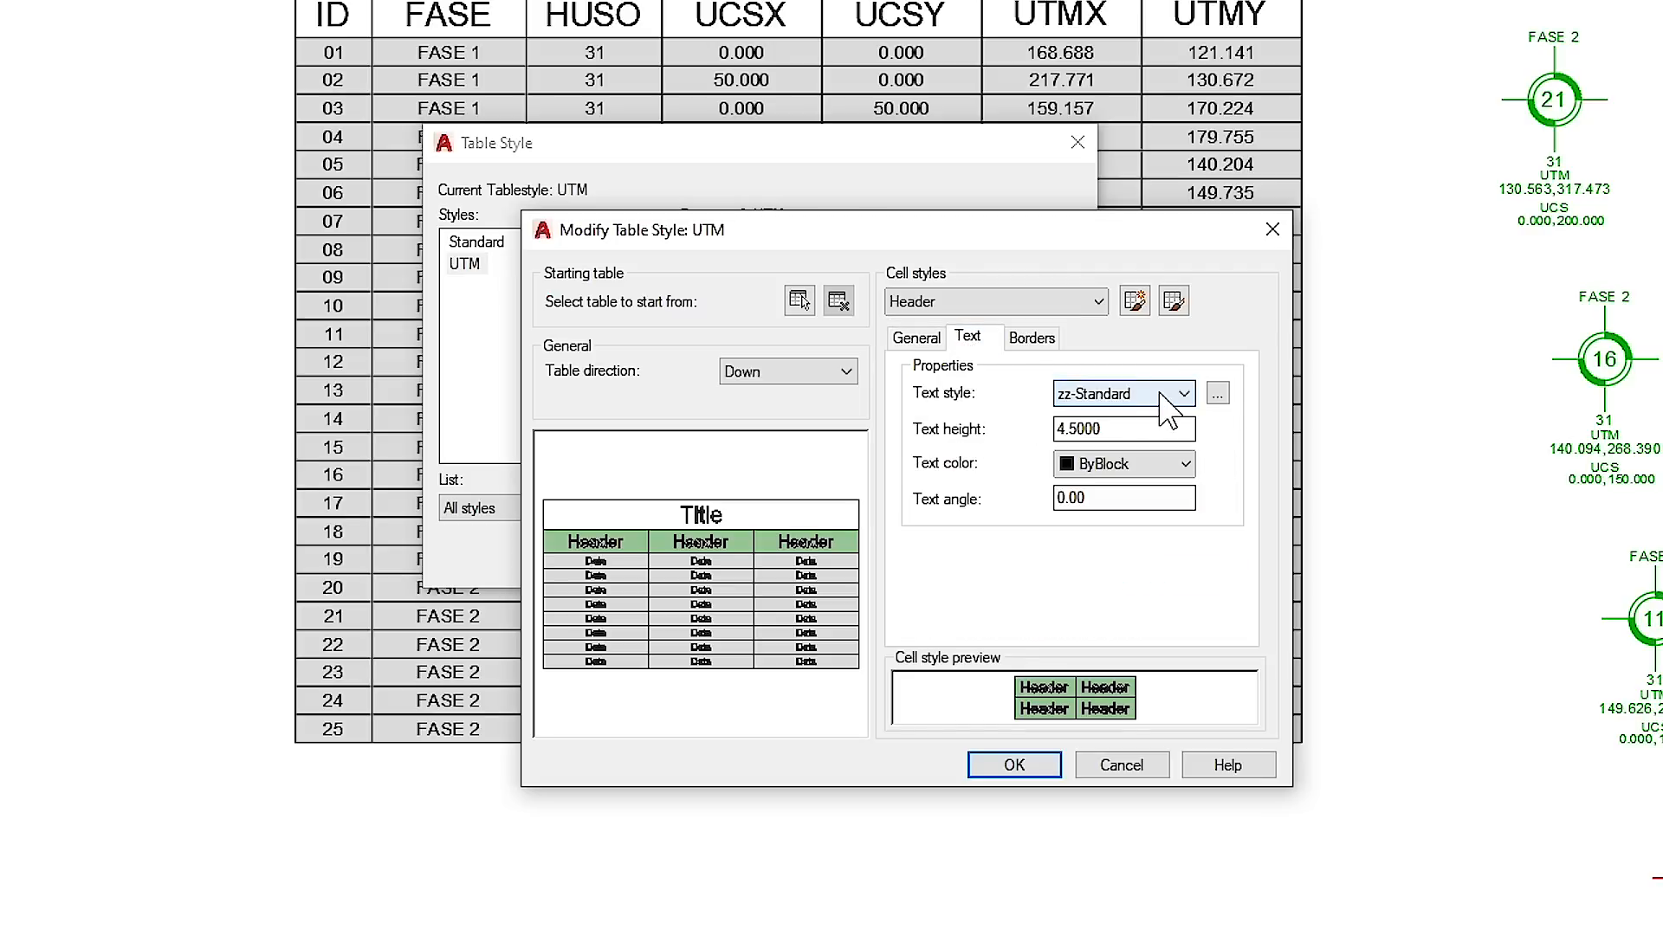
drag(1100, 429, 1032, 450)
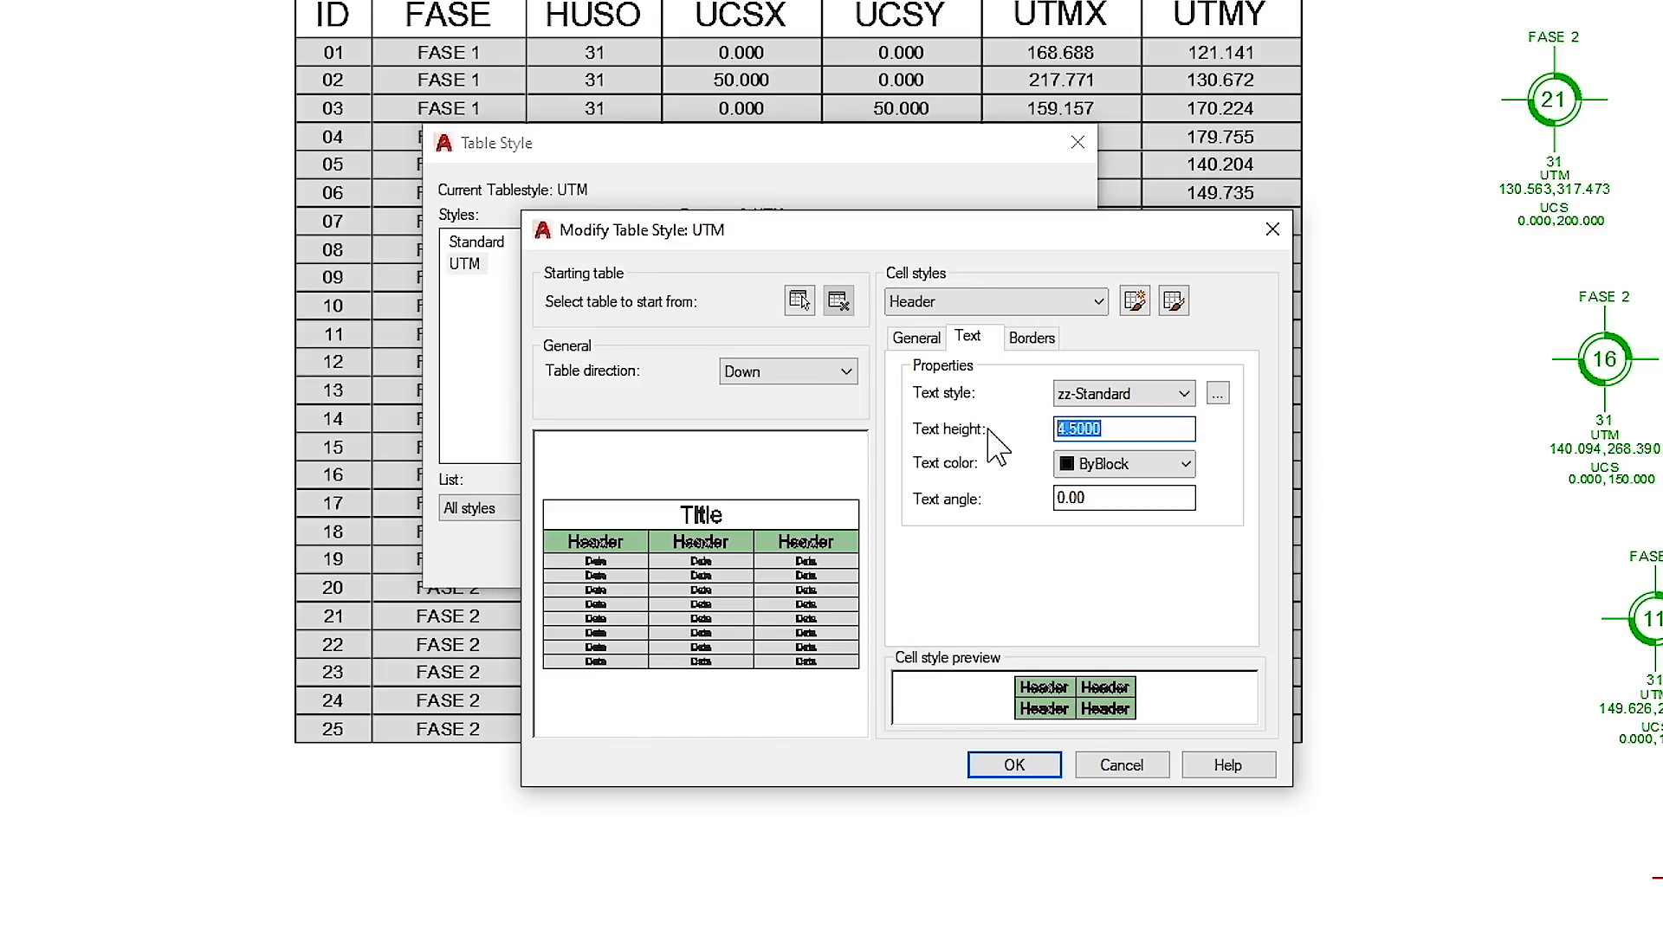
text(3)
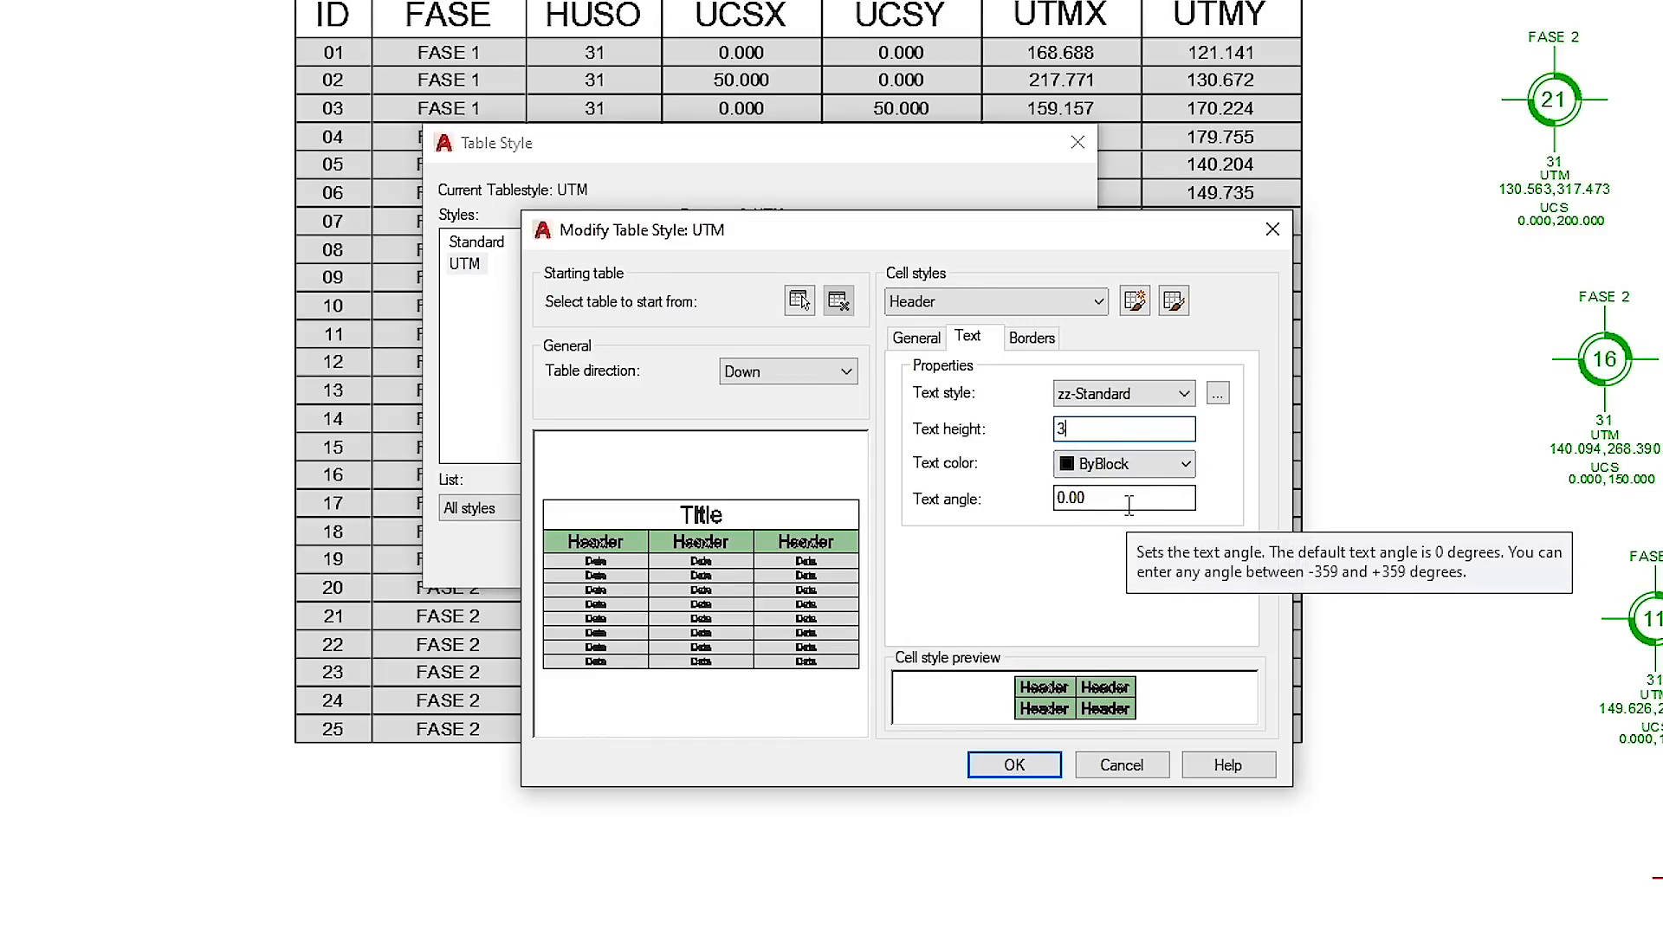
Step: Choose a 0.50 mm lineweight and the Continuous linetype for the Header cell style's borders
click(1035, 339)
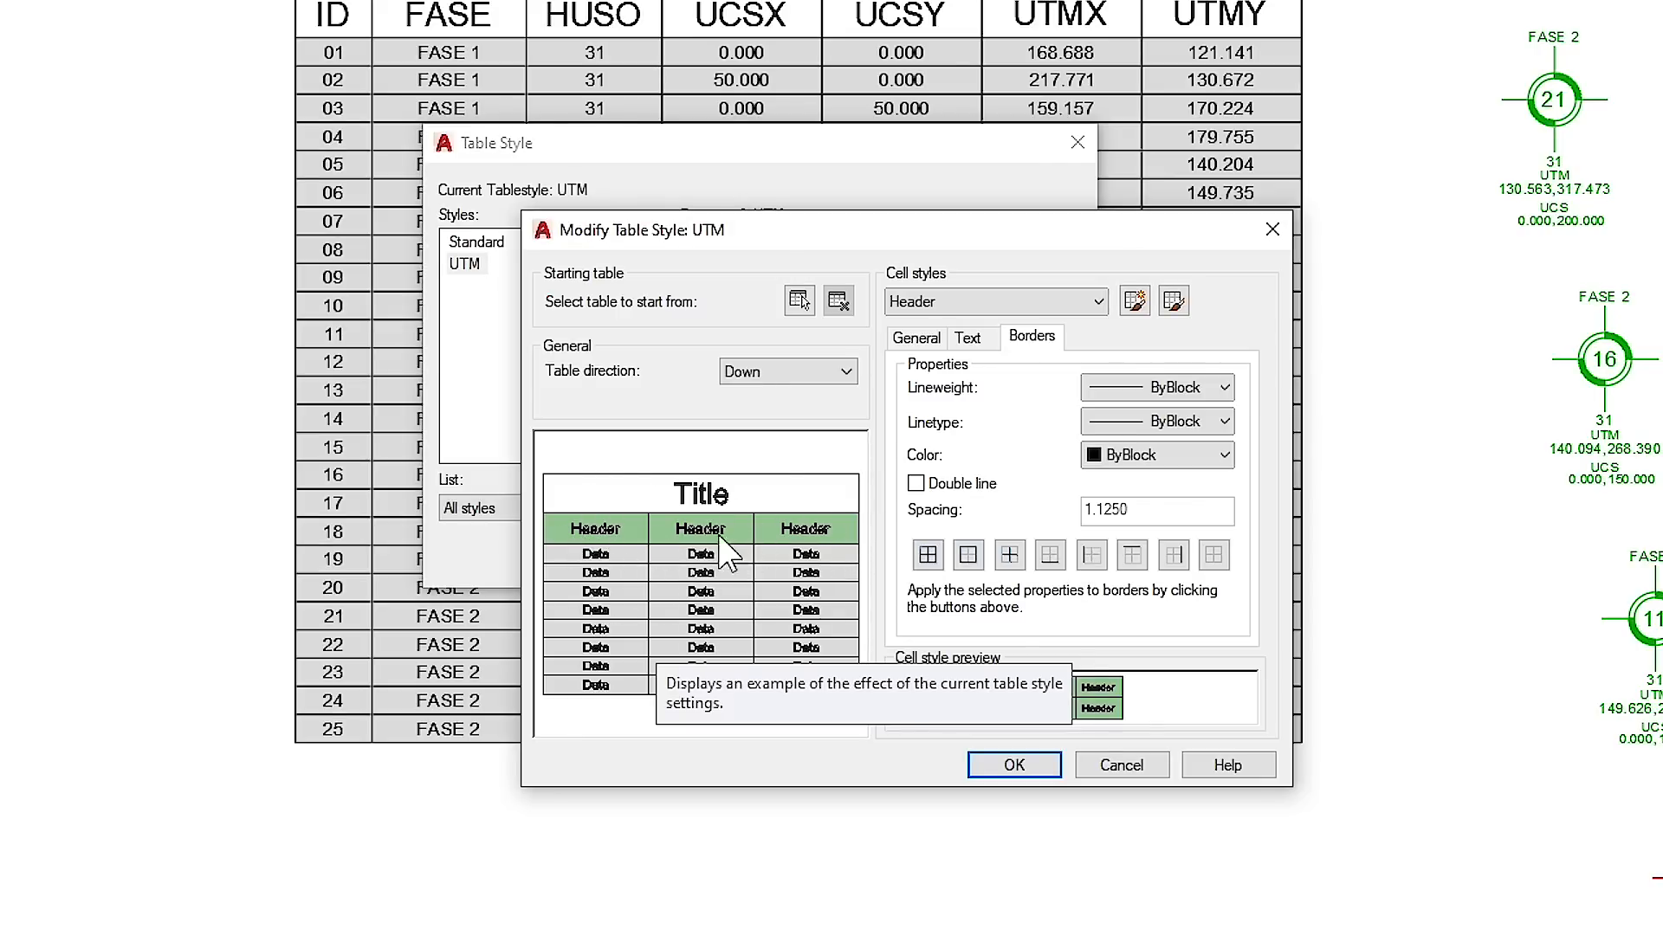
click(1149, 391)
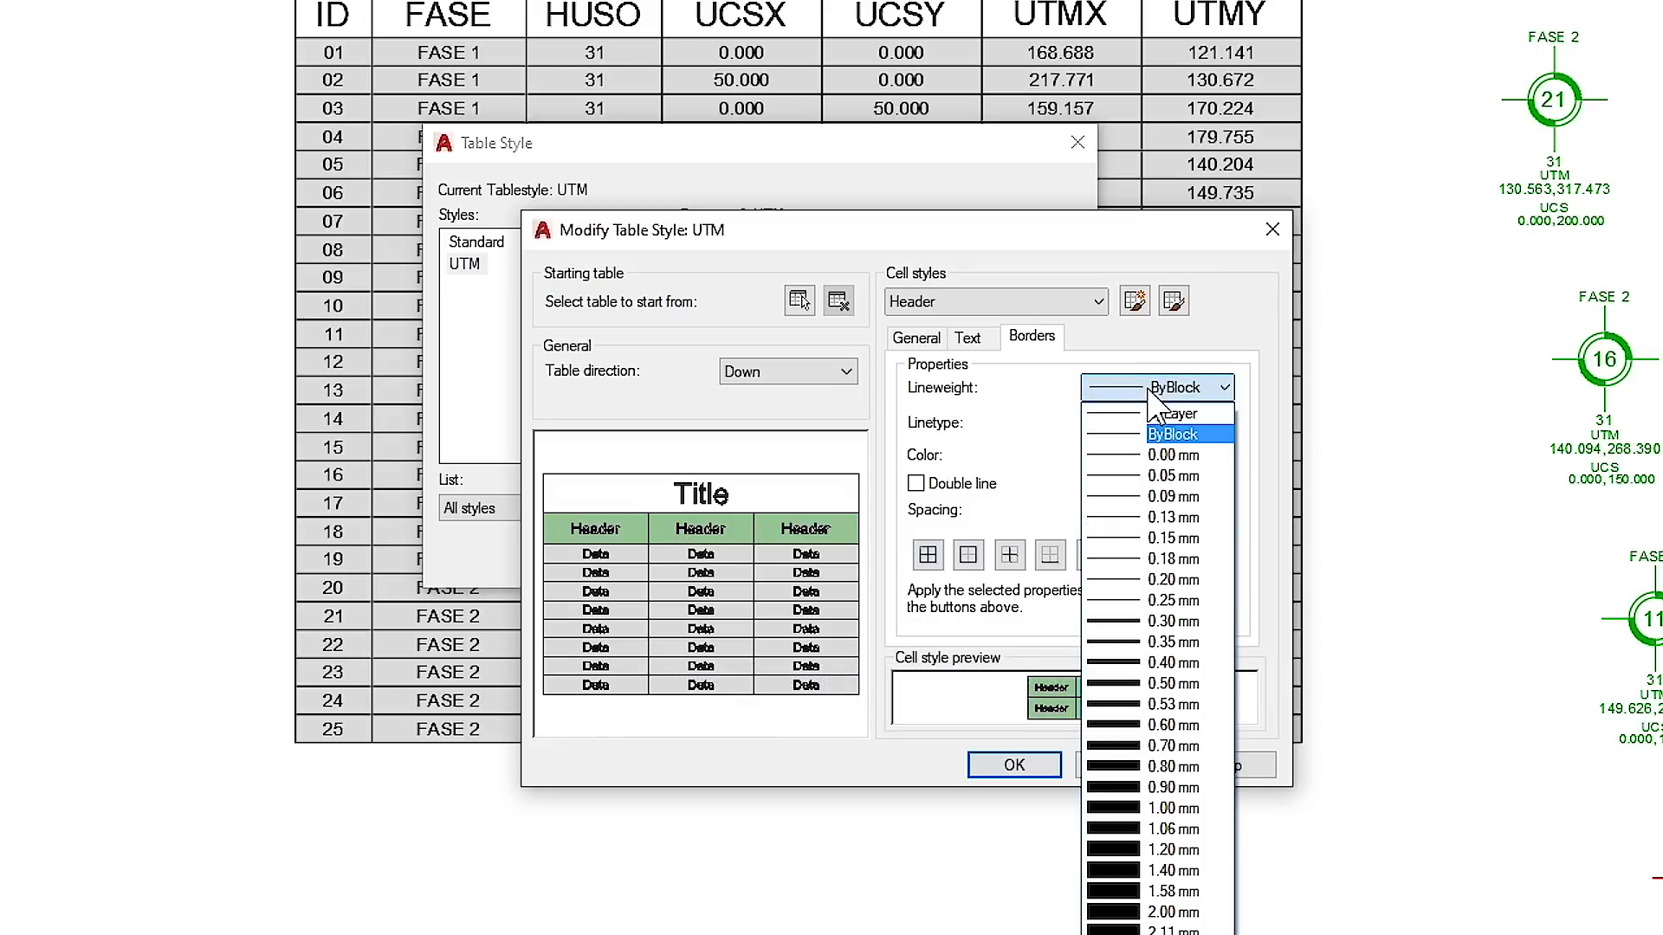
click(1120, 685)
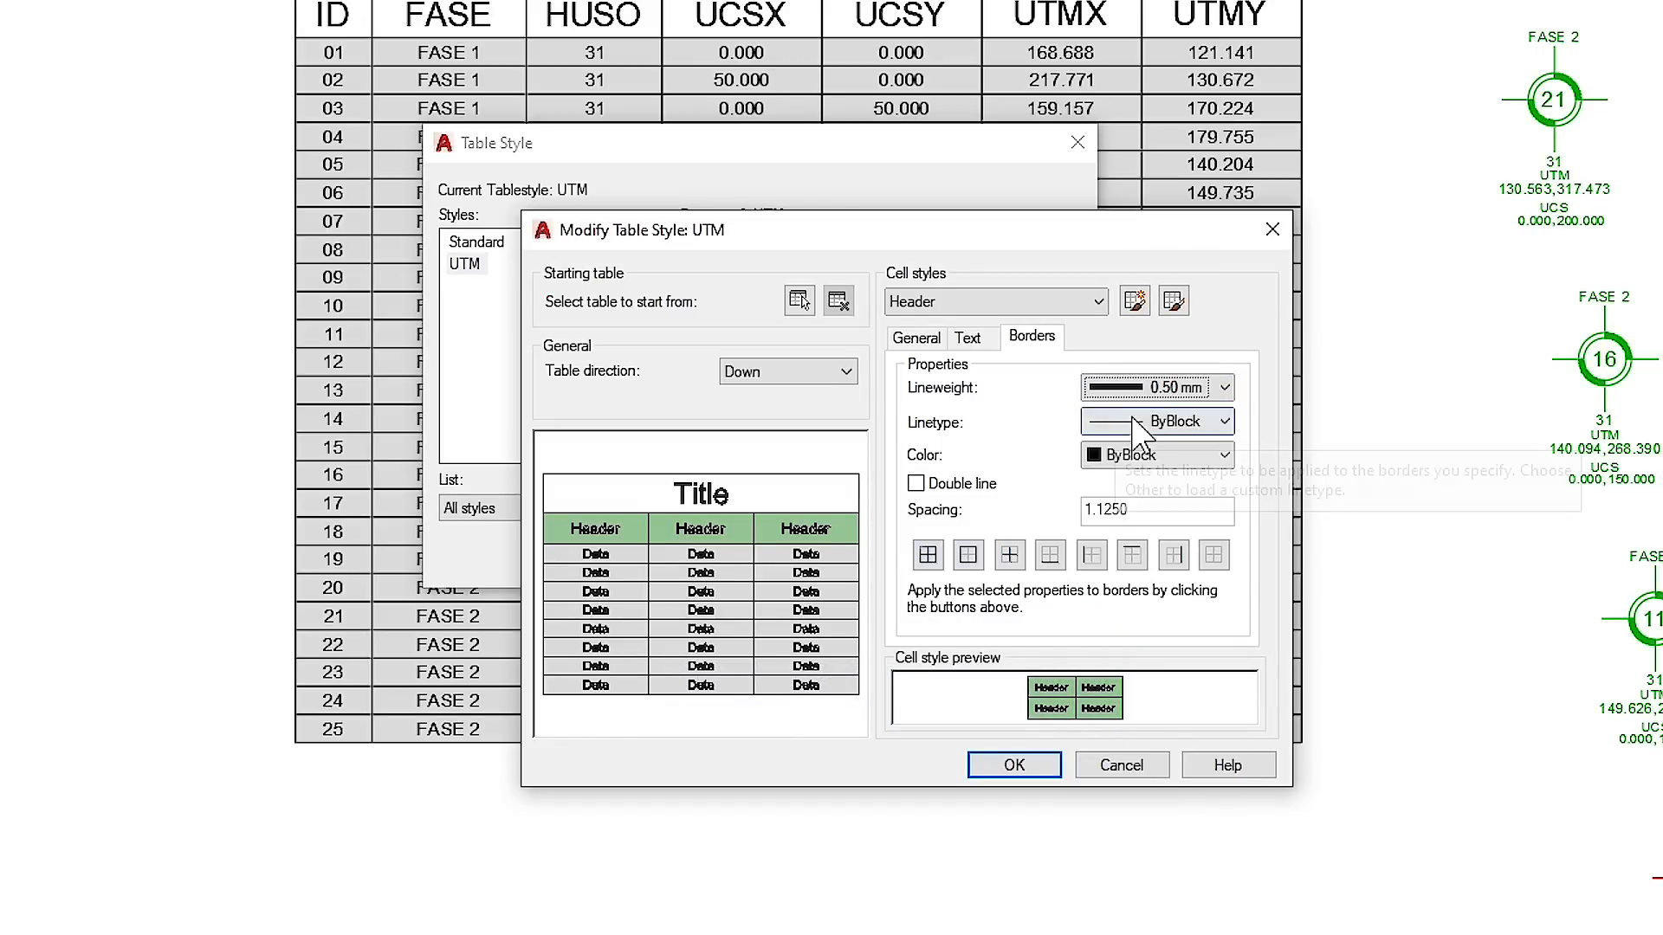
click(1161, 423)
click(1157, 492)
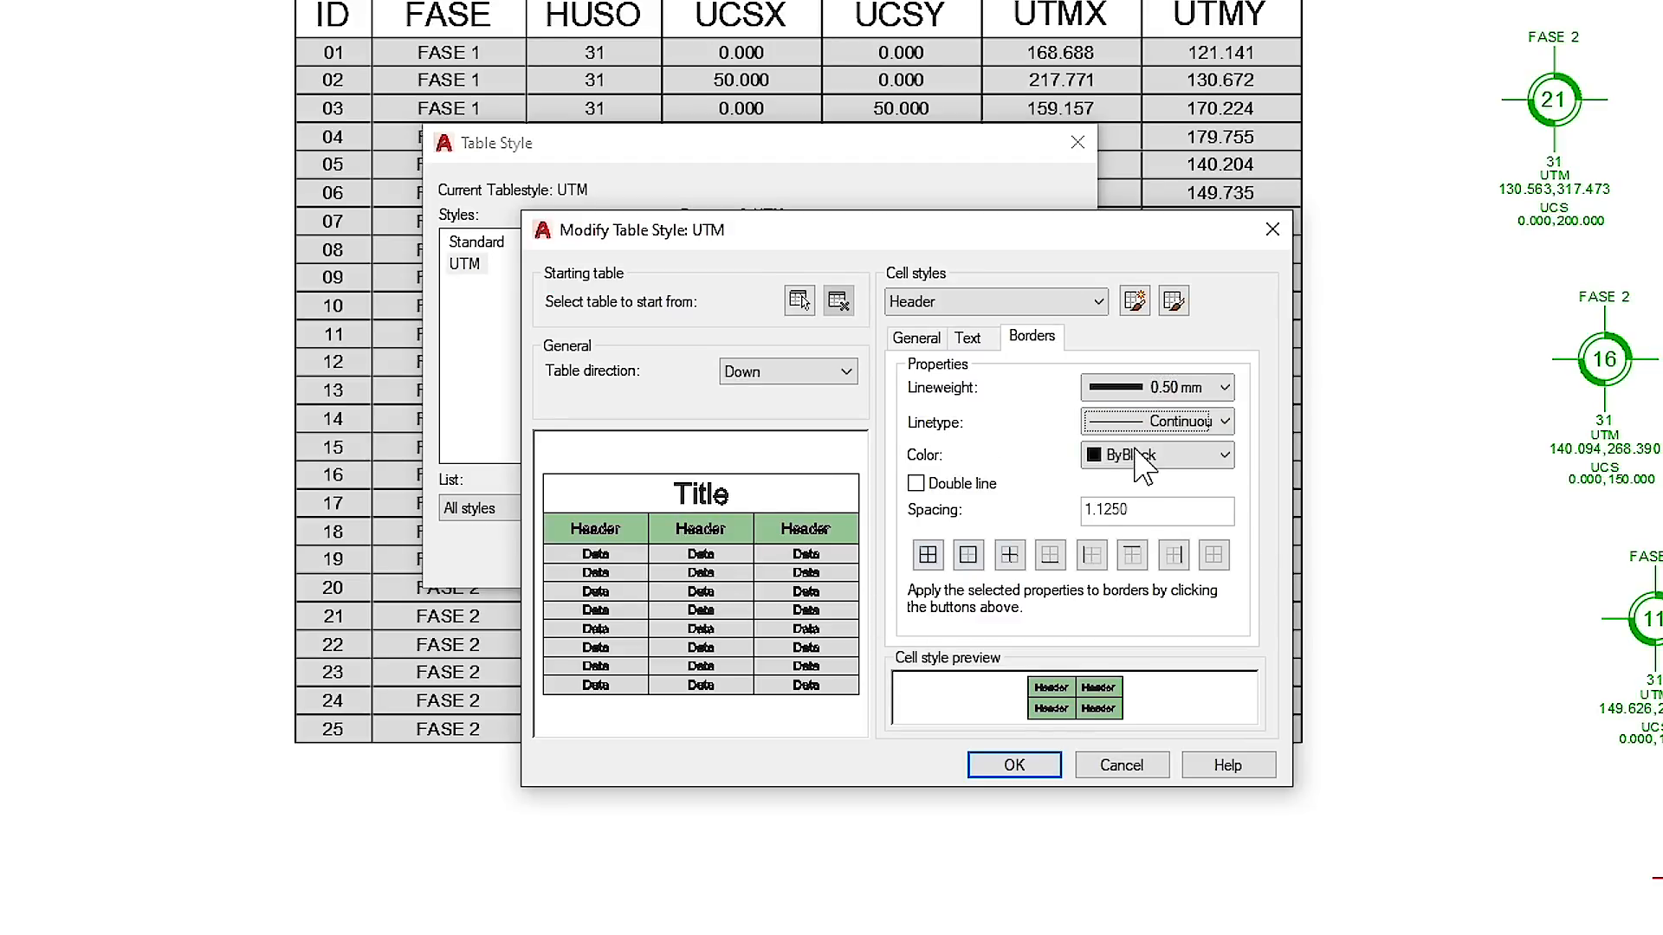
Step: Set the Header border color to true color RGB 26,120,17 and apply the border properties to the outside borders
click(1155, 454)
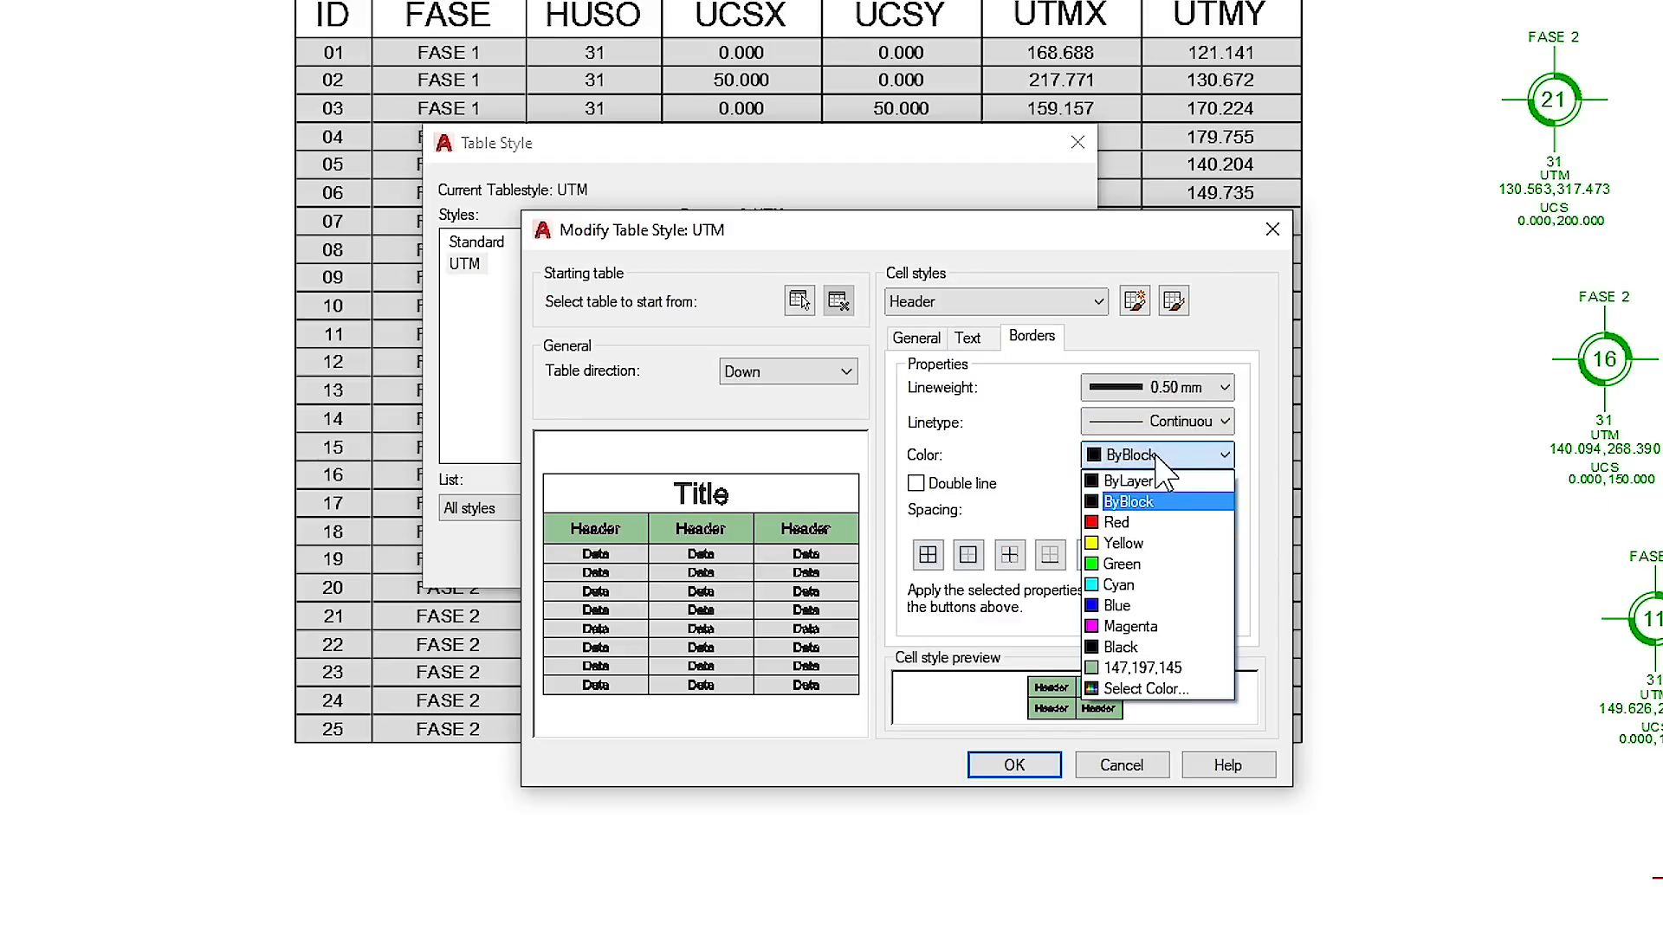
click(1145, 688)
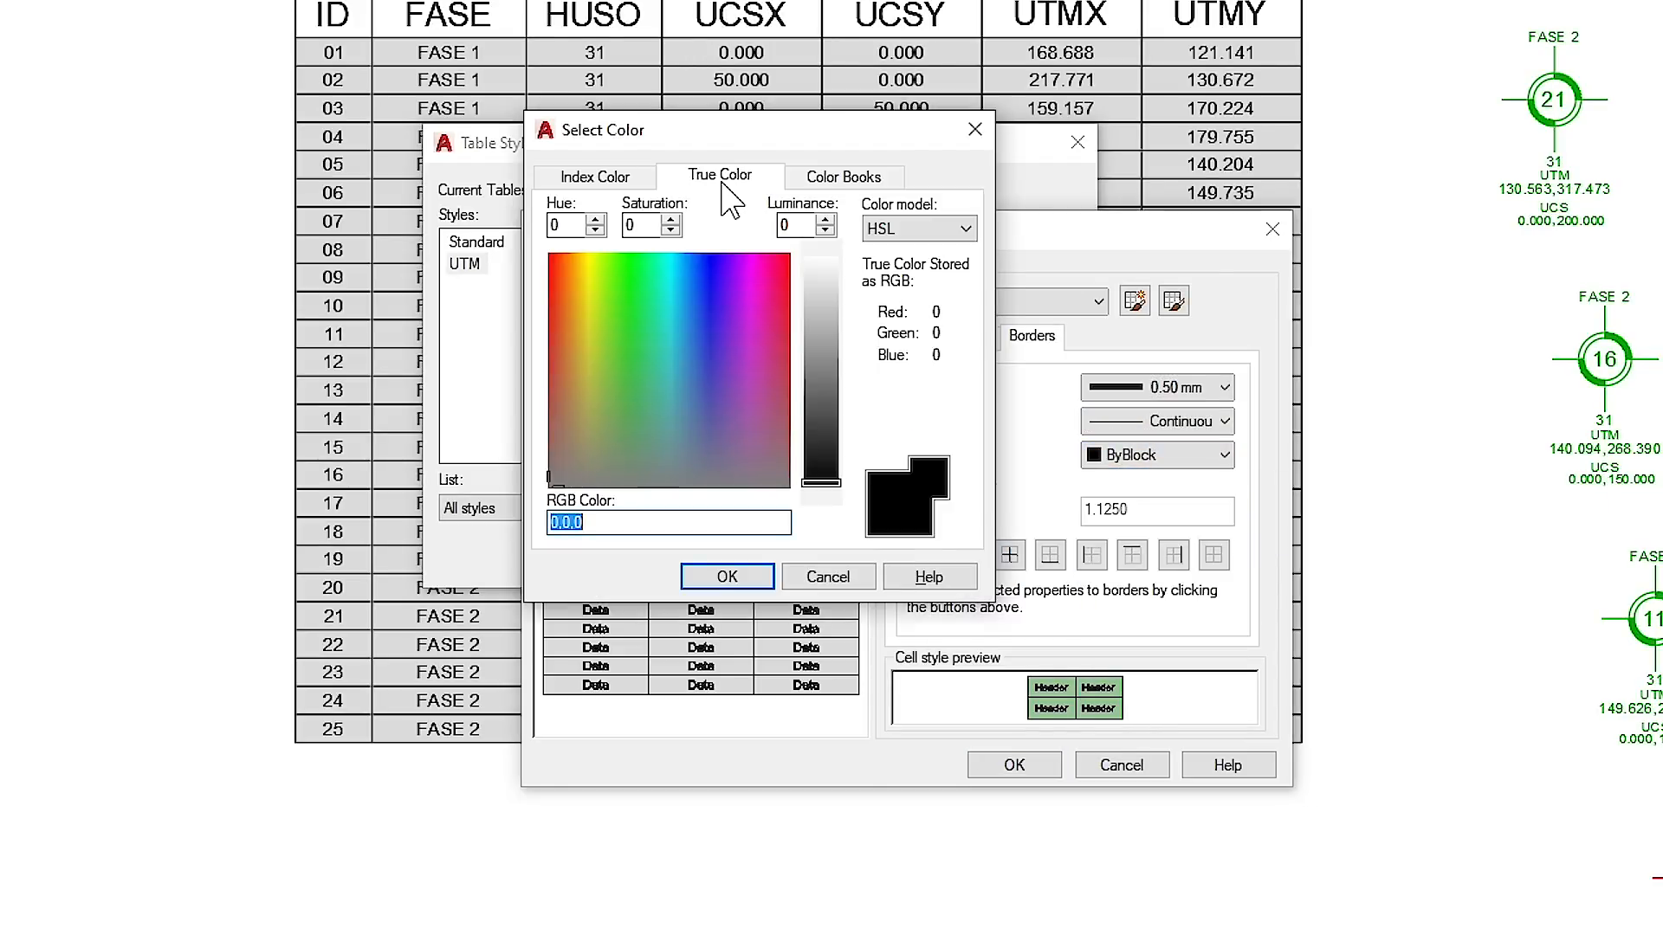
click(624, 309)
click(819, 424)
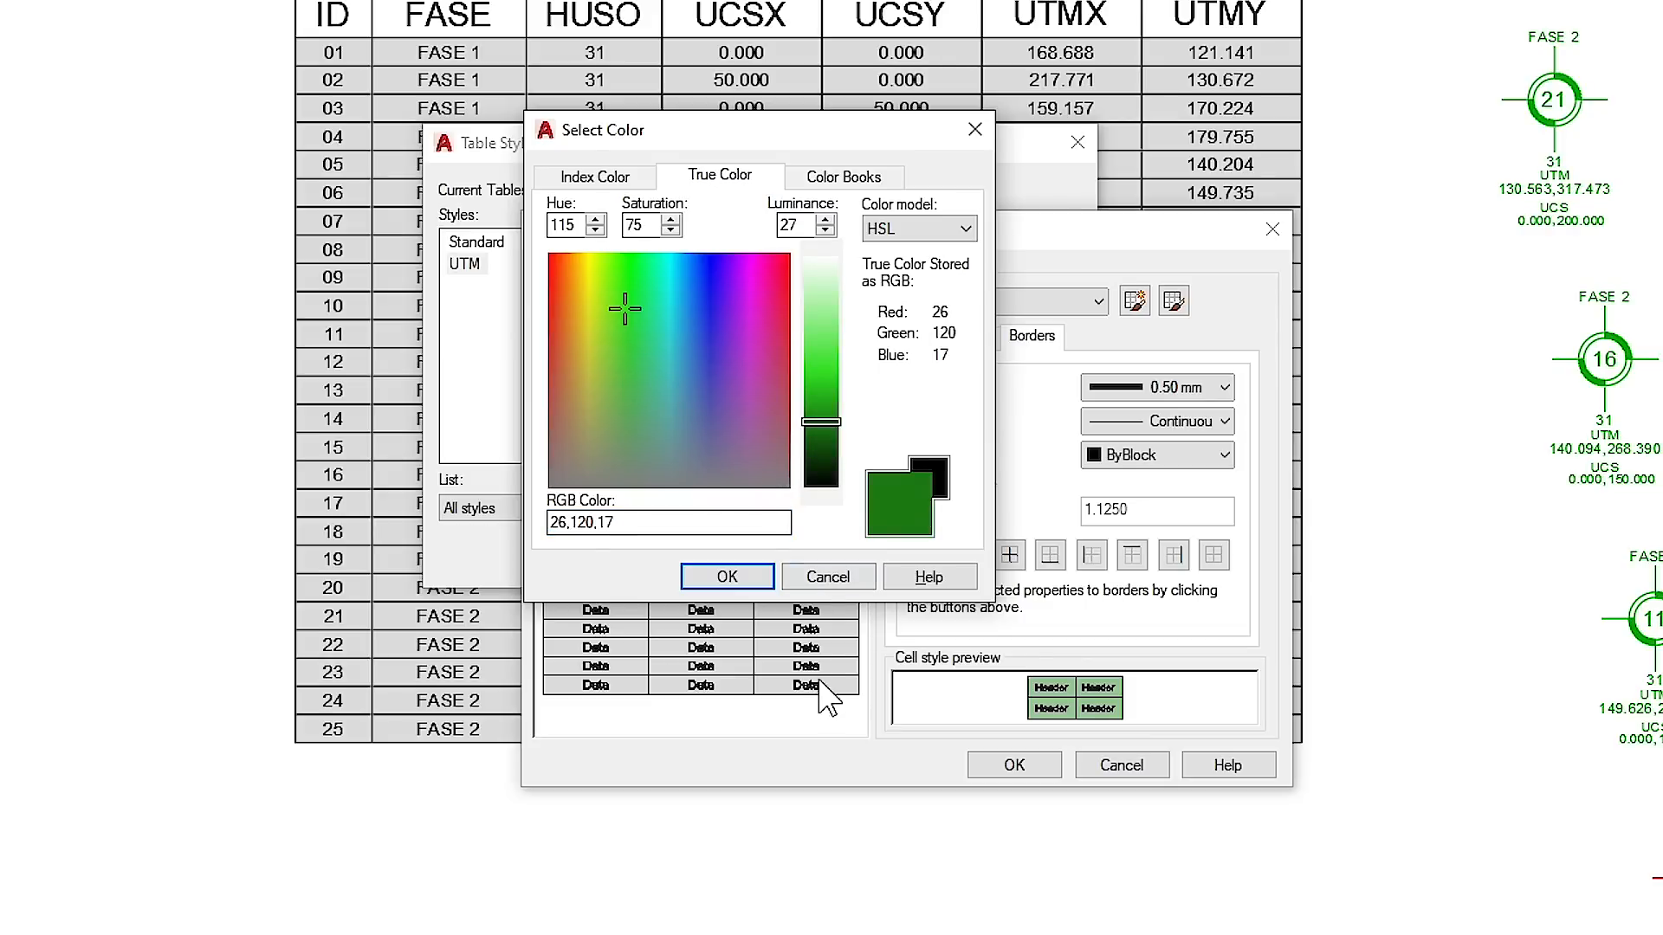
click(727, 579)
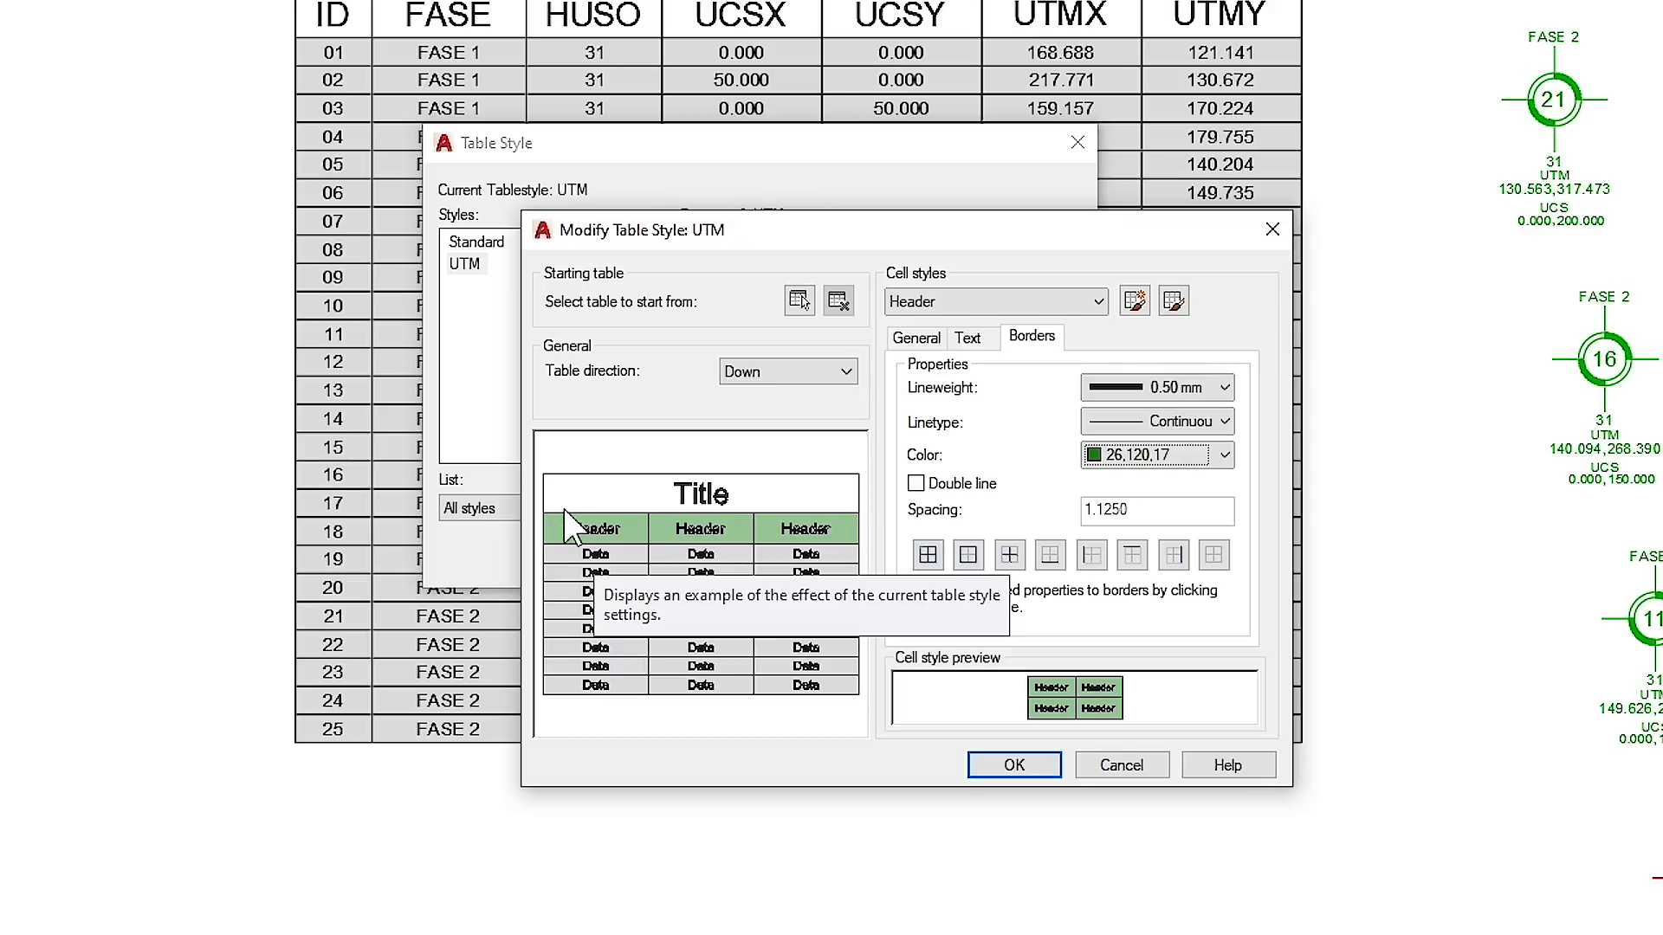
click(970, 552)
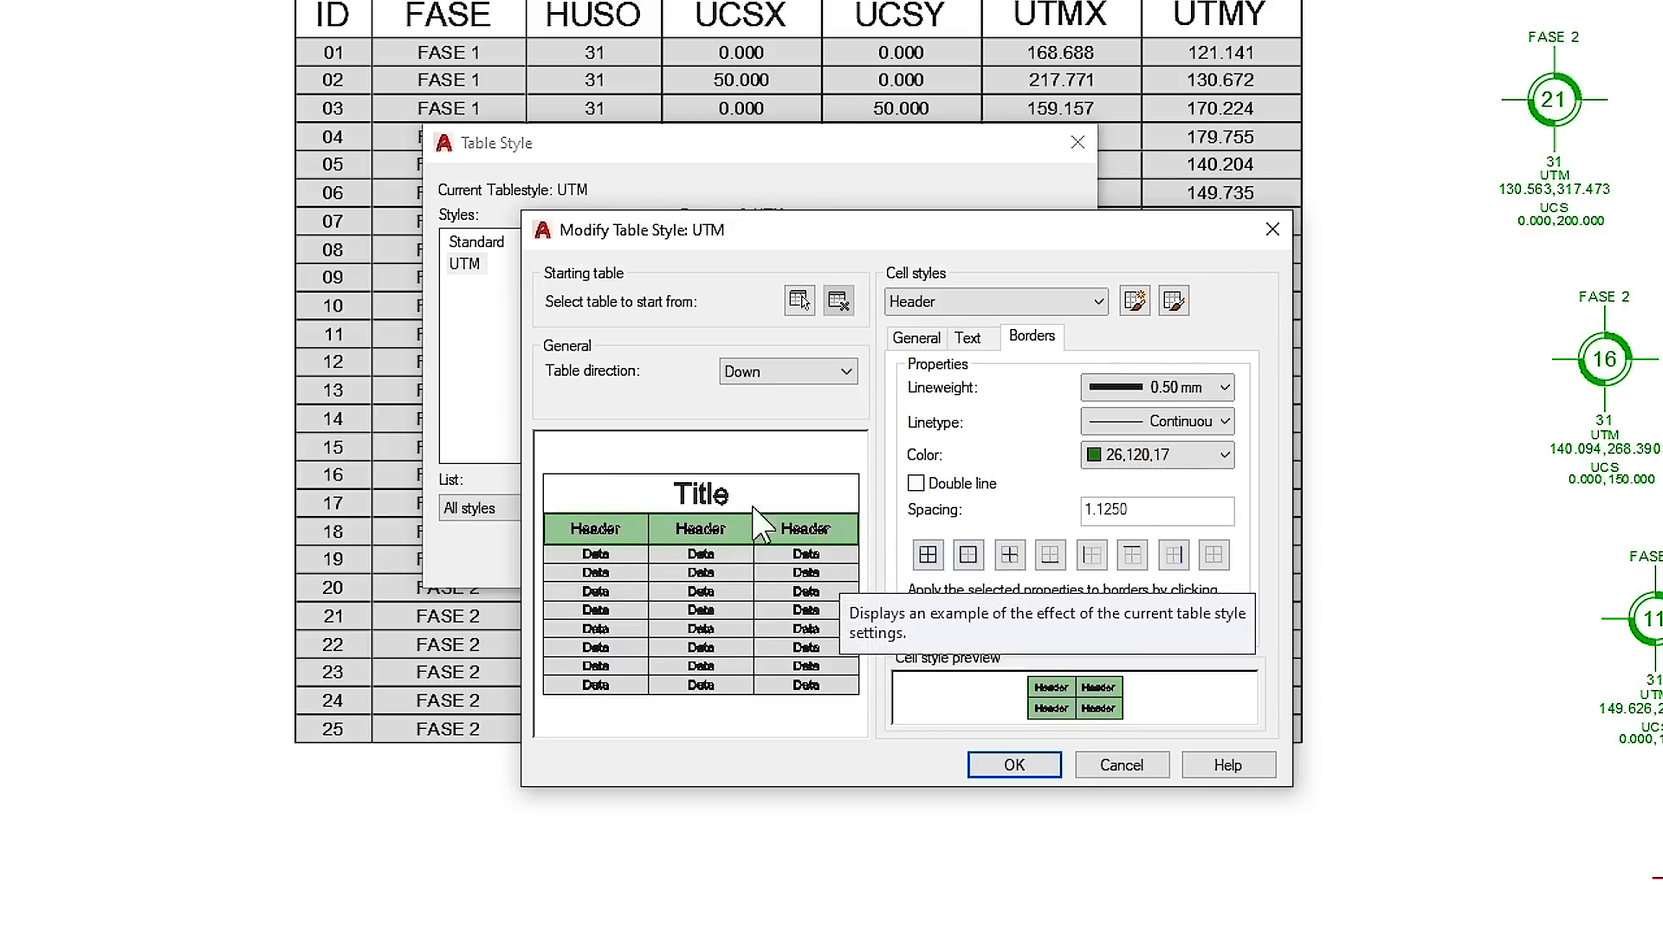
Step: Set the border lineweight to 1.00 mm and apply it to the Header cell style's outside borders
click(1206, 387)
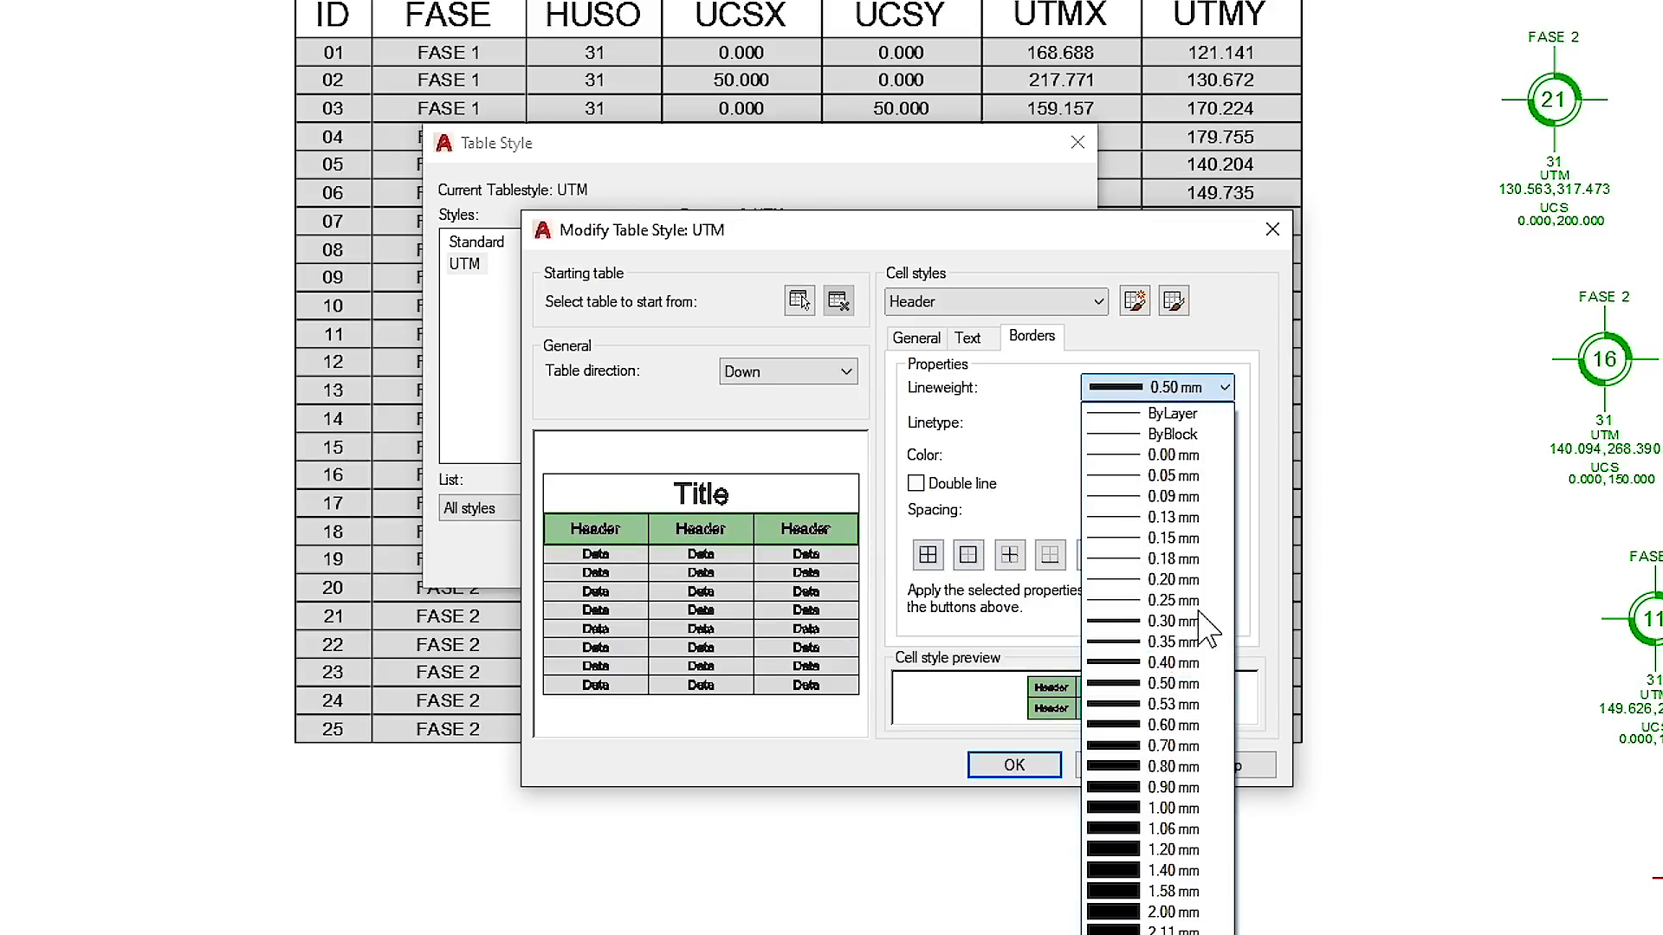
click(1156, 808)
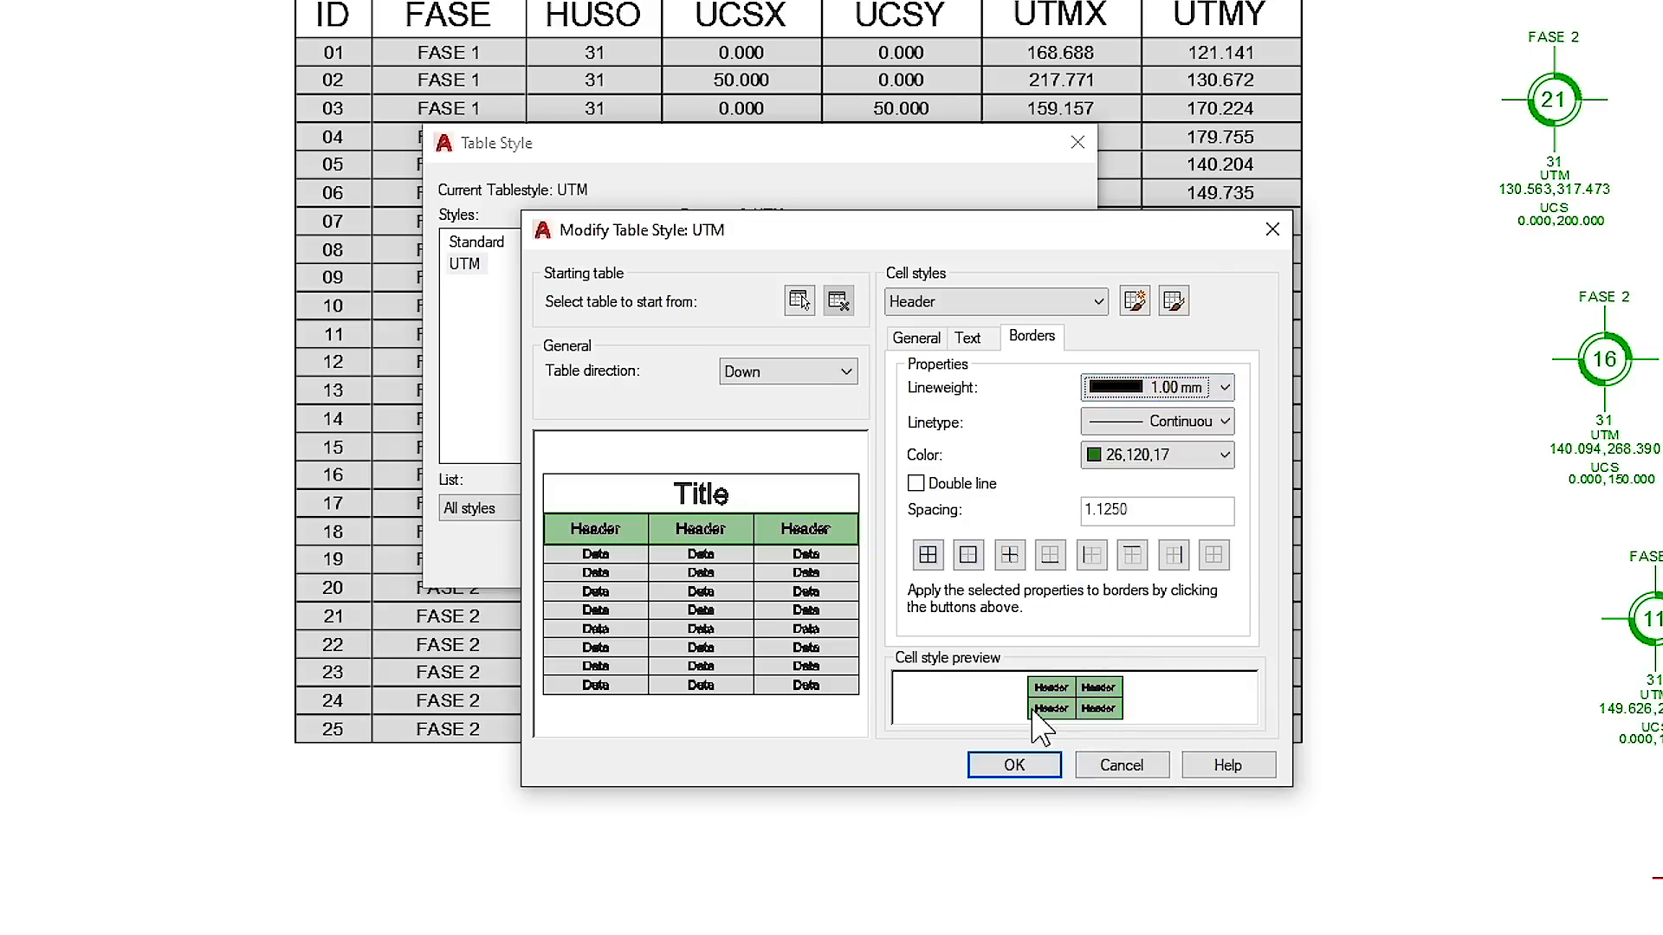
click(968, 555)
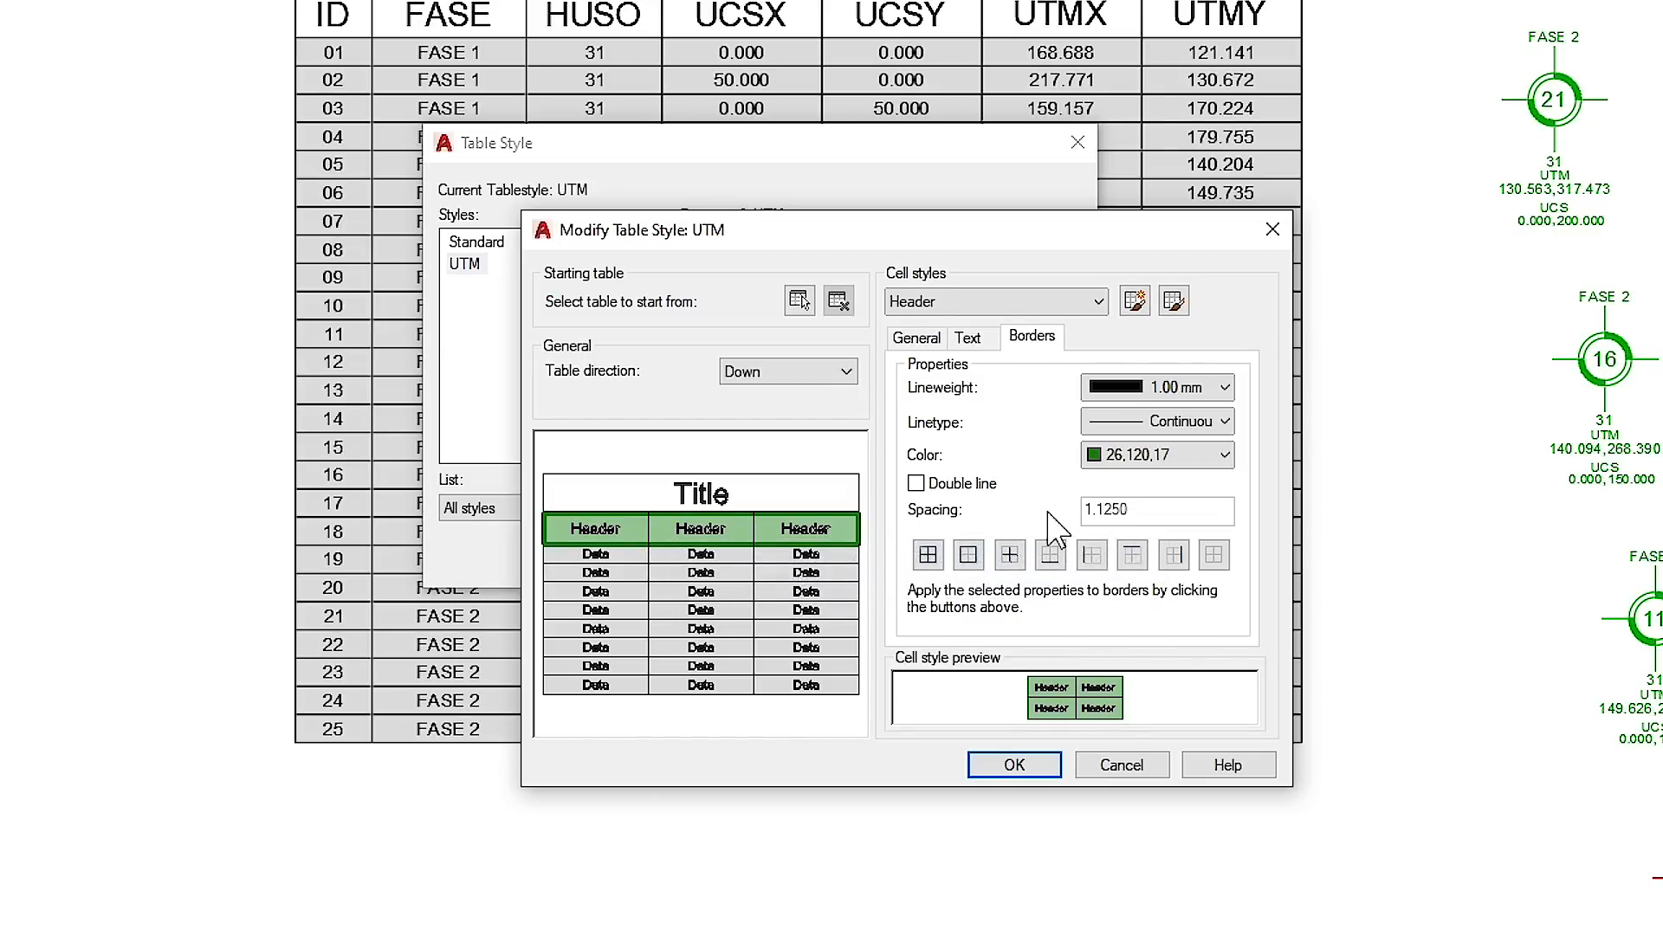
Step: Set the border lineweight to 0.05 mm and apply it to the Header cell style's inside borders
click(1165, 388)
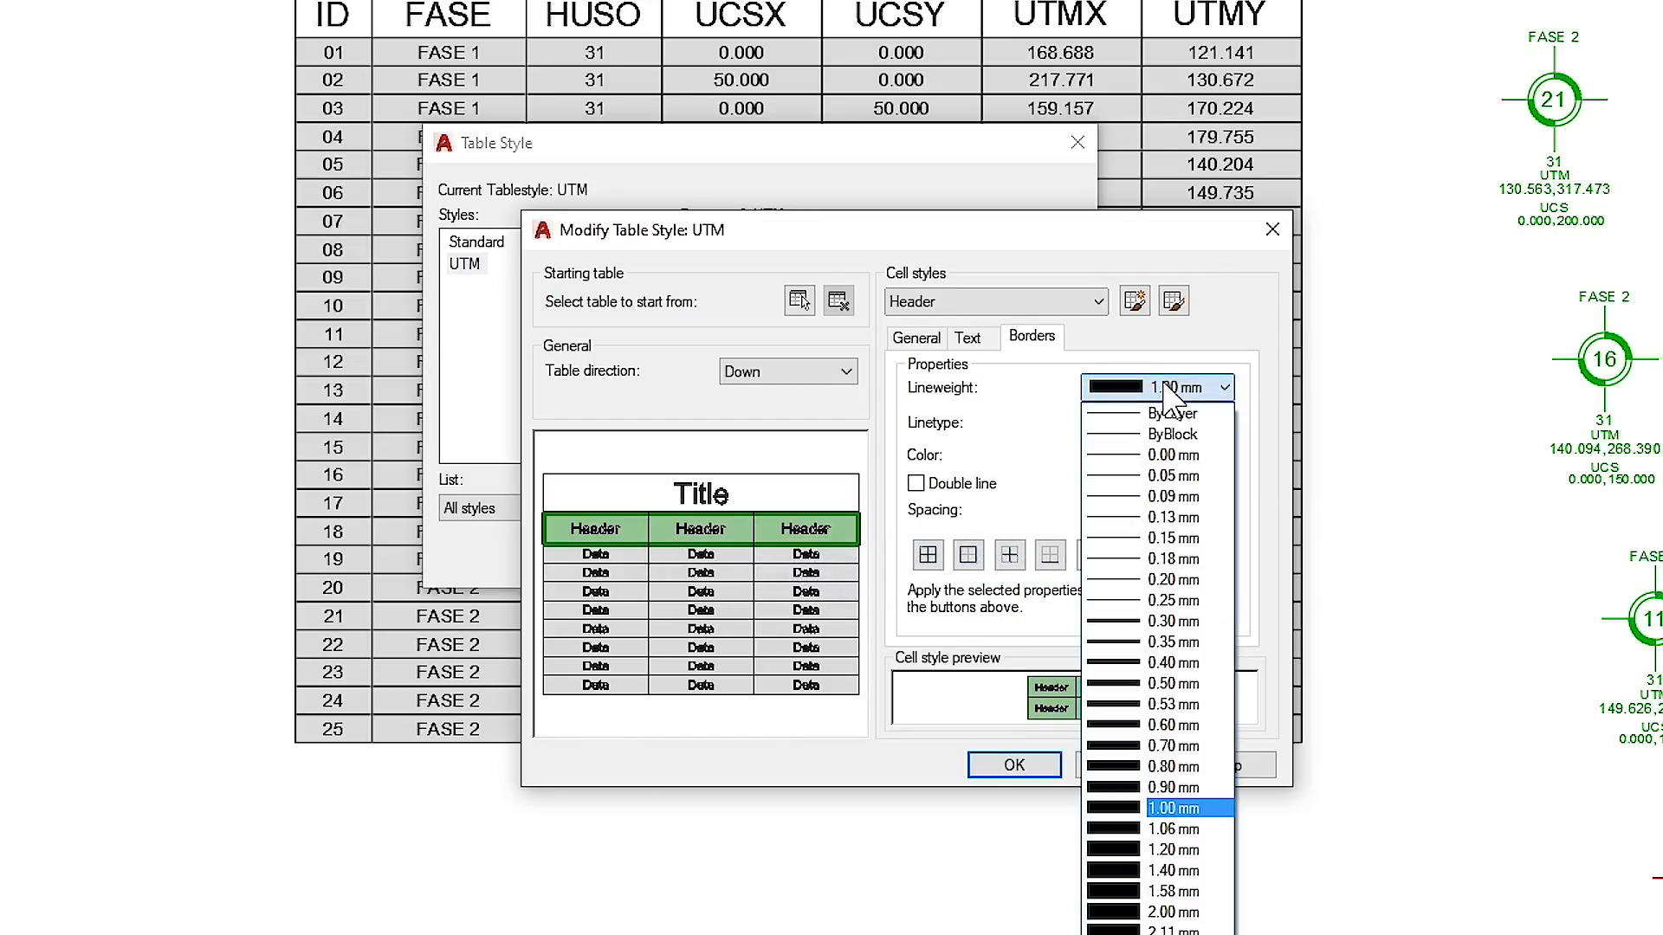
click(1126, 478)
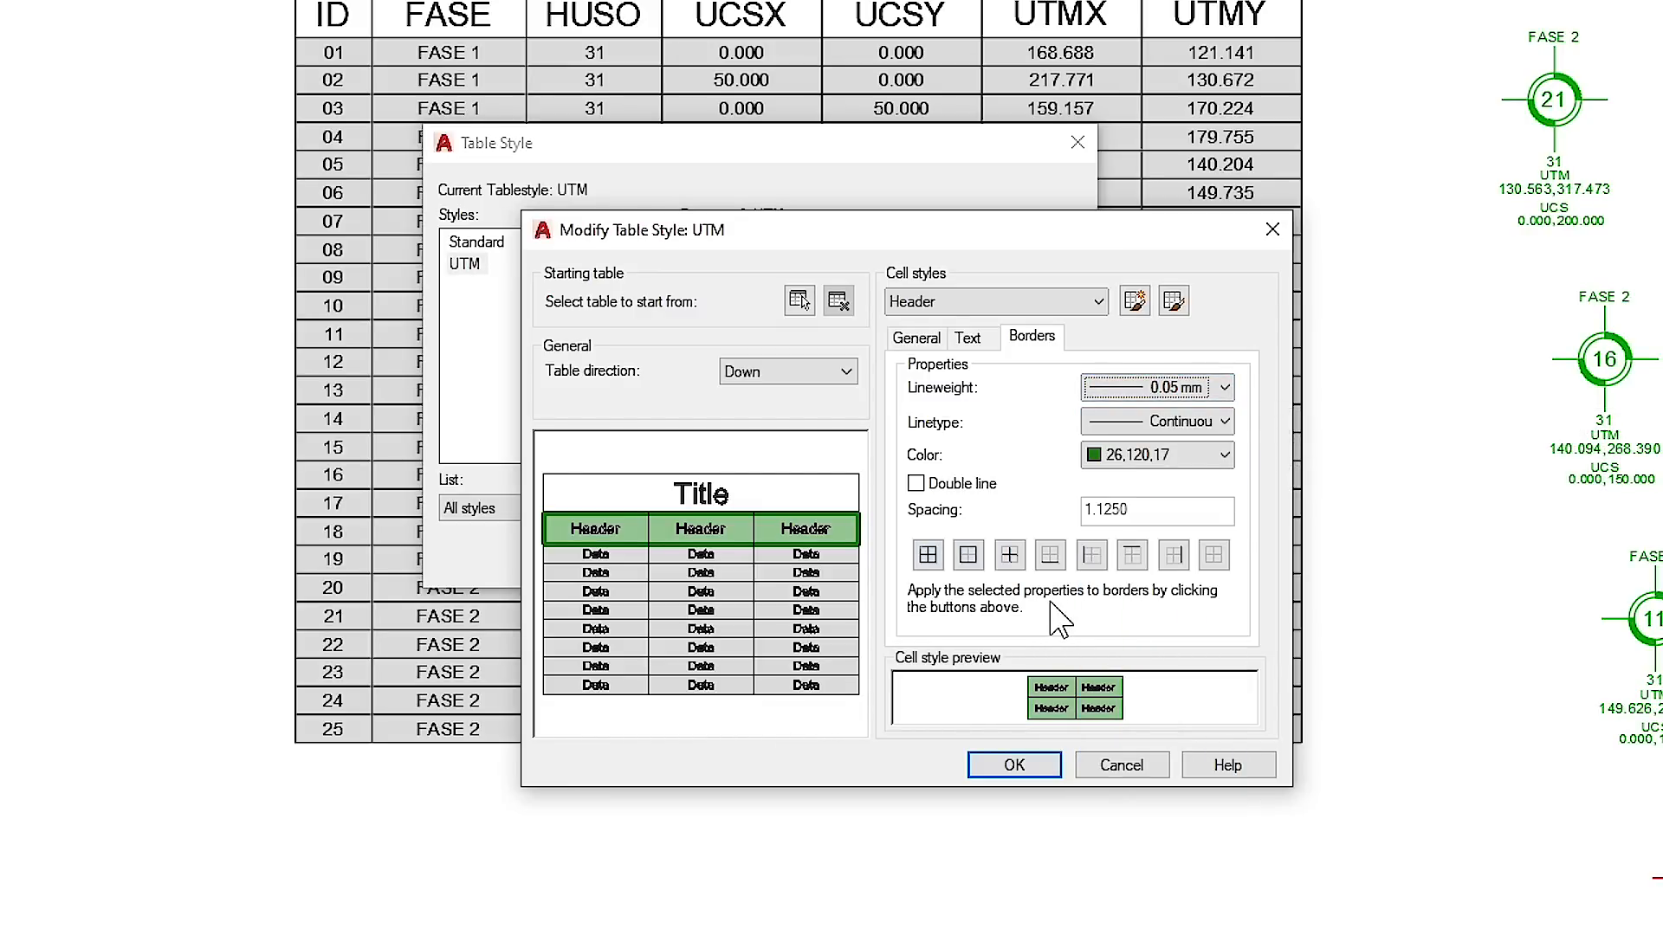
click(1010, 556)
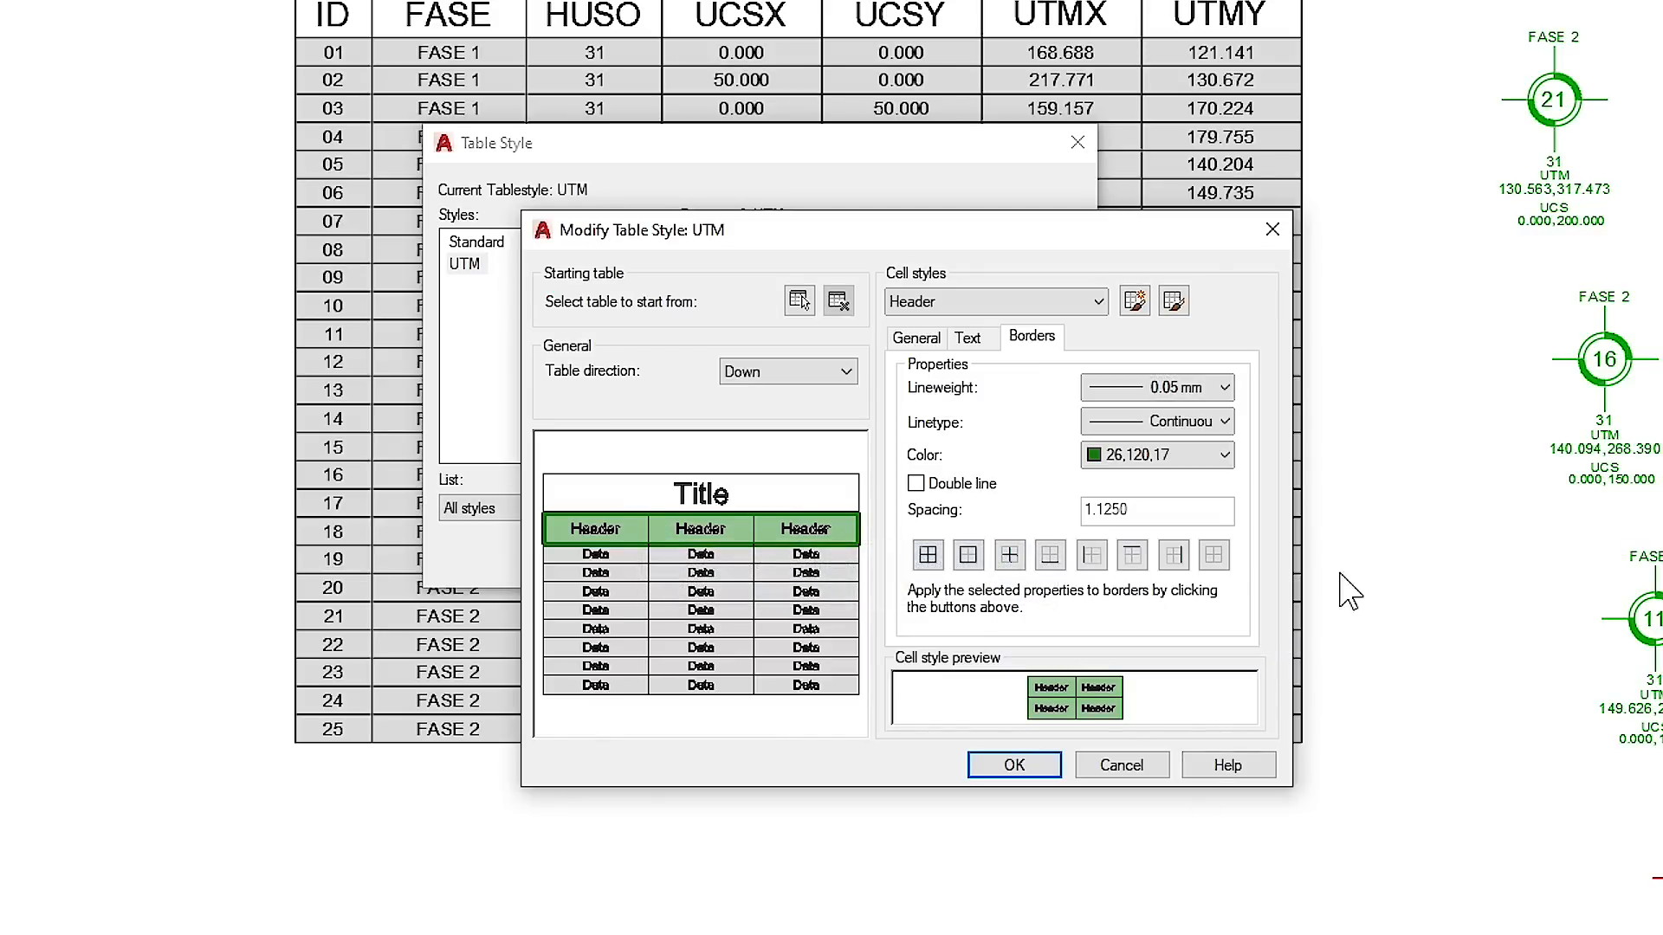
Step: Choose a 0.50 mm lineweight and the Continuous linetype for the Data cell style's borders
click(977, 302)
click(987, 327)
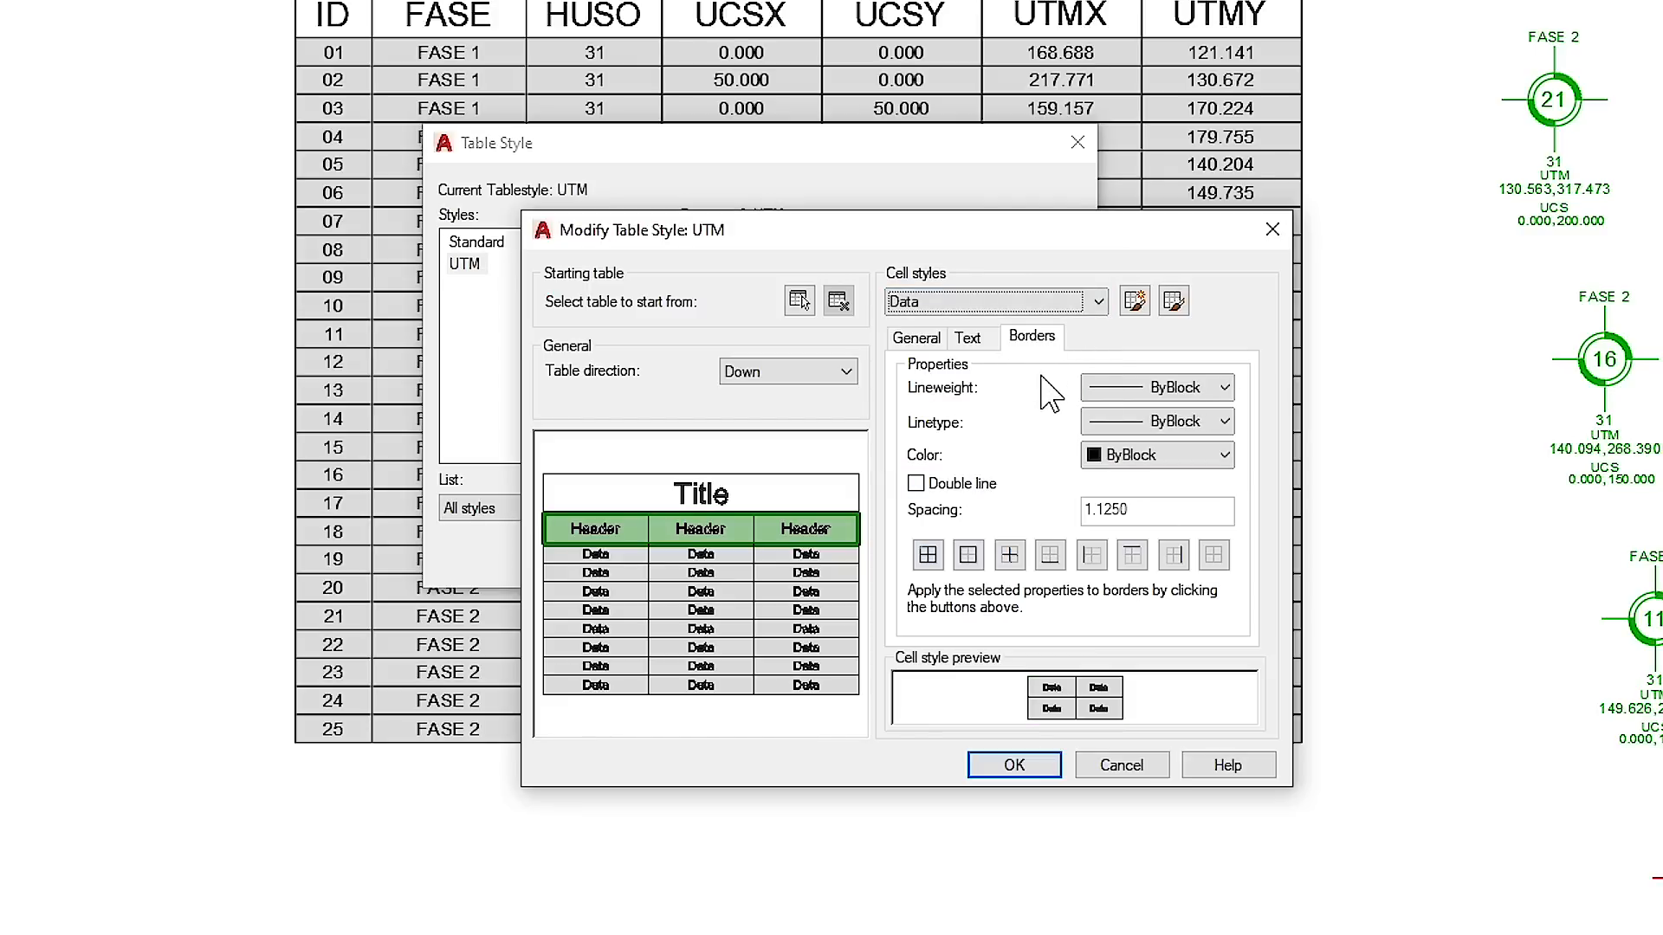
click(1155, 387)
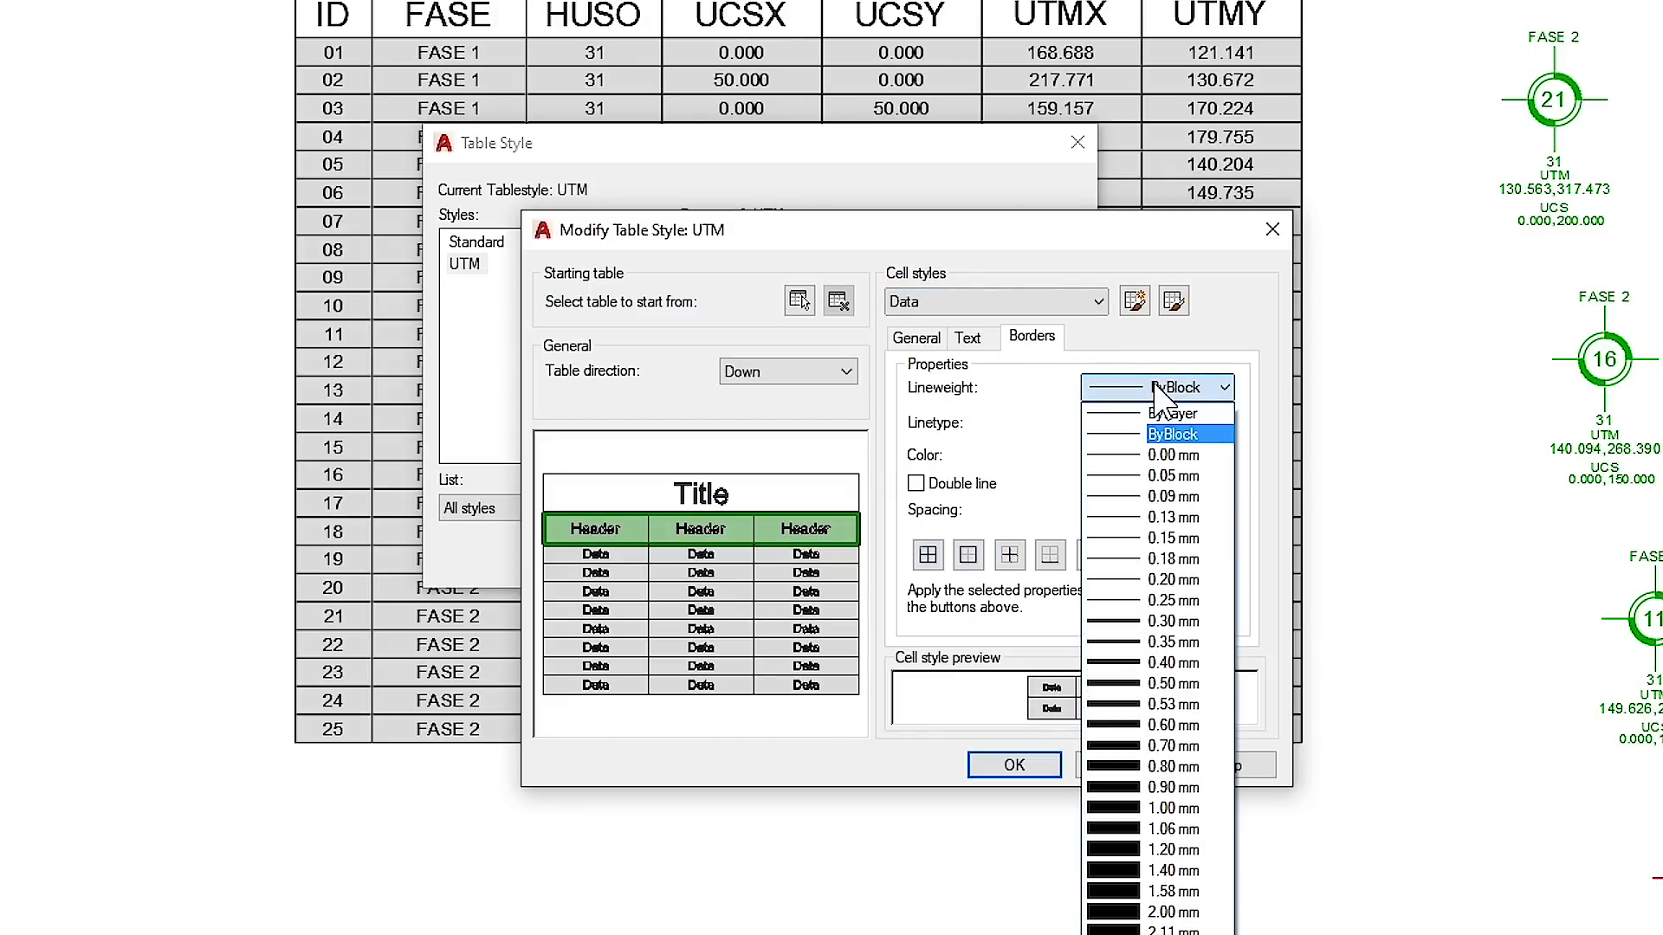
click(1134, 684)
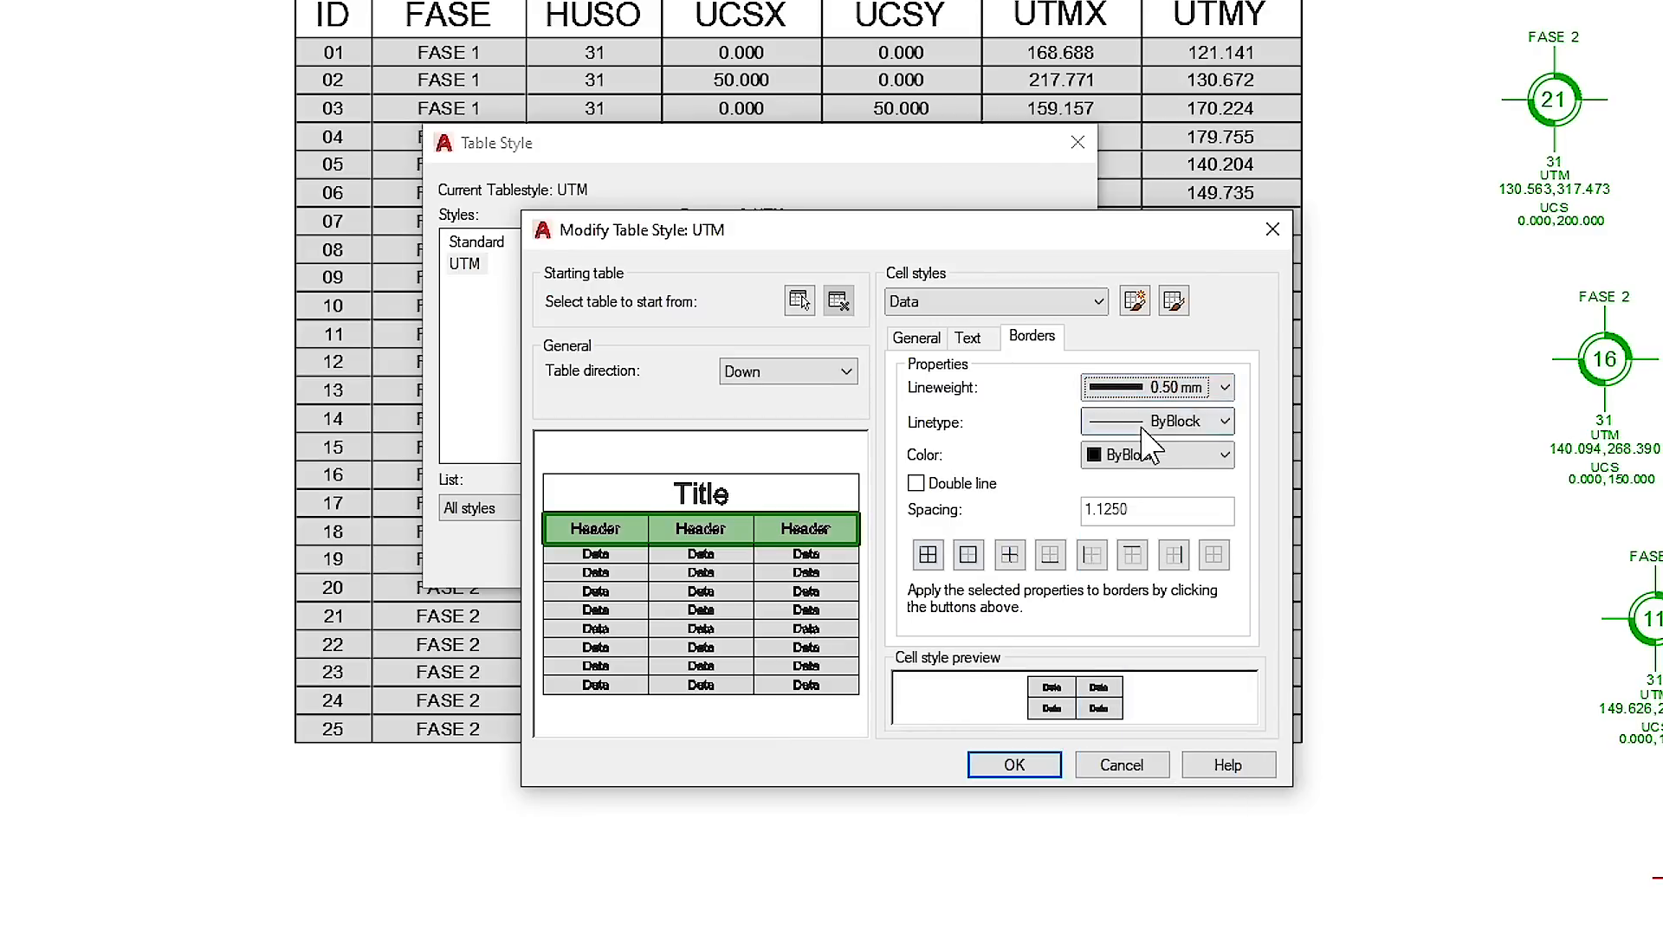
click(1195, 422)
click(1162, 492)
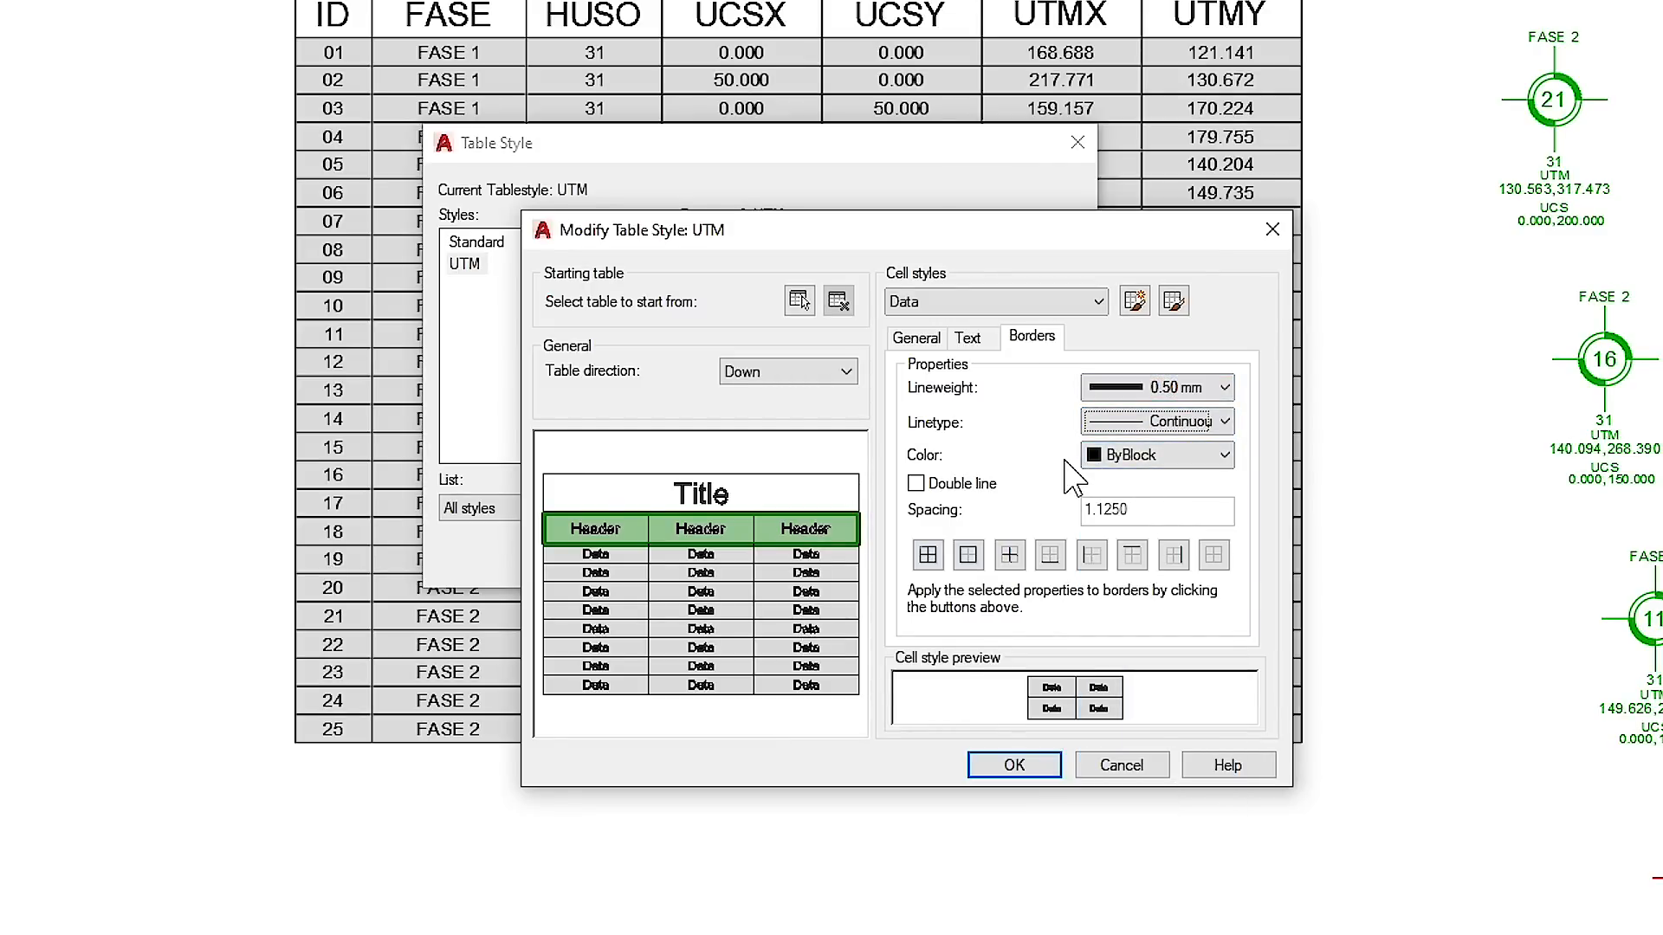
Step: Set the Data border color to true color RGB 0,0,0 and apply the border properties to all borders
click(1134, 472)
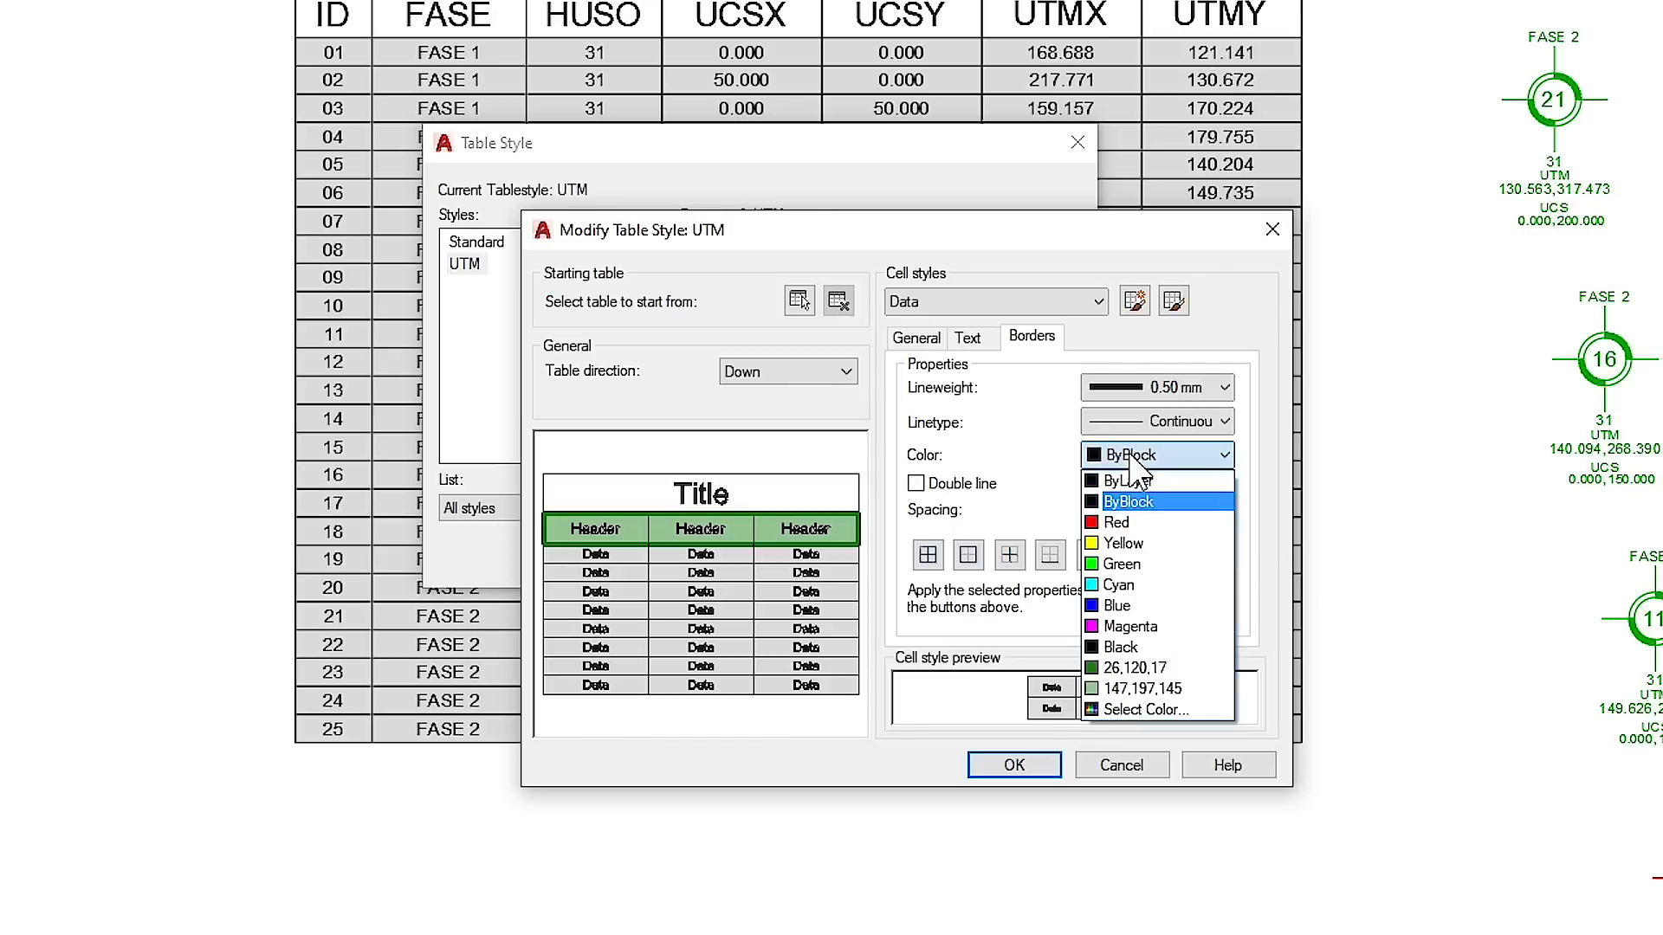
click(1153, 713)
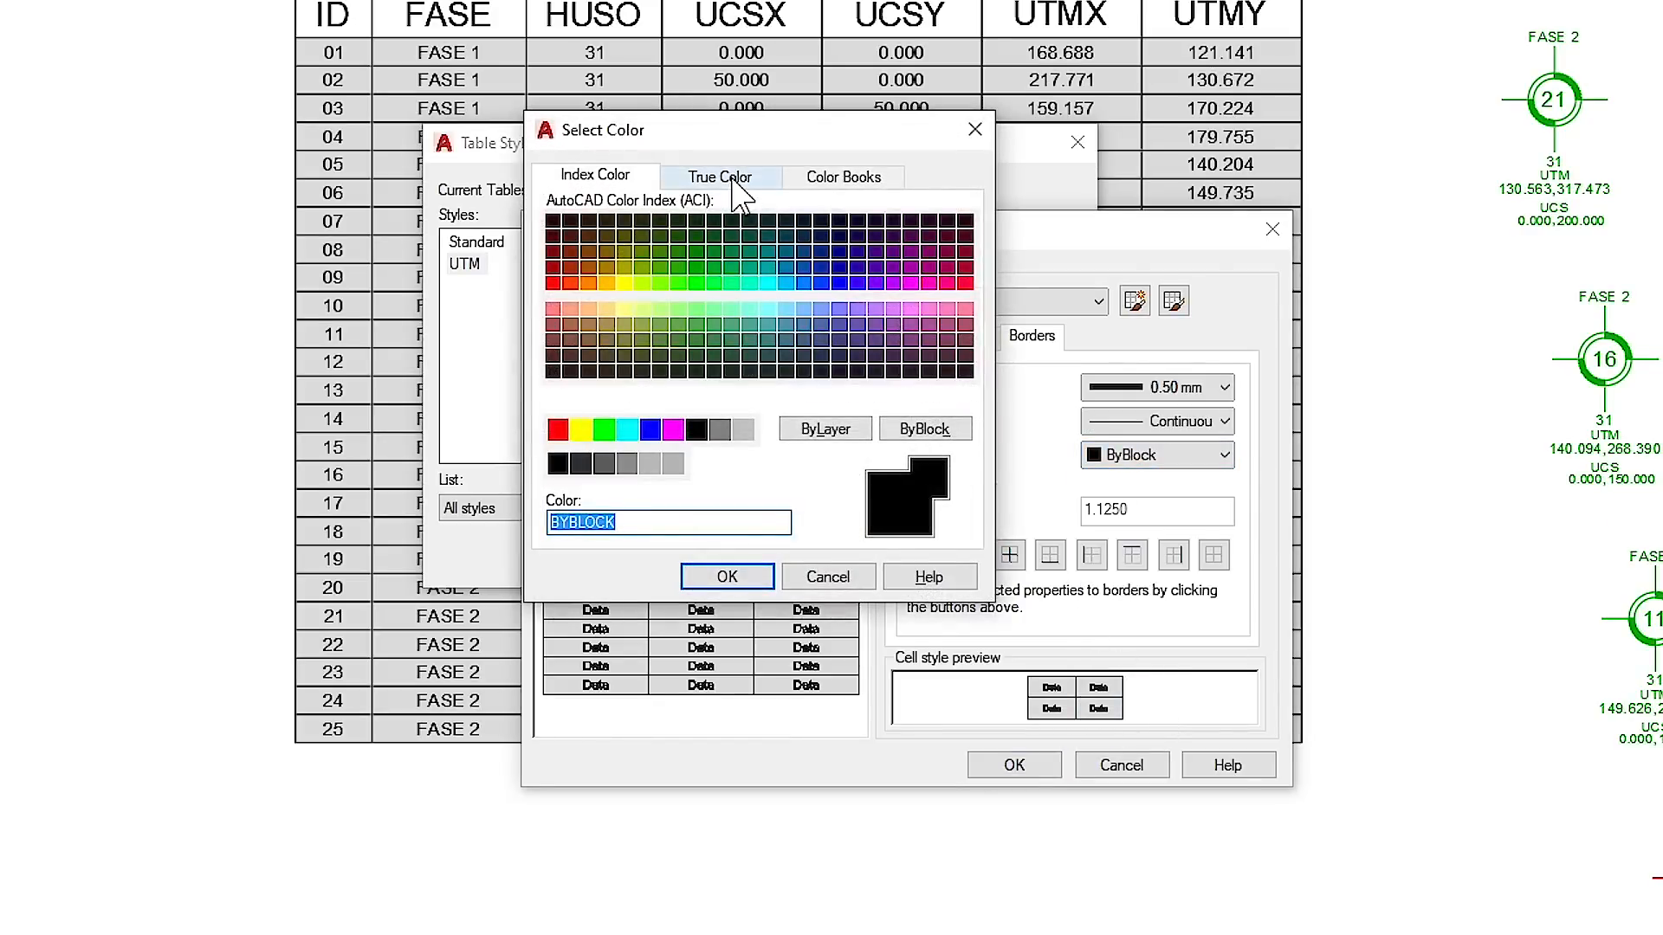
click(728, 177)
drag(834, 351, 827, 230)
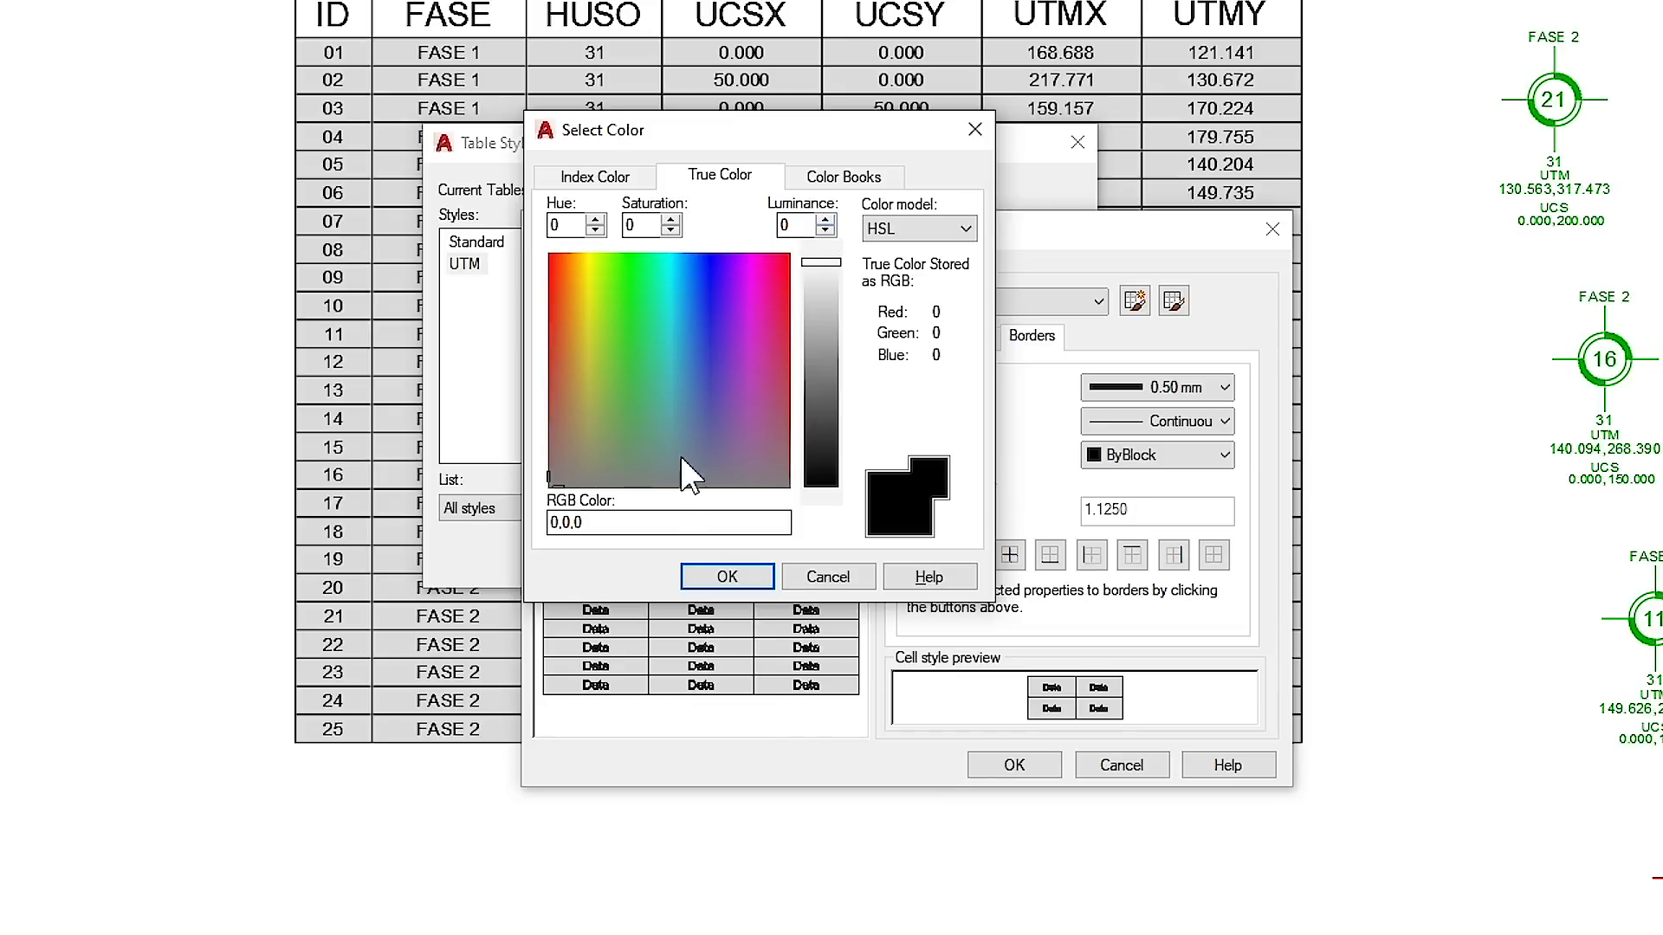
click(727, 577)
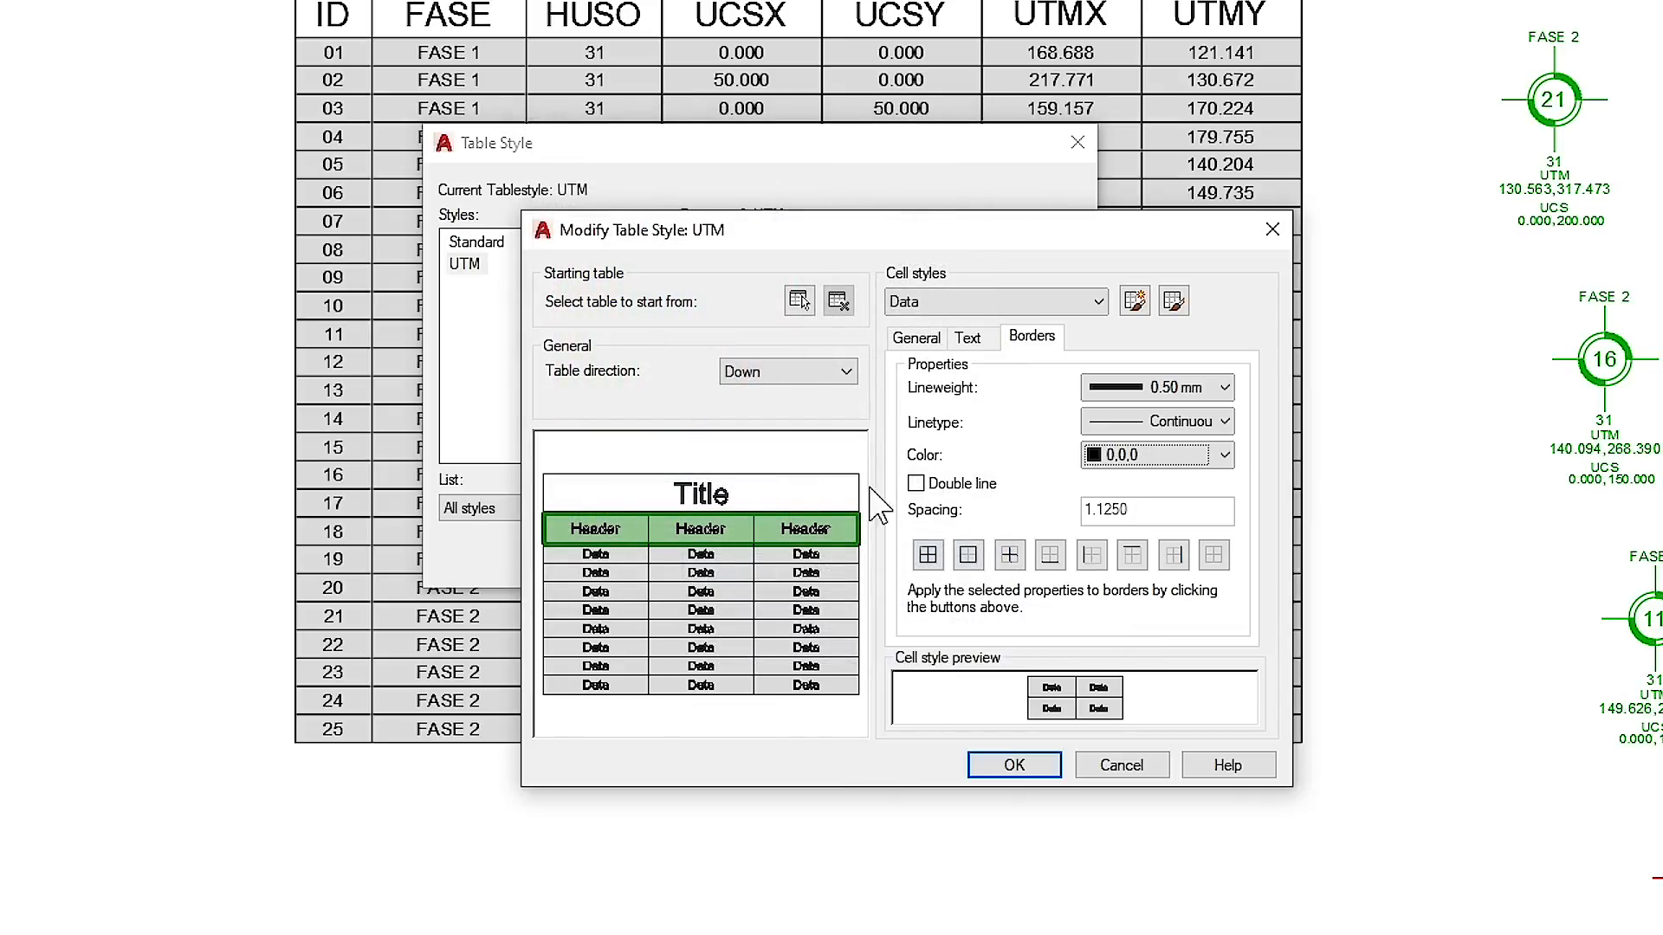
click(928, 555)
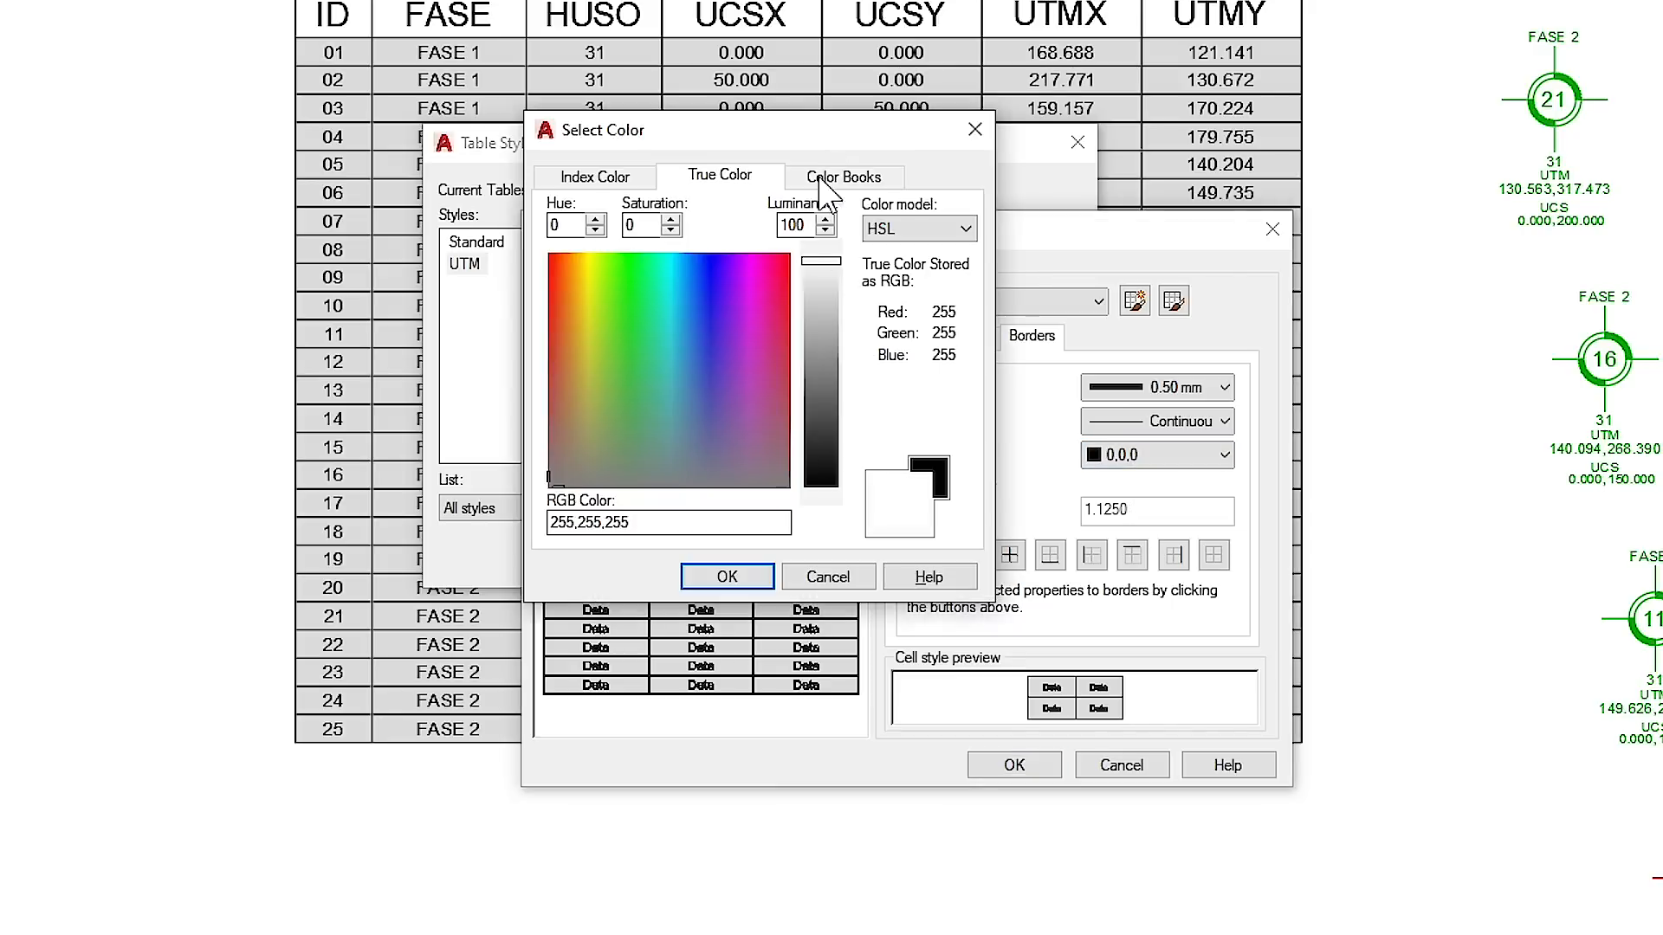
Step: Set the Data border color to true color RGB 255,255,255 and apply the properties to all borders
click(728, 577)
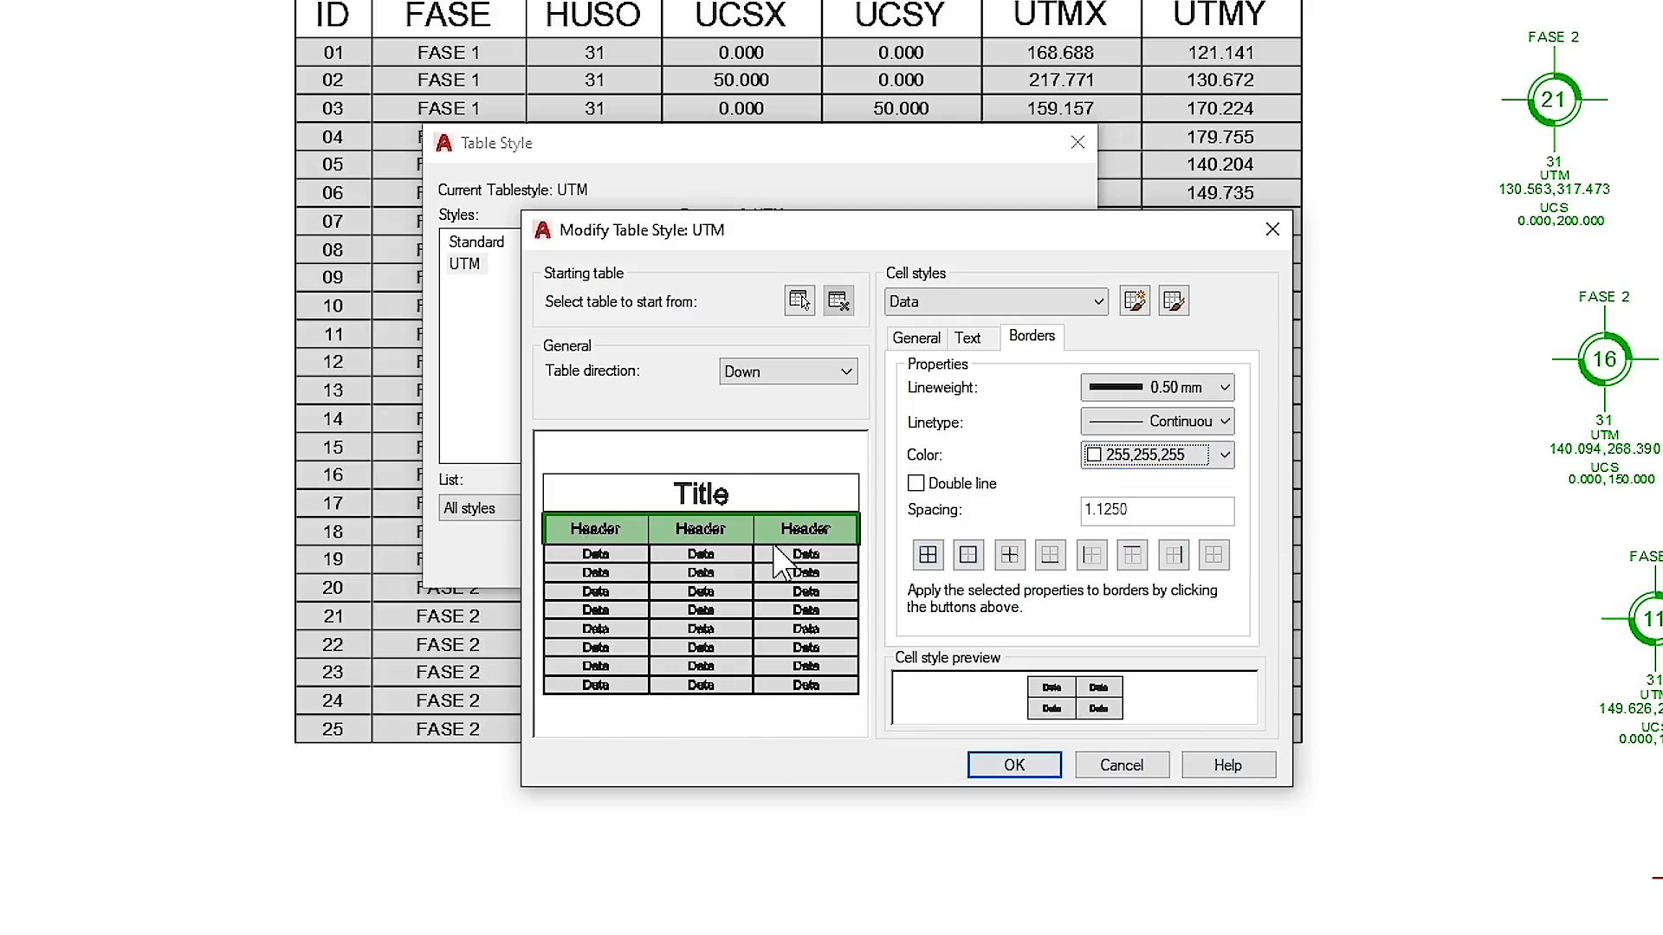
click(933, 556)
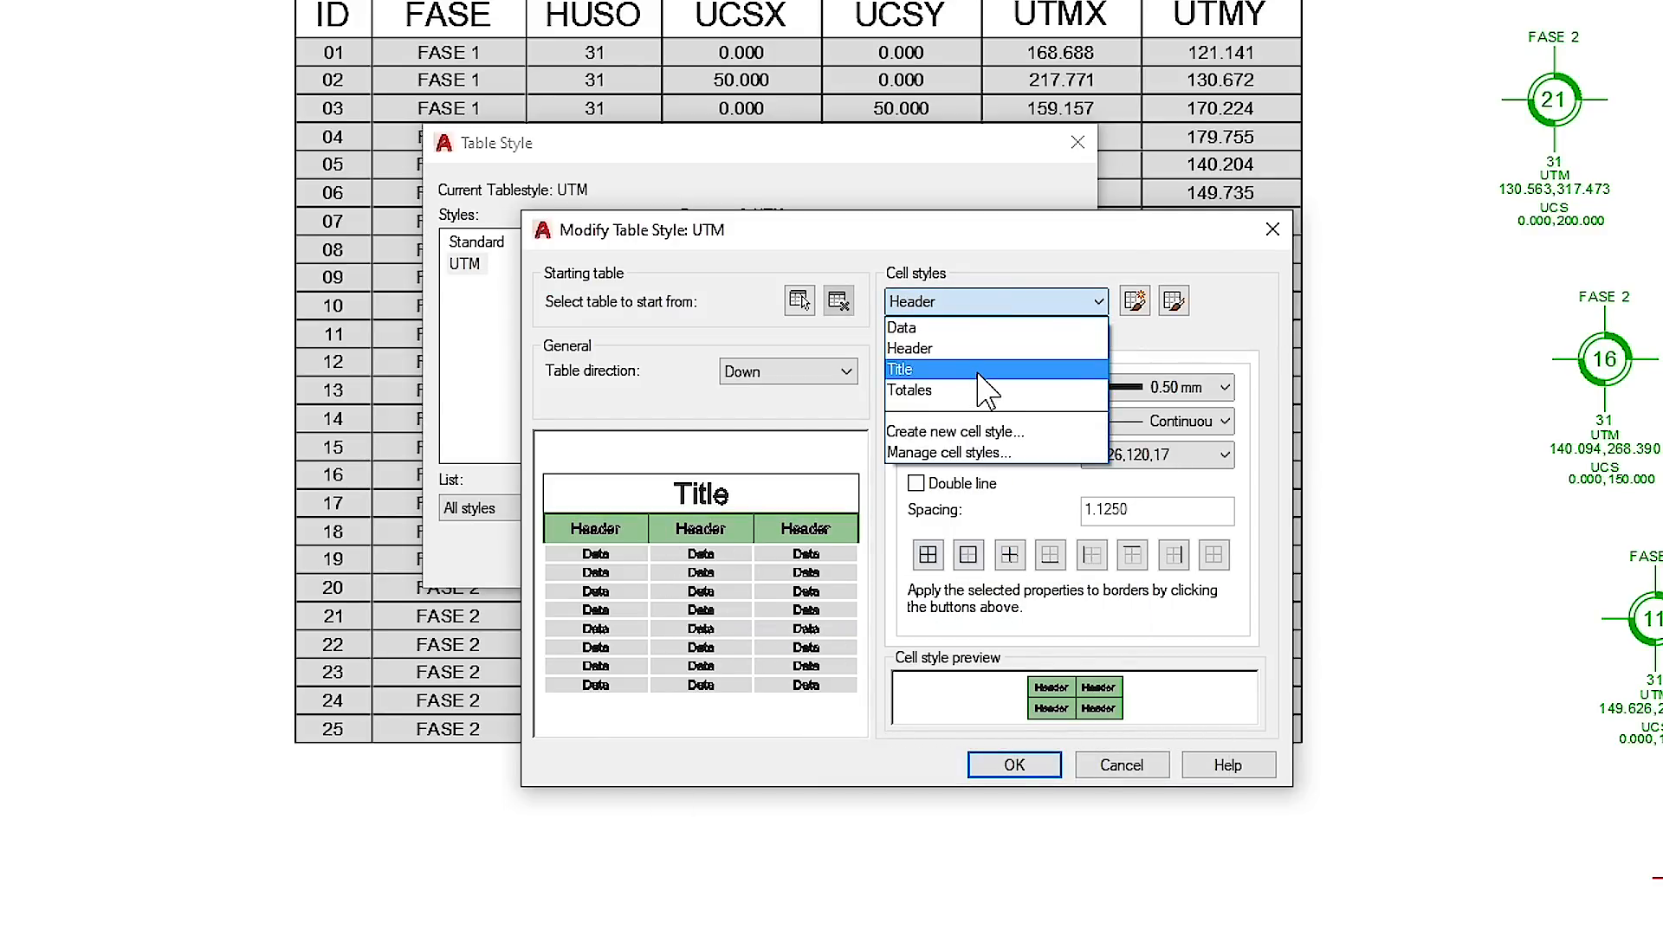
Step: Set the Title cell style's fill color to the dark green true color RGB 19,89,13
click(979, 374)
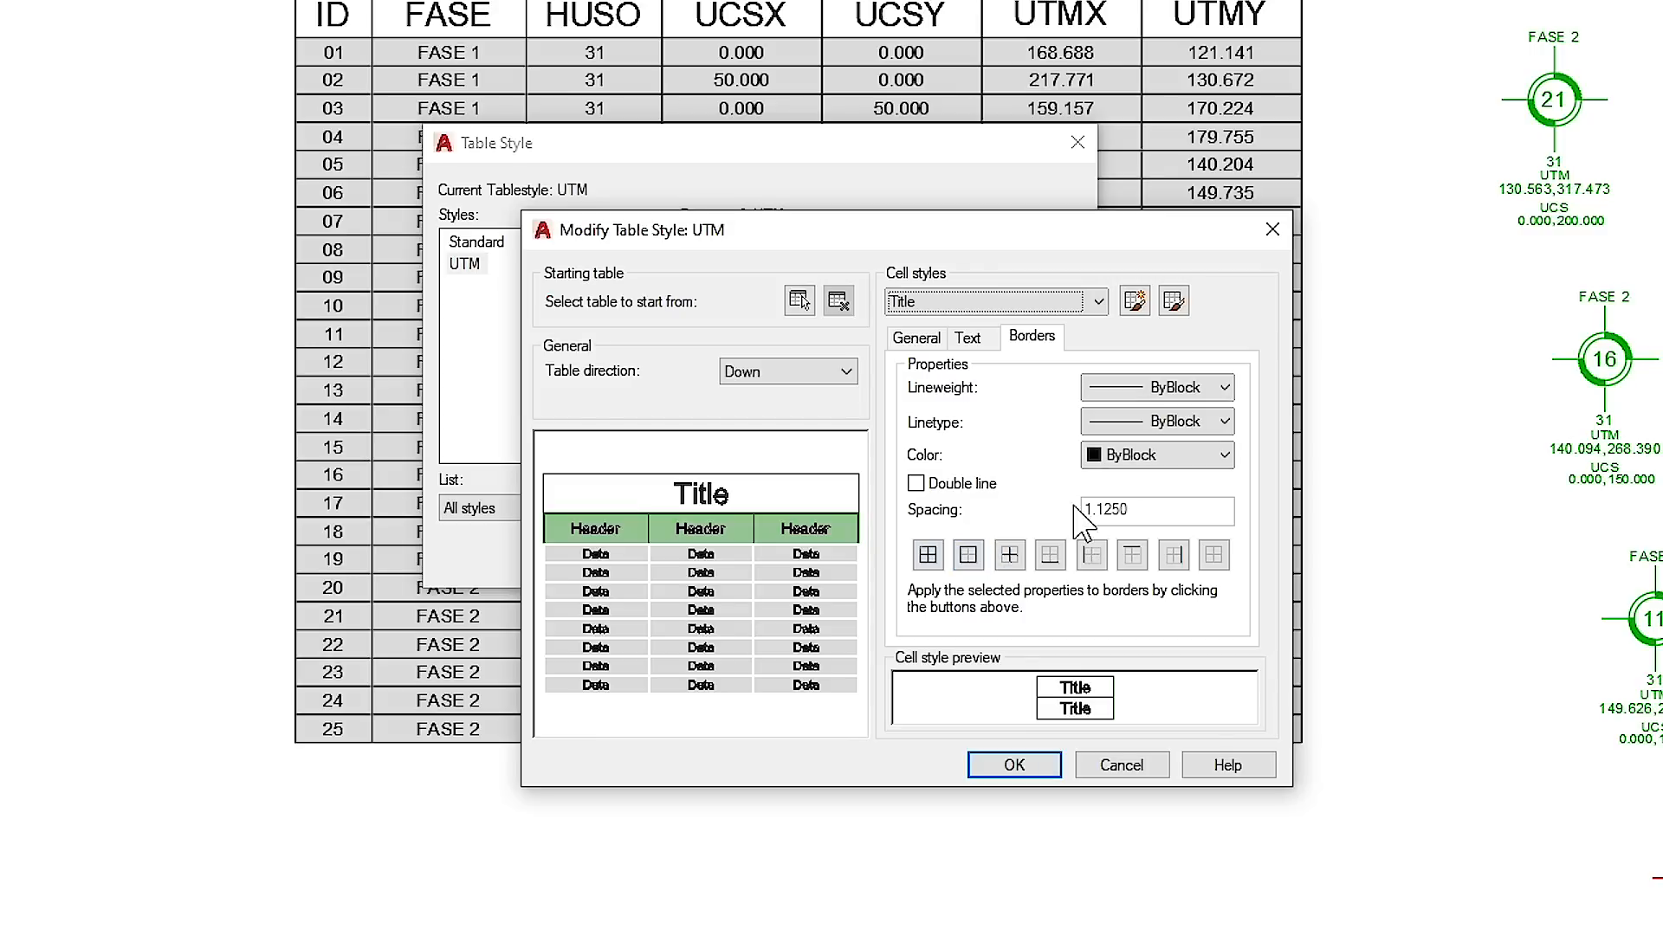
click(918, 340)
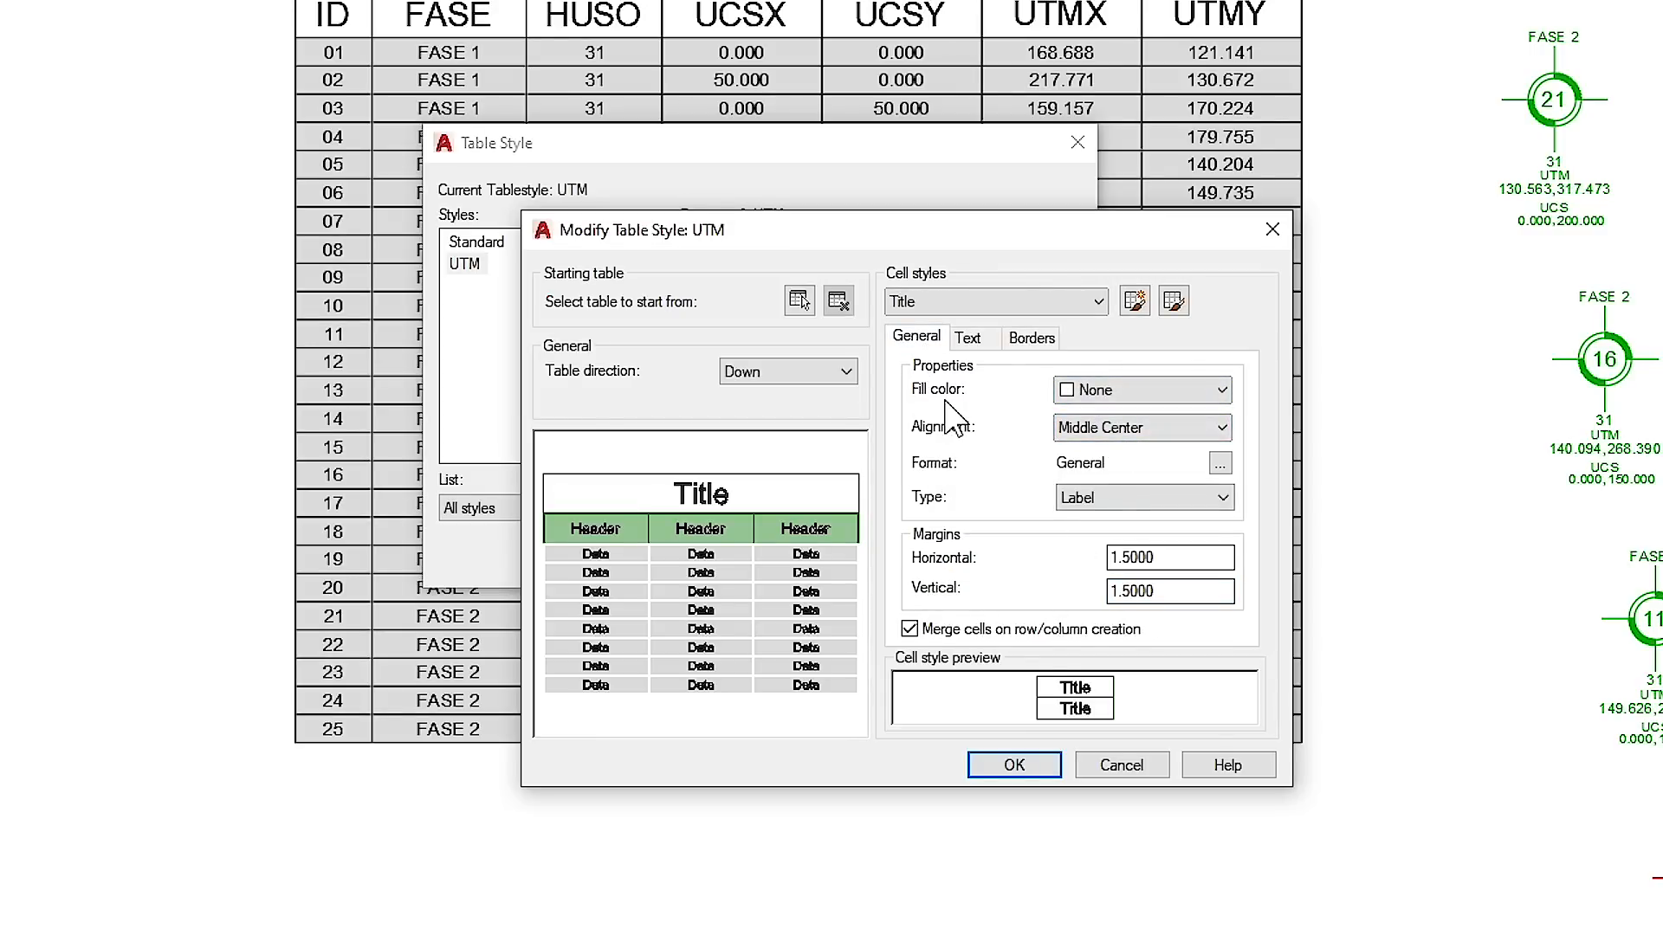
click(1105, 394)
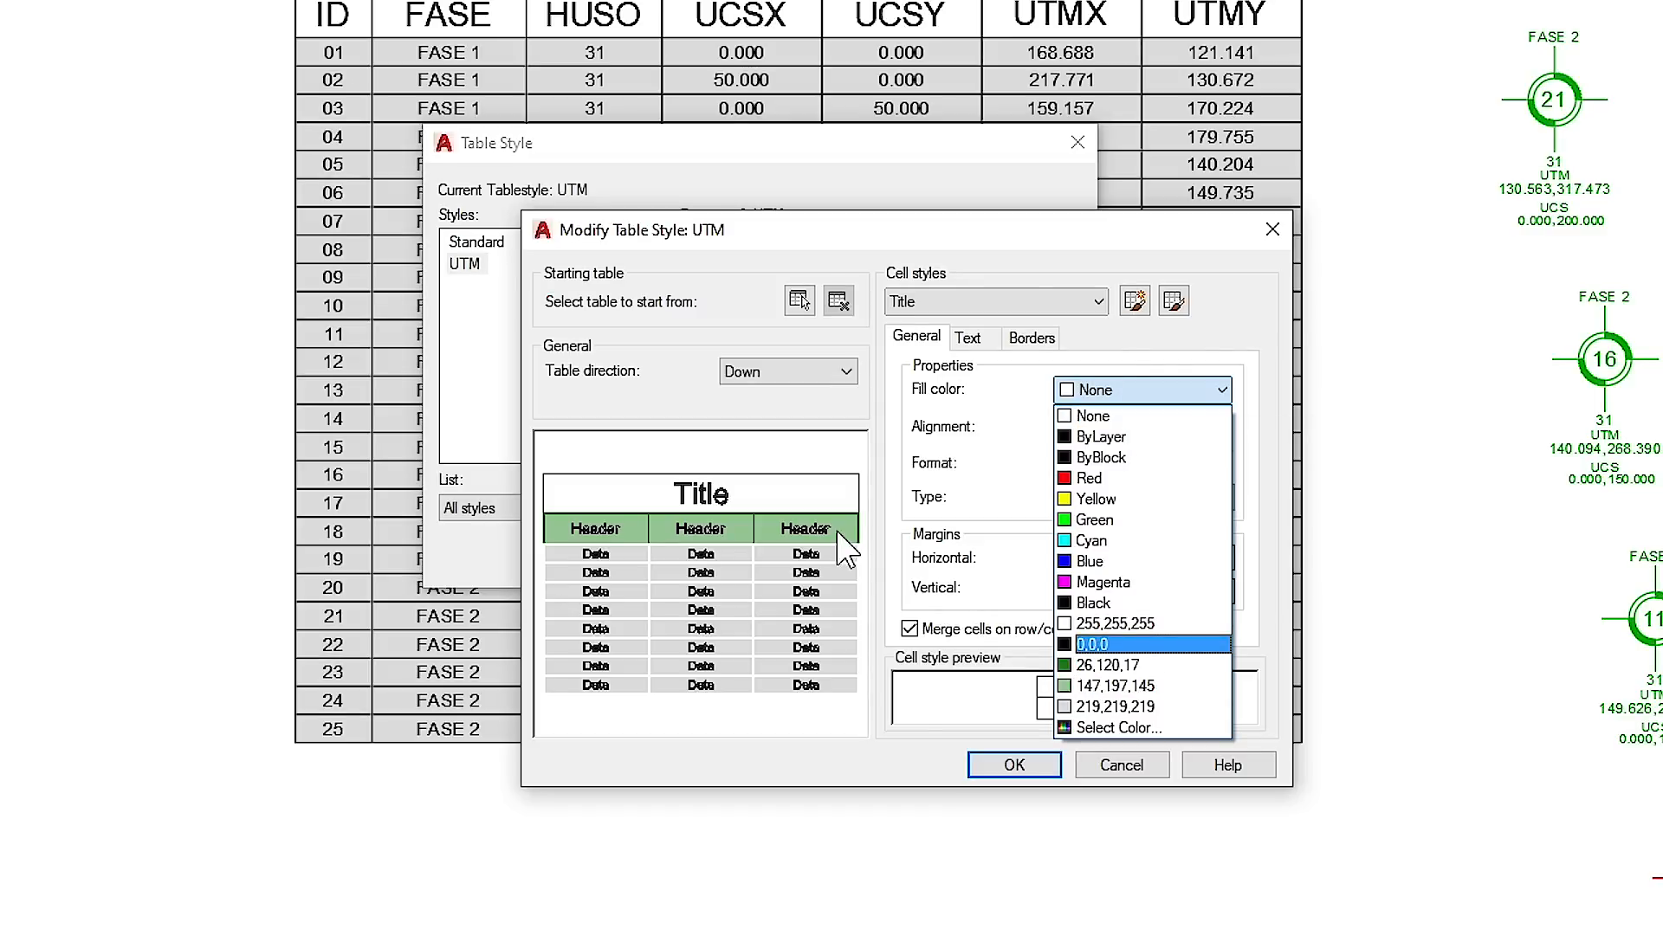
click(1098, 665)
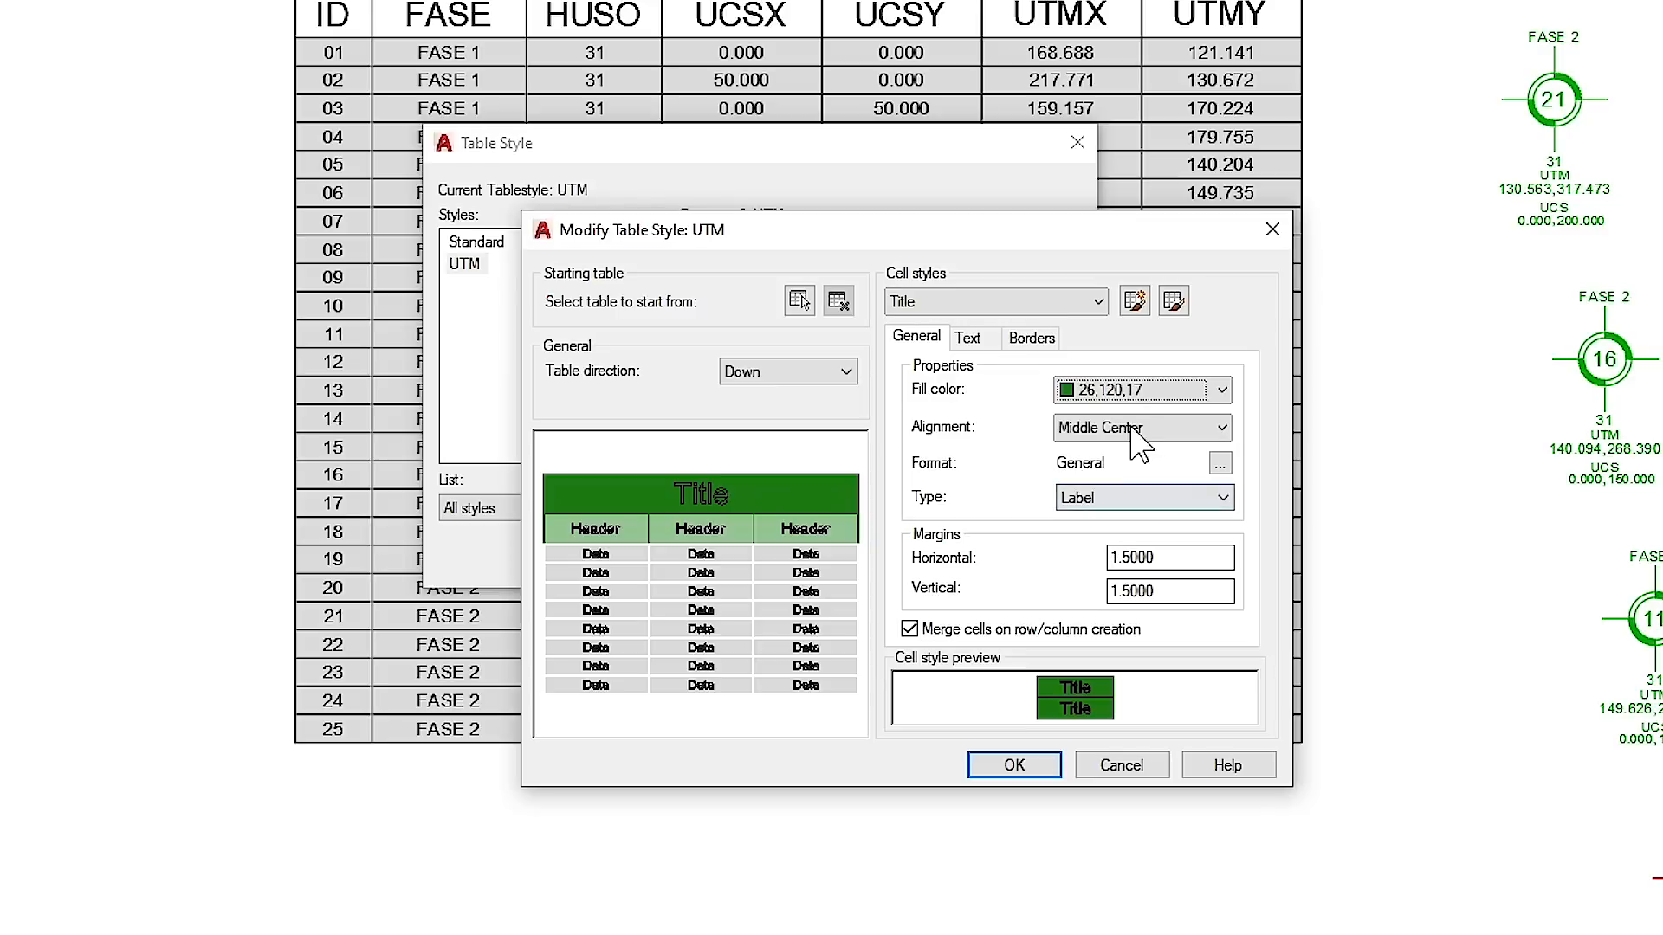
click(1148, 390)
click(1126, 727)
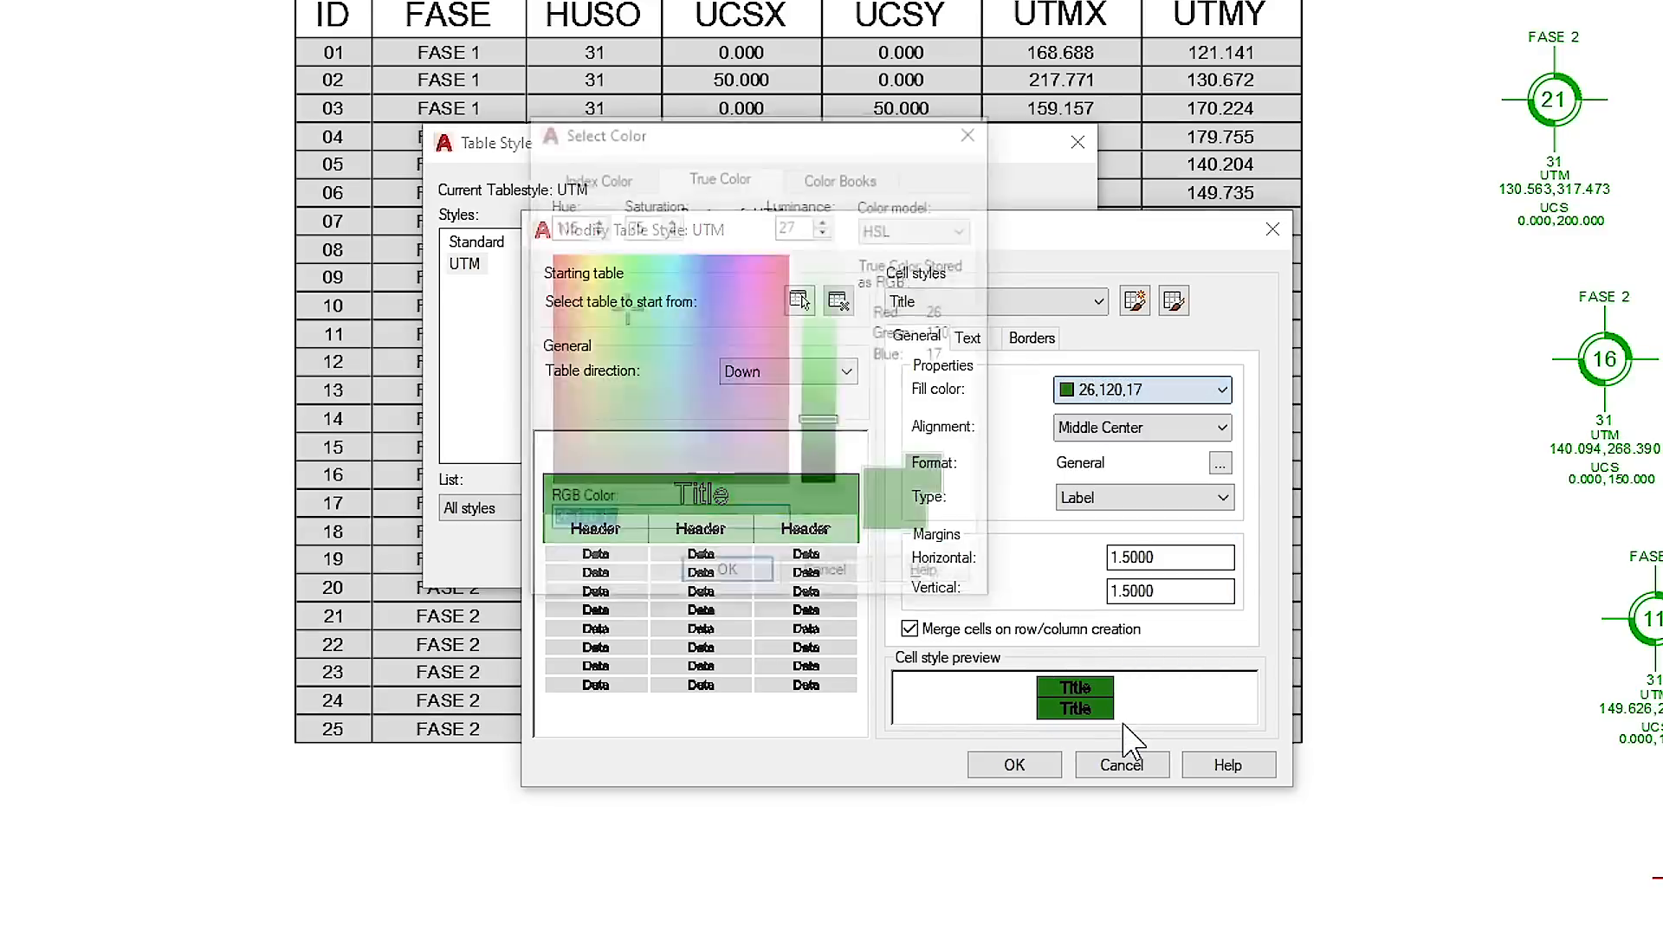
click(825, 459)
click(732, 577)
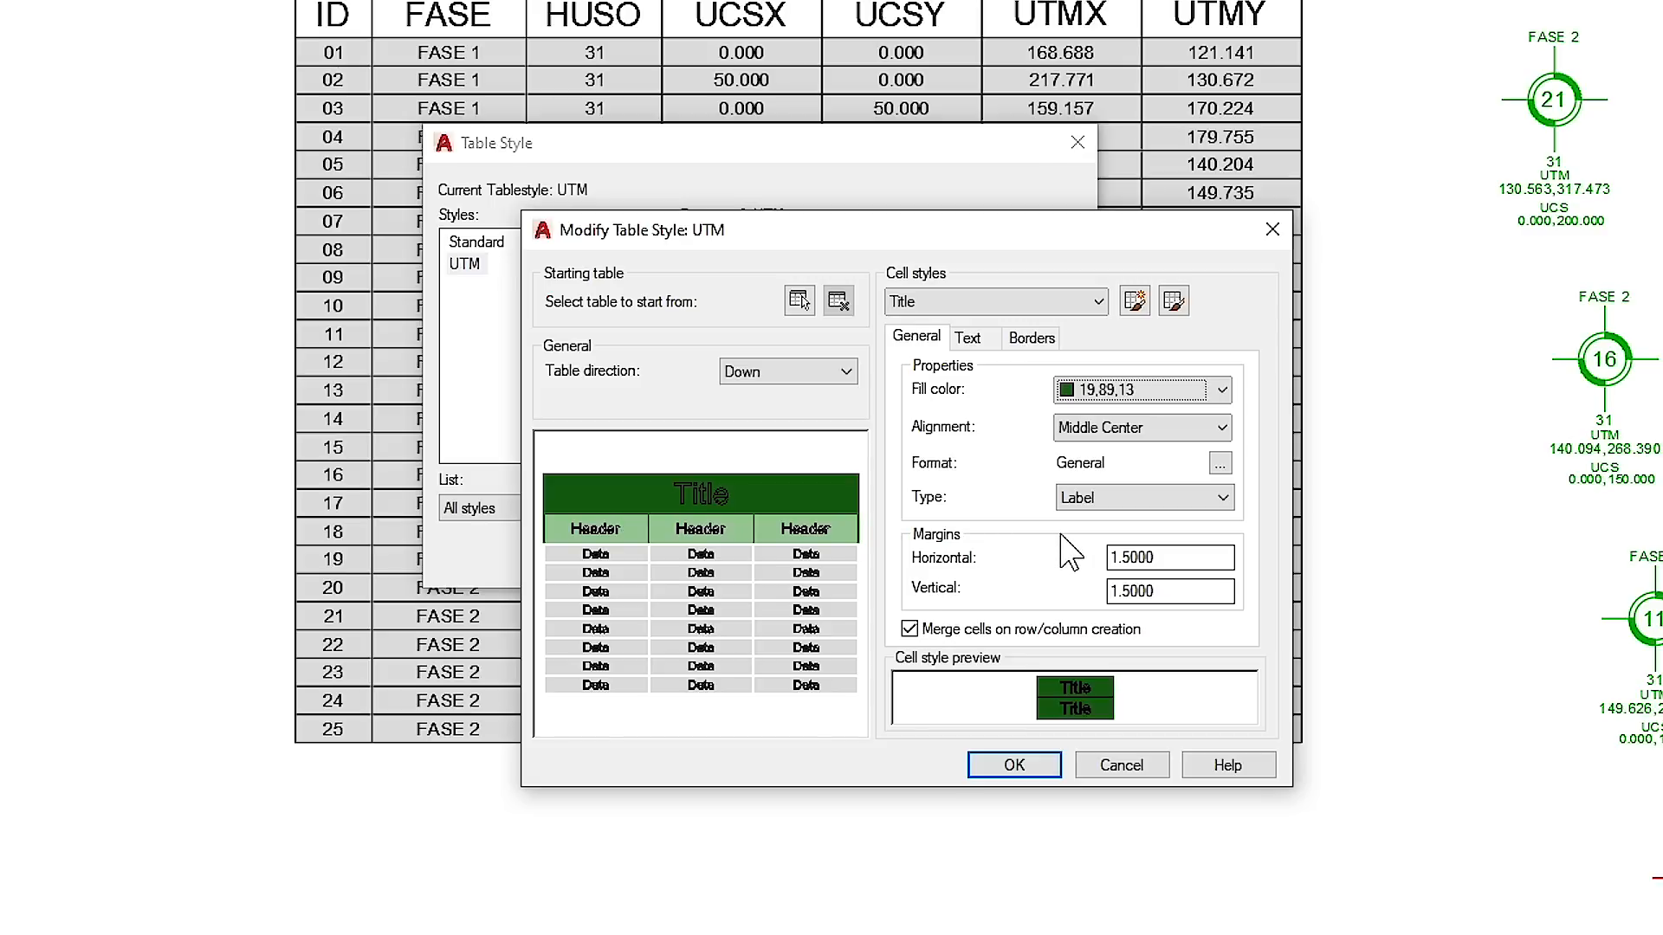
Step: Set the Title cell style's text height to 4 and its text color to 255,255,255
click(968, 338)
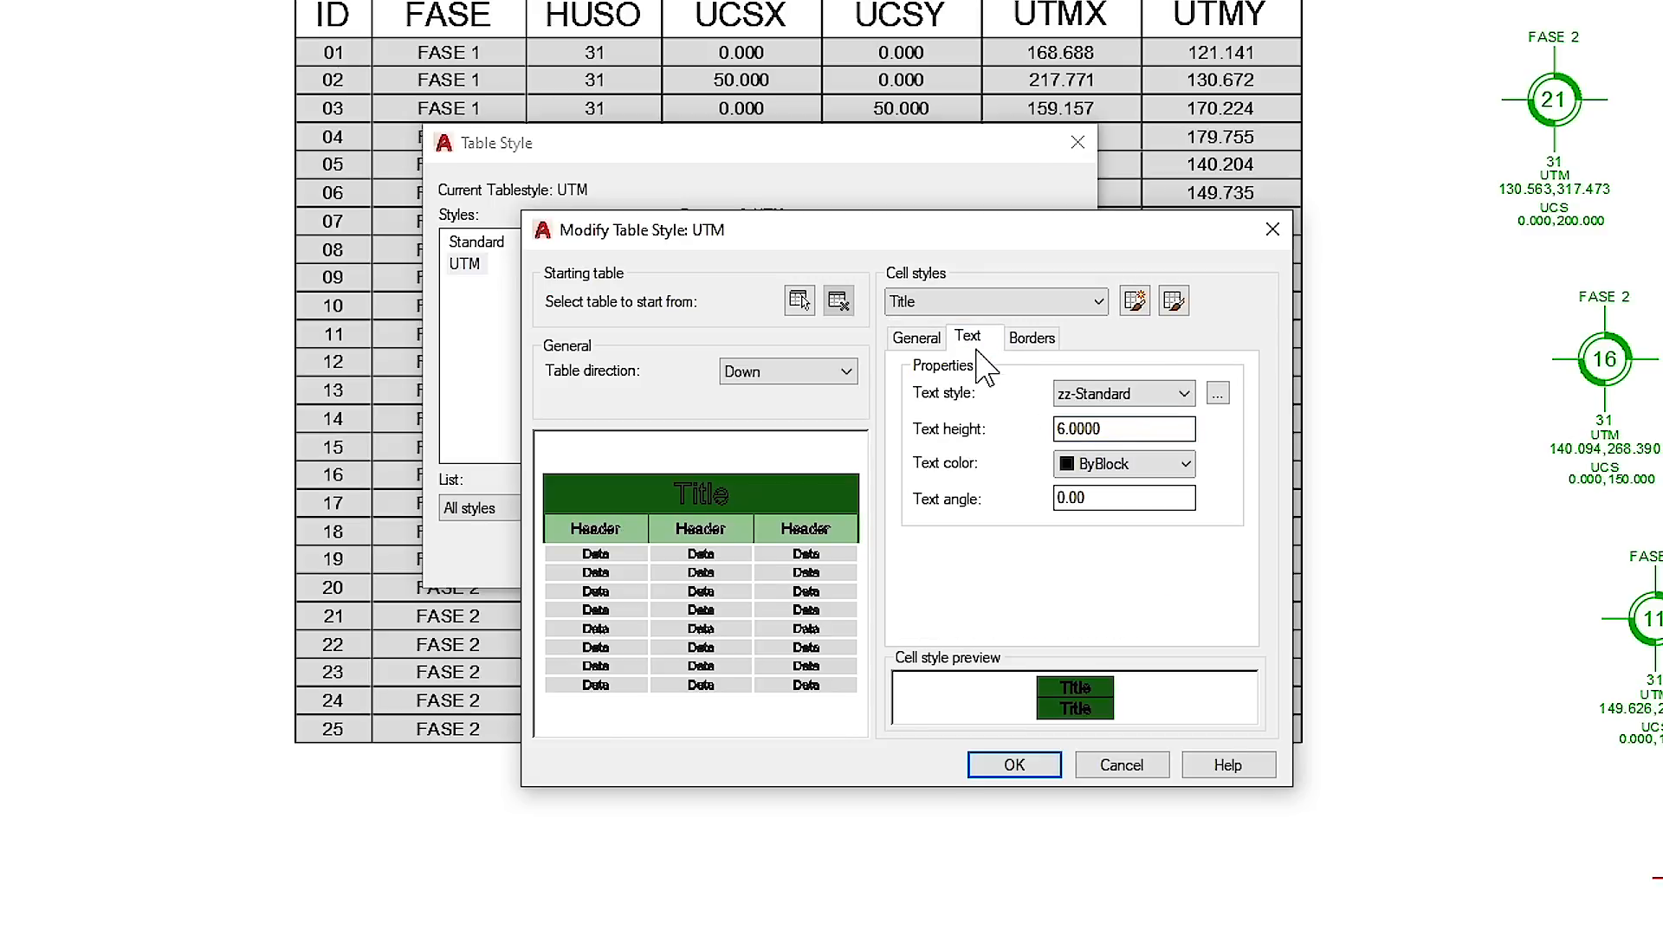
drag(1122, 430, 1022, 443)
text(4)
click(1136, 465)
click(1116, 697)
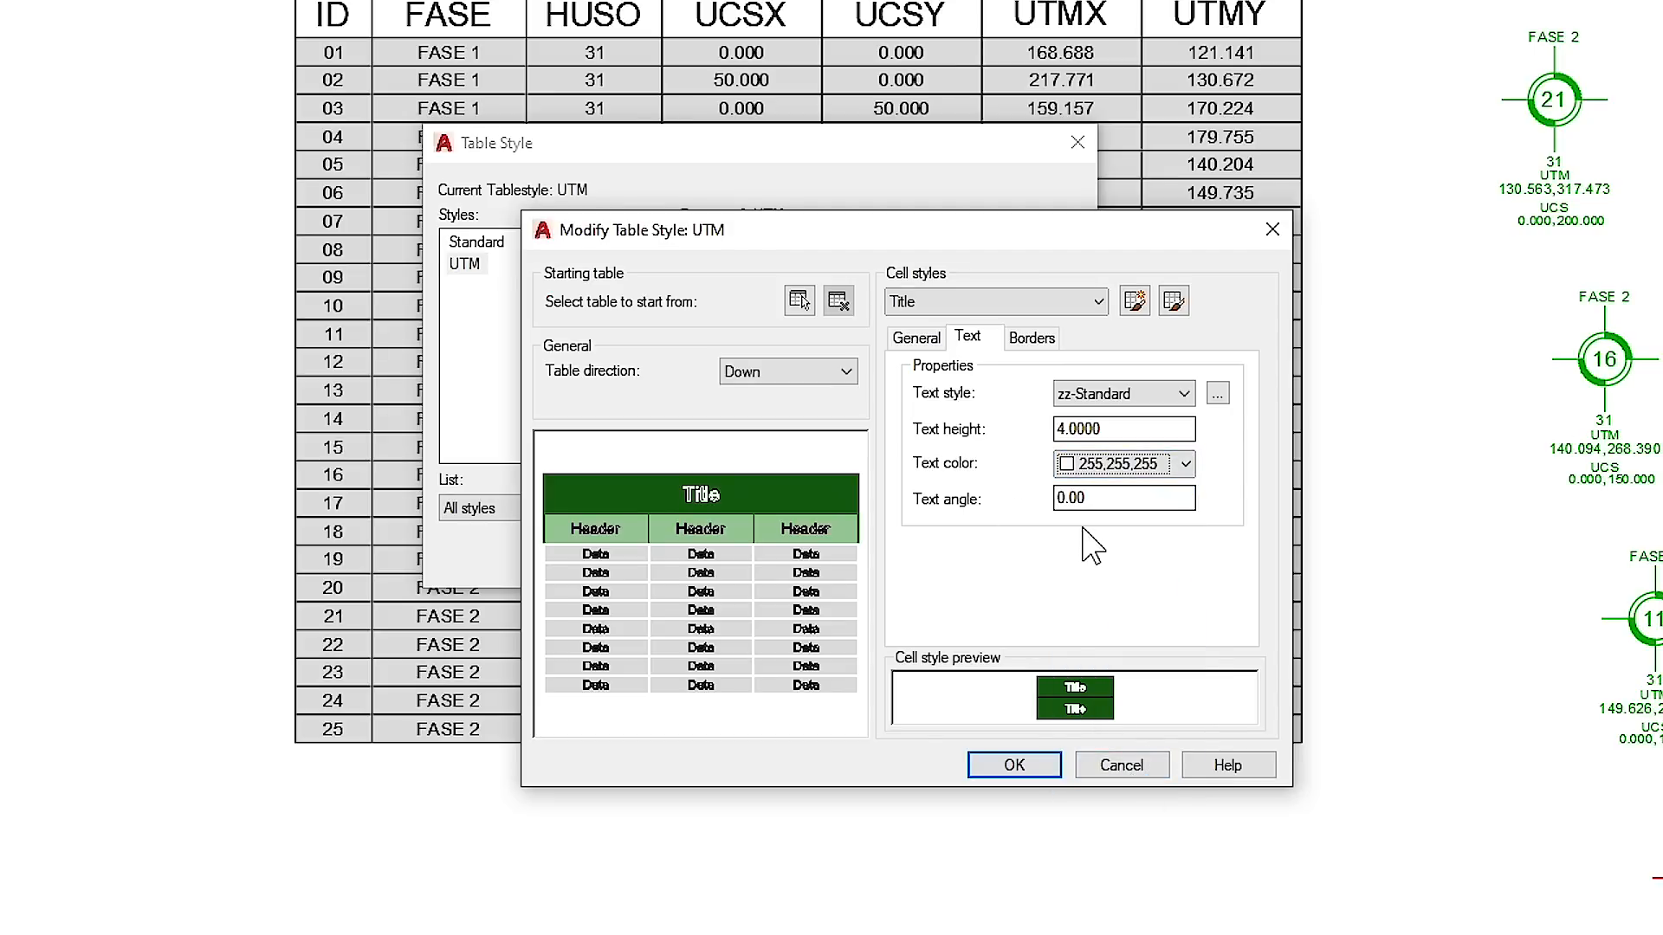
Step: Apply 0.00 mm Continuous borders in color 19,89,13 to all Title cell borders, then save and close the table style
click(1027, 340)
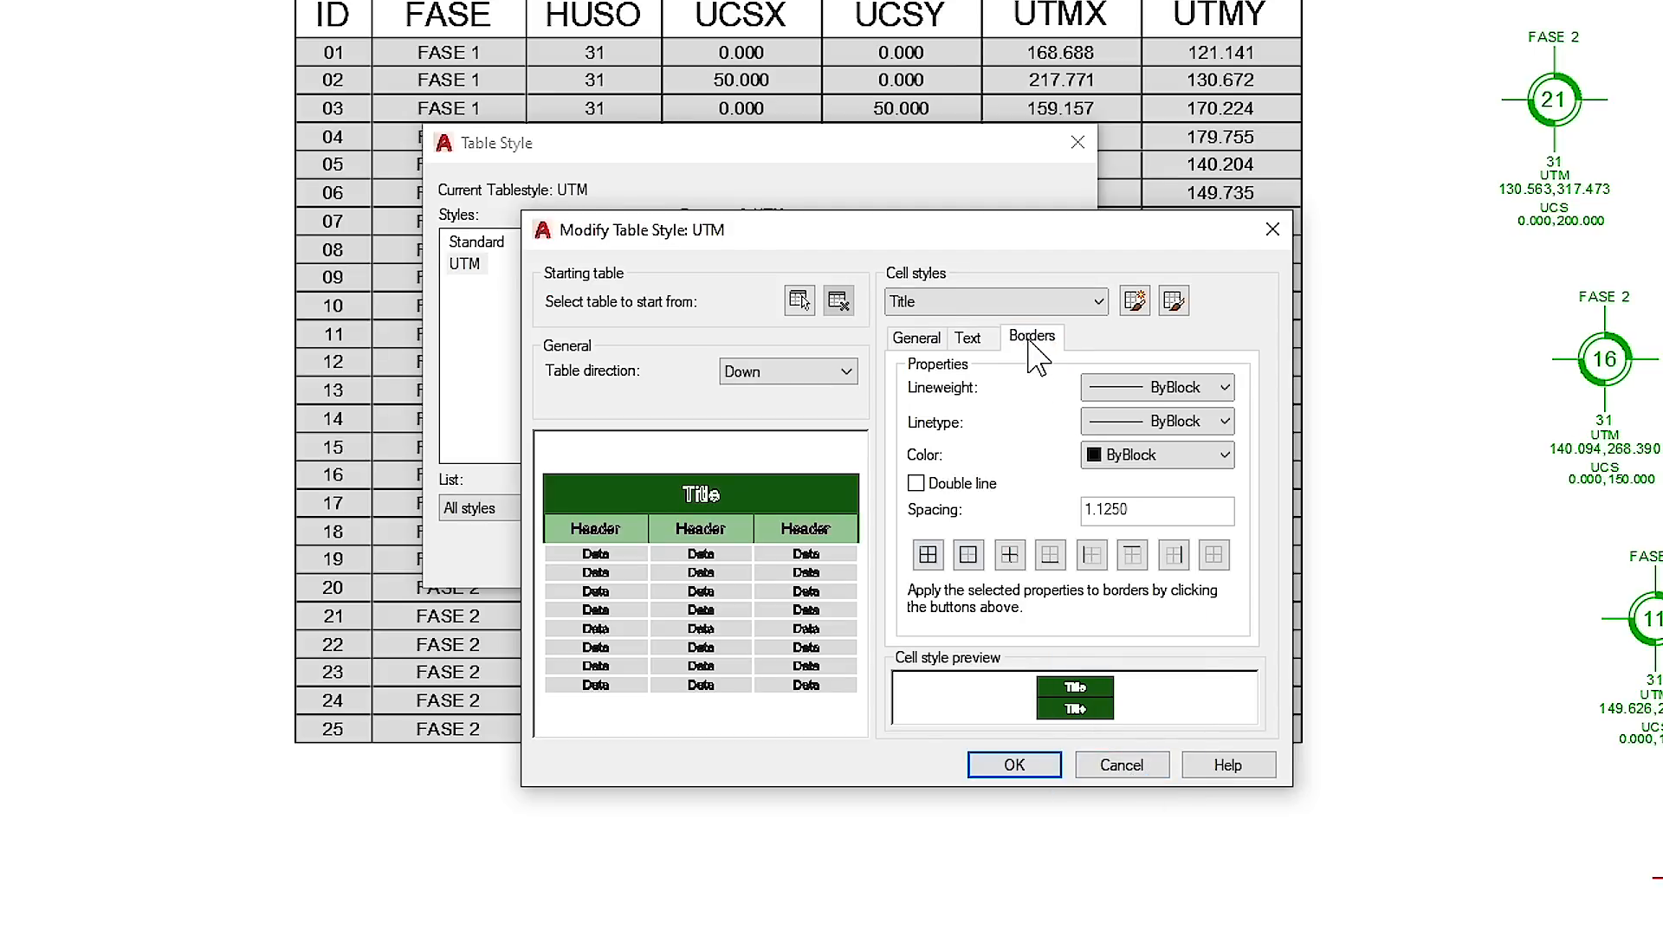
click(1195, 387)
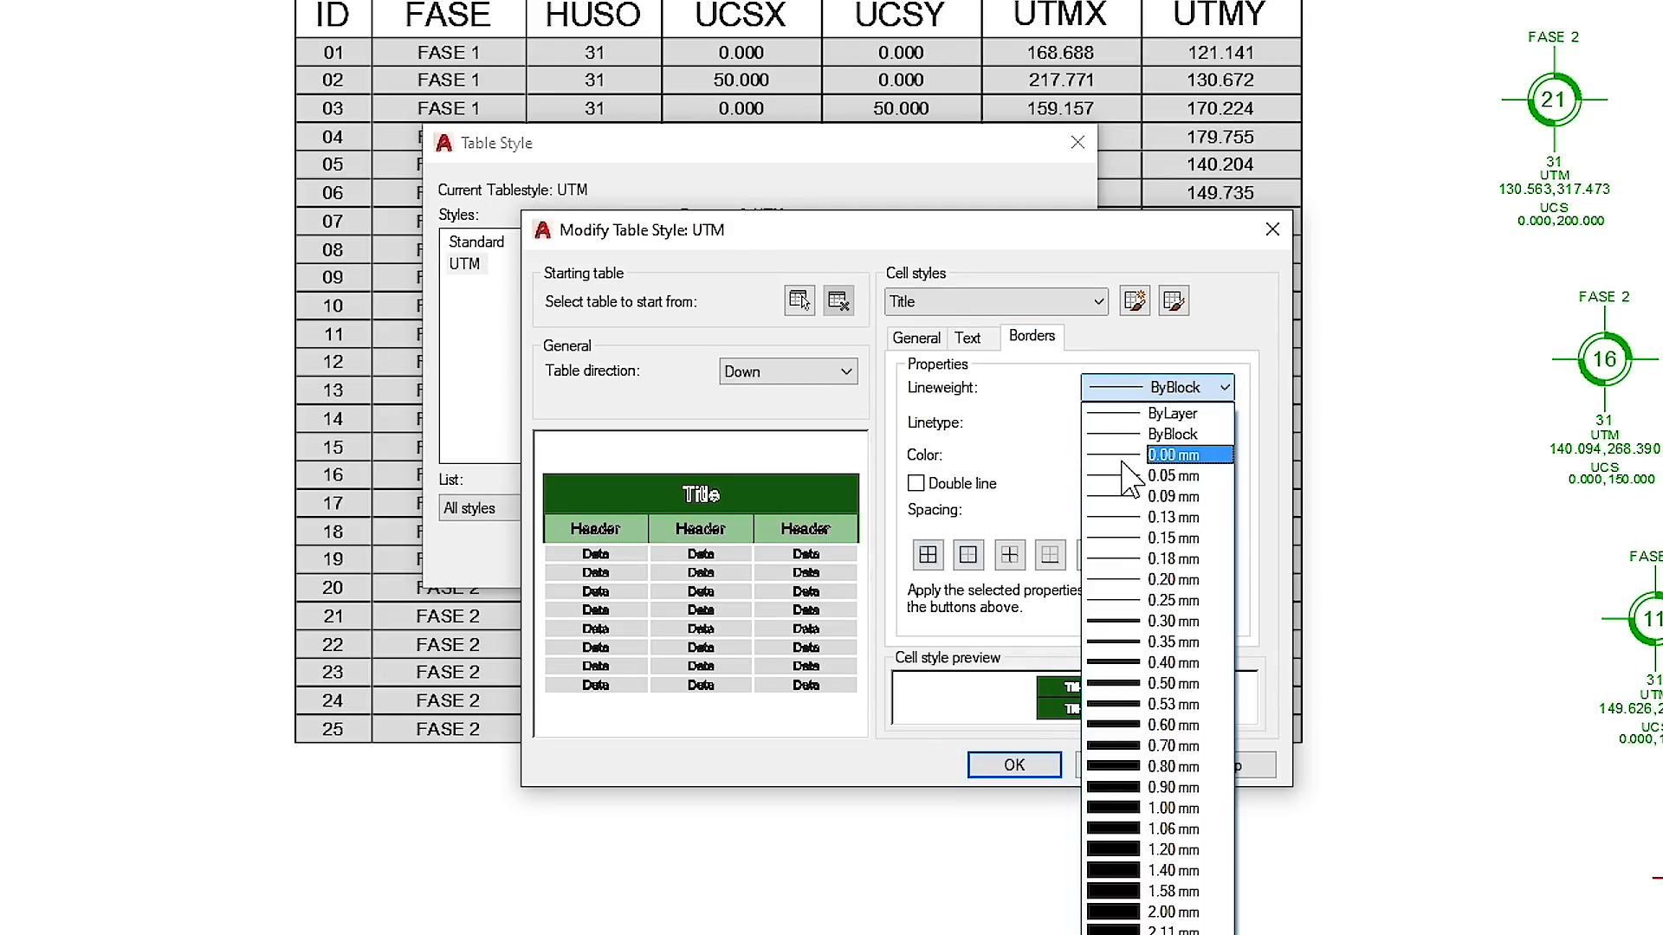
click(1110, 458)
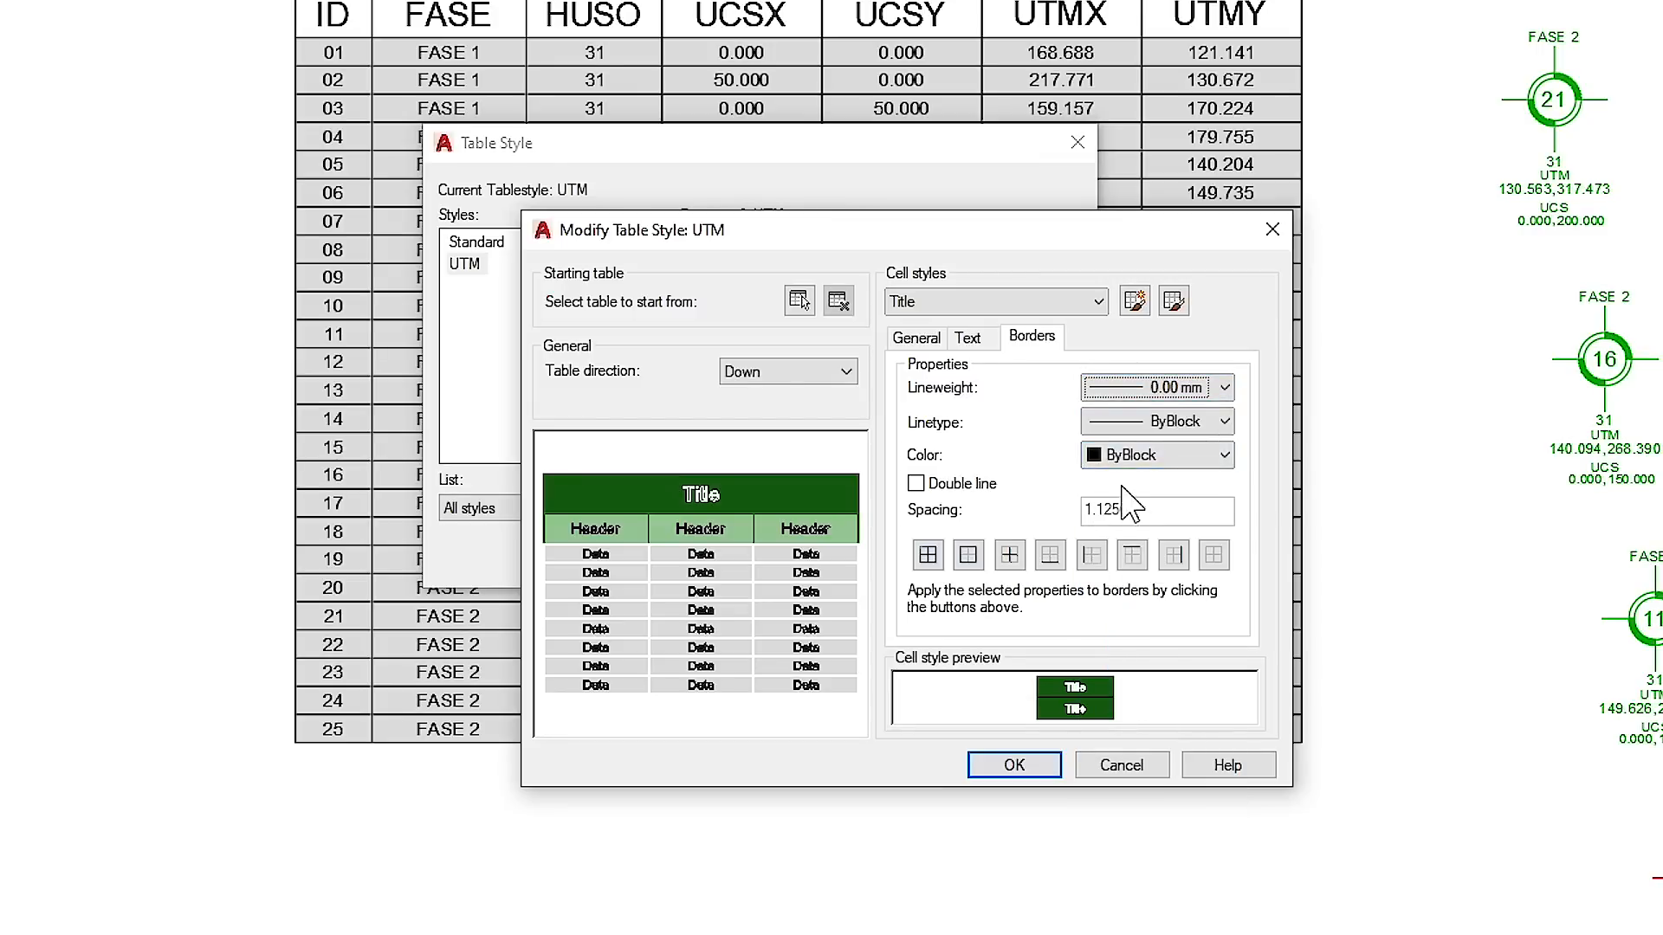
click(1161, 421)
click(1173, 489)
click(1160, 455)
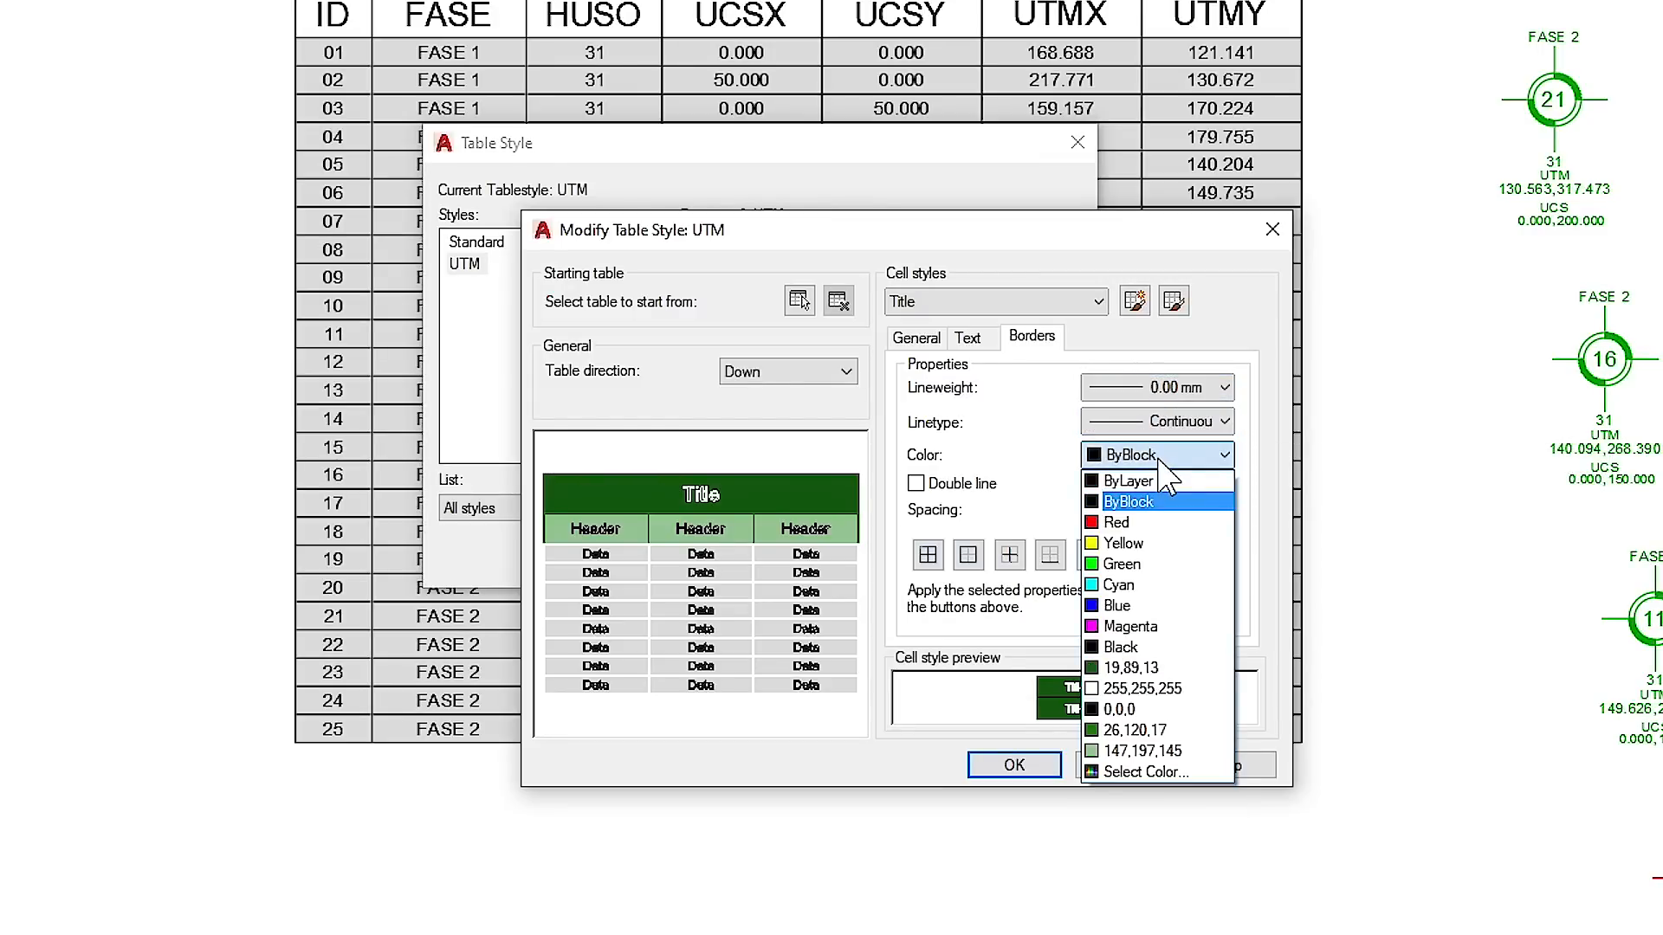
click(1184, 667)
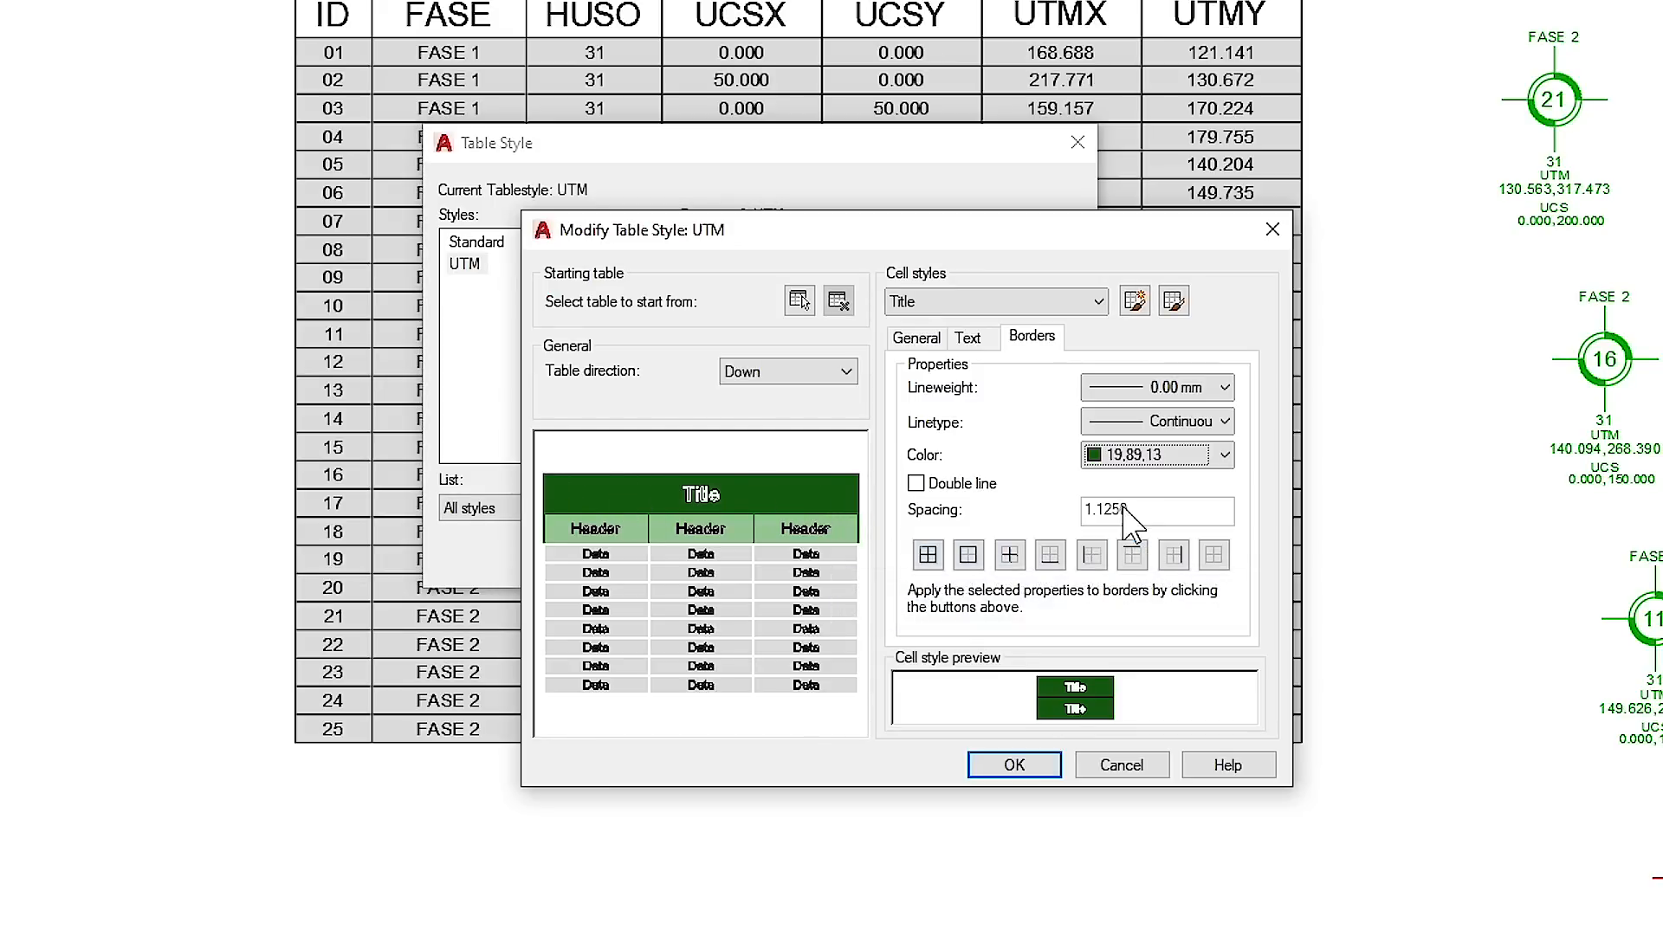
click(927, 555)
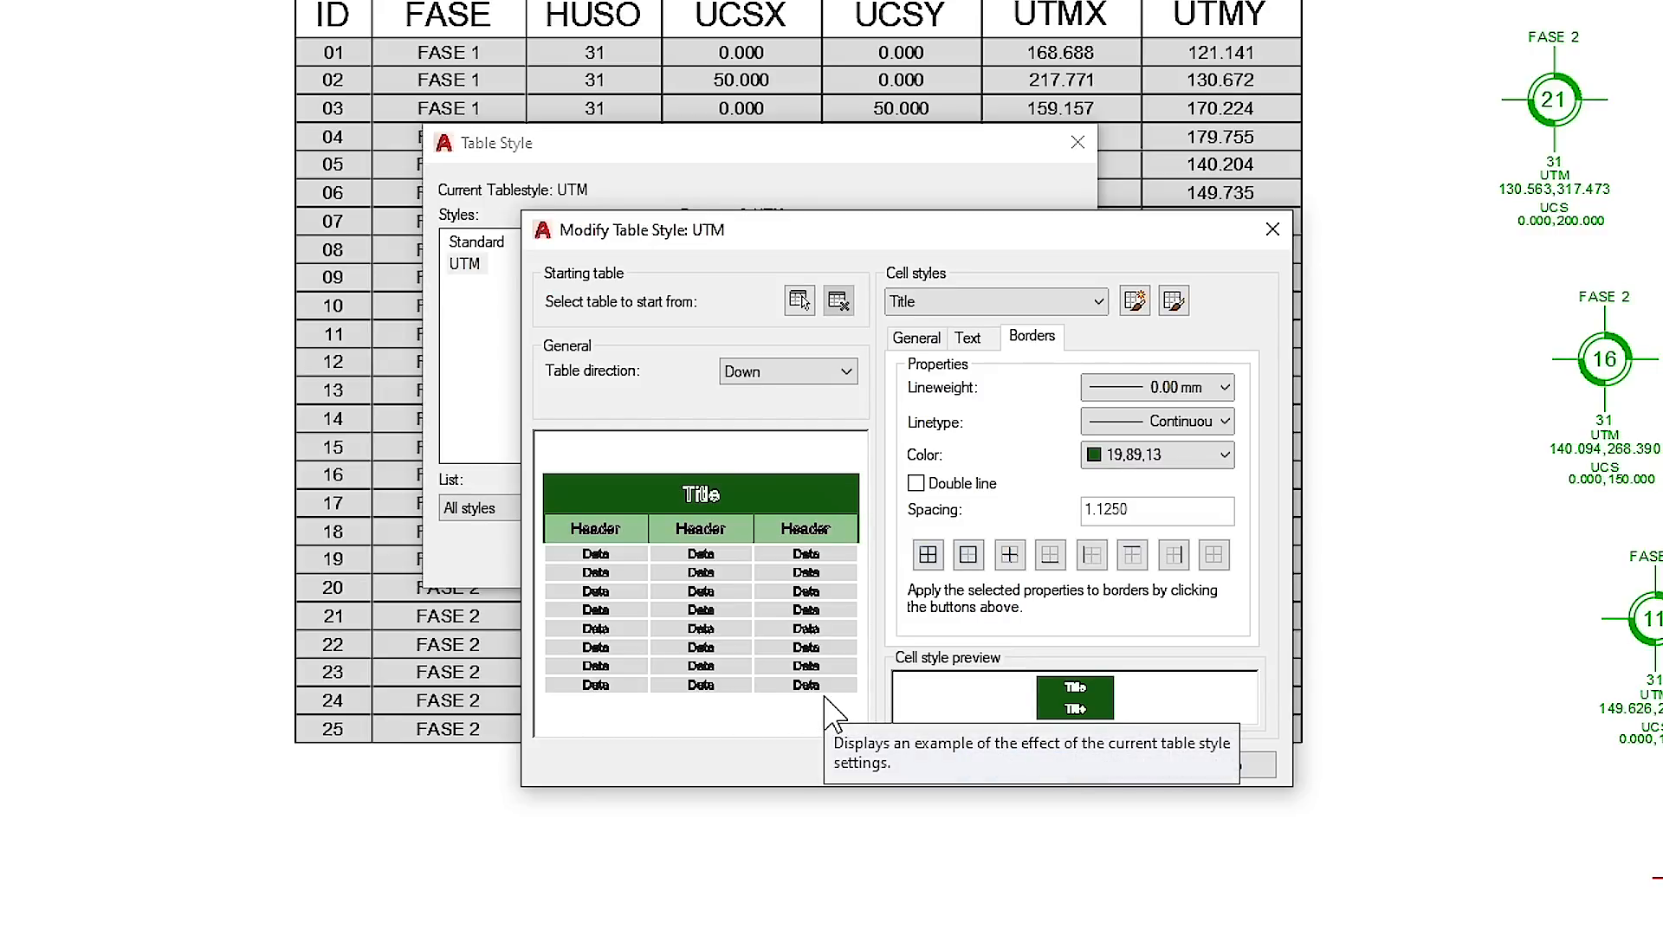
click(1013, 767)
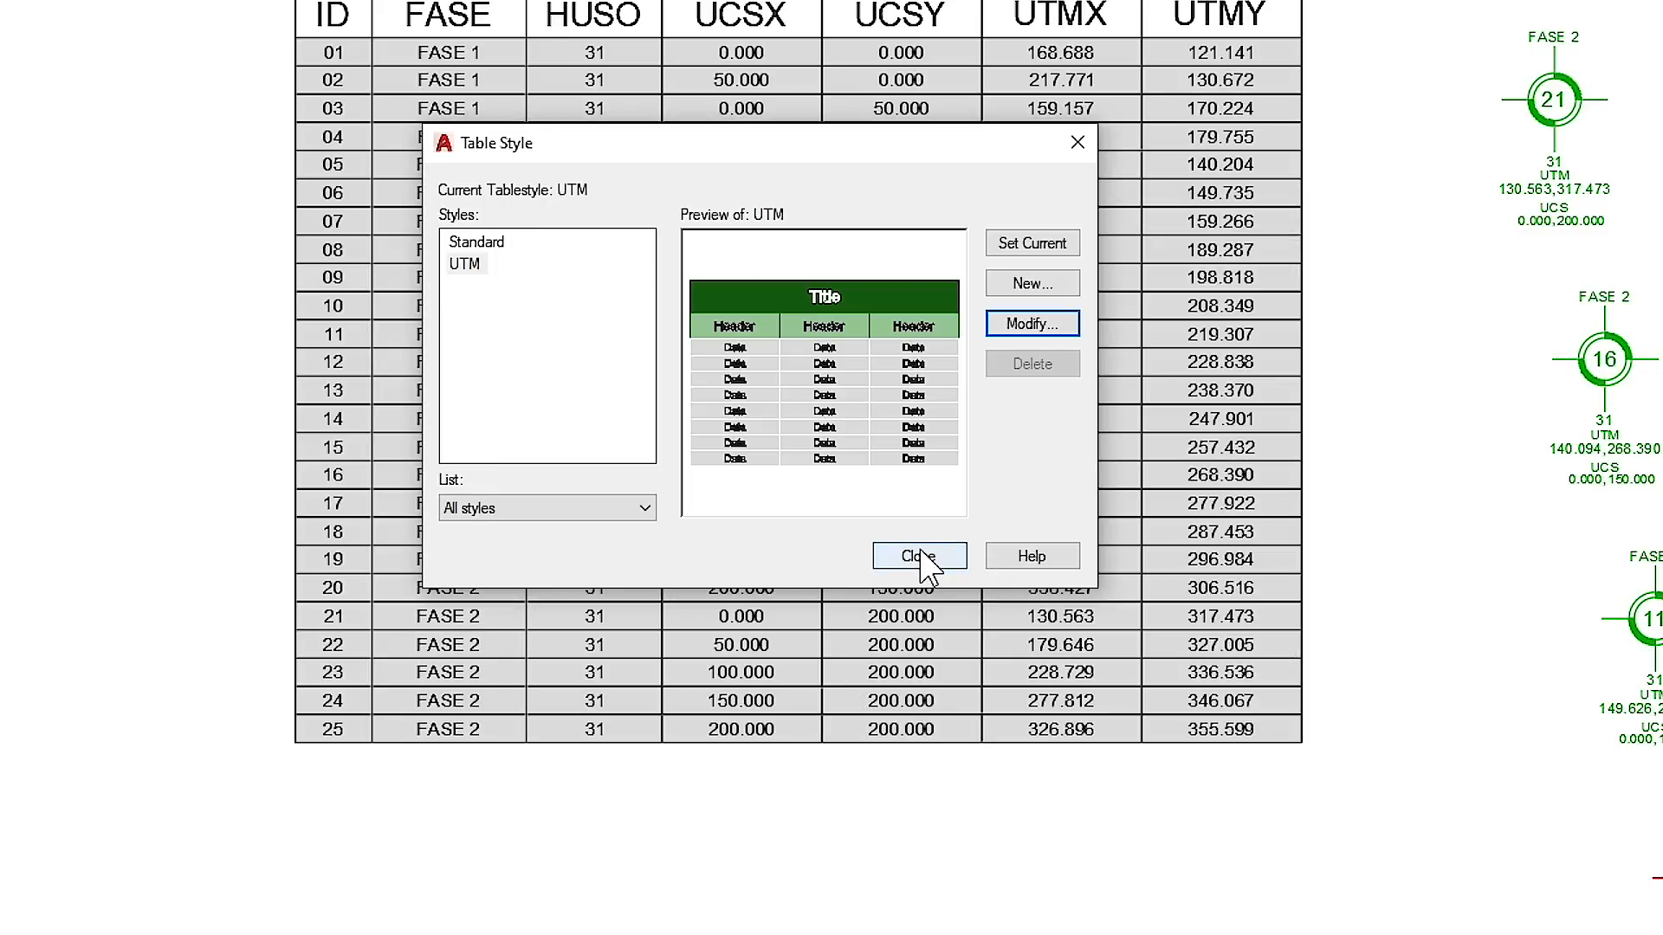
click(916, 557)
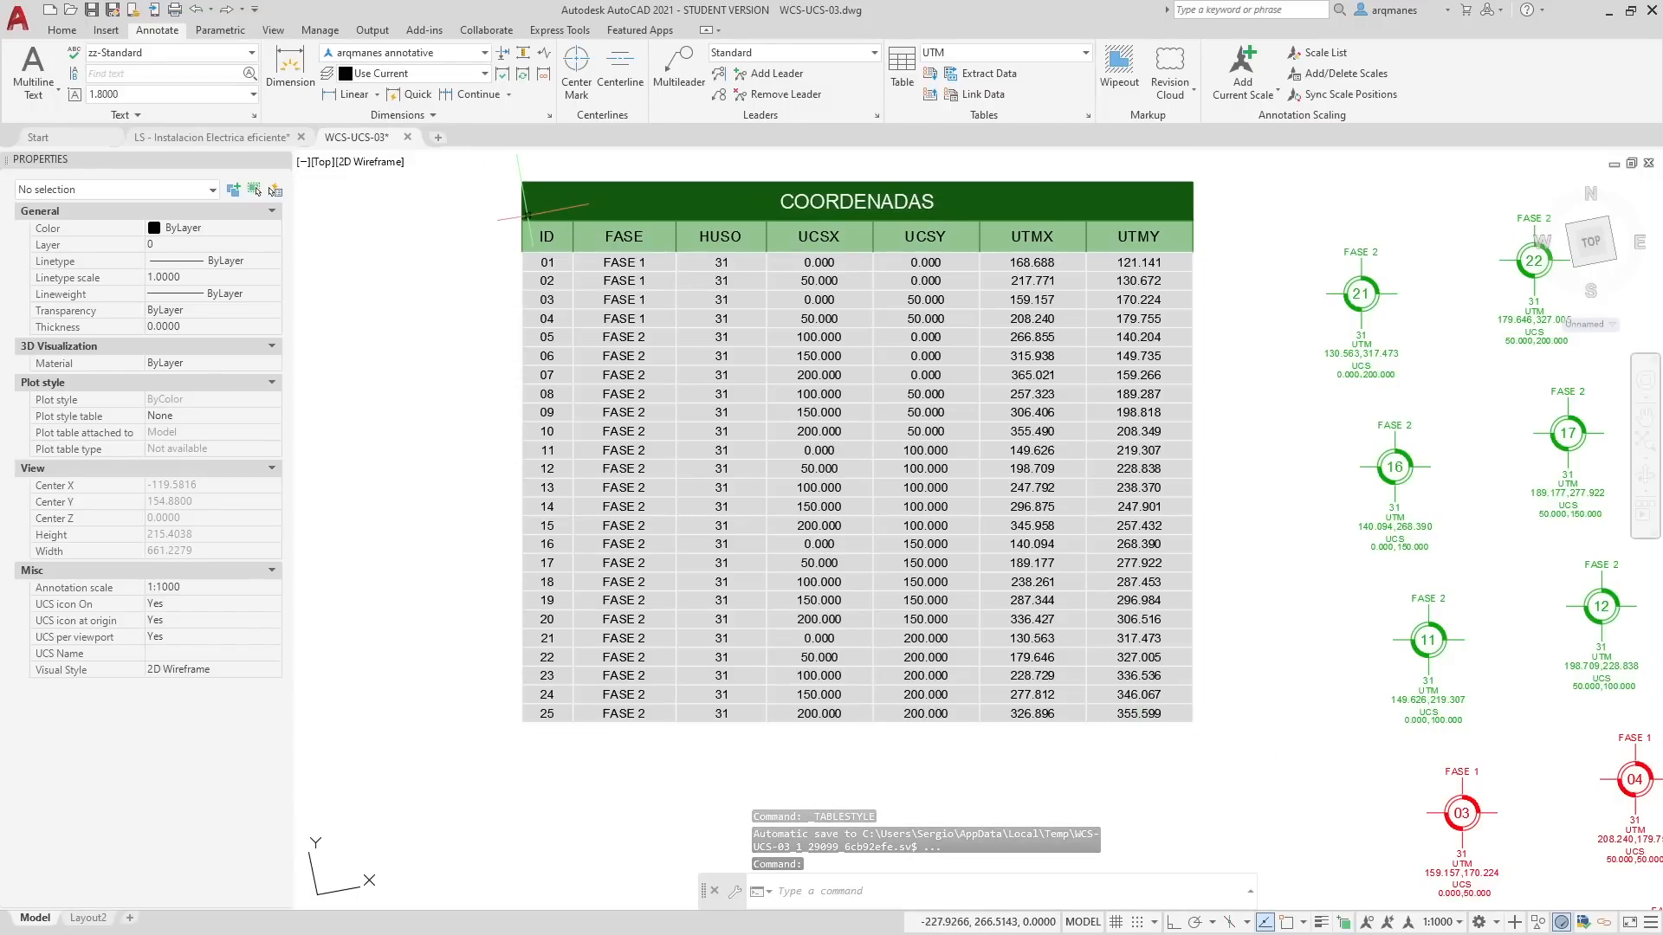
Step: Turn on lineweight display and examine the borders of the COORDENADAS table's header and data cells
scroll(527, 216, up, 4)
scroll(527, 215, up, 3)
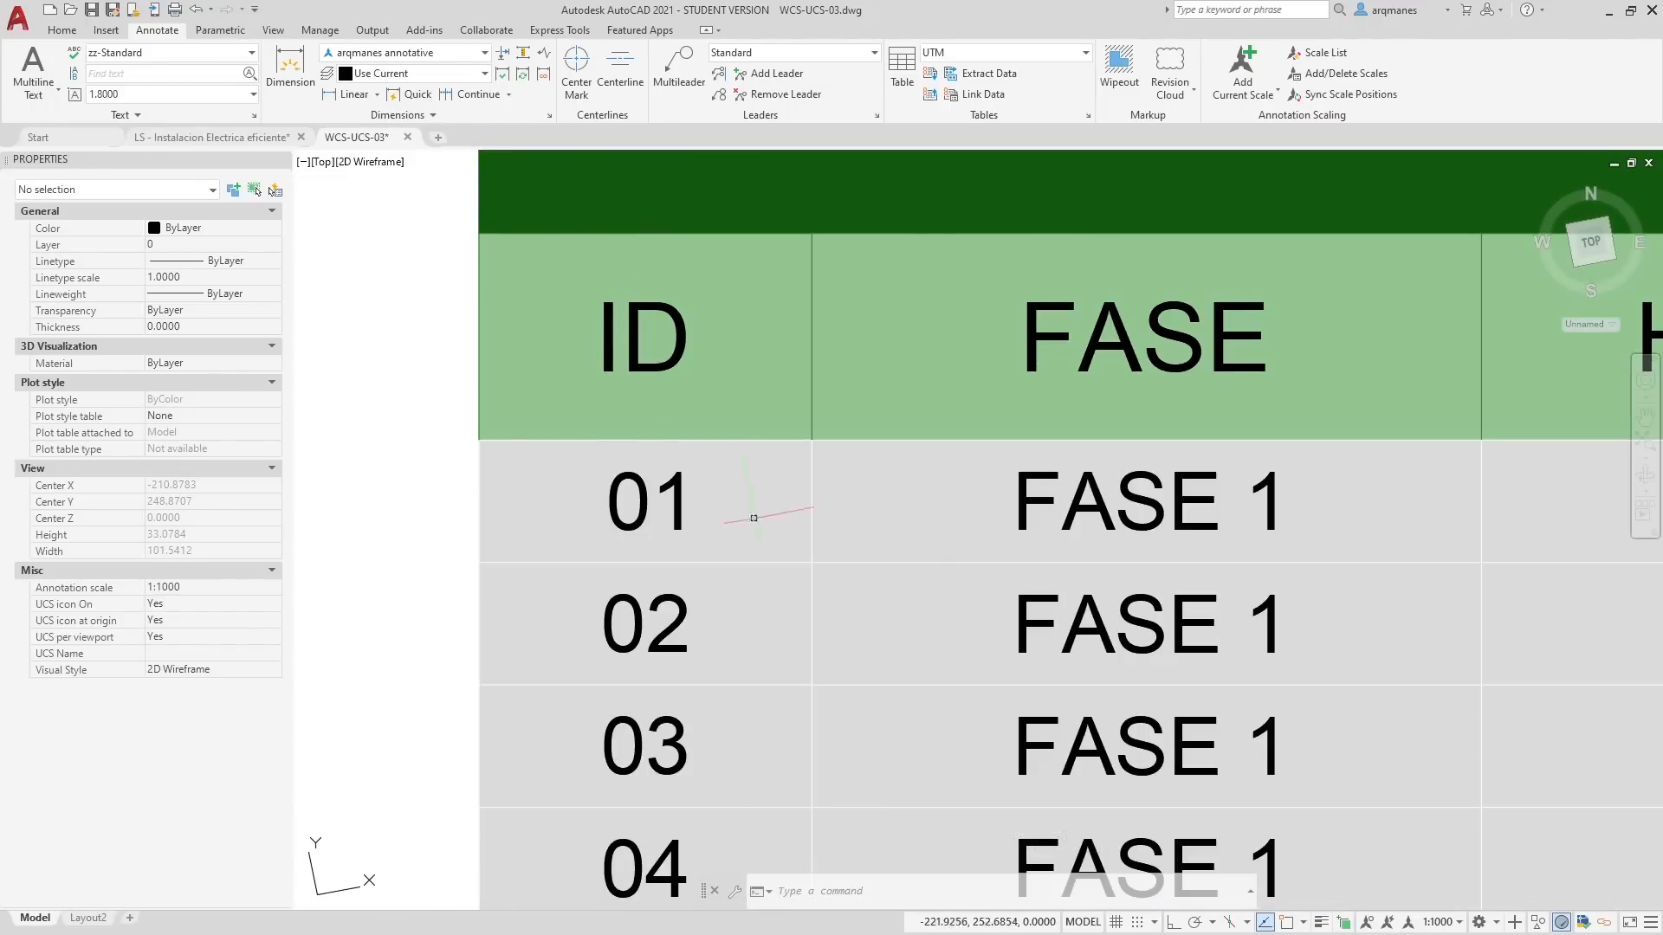
click(1321, 922)
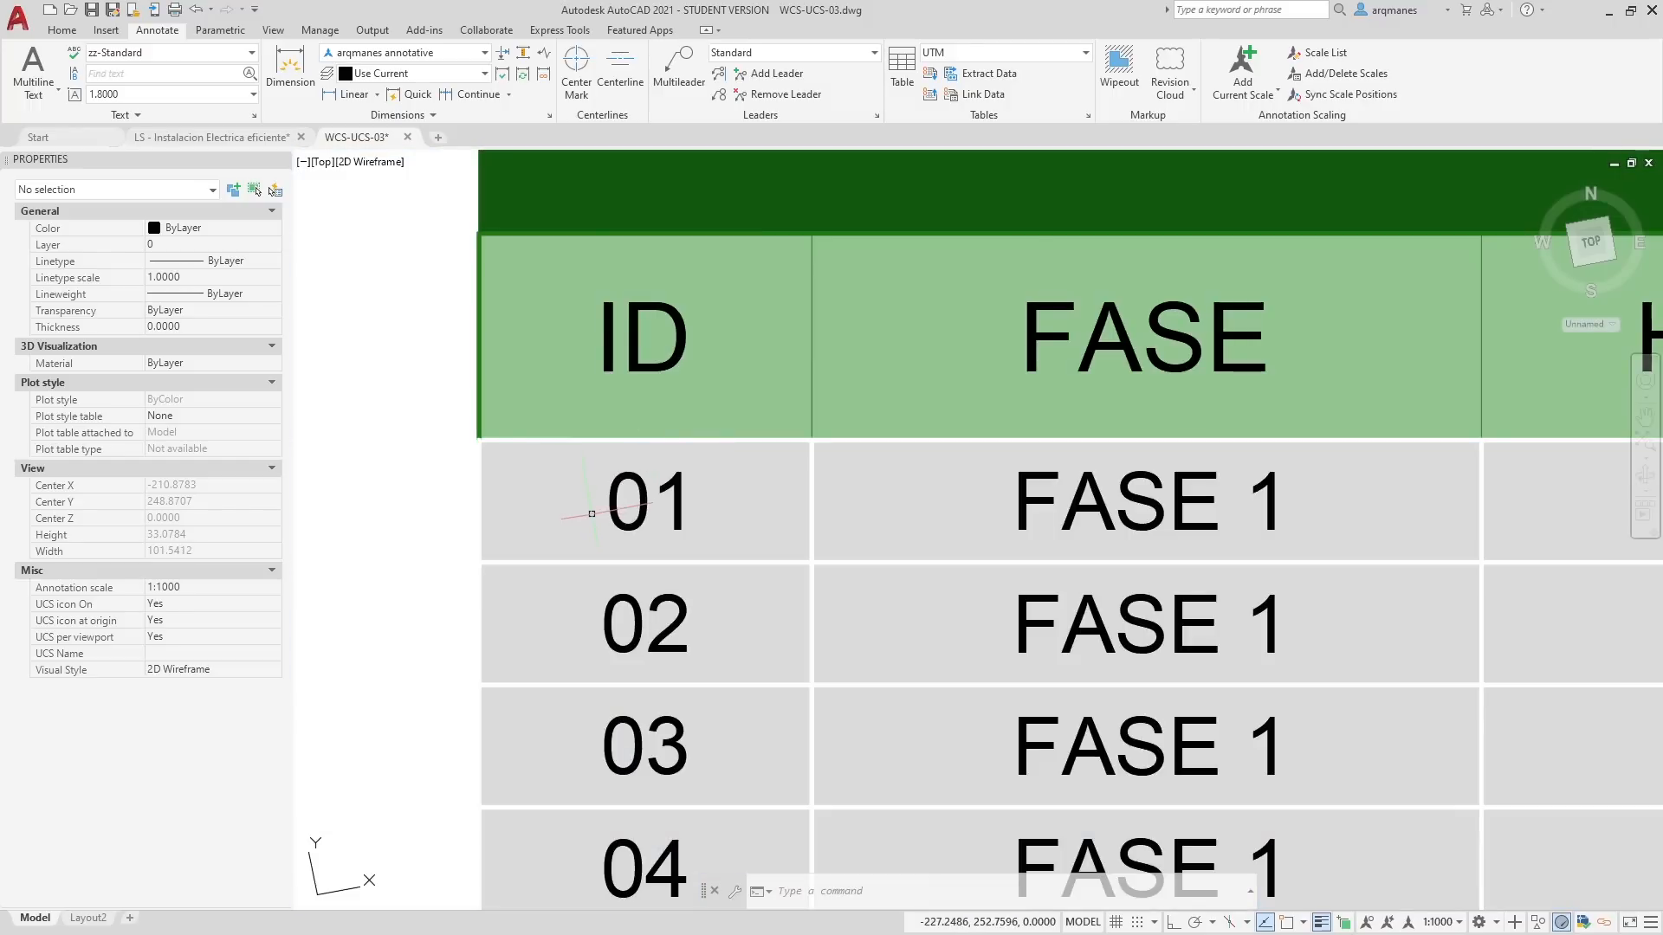
scroll(557, 364, down, 6)
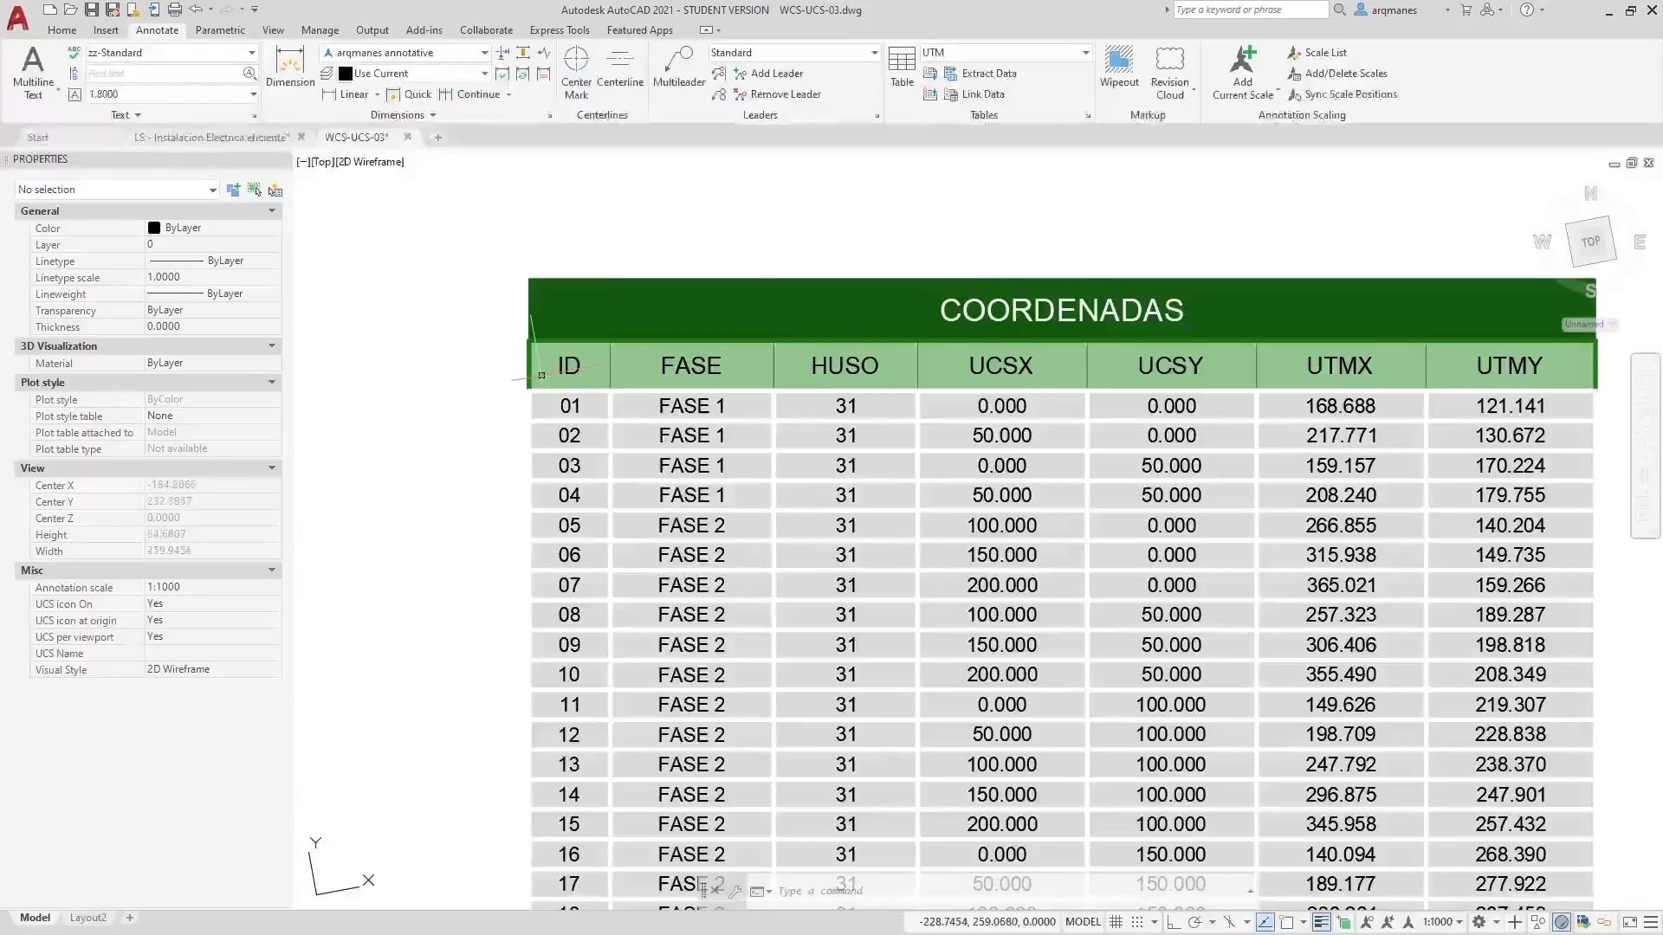
scroll(542, 374, up, 3)
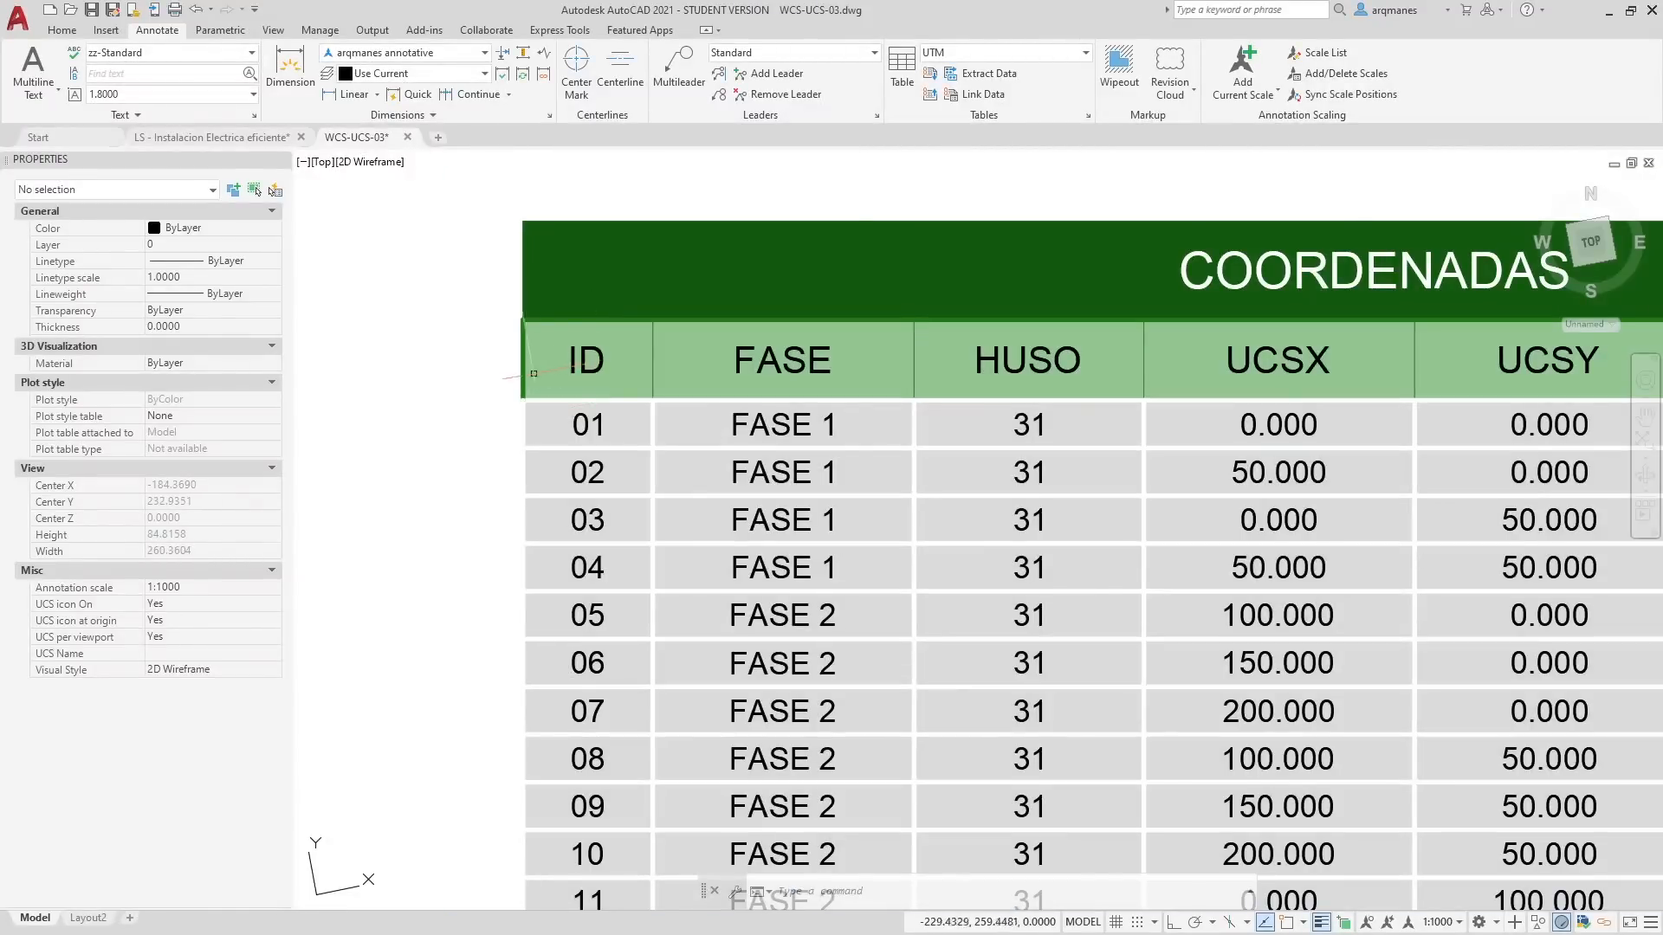
scroll(449, 363, down, 3)
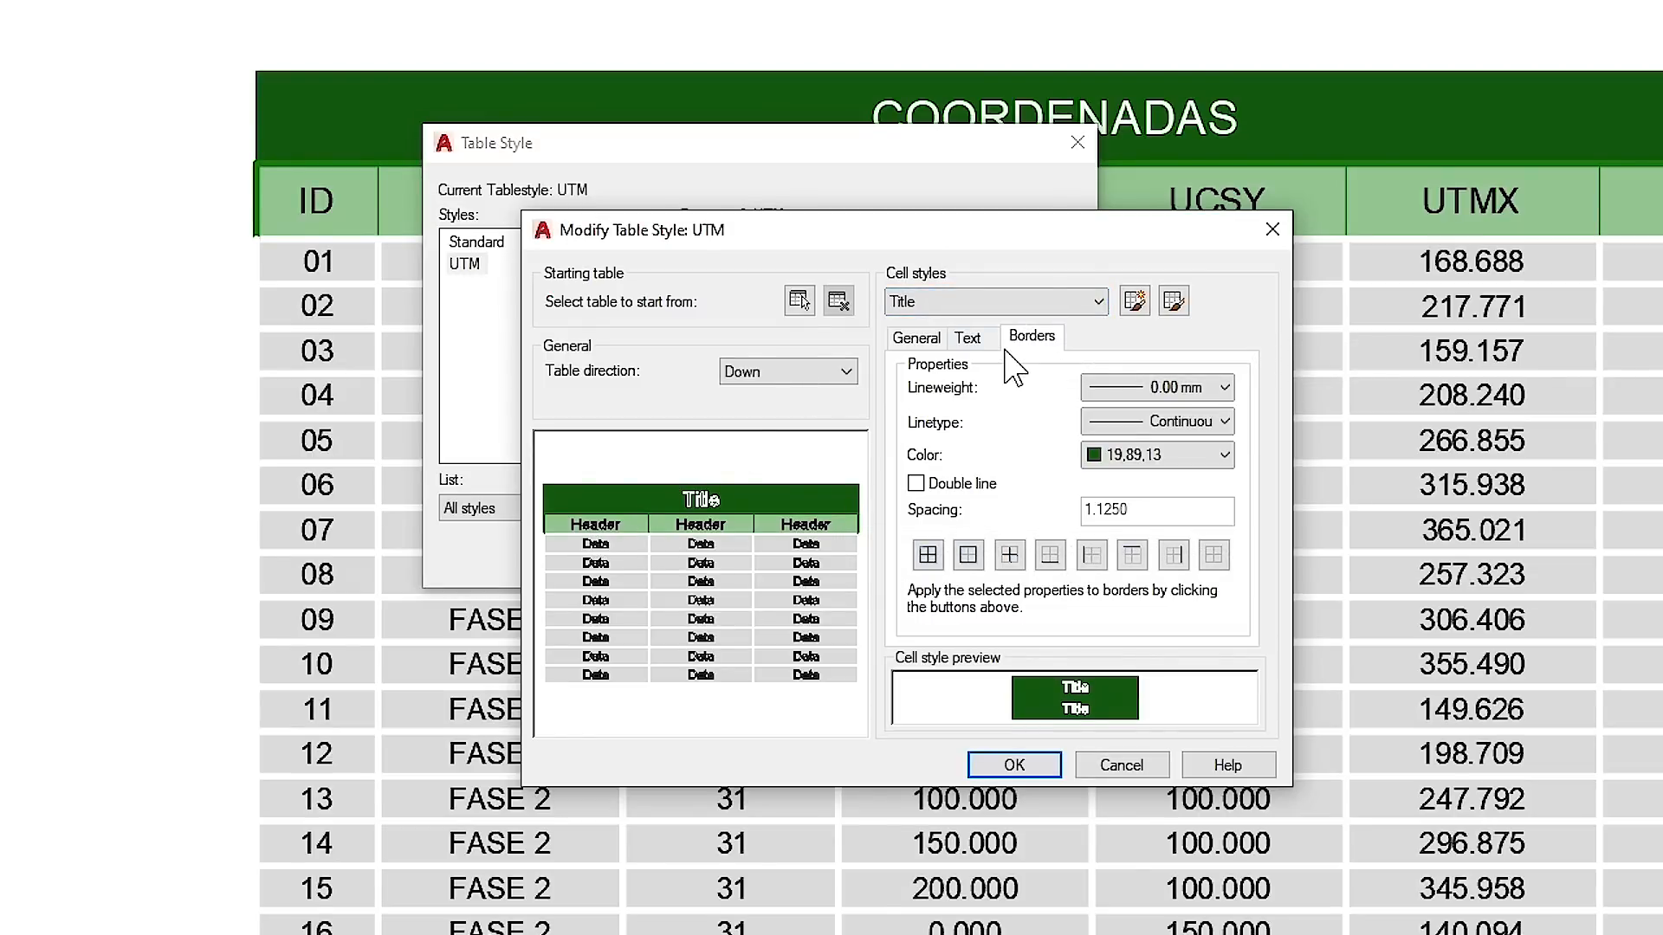
Step: Set the Header cell style's border lineweight to 0.50 mm and apply it to the outside borders
click(990, 343)
click(1023, 341)
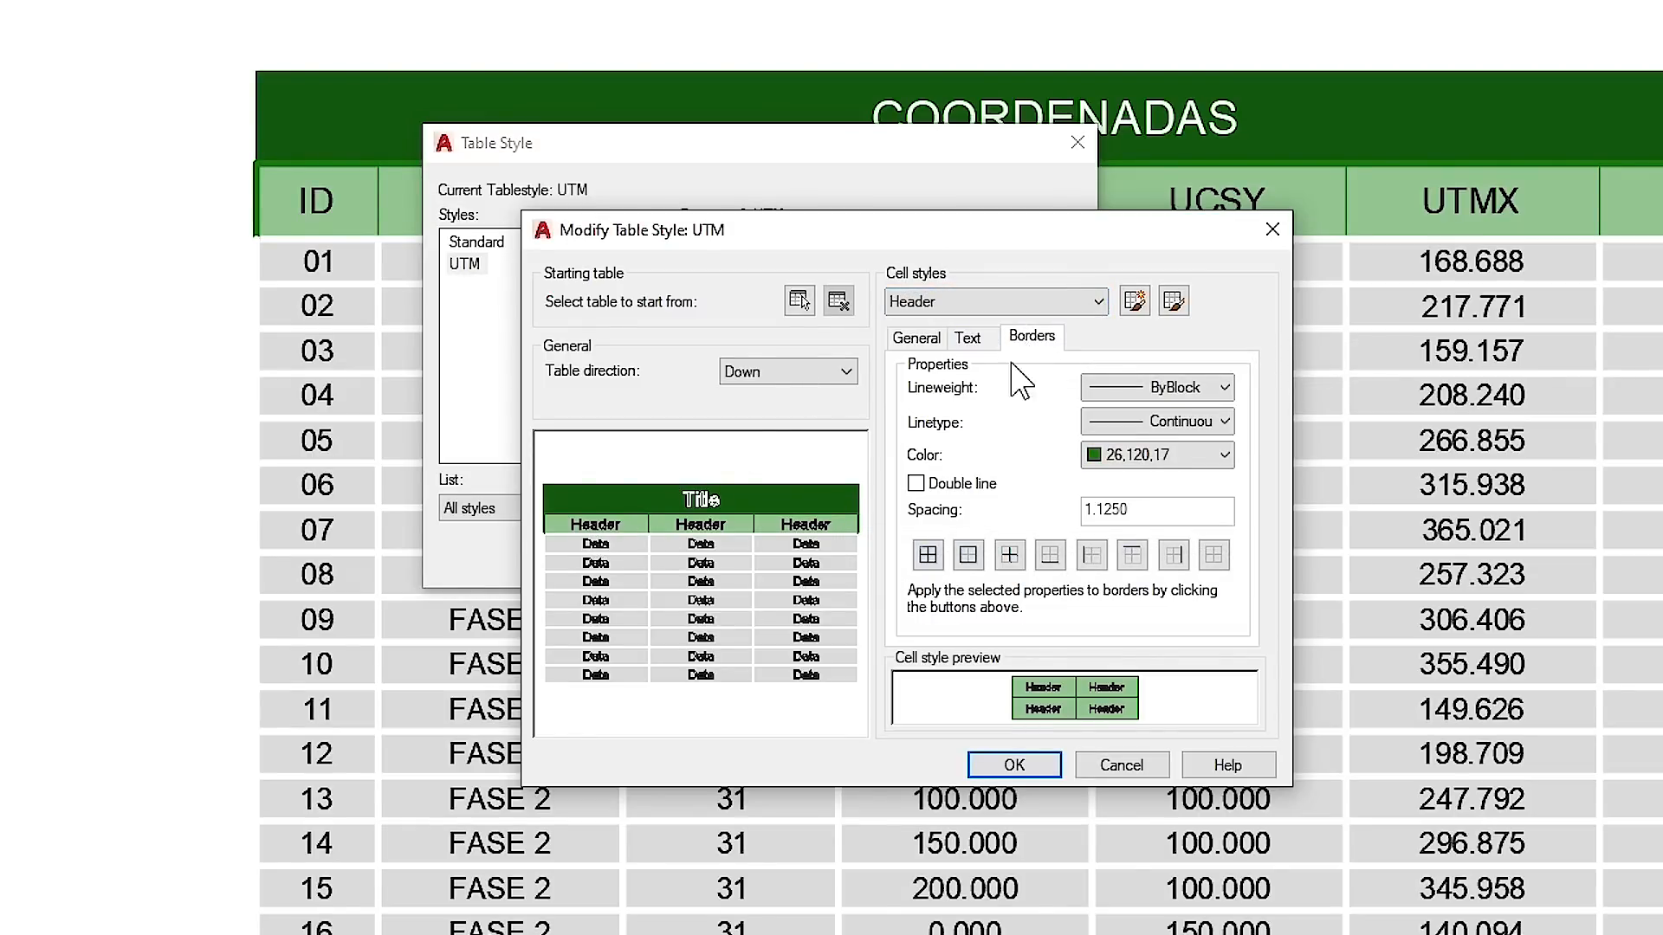
click(1180, 387)
click(1130, 684)
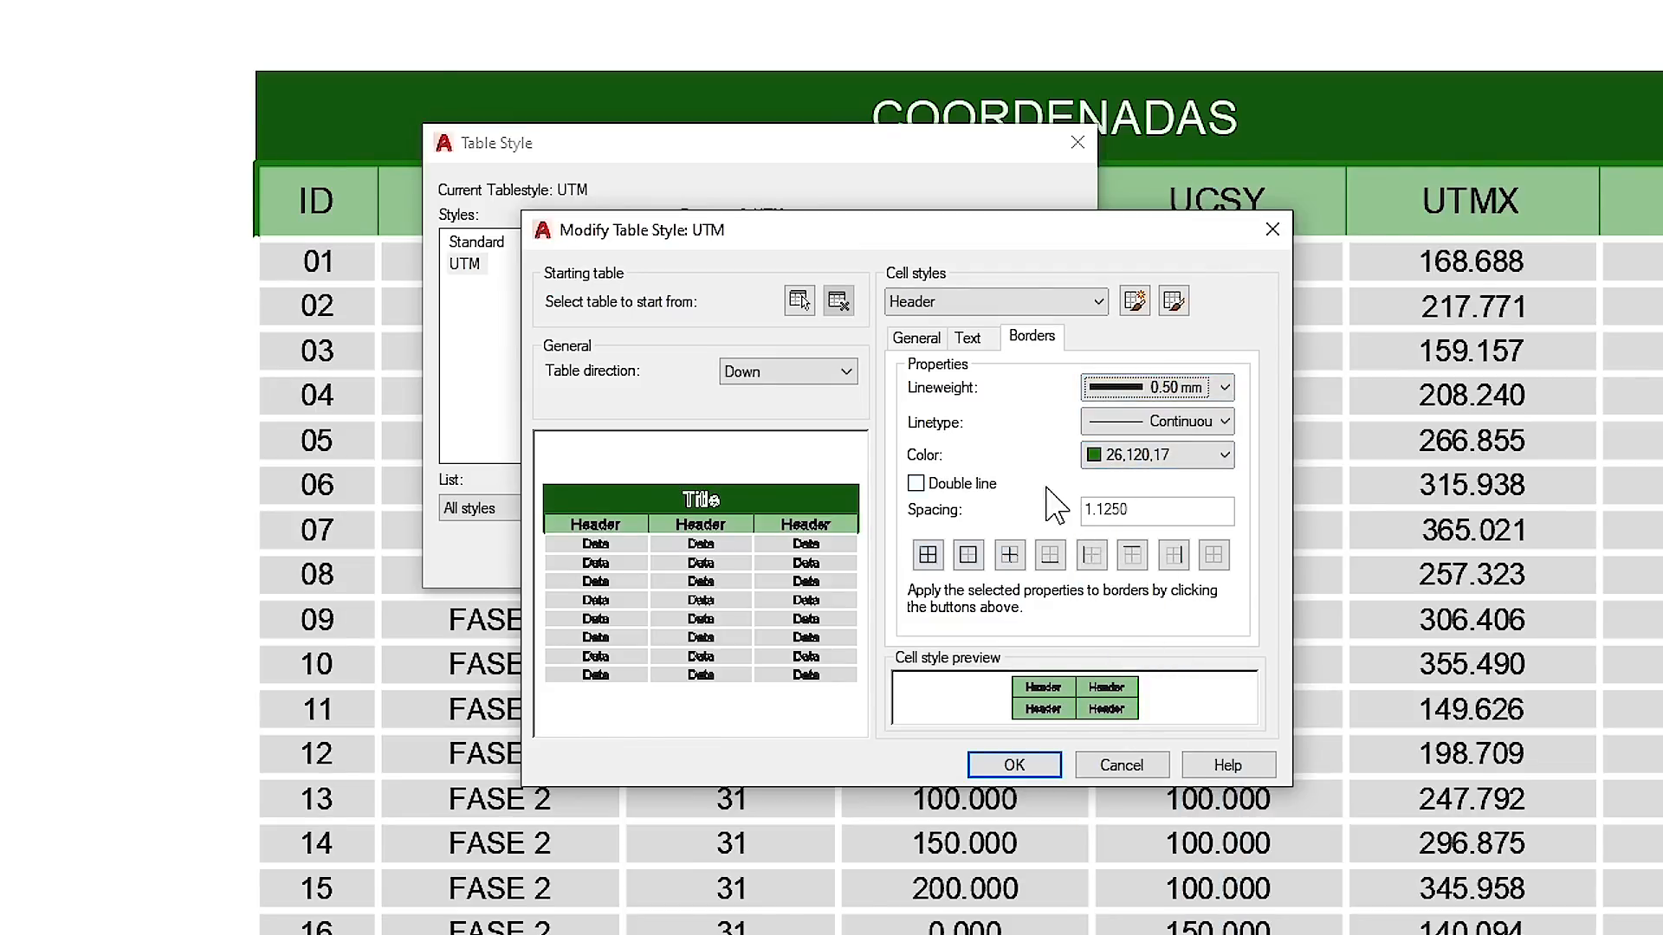
click(969, 556)
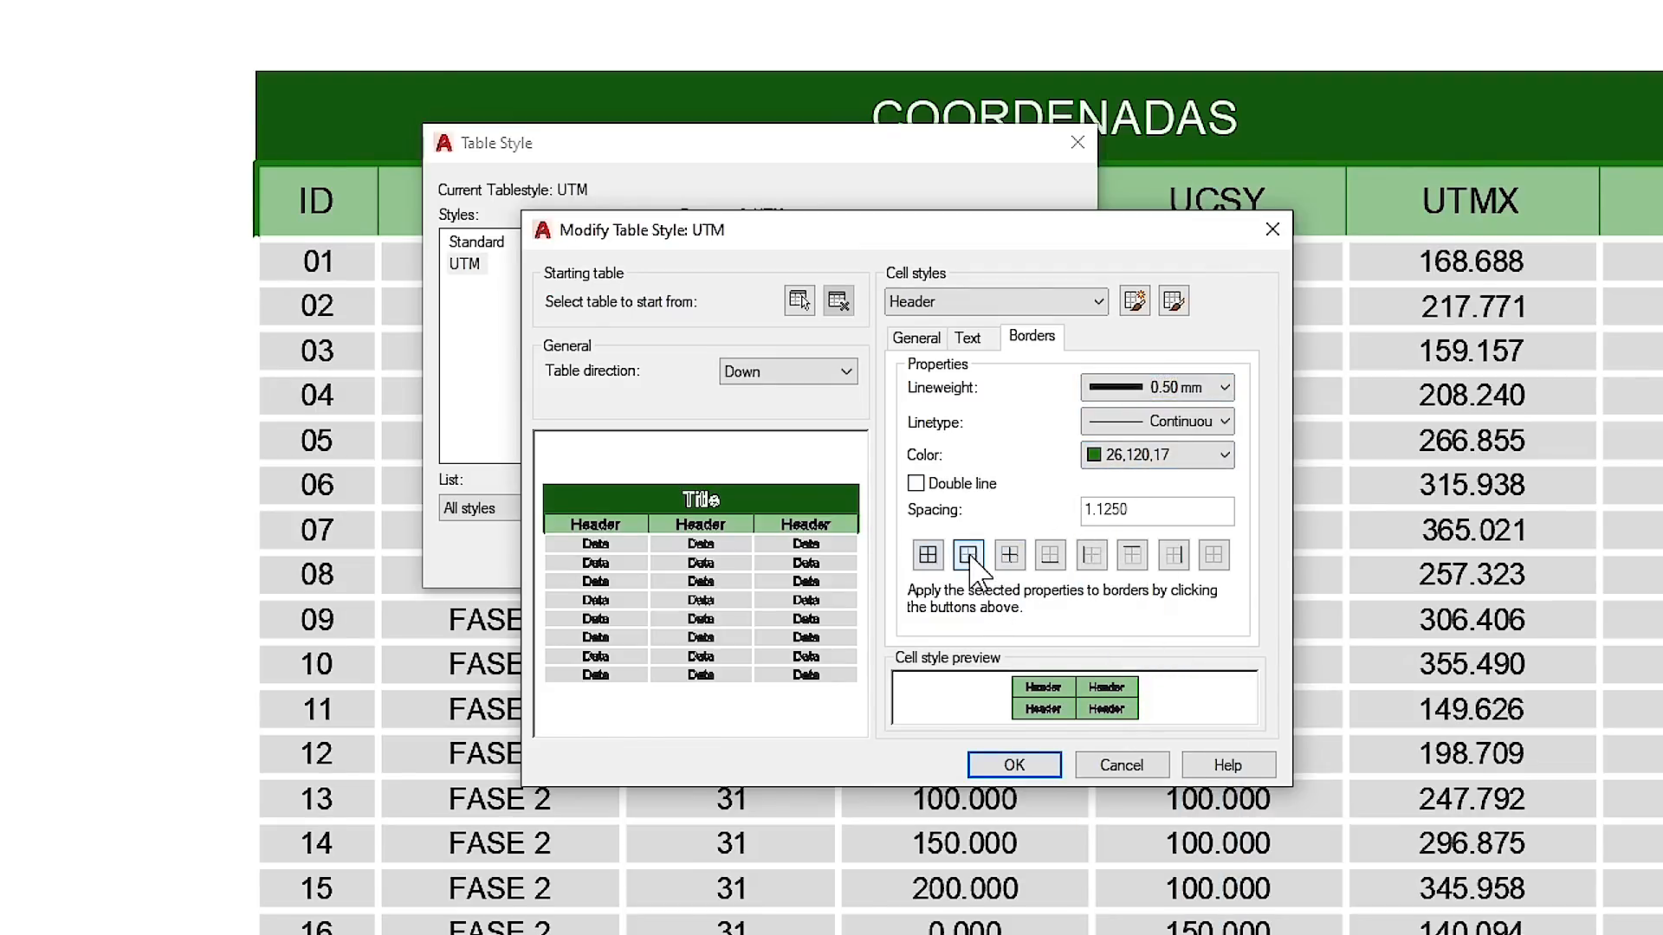
Step: Set the Header cell style's border color to 255,255,255, apply it to all borders, then save and close the table style
click(1049, 556)
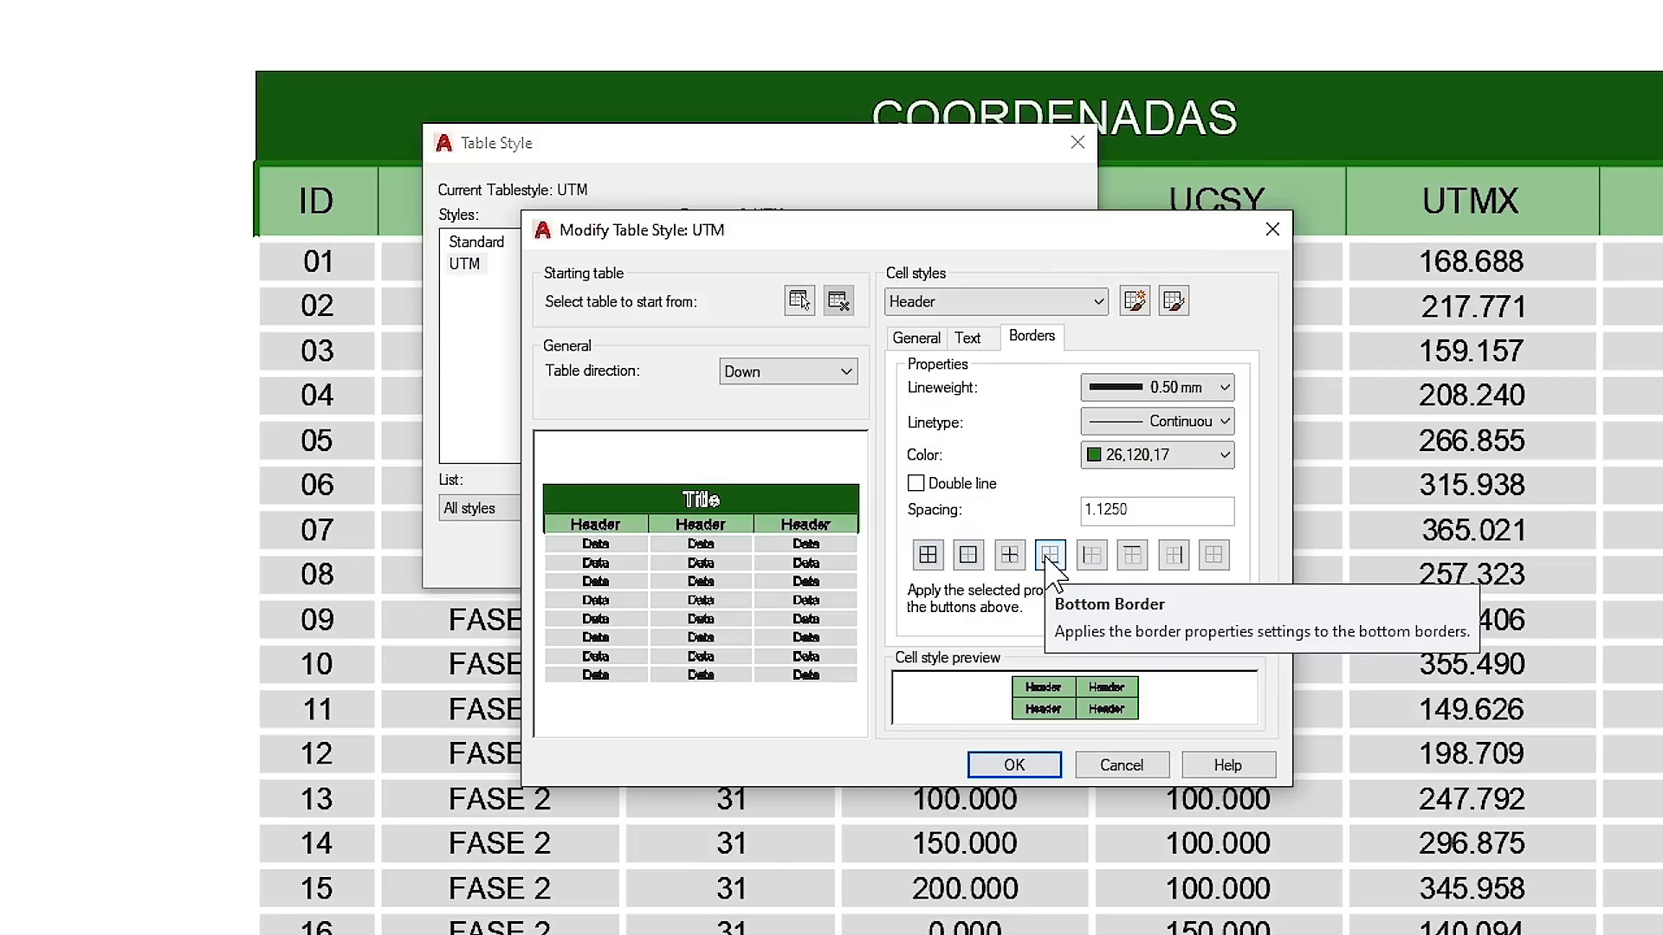
click(1126, 456)
click(1139, 709)
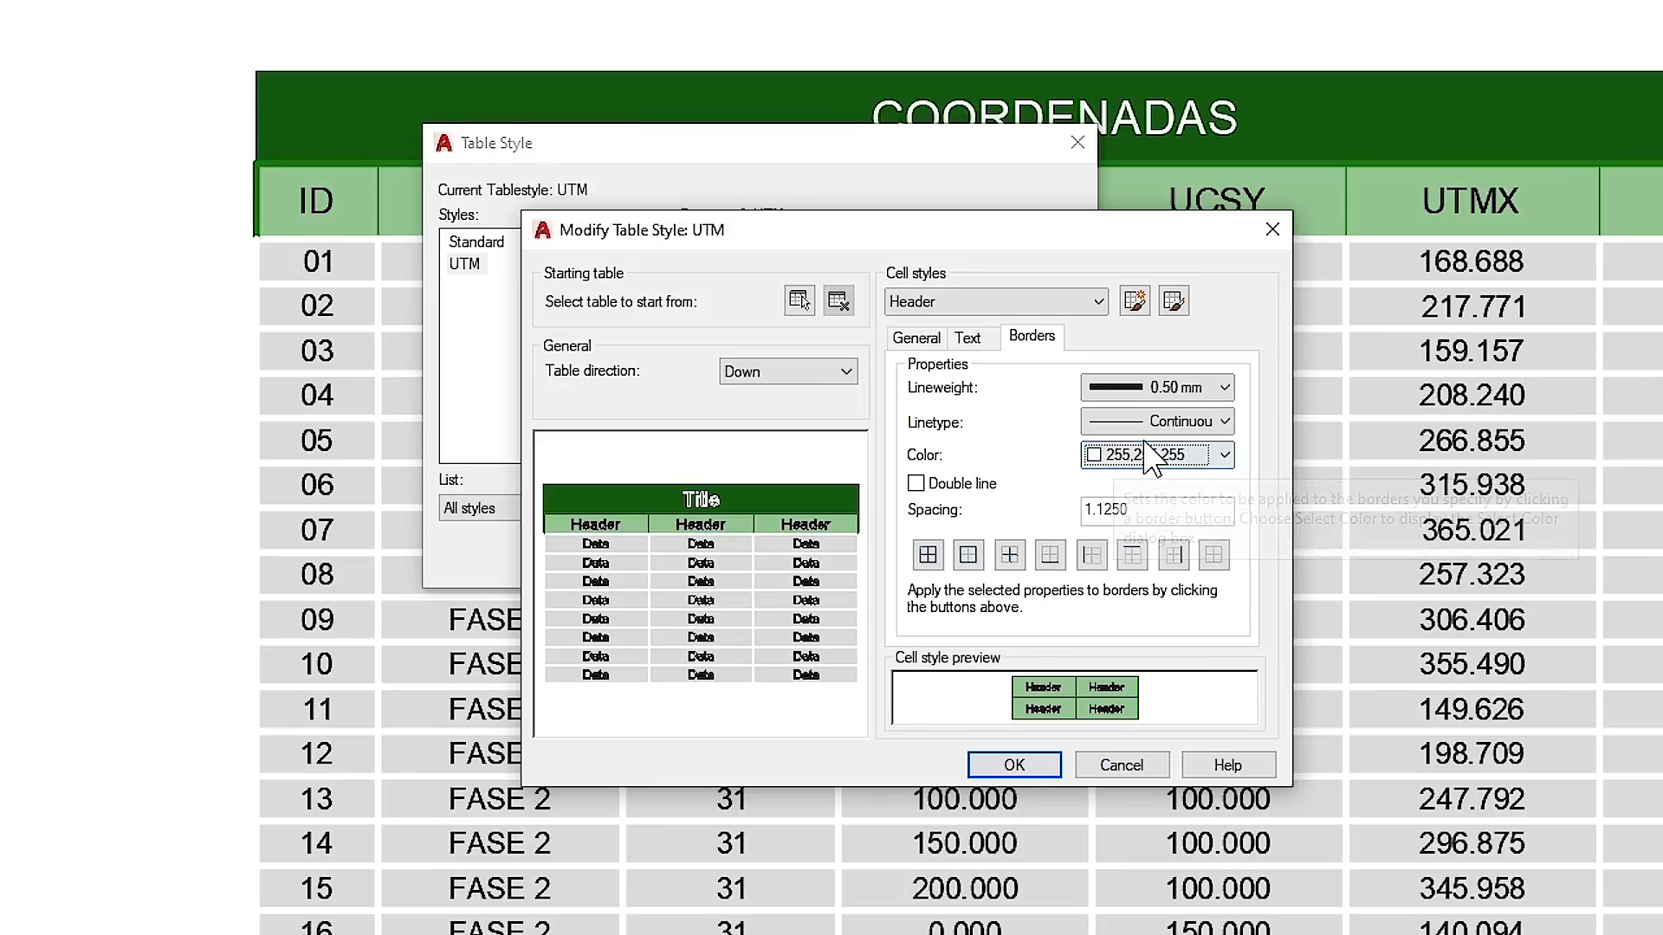
click(926, 556)
click(1014, 765)
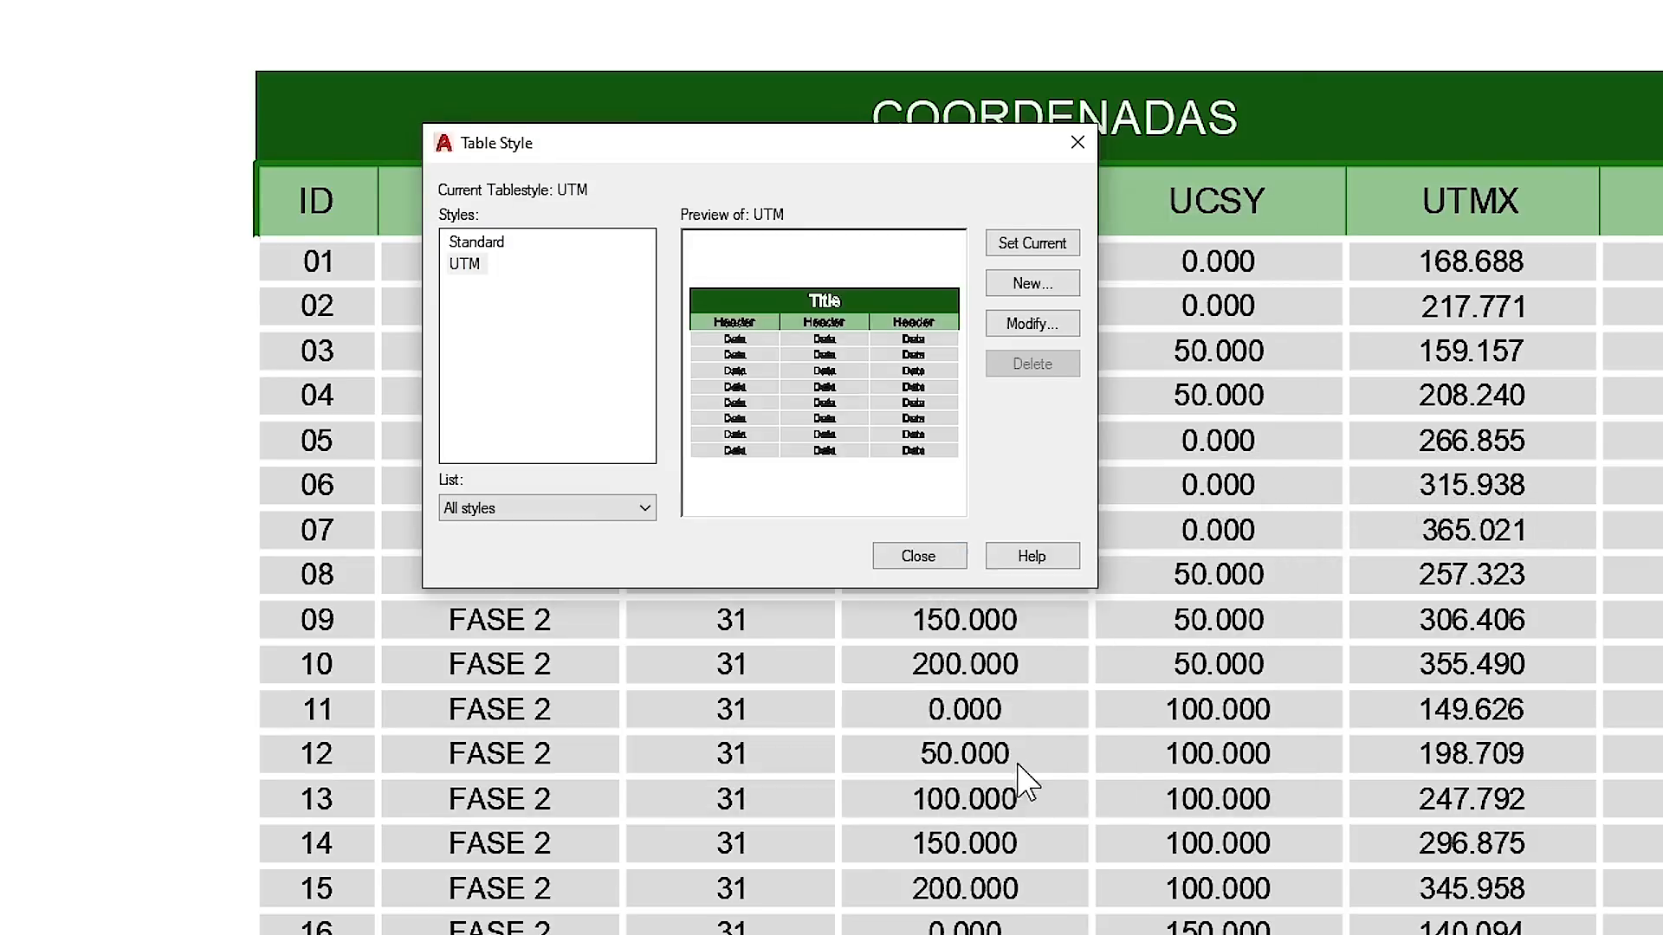
click(927, 555)
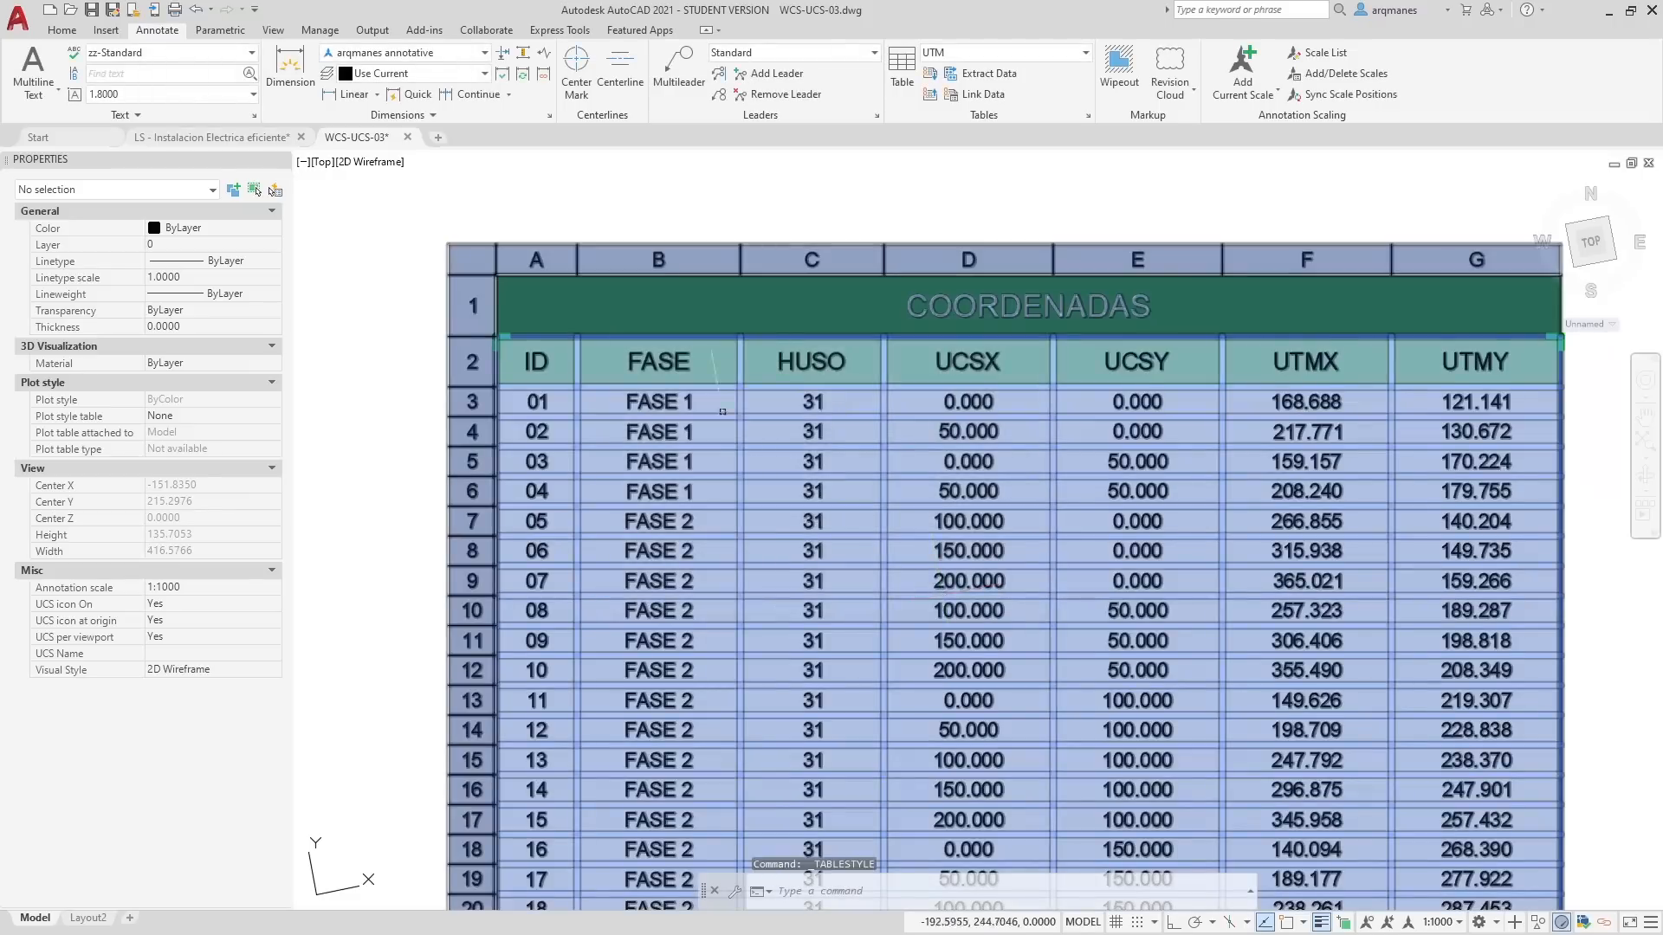
key(Escape)
scroll(401, 186, down, 3)
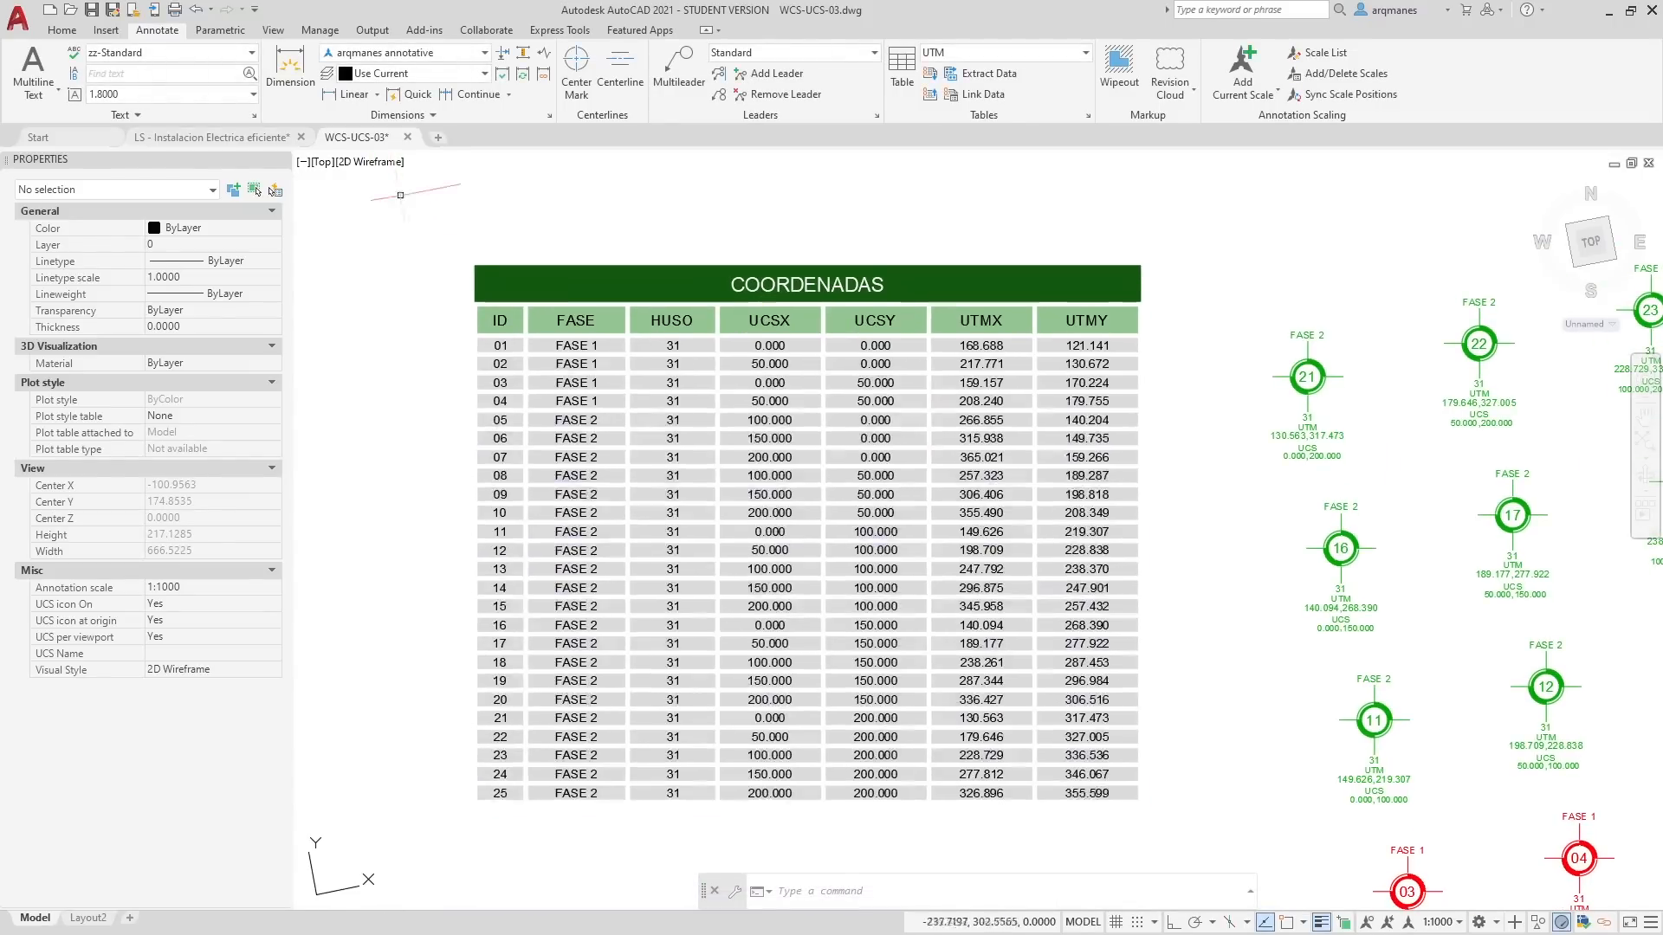
Step: Create a new table style named UTM 2 based on UTM
click(1027, 52)
click(1012, 160)
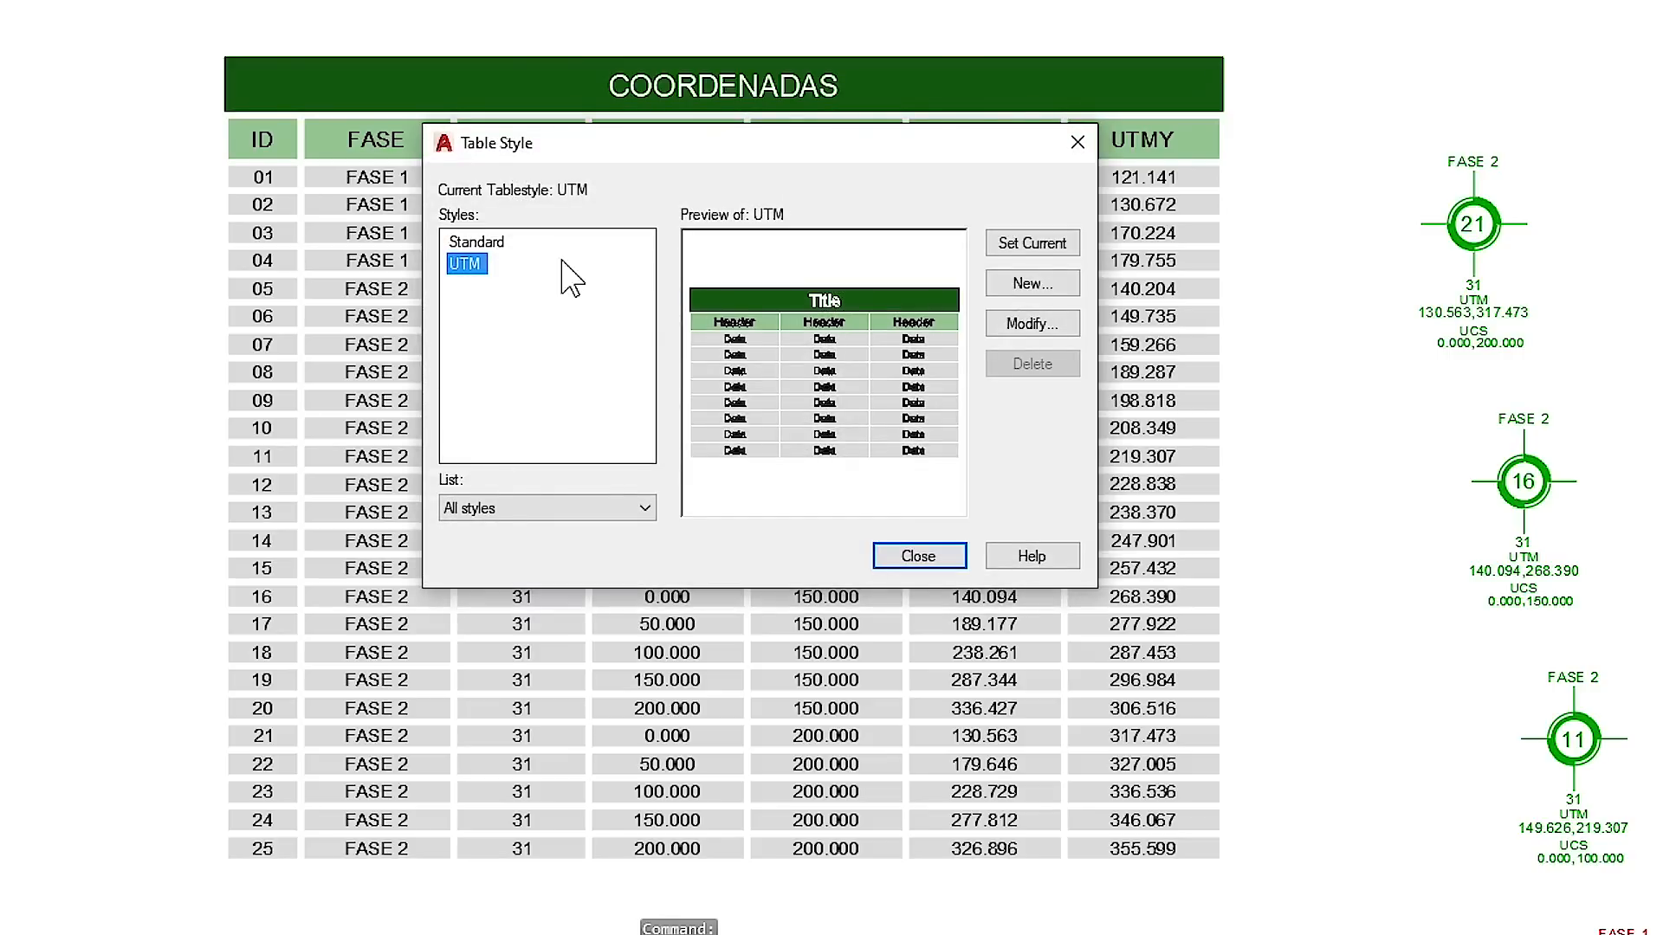
click(1005, 285)
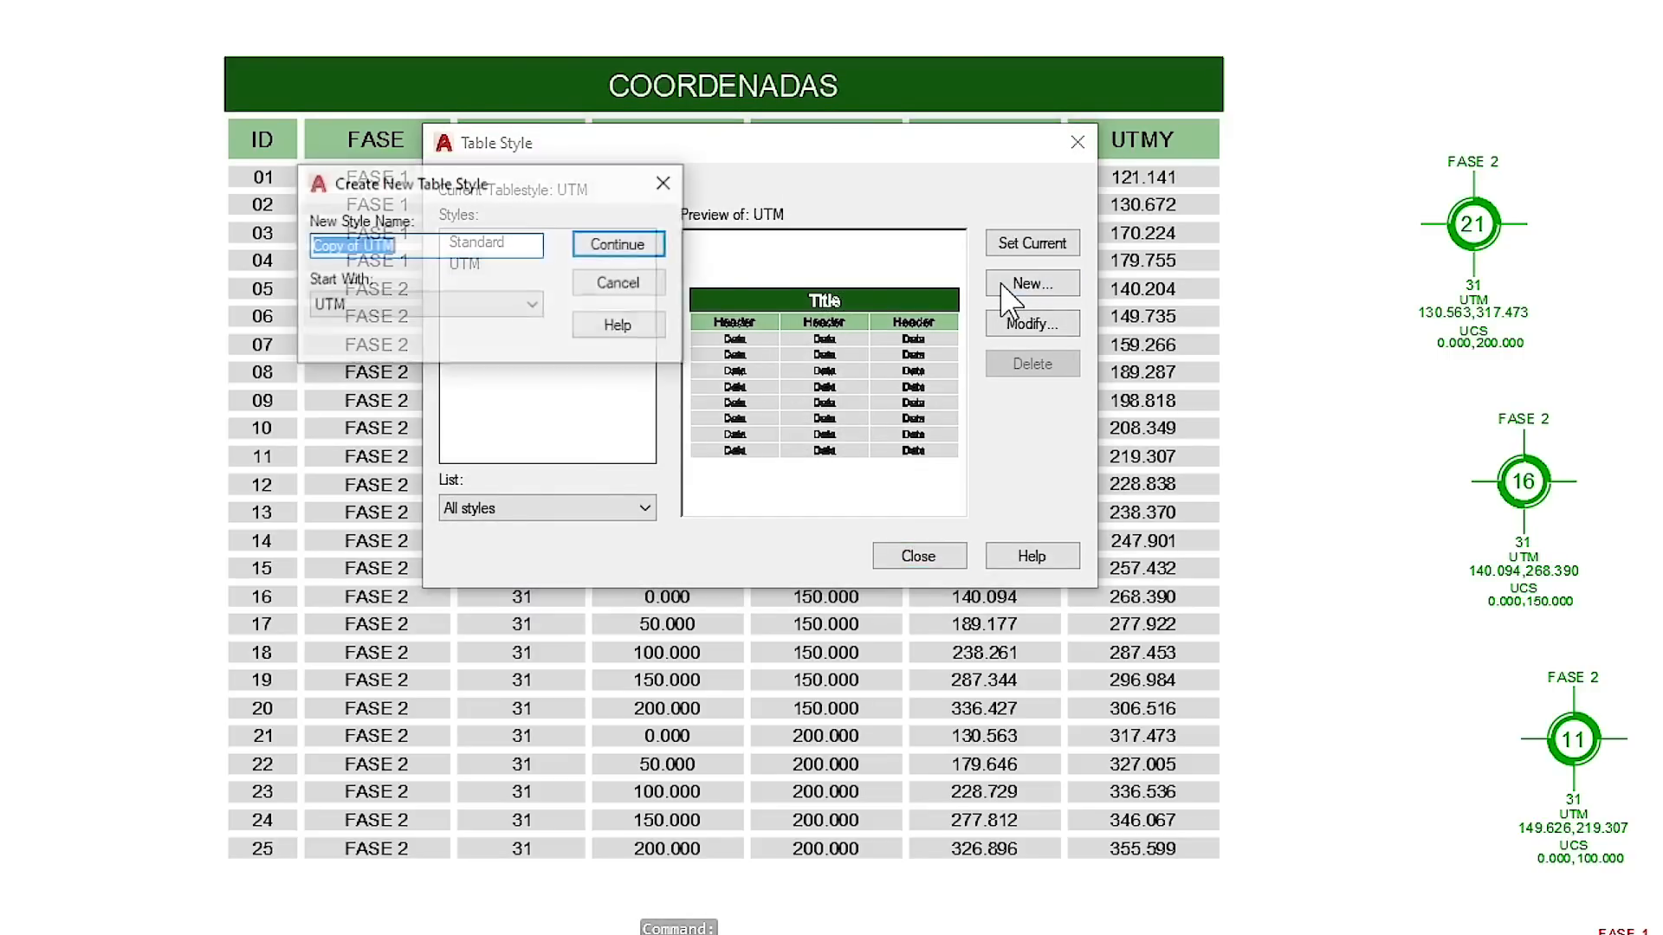
drag(452, 248, 211, 233)
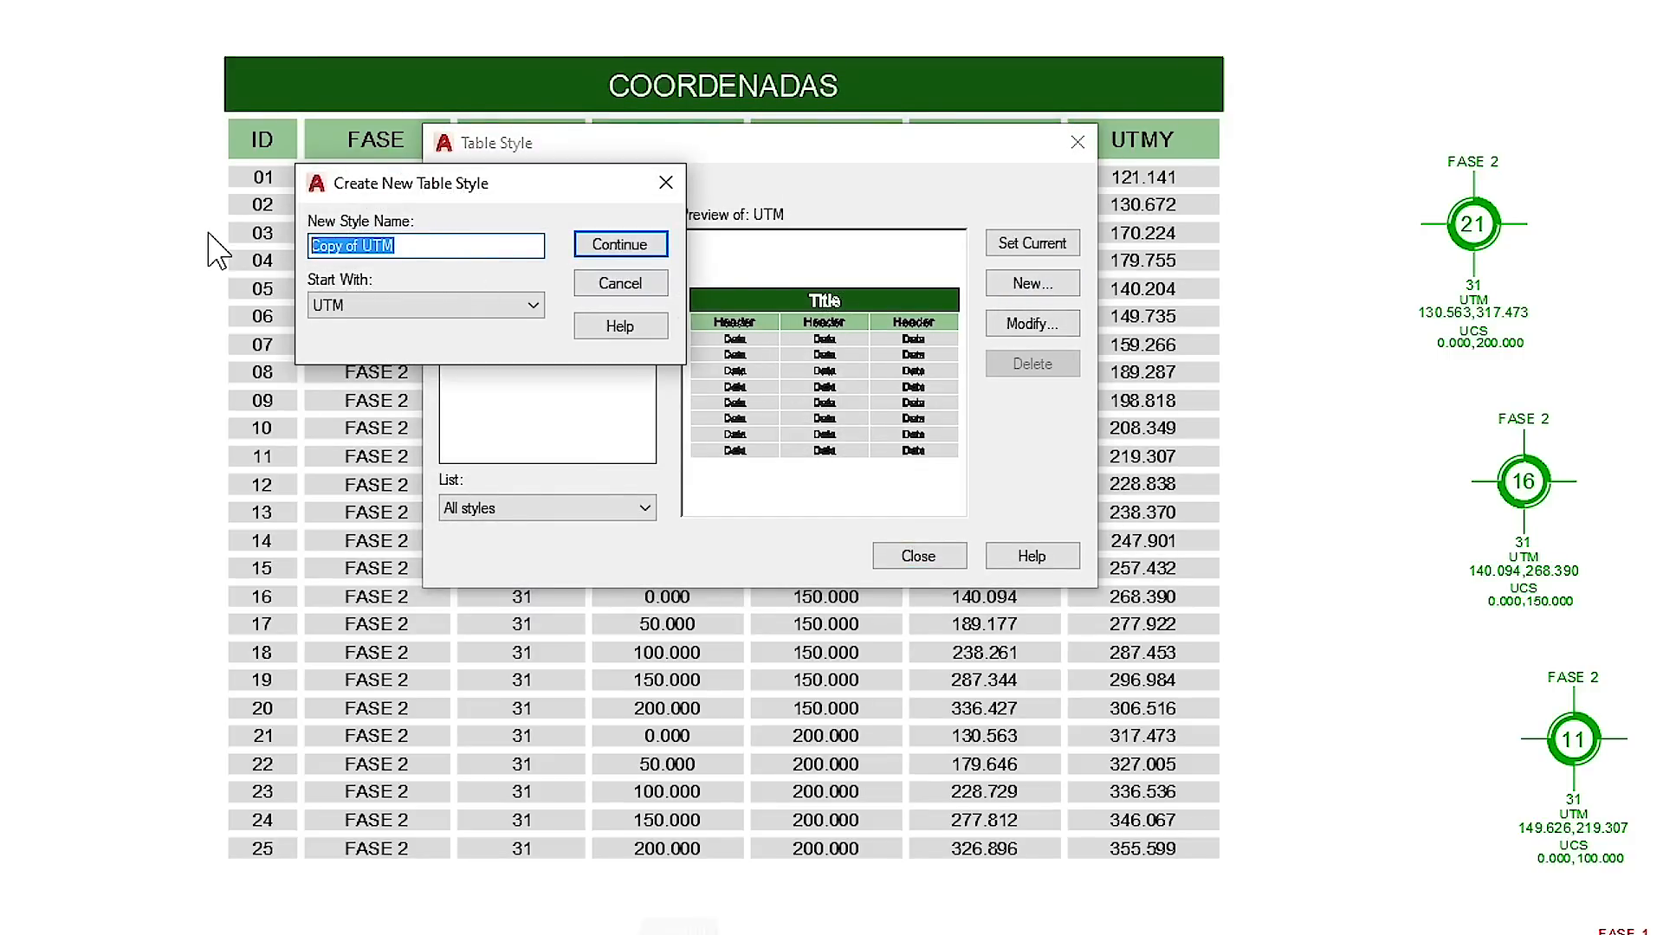
text(UTM 2)
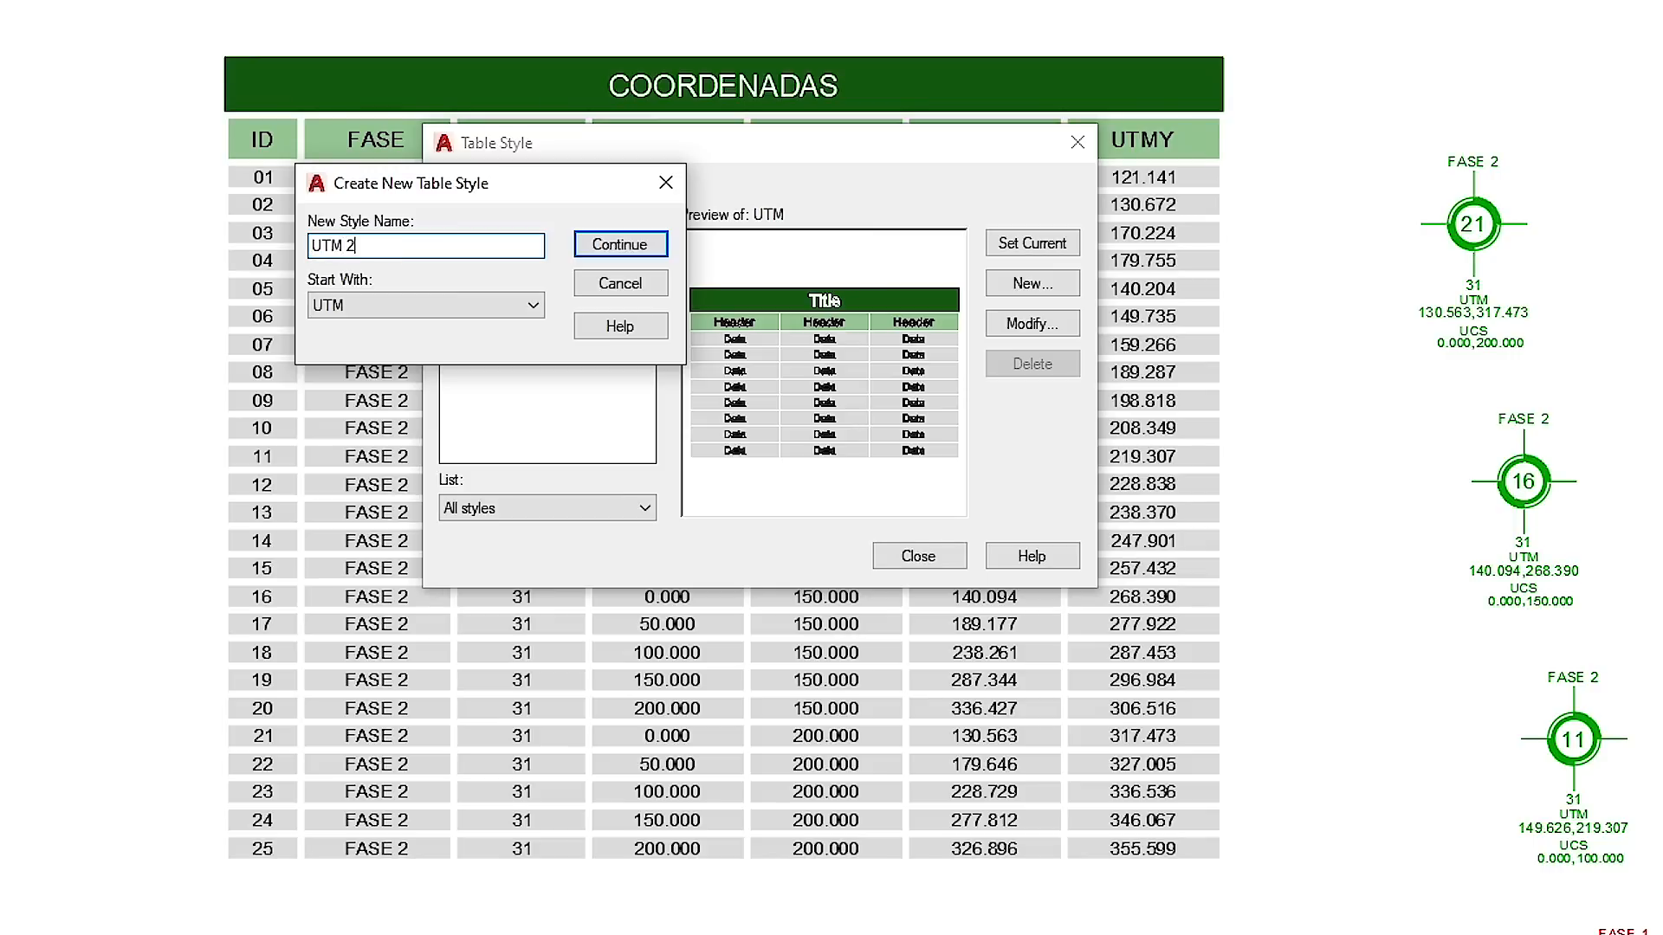
click(604, 246)
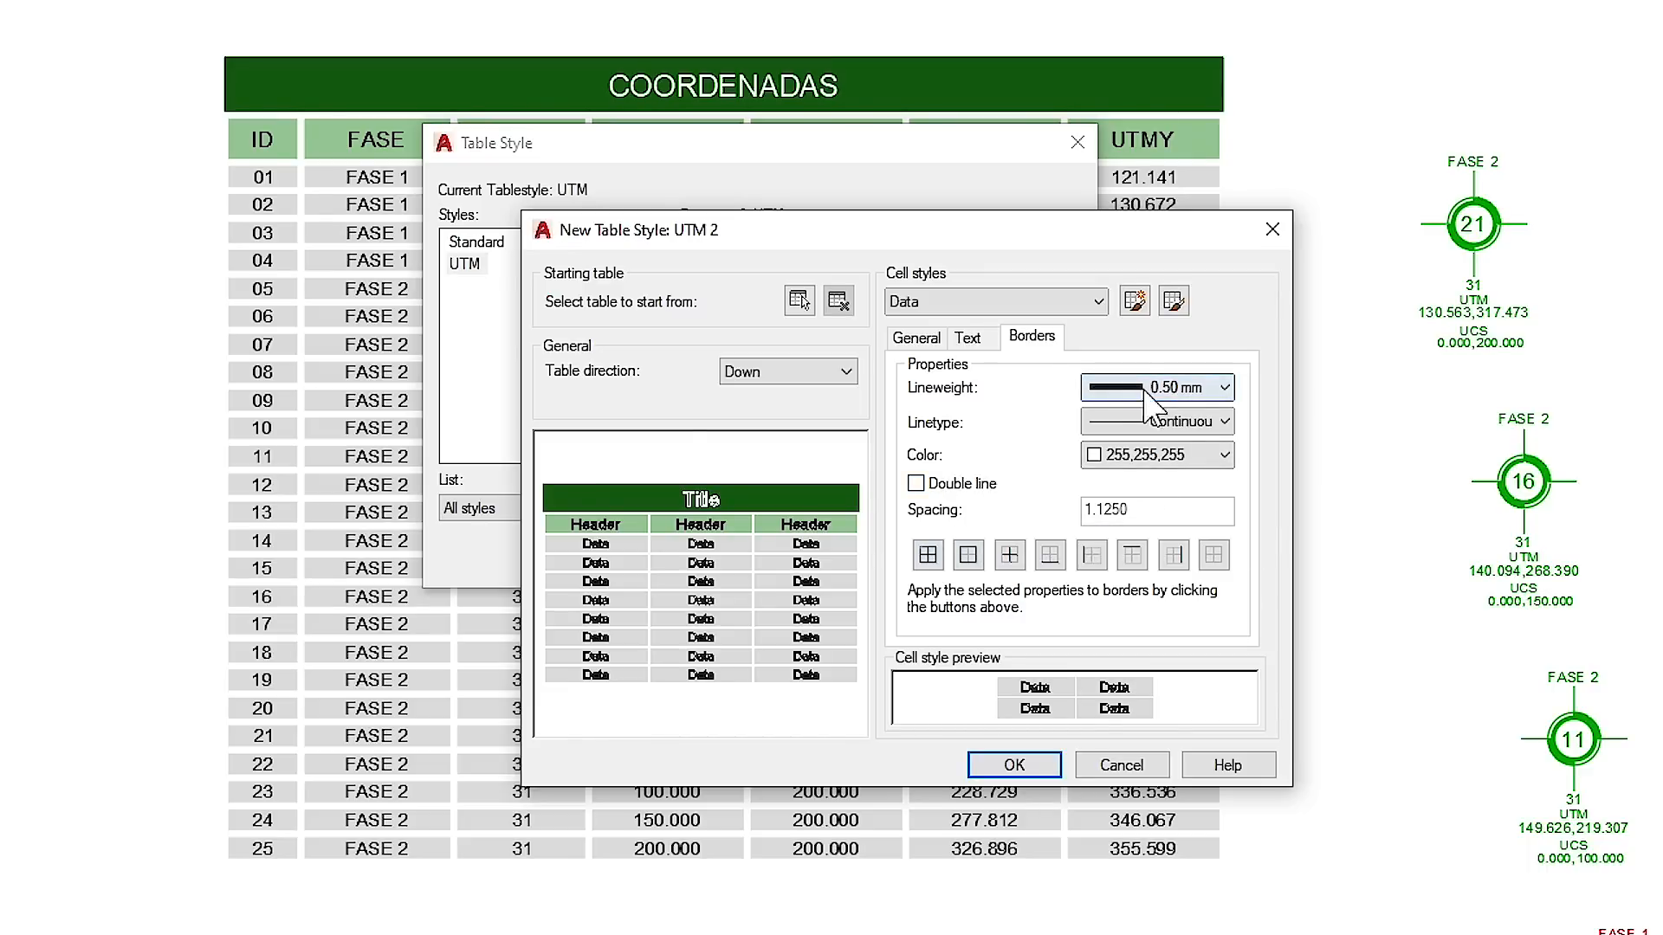
Step: Set the Data cell style's borders to double lines with 0.5 spacing and a 0.00 mm lineweight
click(1015, 485)
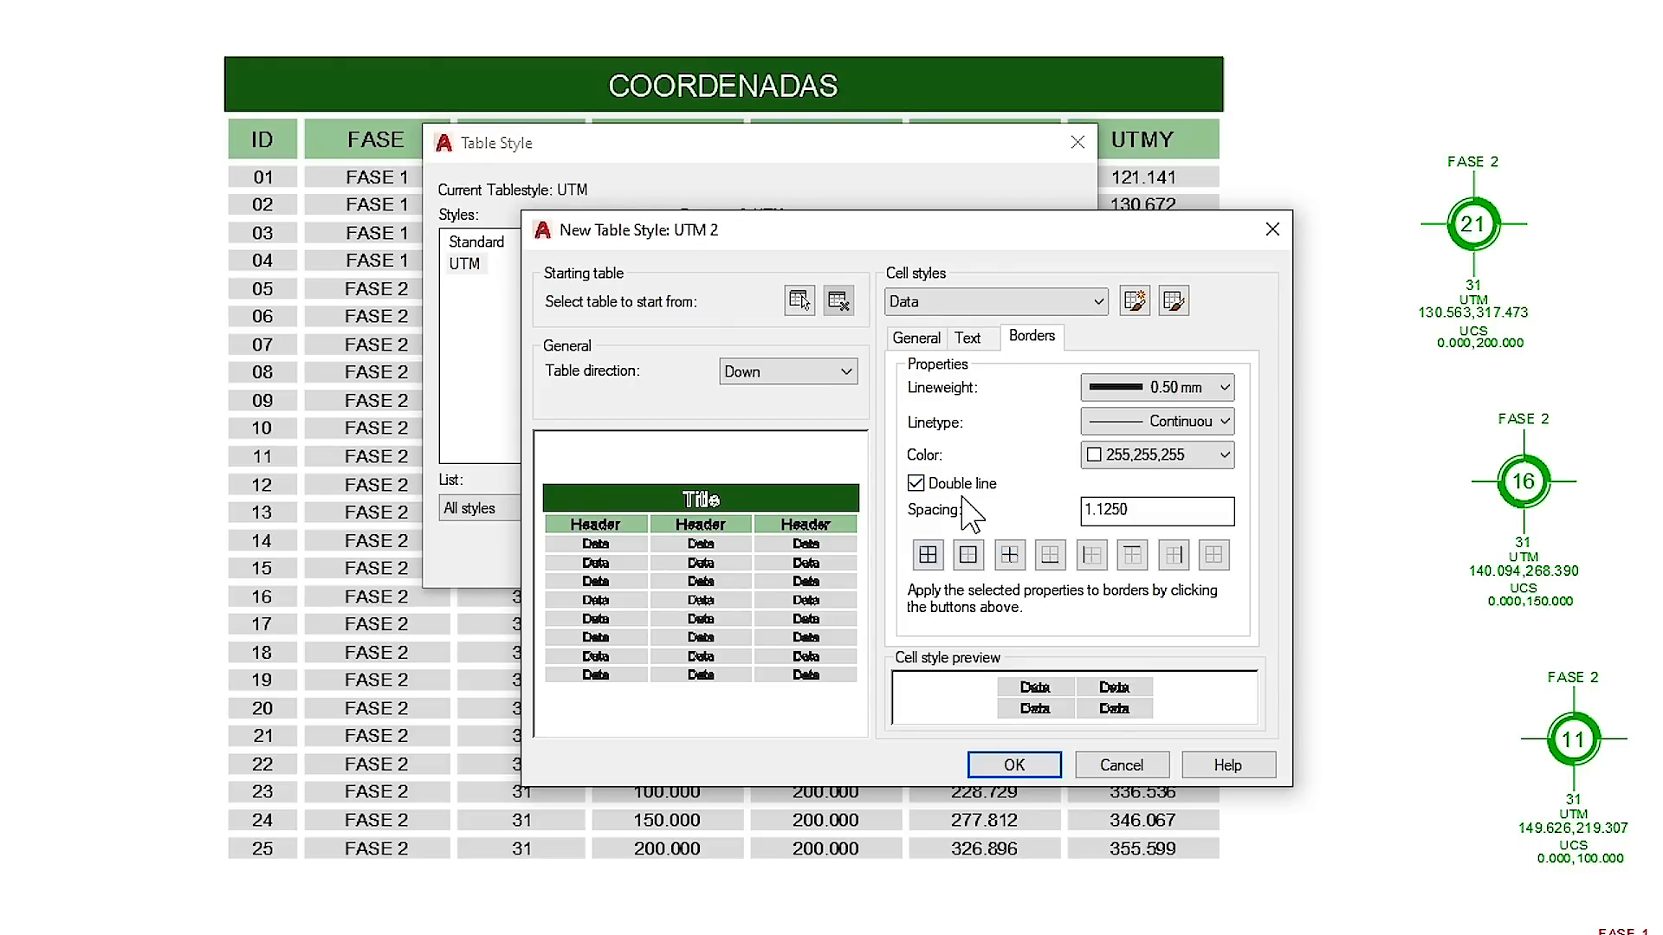
double_click(1157, 510)
text(0.5)
click(1126, 388)
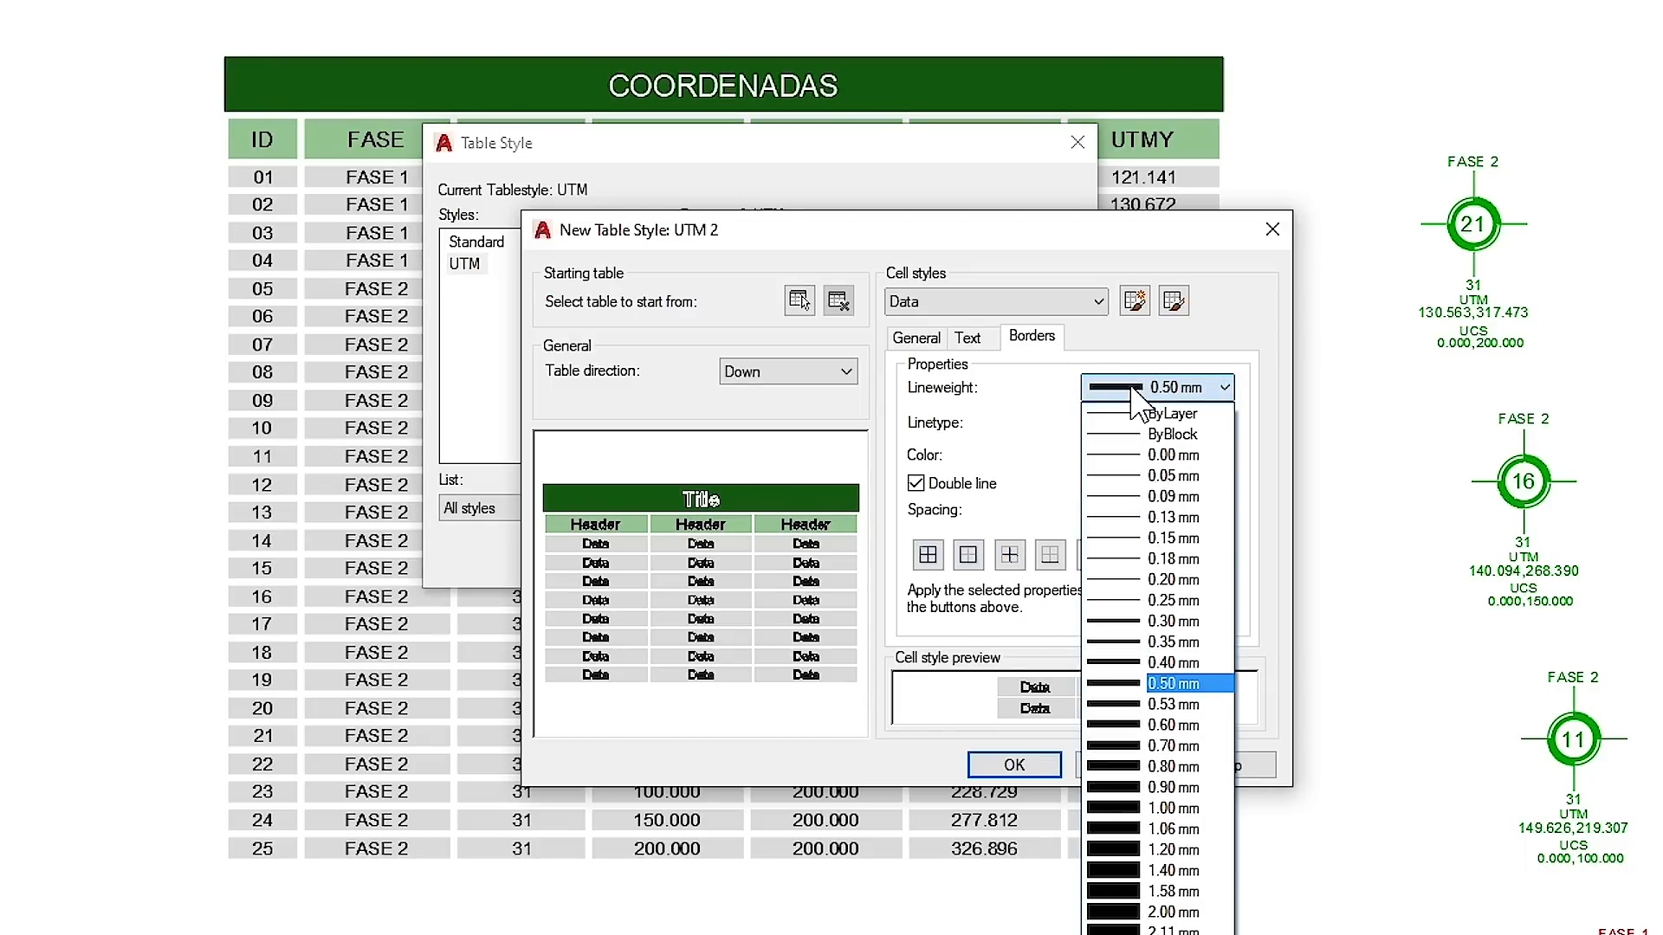
click(1126, 454)
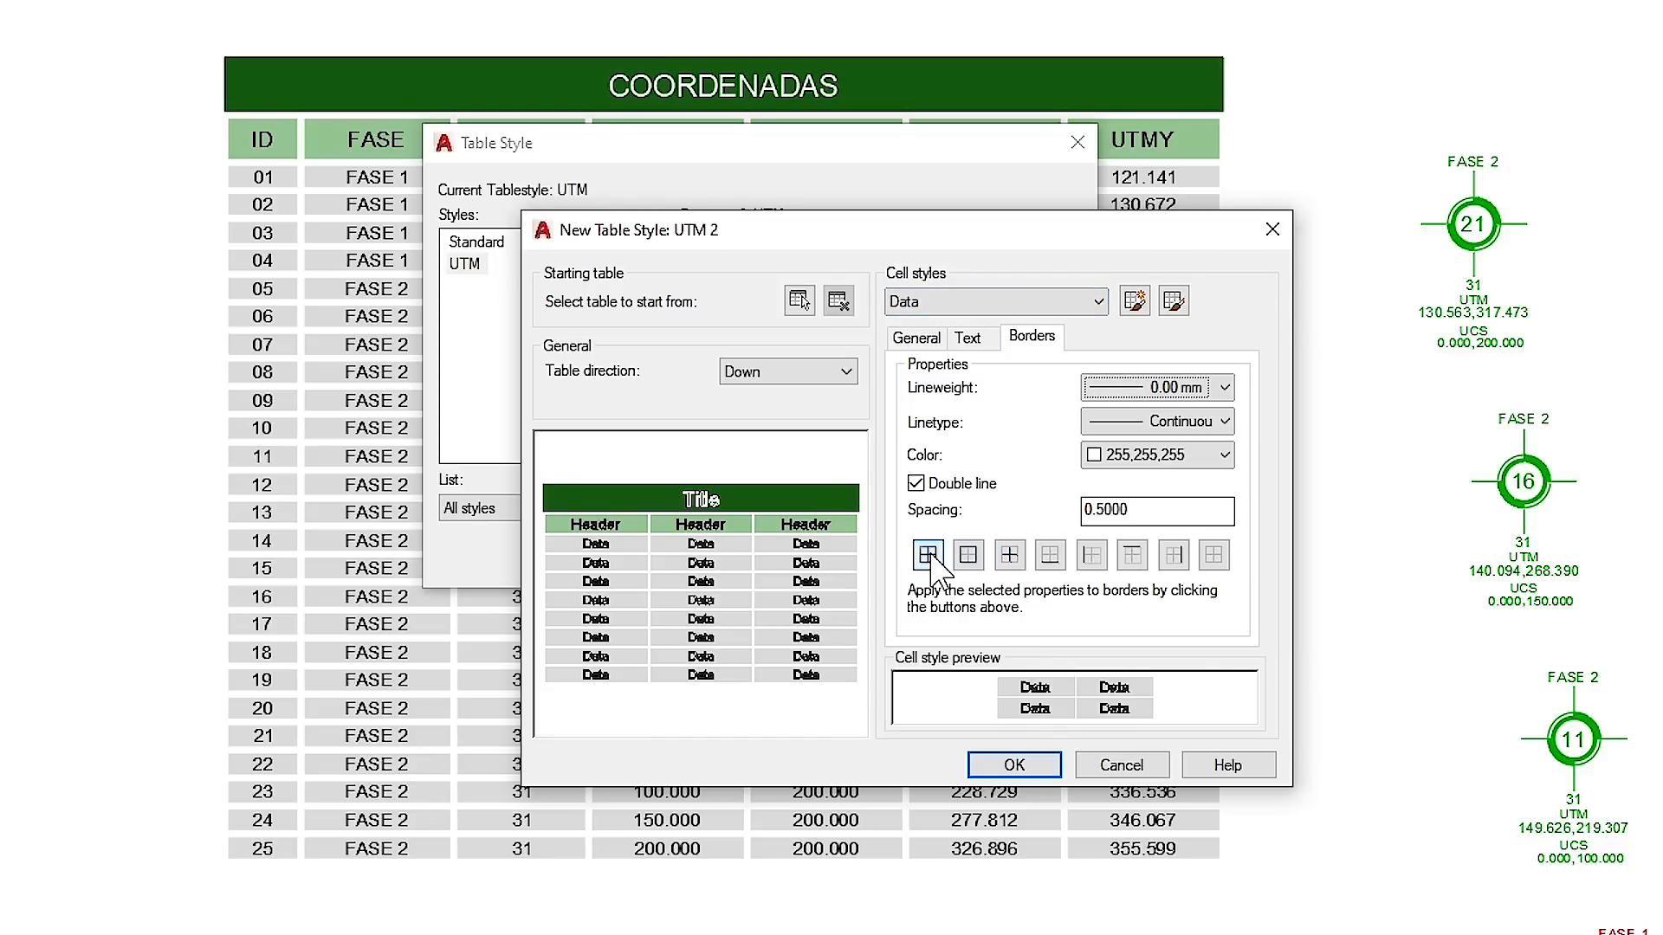
Step: Set the Data border color to Green, apply it to all borders, and save the UTM 2 table style
click(1170, 454)
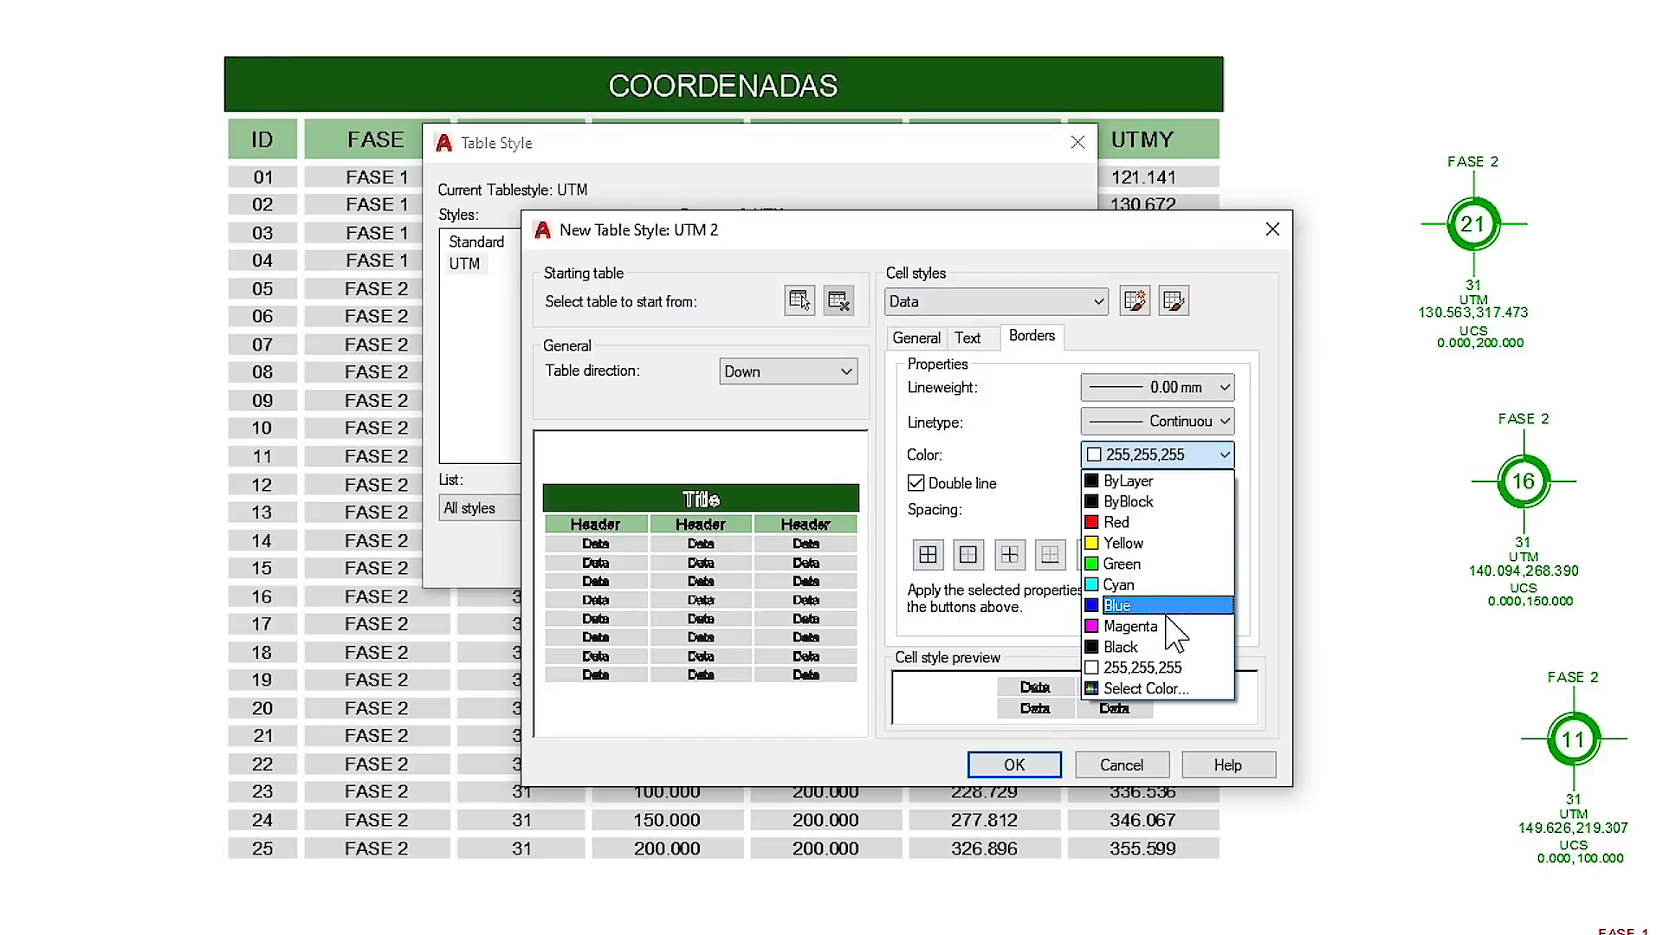
click(1169, 561)
click(927, 555)
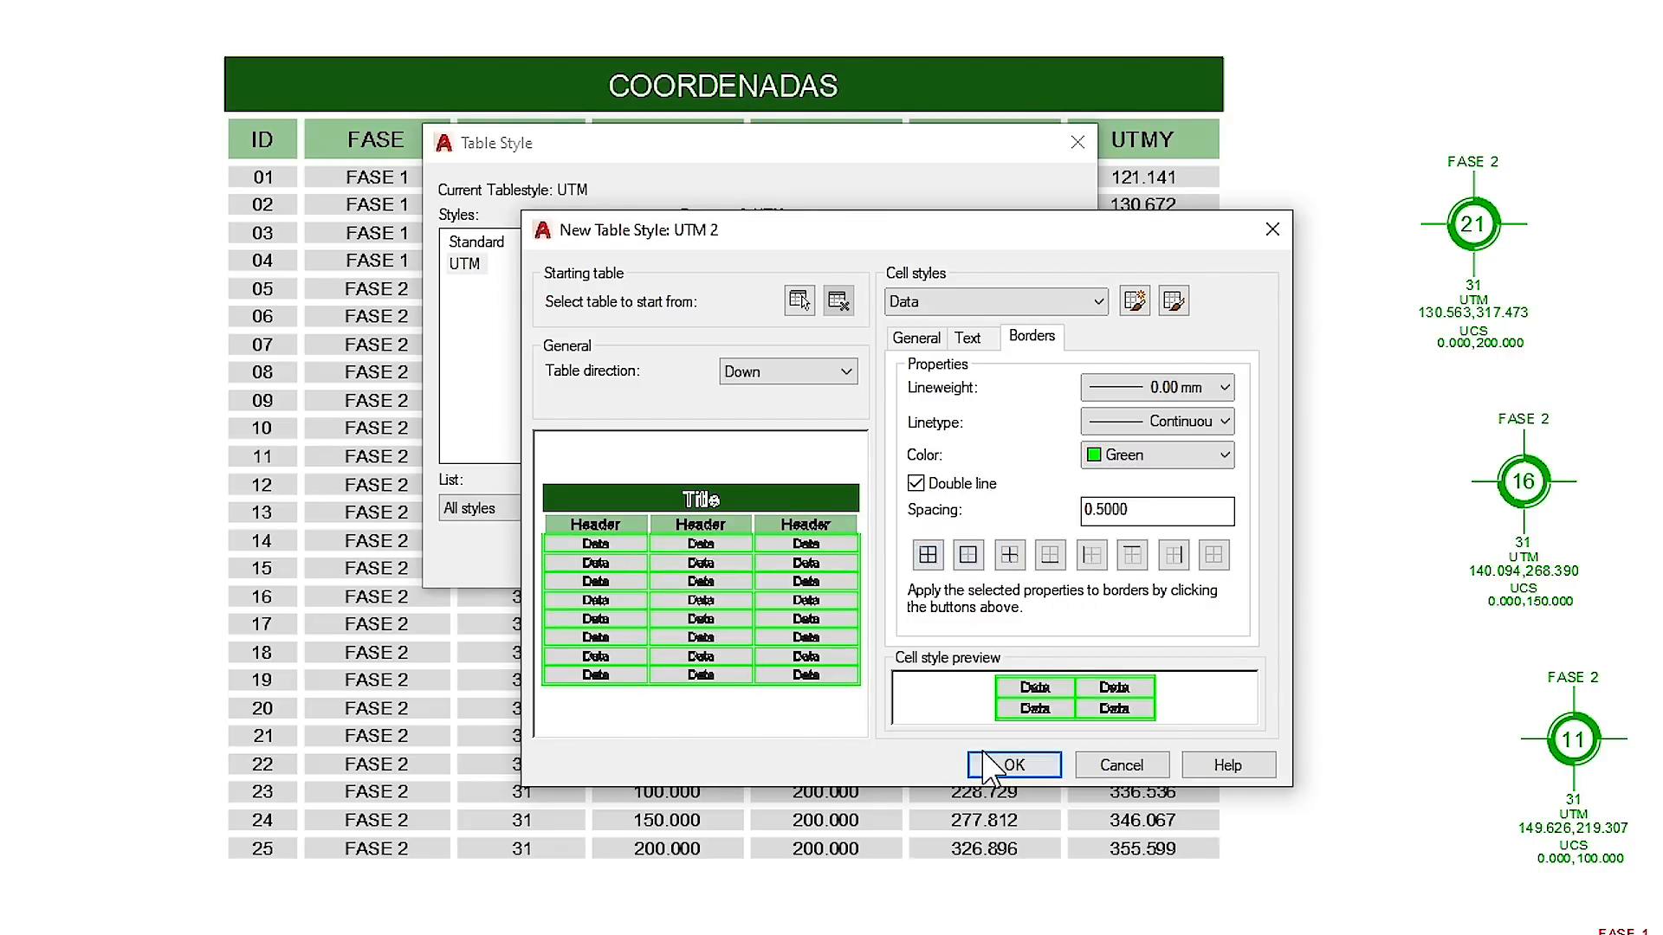
click(1024, 768)
click(918, 556)
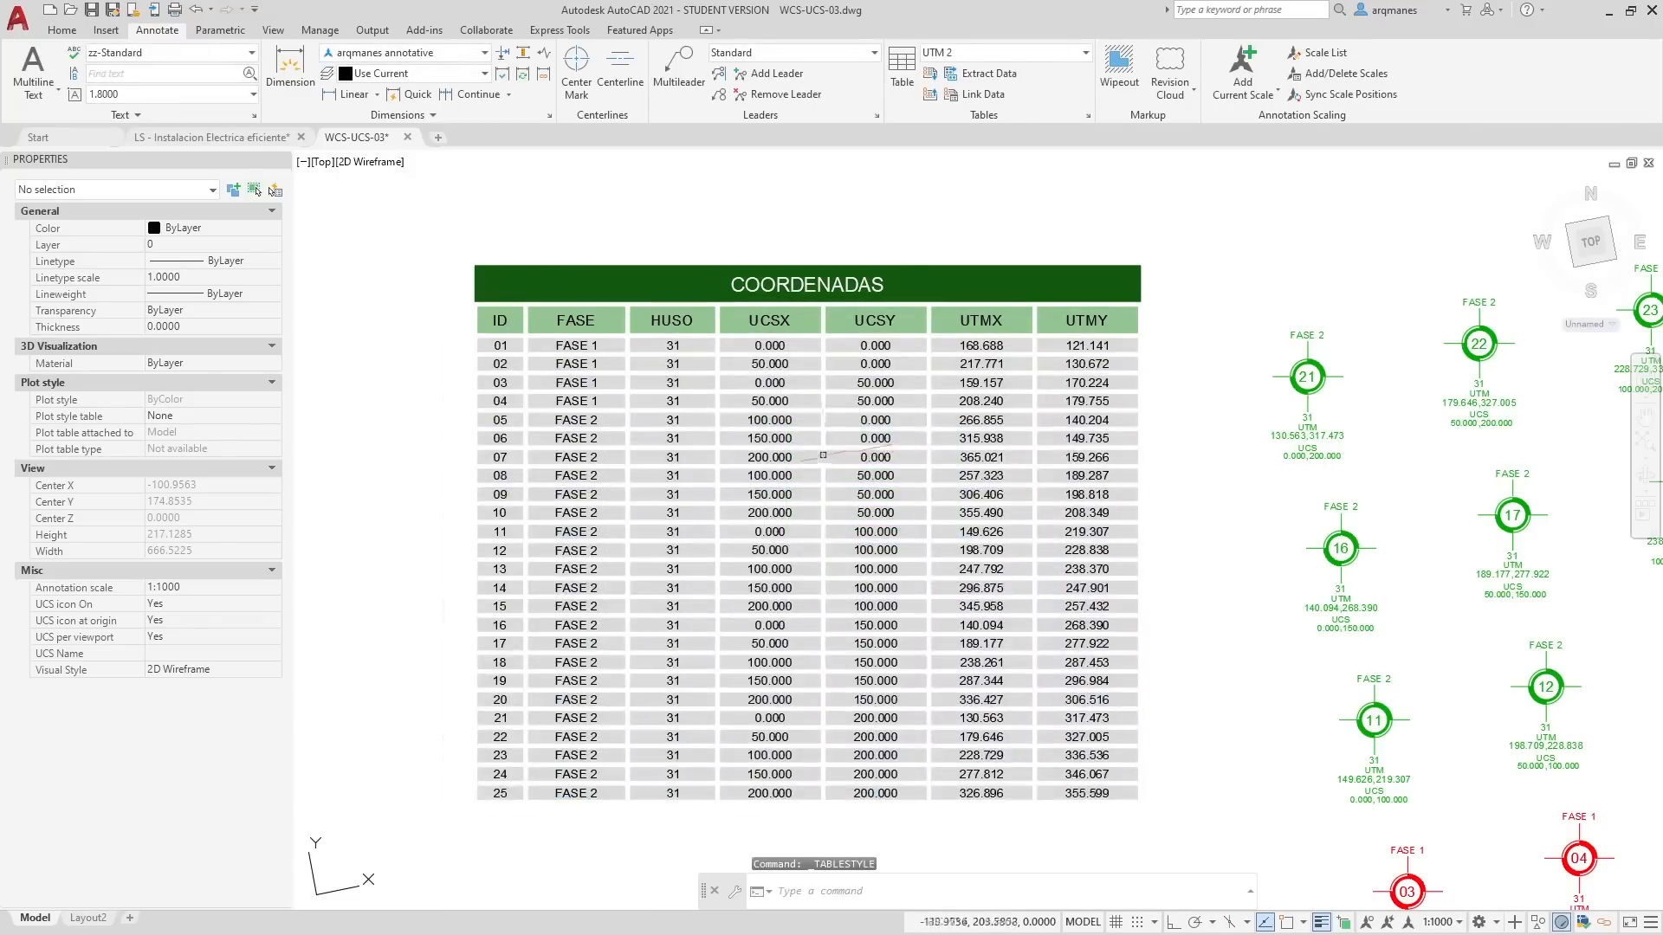
Step: Copy the COORDENADAS table to the empty area left of the original
scroll(827, 493, down, 3)
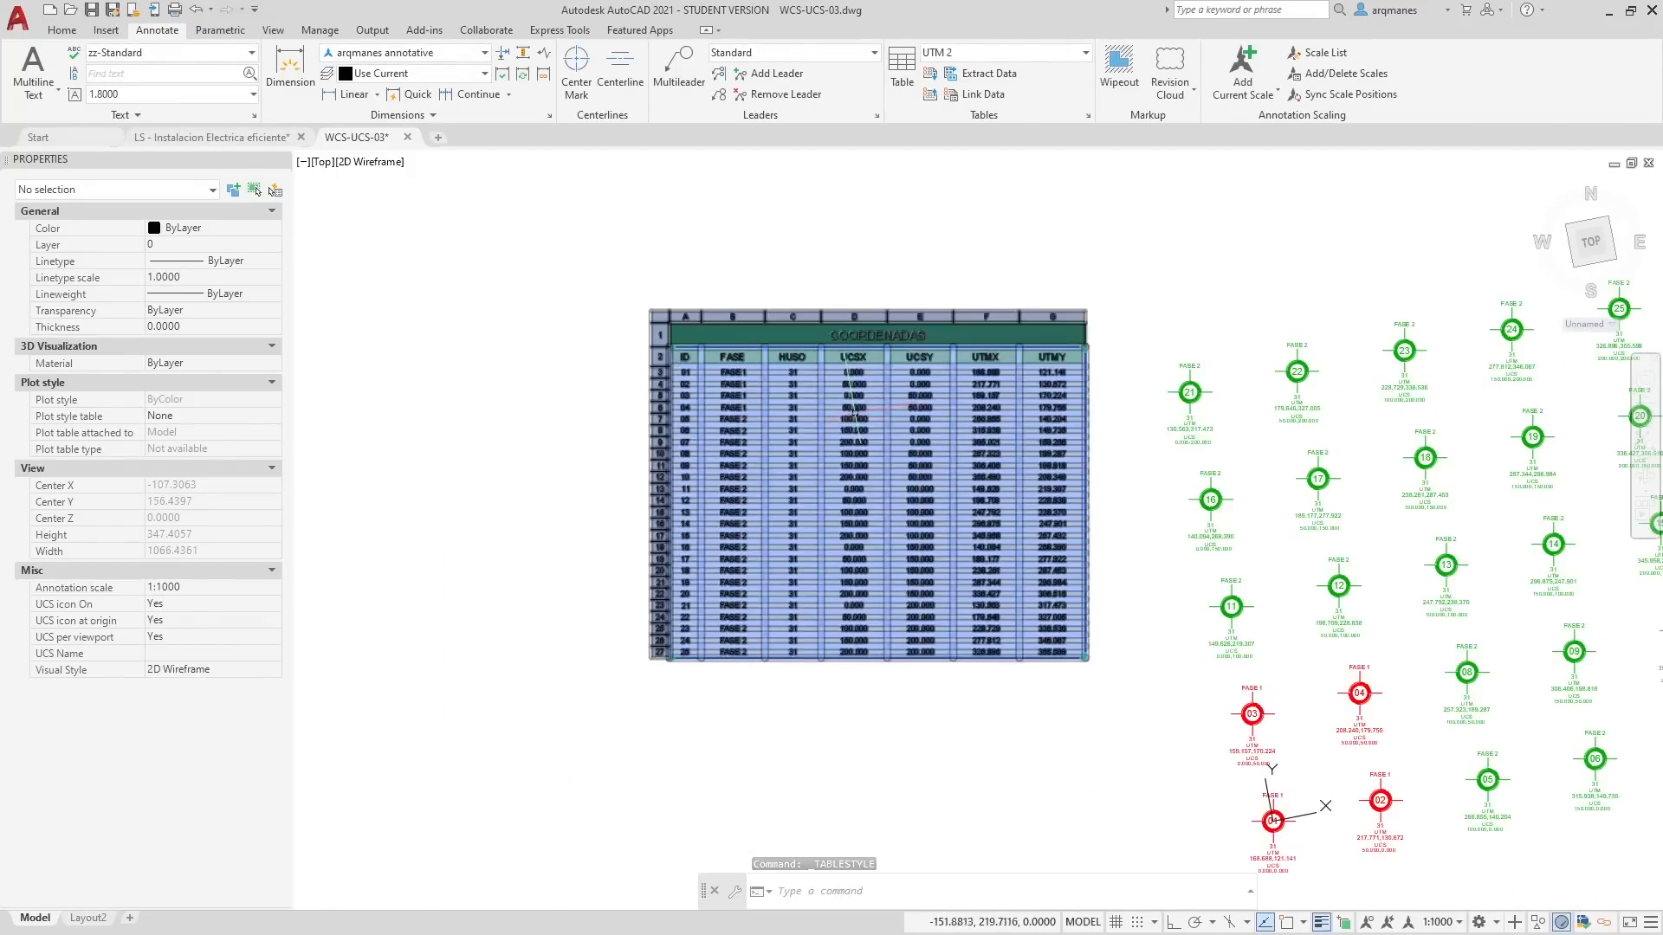
text(co)
key(Return)
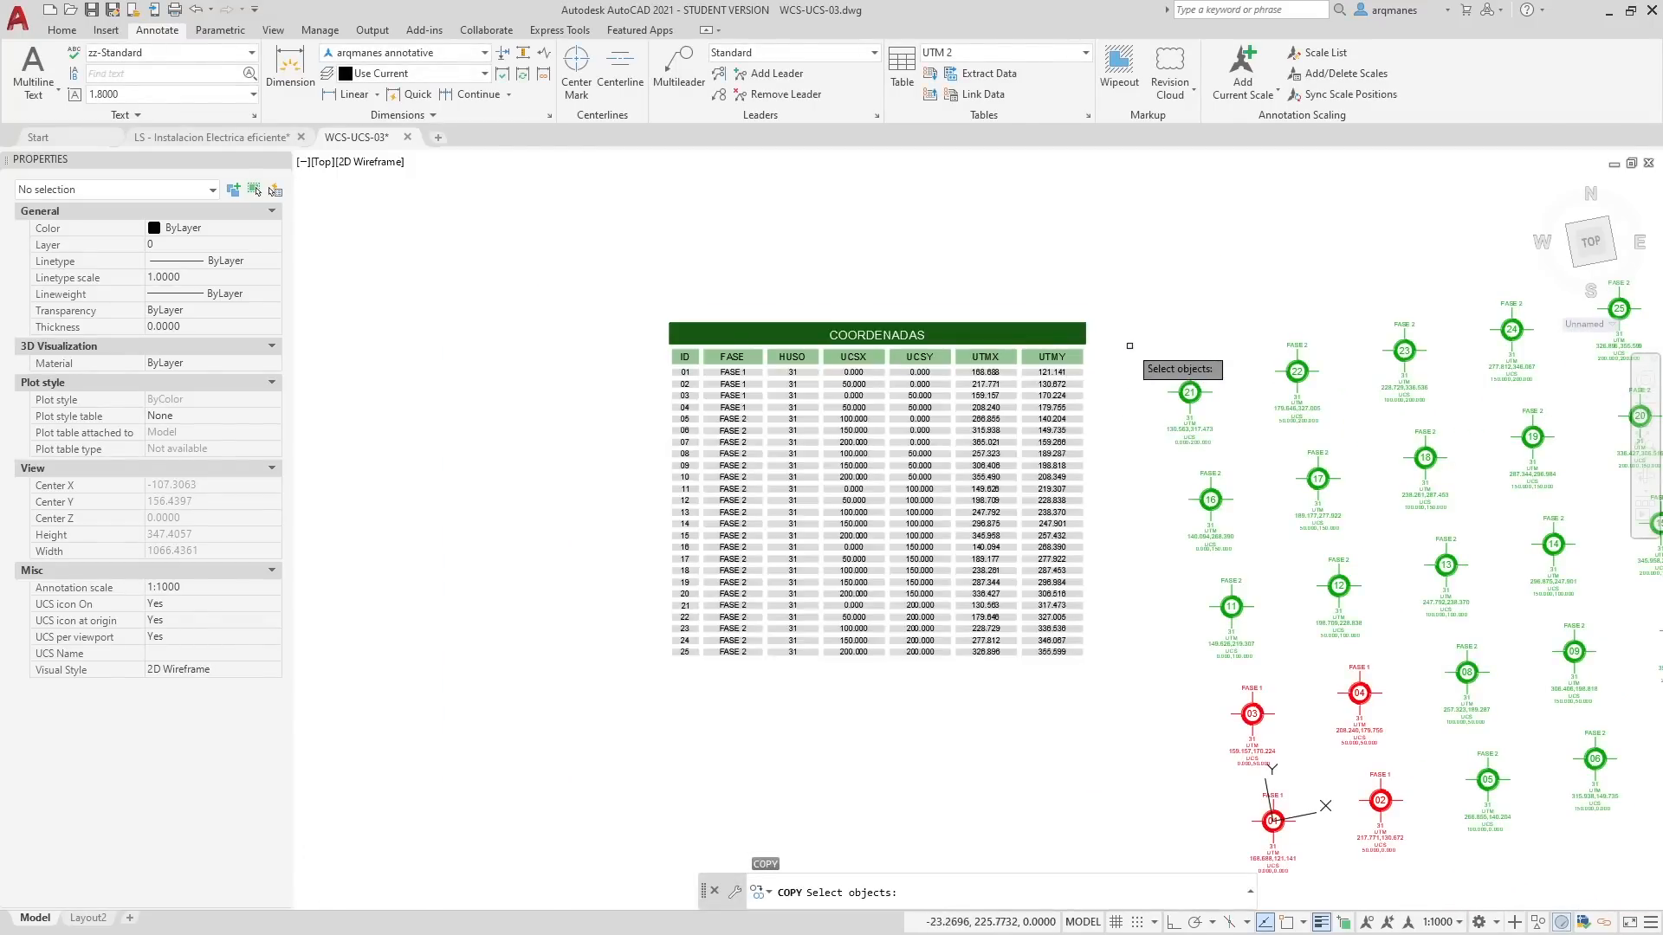
click(1128, 345)
click(998, 219)
key(Return)
click(1121, 233)
click(666, 224)
key(Escape)
key(Escape)
Step: Apply the UTM 2 table style to the copied table and inspect the borders of its data cells up close
click(595, 297)
click(484, 377)
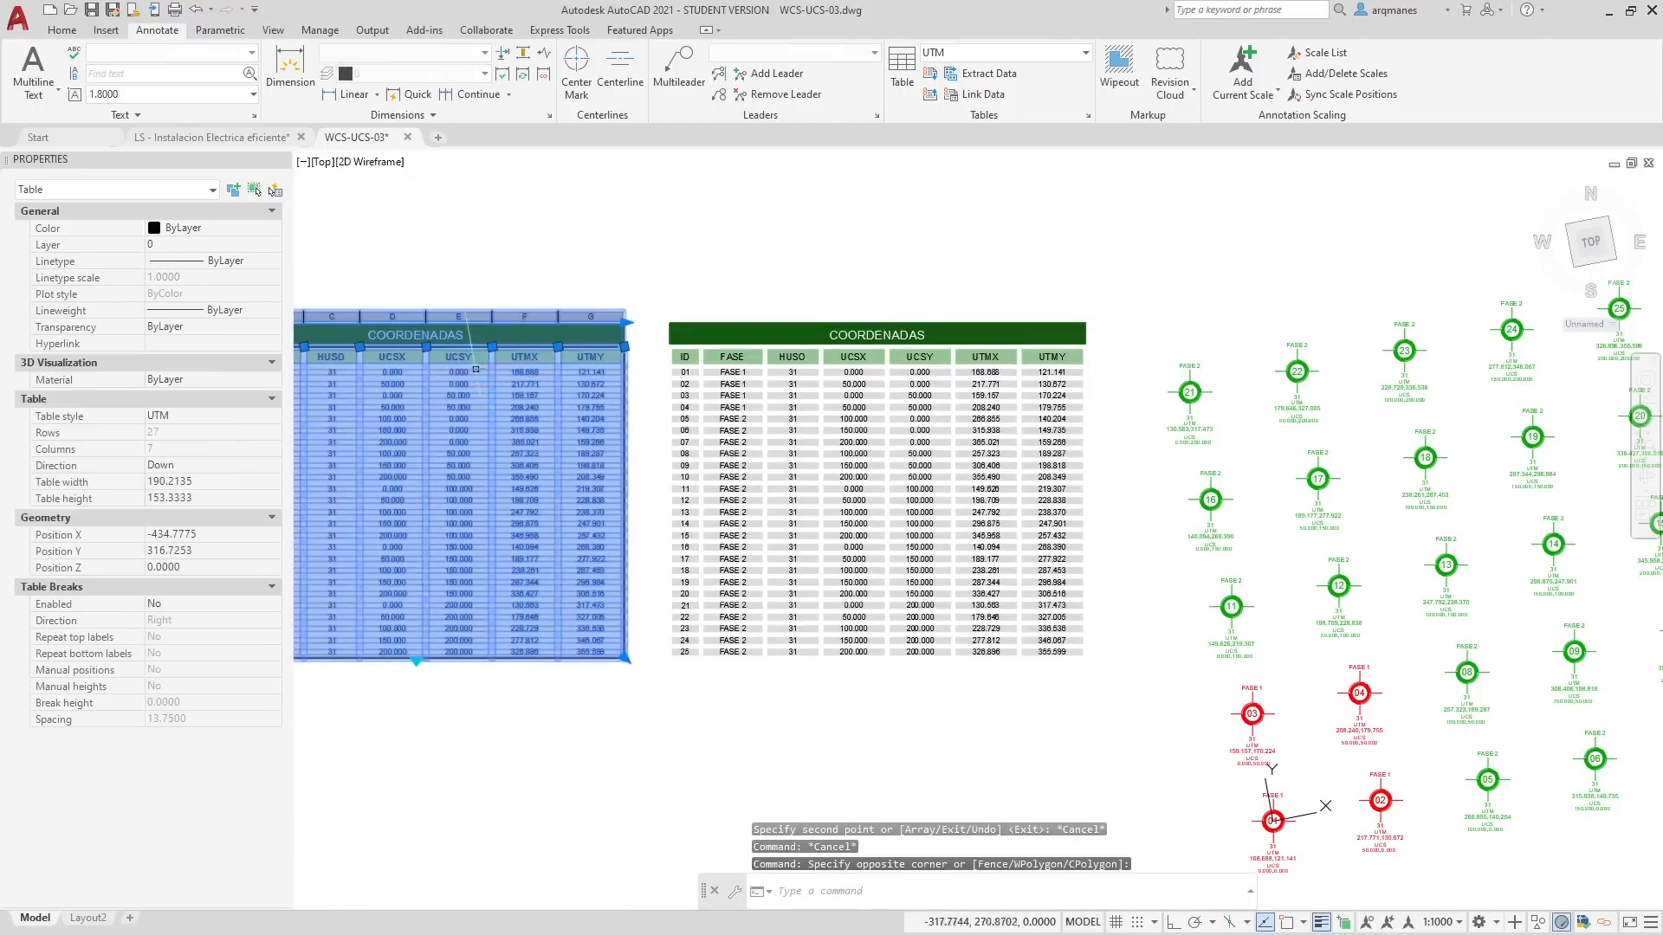
click(979, 55)
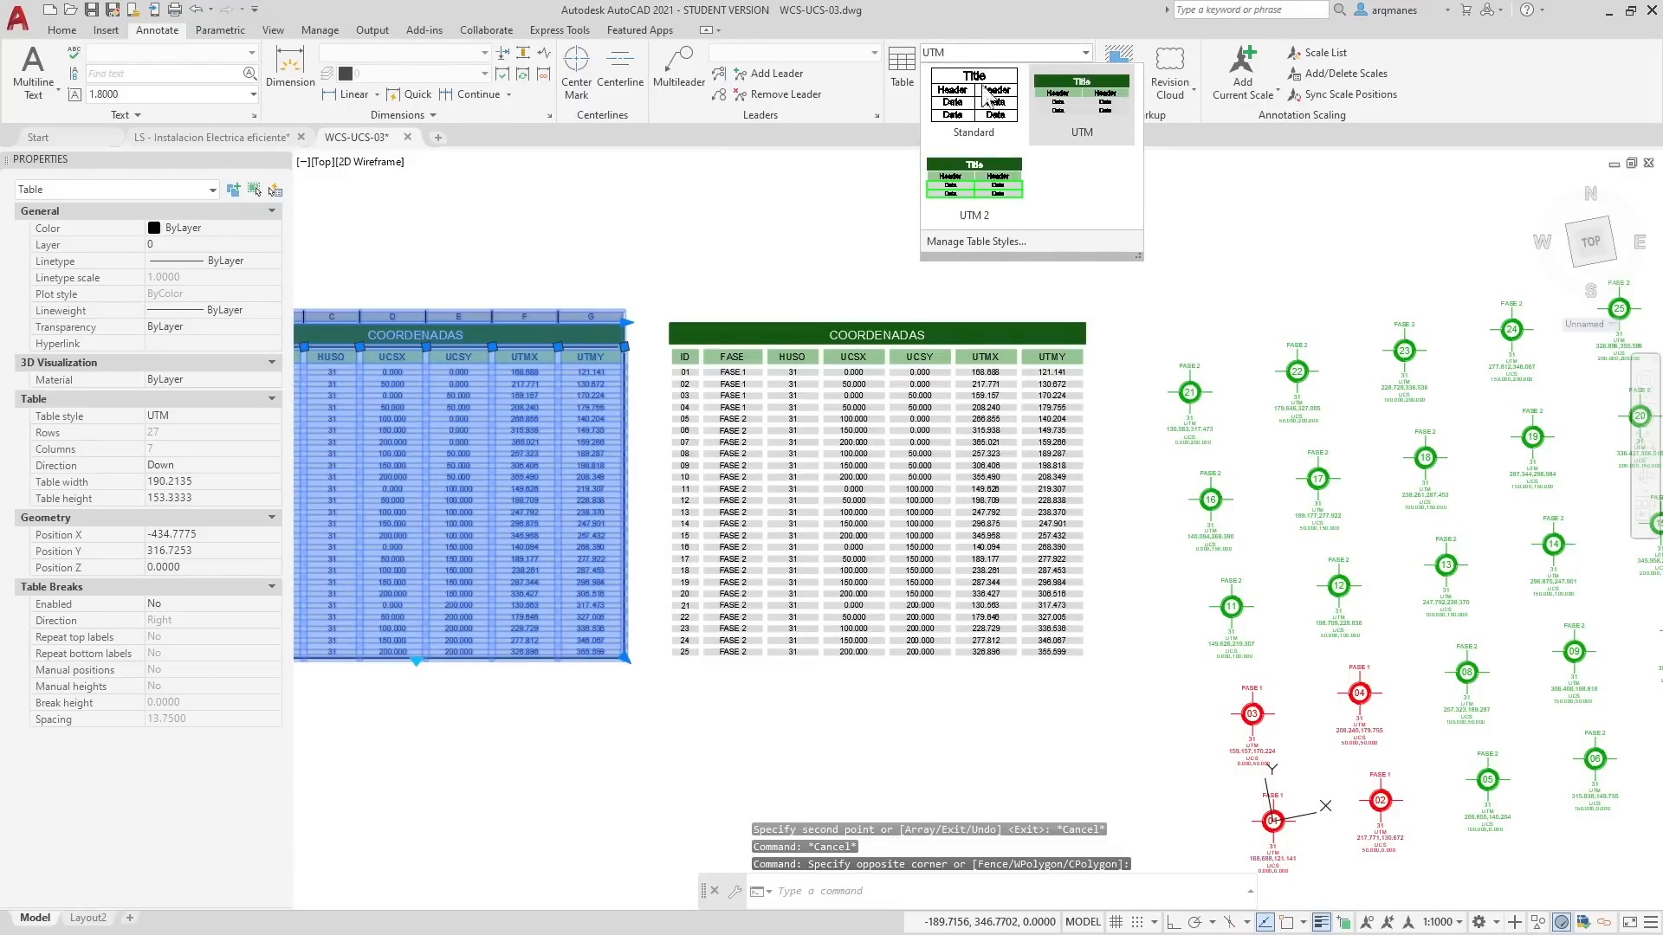
click(974, 186)
key(Escape)
key(Escape)
scroll(577, 389, up, 6)
scroll(576, 389, up, 6)
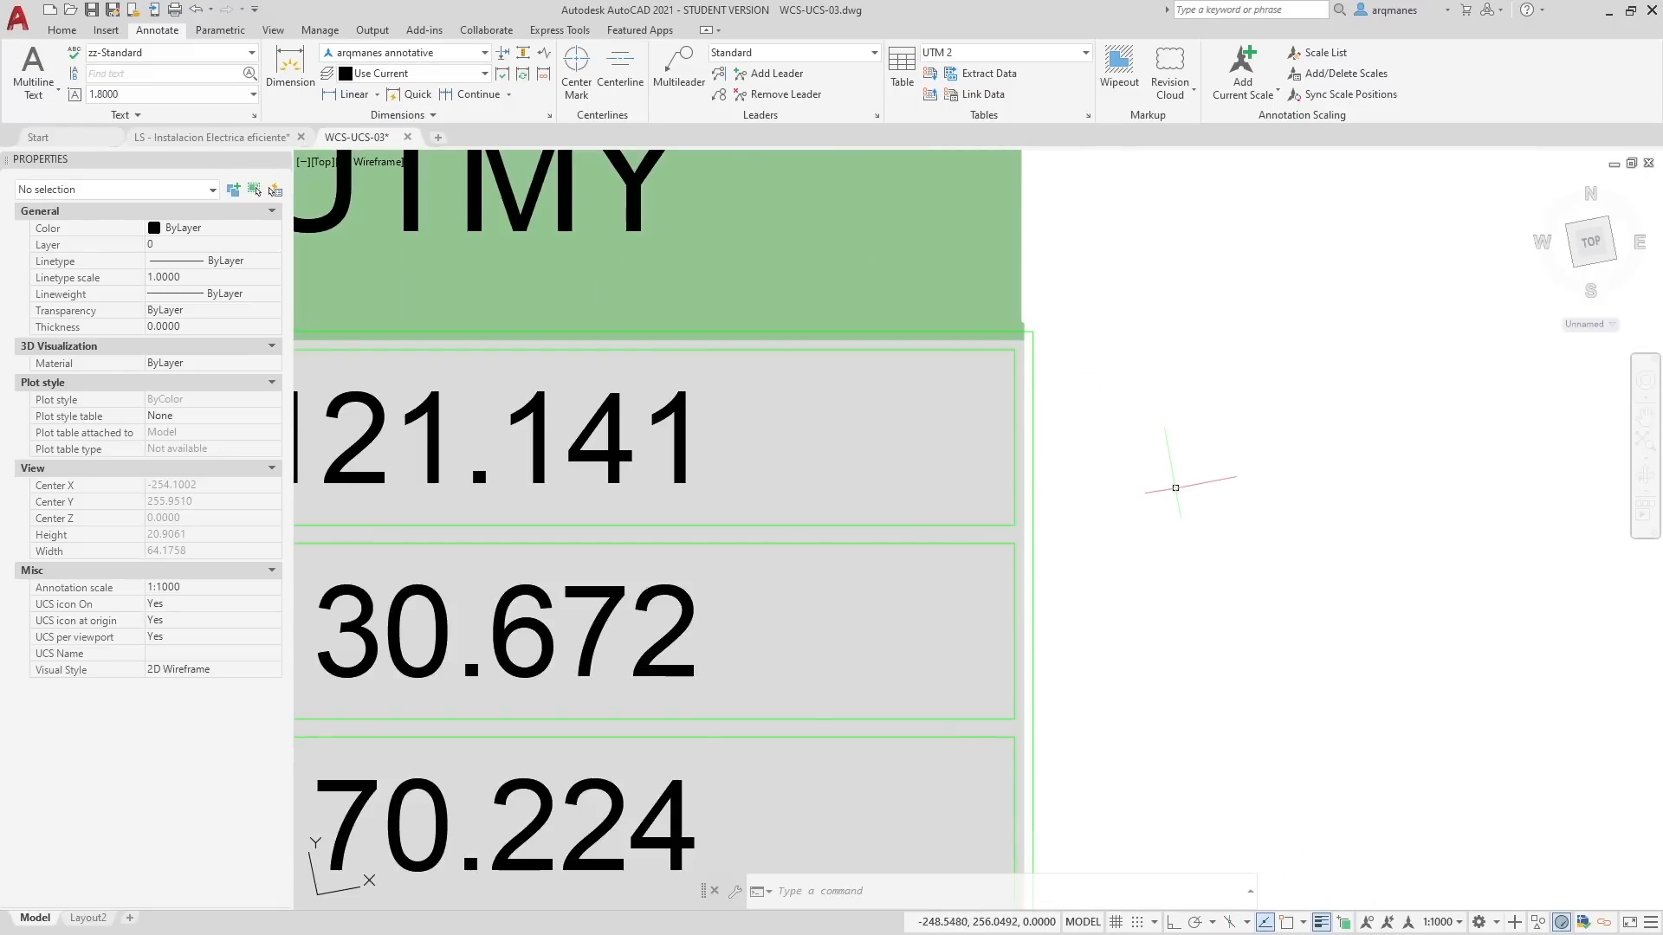
scroll(1175, 484, down, 2)
middle_drag(1177, 474, 1191, 411)
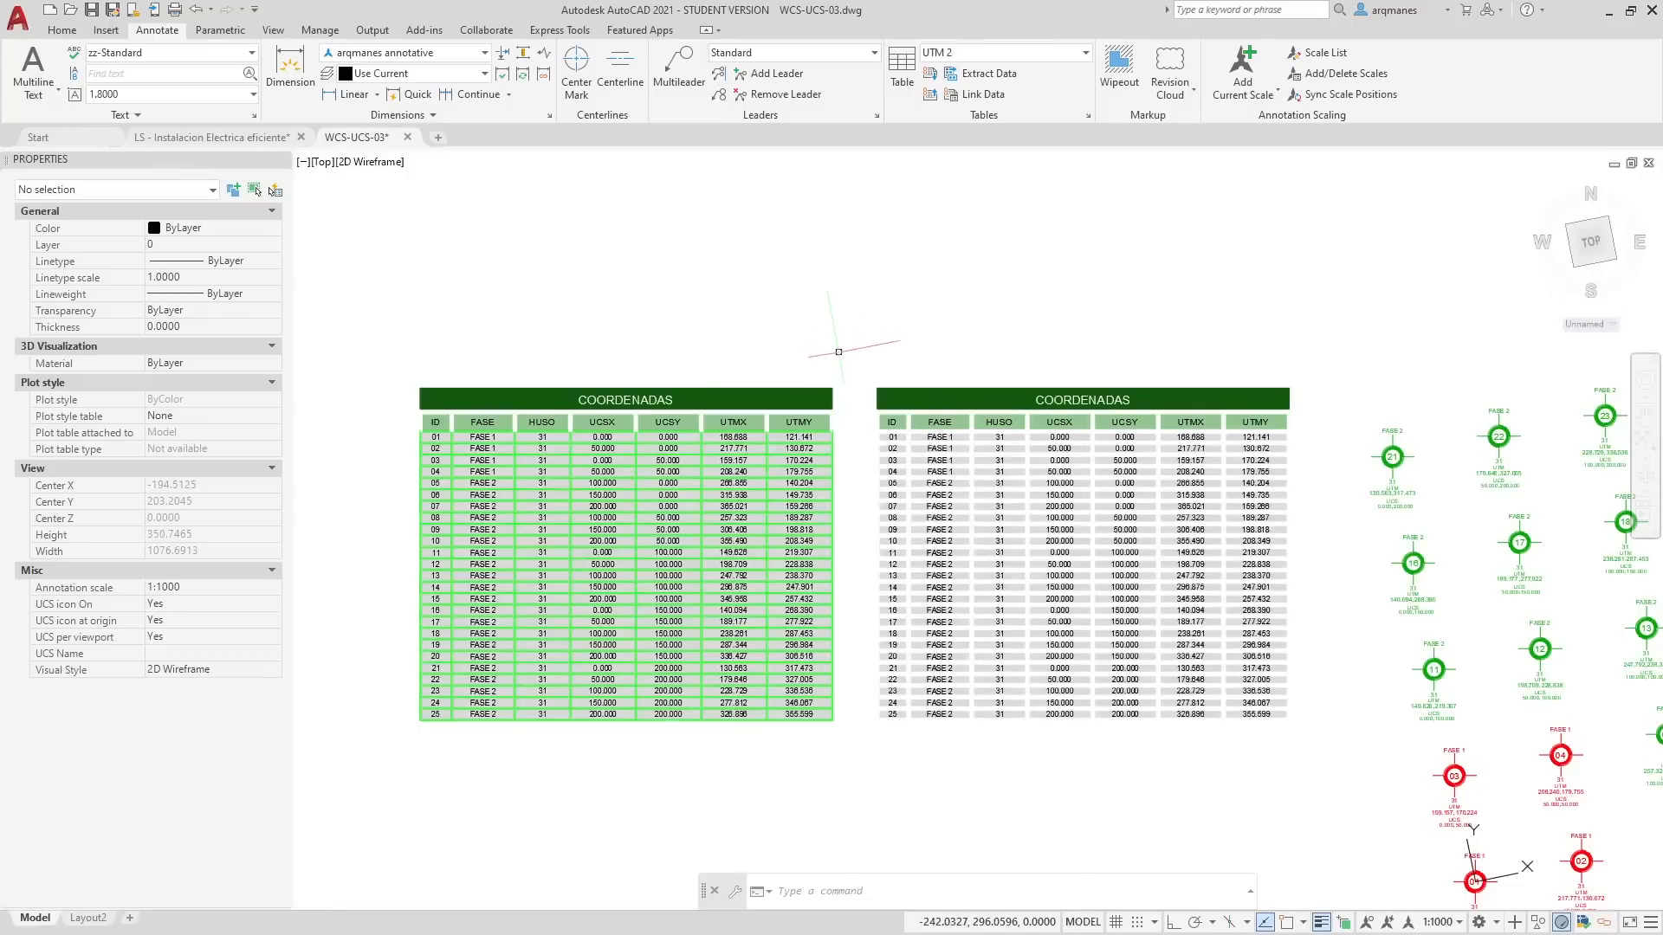
Step: Erase the copied table and set UTM as the current table style
click(835, 353)
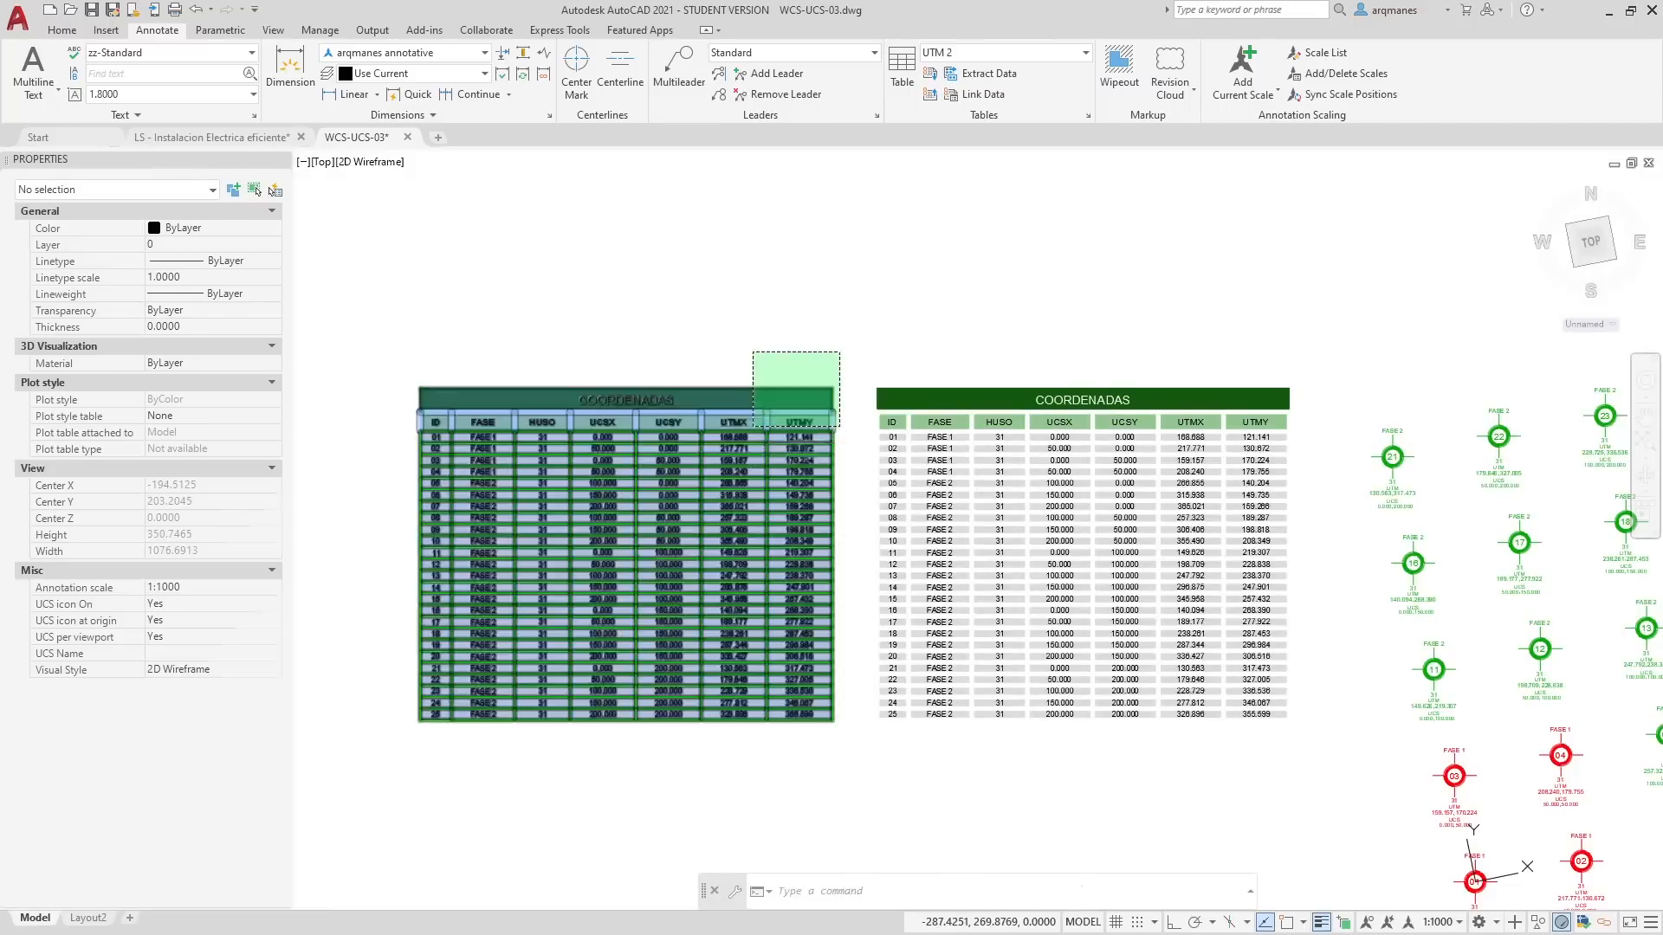
click(766, 407)
key(Delete)
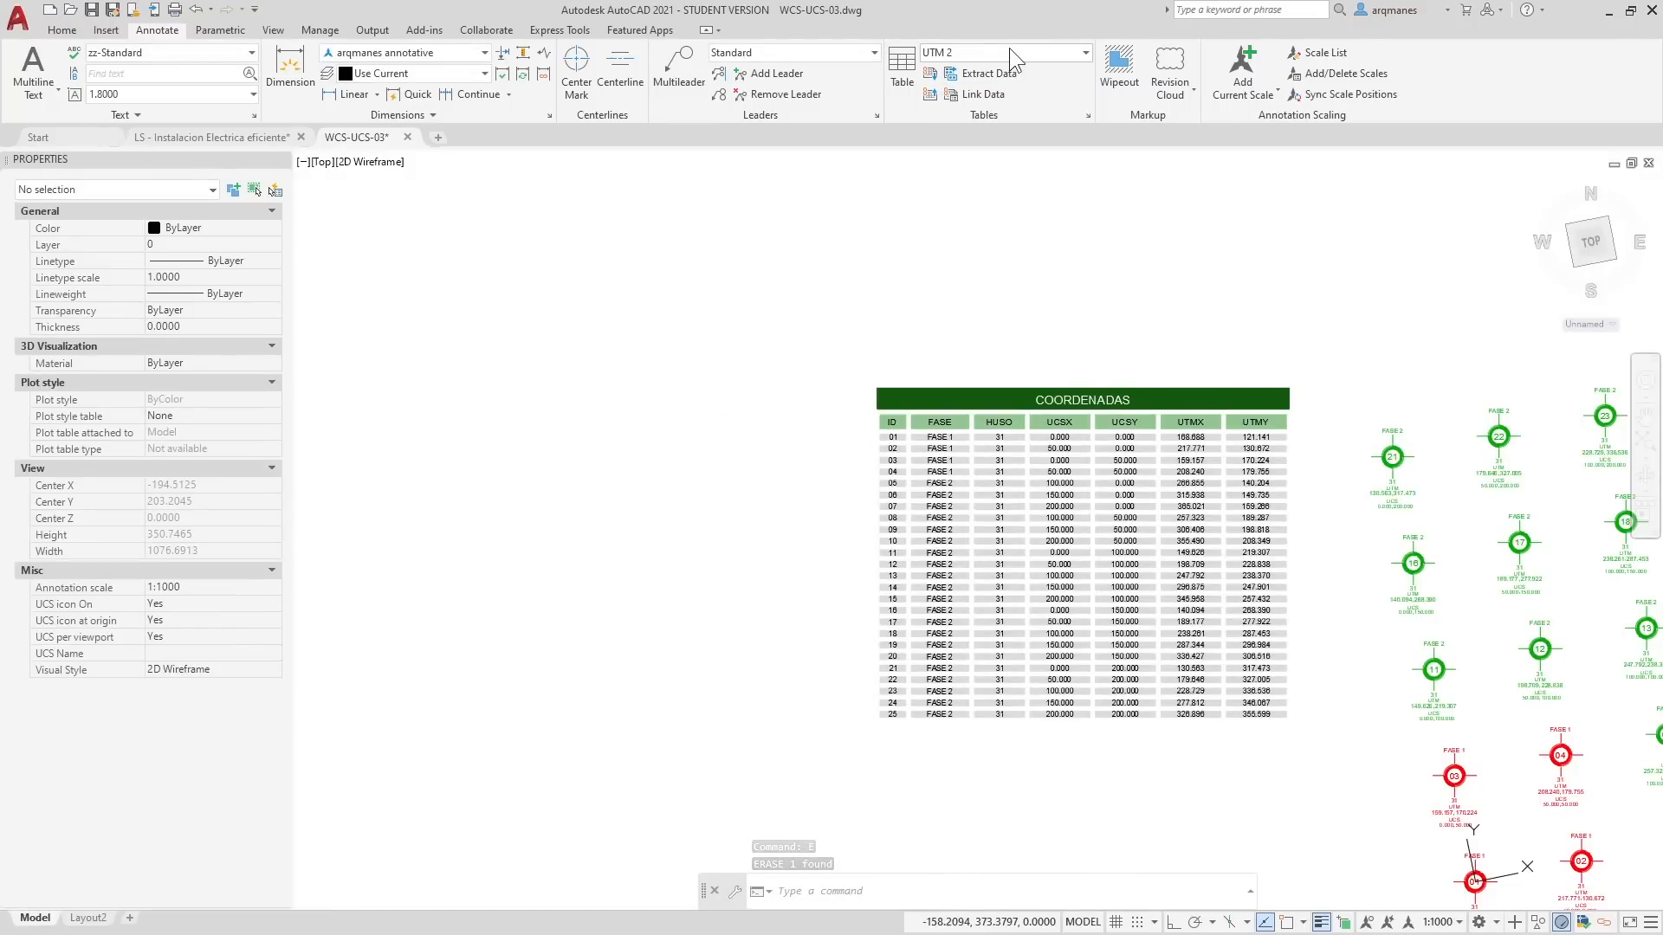
click(1010, 52)
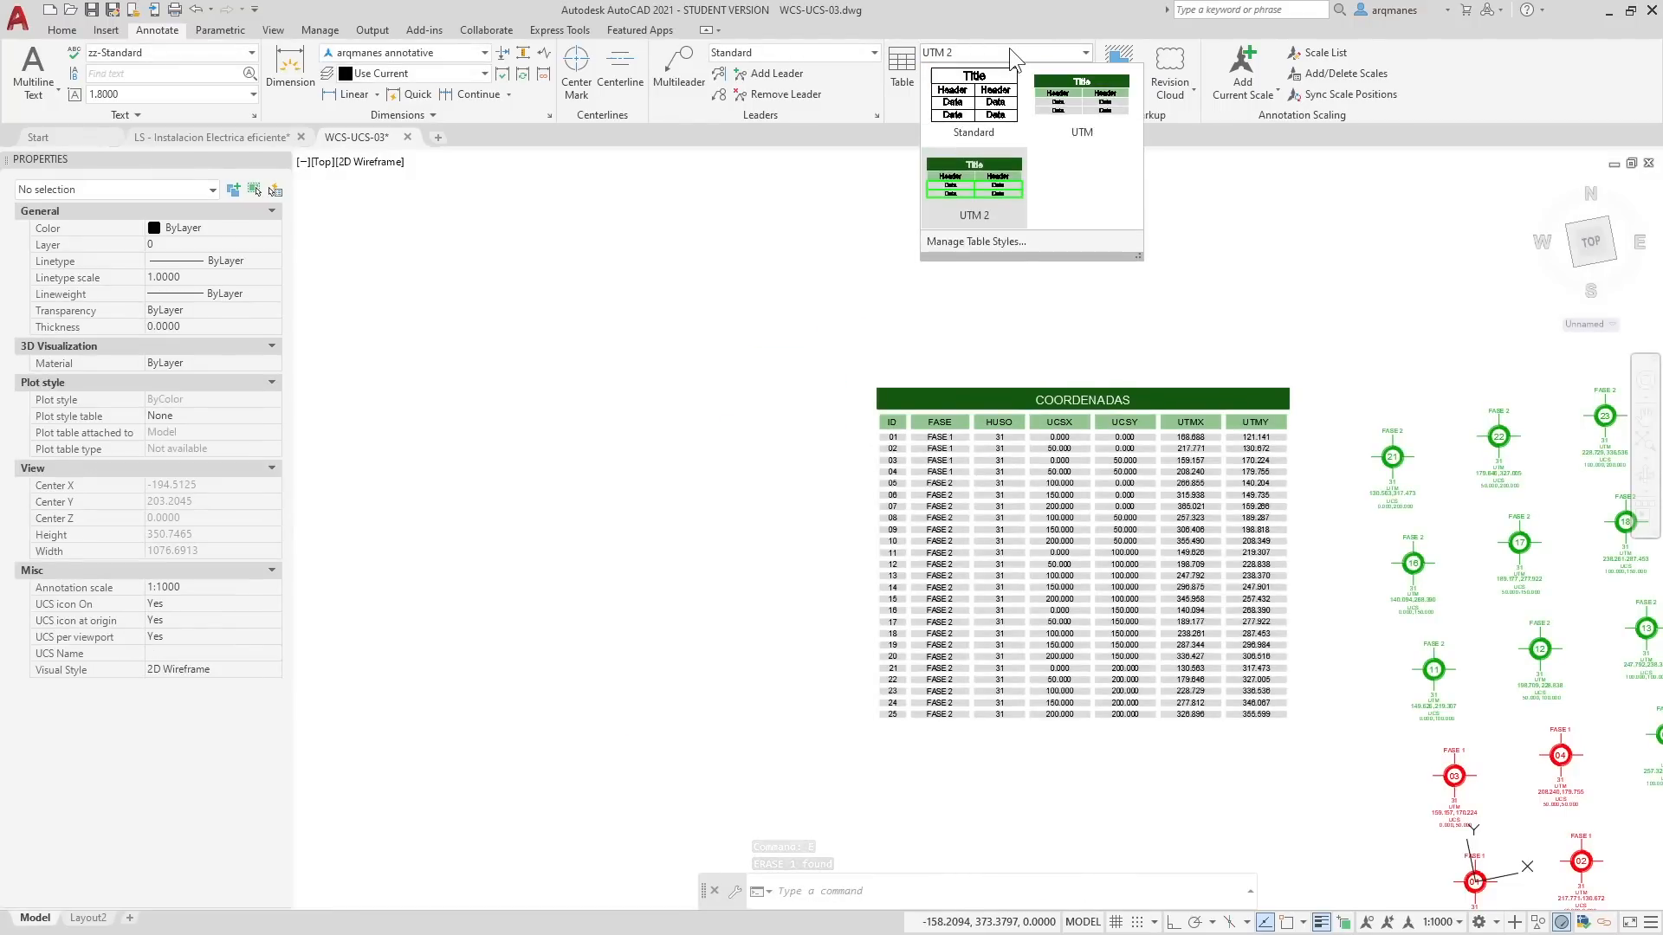
click(1083, 97)
Step: Start a new data extraction that uses the previous extraction utm.dxe as its template
middle_drag(1022, 478, 883, 424)
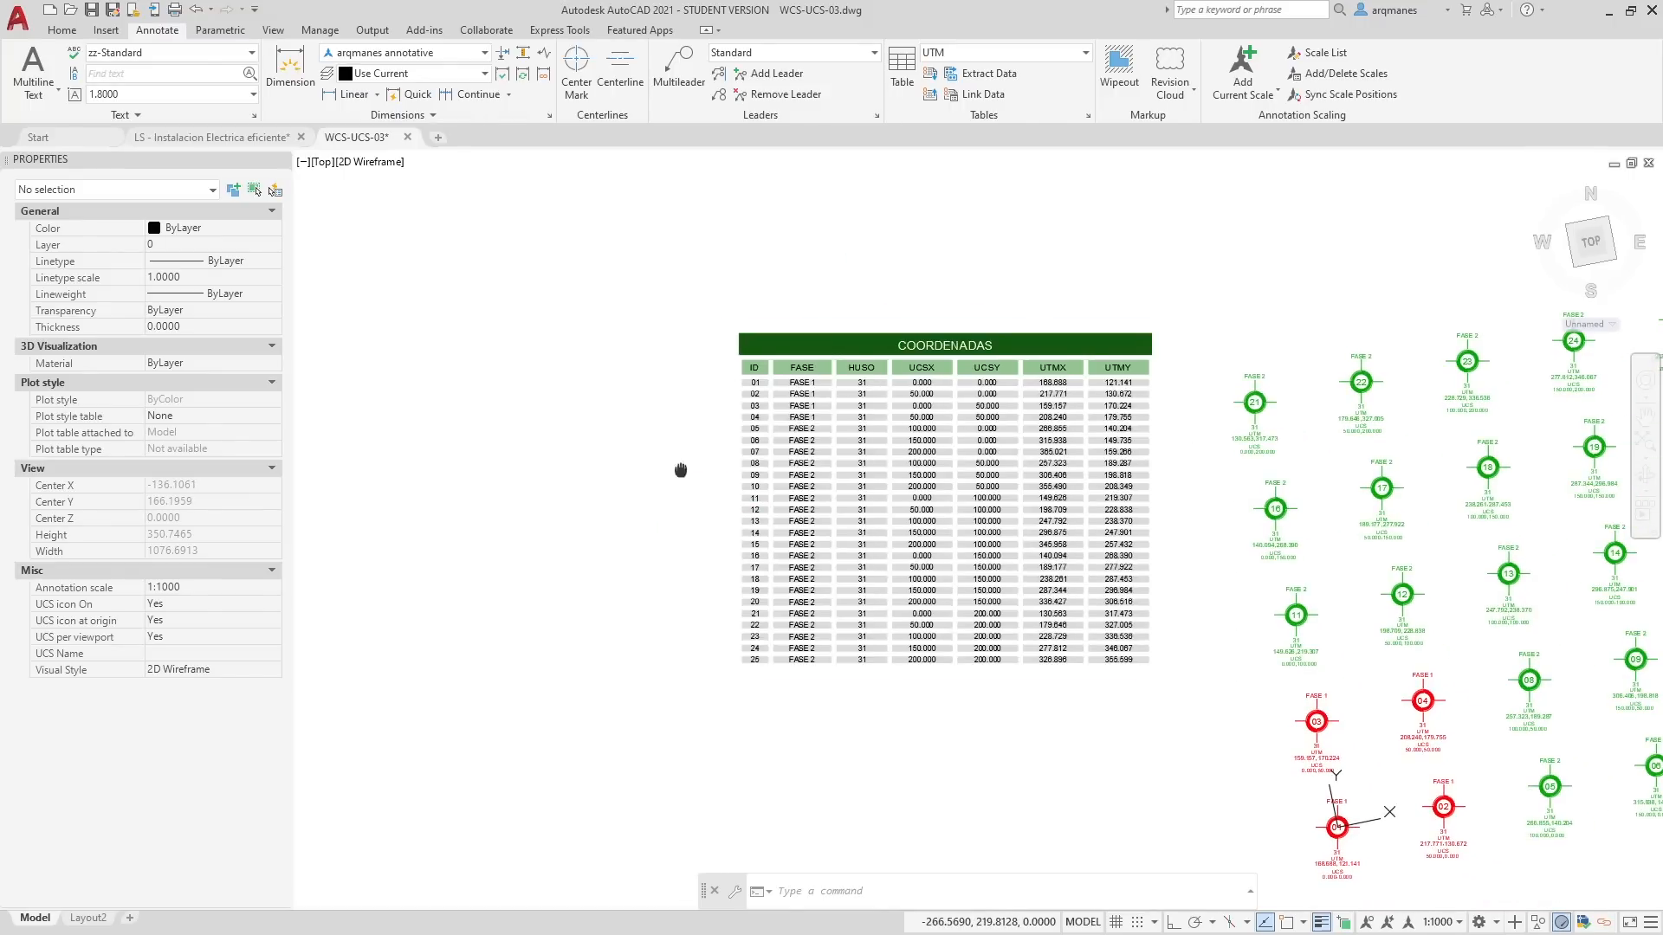
middle_drag(676, 472, 842, 421)
click(979, 74)
click(414, 309)
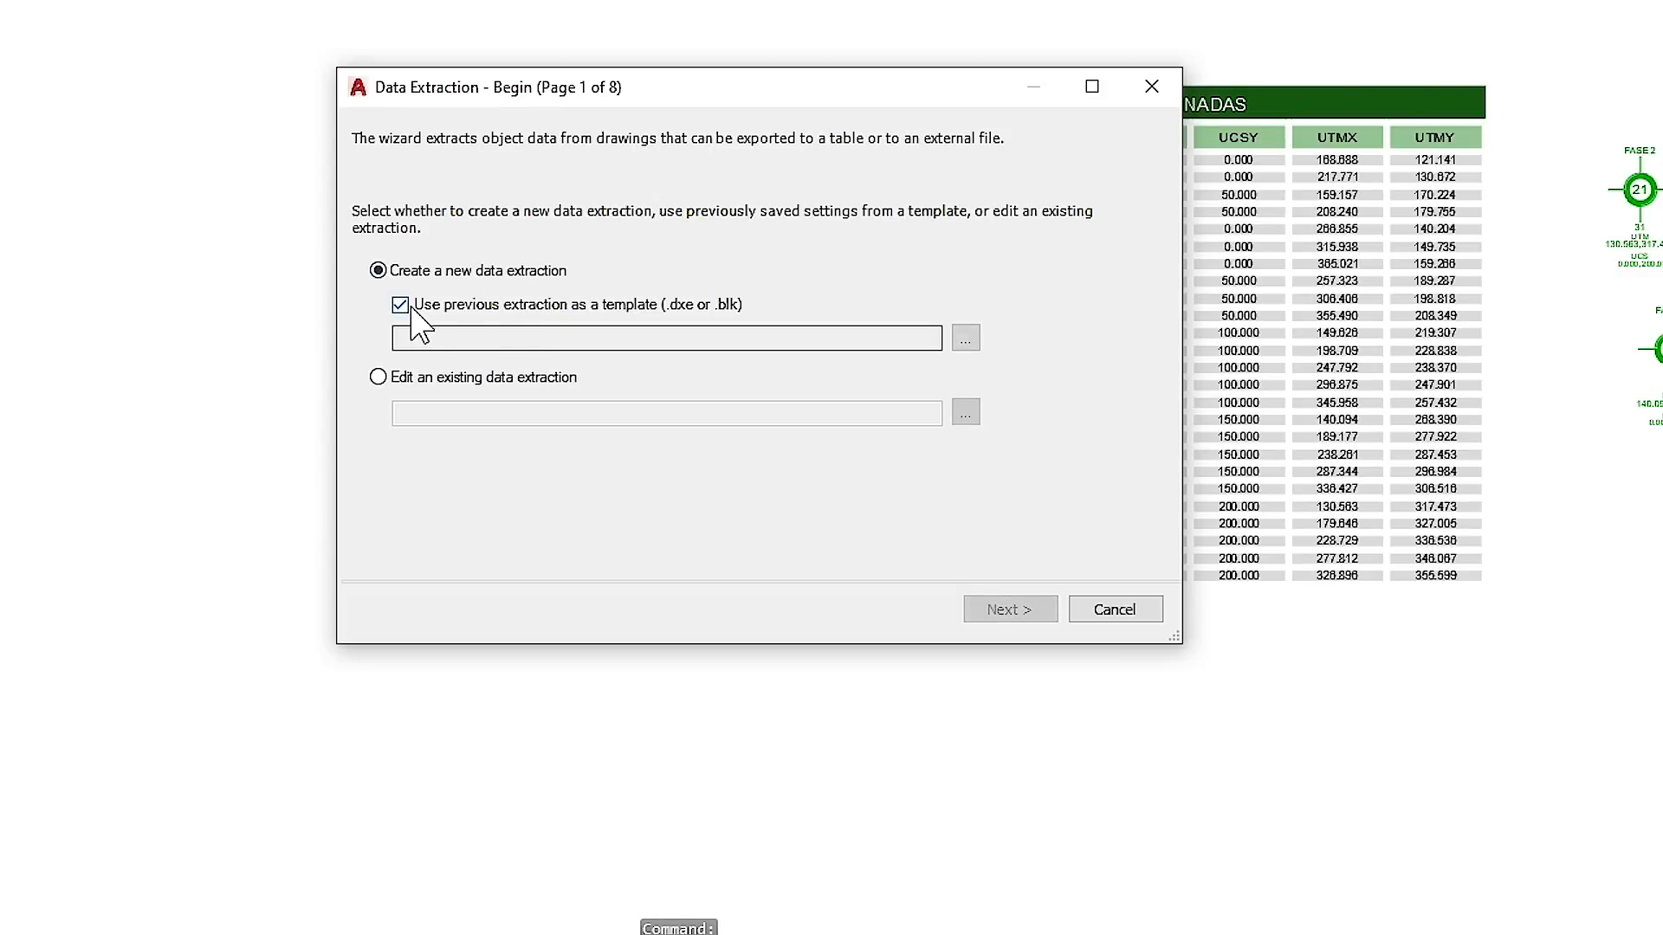
click(965, 339)
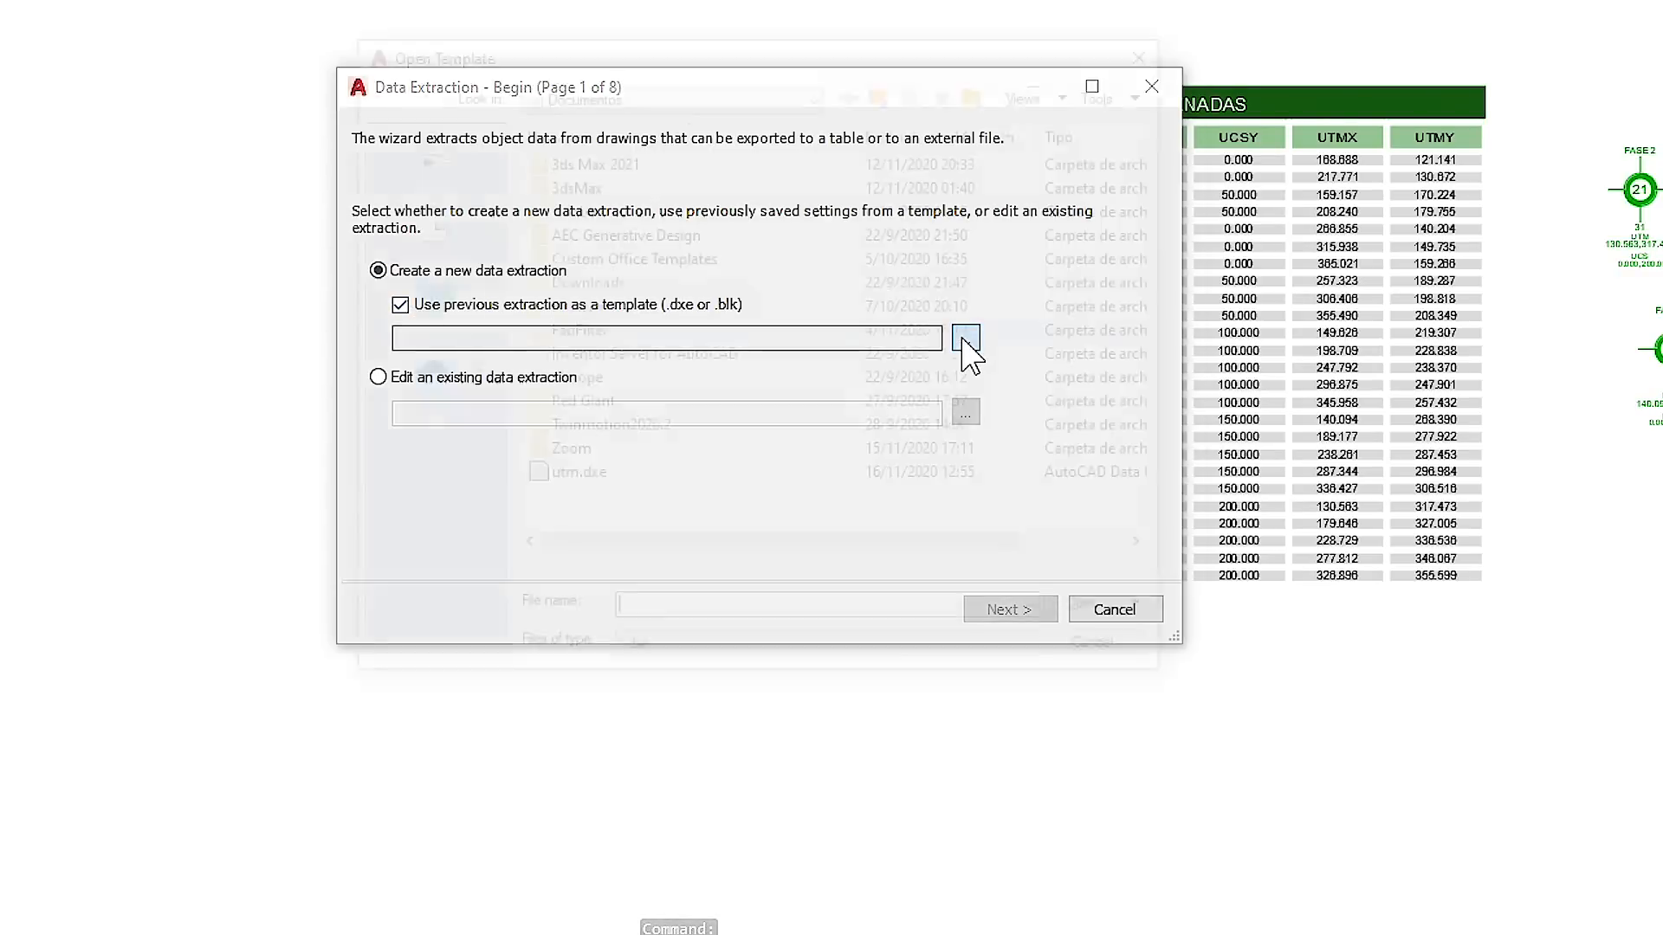
click(597, 479)
click(1099, 617)
Step: Save the new data extraction file and keep the WCS-UCS2 block with its attribute properties as the data to extract
click(1005, 611)
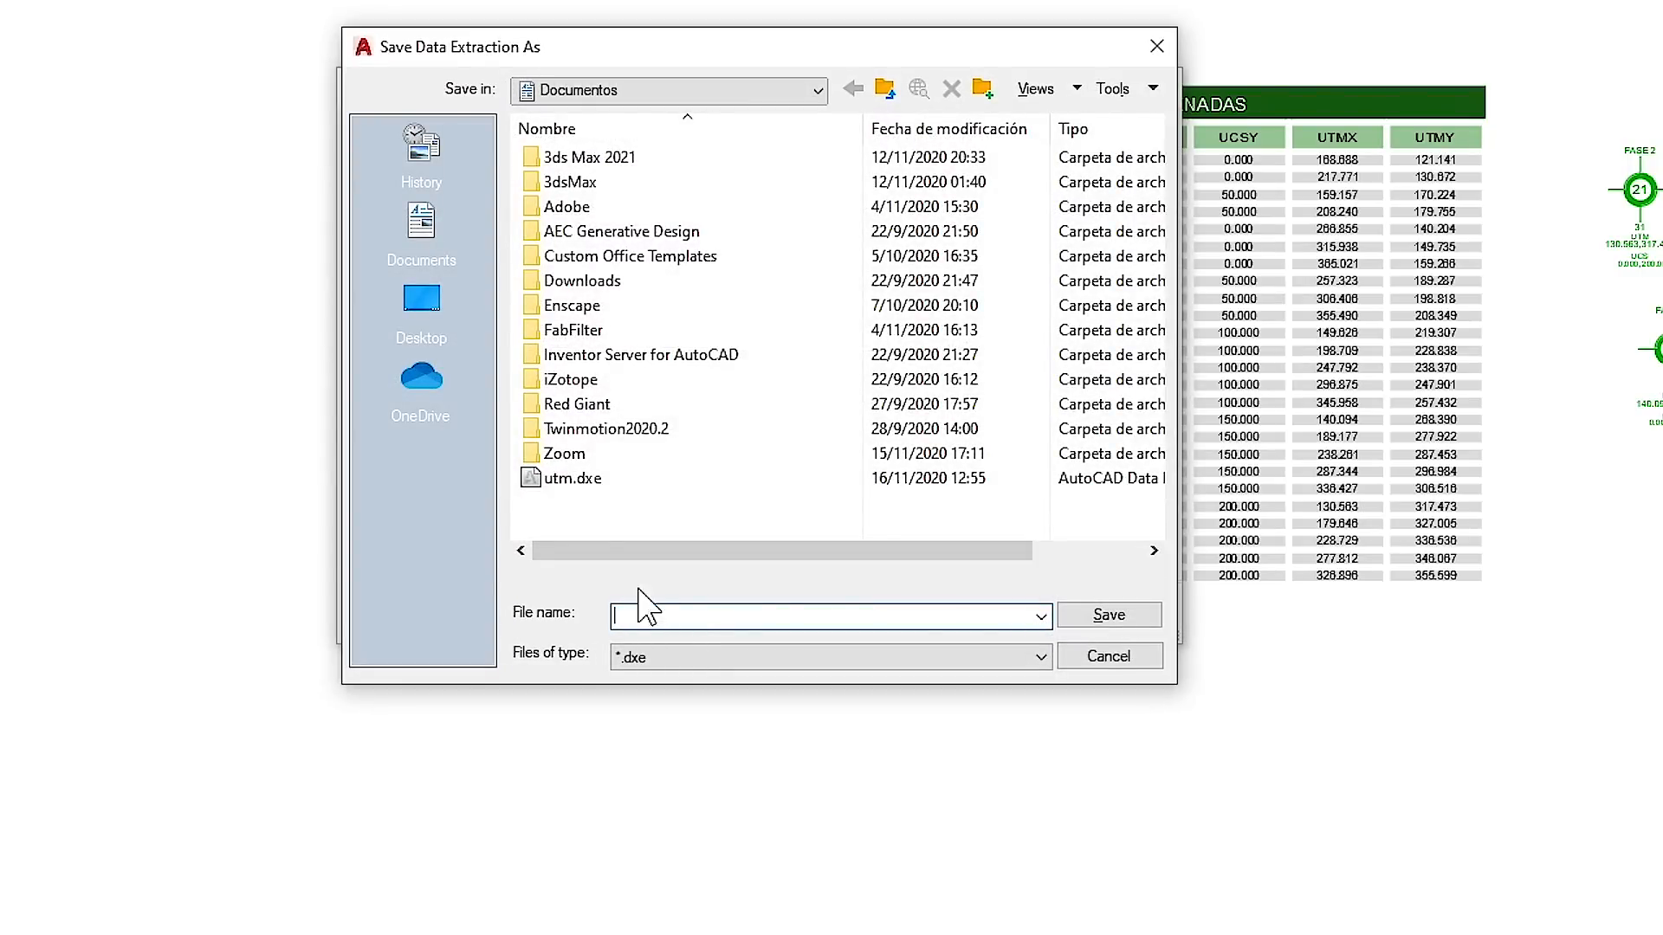
click(597, 479)
double_click(639, 614)
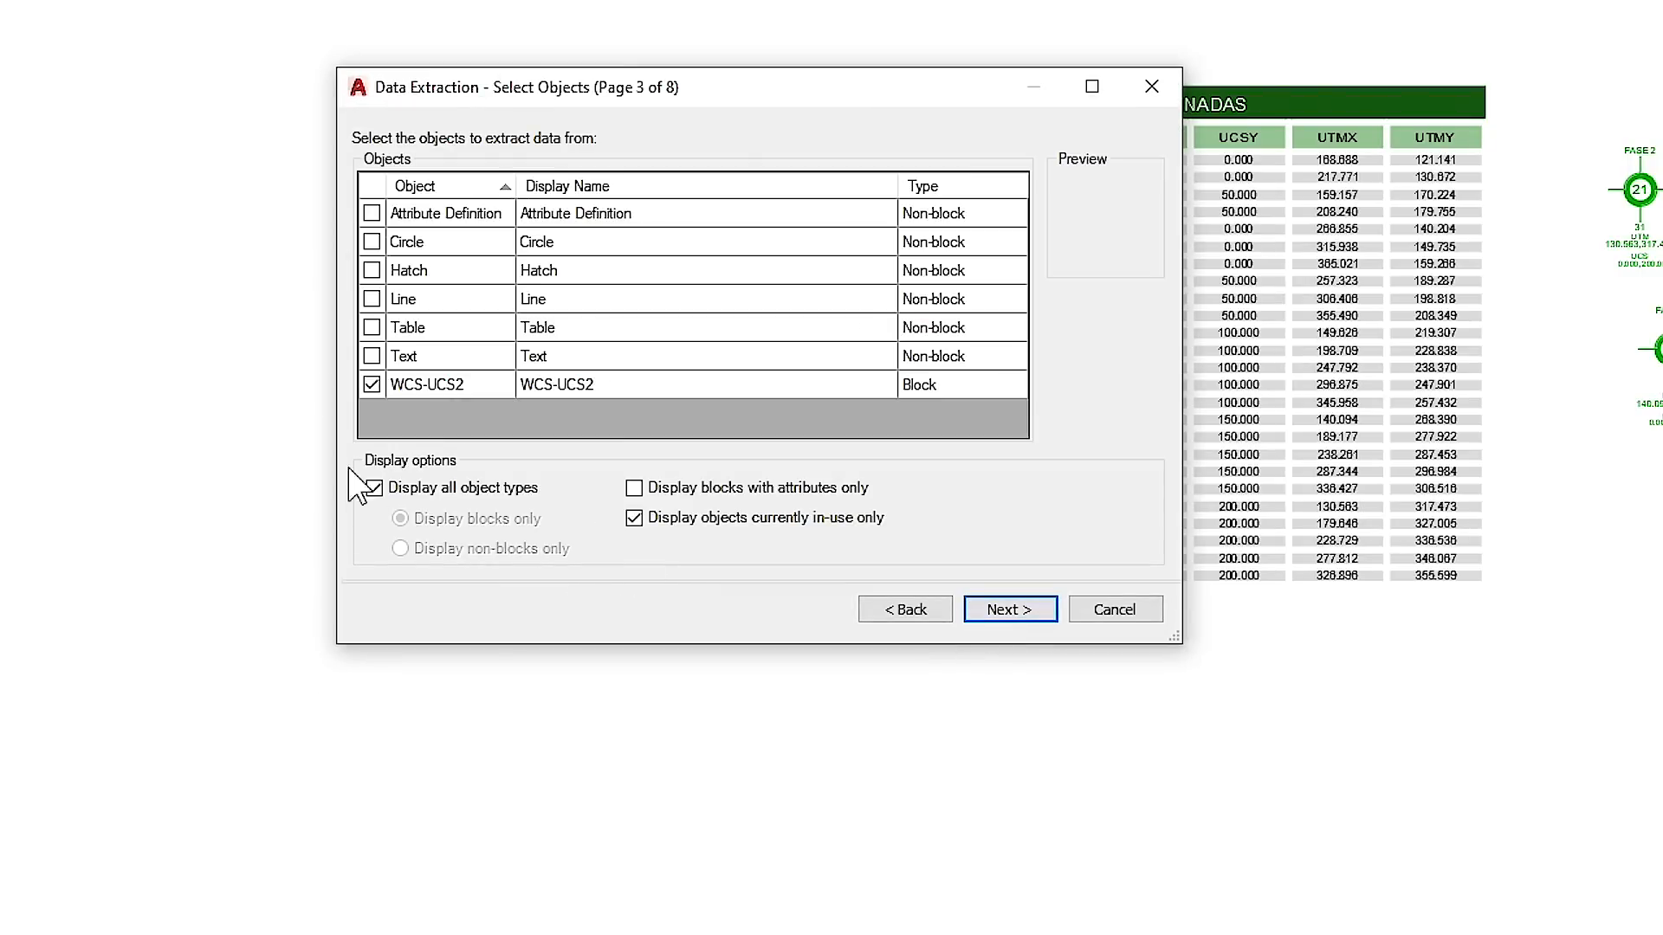
click(1007, 610)
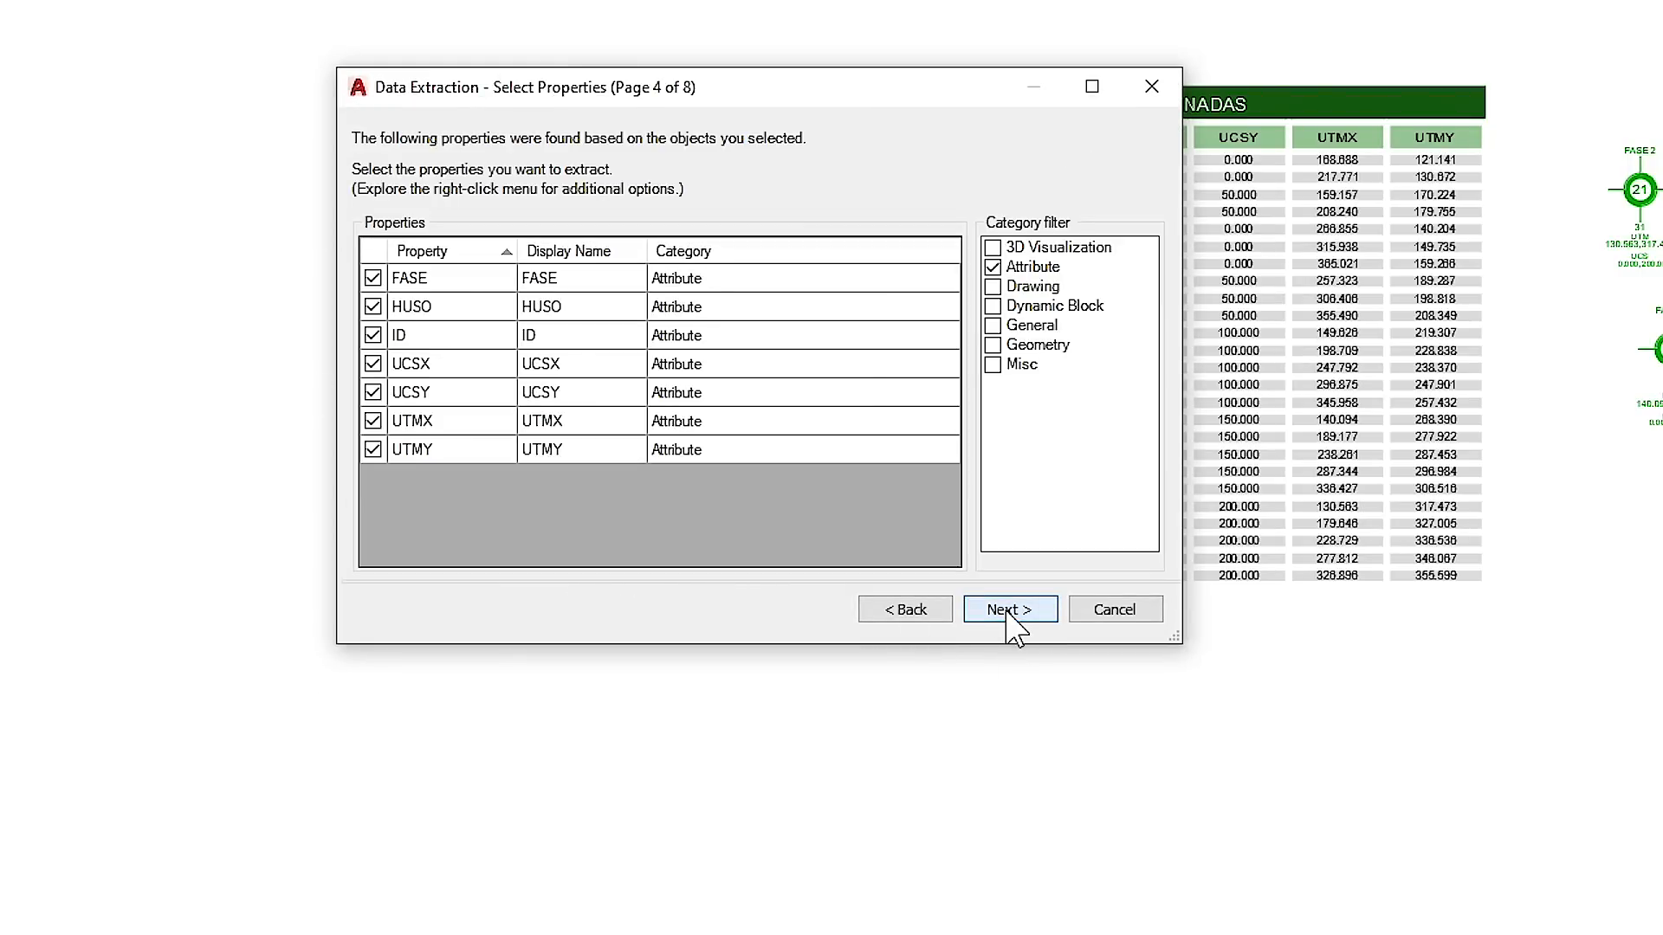
click(996, 613)
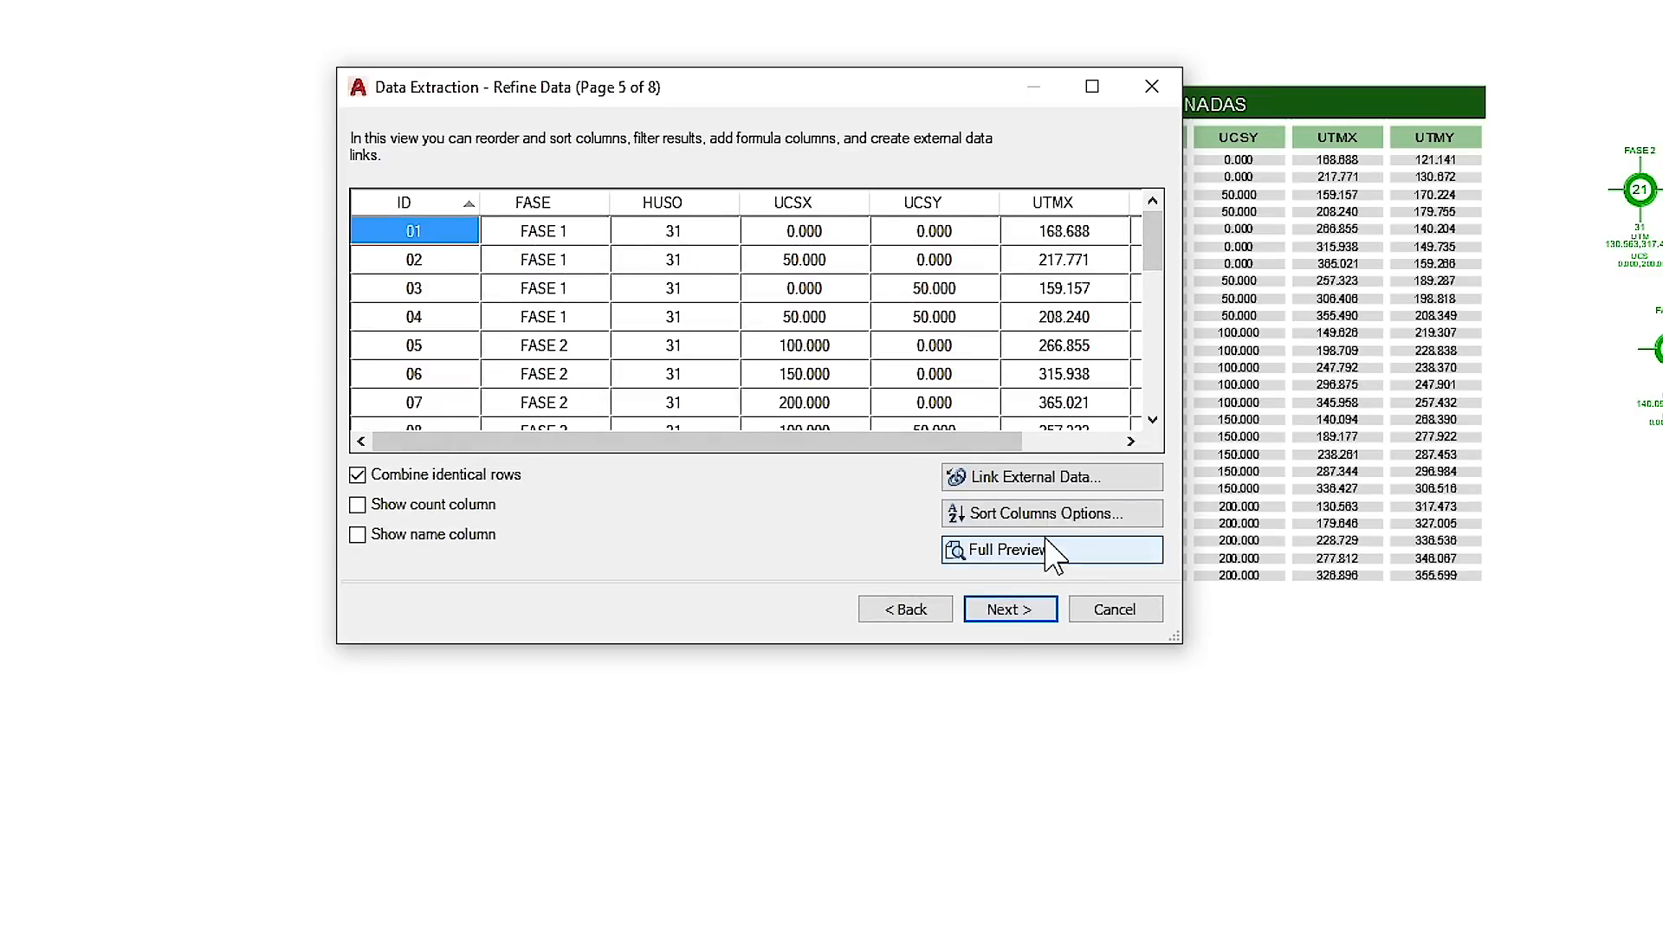
Step: Finish the extraction by inserting a table with the UTM table style into the drawing beside the existing COORDENADAS table
click(1007, 611)
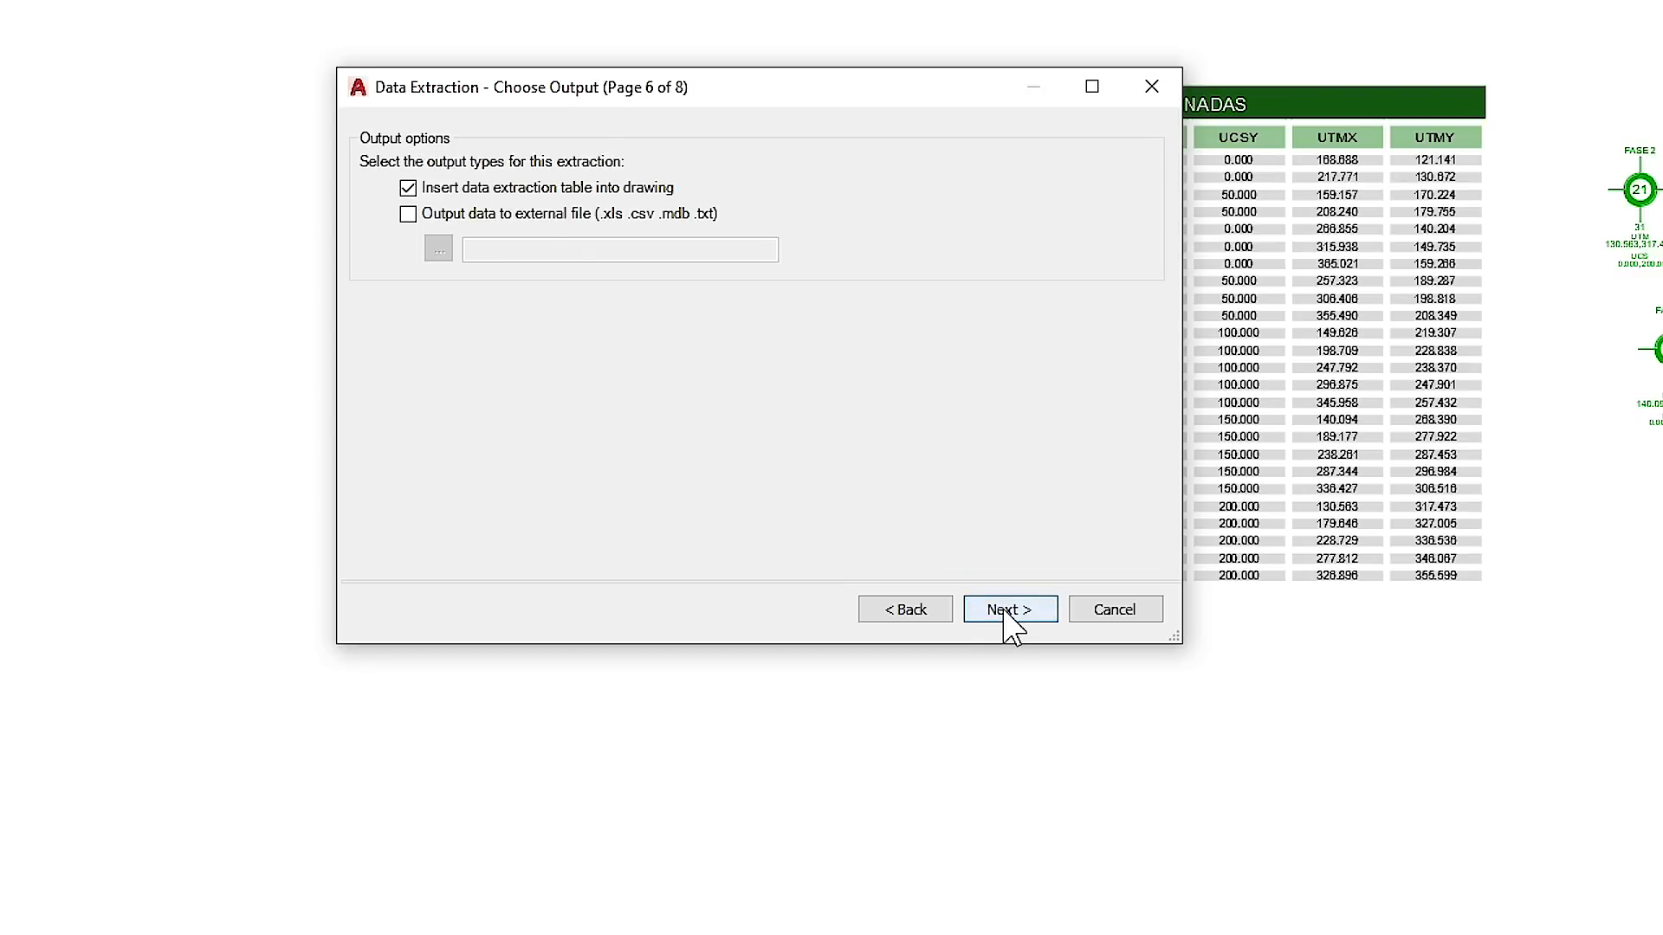
click(989, 611)
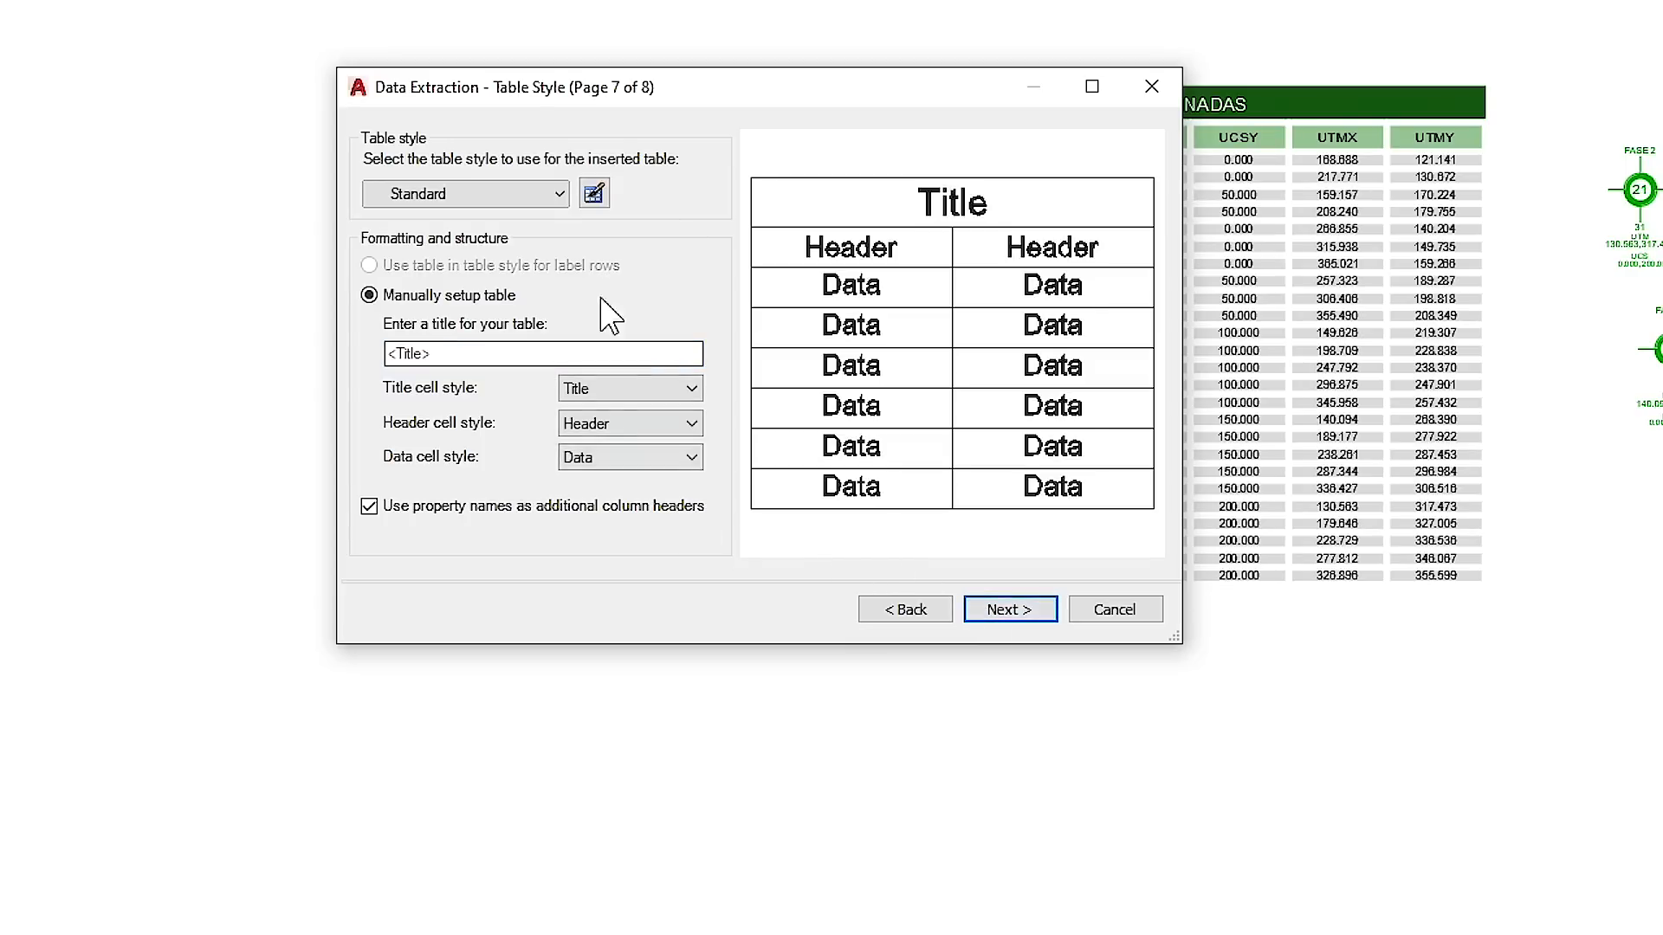
click(533, 194)
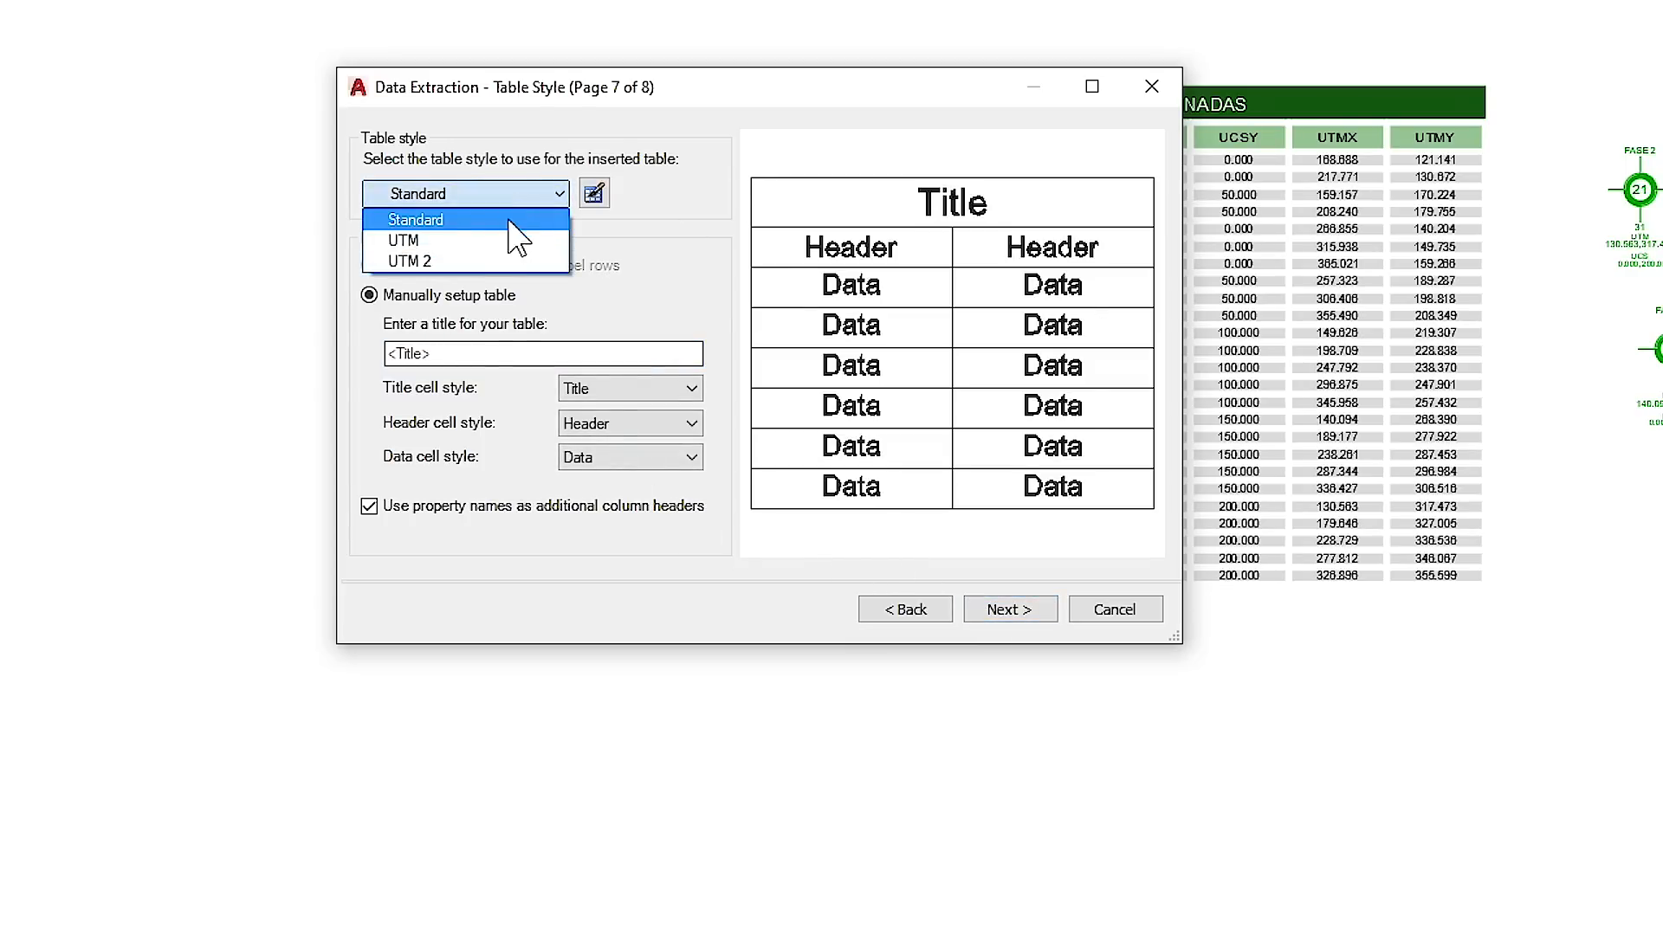
click(485, 244)
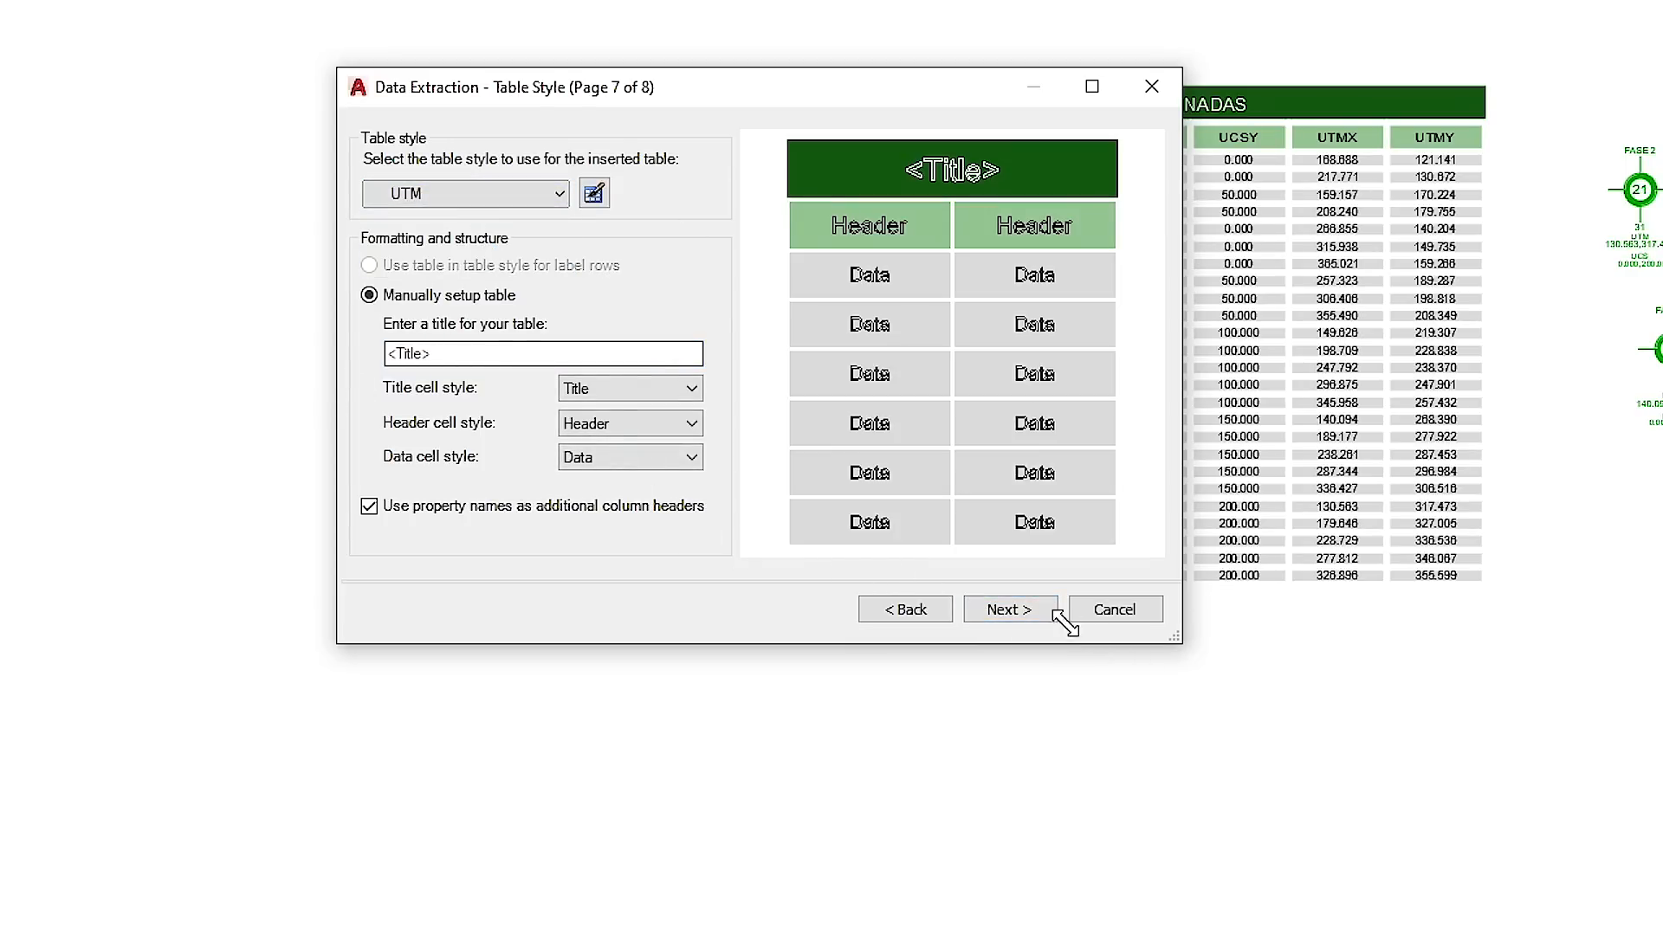
click(1009, 610)
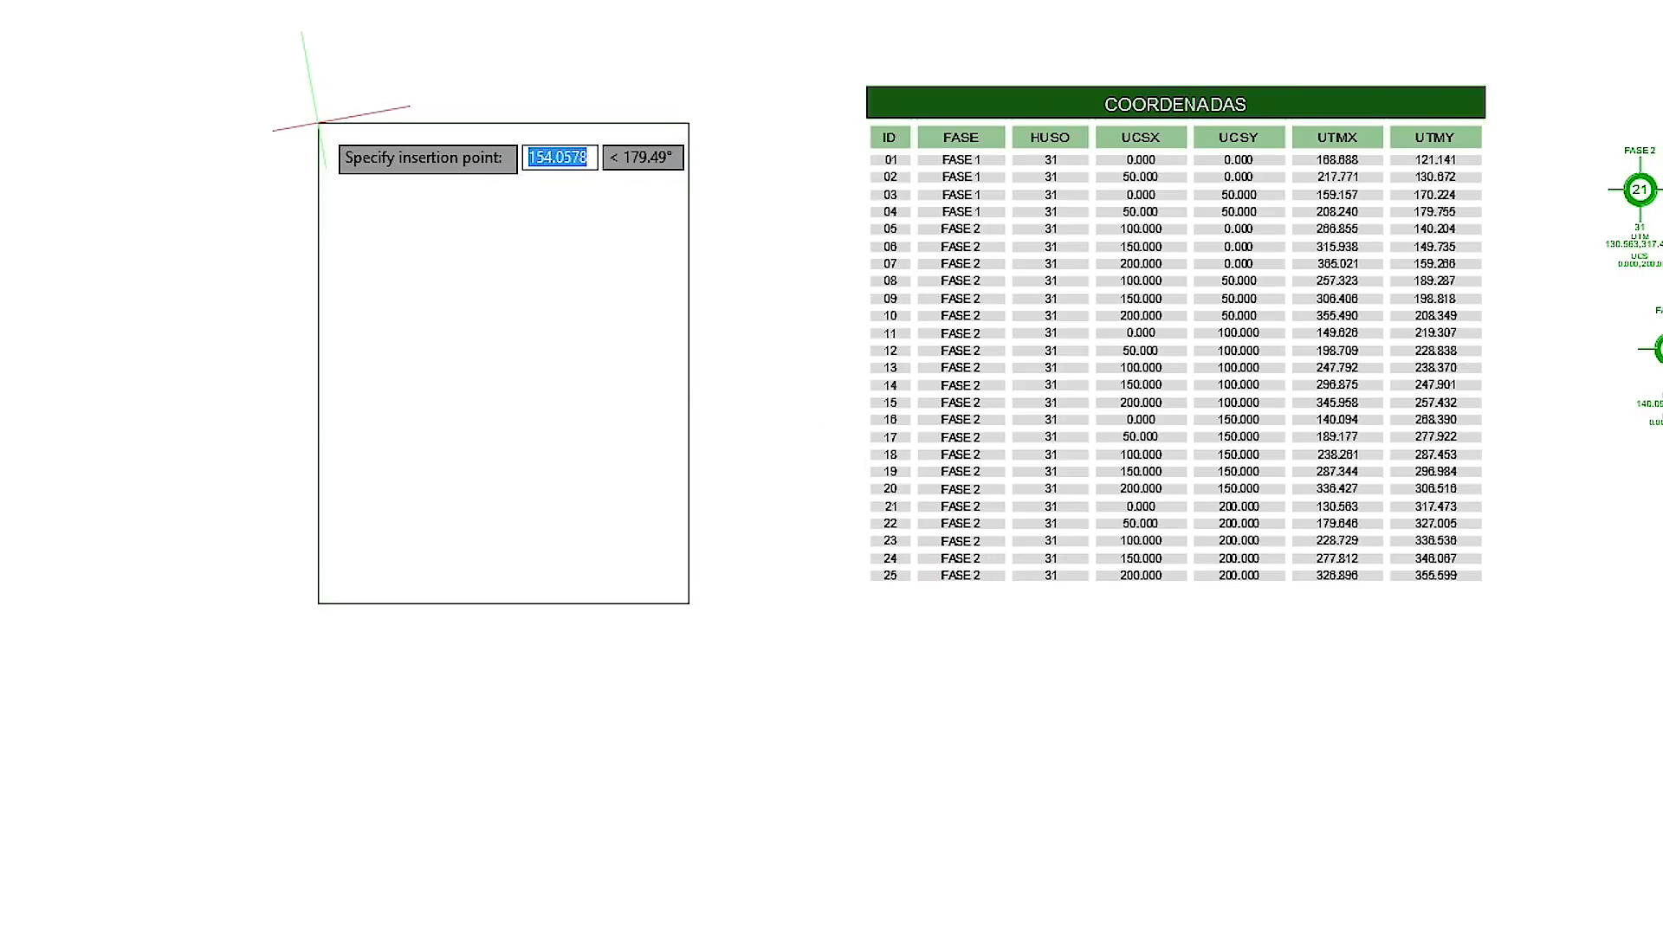
click(390, 81)
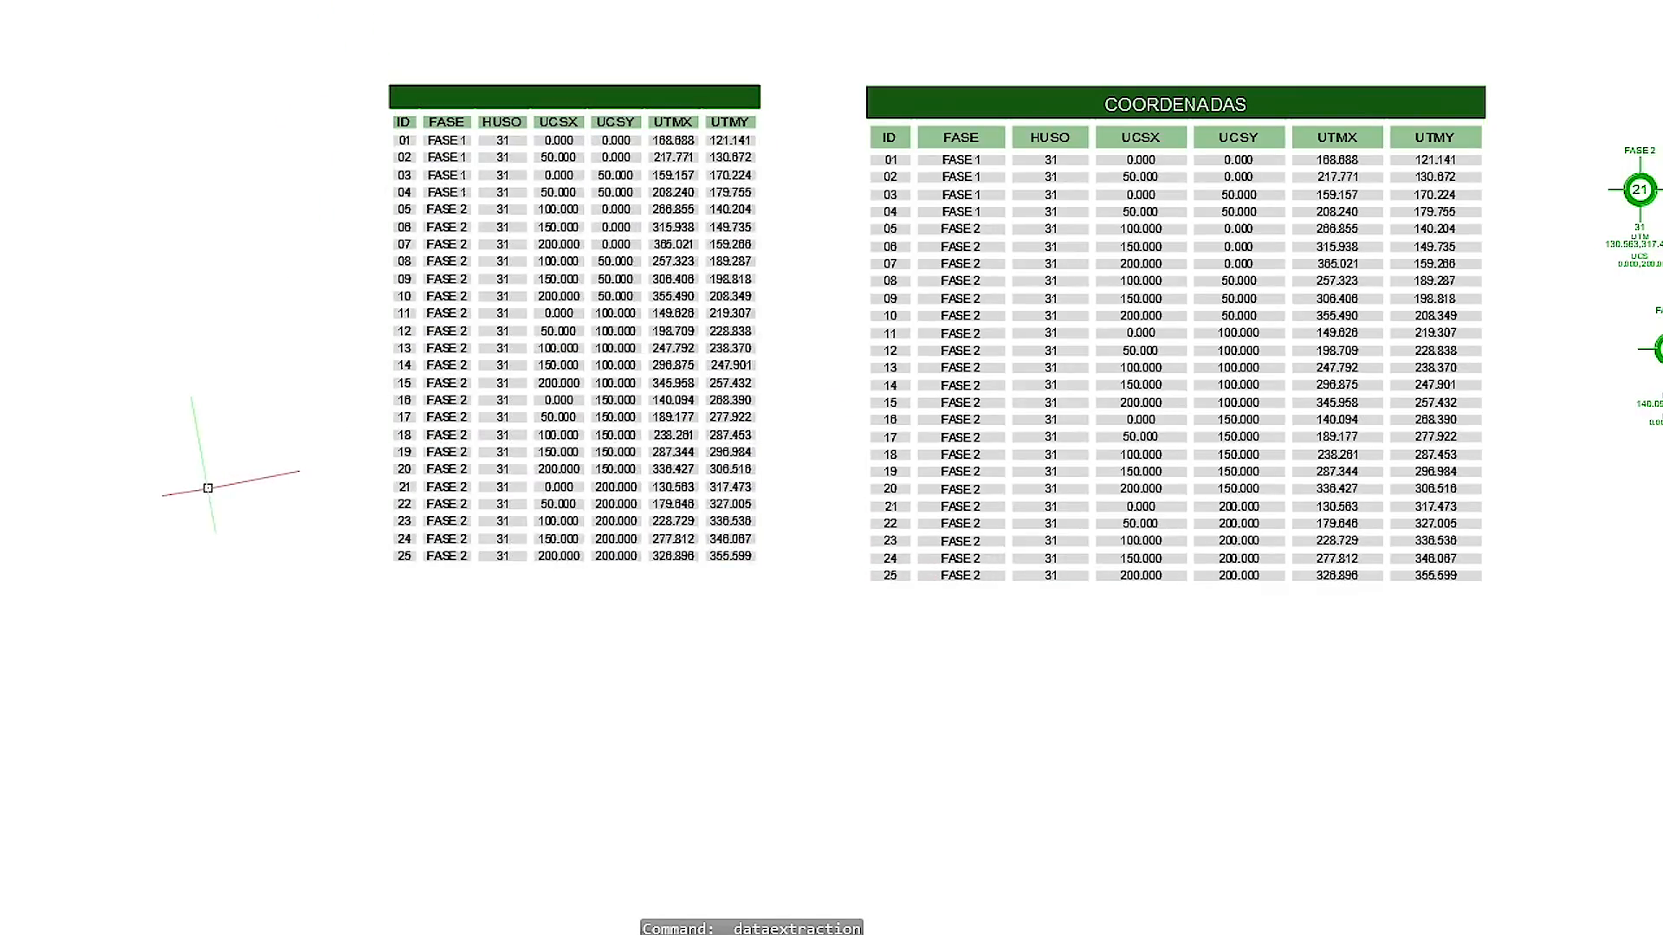
Step: Enter COORDENADAS as the title of the newly inserted coordinate table
scroll(383, 56, up, 2)
click(437, 126)
key(Escape)
scroll(479, 217, up, 4)
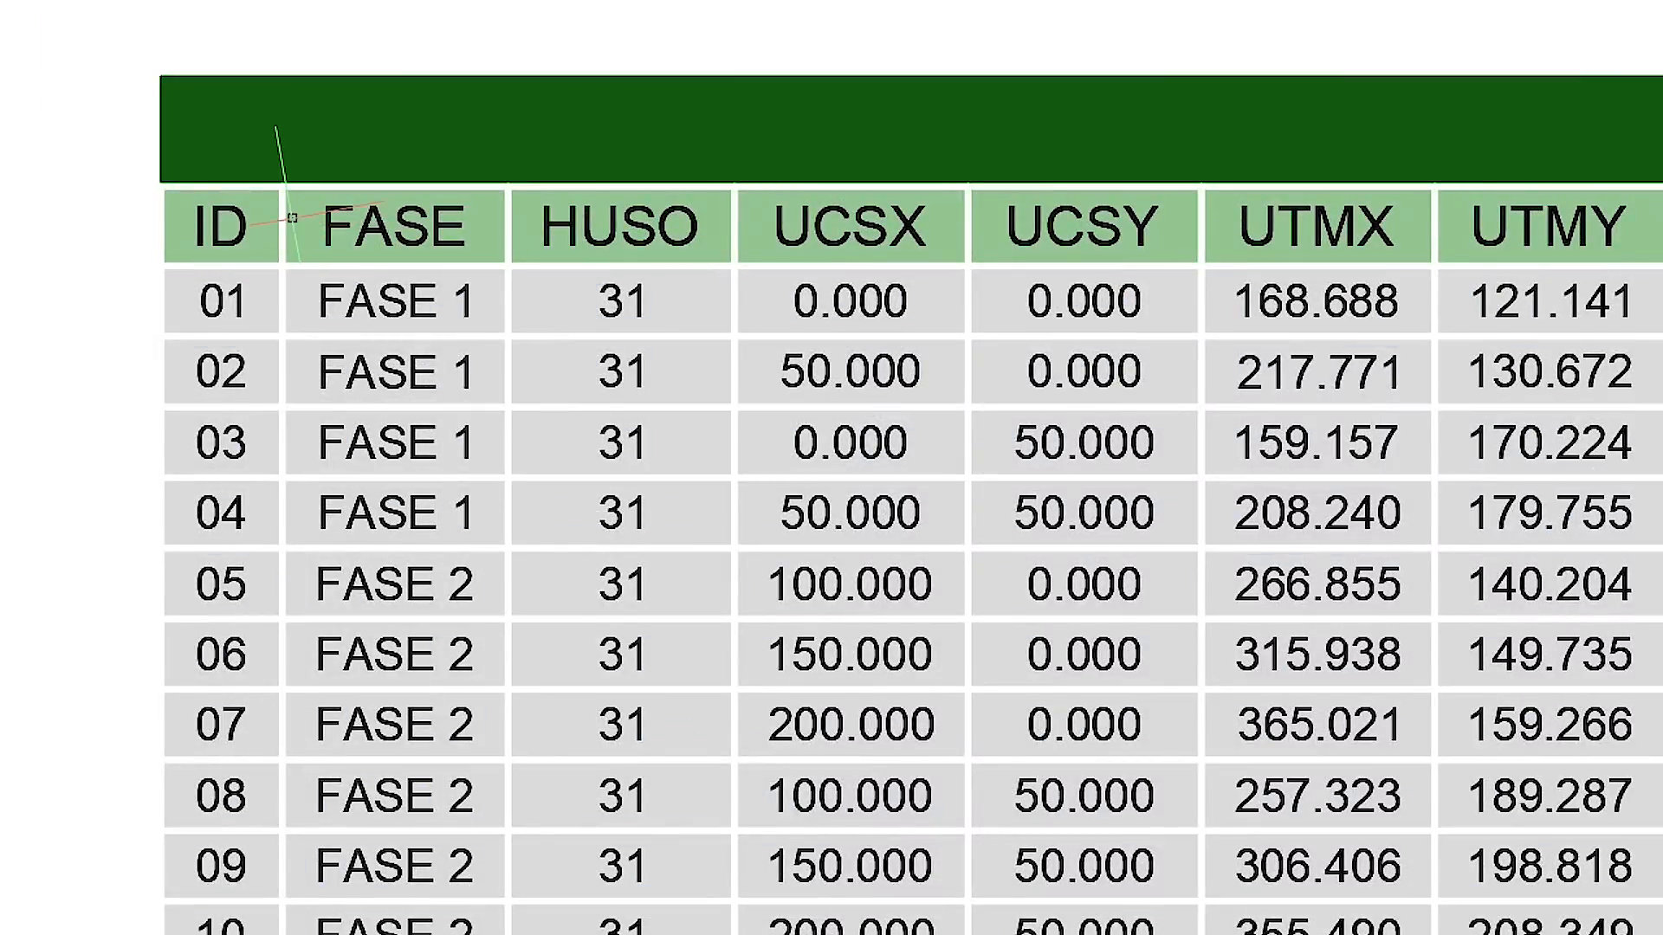
scroll(284, 221, down, 6)
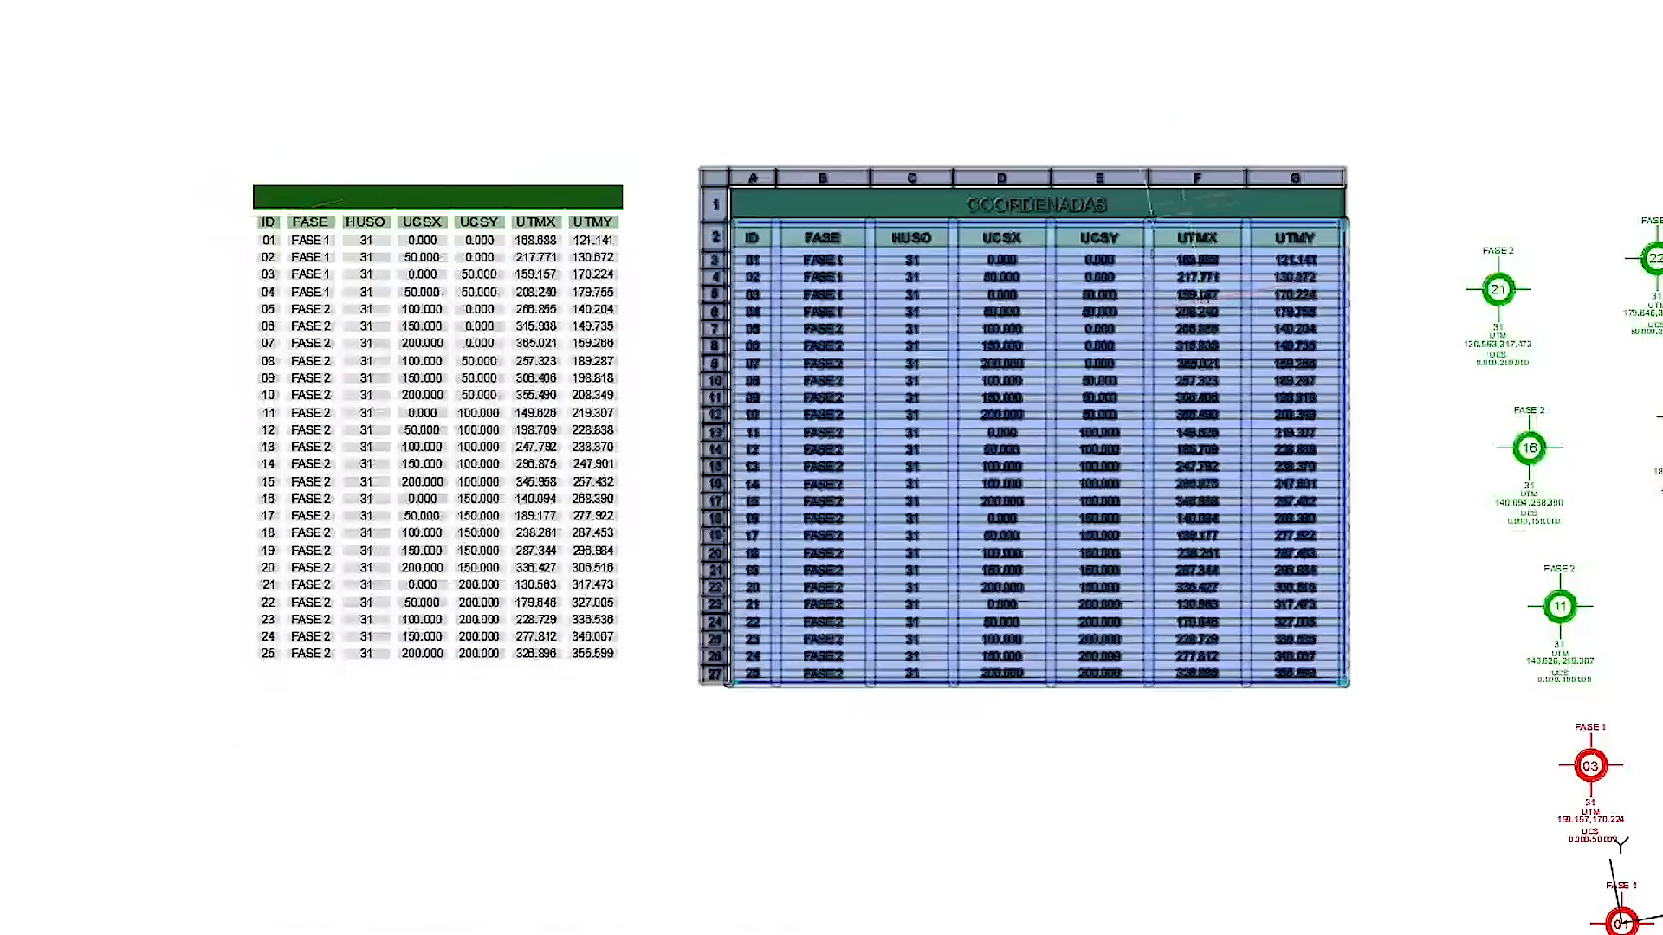
scroll(266, 217, up, 2)
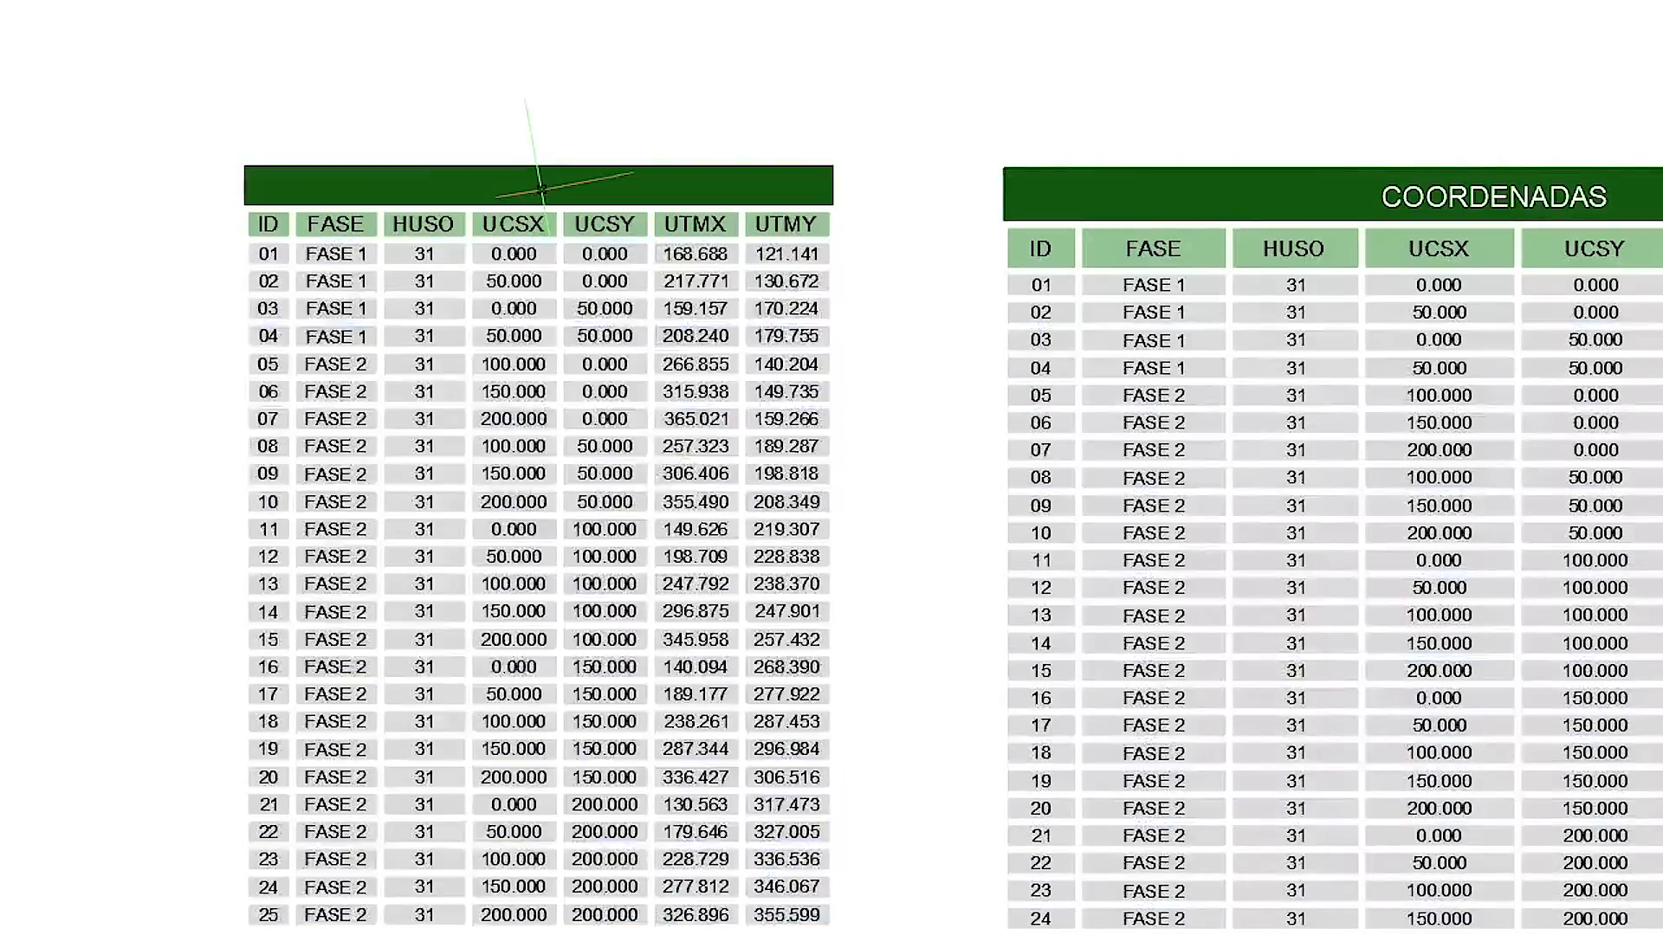
click(540, 188)
double_click(541, 188)
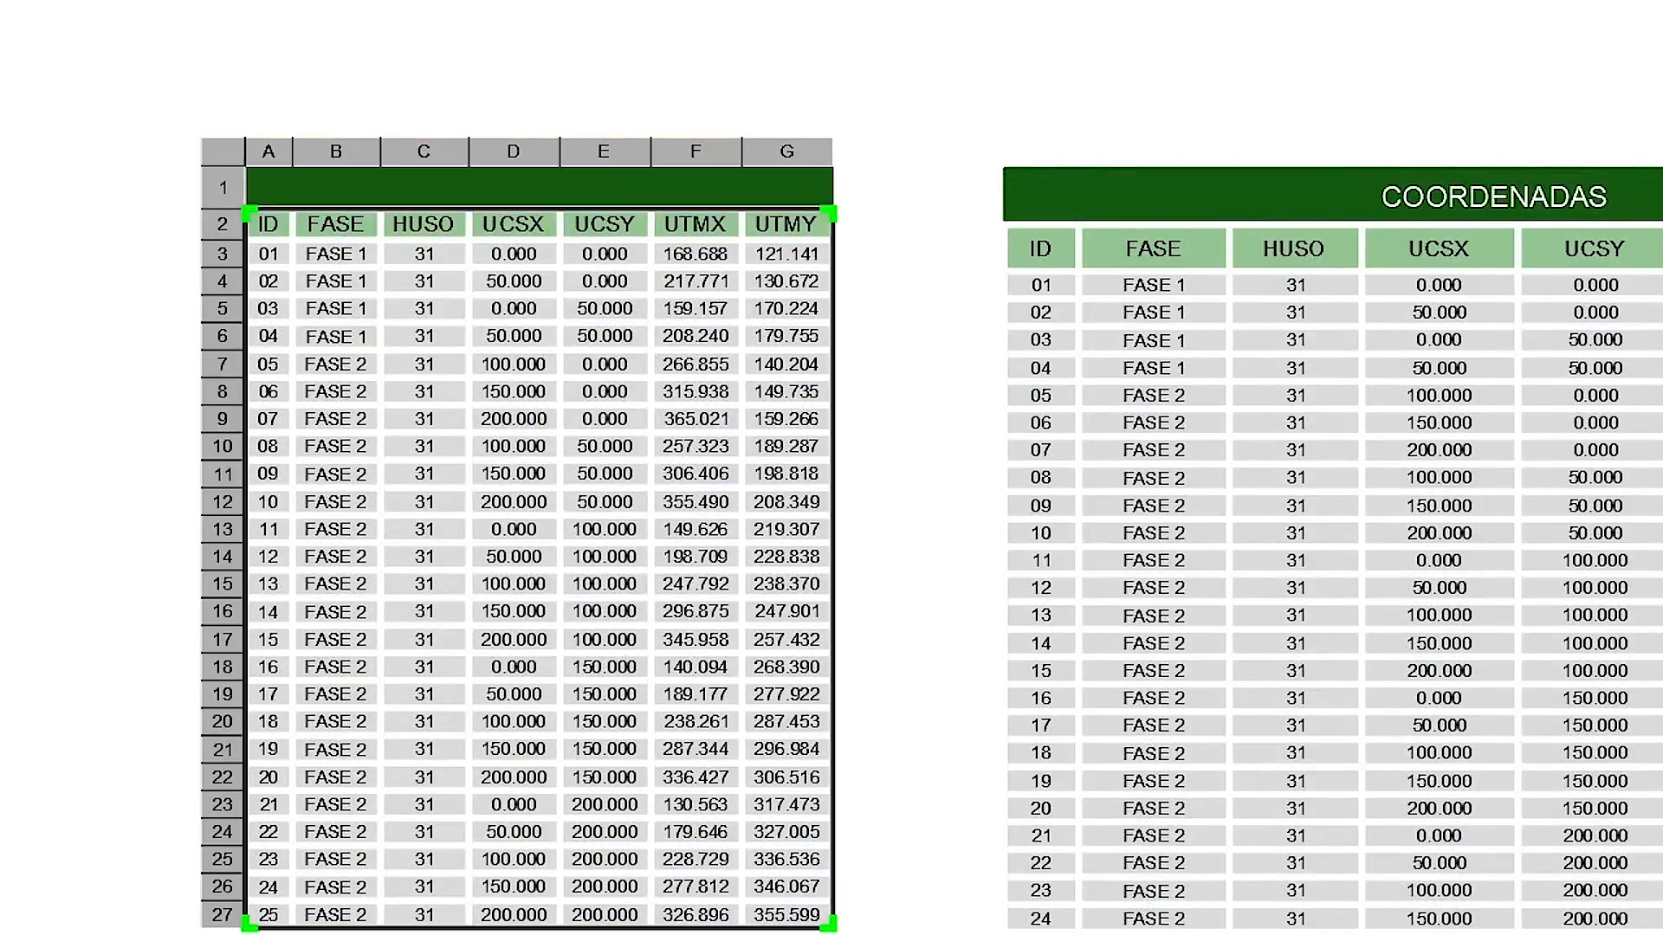
text(COORDENADAS)
click(72, 344)
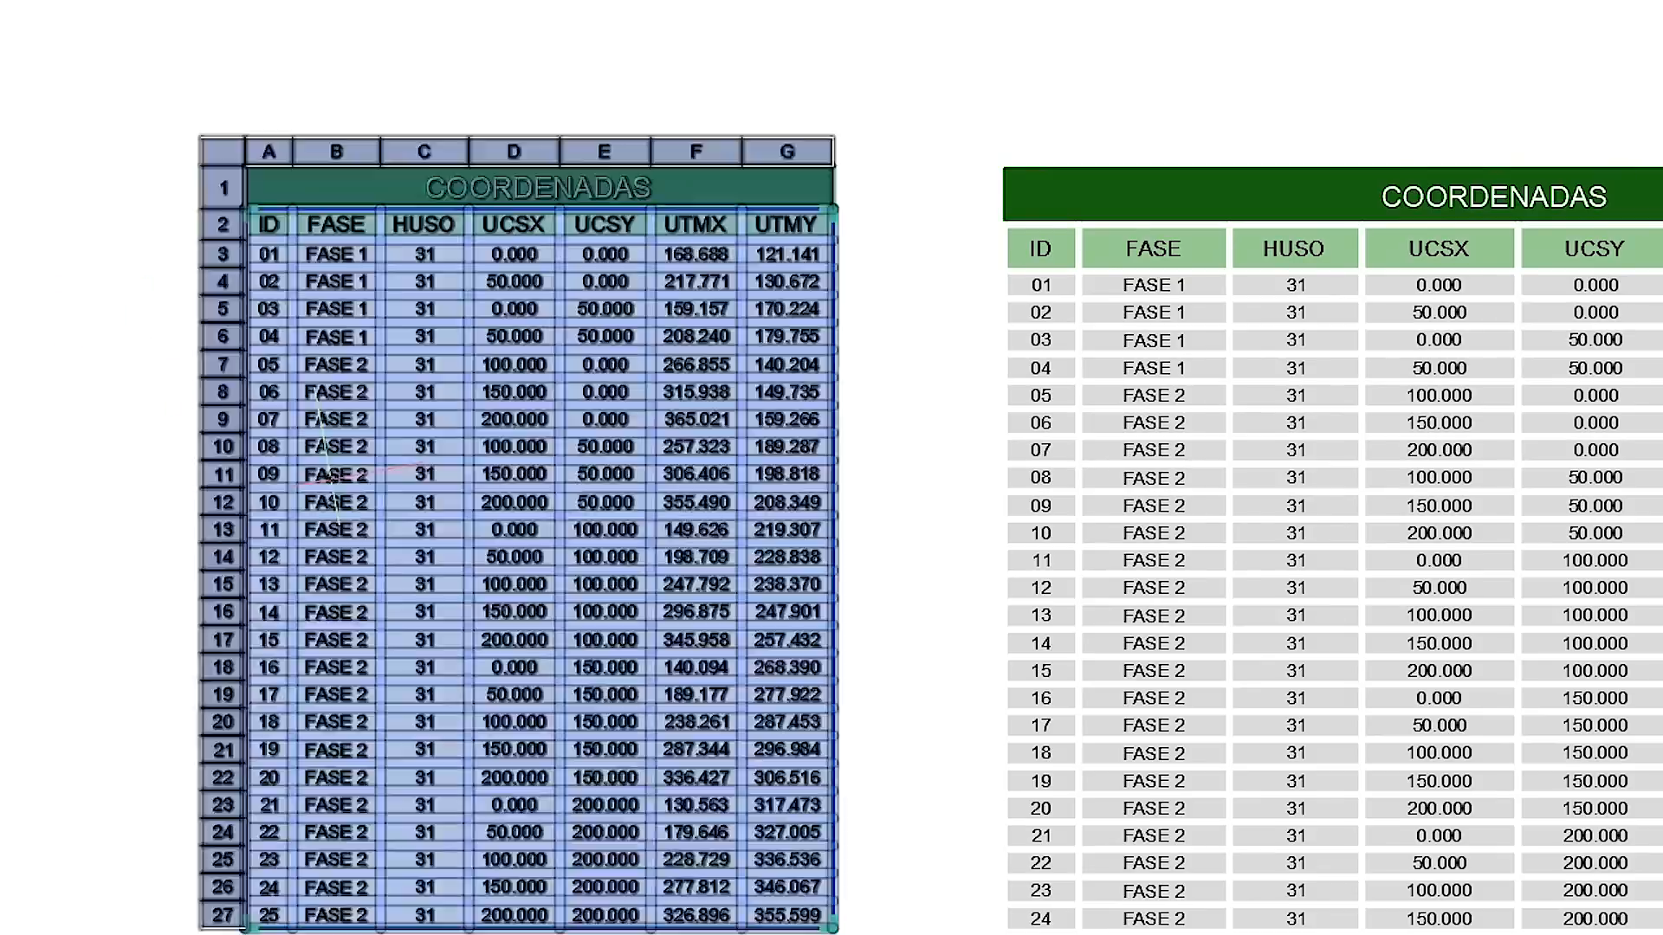
Step: Measure the height of the new coordinate table along its left edge
scroll(346, 275, down, 4)
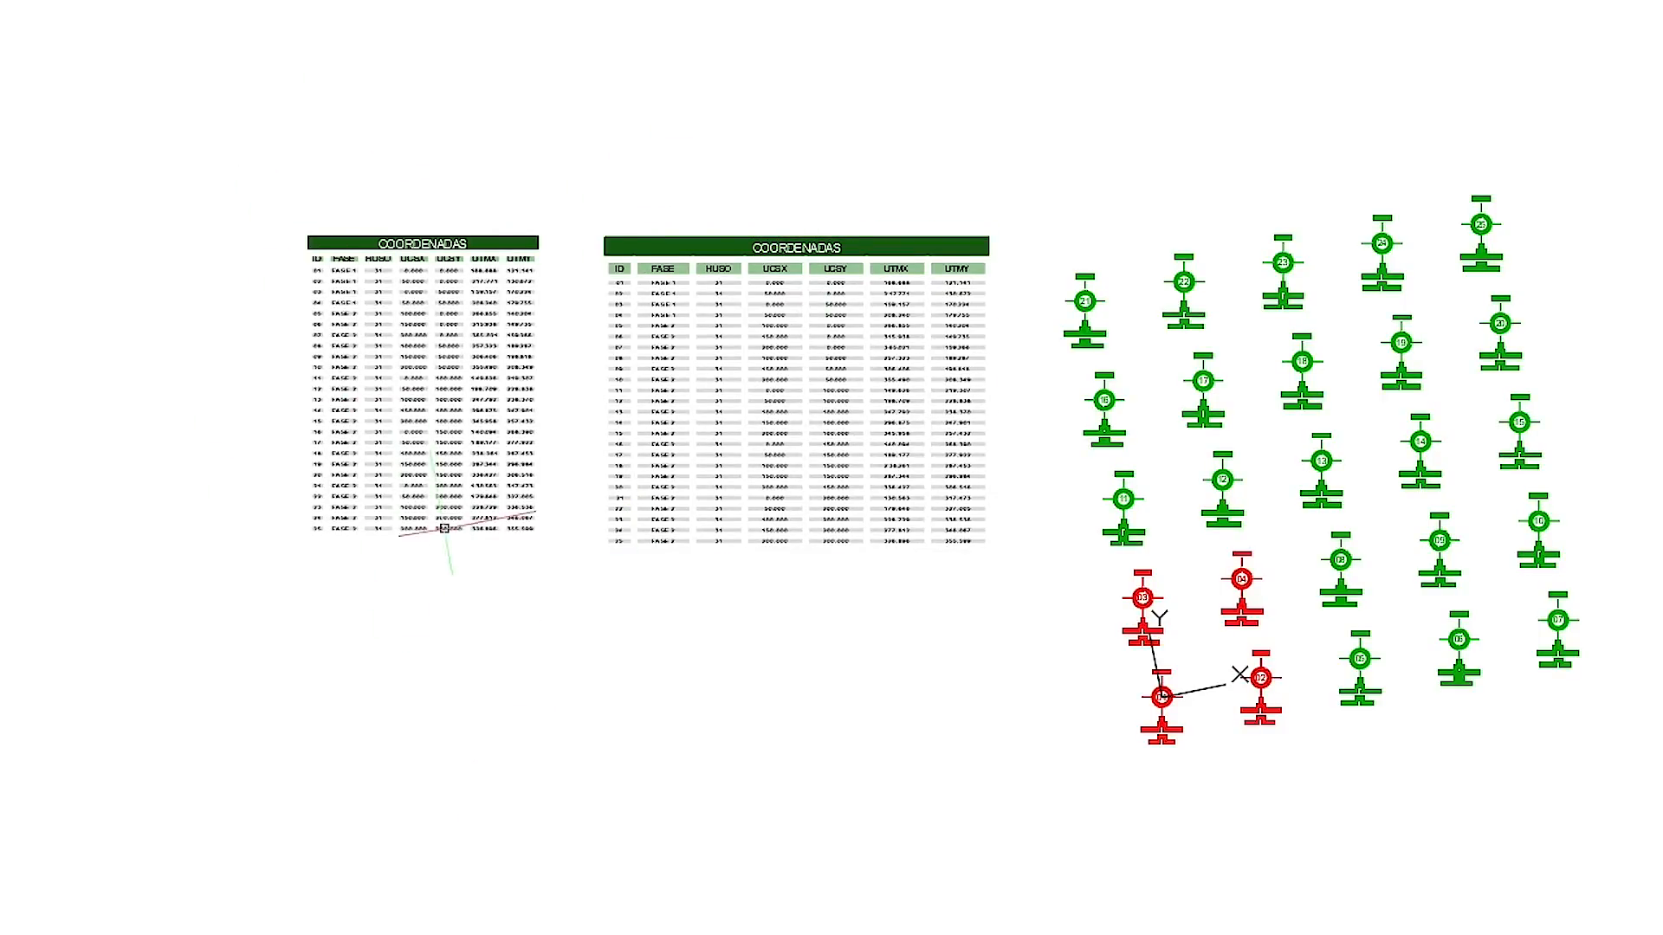
scroll(434, 383, up, 4)
middle_drag(57, 575, 488, 632)
text(di)
key(space)
click(552, 834)
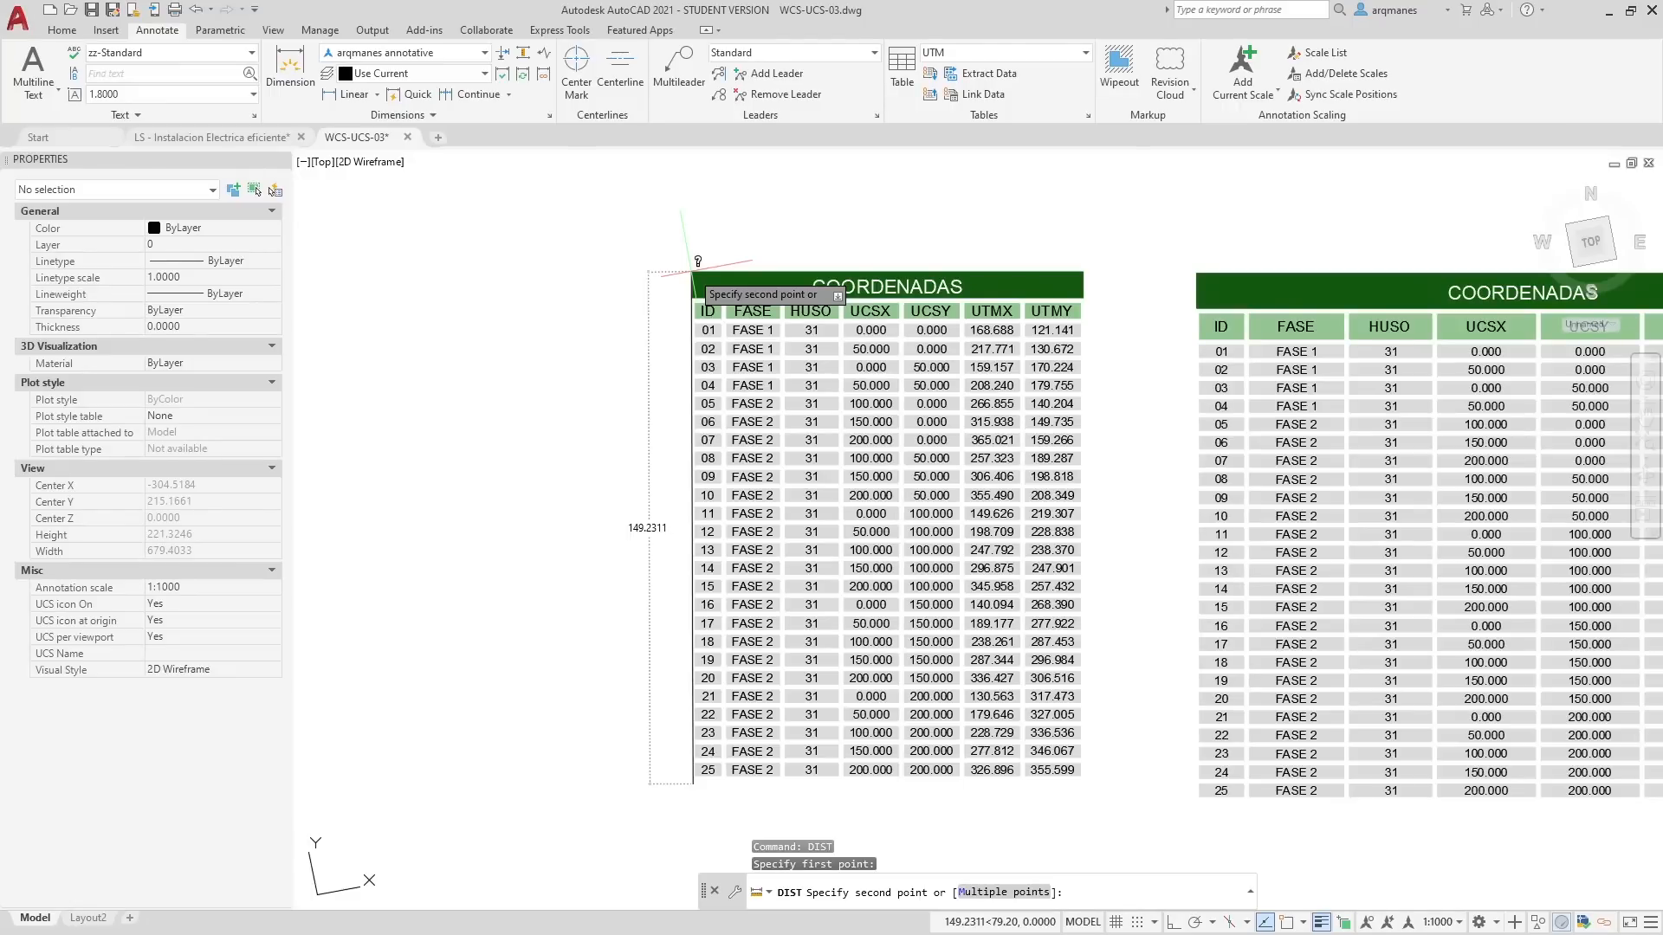
key(Escape)
key(Escape)
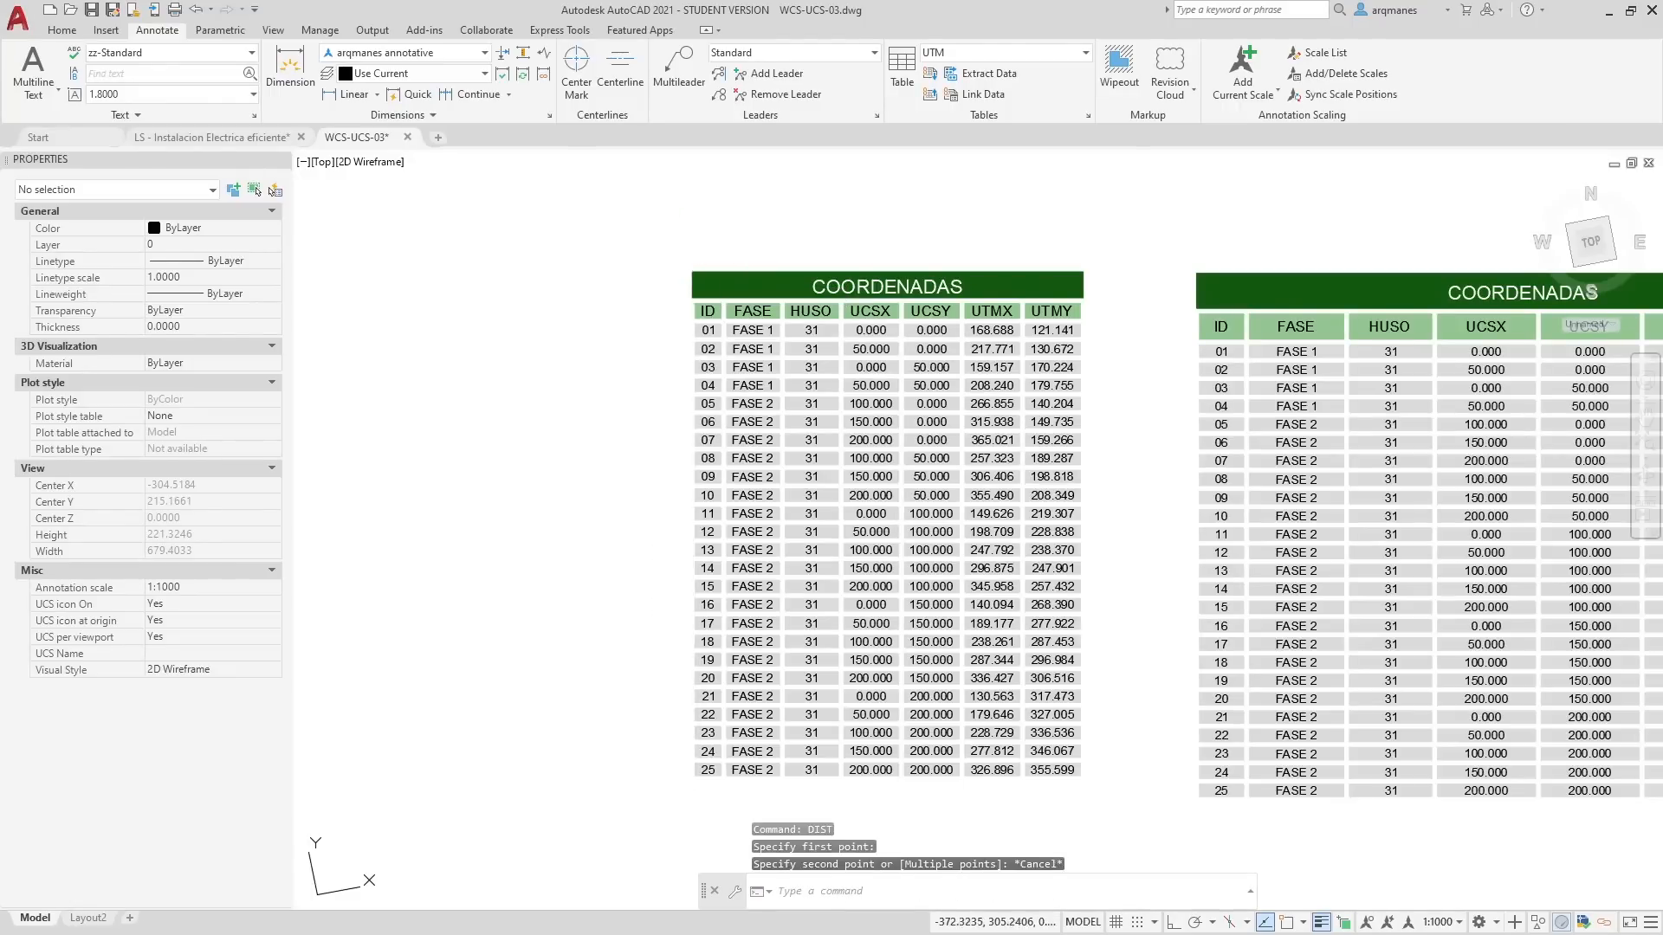
Step: Paste the copied electrical floor plan beside the lower rows of the new coordinate table and inspect it up close
key(ctrl+v)
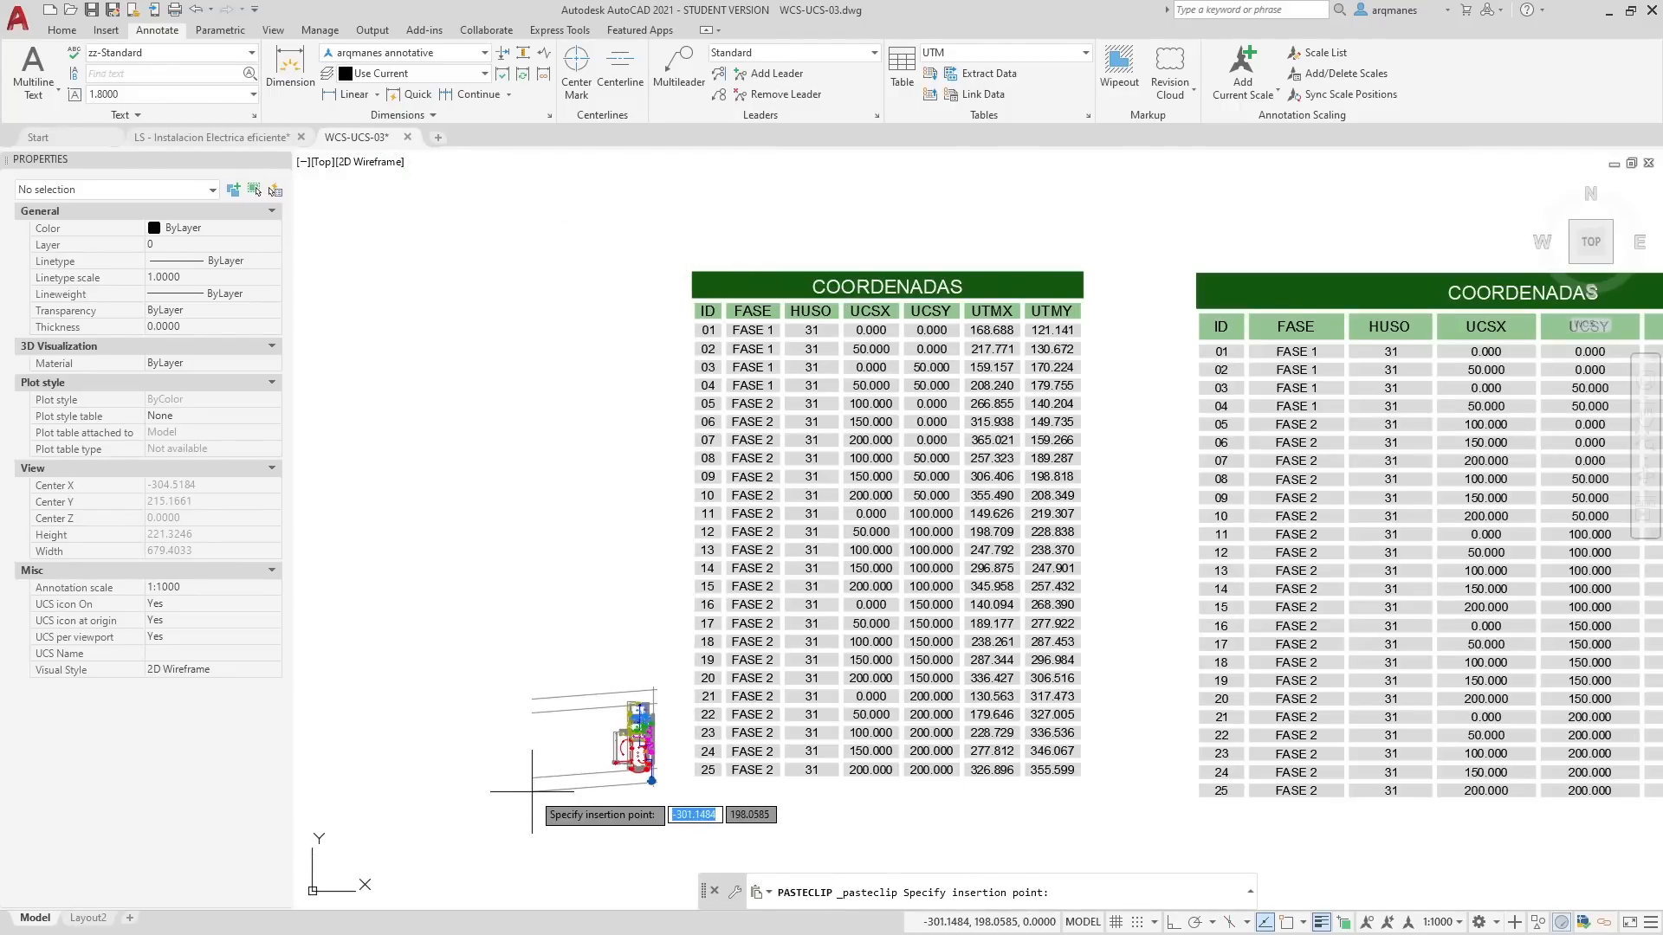
click(641, 765)
scroll(641, 765, up, 10)
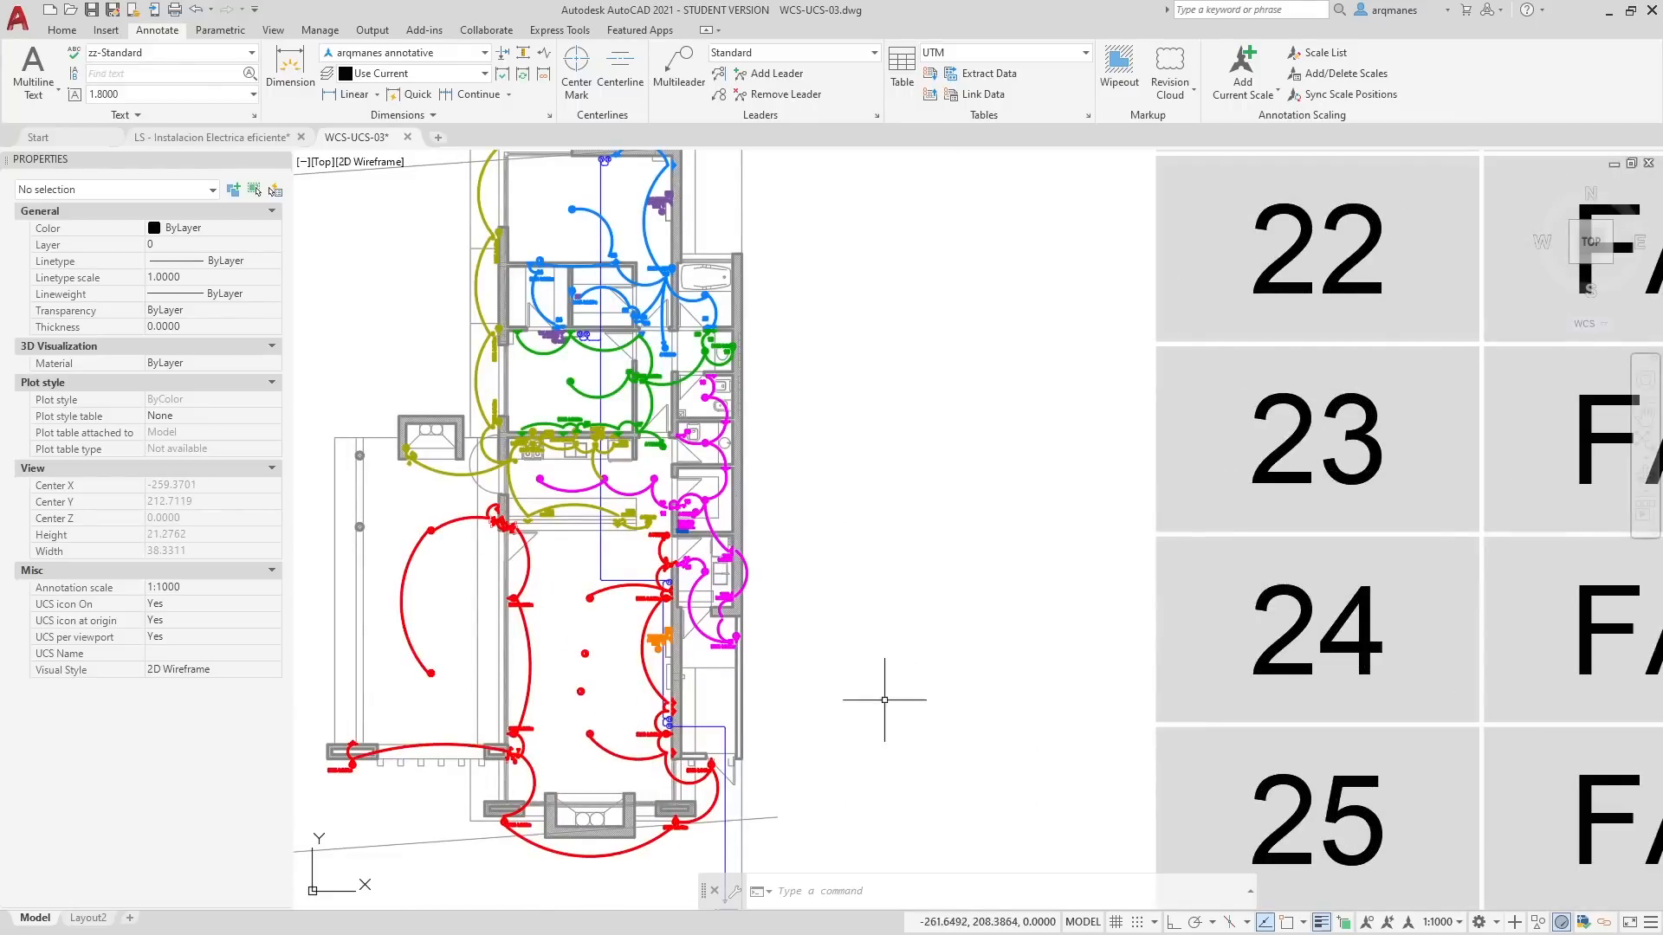
scroll(712, 614, down, 2)
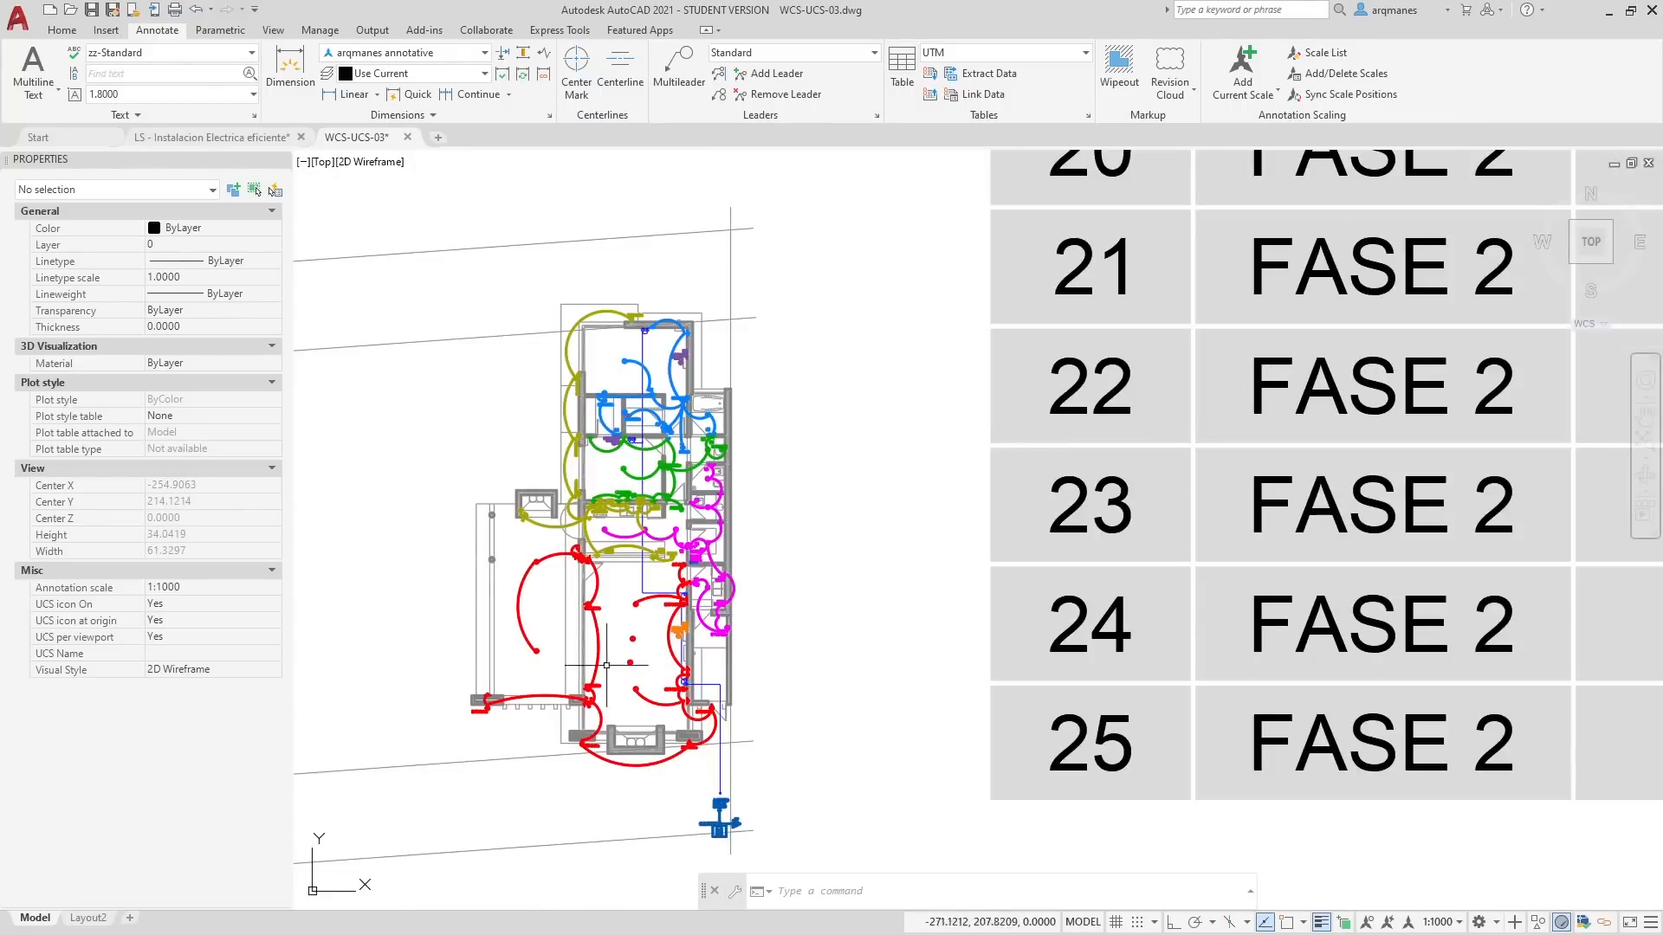
scroll(619, 564, down, 4)
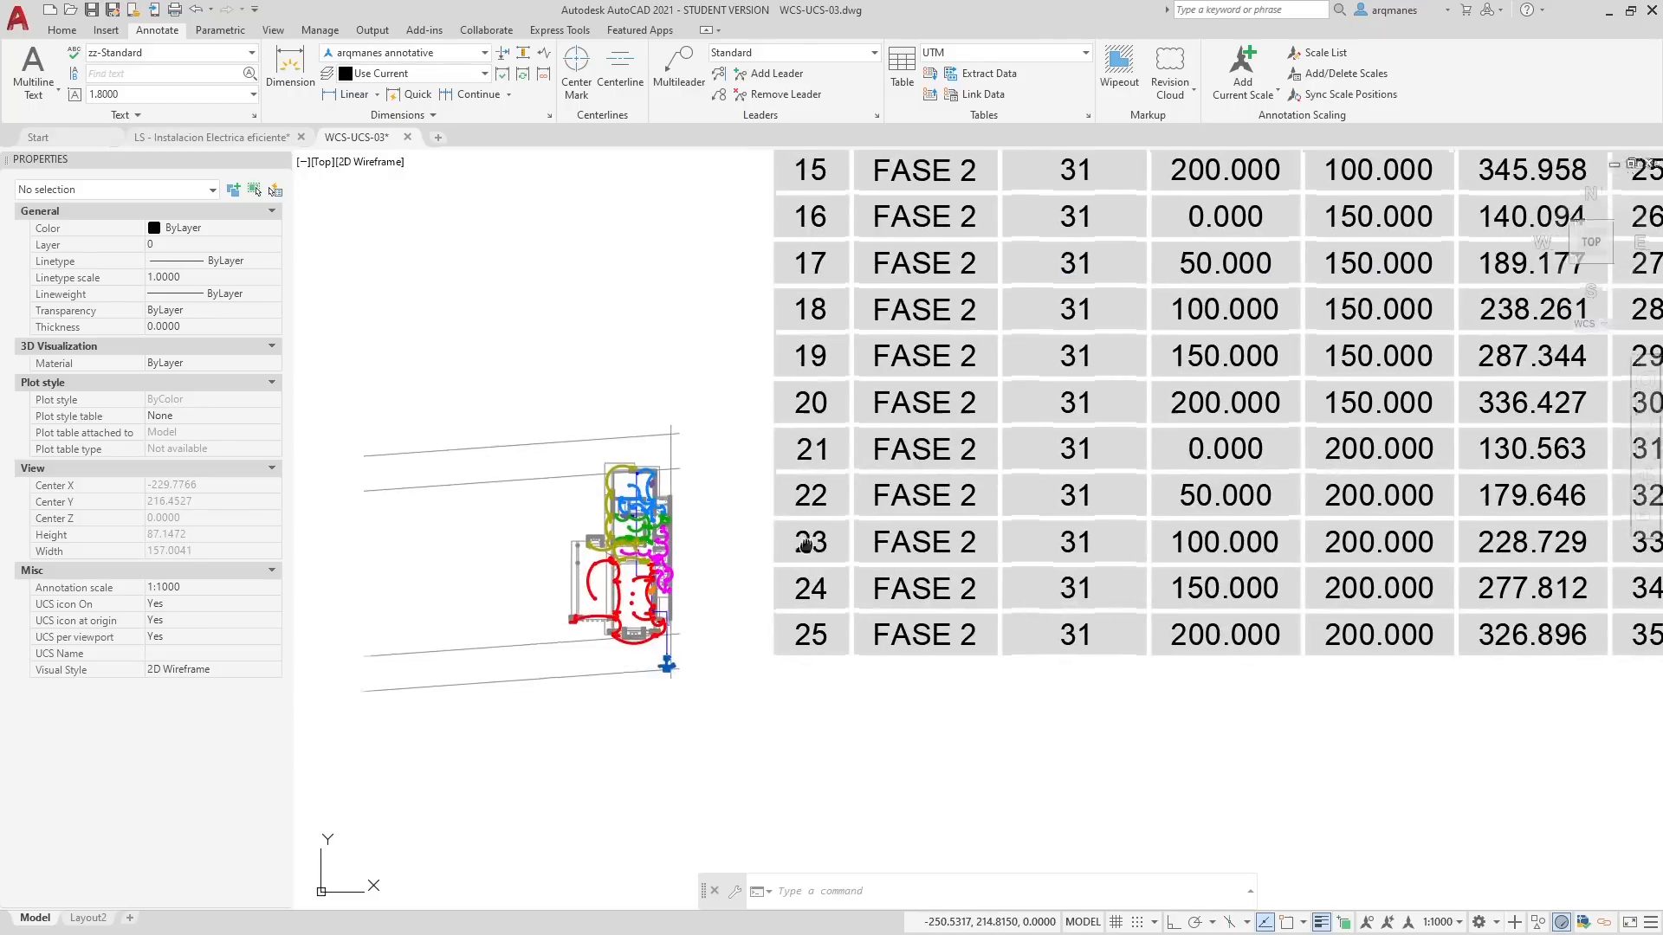
middle_drag(802, 545, 863, 552)
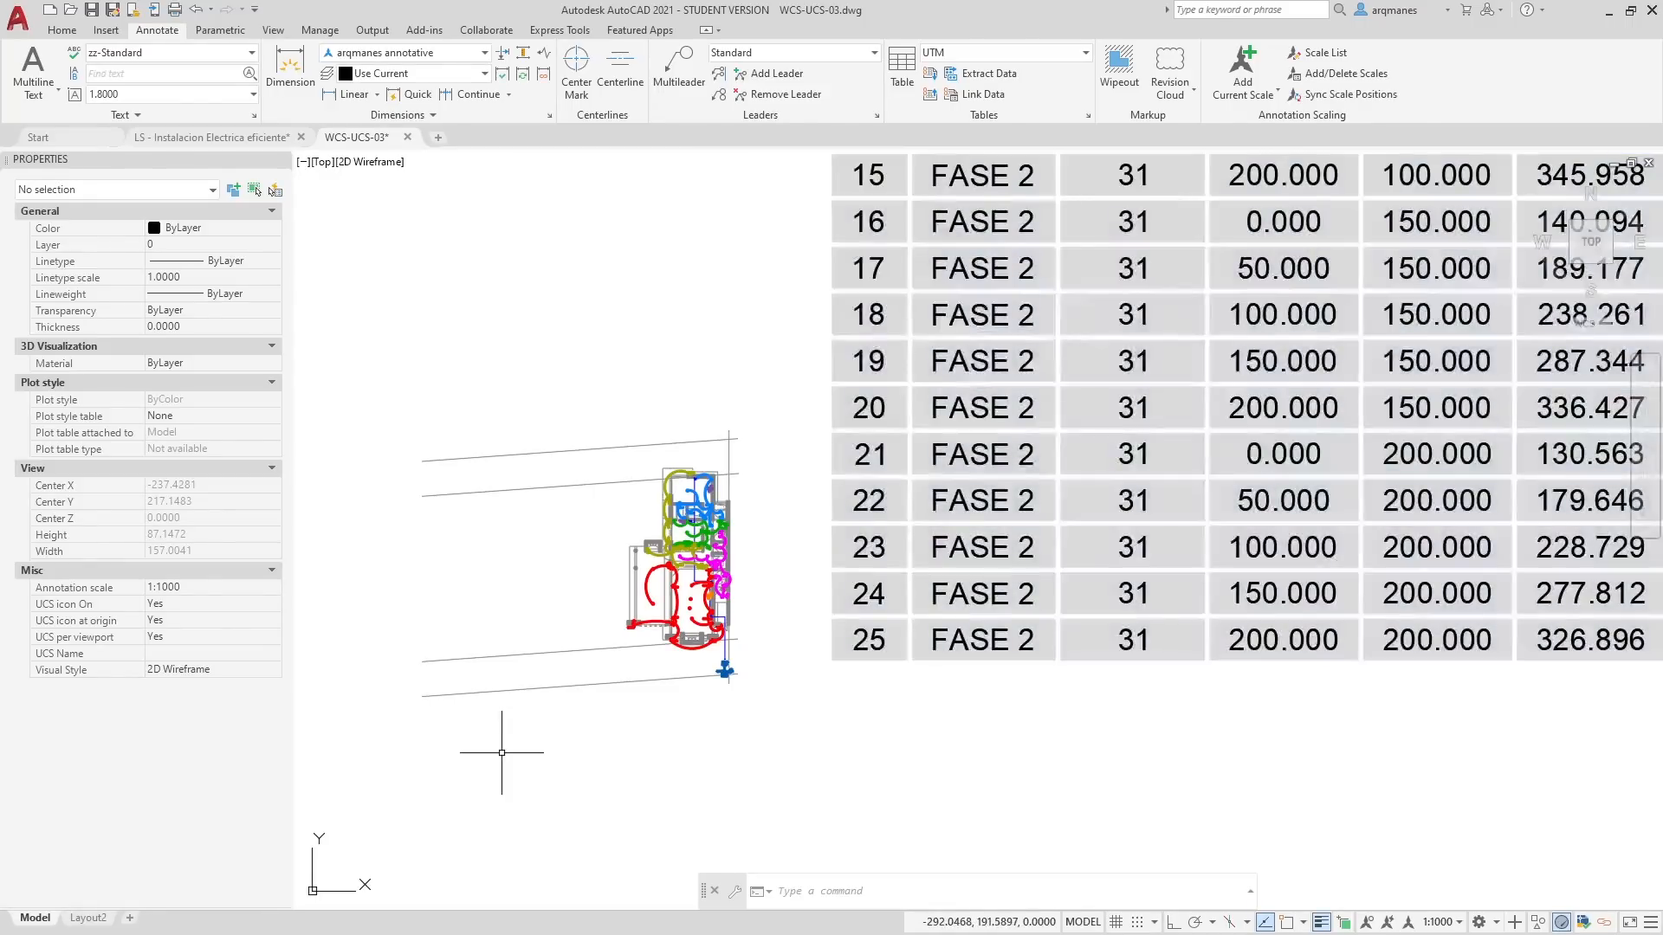
Step: Start a new data extraction that uses POTENCIA.dxe as its template and save it as potencia
click(994, 70)
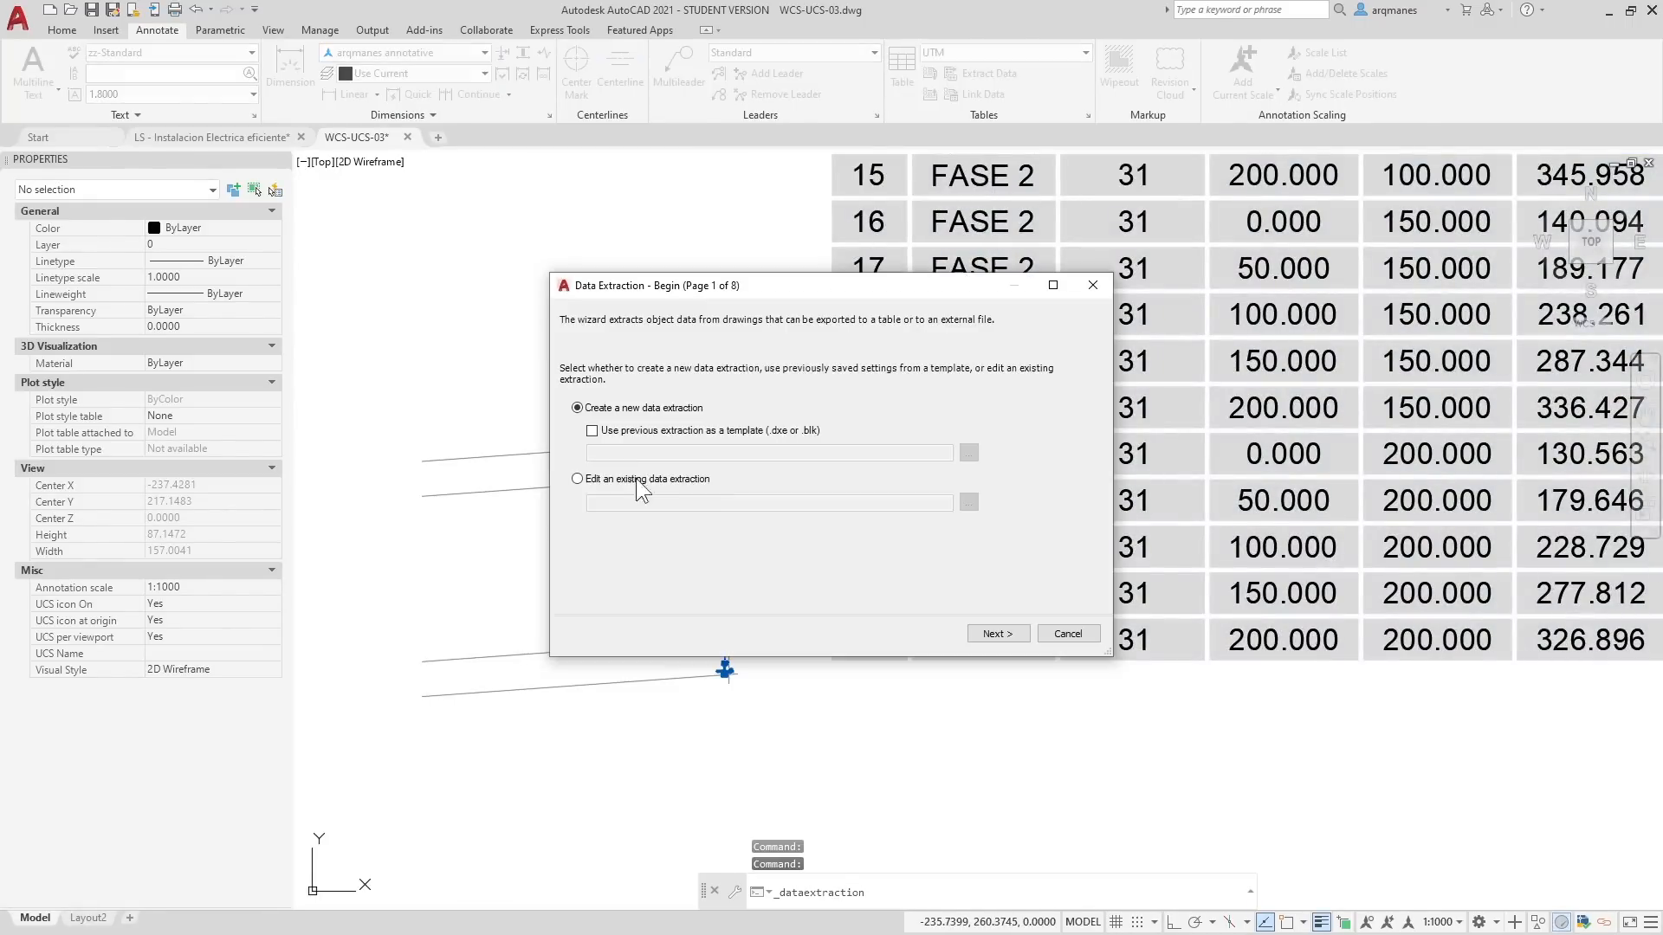
click(584, 429)
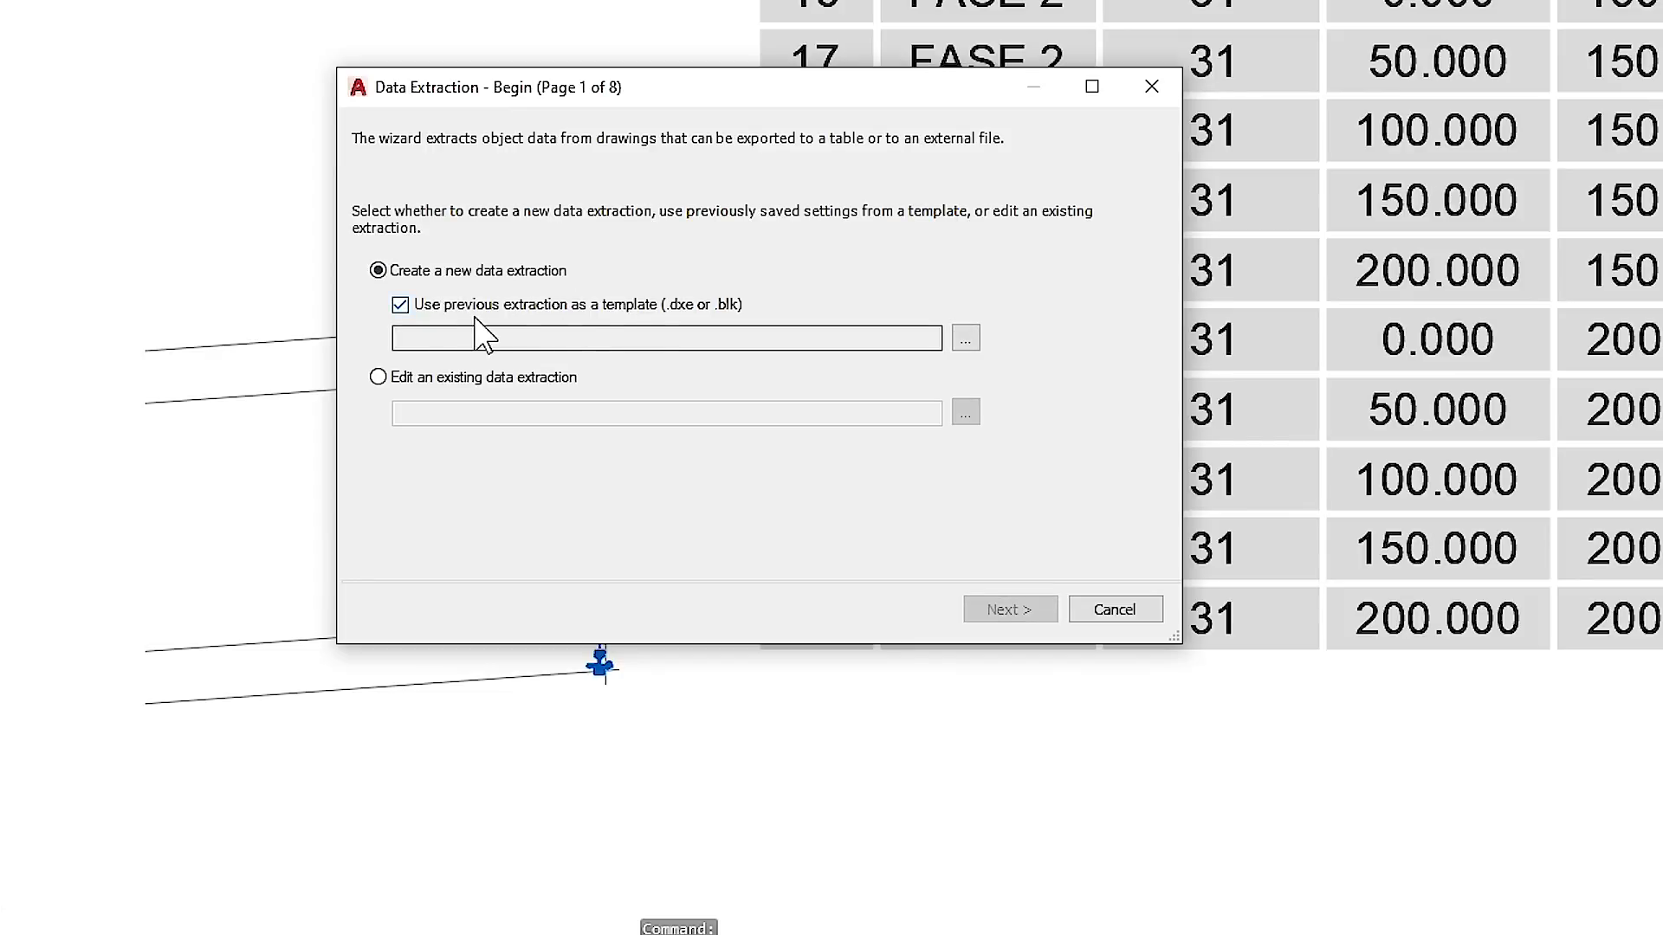
click(966, 339)
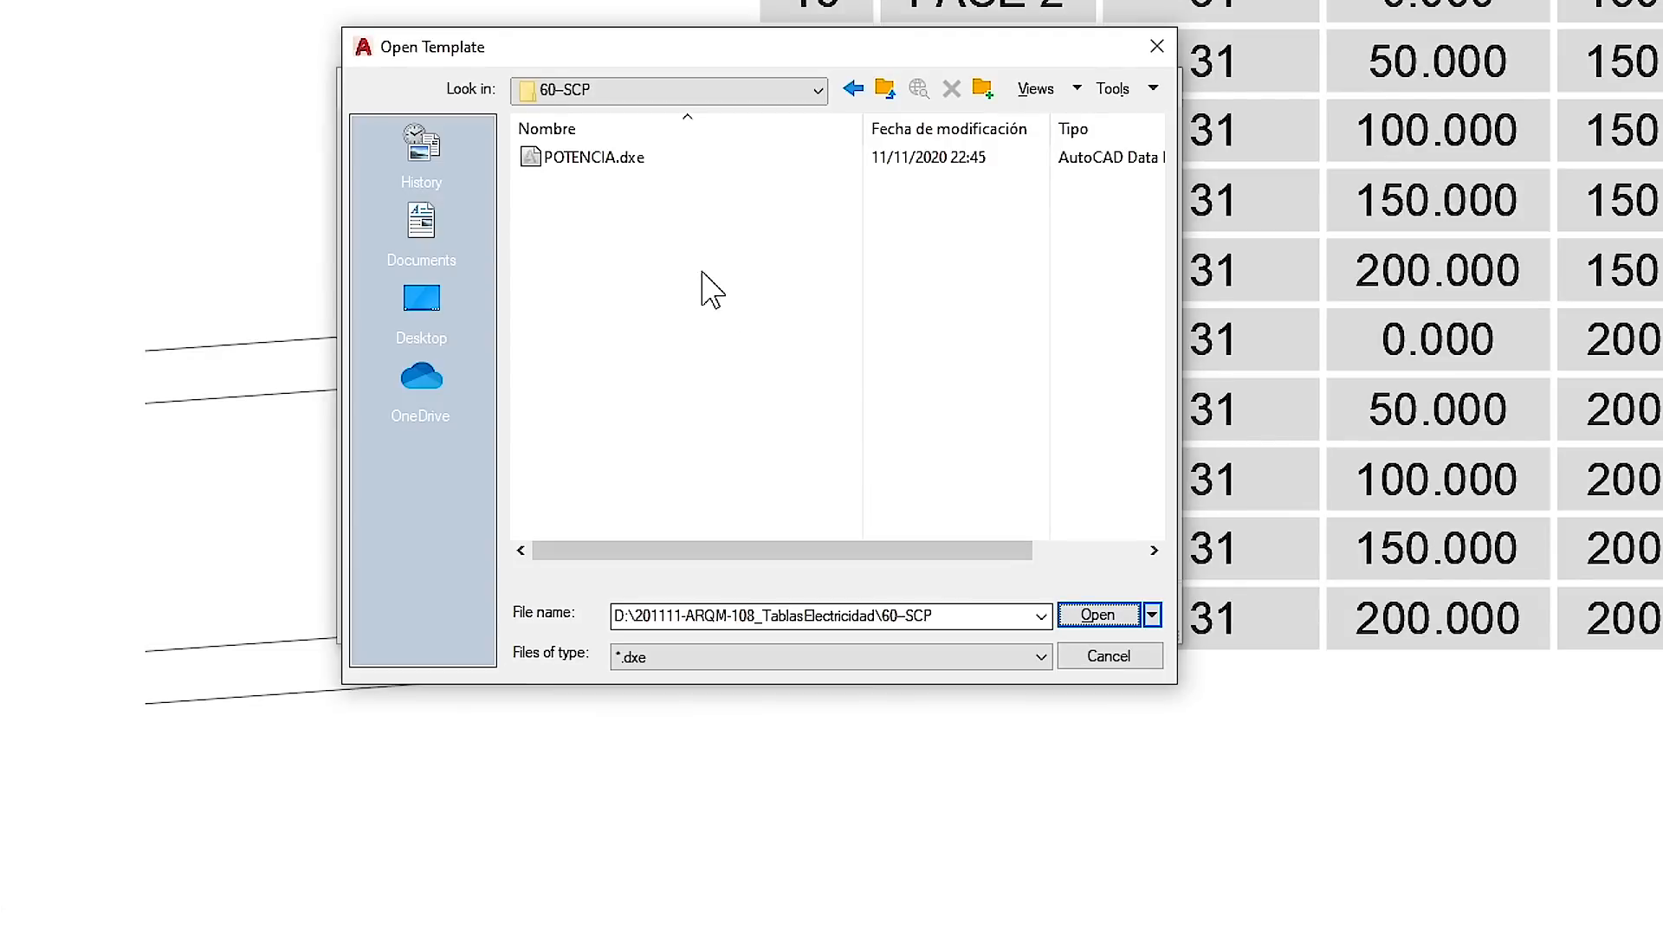
click(567, 161)
click(1097, 615)
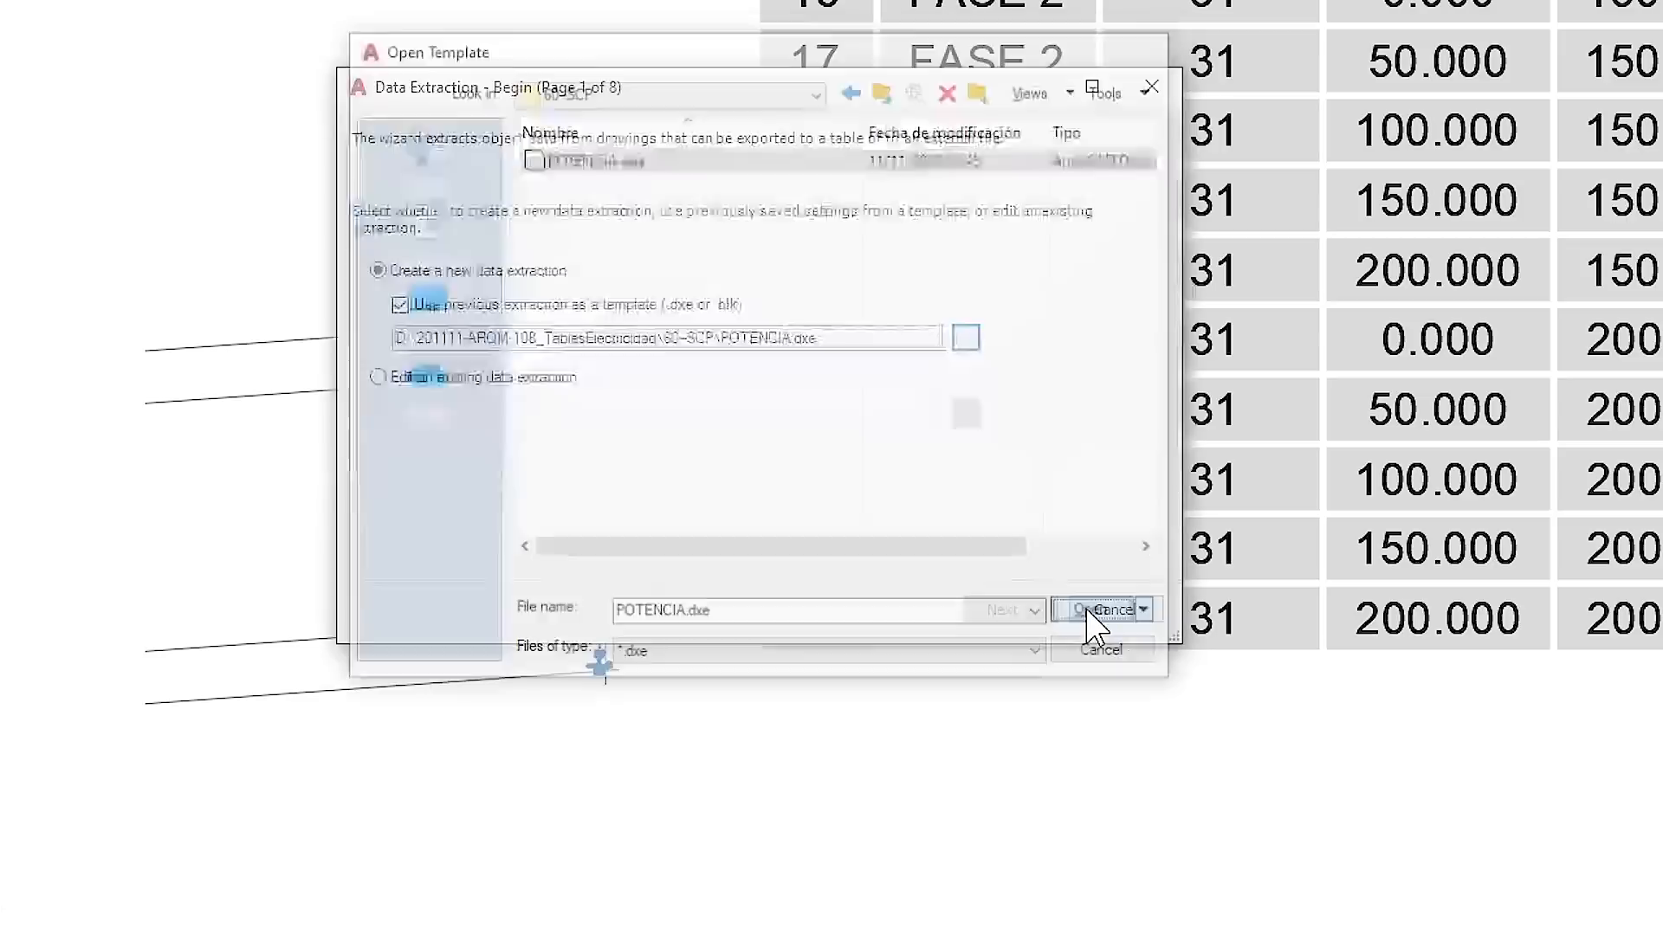
text(potencia)
key(Return)
Step: Accept the current drawing's unit settings and keep the template's blocks, including BOCA and BOCA-PARED, with the CIRCUITO and POTENCIA attributes
click(1014, 610)
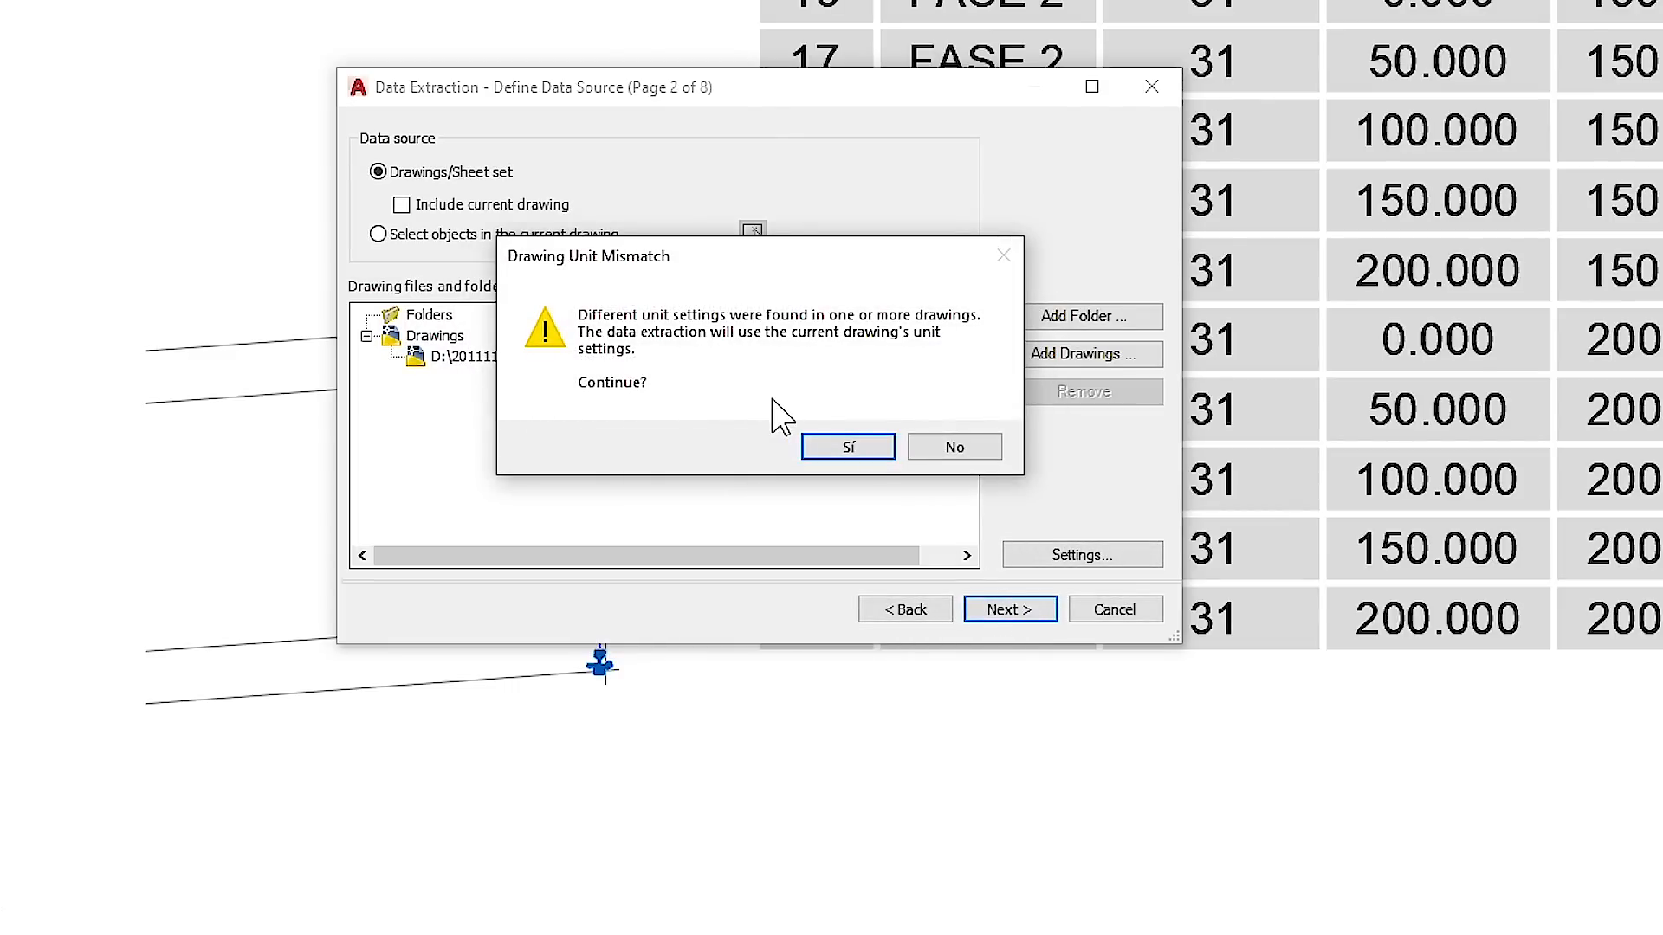
click(849, 448)
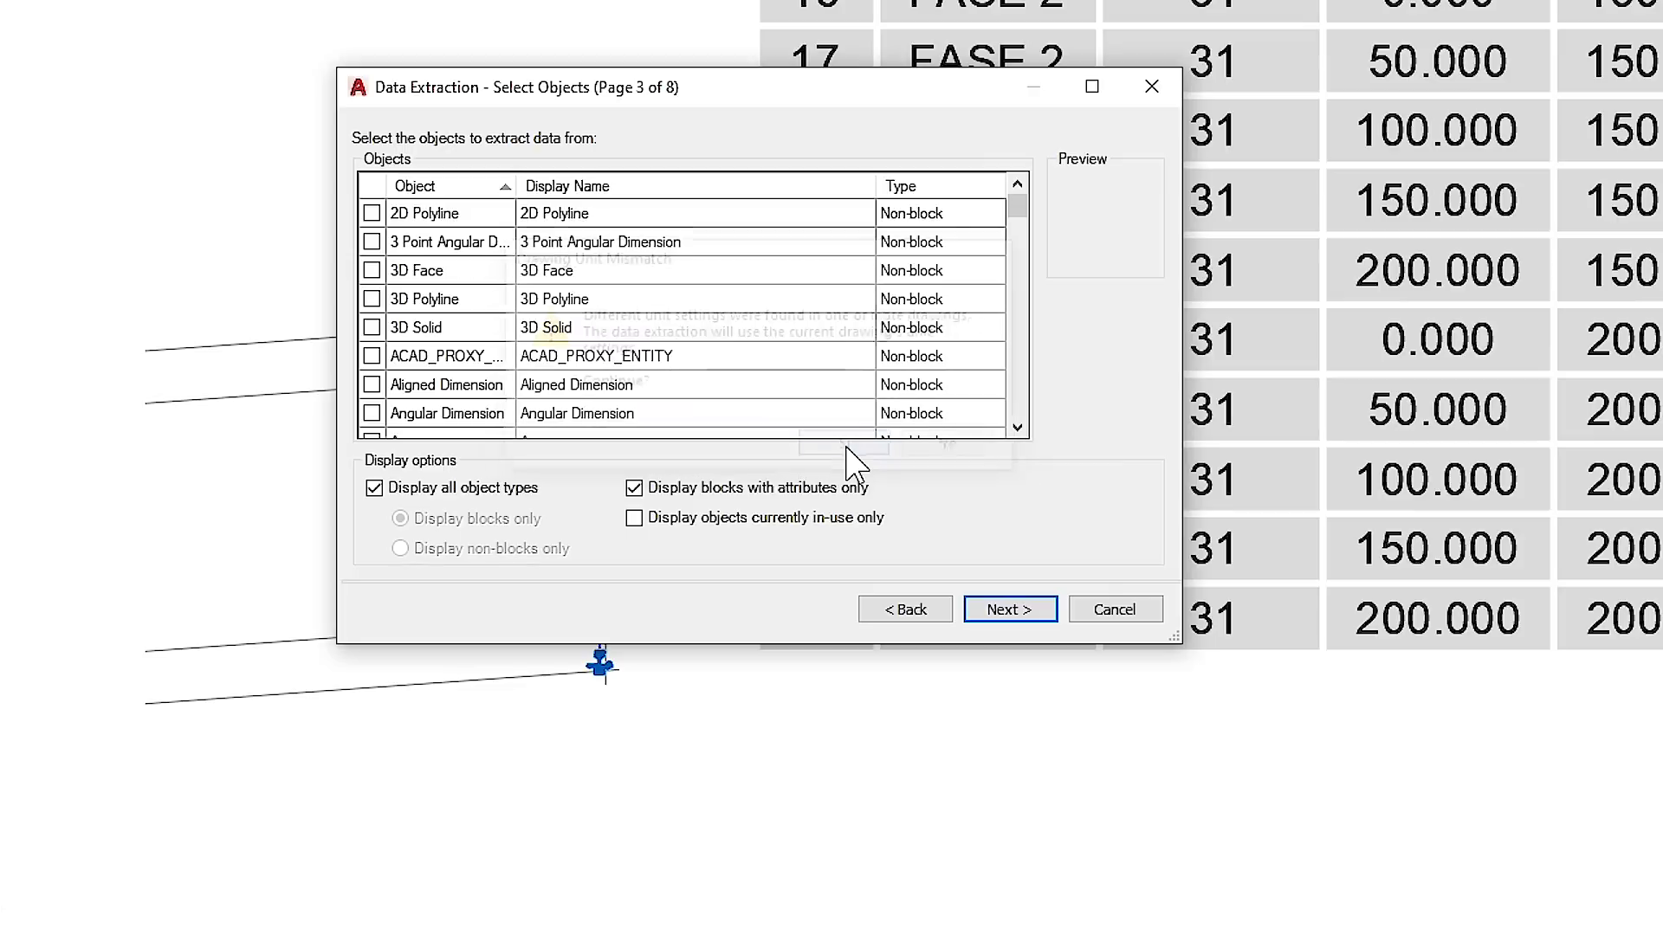
mouse_move(1020, 221)
mouse_down()
mouse_move(1020, 266)
mouse_move(1020, 249)
mouse_up()
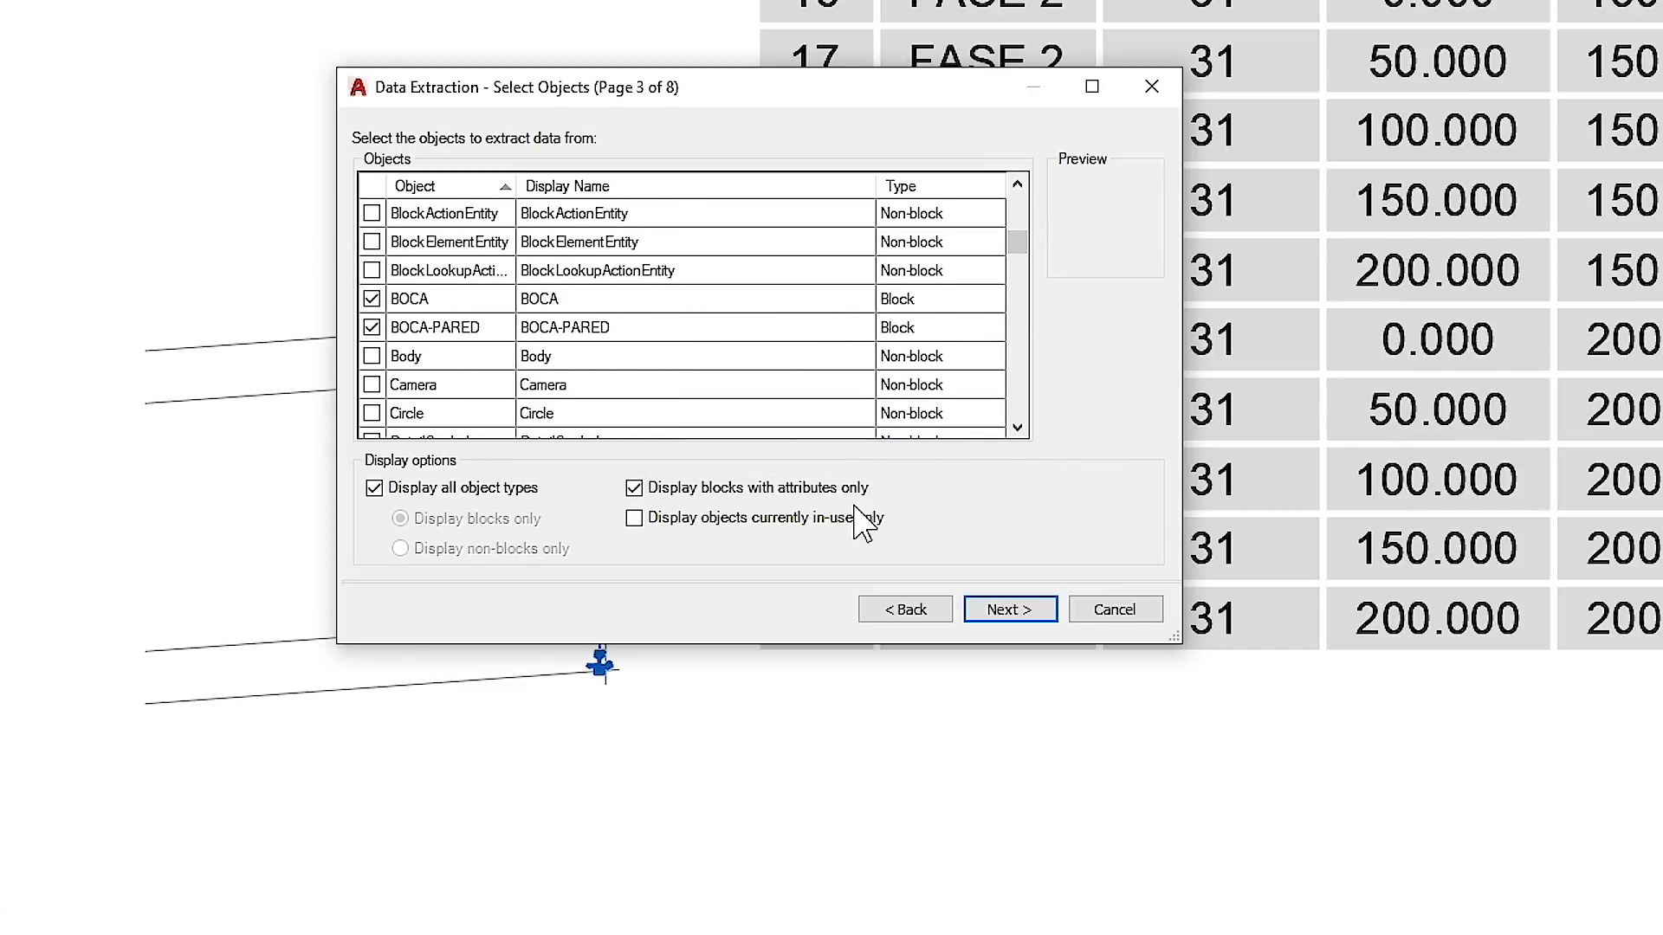
click(1013, 612)
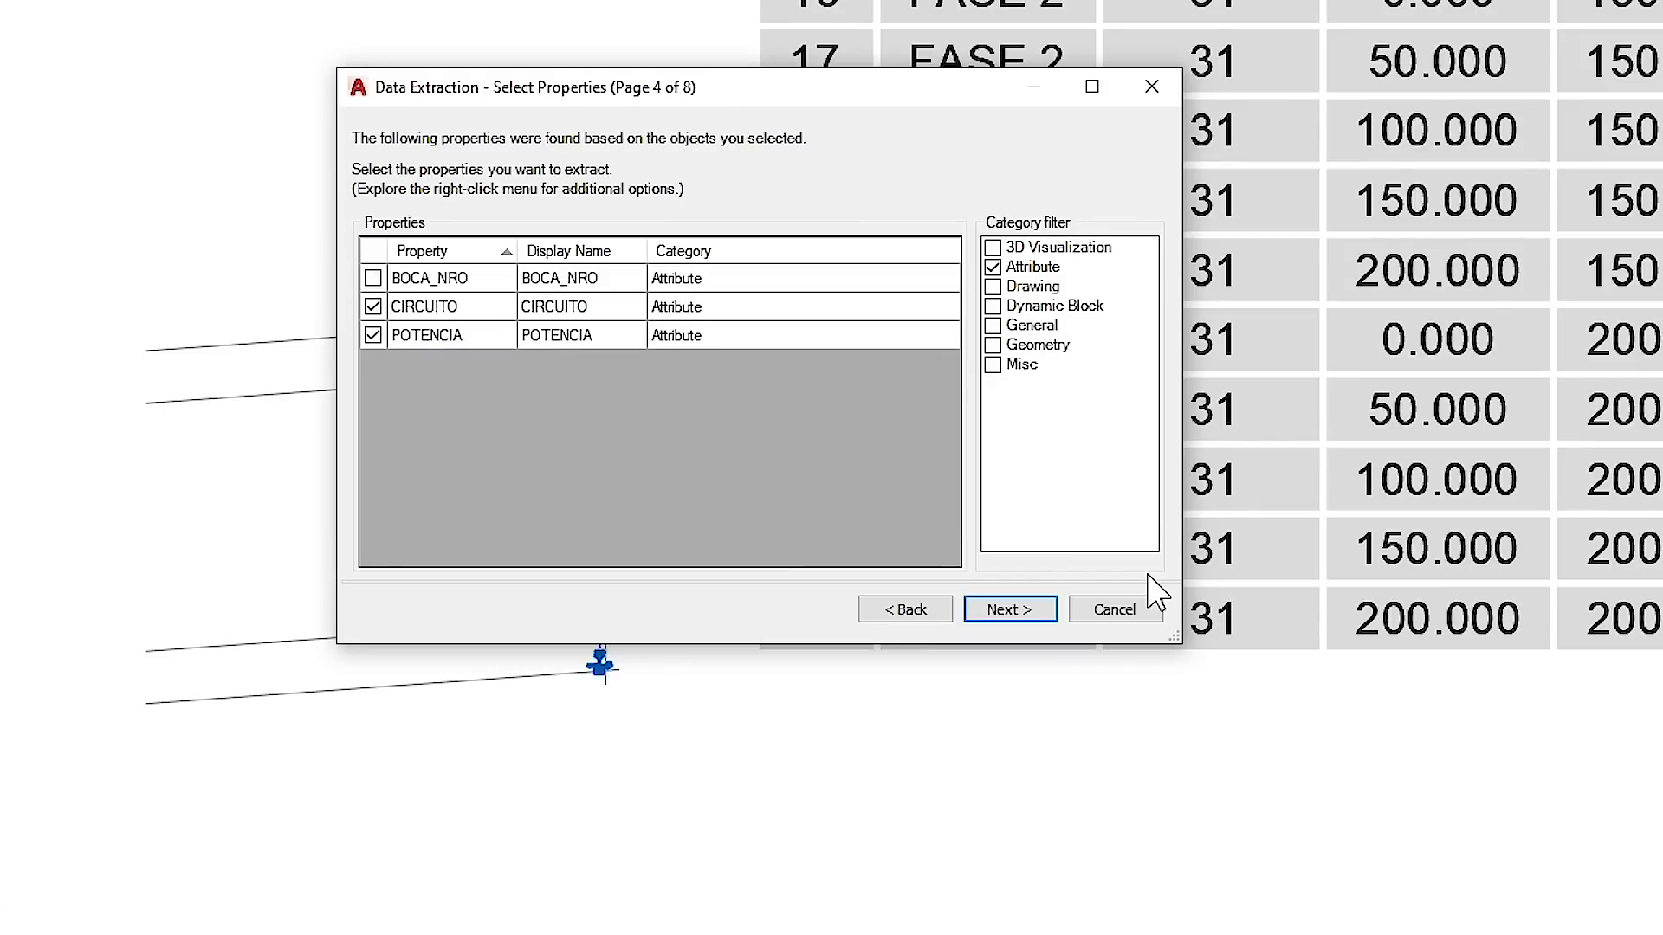
click(1009, 610)
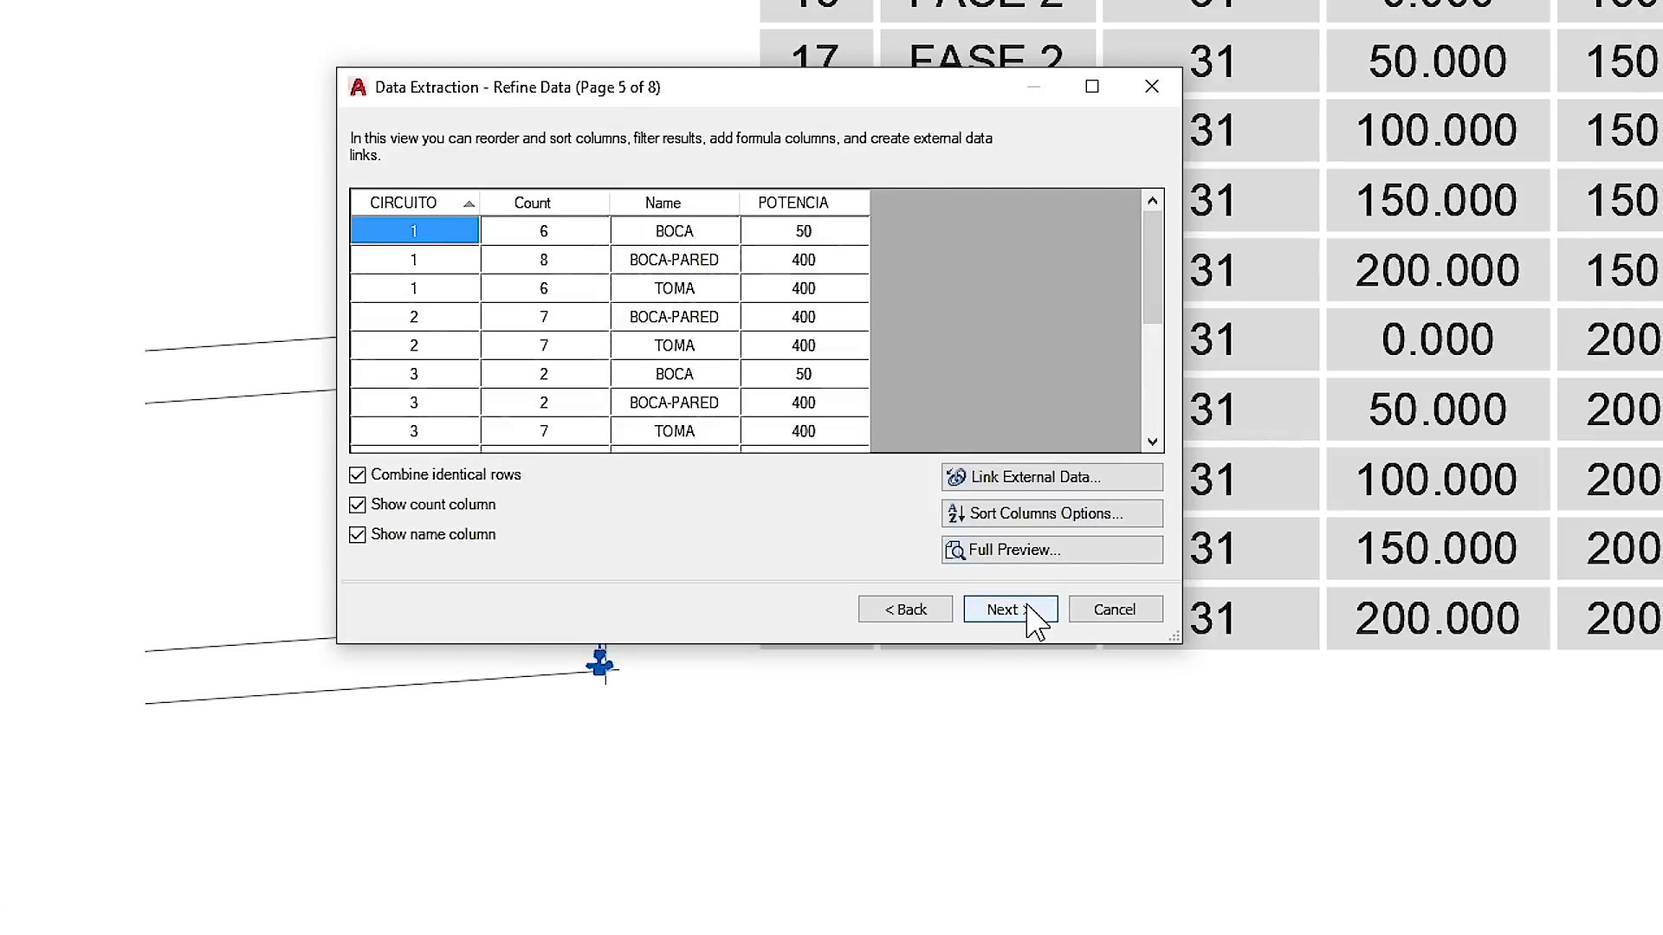
Step: Keep the count and name columns, choose the UTM table style and insert the power table just below the pasted floor plan
click(1035, 615)
click(1035, 614)
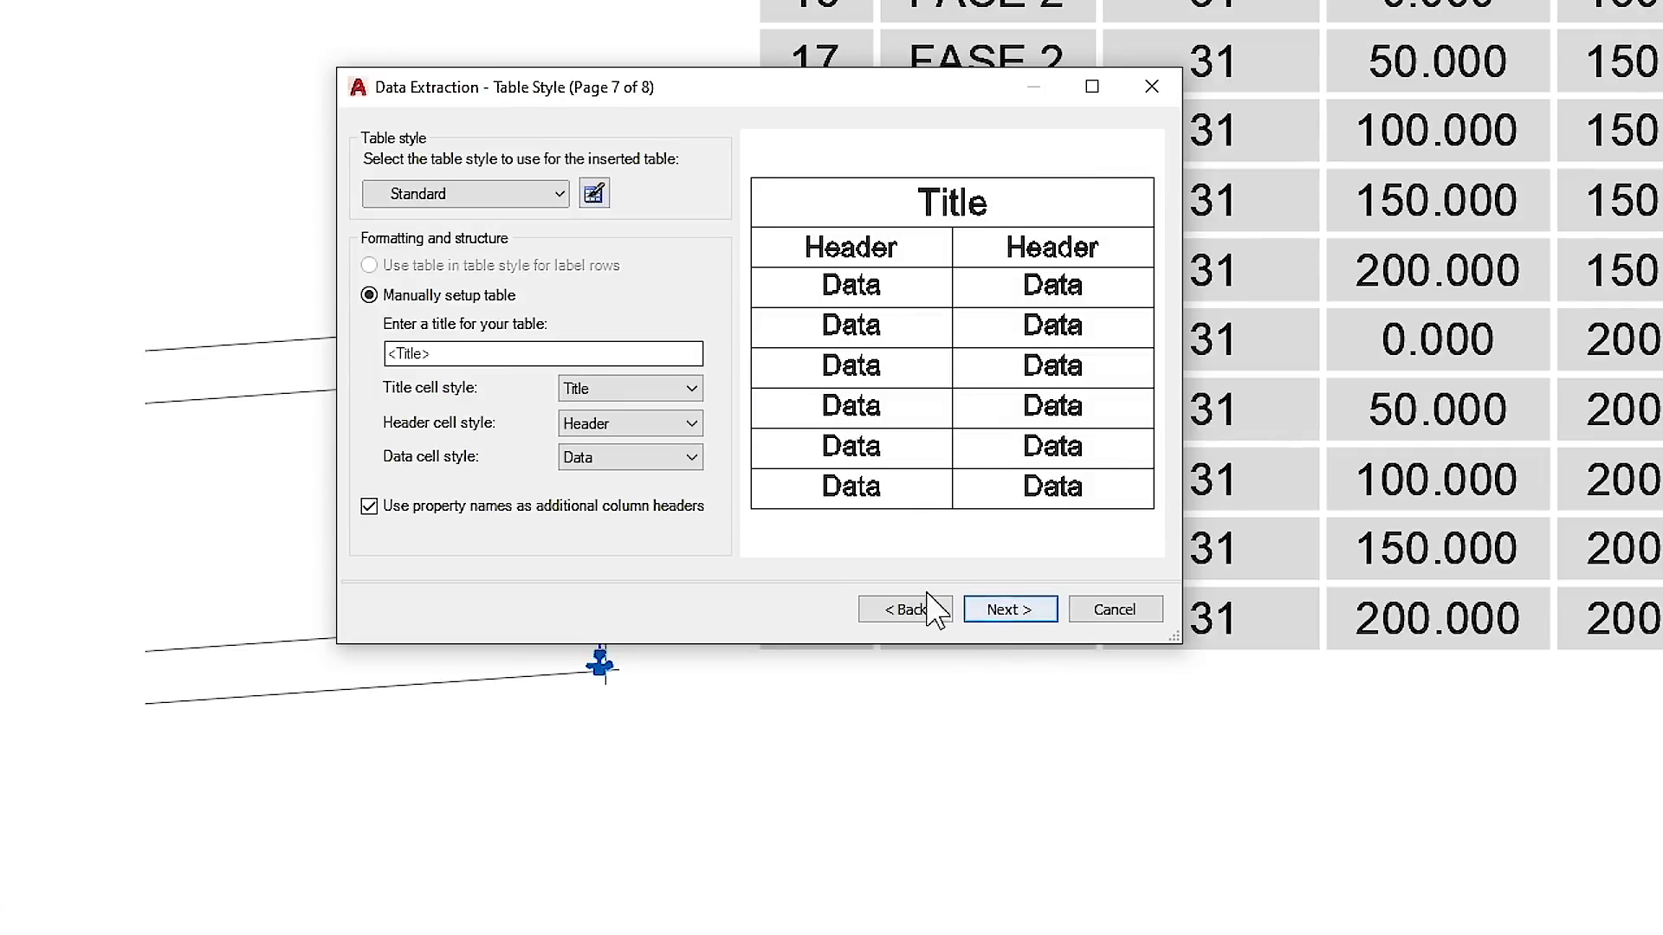
click(510, 196)
click(474, 240)
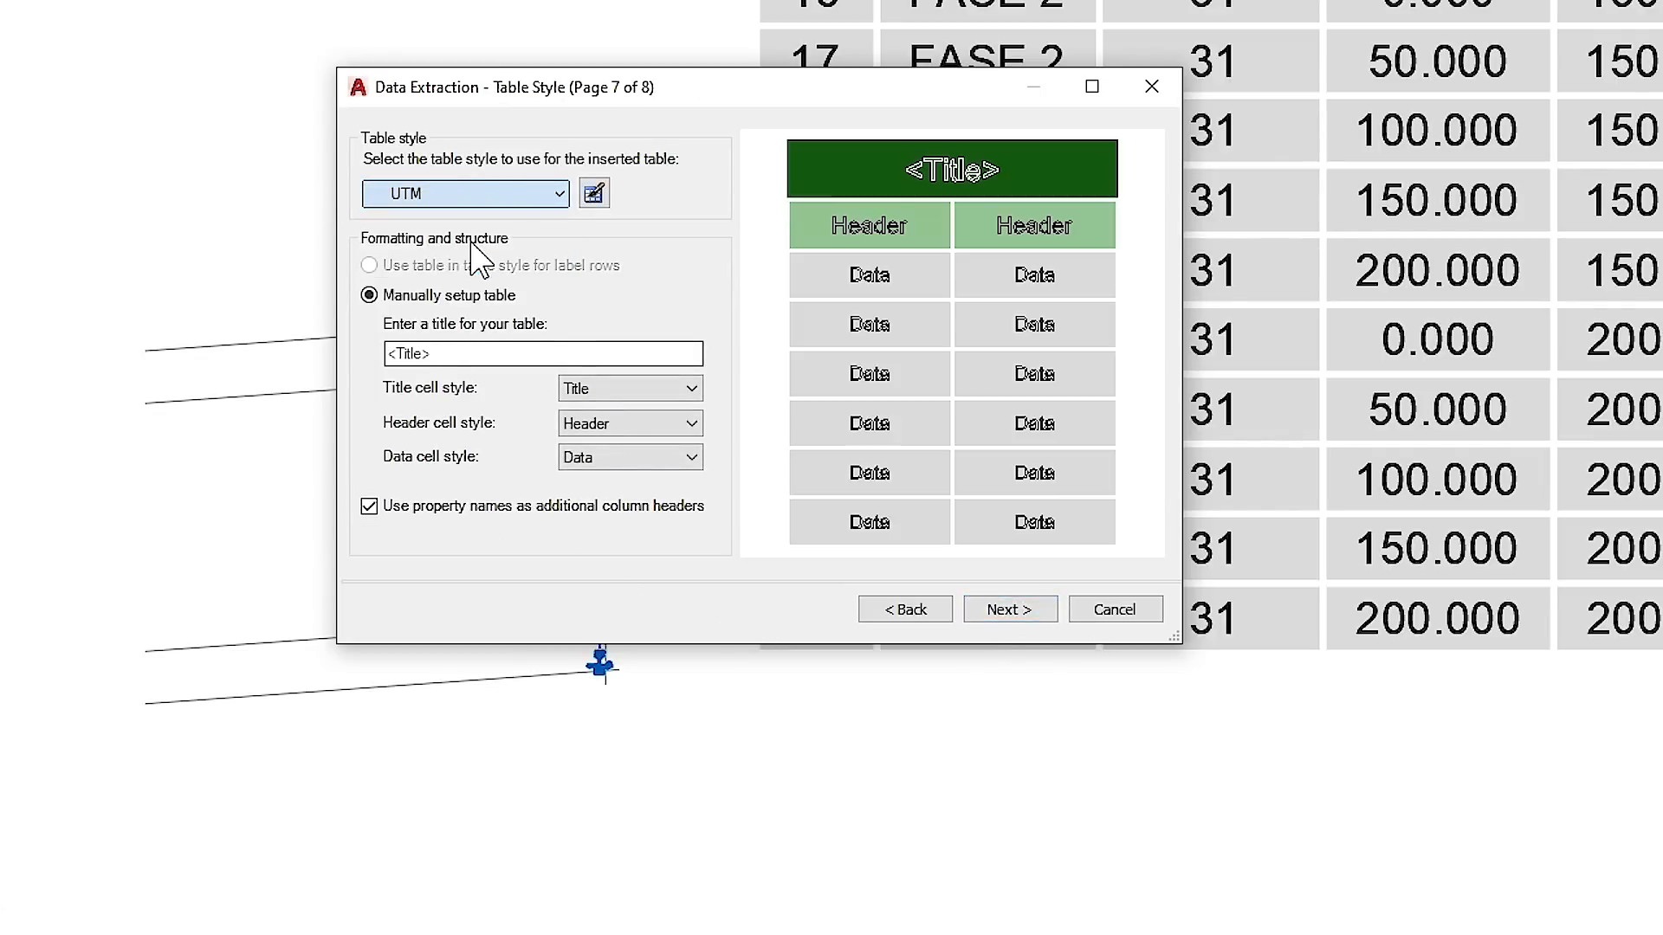
click(1010, 610)
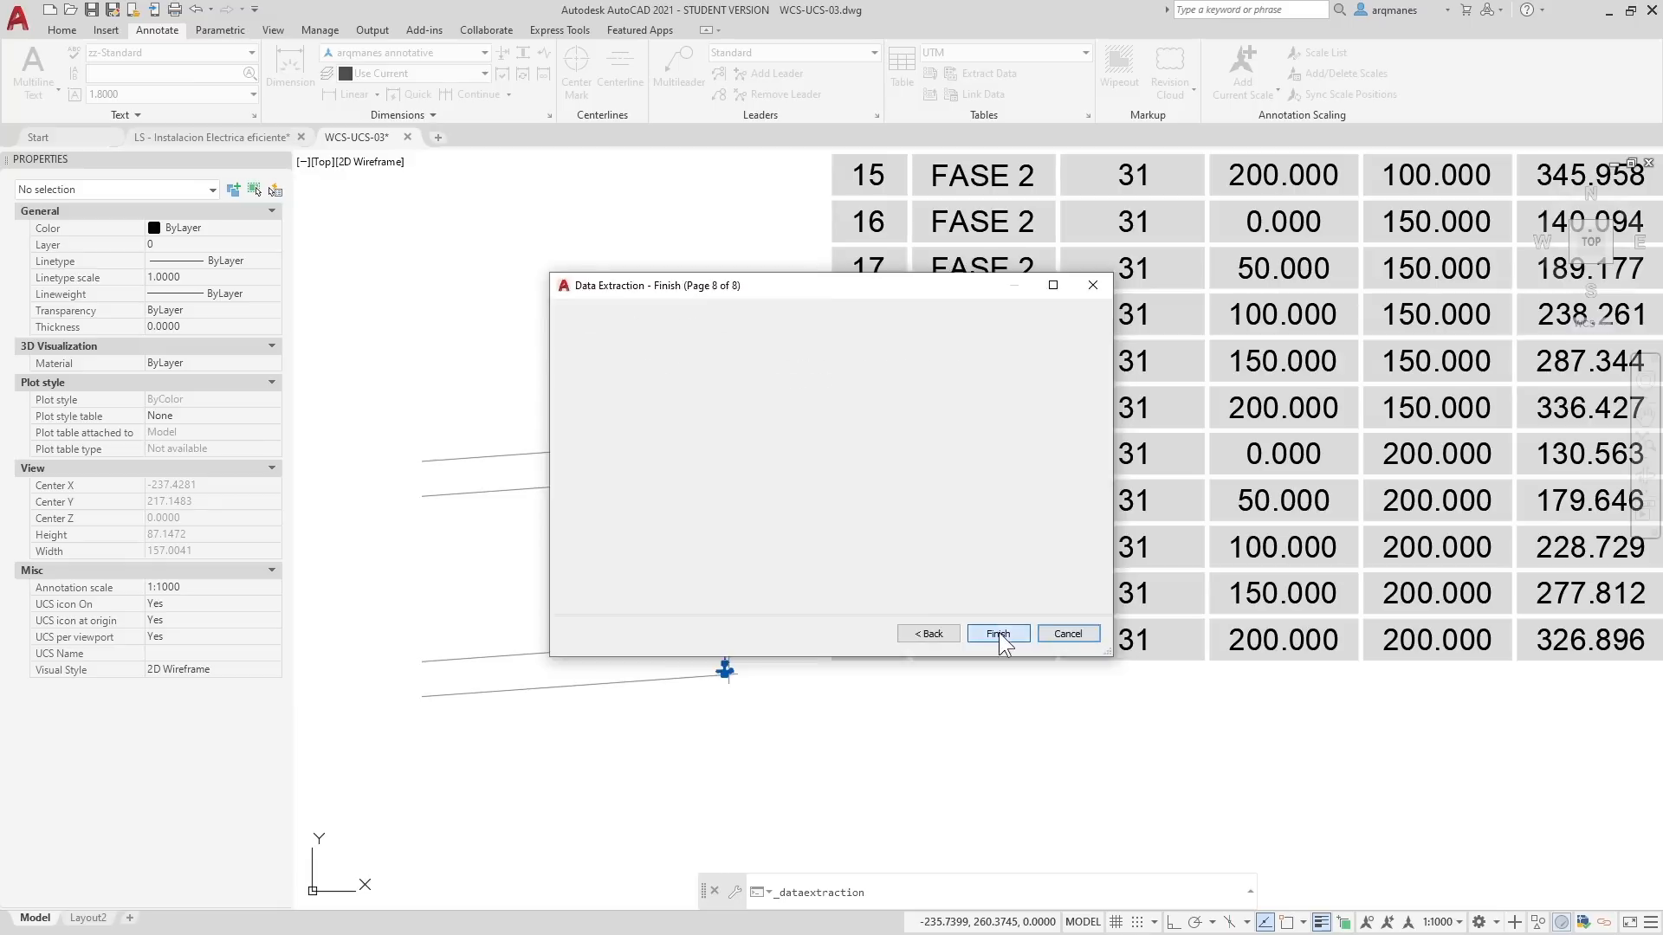
click(1010, 610)
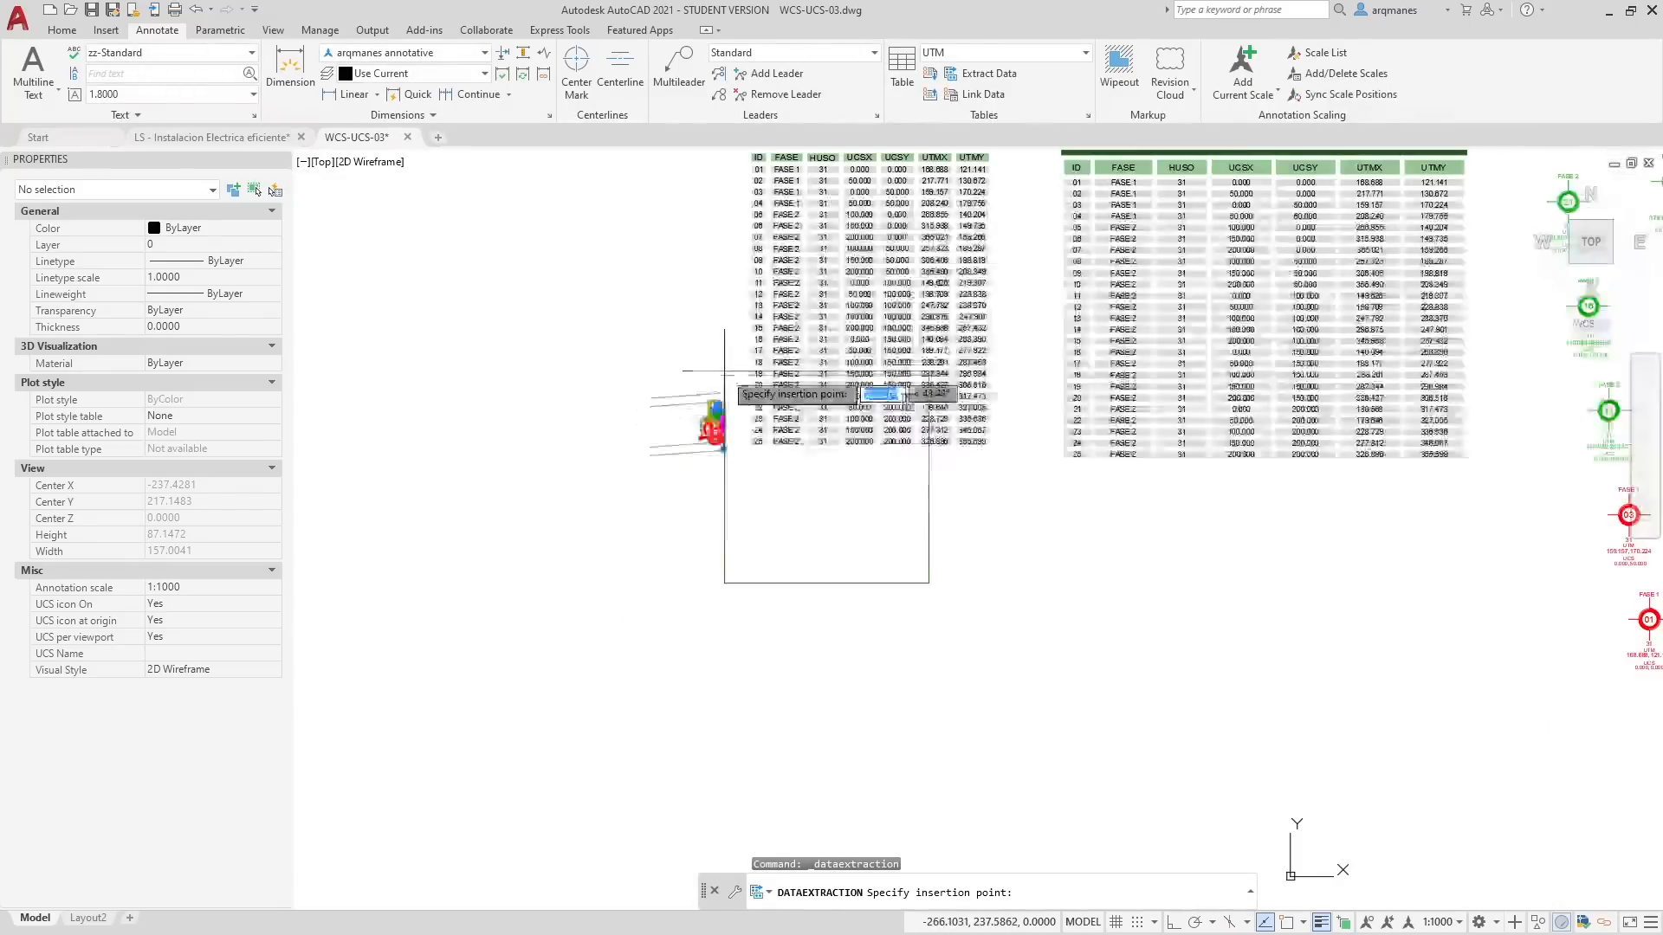
scroll(641, 457, up, 2)
click(657, 475)
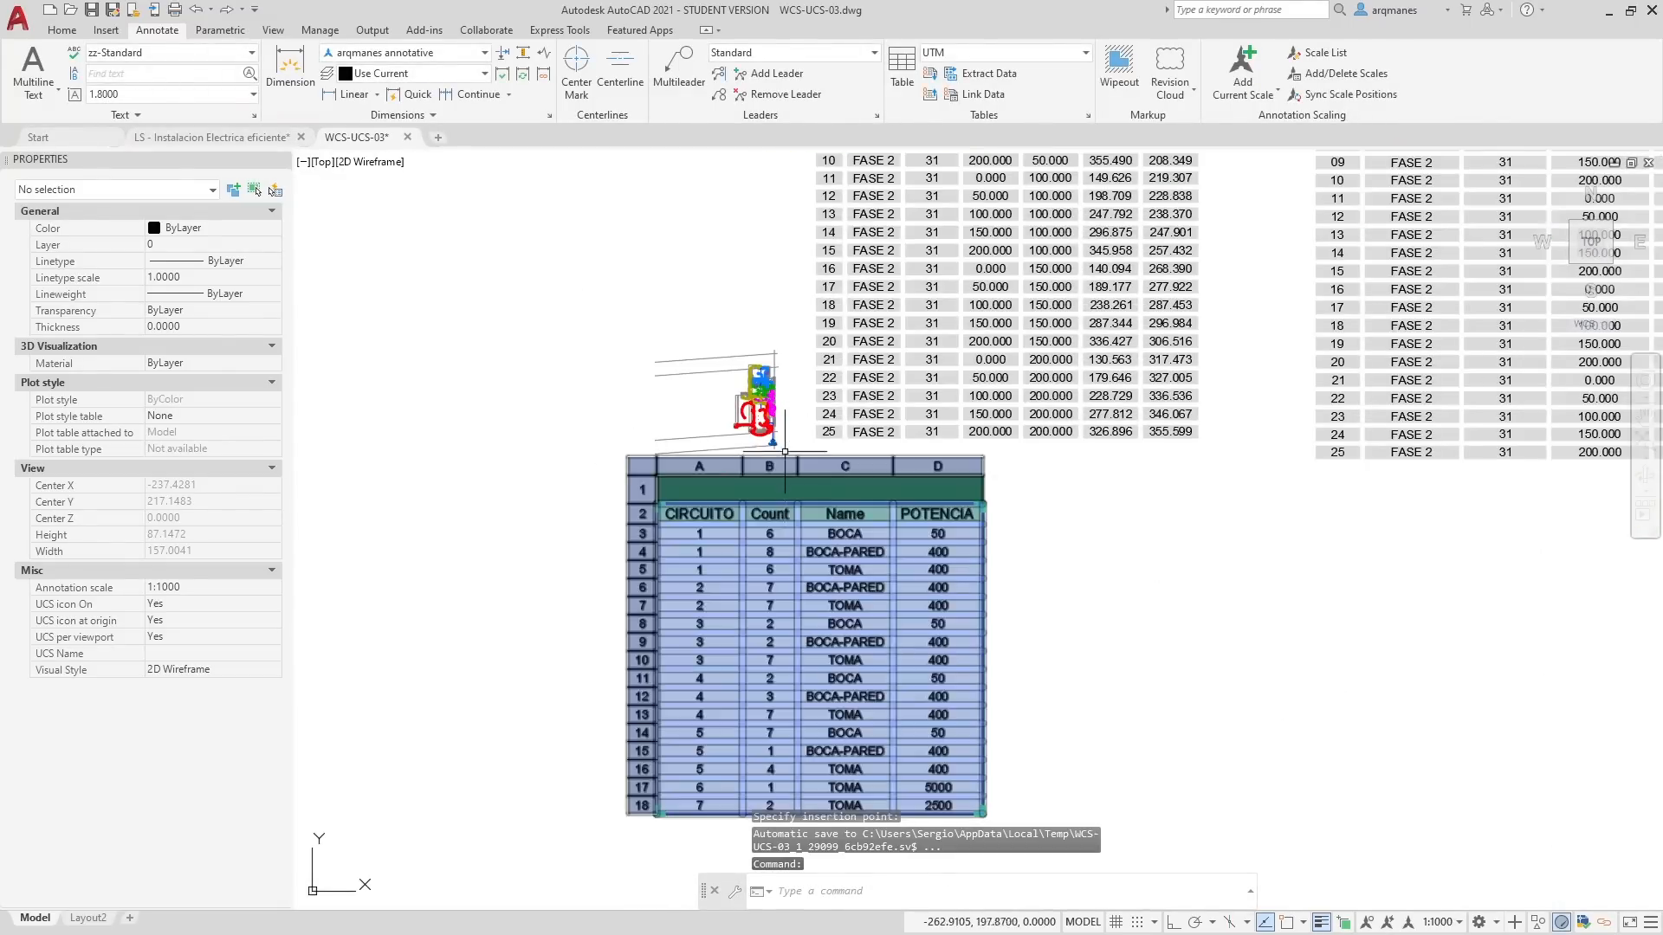
scroll(778, 436, up, 8)
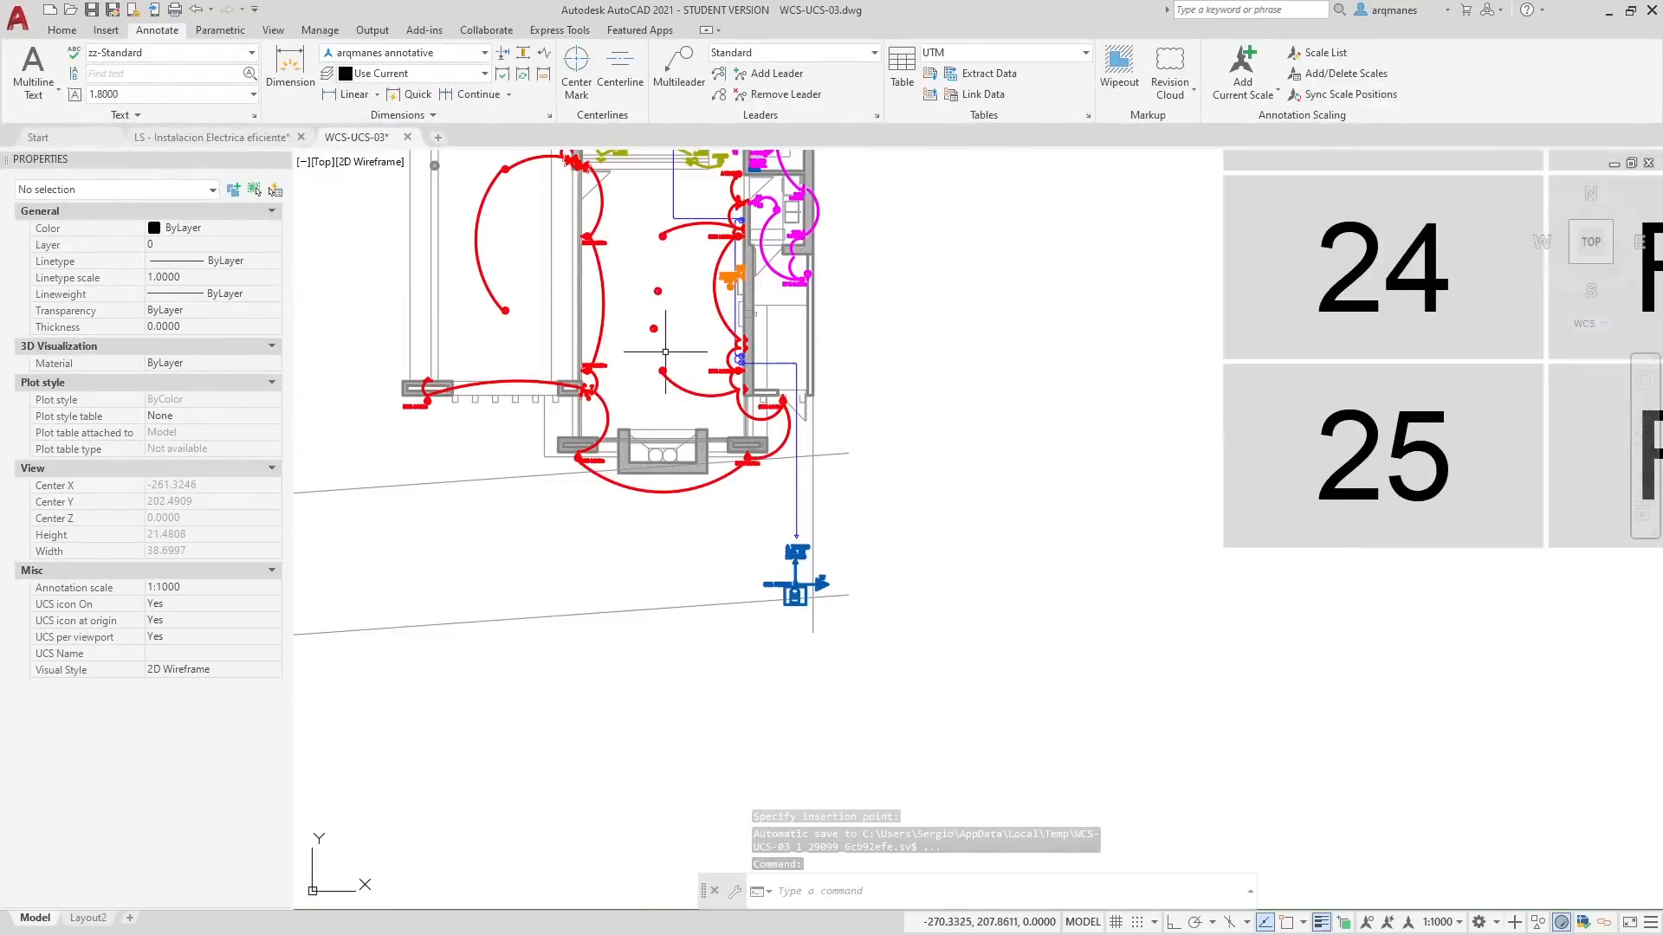
scroll(652, 325, down, 5)
scroll(652, 325, down, 2)
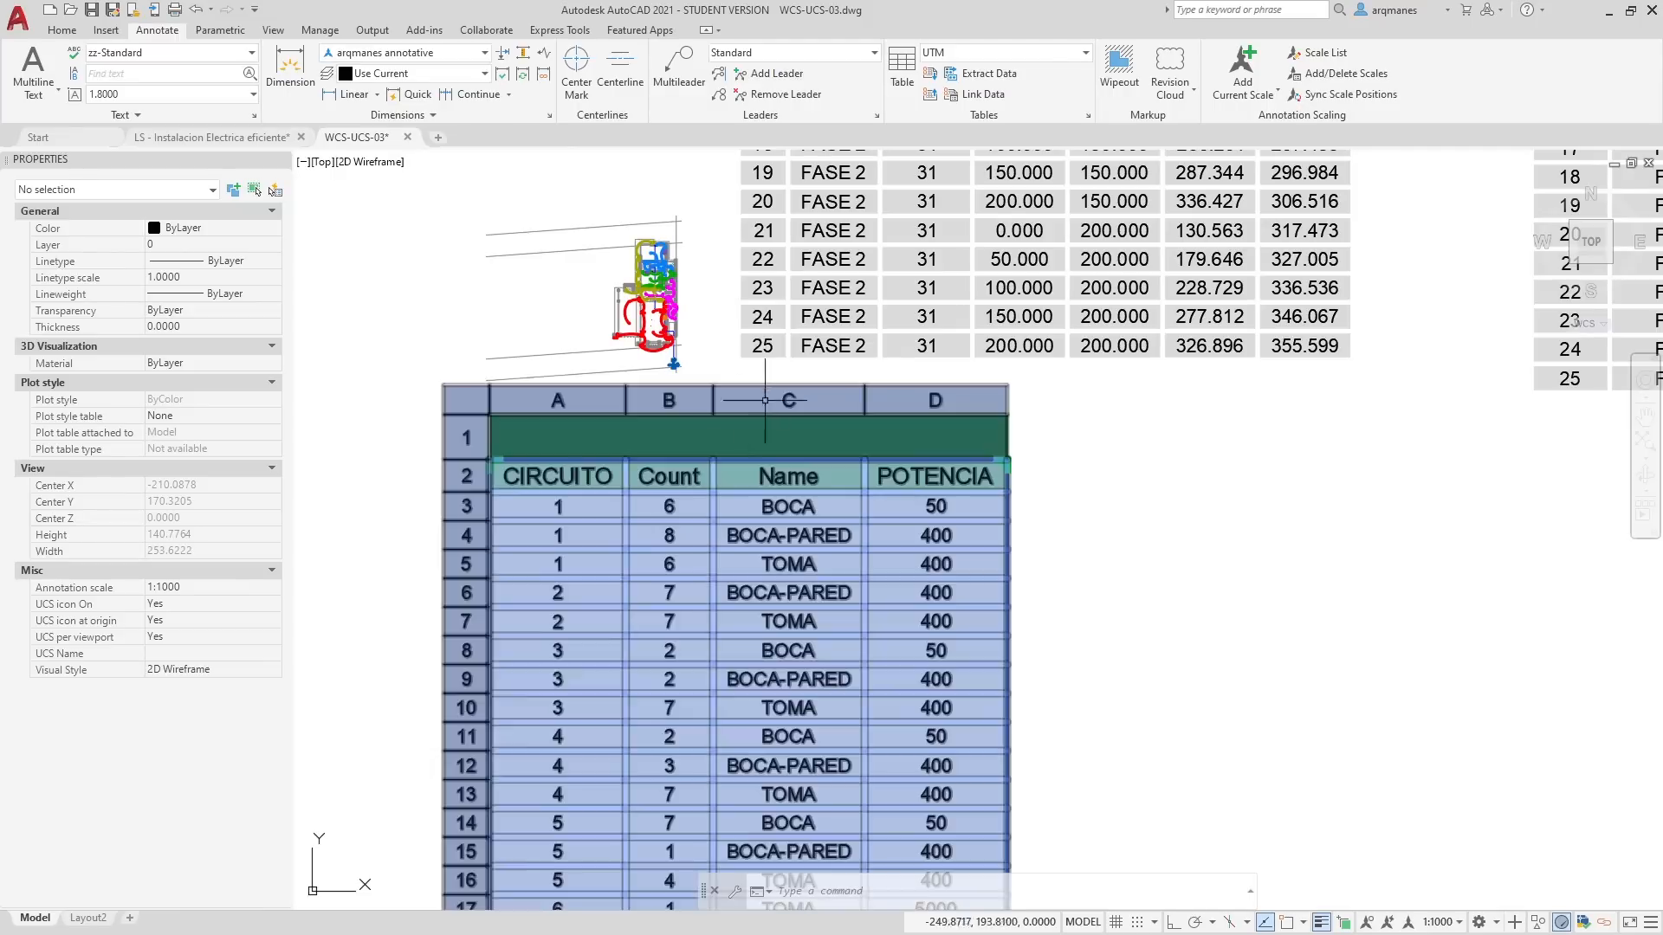
Step: Open Layout2 and bring the pasted electrical floor plan into view inside its viewport
click(84, 918)
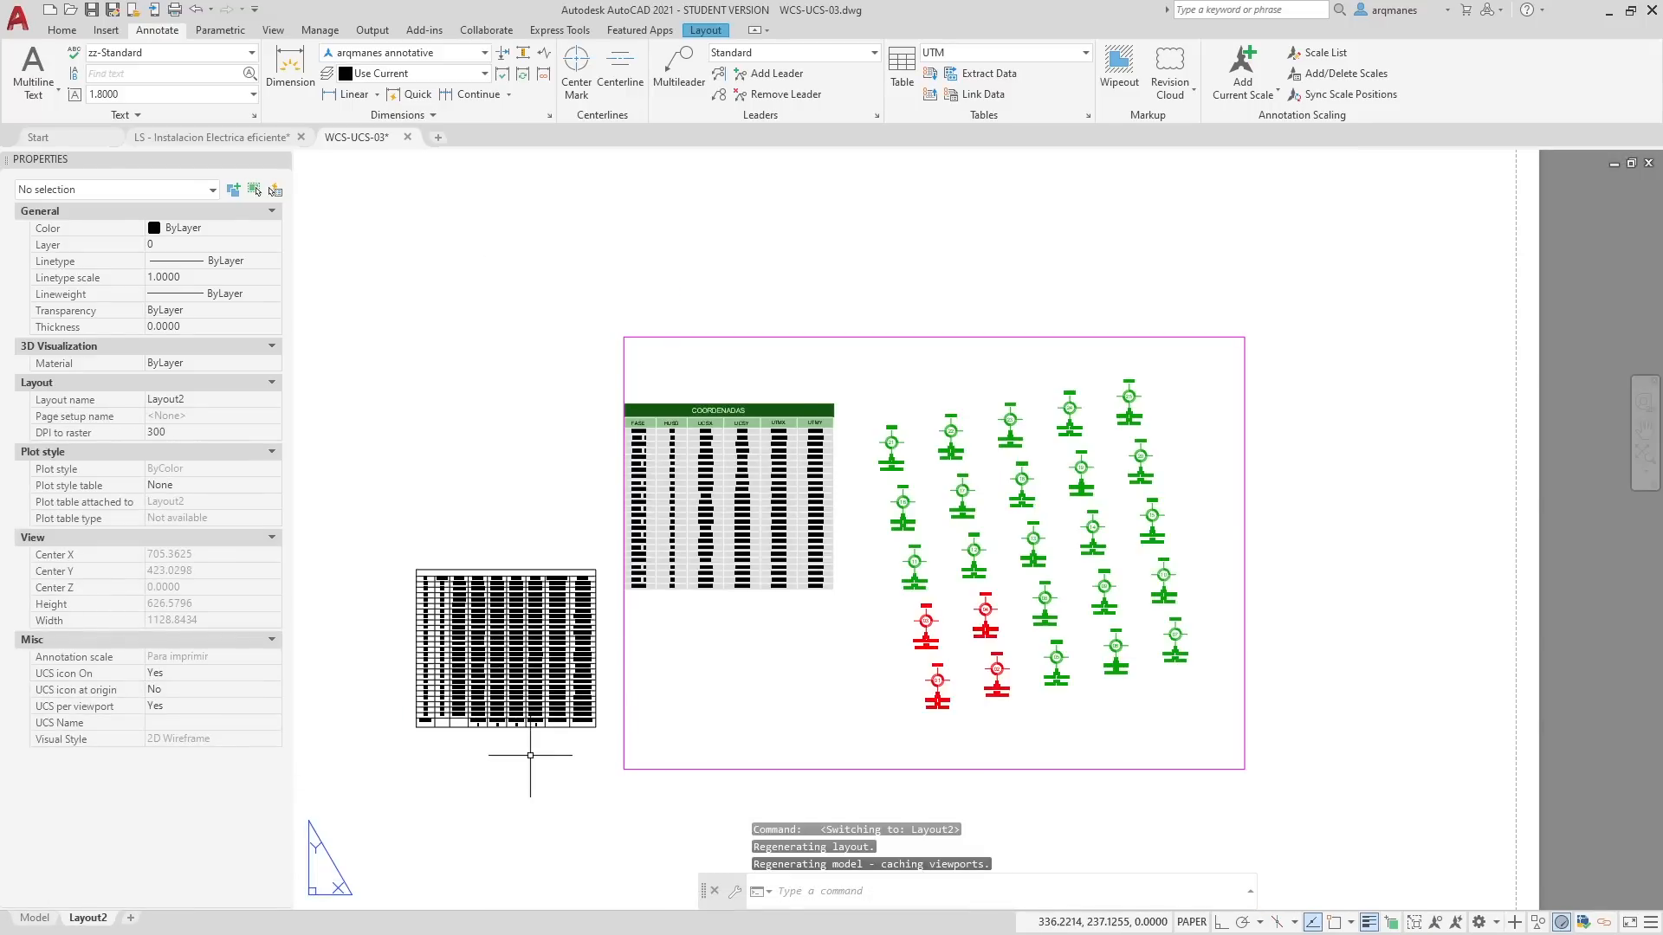
double_click(771, 689)
scroll(869, 649, down, 3)
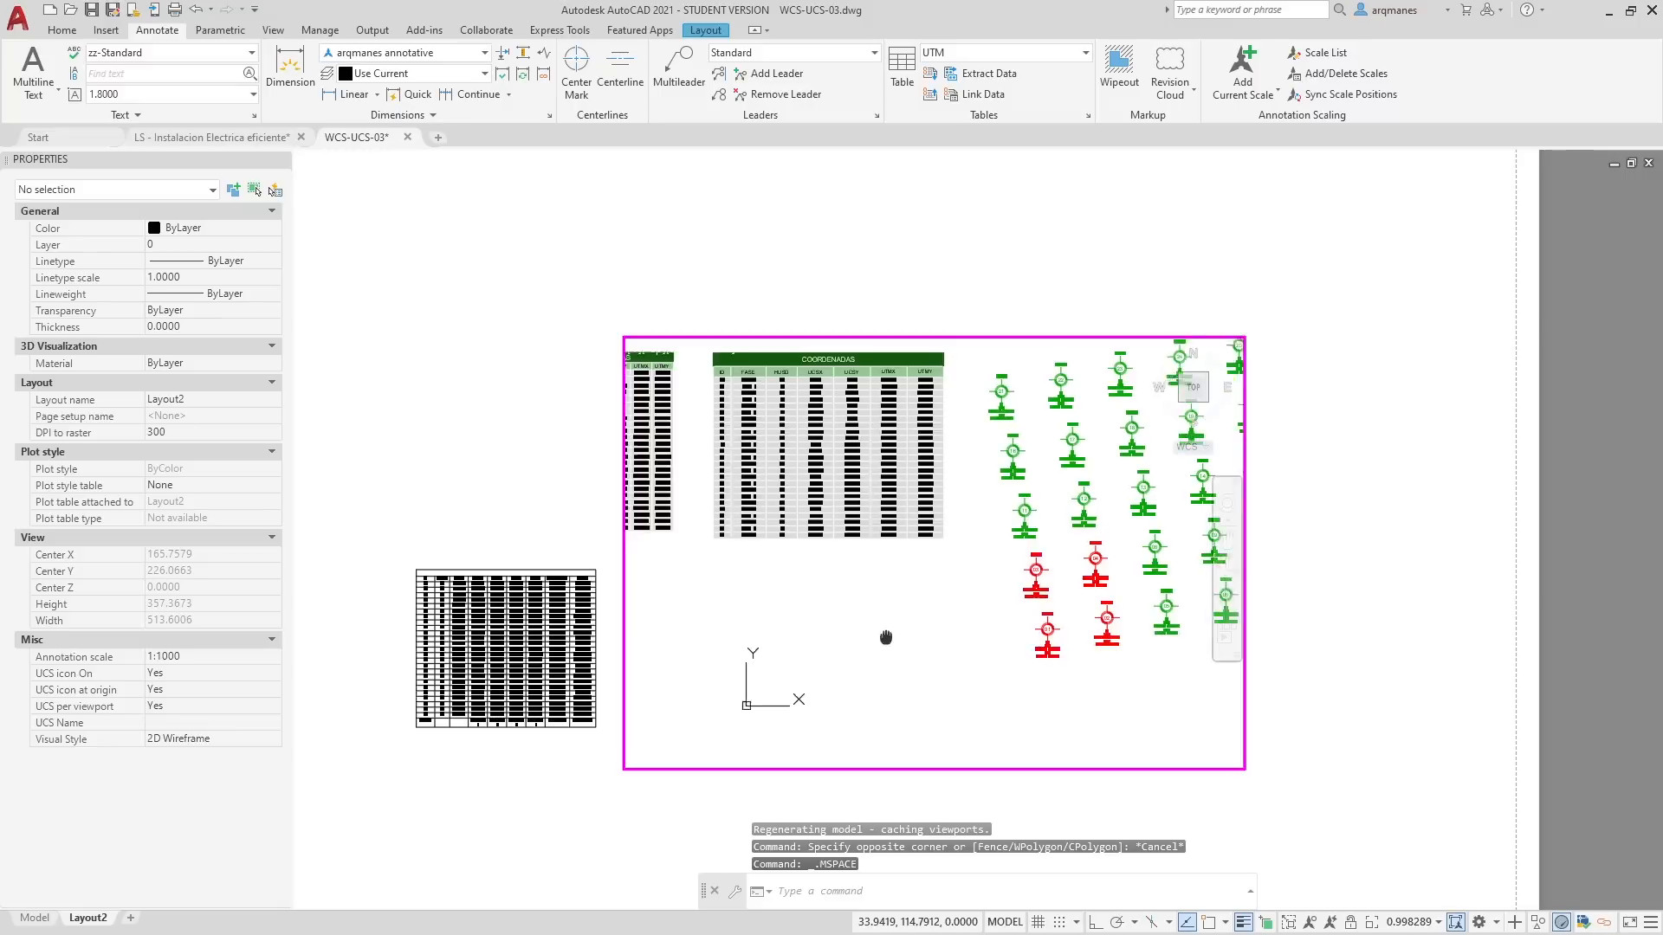
scroll(965, 594, up, 8)
scroll(944, 553, up, 2)
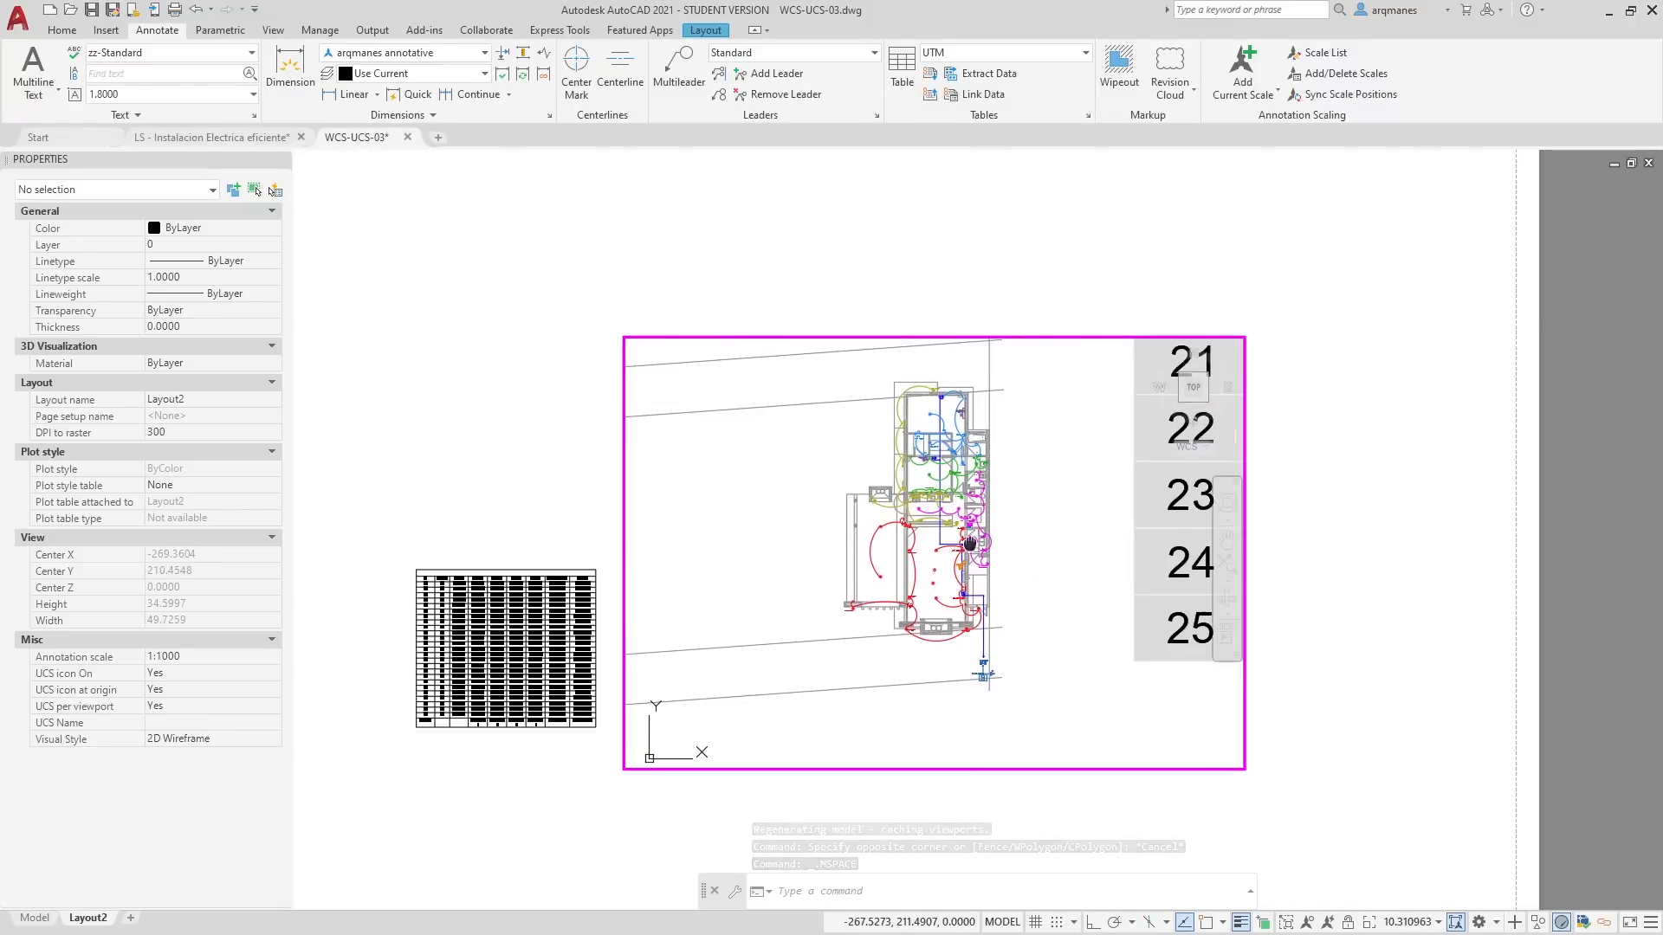
double_click(1402, 524)
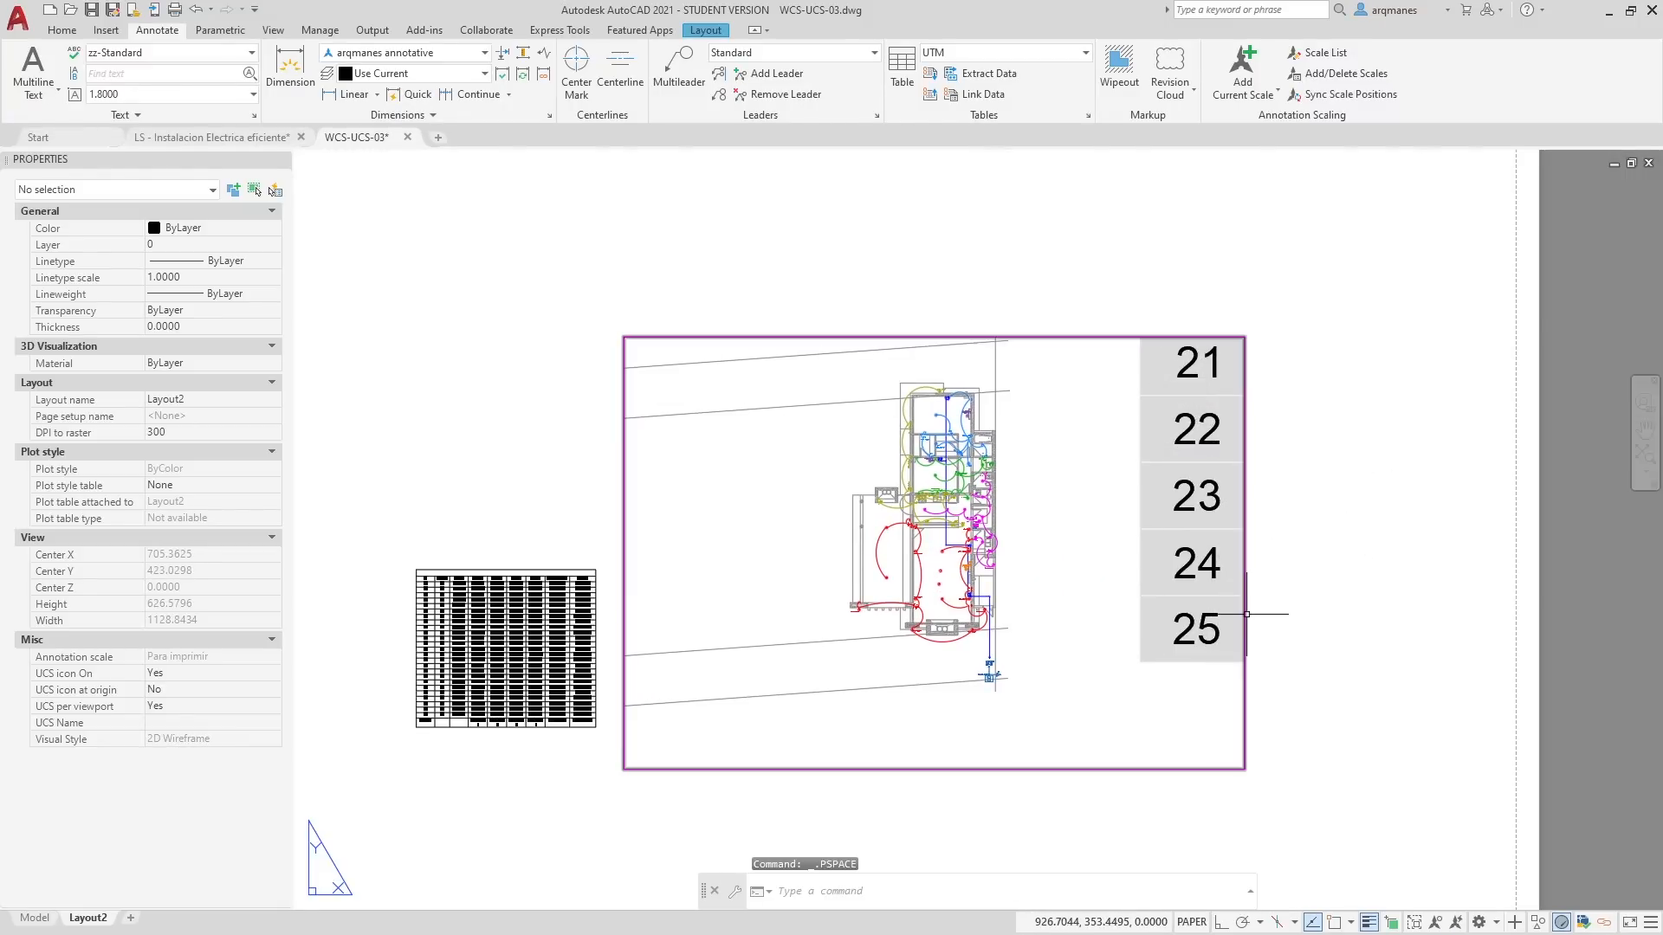
Step: Set the layout viewport's scale to 1:100 and recentre the electrical floor plan within it
click(1247, 615)
click(1438, 922)
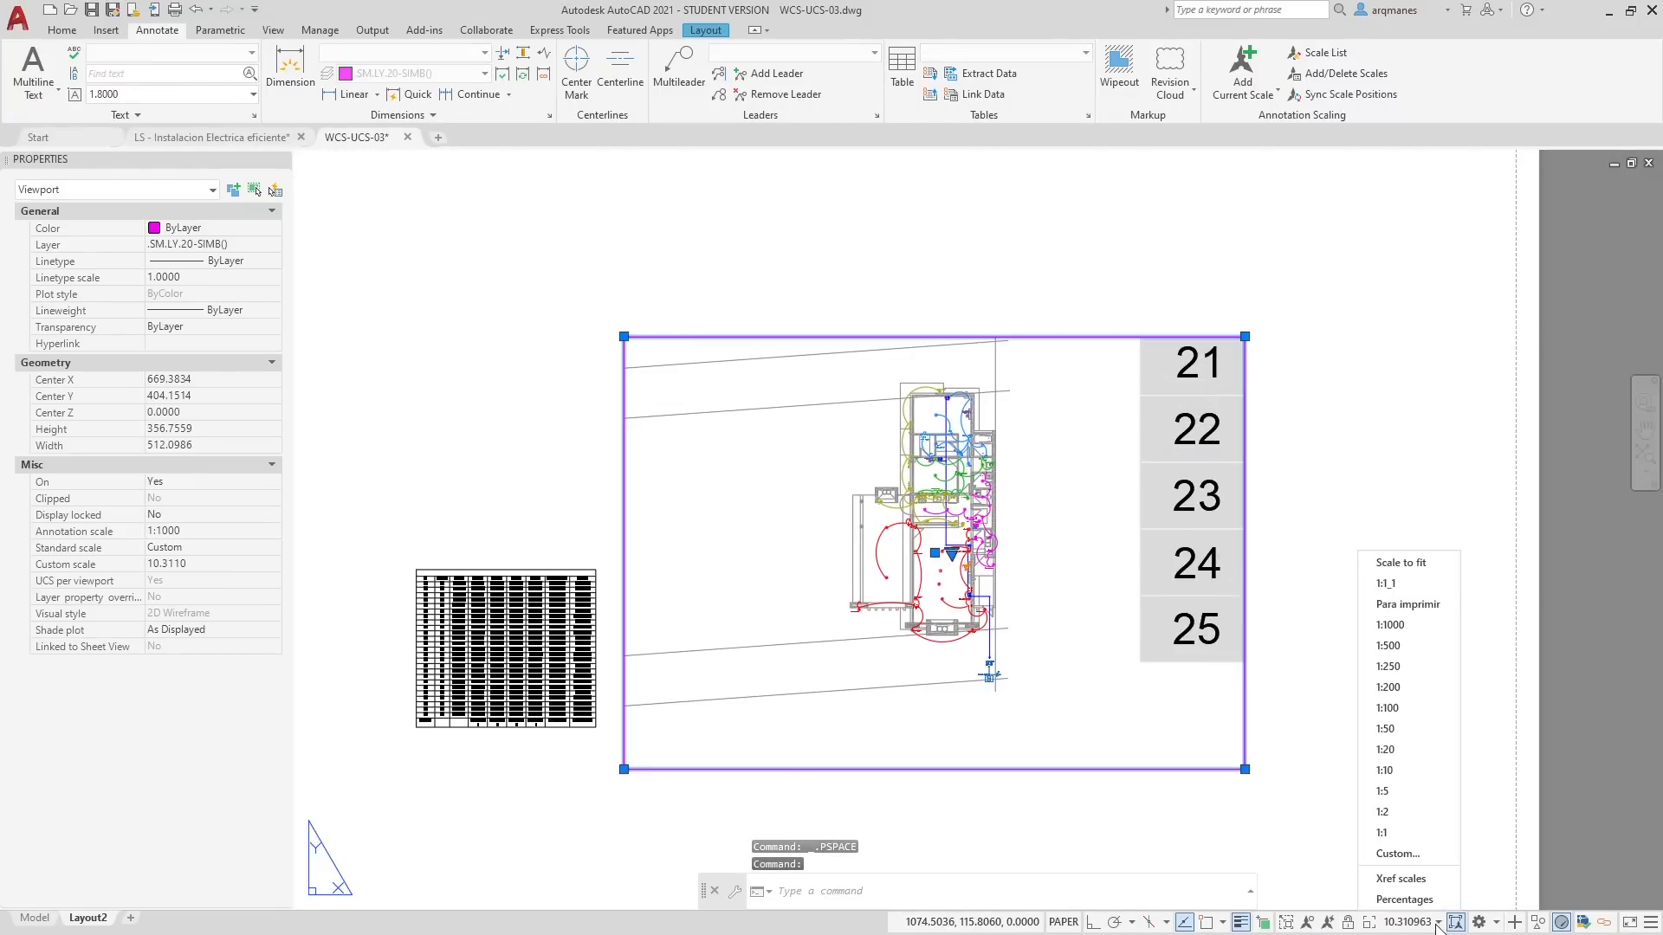
click(220, 565)
click(217, 564)
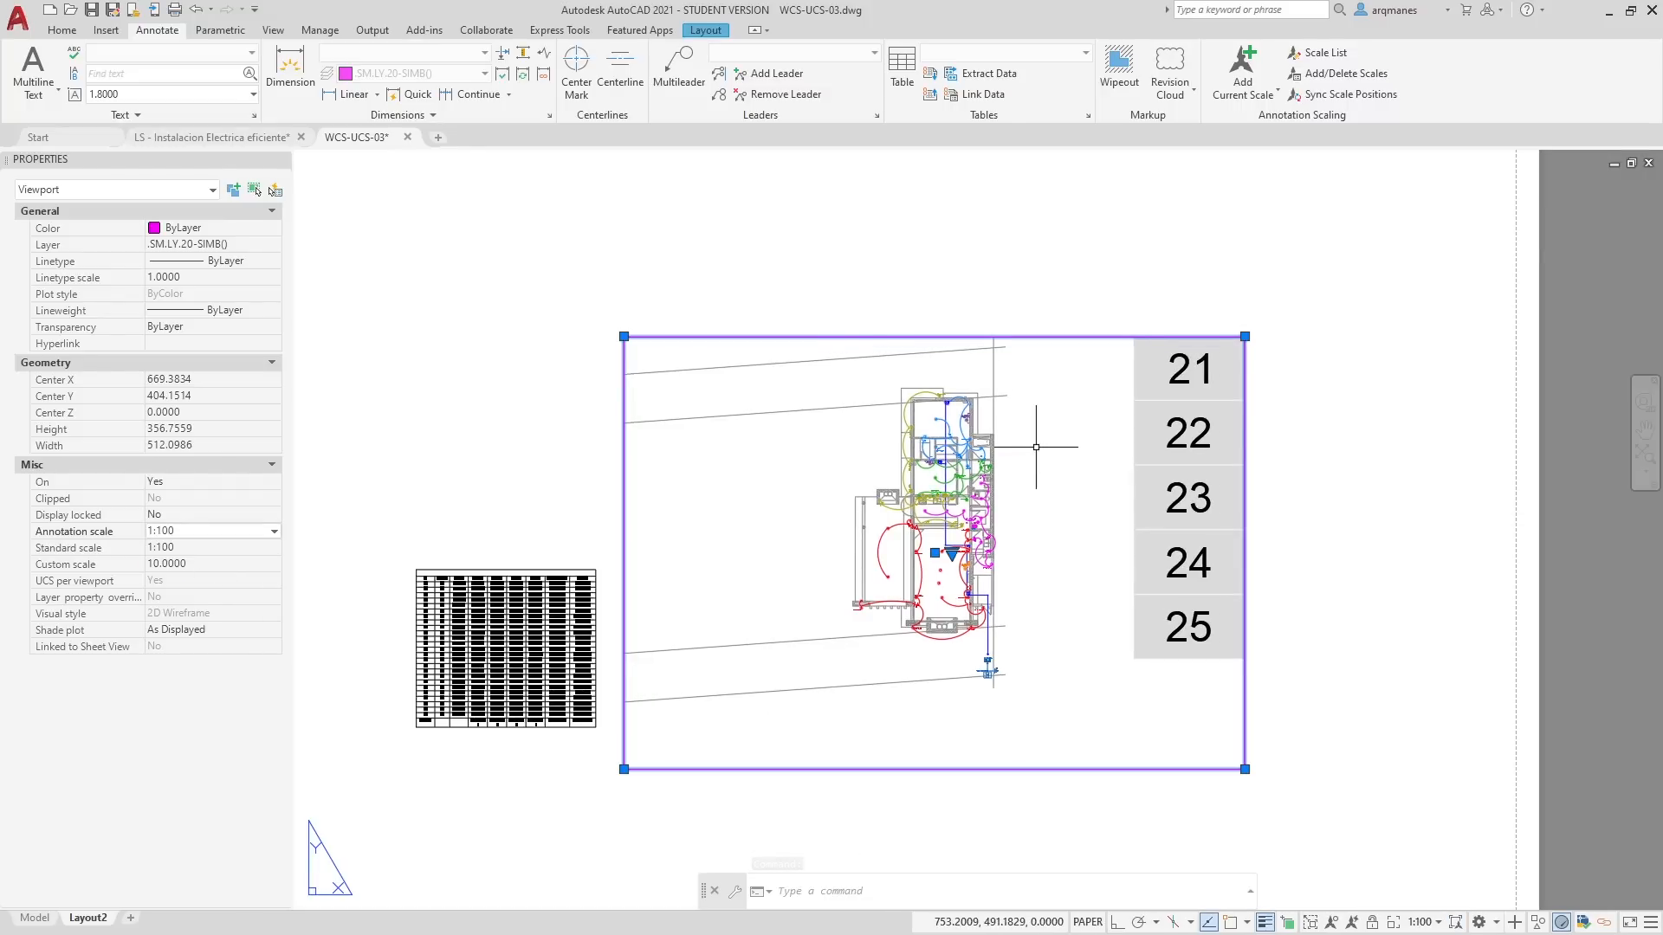
mouse_move(1037, 446)
middle_down()
mouse_move(998, 467)
mouse_move(1098, 393)
mouse_move(899, 464)
mouse_move(858, 437)
mouse_move(976, 360)
middle_up()
double_click(1098, 391)
middle_drag(926, 566, 1025, 631)
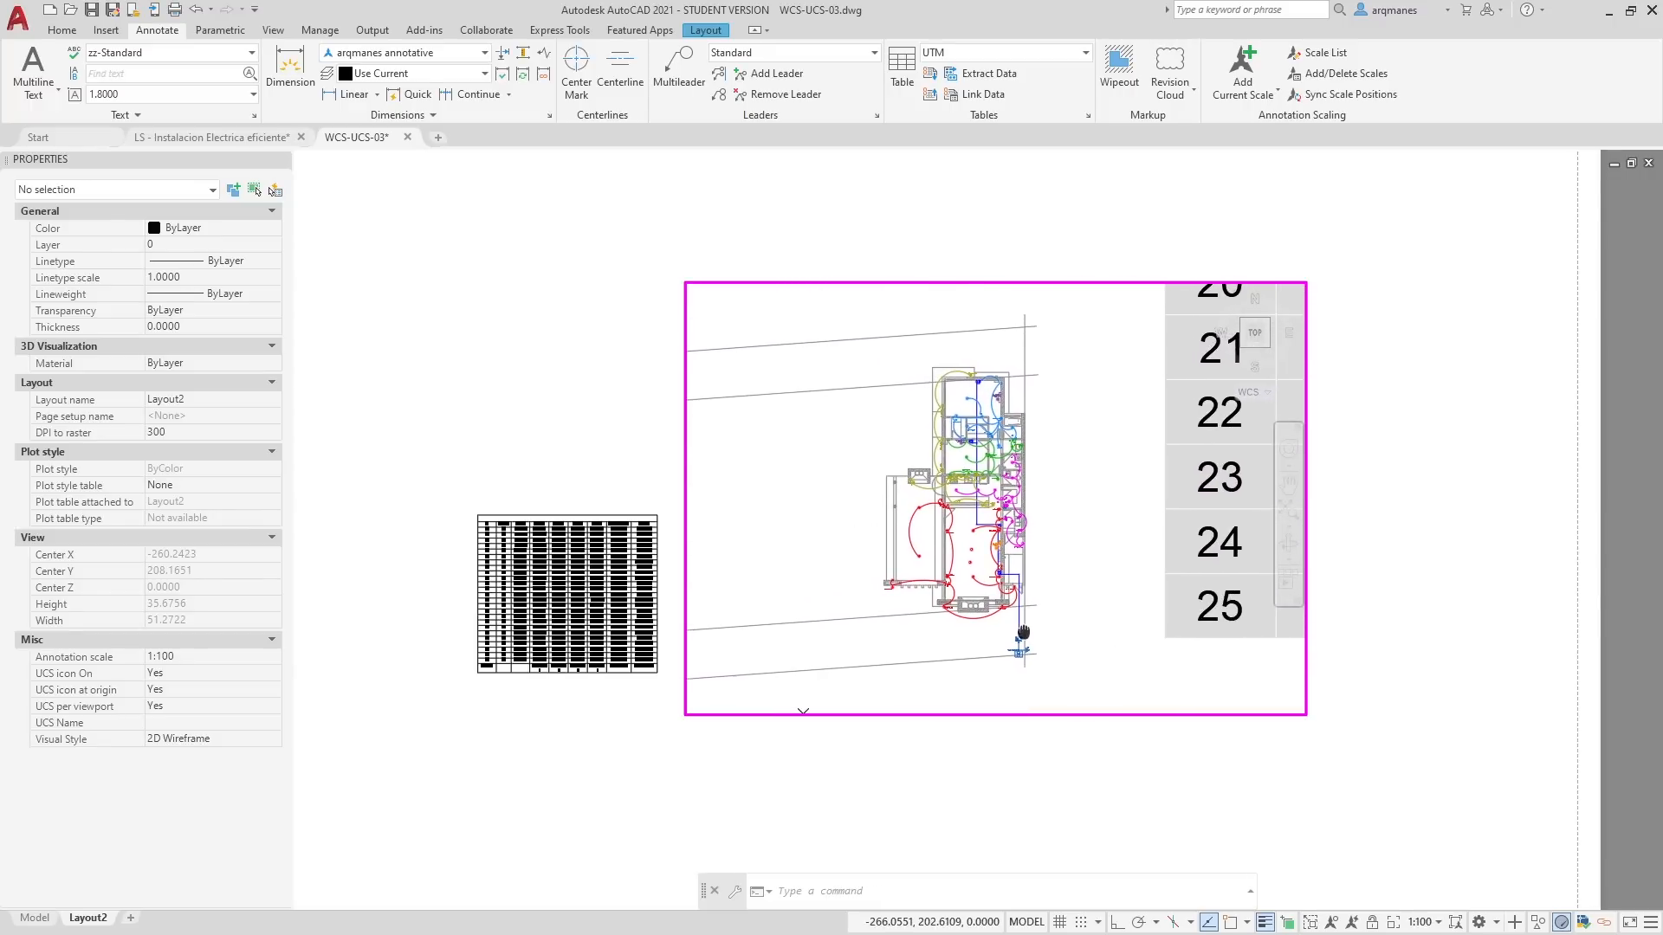
double_click(1417, 559)
Step: Crop the viewport around the floor plan to about 210 by 345 units and delete the old table beside it
click(1373, 549)
click(1273, 476)
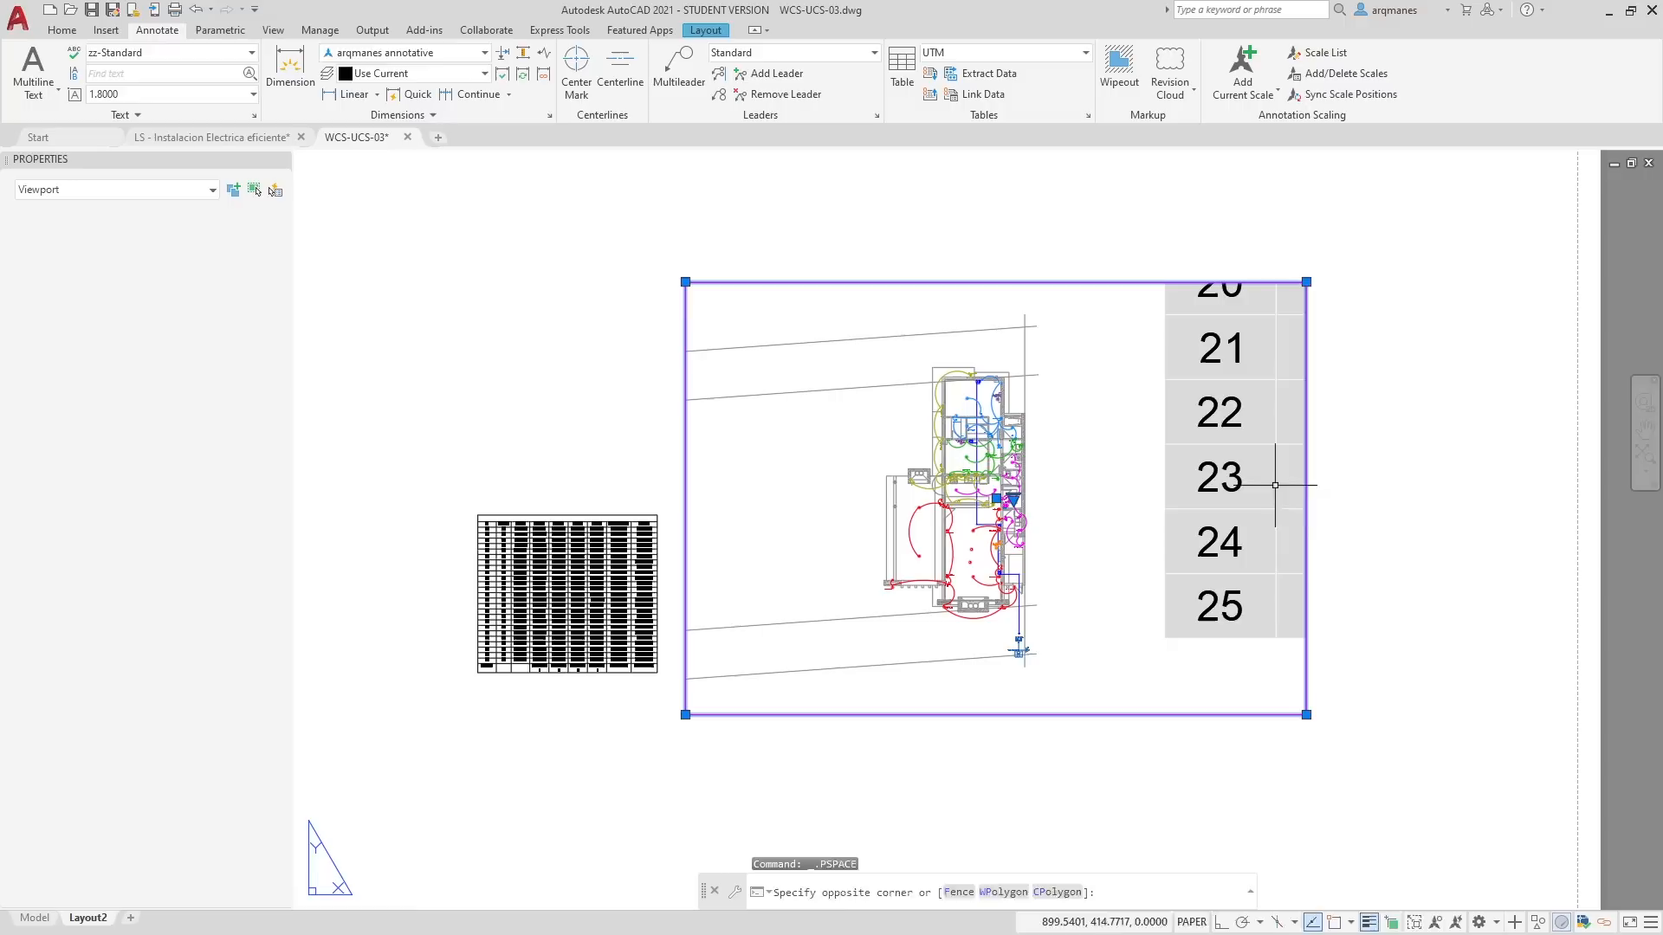
click(1306, 715)
click(1102, 718)
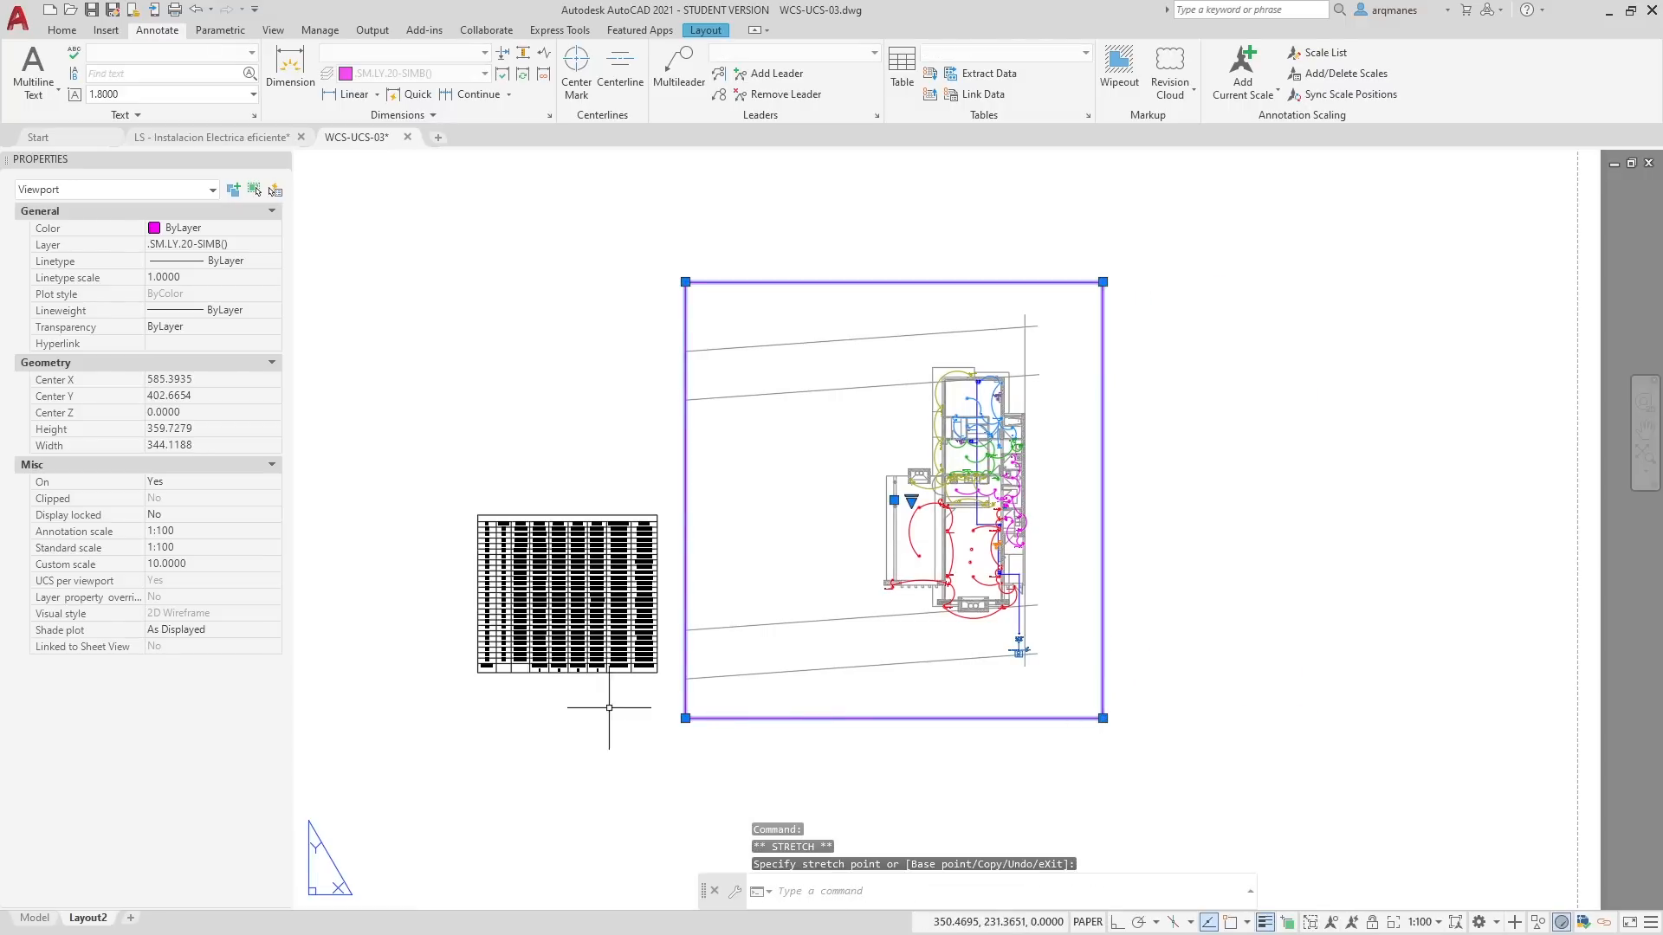
click(685, 718)
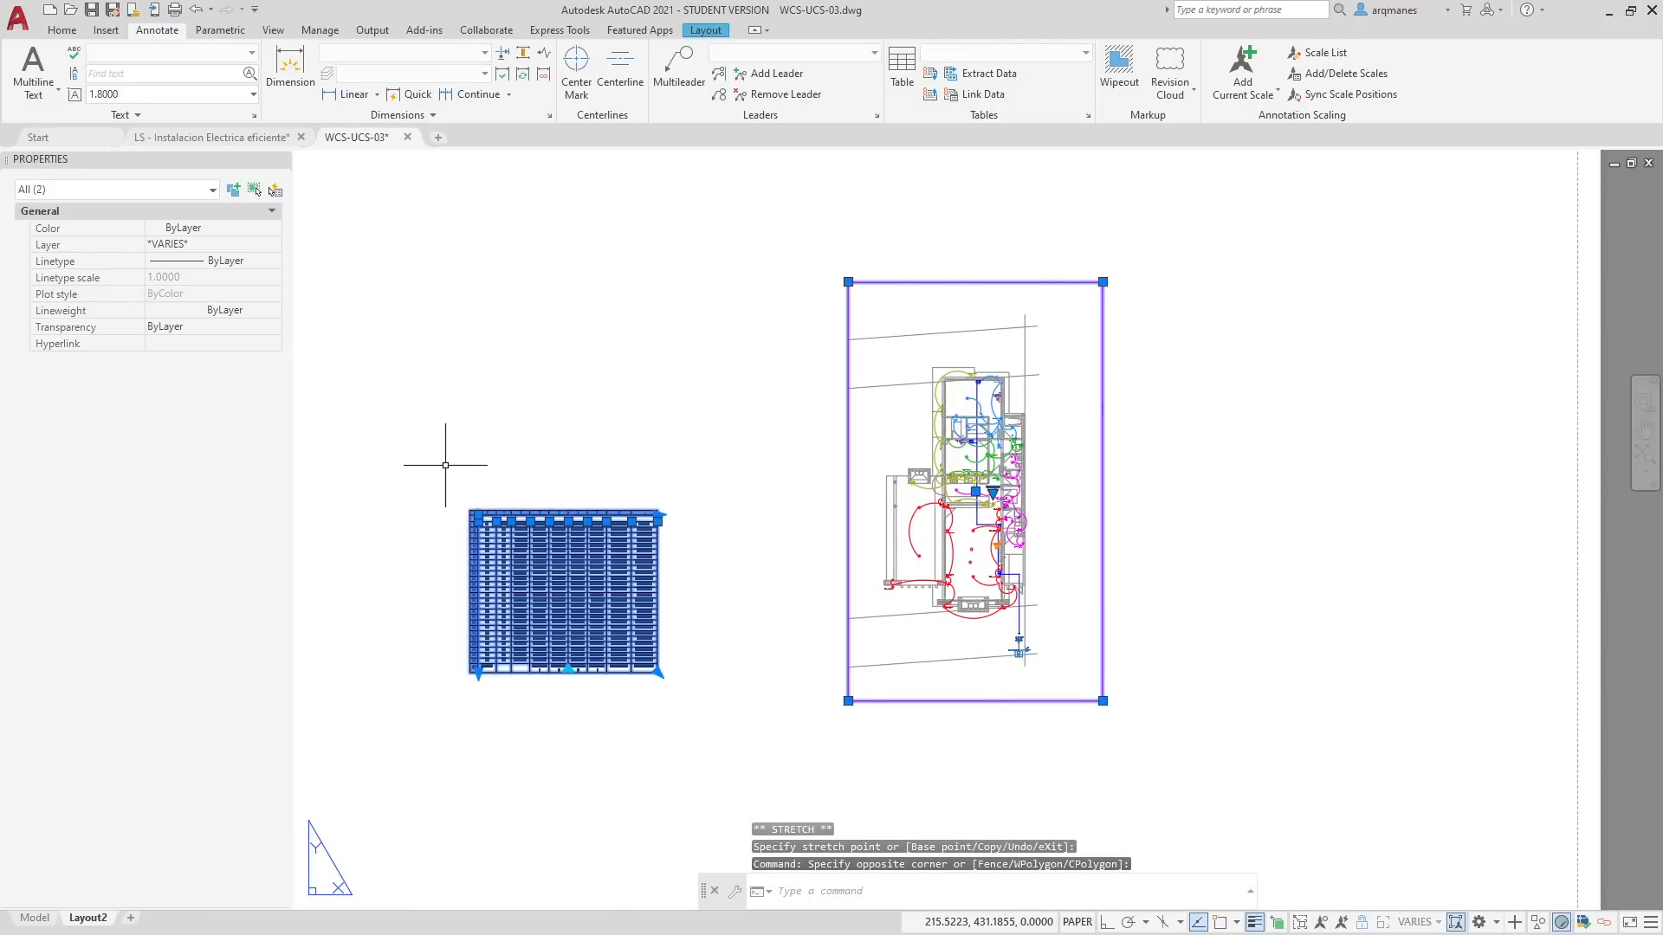
key(Delete)
Step: Copy the circuit power table from model space and return to Layout2
click(35, 918)
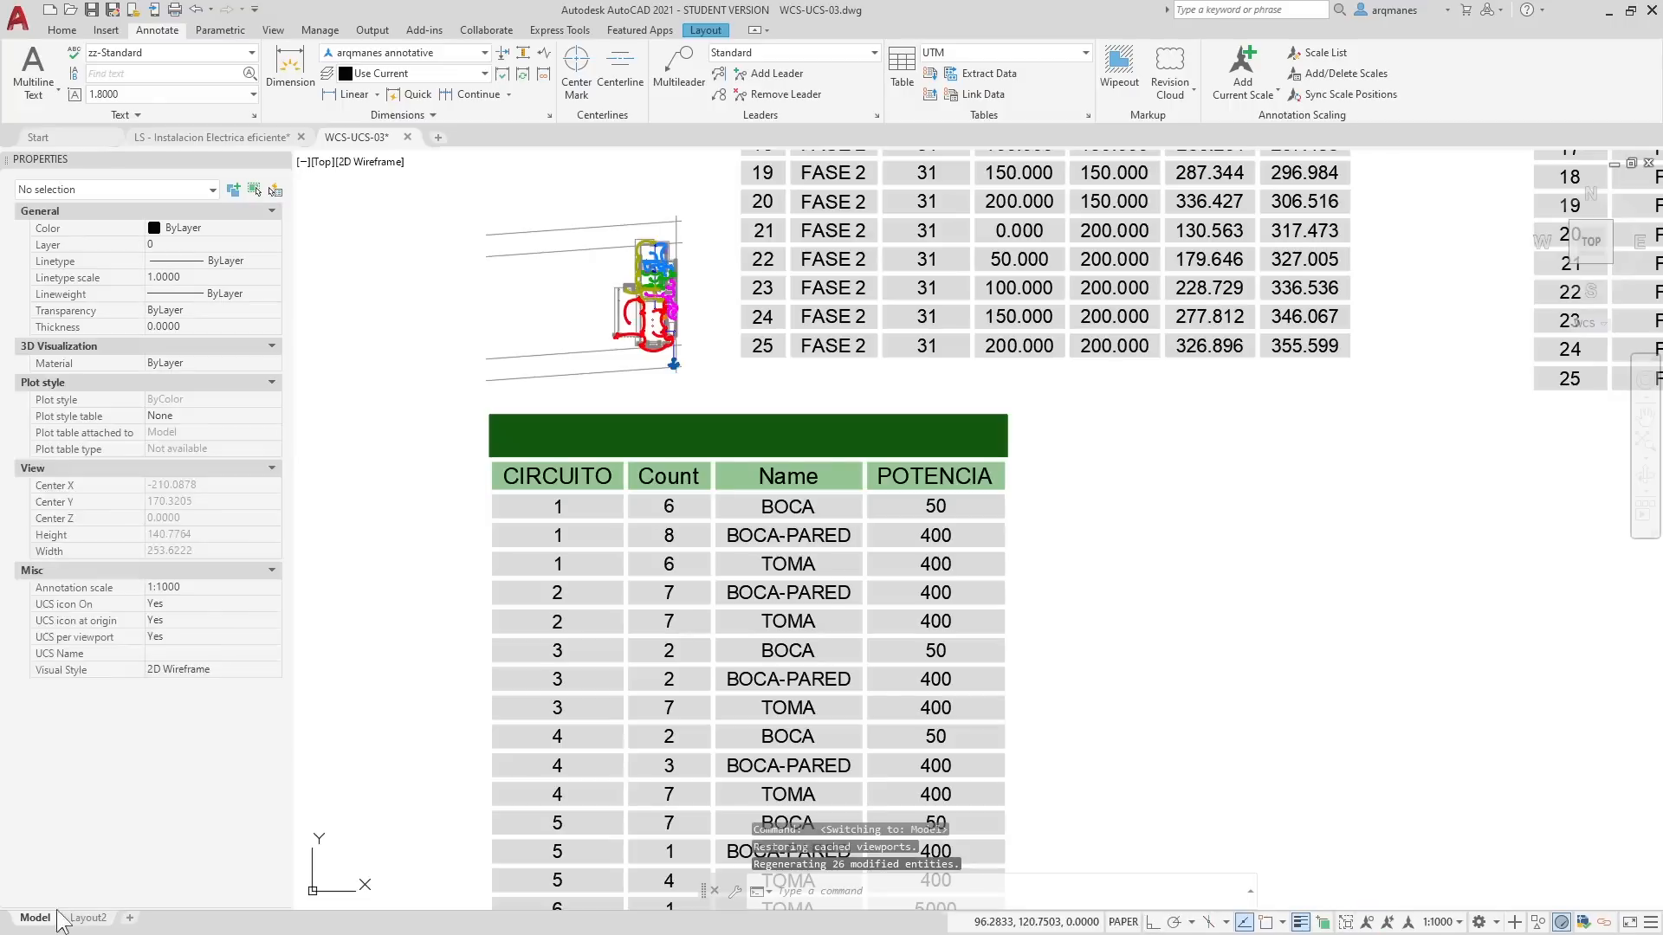
click(1108, 506)
click(957, 414)
key(ctrl+c)
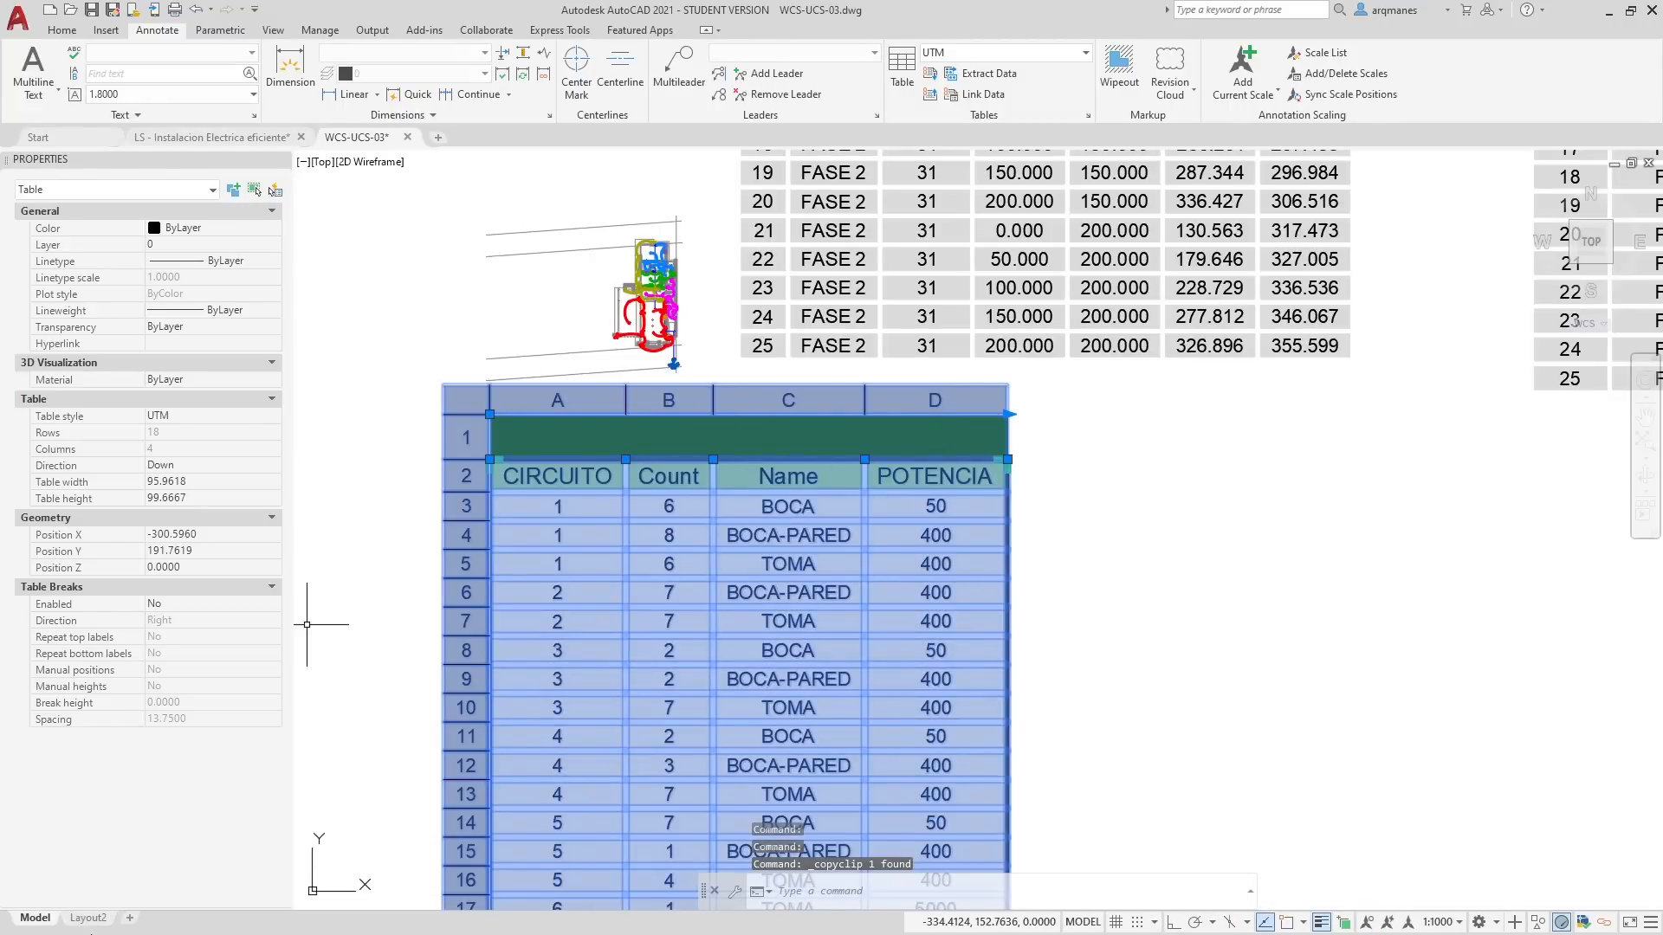
click(94, 918)
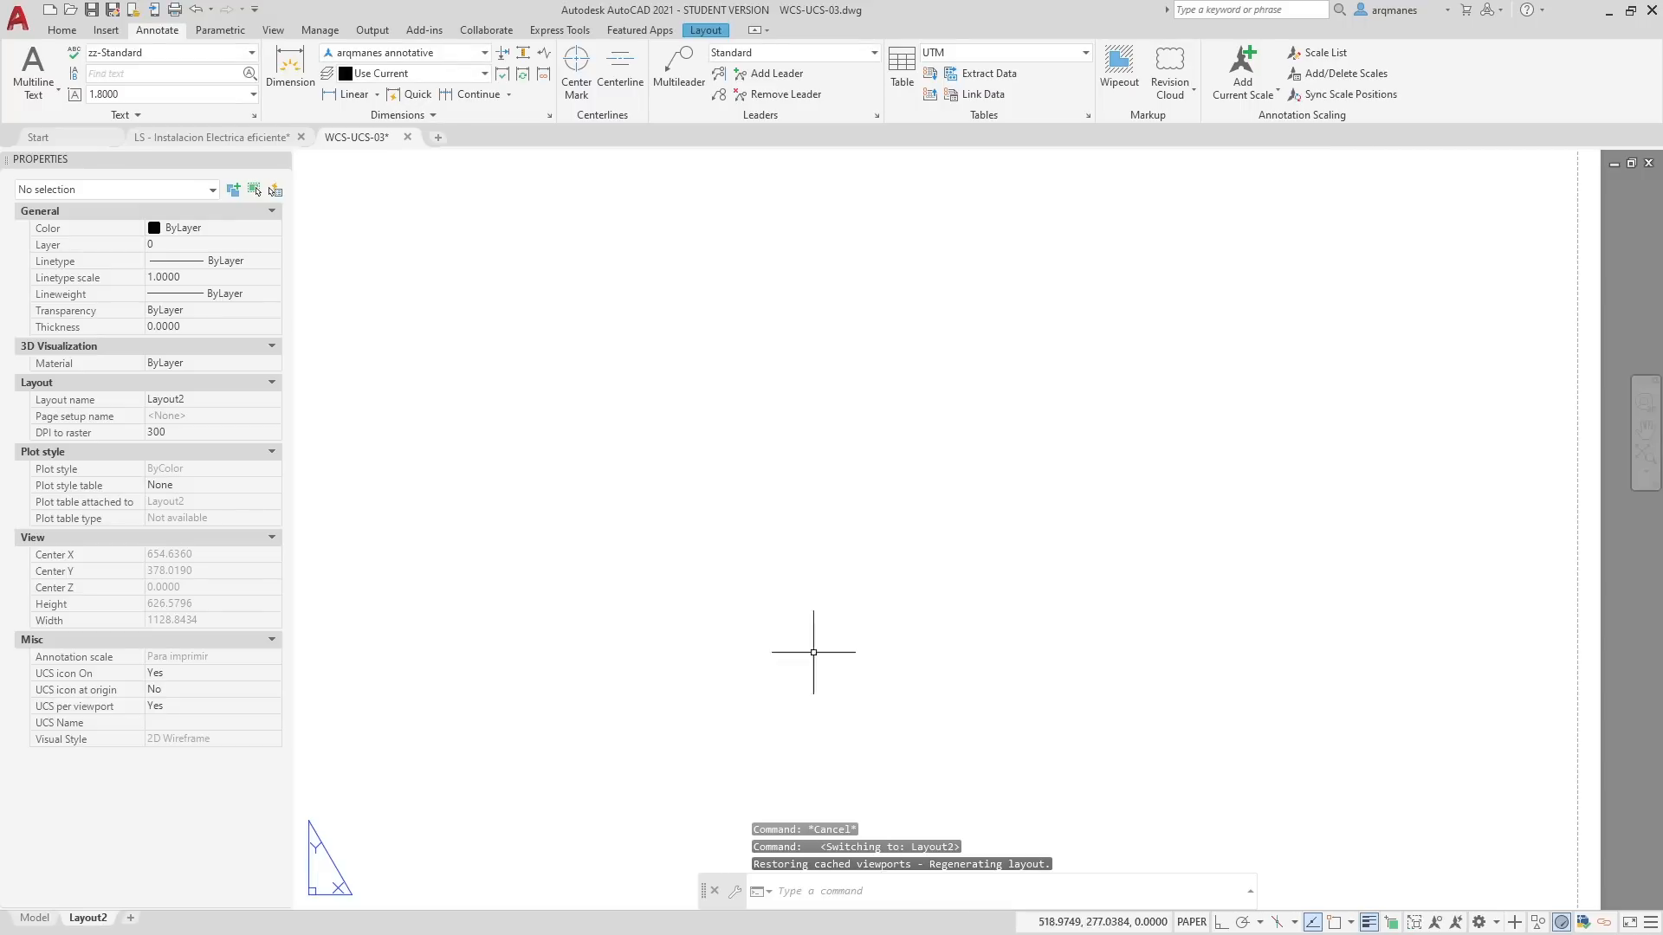
scroll(858, 512, down, 4)
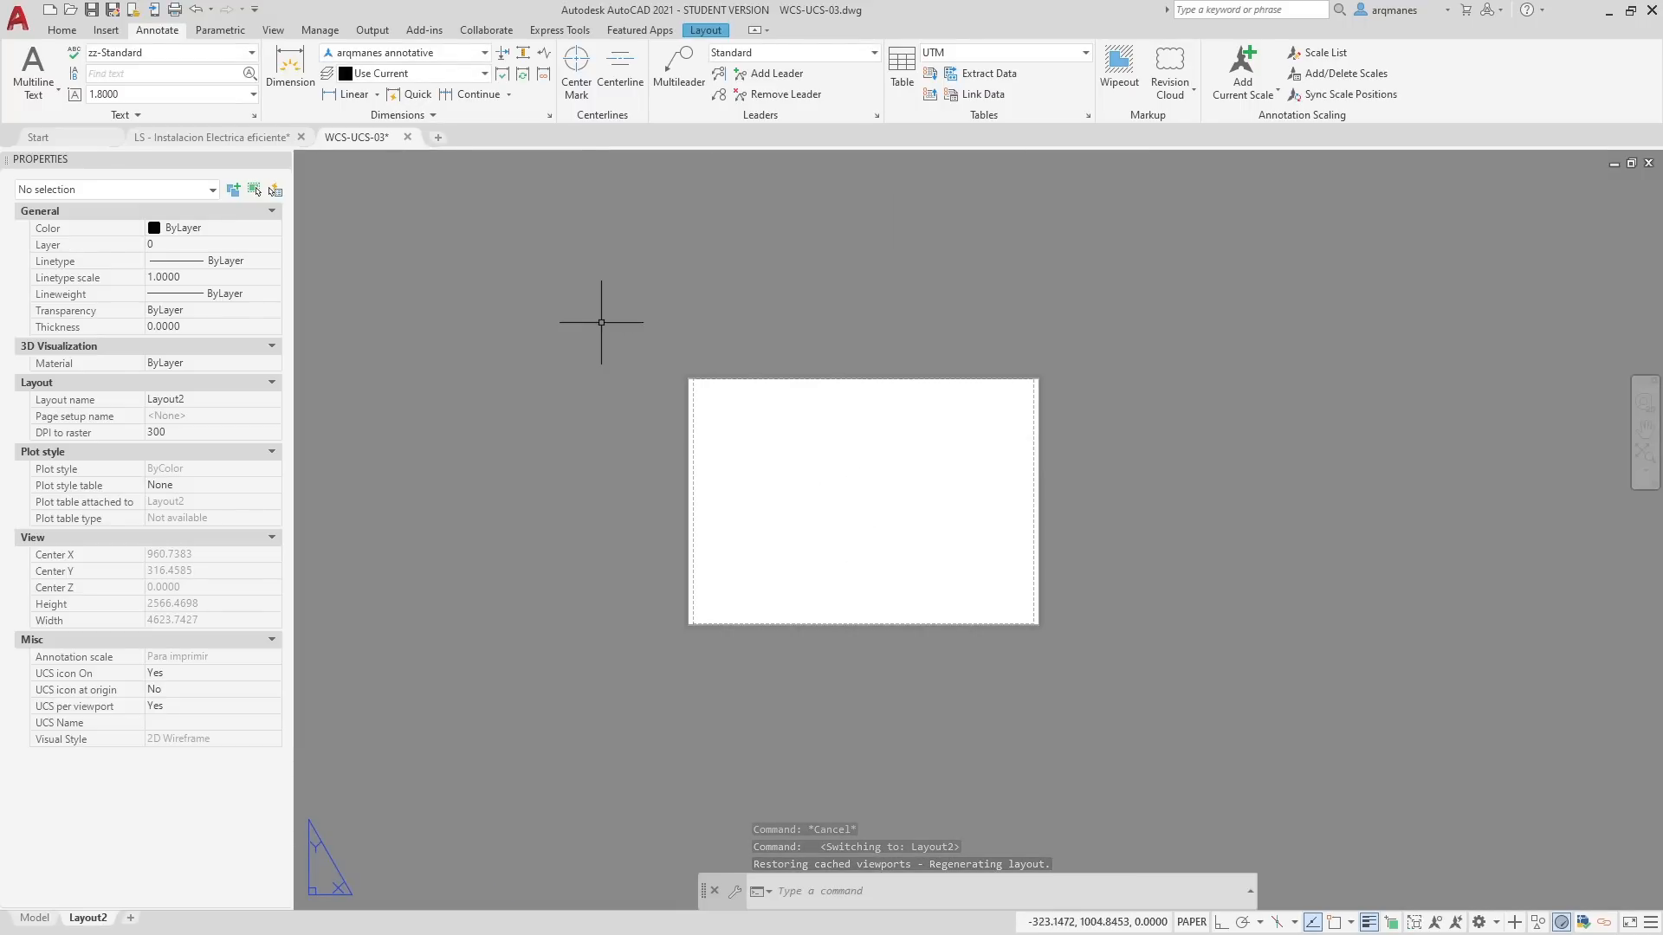
Step: Copy the circuit power table from model space and paste it onto Layout2 beside the floor plan's viewport
click(1143, 481)
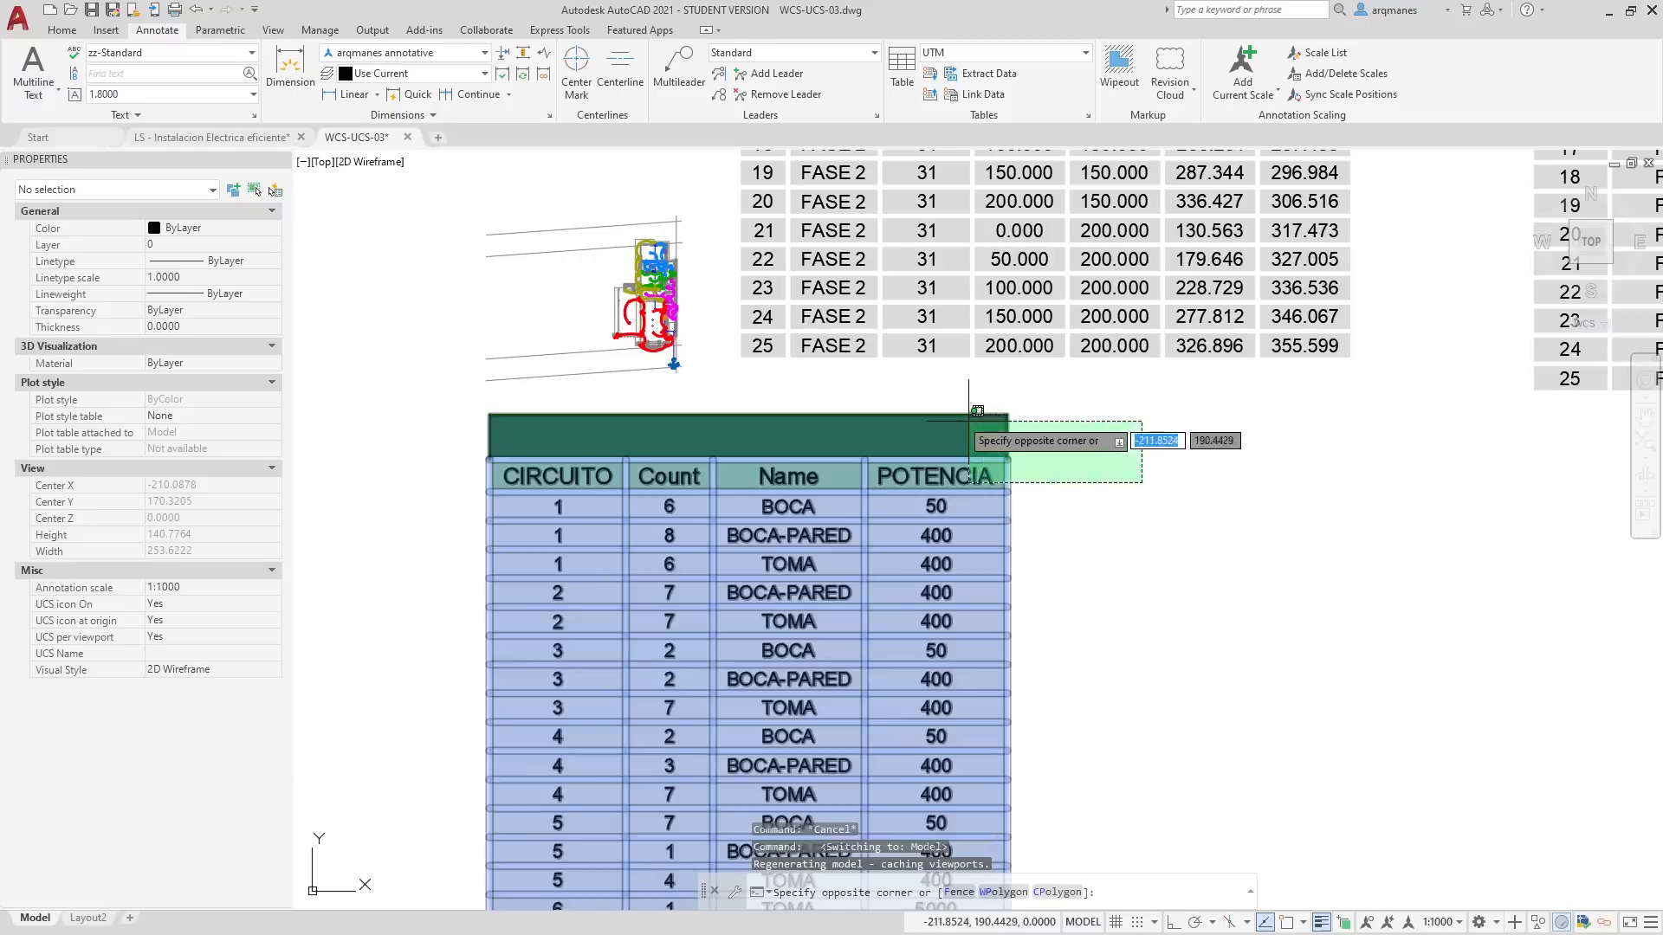
click(951, 413)
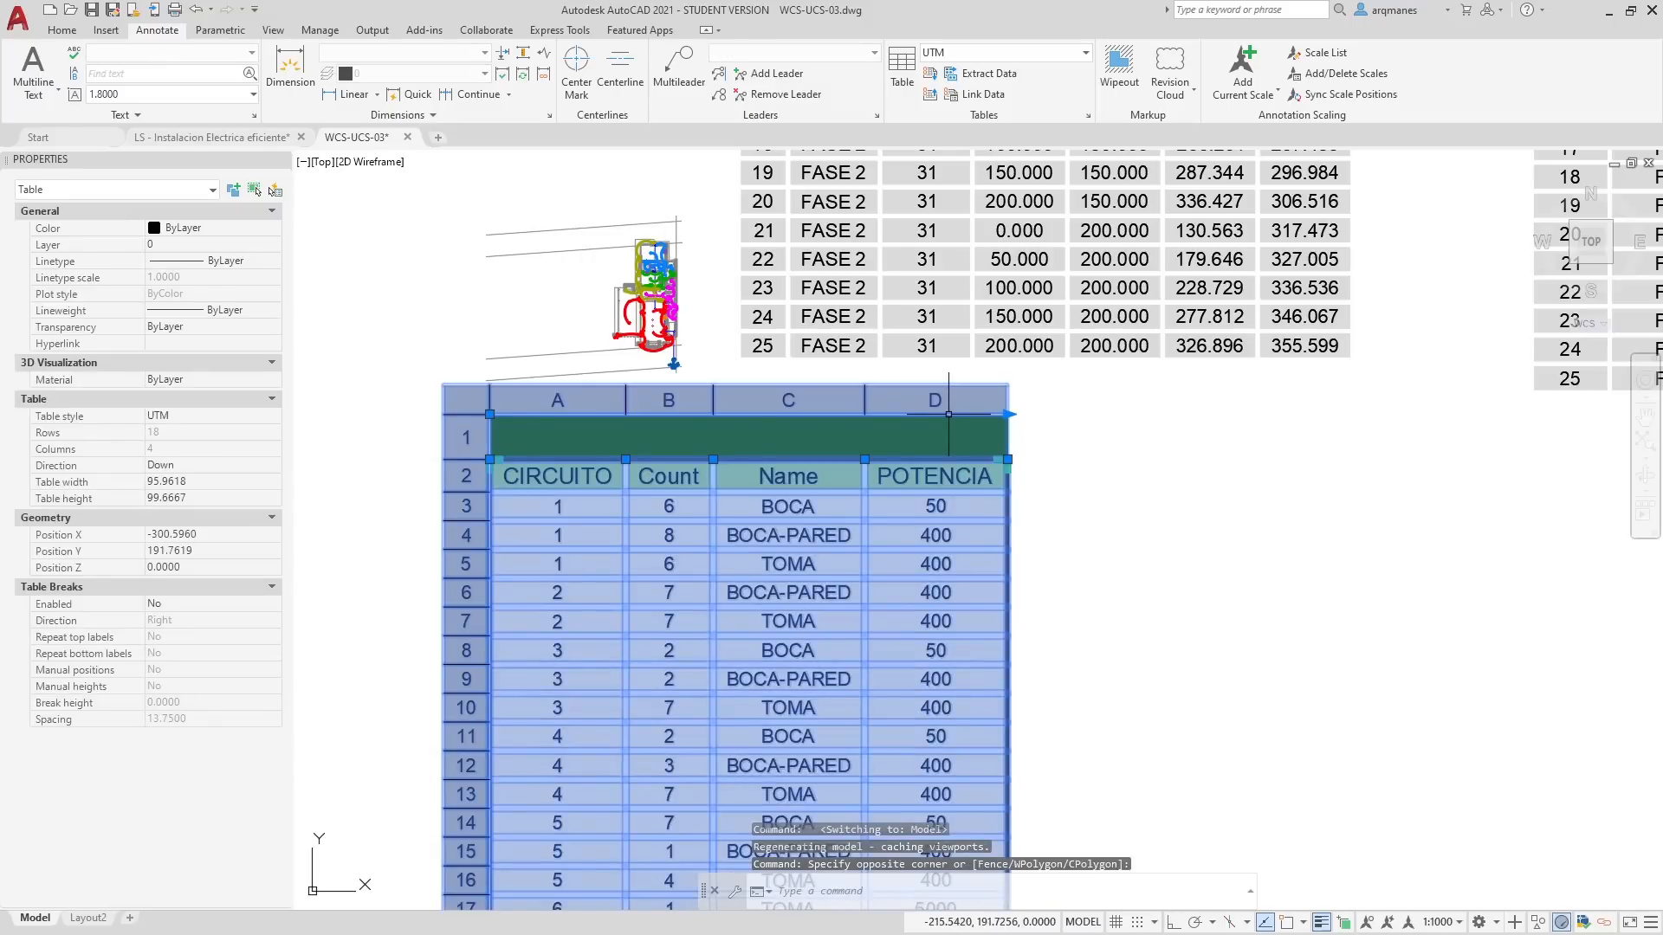
key(ctrl+c)
click(88, 918)
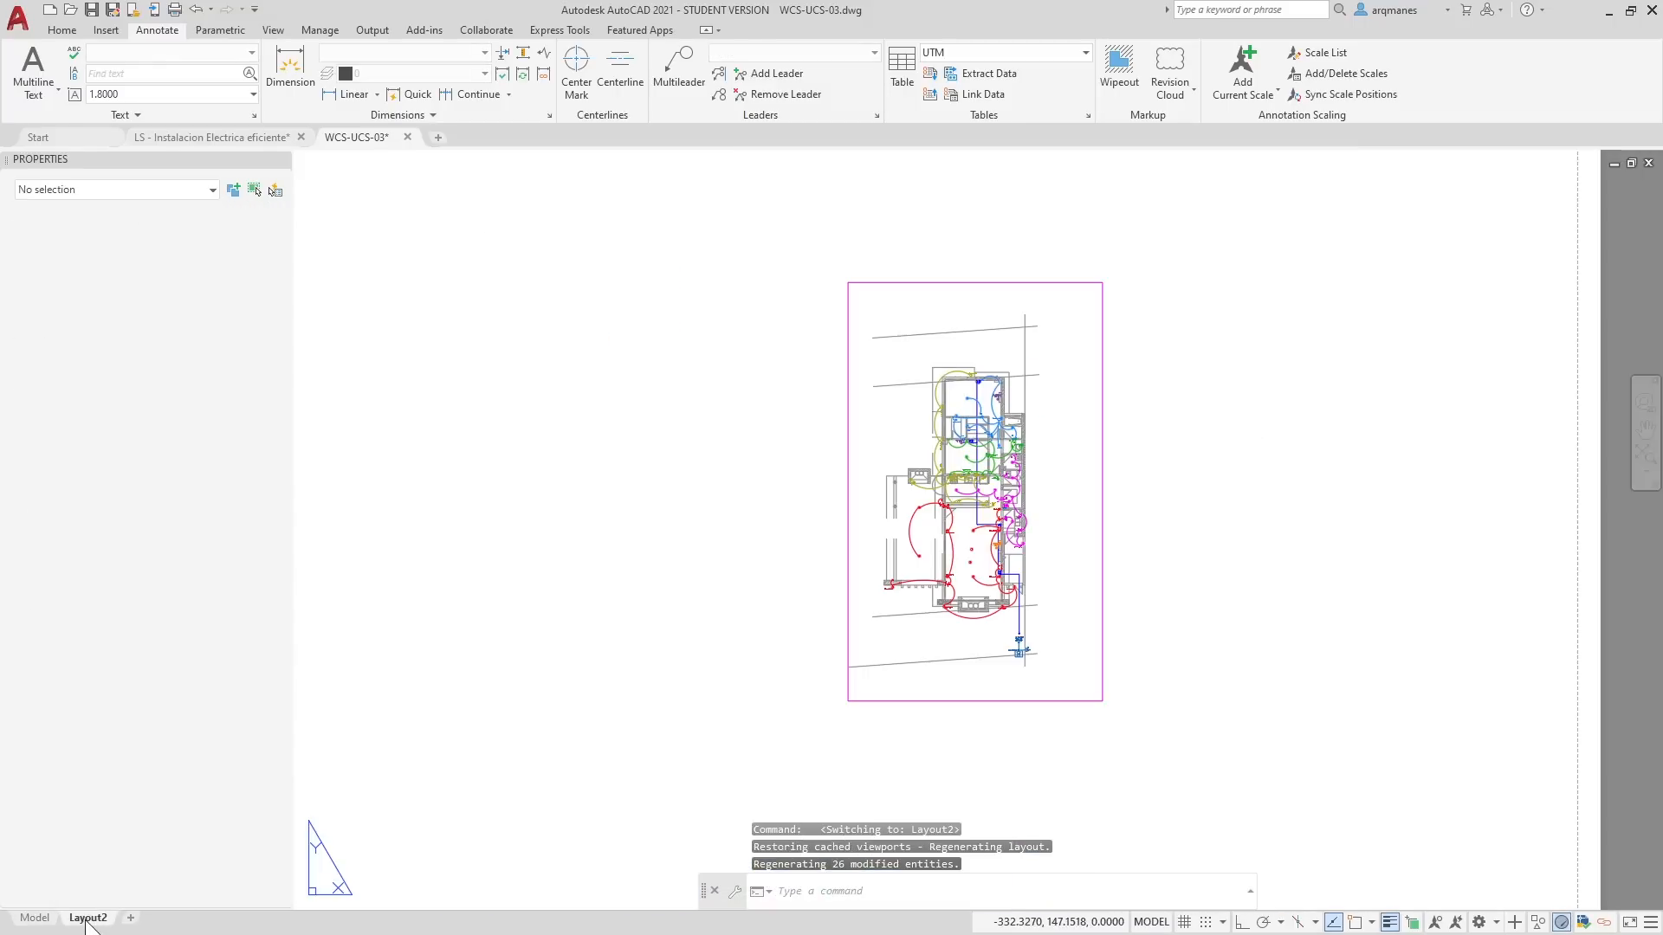
key(ctrl+v)
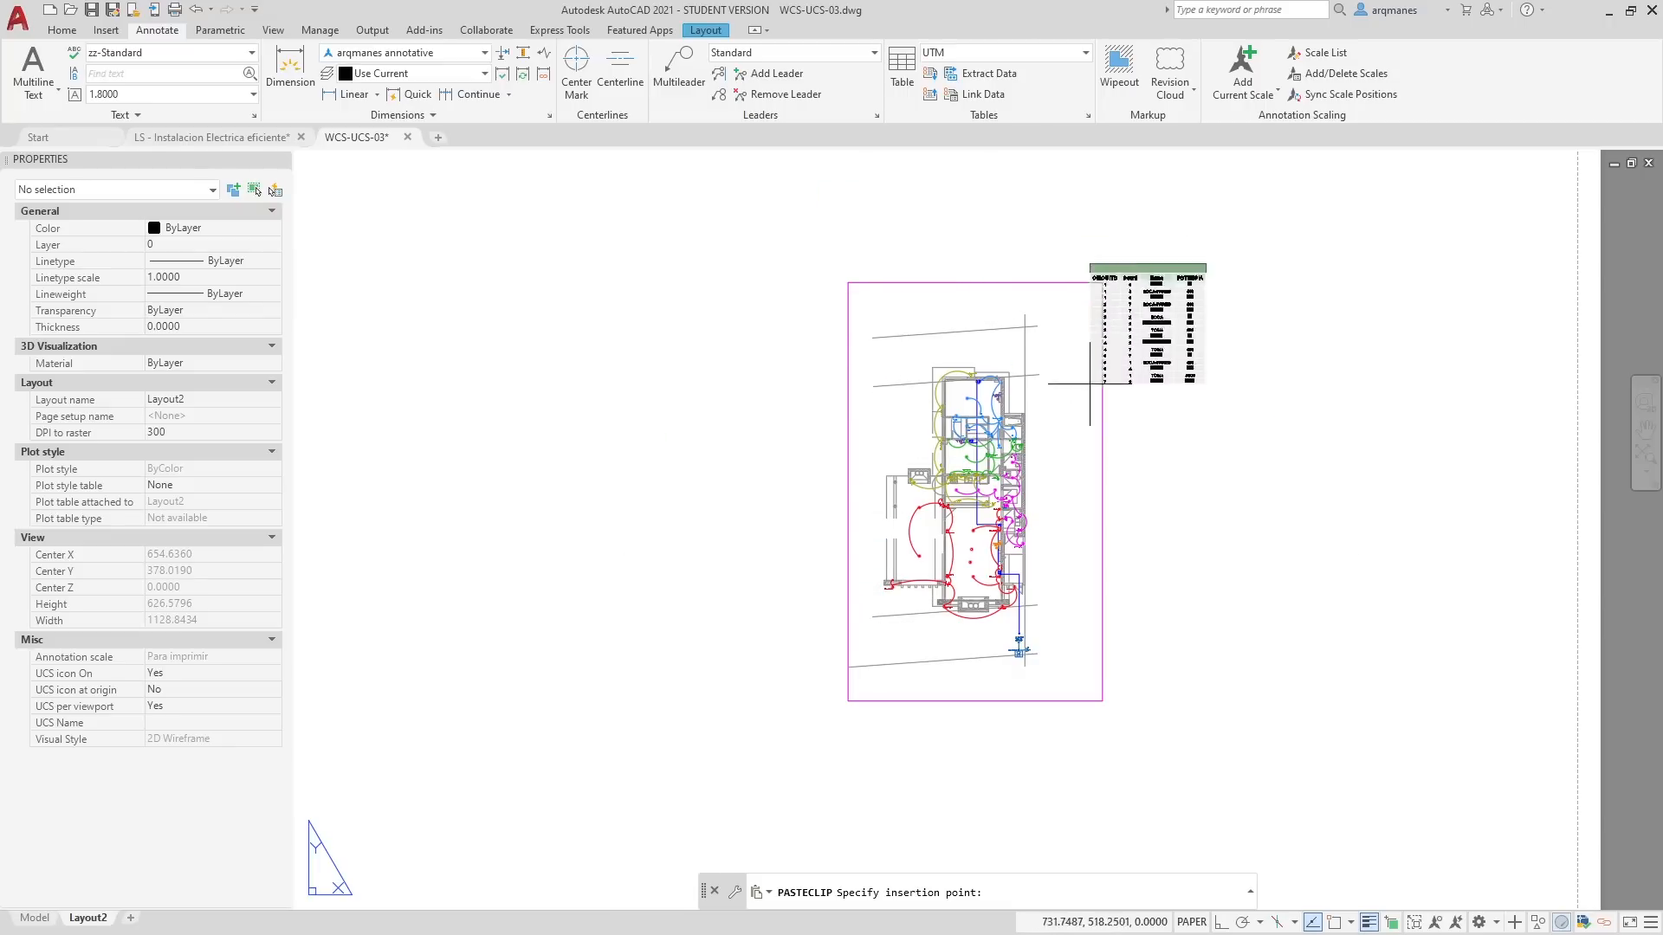
scroll(657, 547, down, 4)
scroll(657, 548, up, 4)
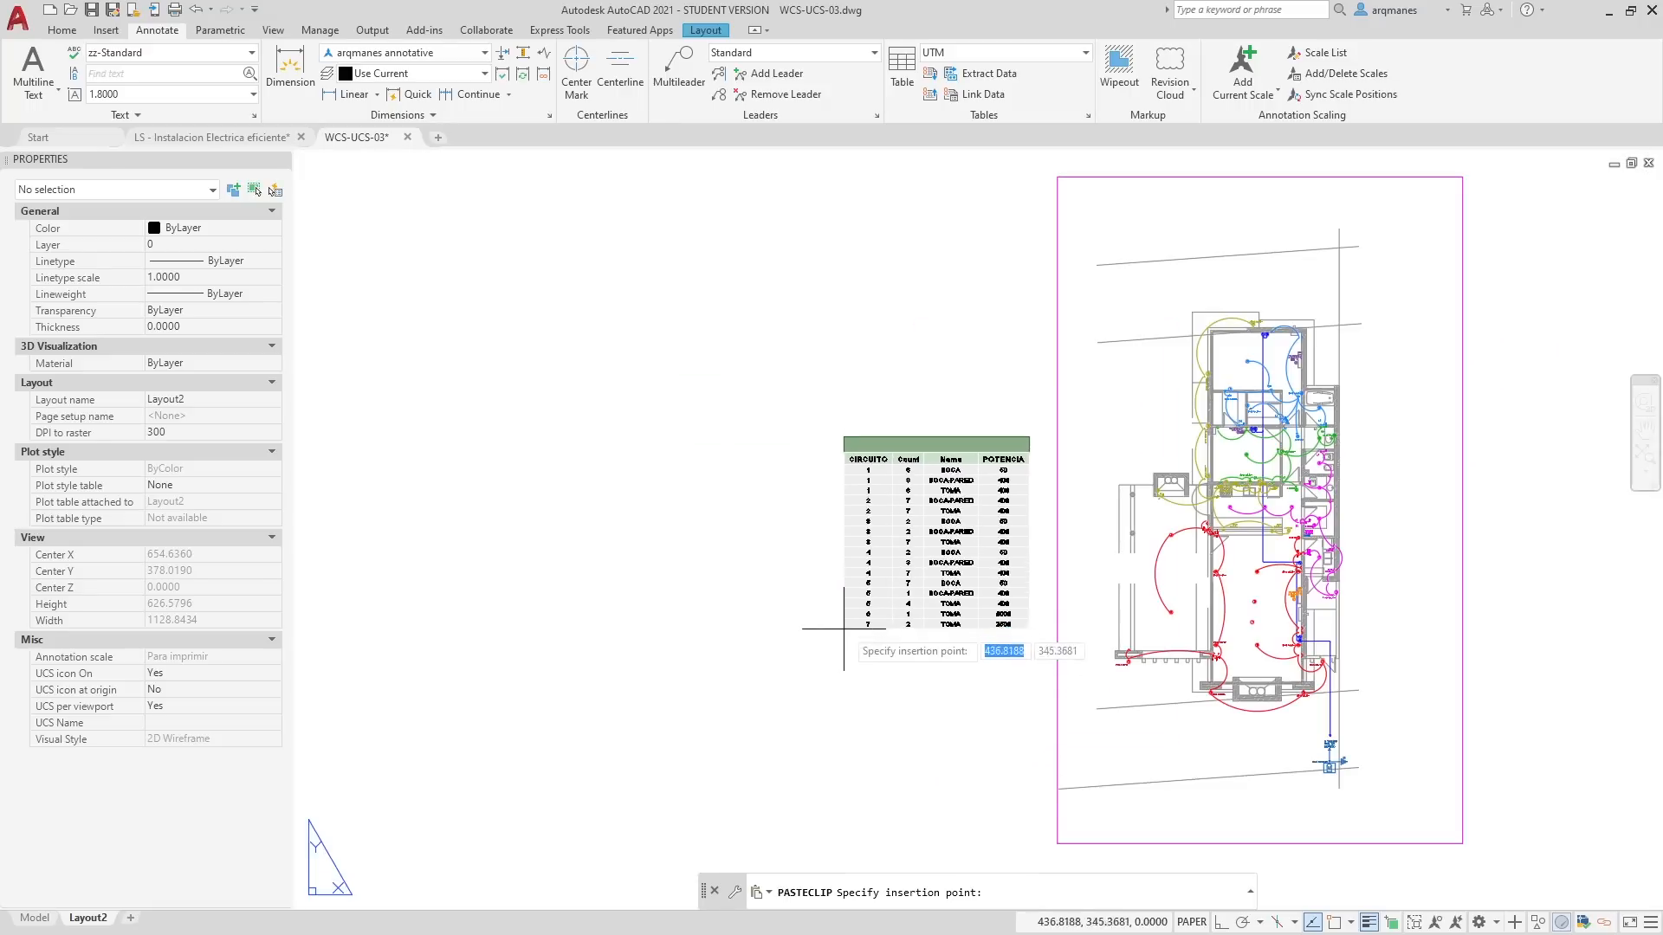
click(840, 523)
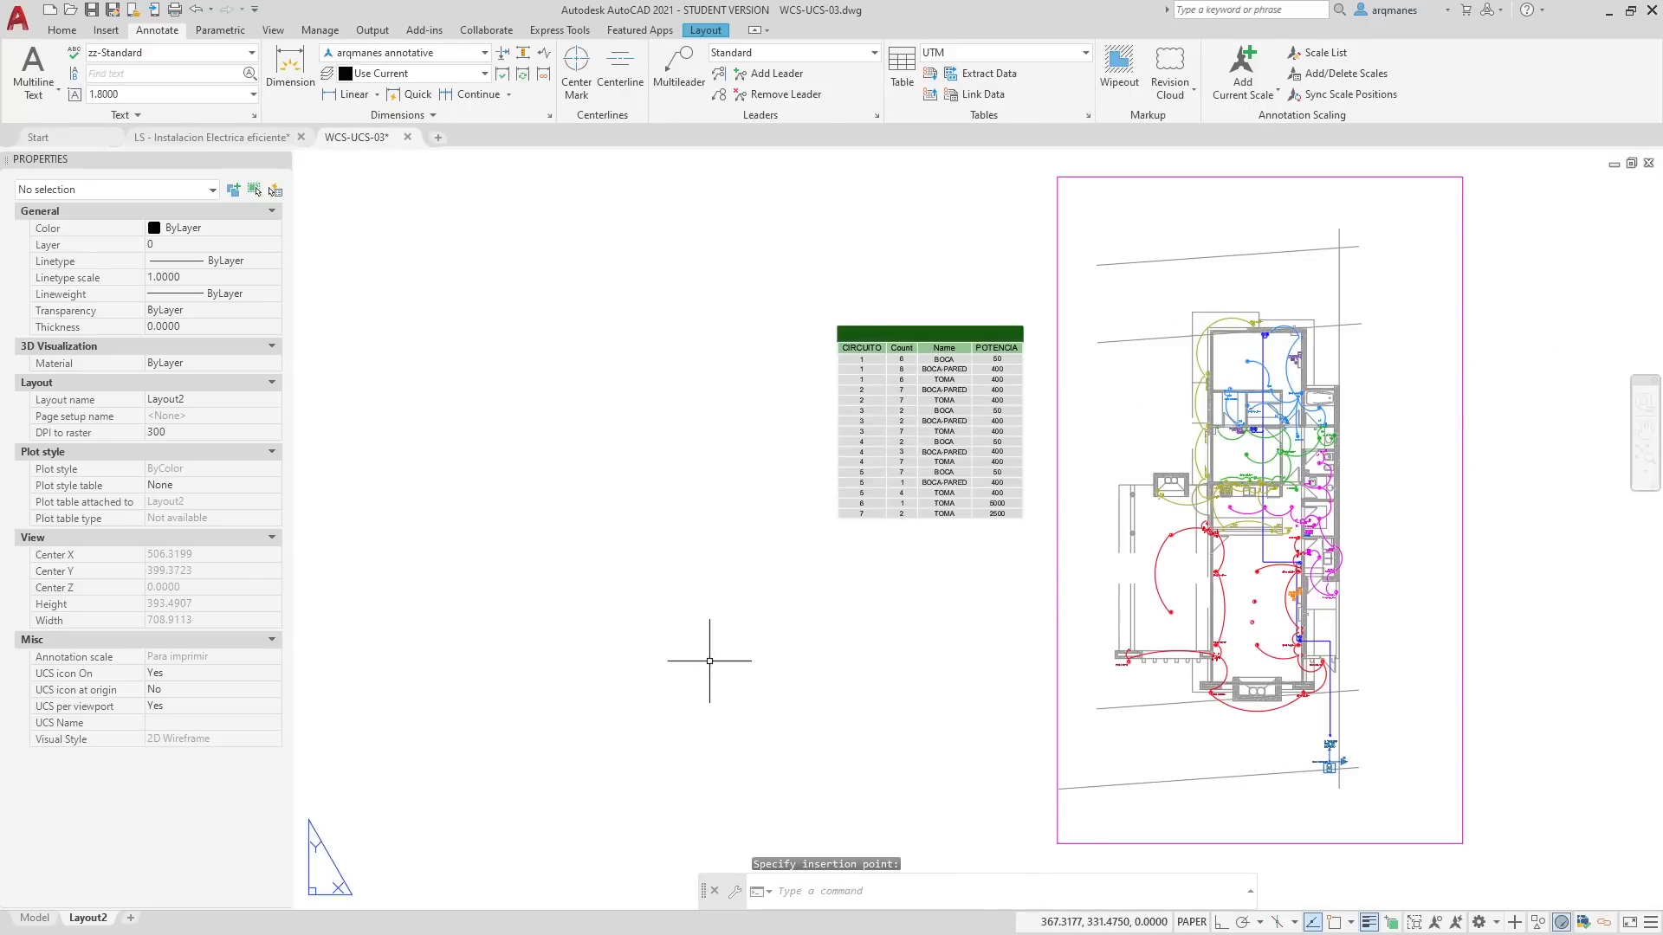
scroll(941, 531, up, 5)
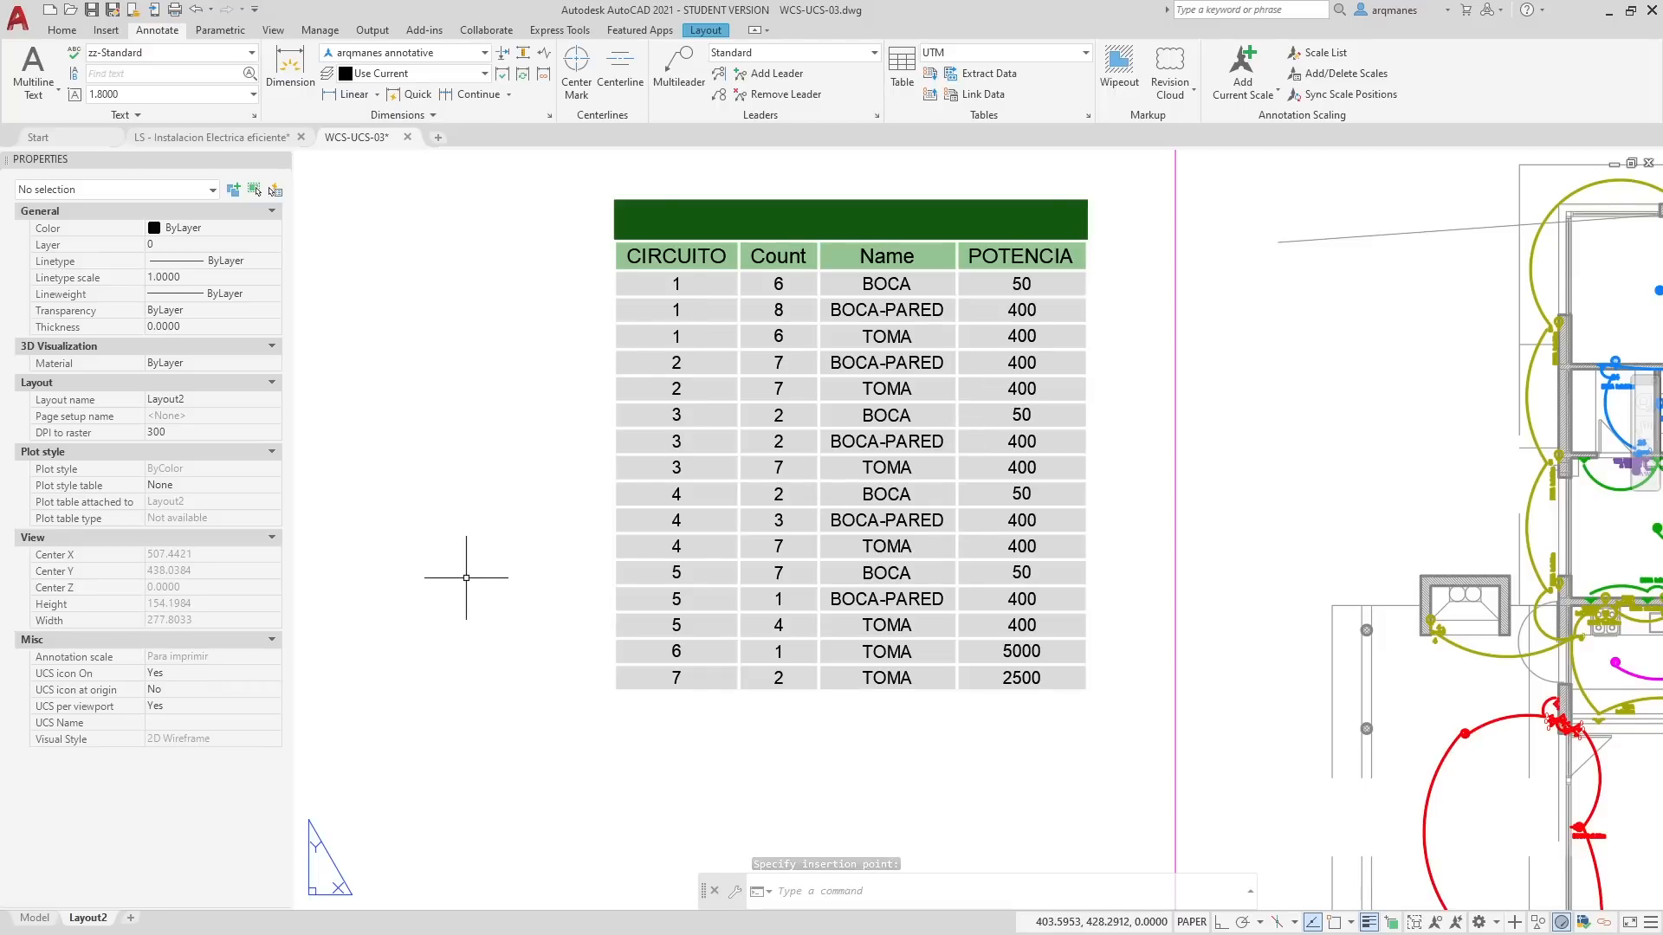
scroll(753, 360, down, 2)
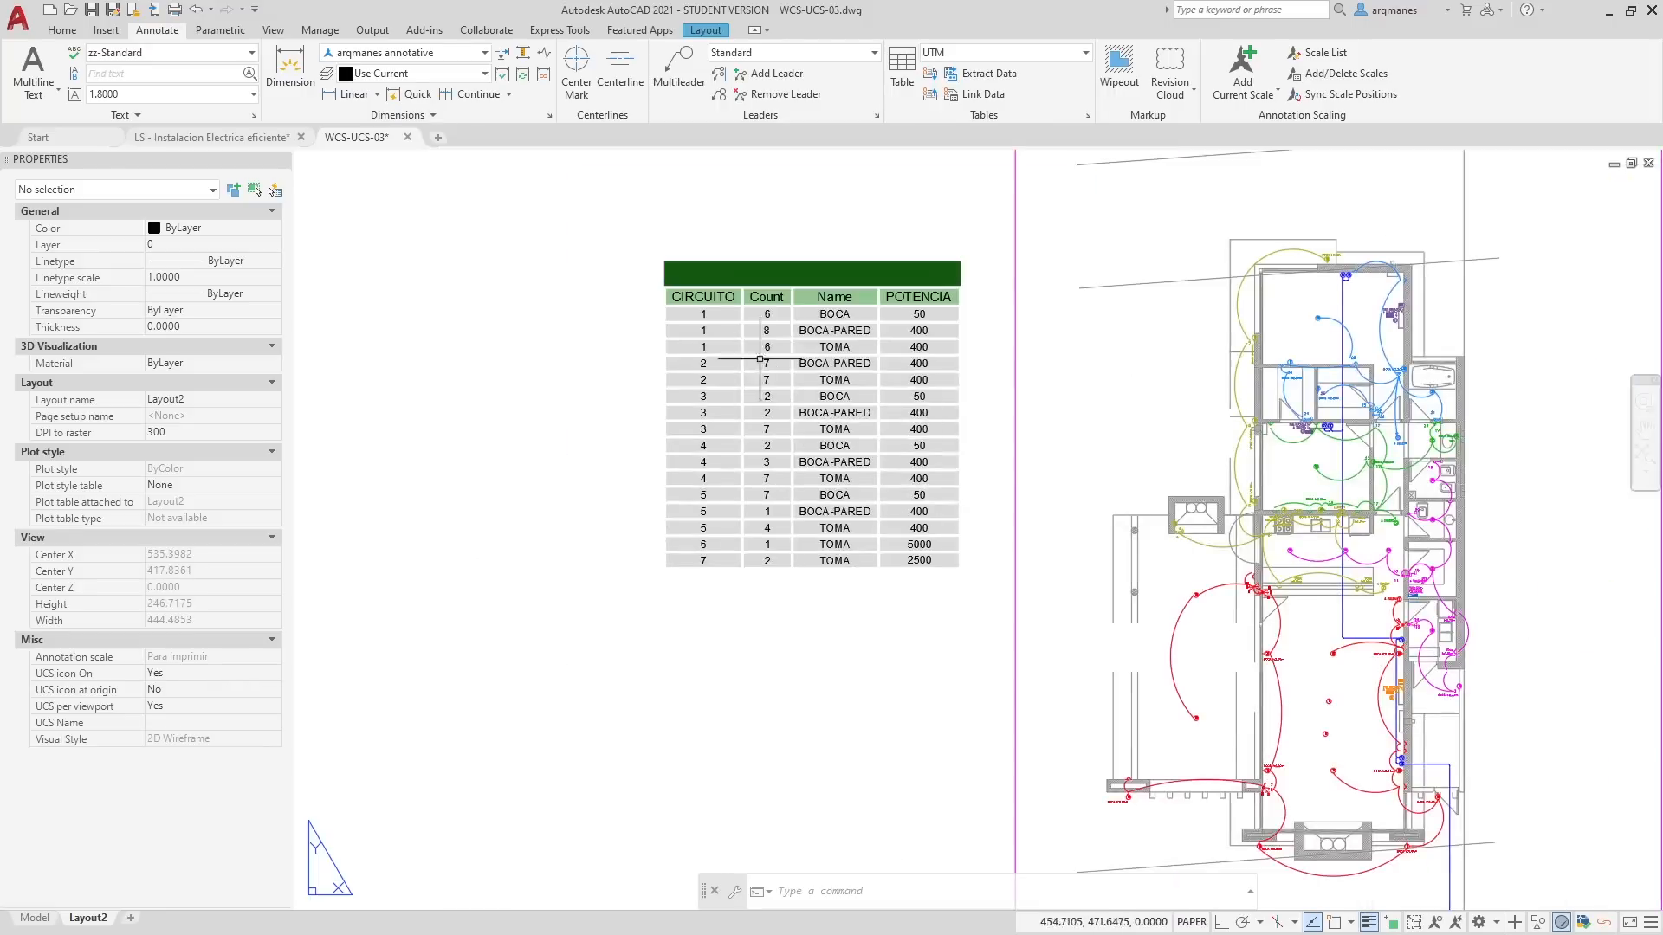
scroll(909, 353, down, 2)
double_click(906, 353)
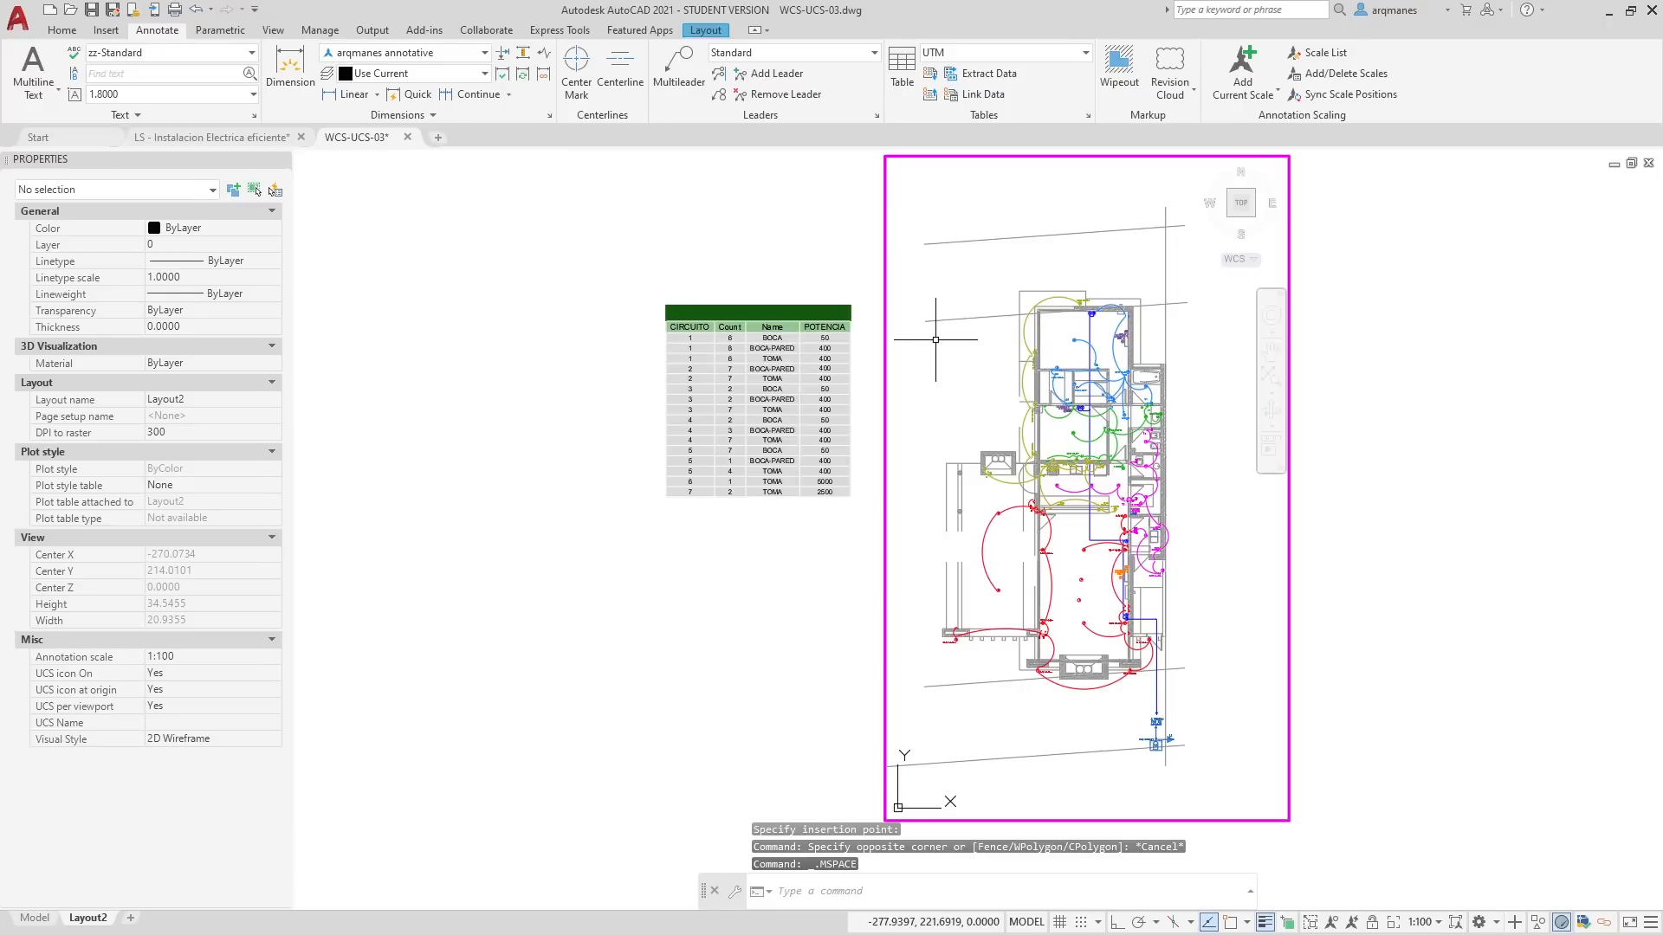
key(ctrl+v)
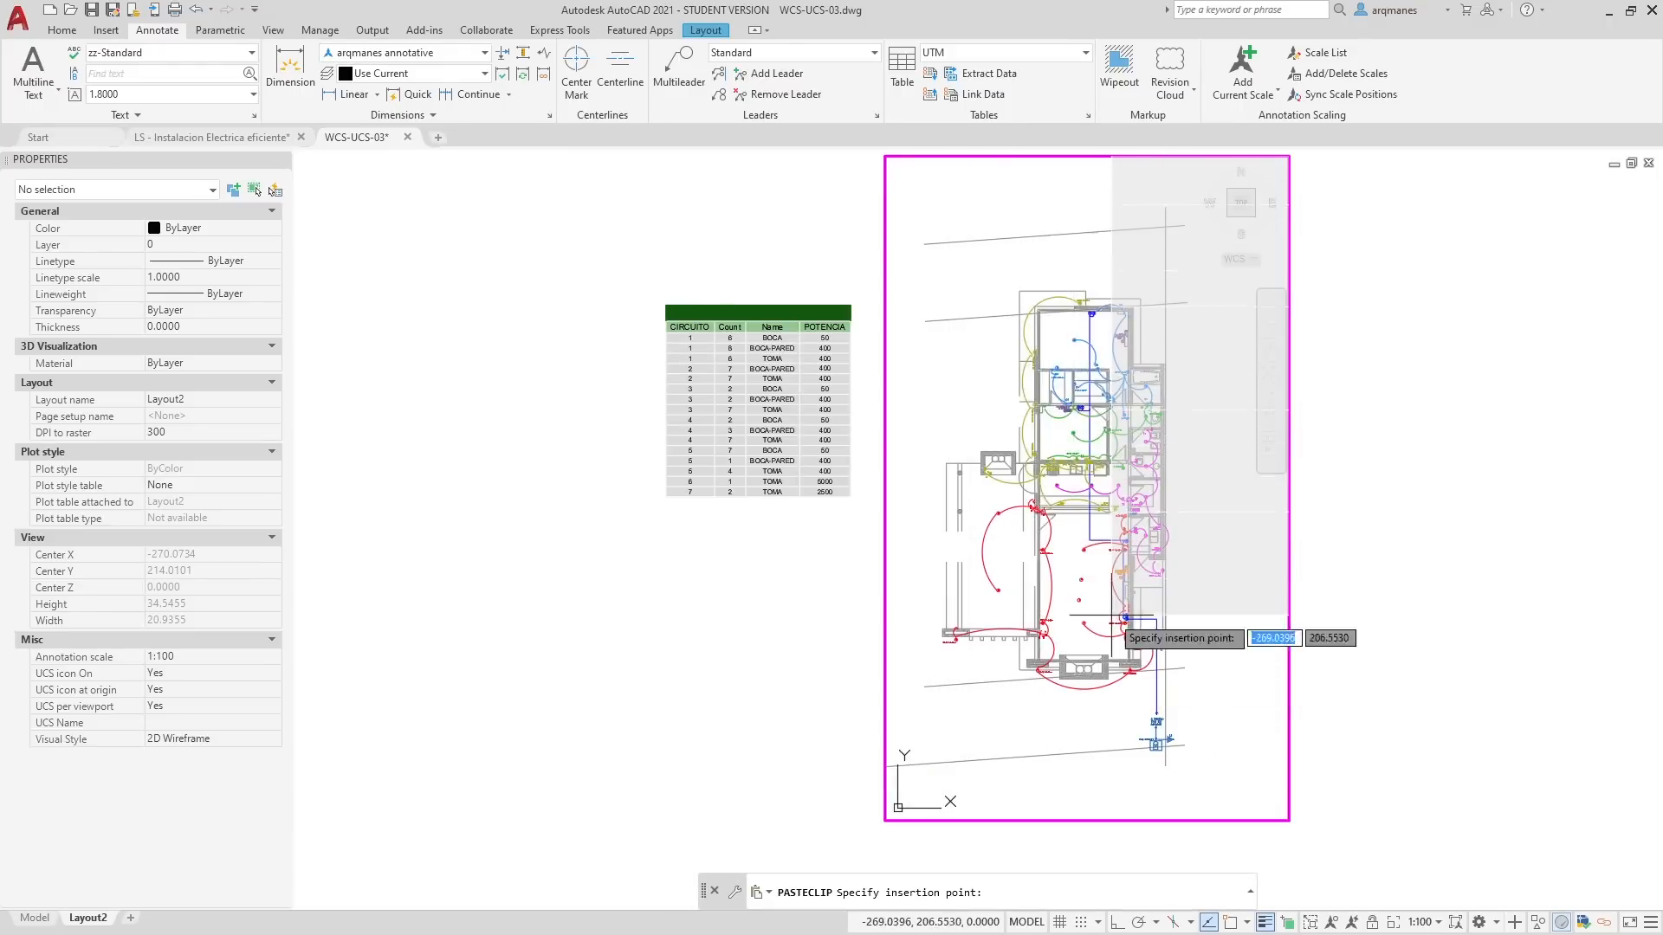
key(Escape)
key(Escape)
key(Escape)
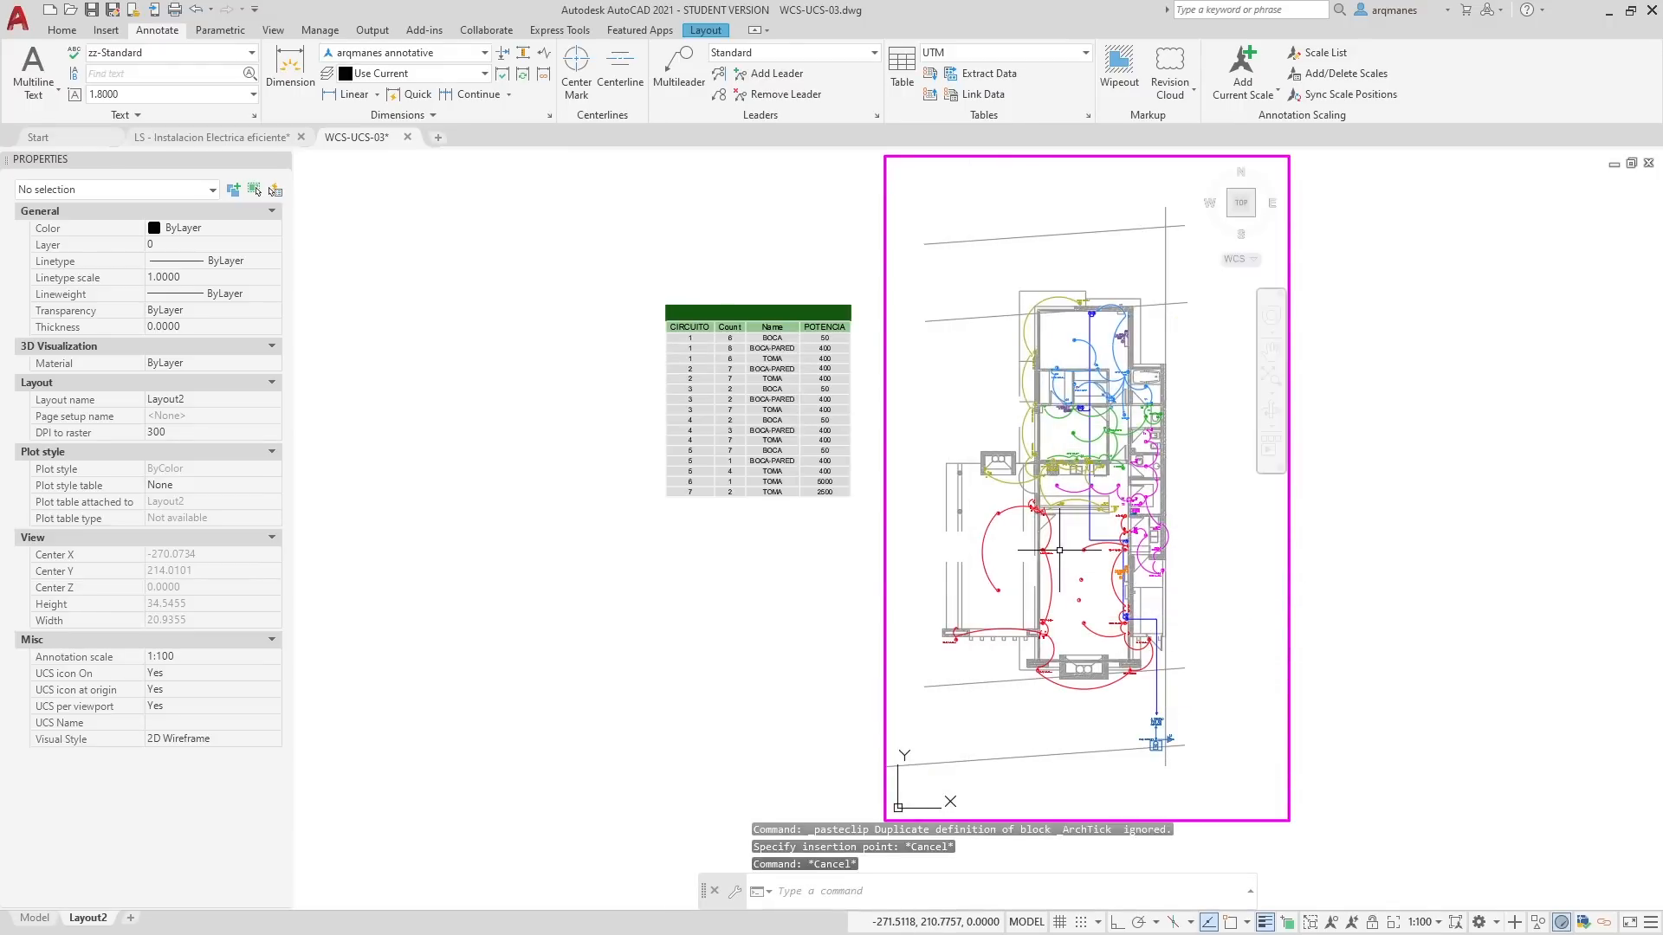
double_click(672, 689)
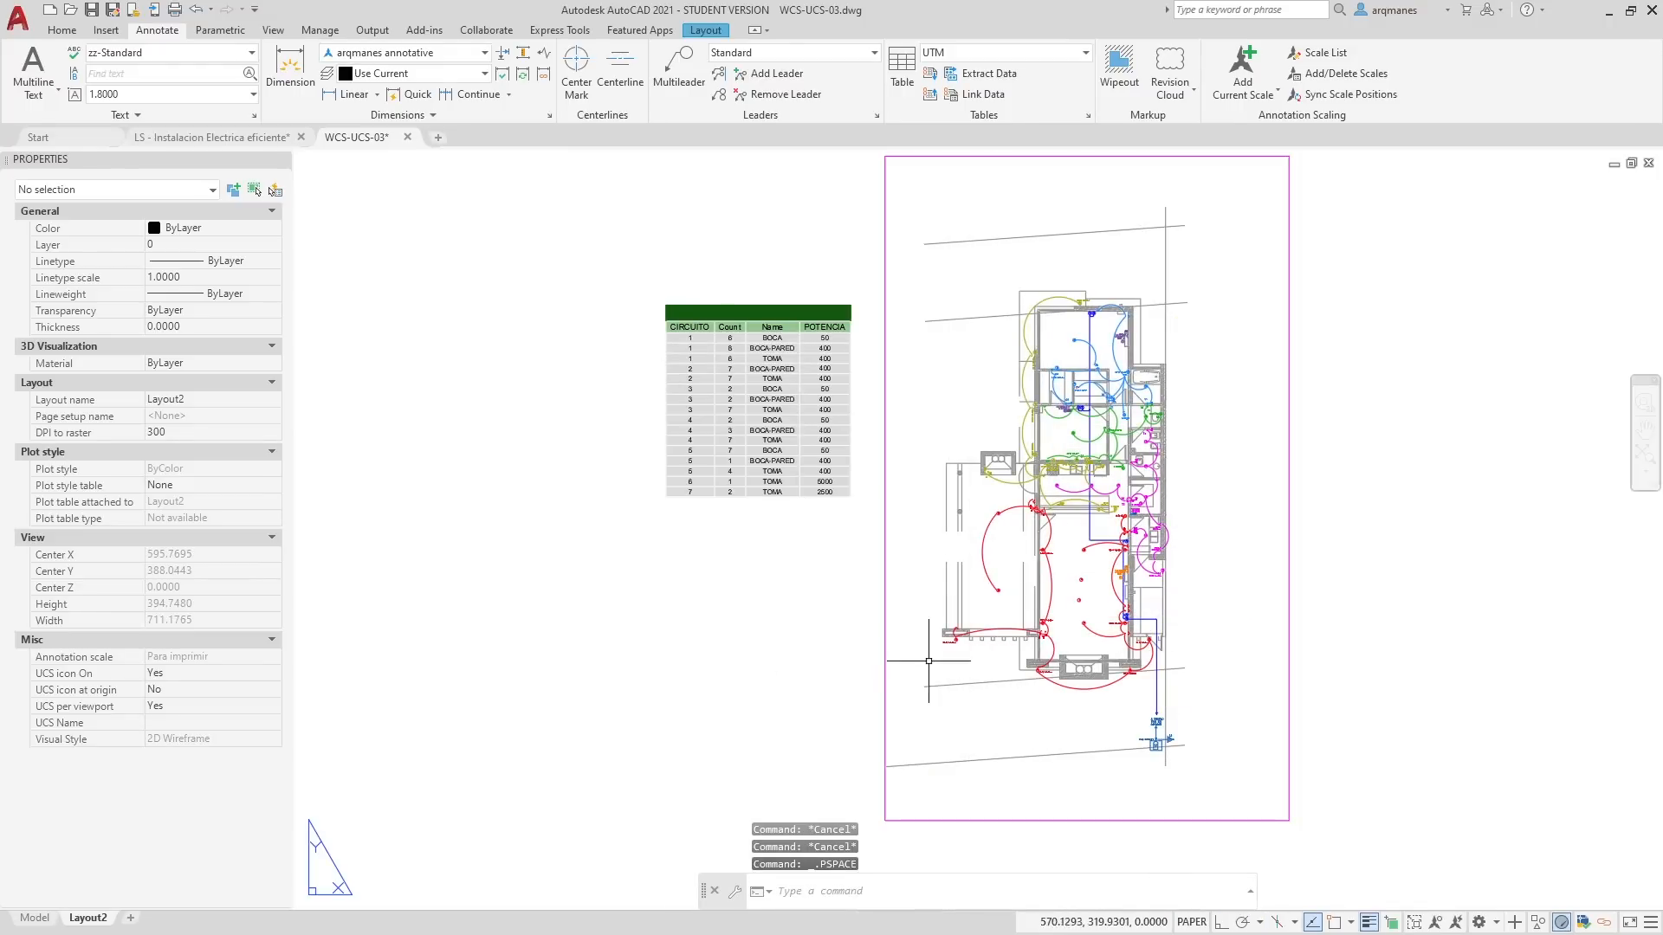
Step: Stretch the viewport to about 473 by 520 units so it takes in the header of the model-space power table
scroll(886, 593, down, 5)
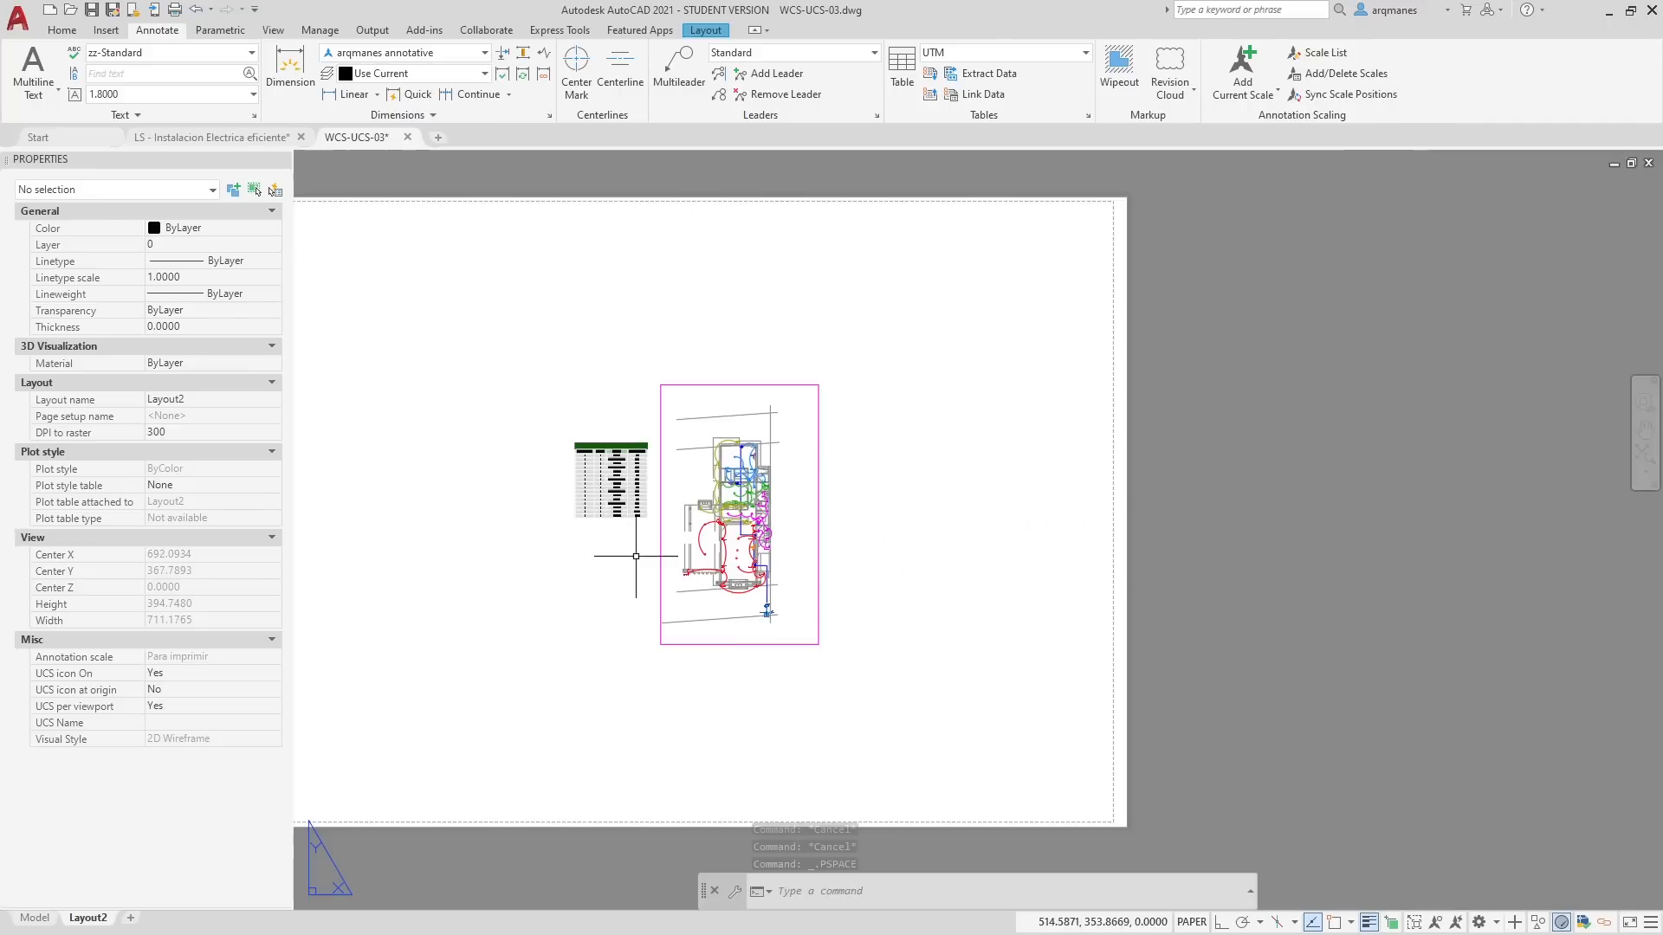
click(819, 503)
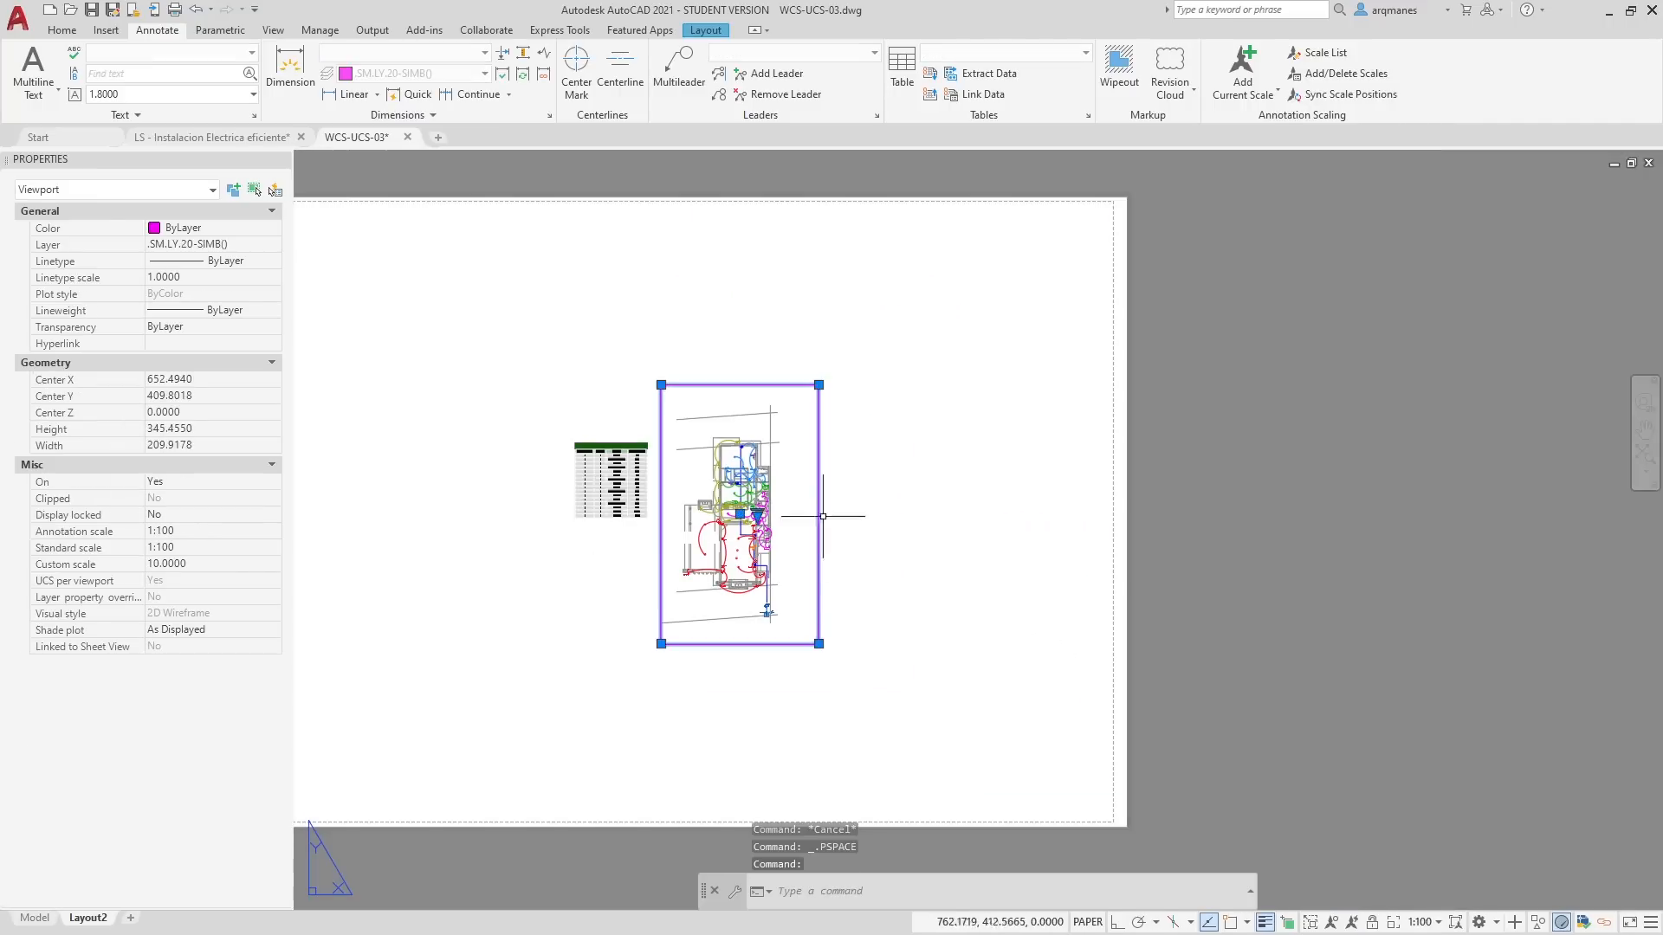
click(819, 643)
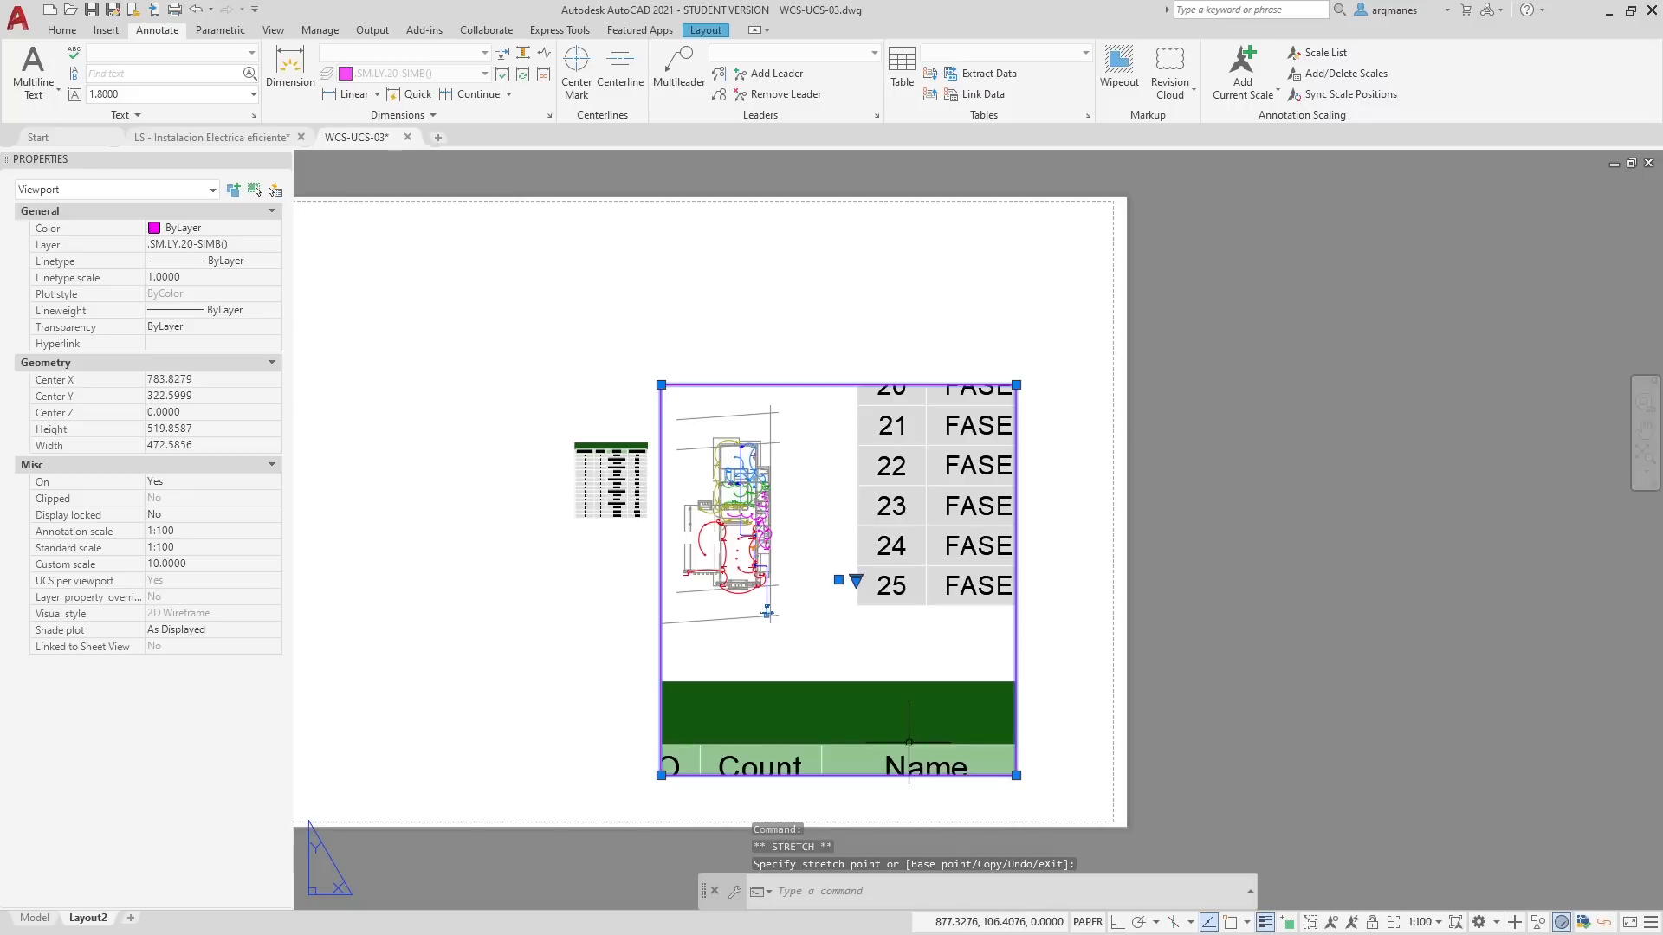
Step: Scale the model-space power table by a factor of 0.01 from a base point just above it, working inside the viewport
double_click(854, 667)
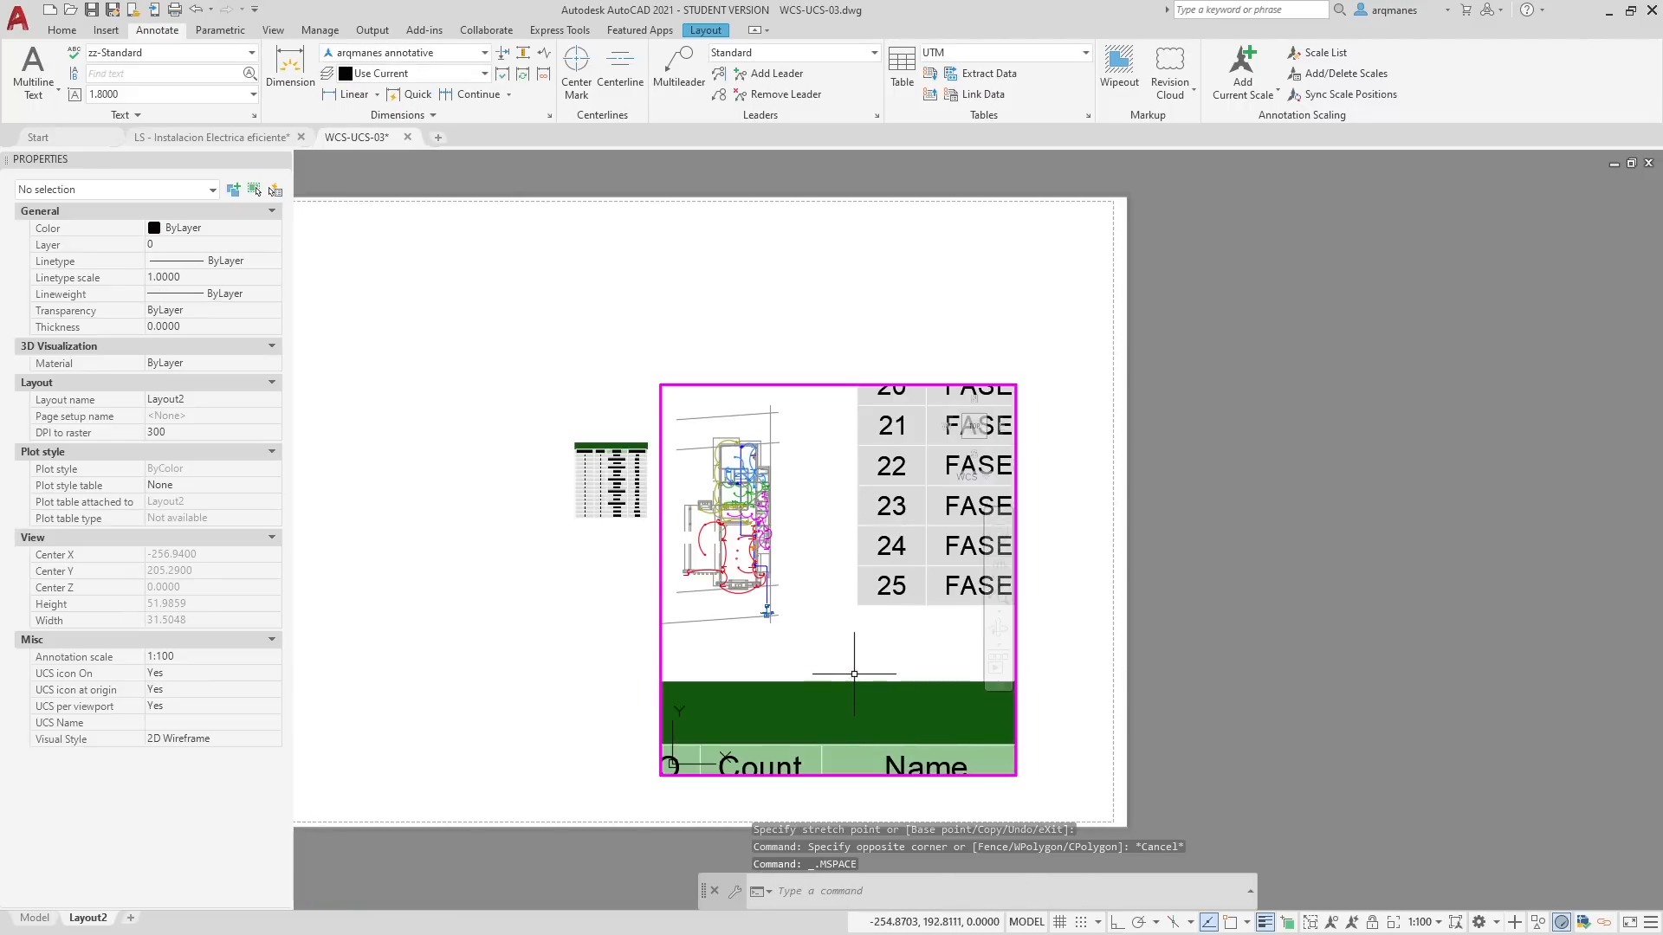
click(854, 672)
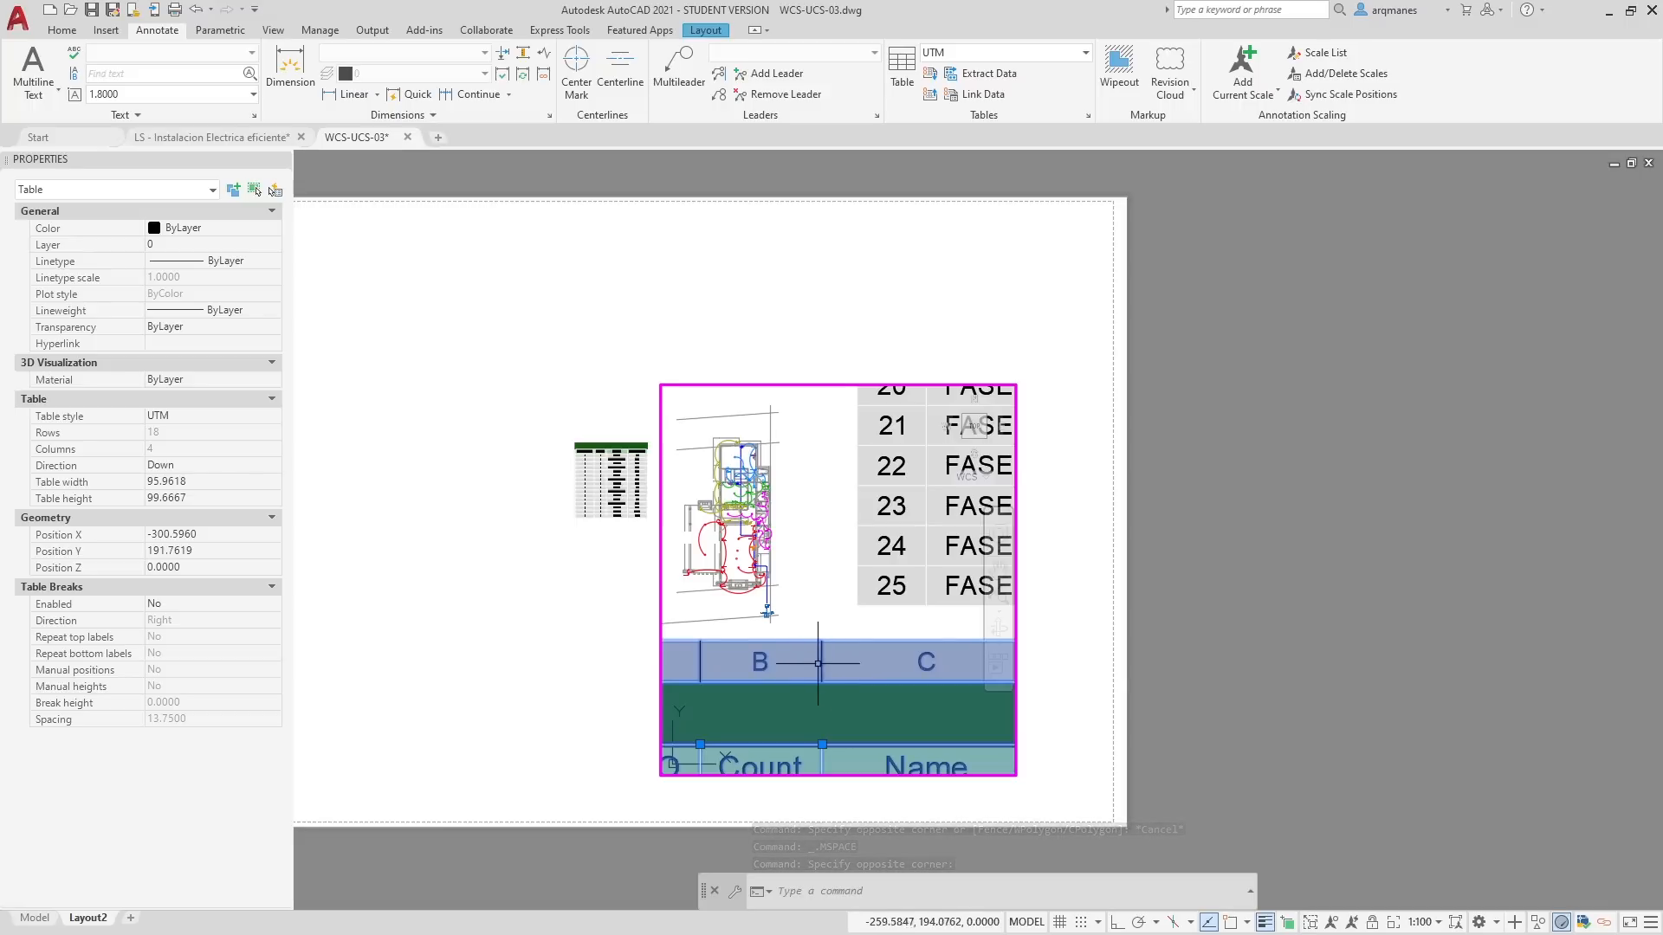
text(sca)
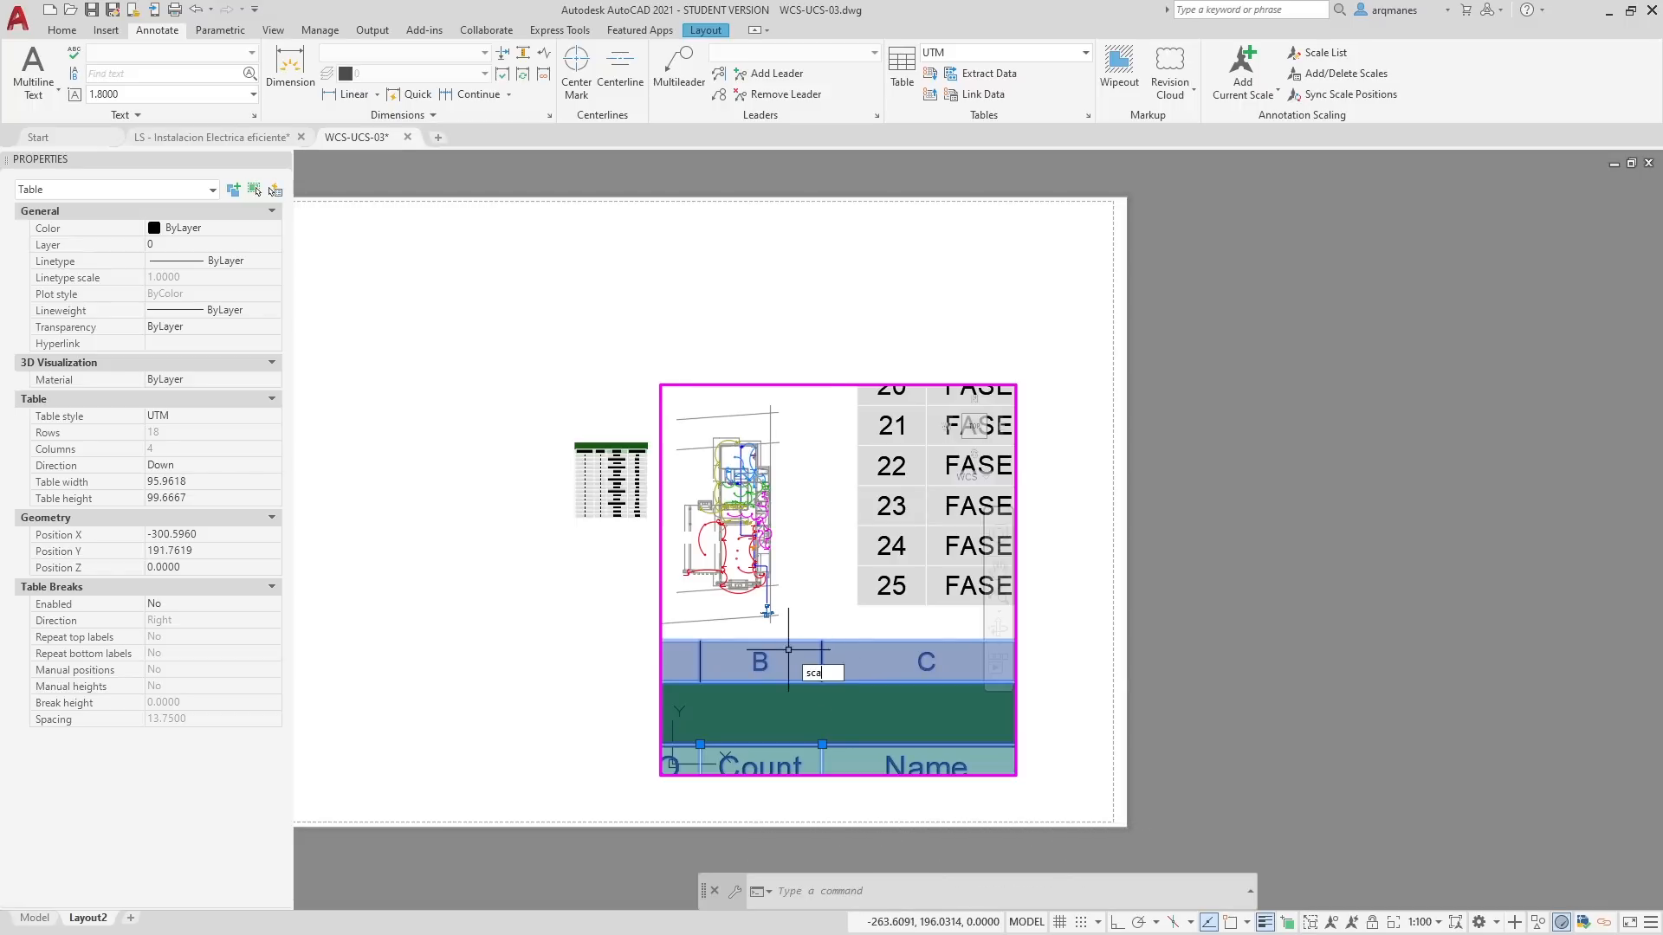
text(le)
key(Return)
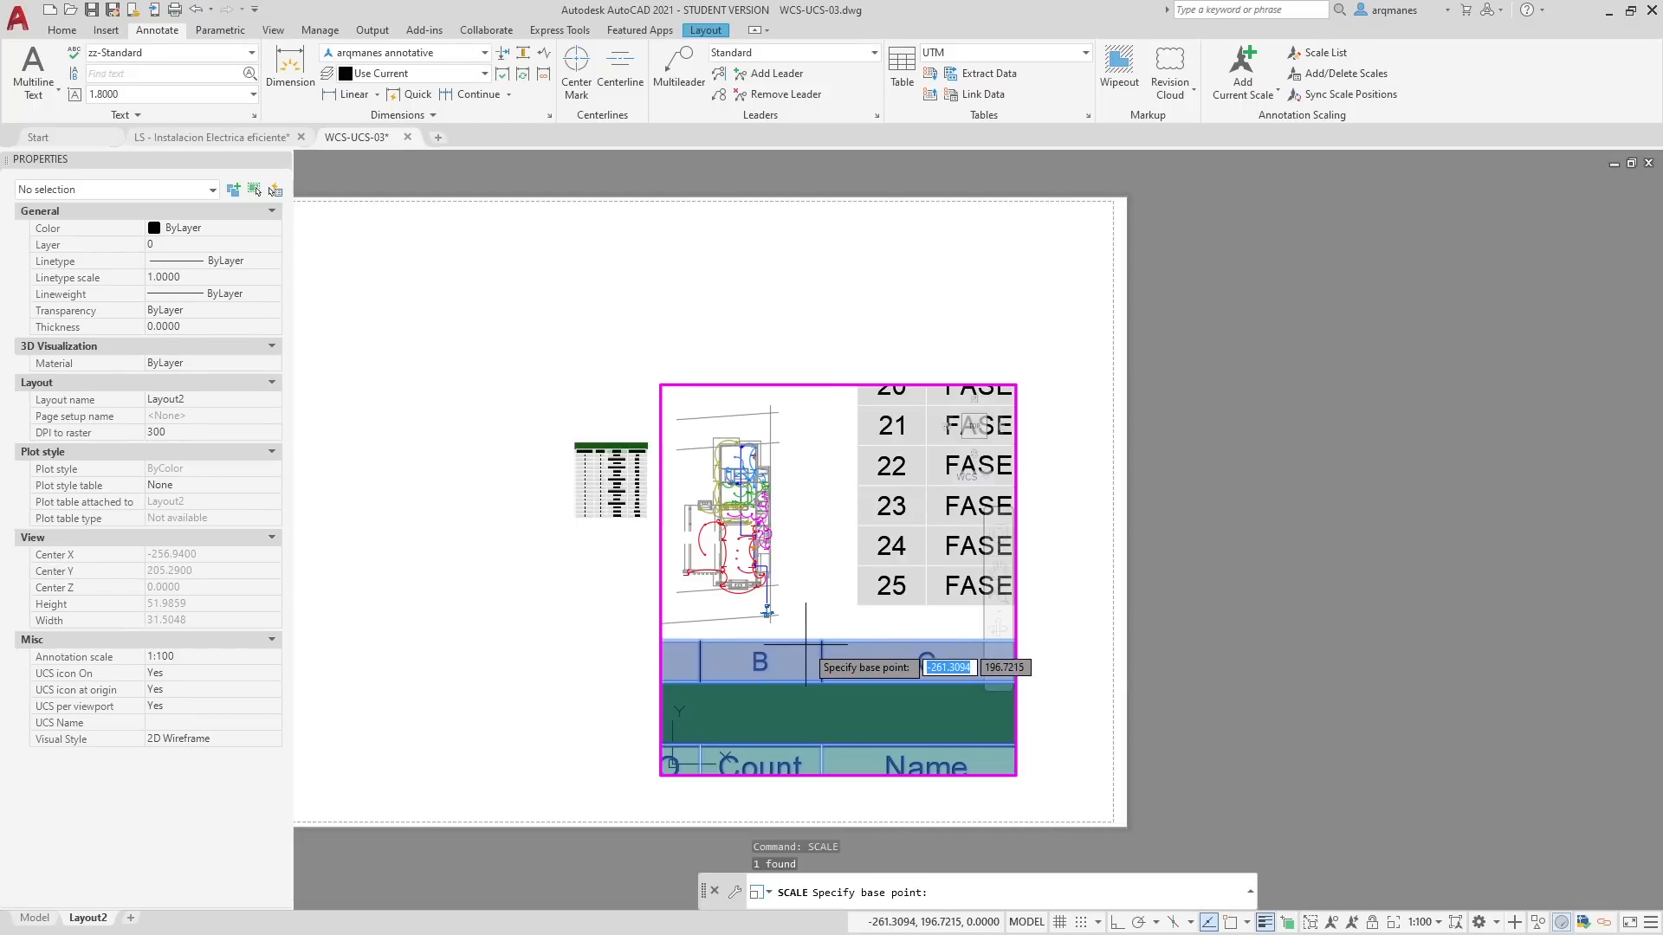
click(806, 645)
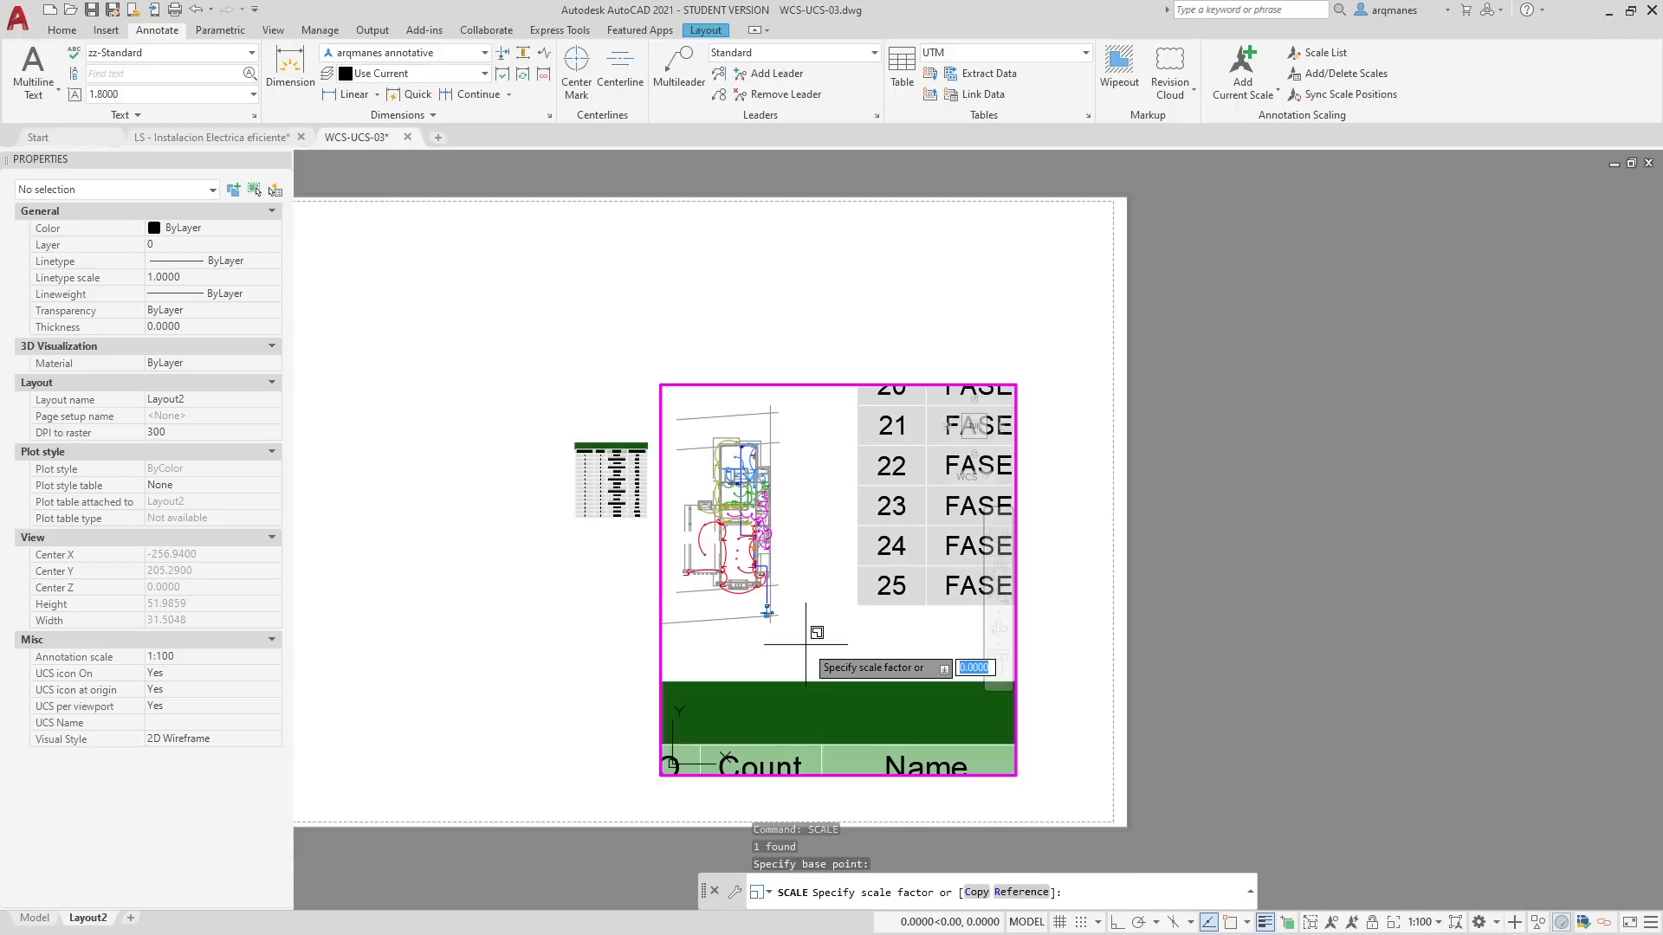
key(Return)
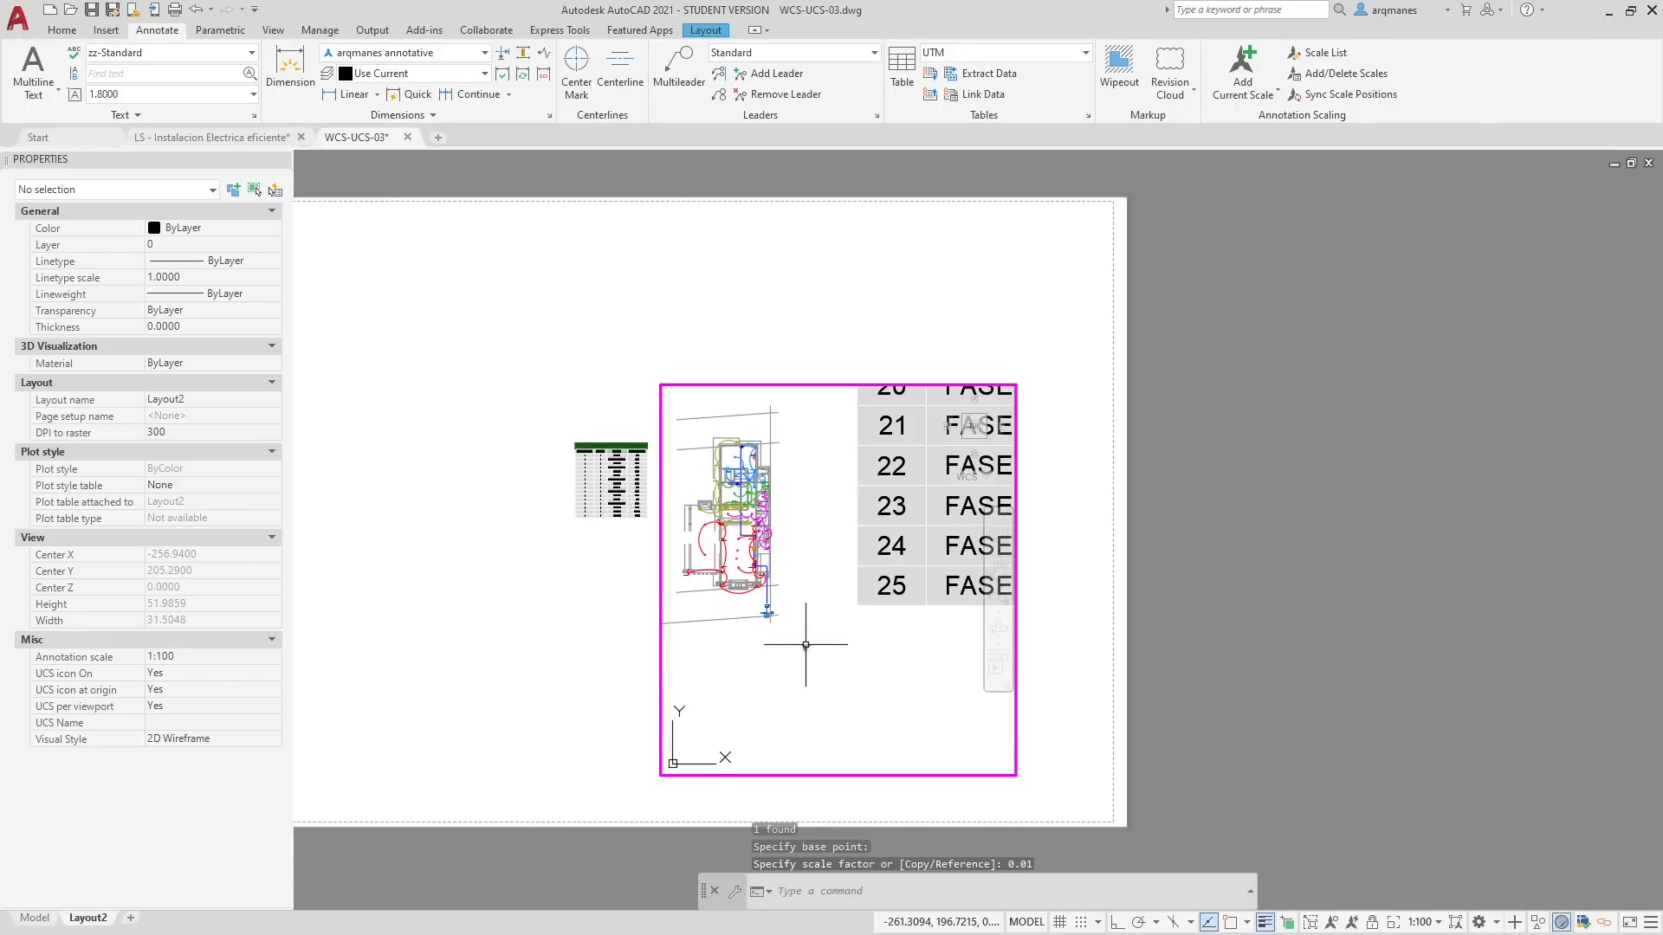
Step: Move the scaled-down model-space power table beside the floor plan, return to paper space and compare it with the layout's table
text(m)
key(Return)
text(p)
key(Return)
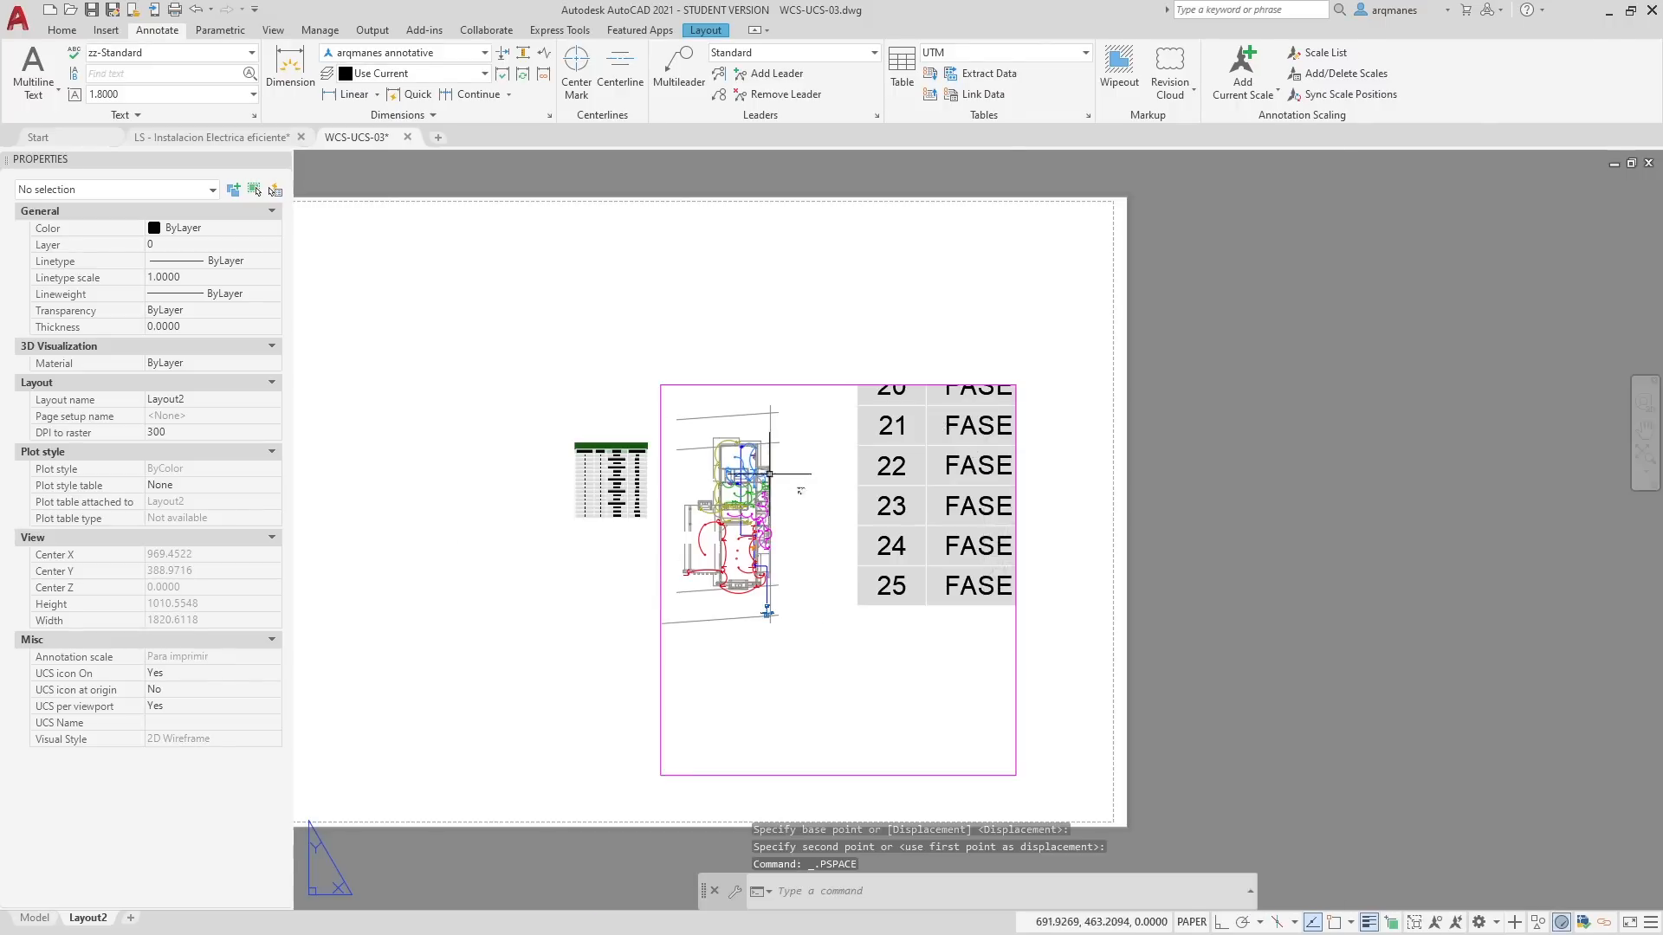
scroll(770, 475, up, 6)
scroll(901, 537, up, 8)
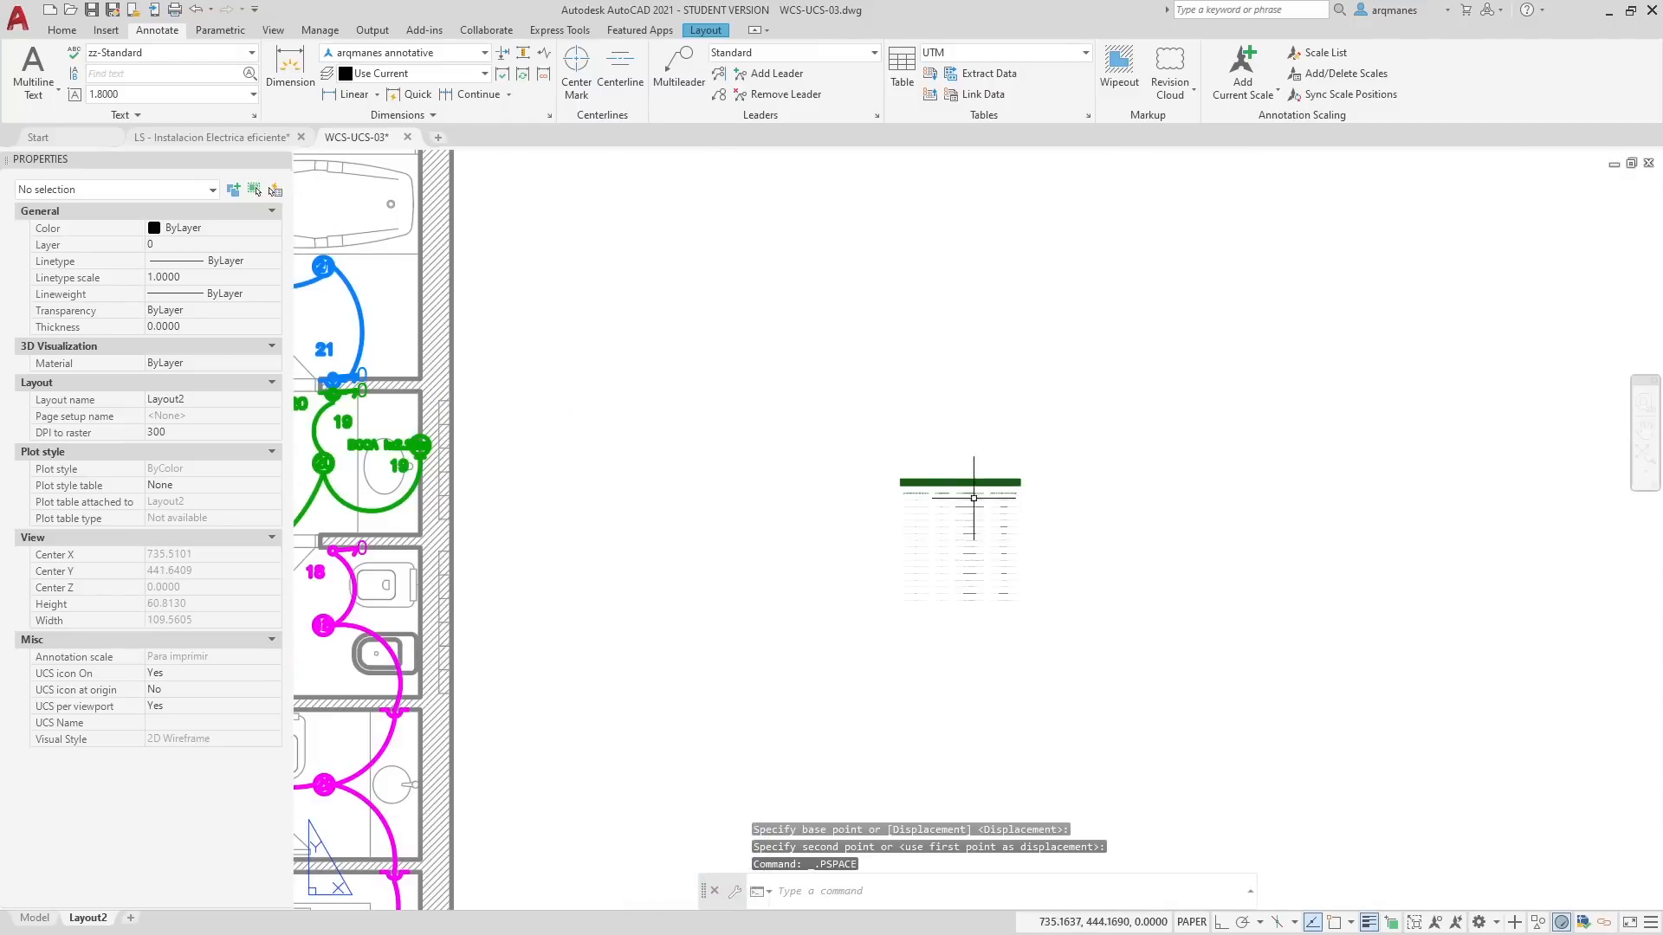
scroll(953, 459, down, 8)
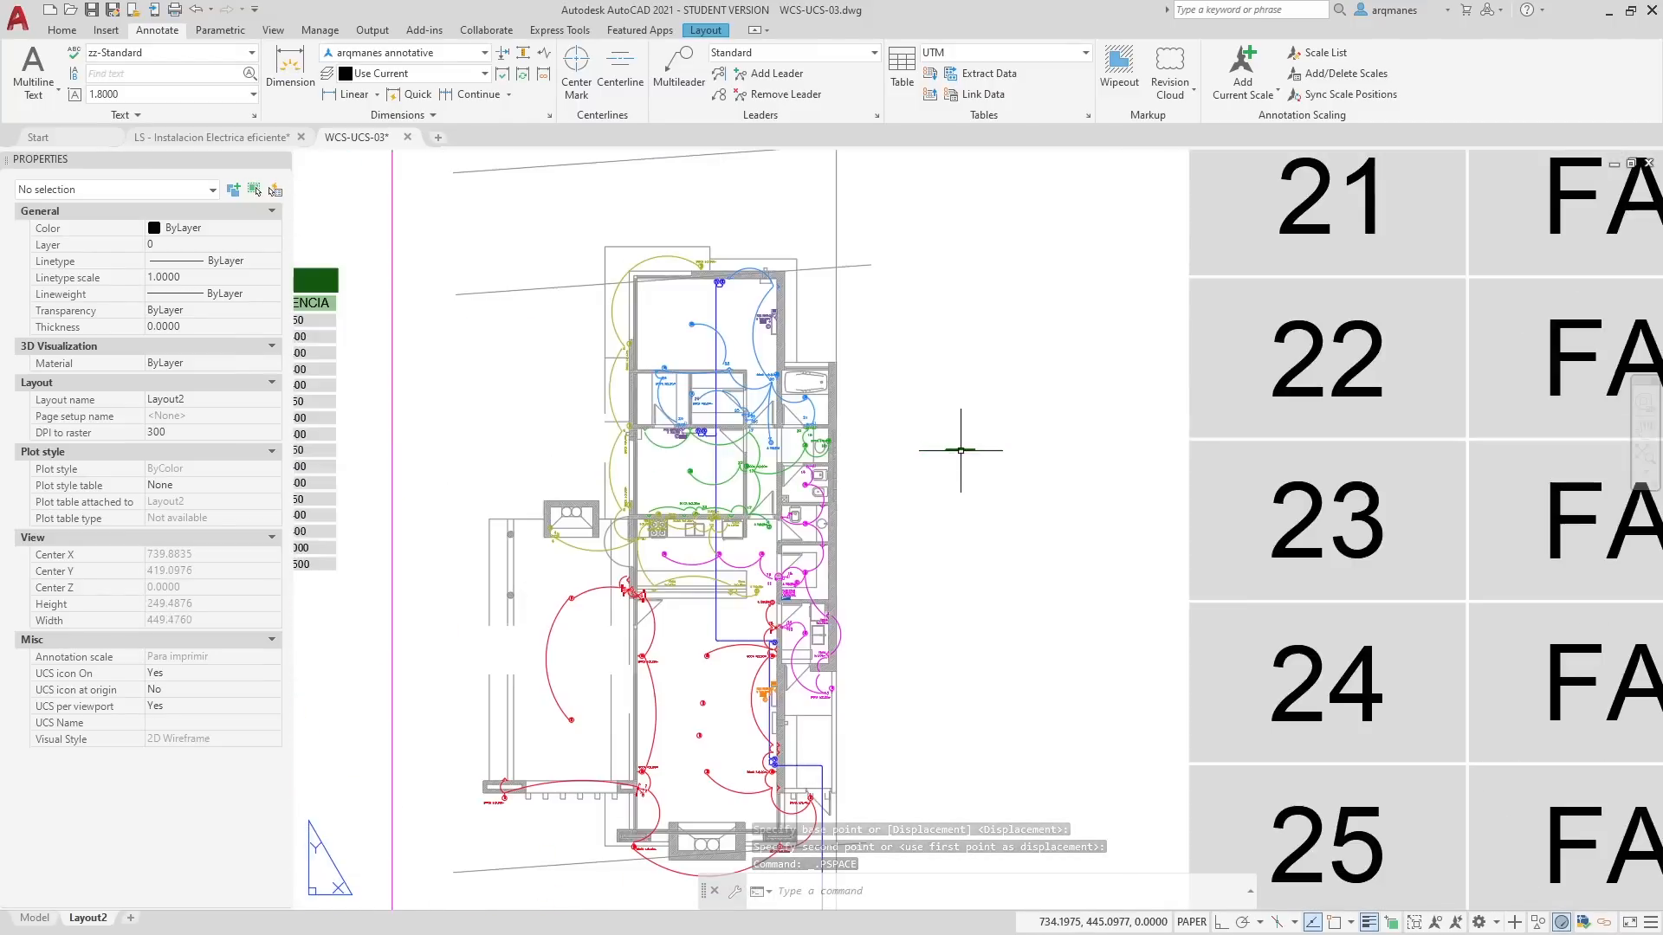
scroll(973, 442, down, 2)
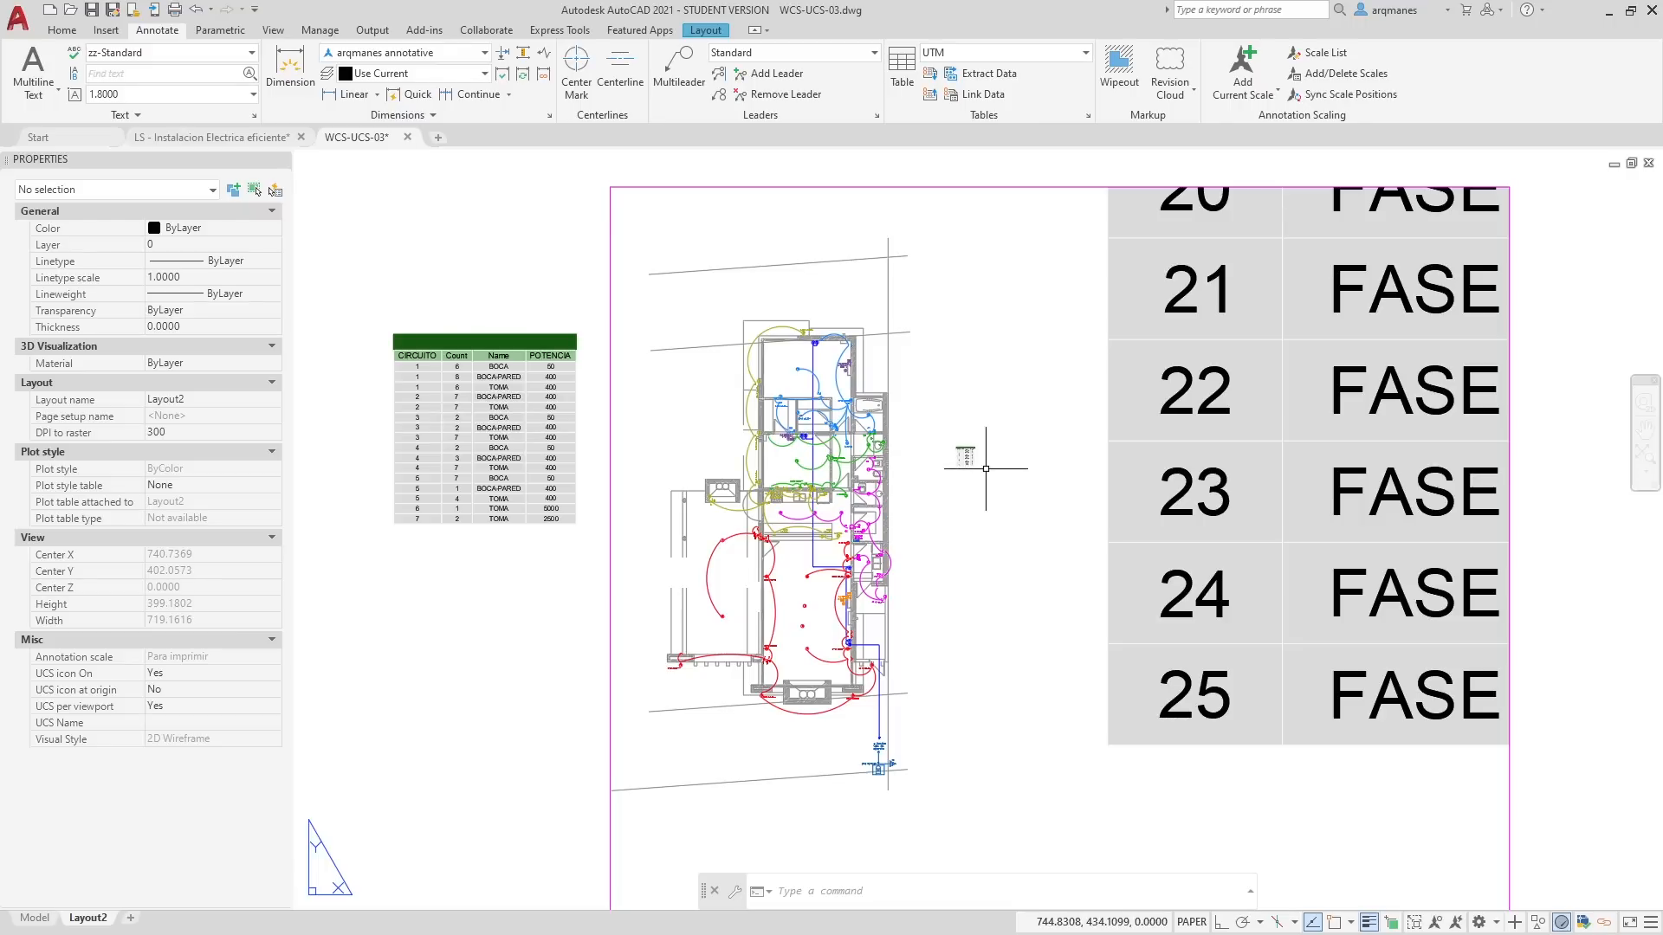
Step: Undo the move and the scaling of the model-space power table
double_click(903, 397)
key(ctrl+z)
key(ctrl+z)
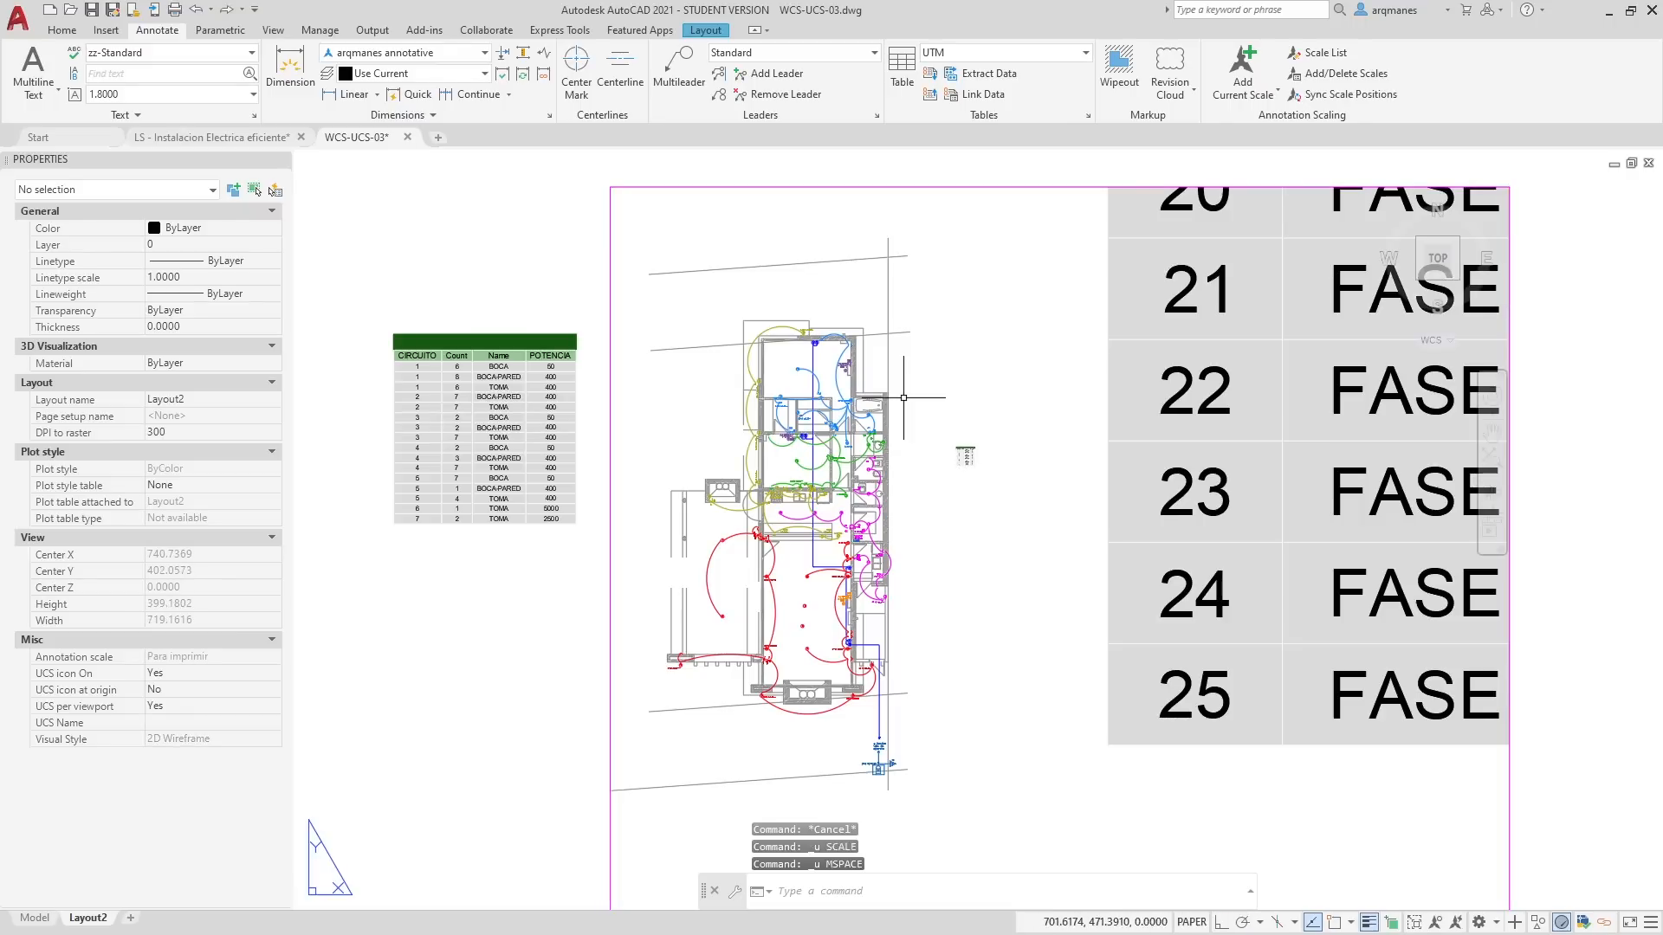
key(ctrl+z)
key(ctrl+z)
key(ctrl+z)
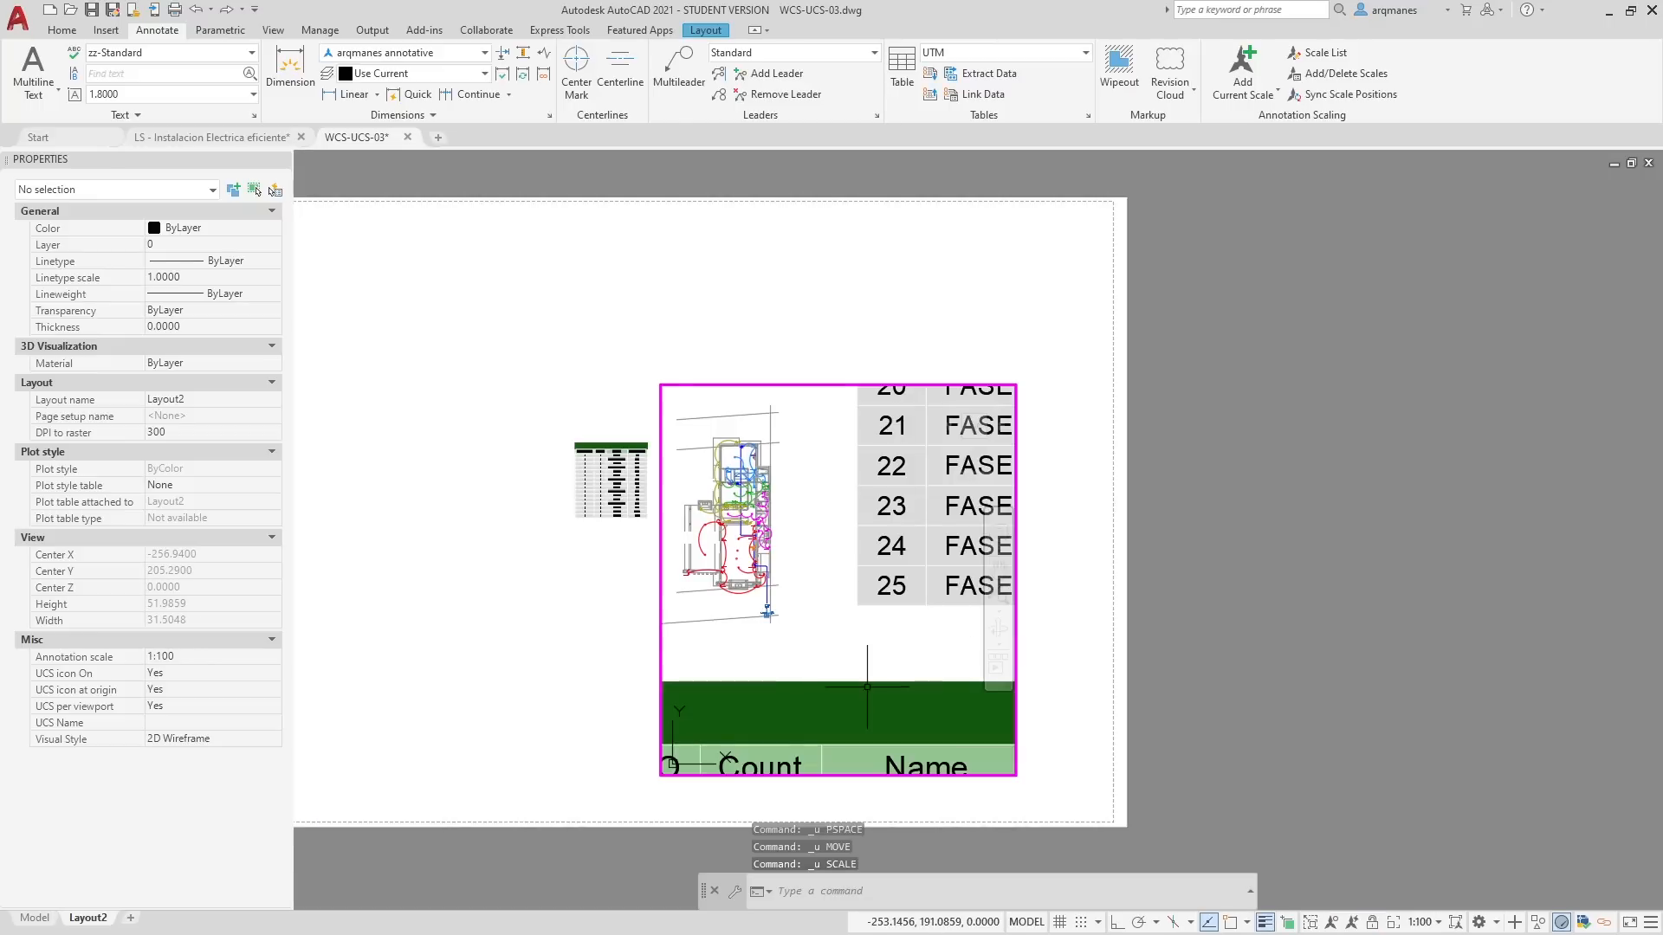
Step: Scale the model-space power table inside the viewport down to the size of the power table on the layout
key(Return)
click(850, 682)
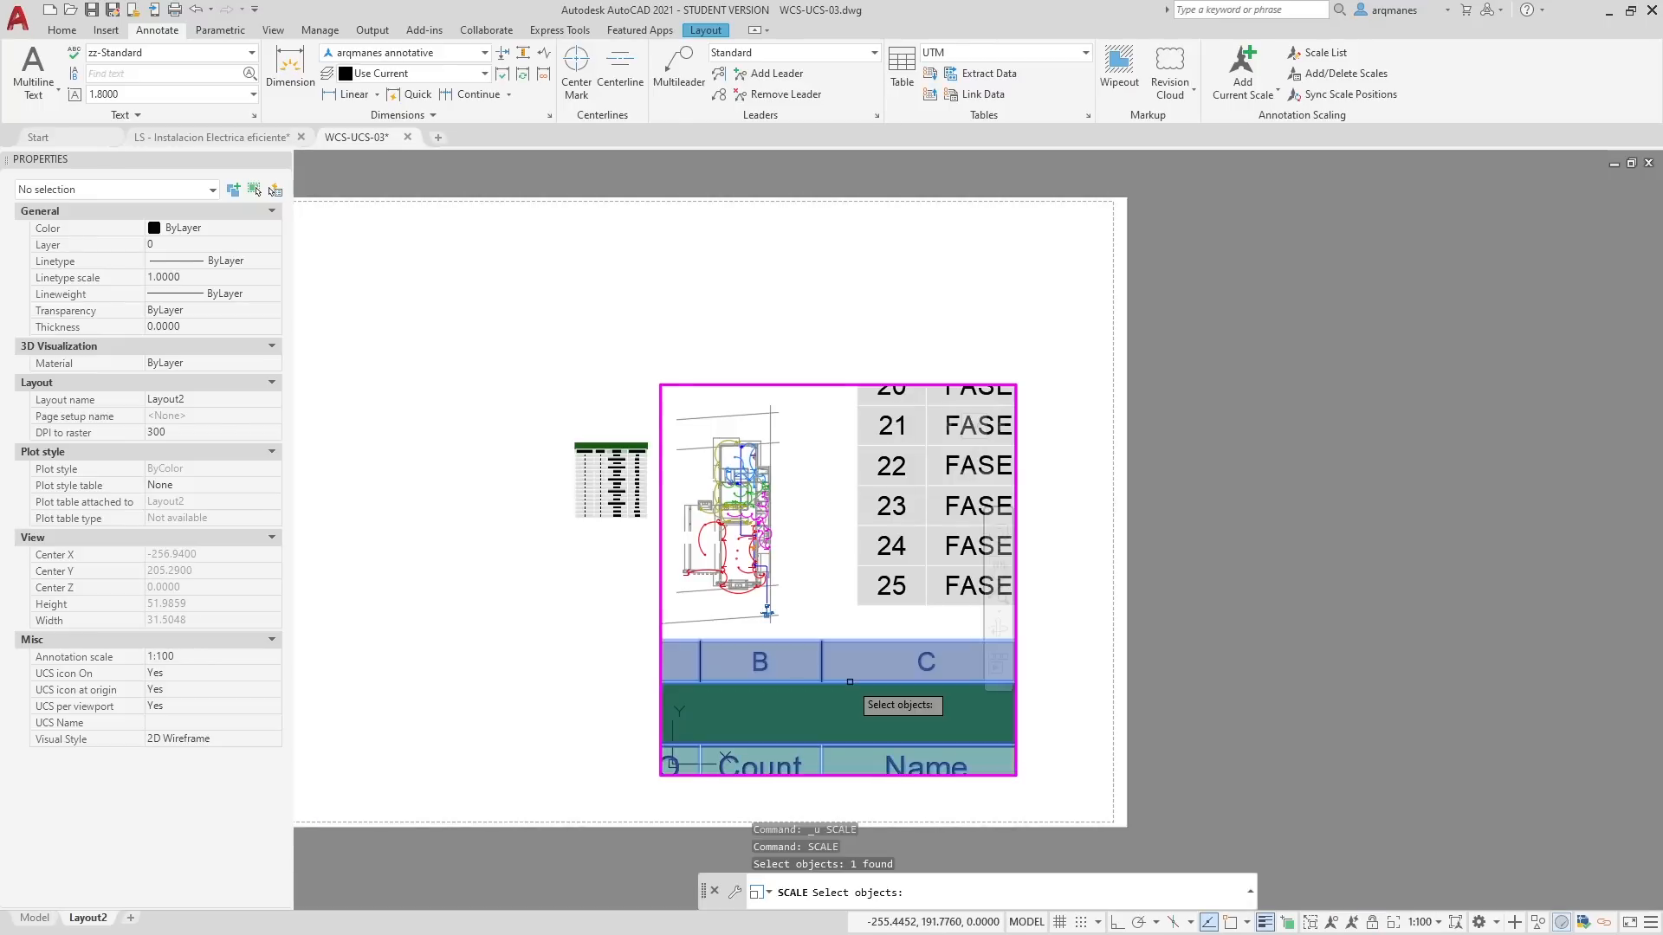
key(Return)
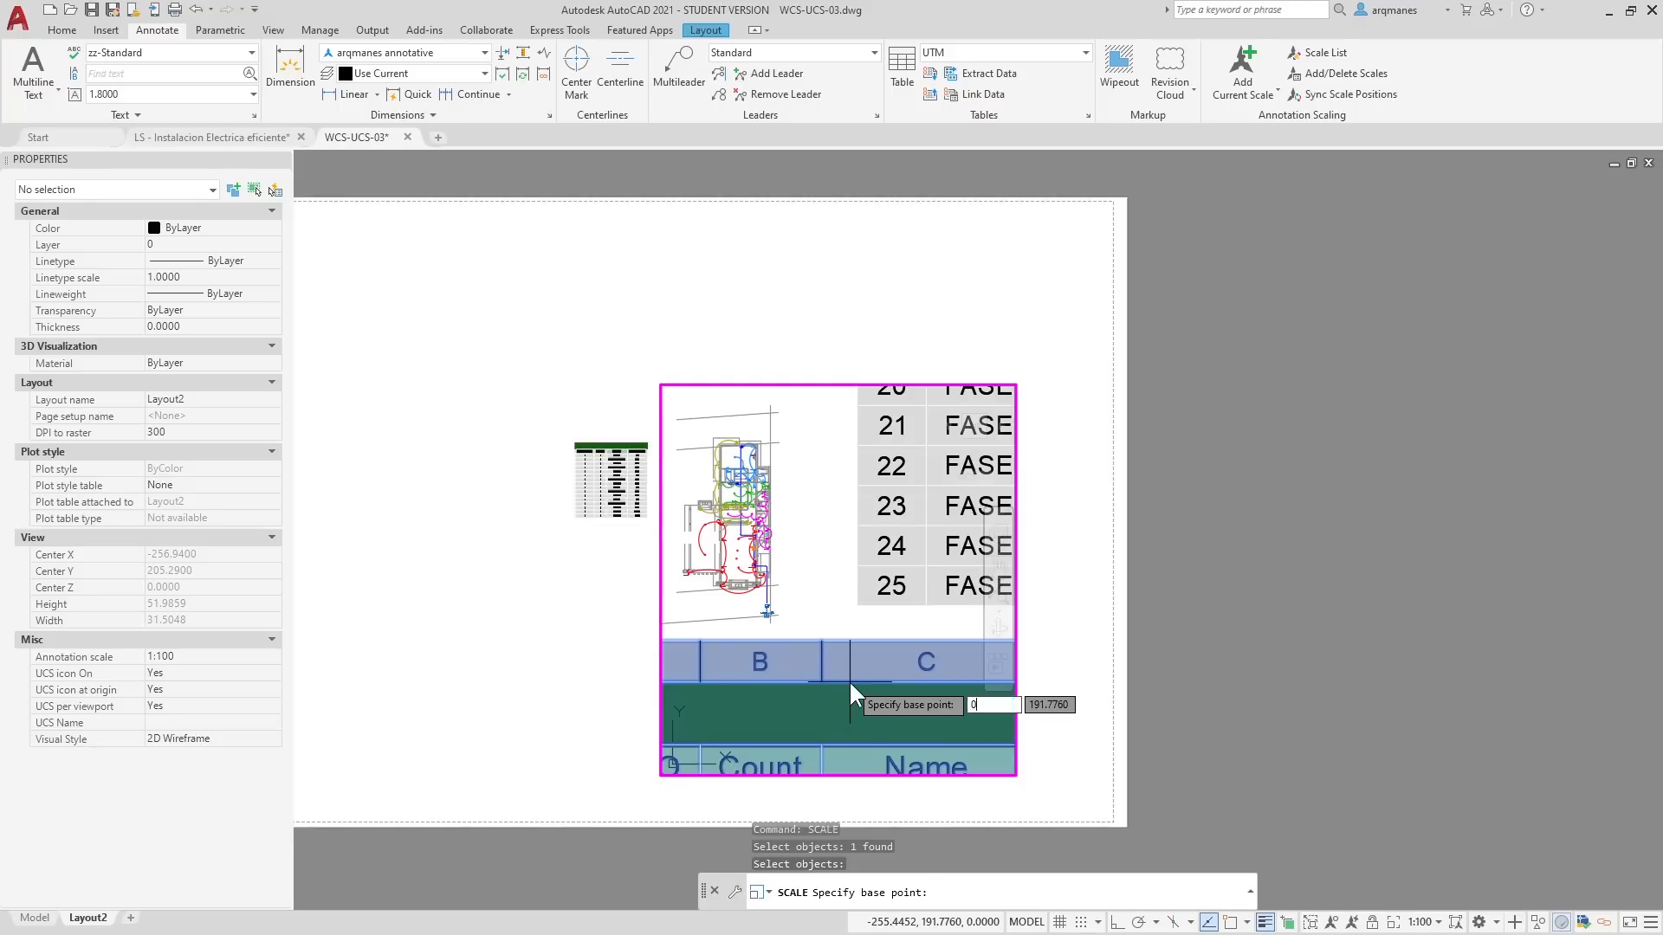
key(Return)
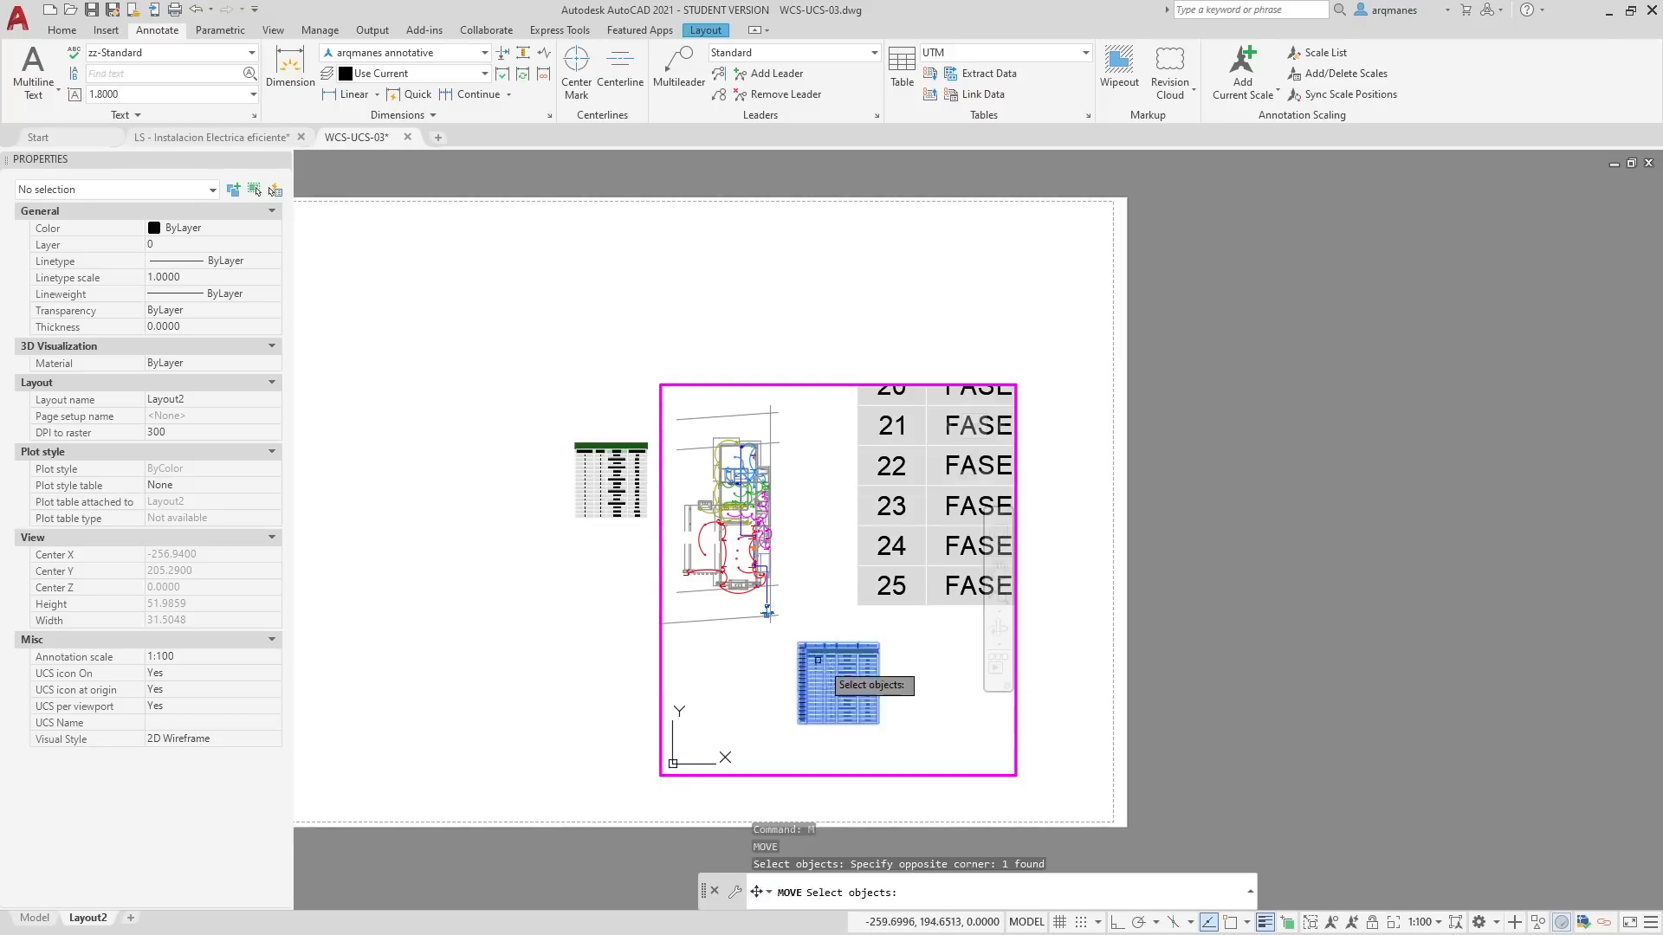
Step: Move the rescaled model-space power table directly below the floor plan inside the viewport
key(Escape)
key(Escape)
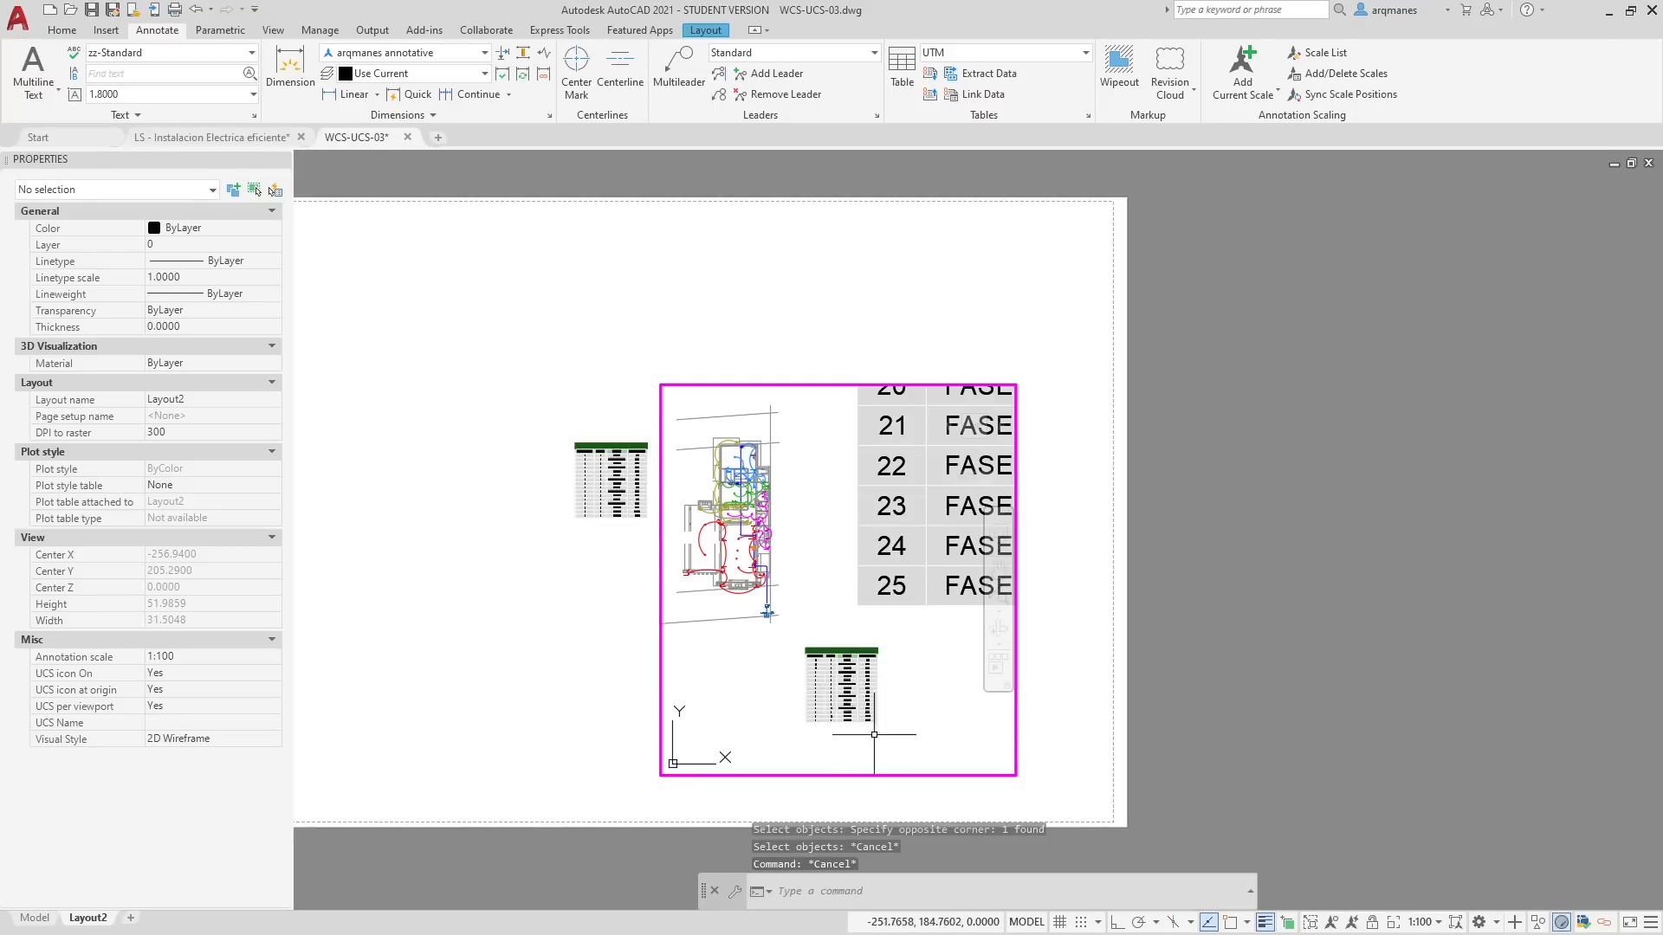
text(m)
key(Return)
click(909, 705)
click(825, 653)
key(Return)
click(843, 677)
click(725, 672)
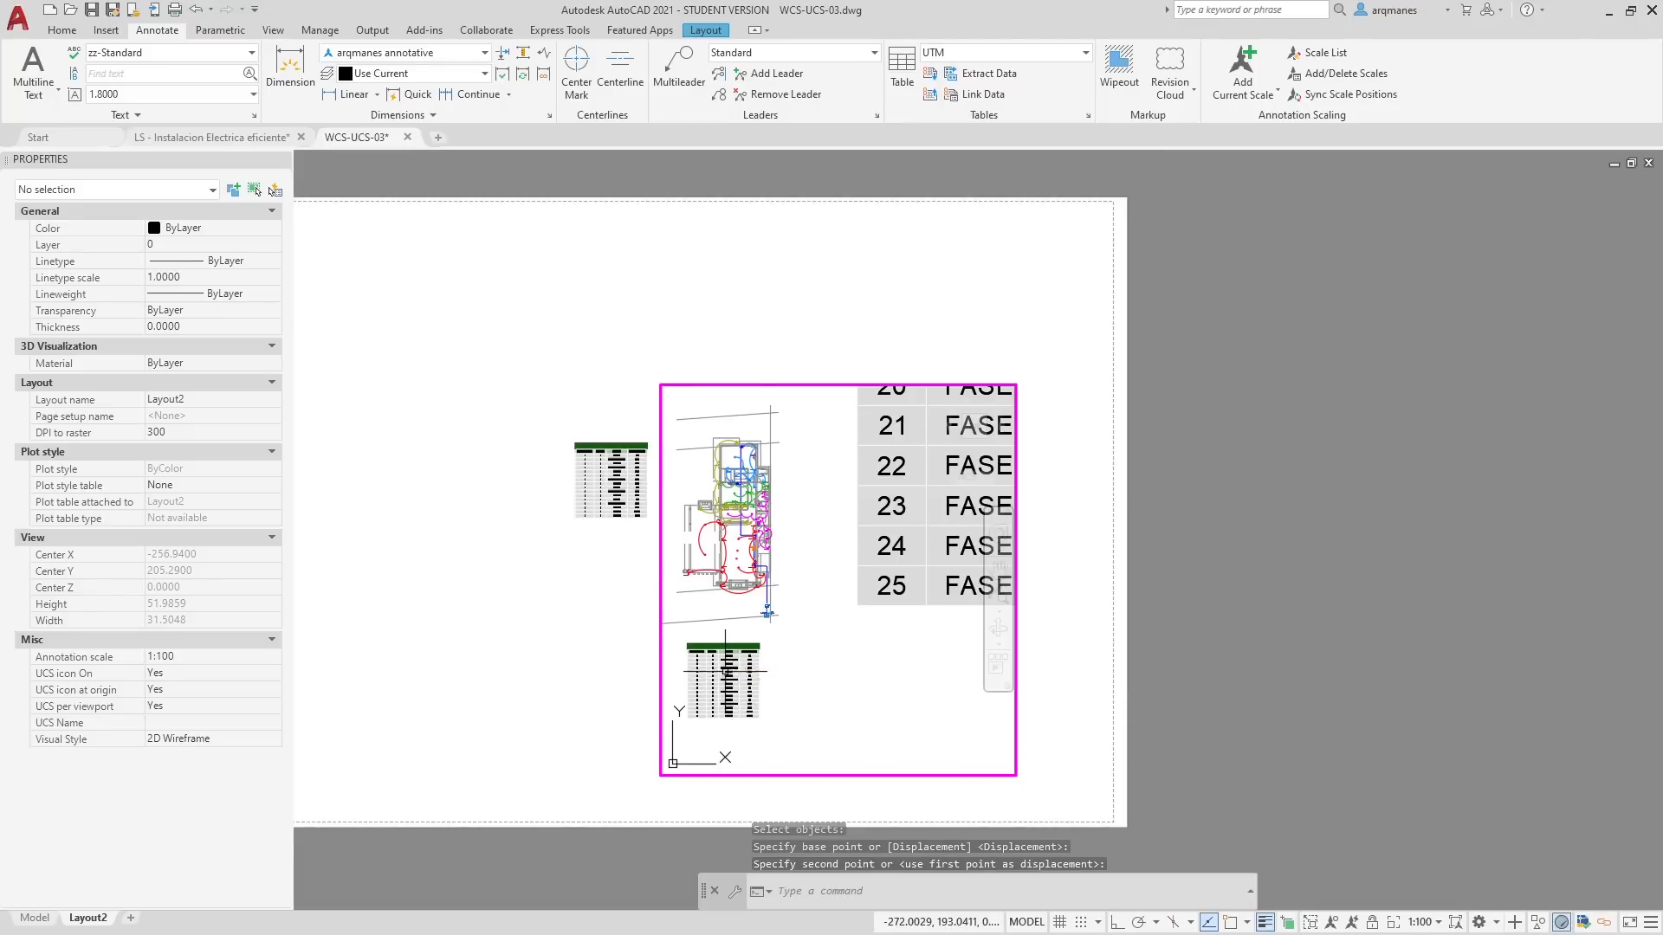
Step: Return to paper space and move the layout's power table down, level with the model-space table in the viewport
double_click(623, 544)
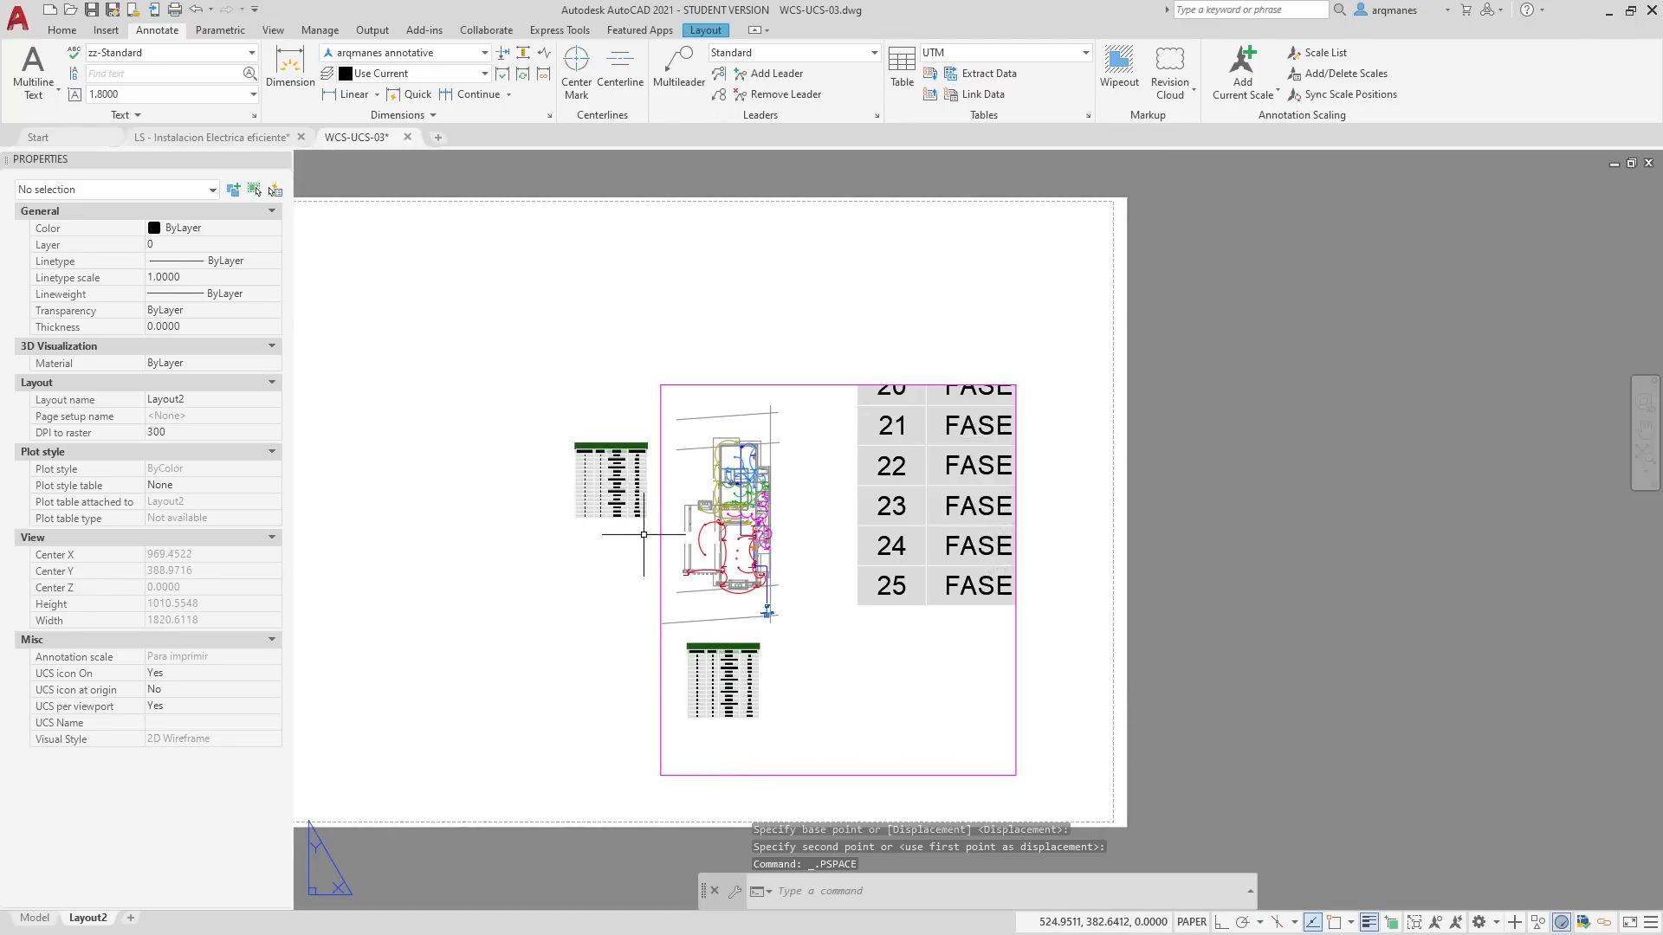
middle_drag(610, 643, 731, 482)
scroll(731, 483, up, 2)
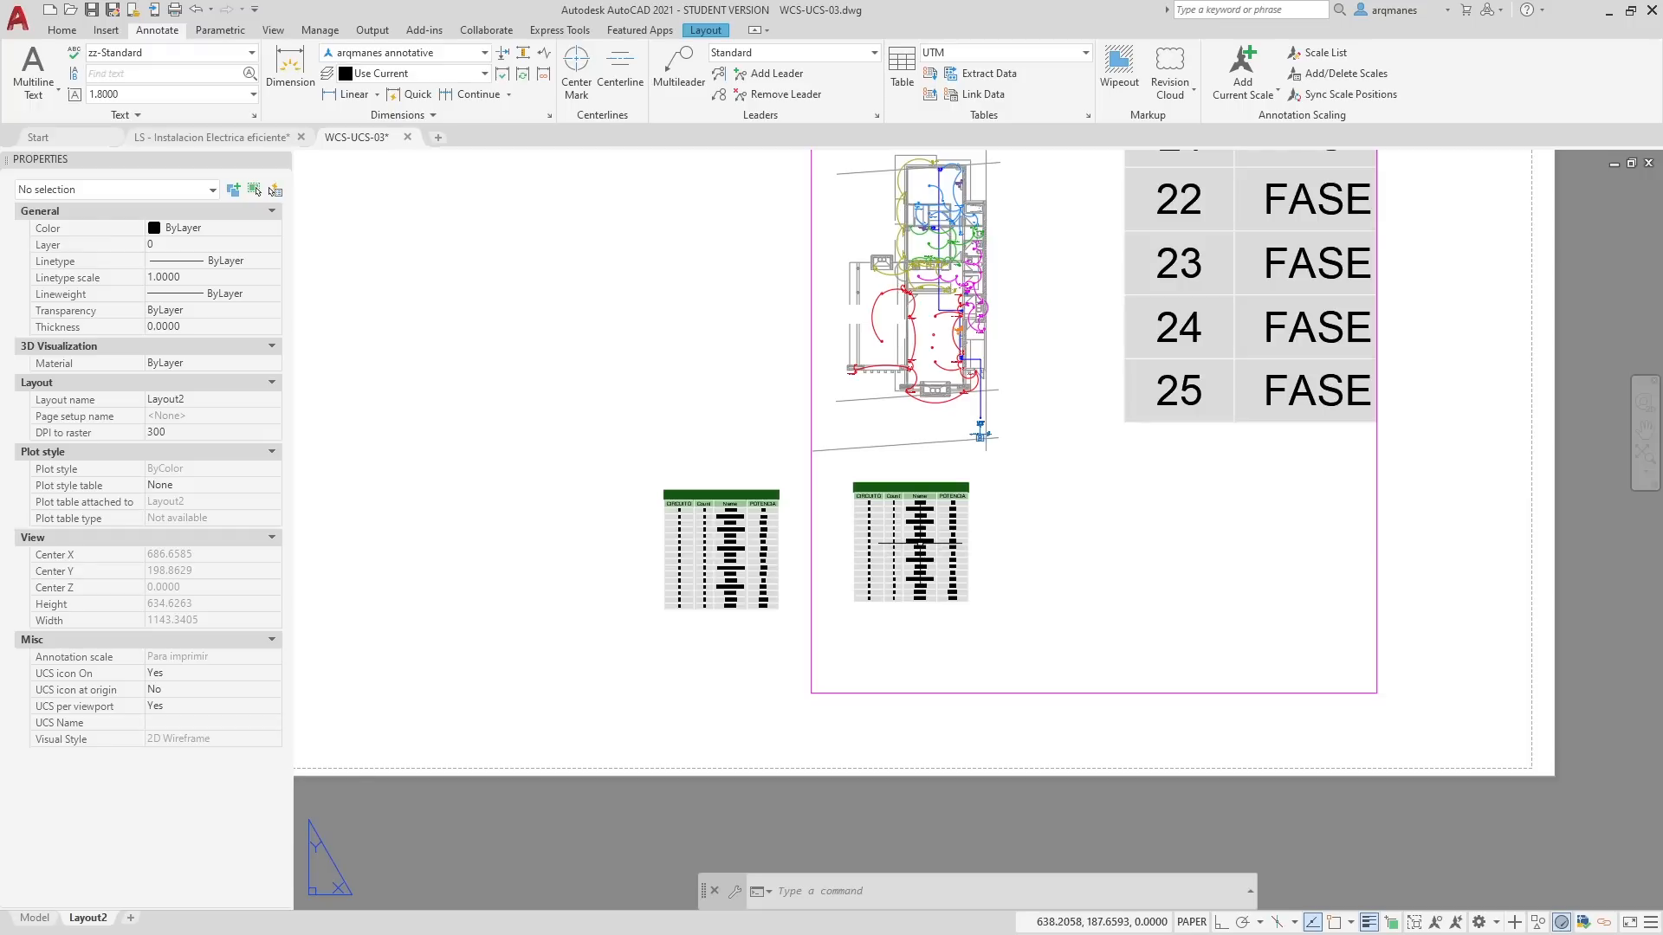
middle_drag(1004, 506, 953, 562)
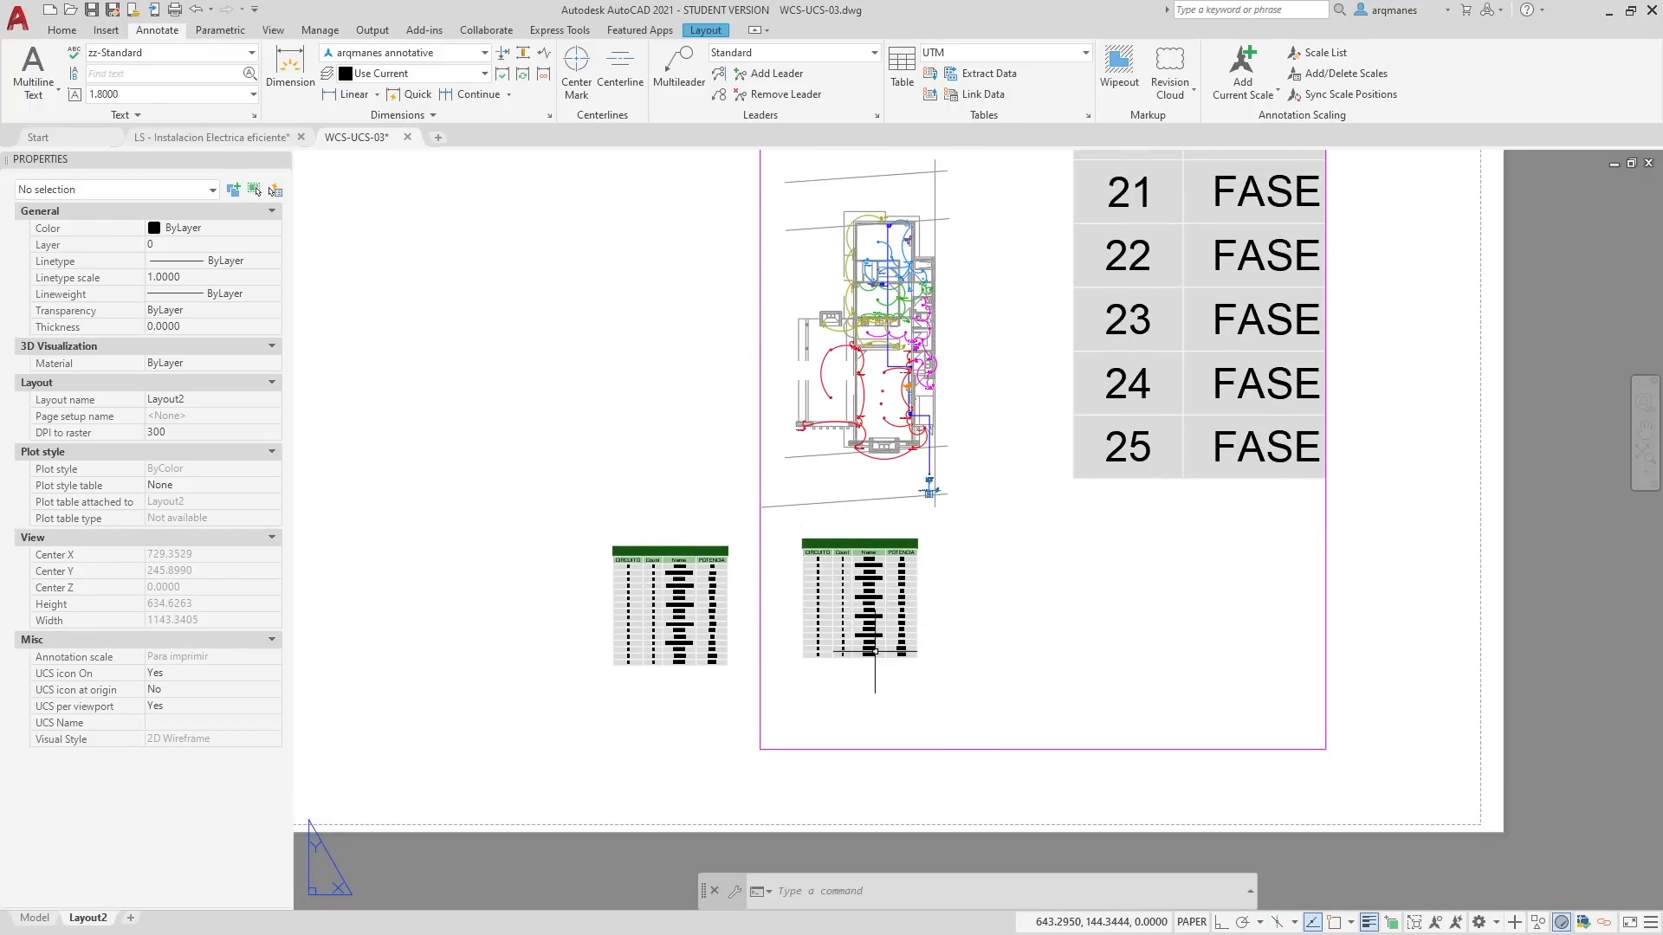
Step: Switch to model space and examine the rescaled power table's size against the floor plan and the coordinate tables
click(36, 920)
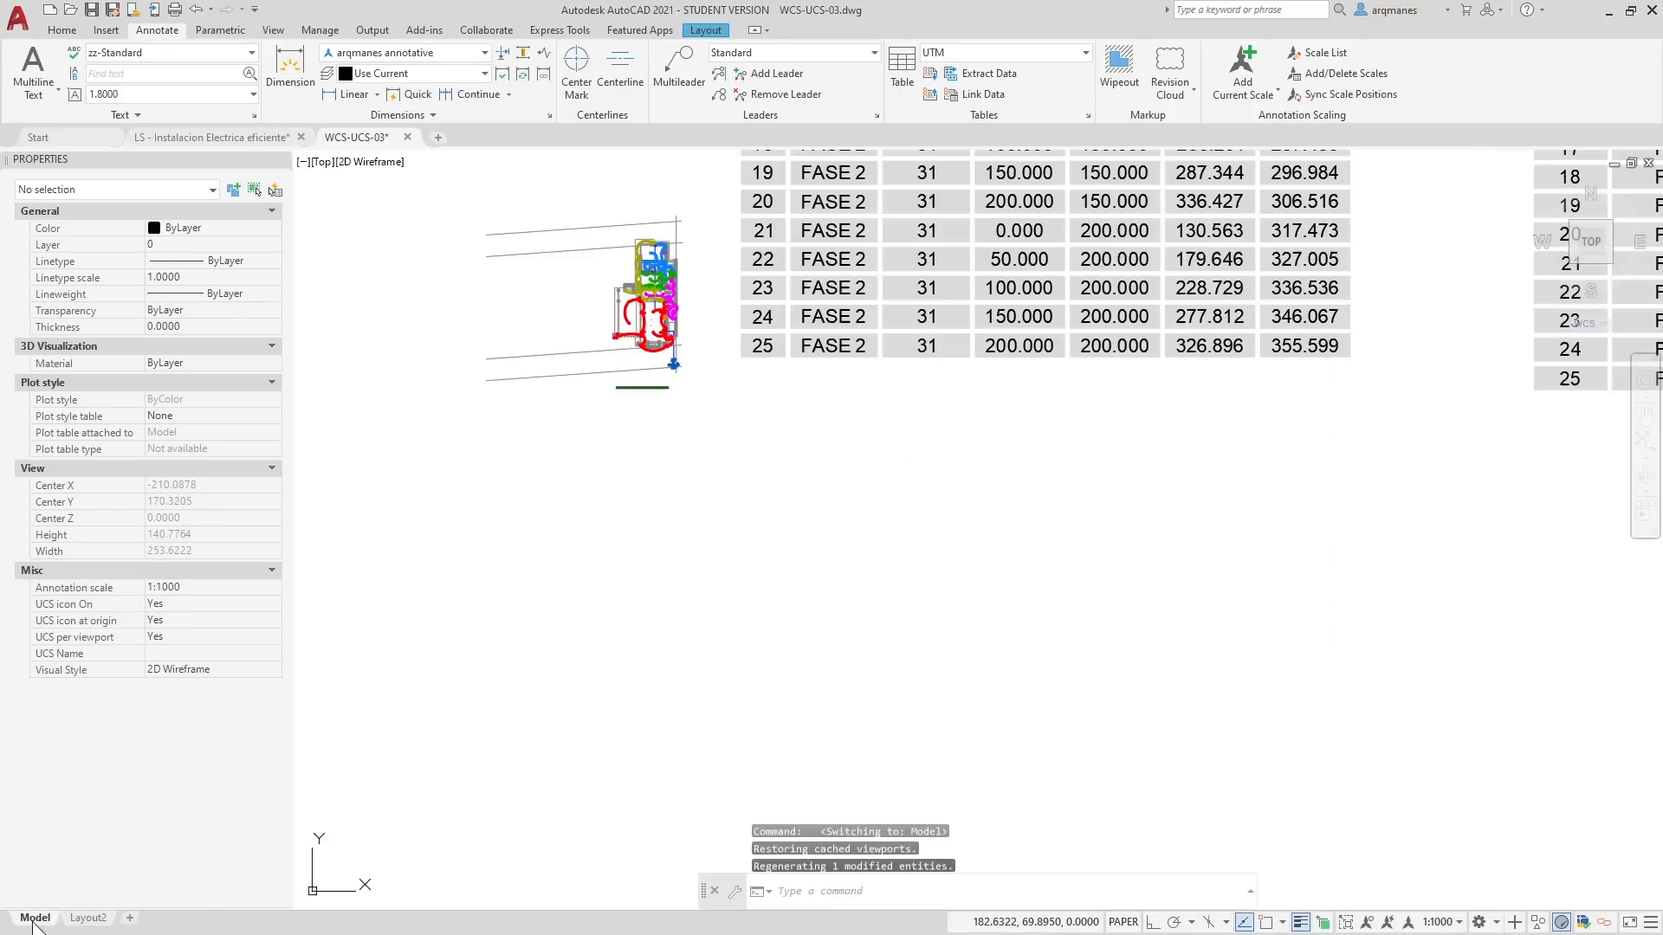
scroll(853, 500, down, 3)
middle_drag(848, 445, 1214, 368)
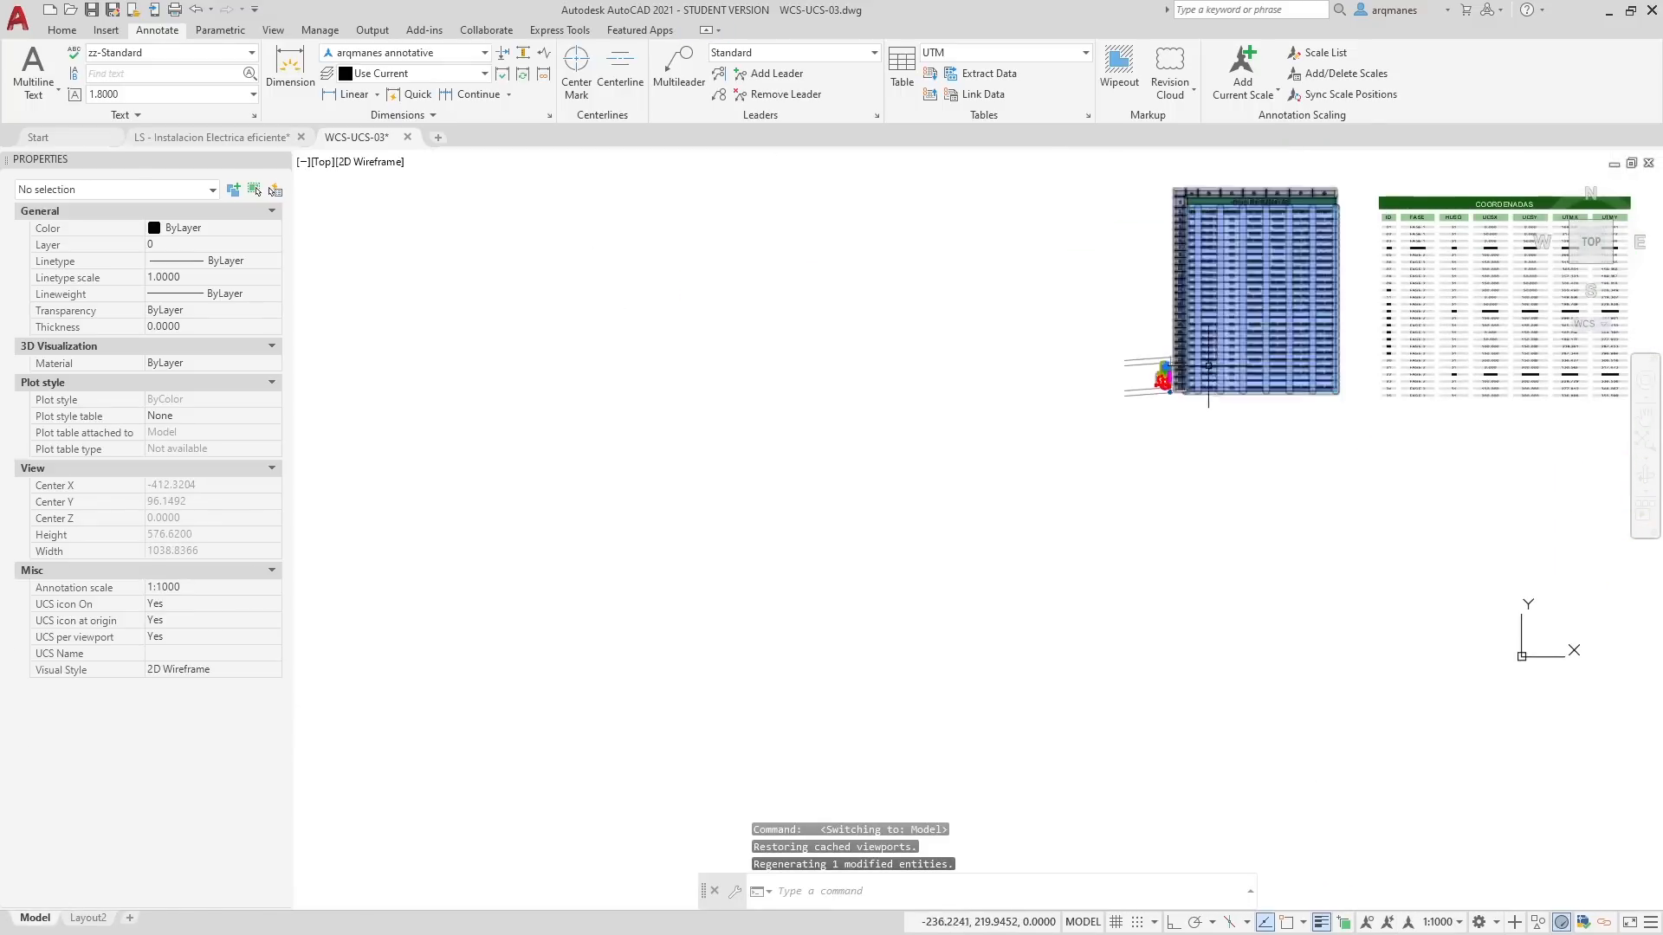
middle_drag(1248, 273, 888, 373)
scroll(835, 443, up, 4)
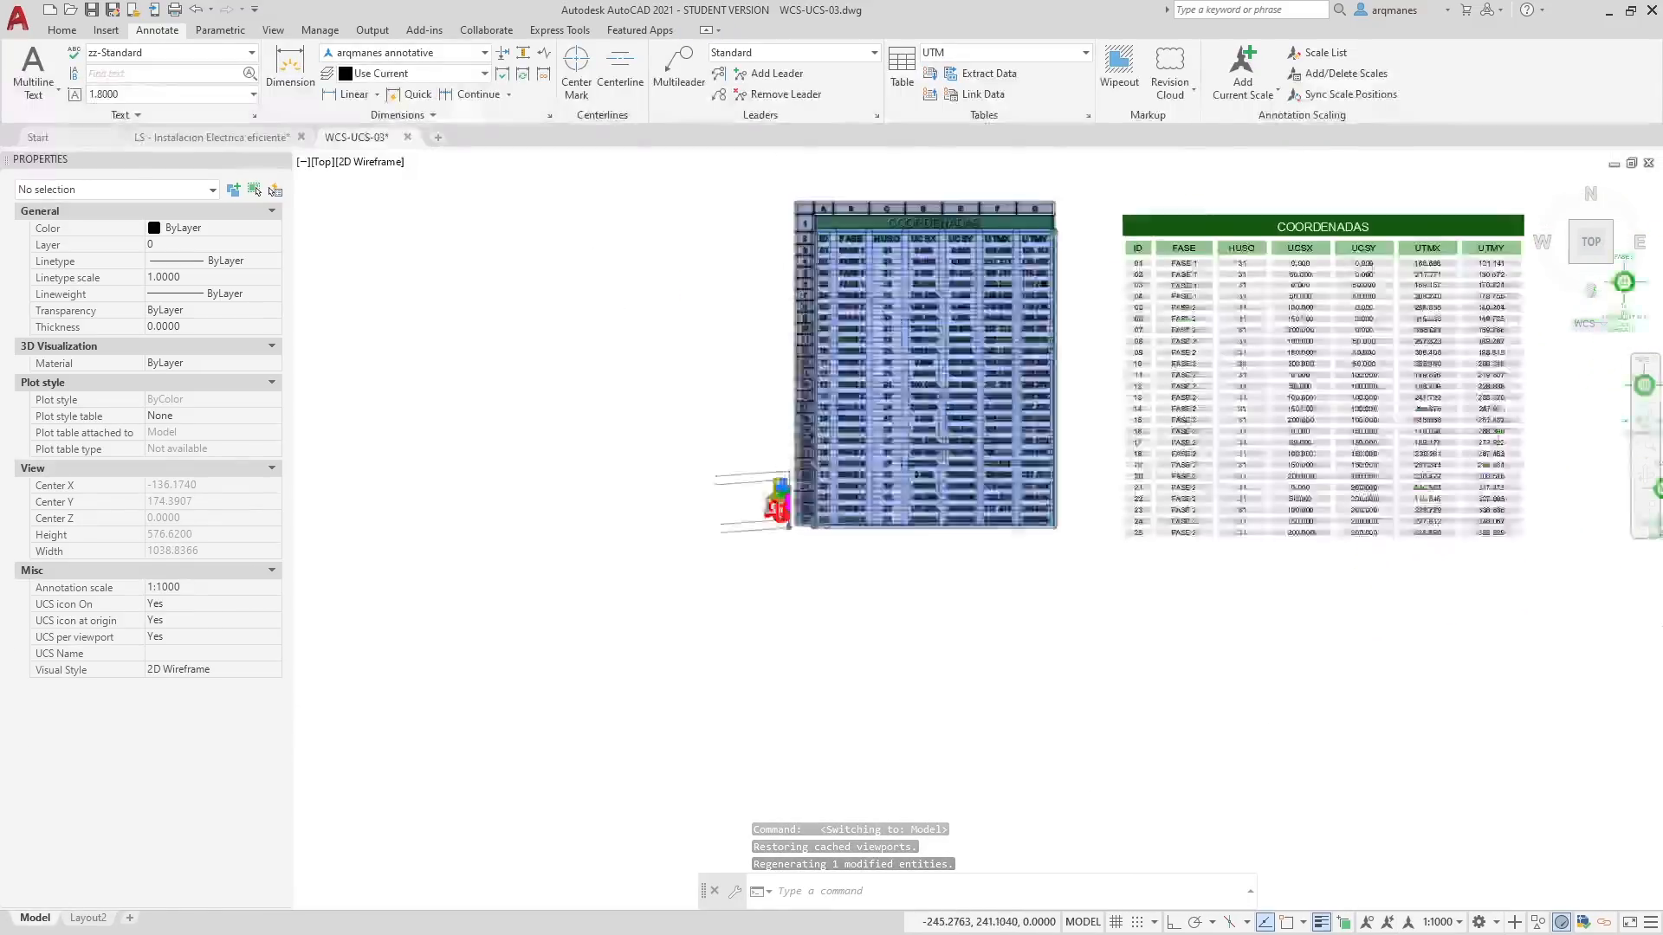
scroll(699, 564, up, 4)
scroll(820, 643, up, 2)
middle_drag(834, 628, 954, 294)
scroll(948, 336, up, 4)
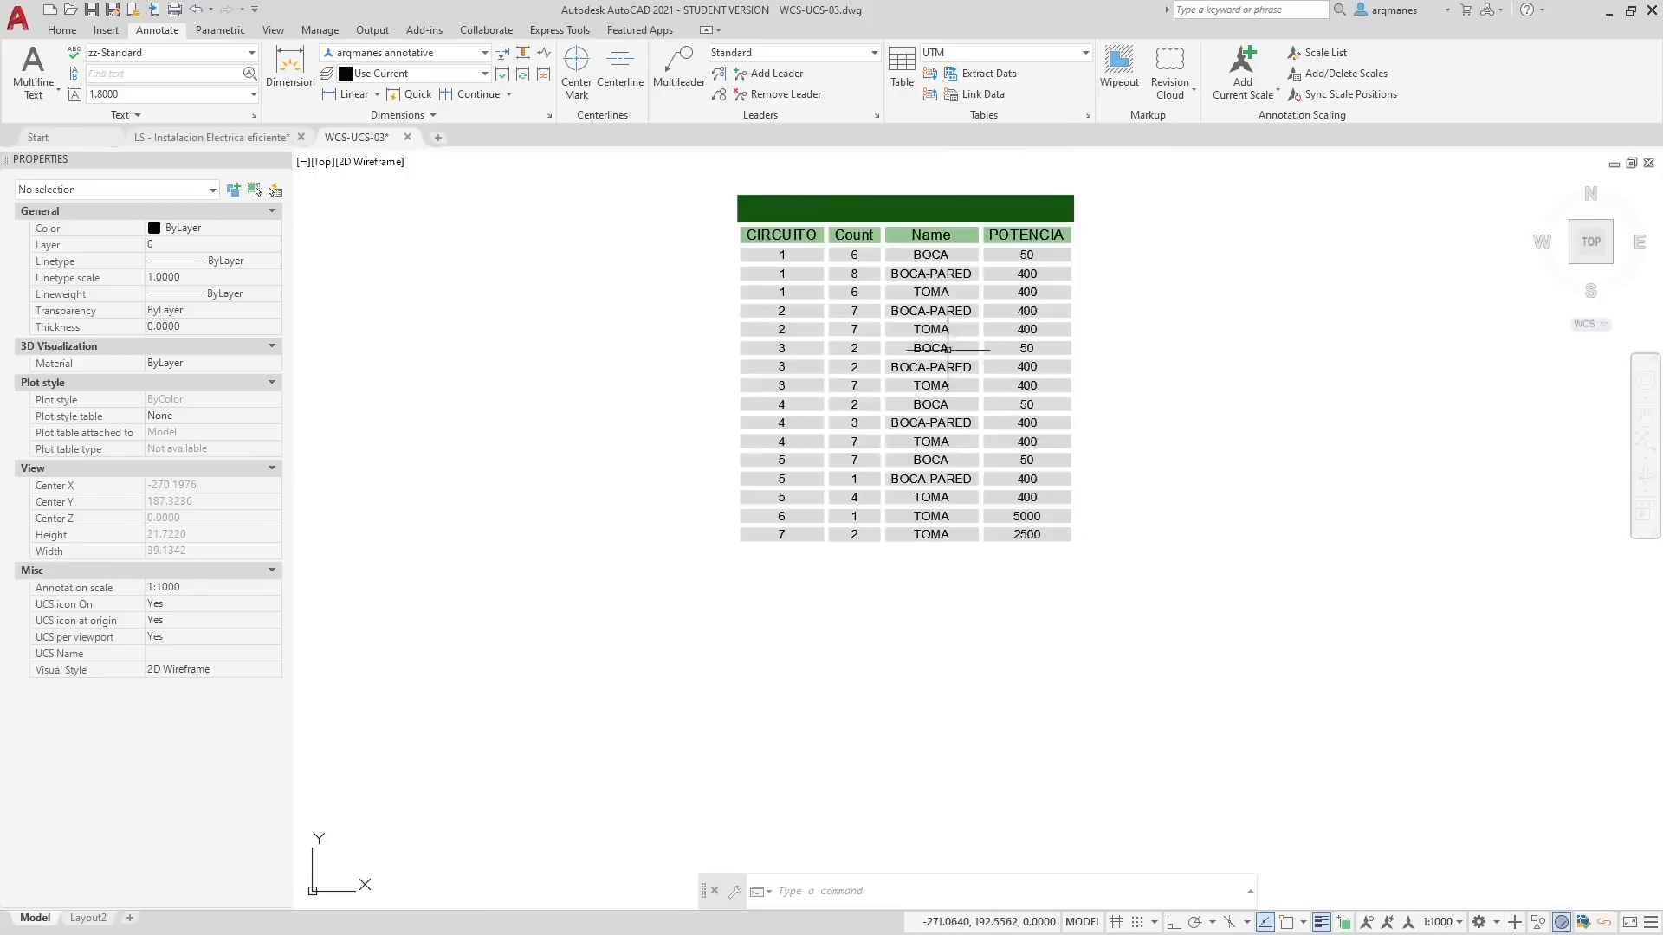
scroll(810, 475, down, 4)
middle_drag(796, 371, 794, 506)
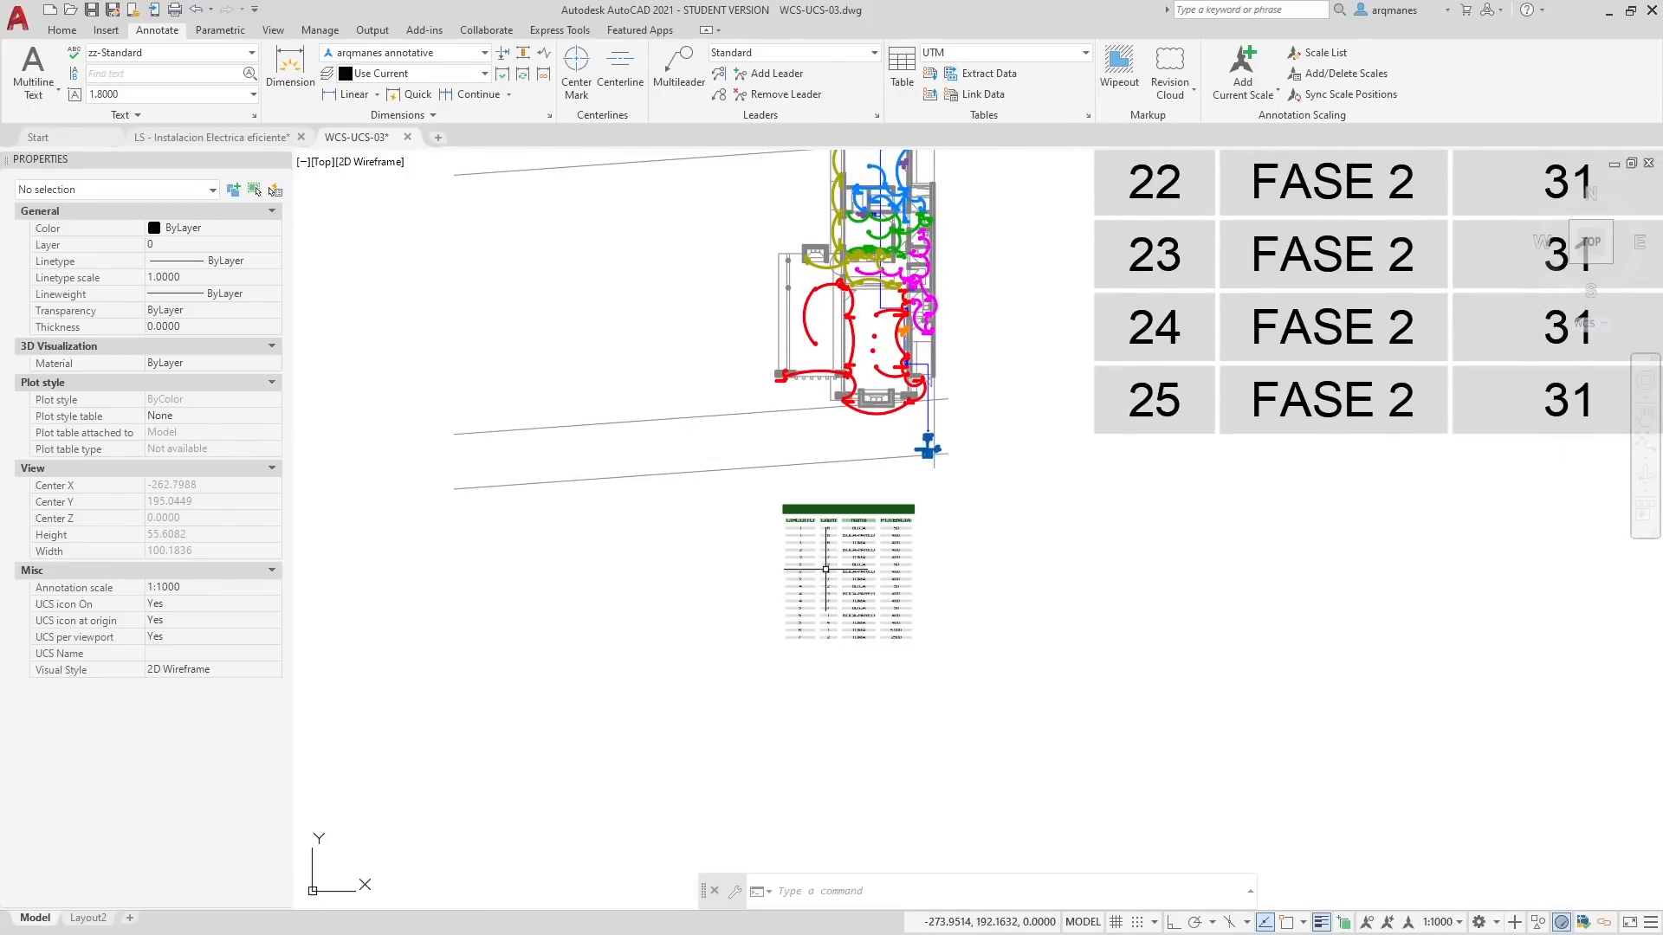
Step: Create a new table style named UTM 1-100 based on the UTM style
click(996, 53)
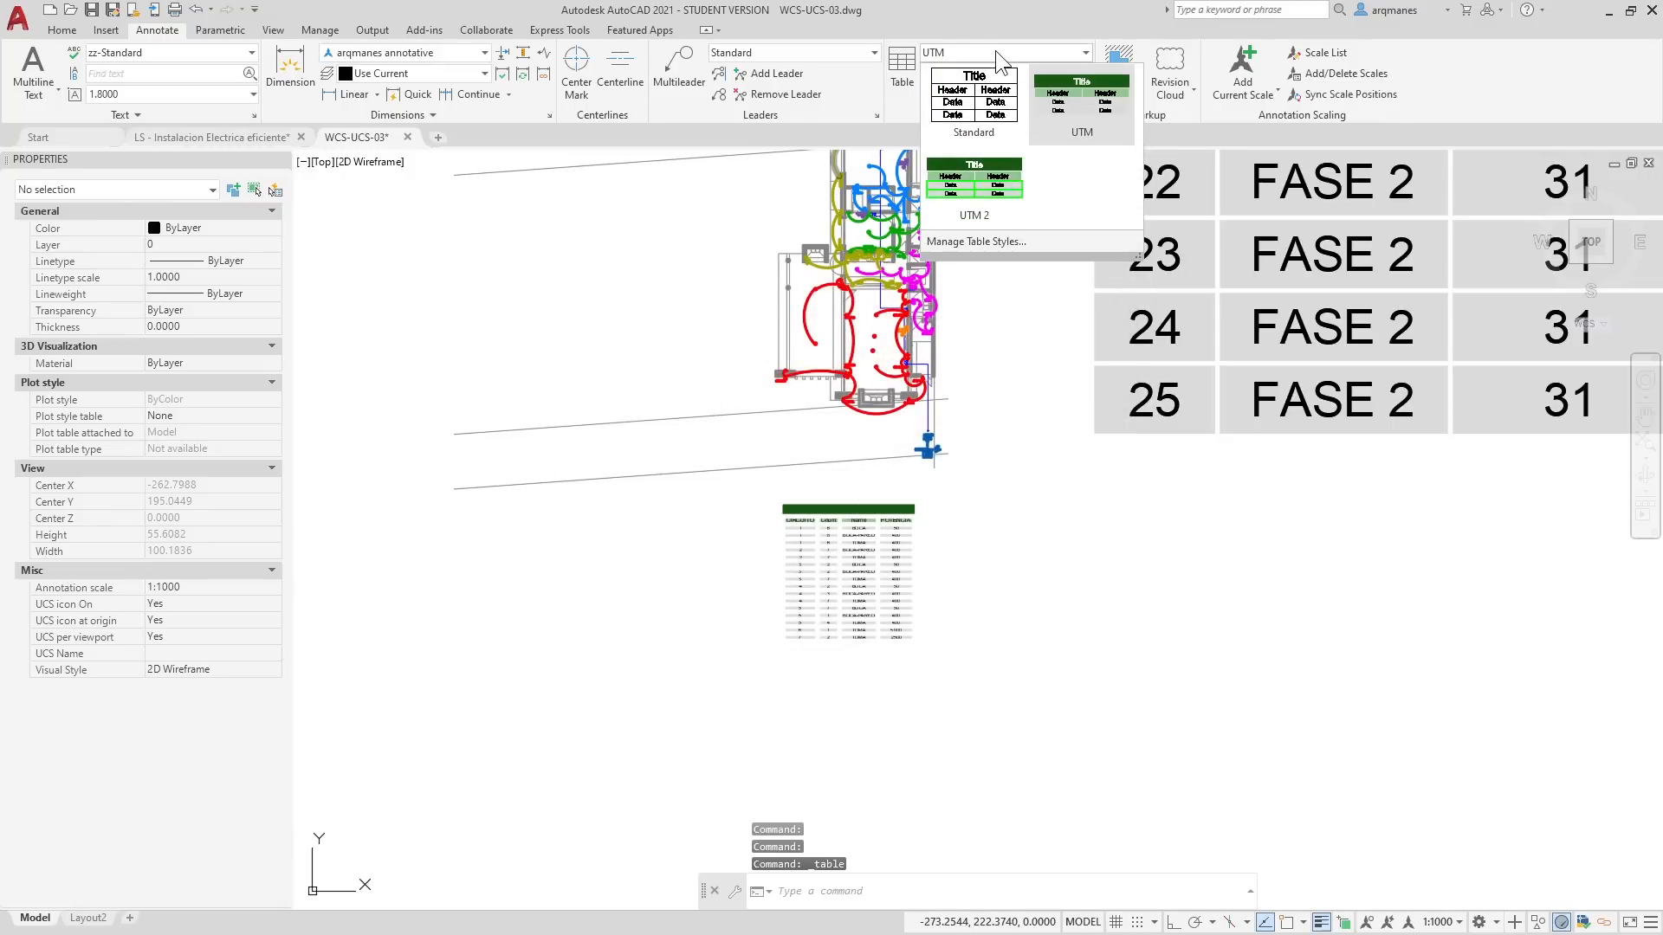
click(1001, 242)
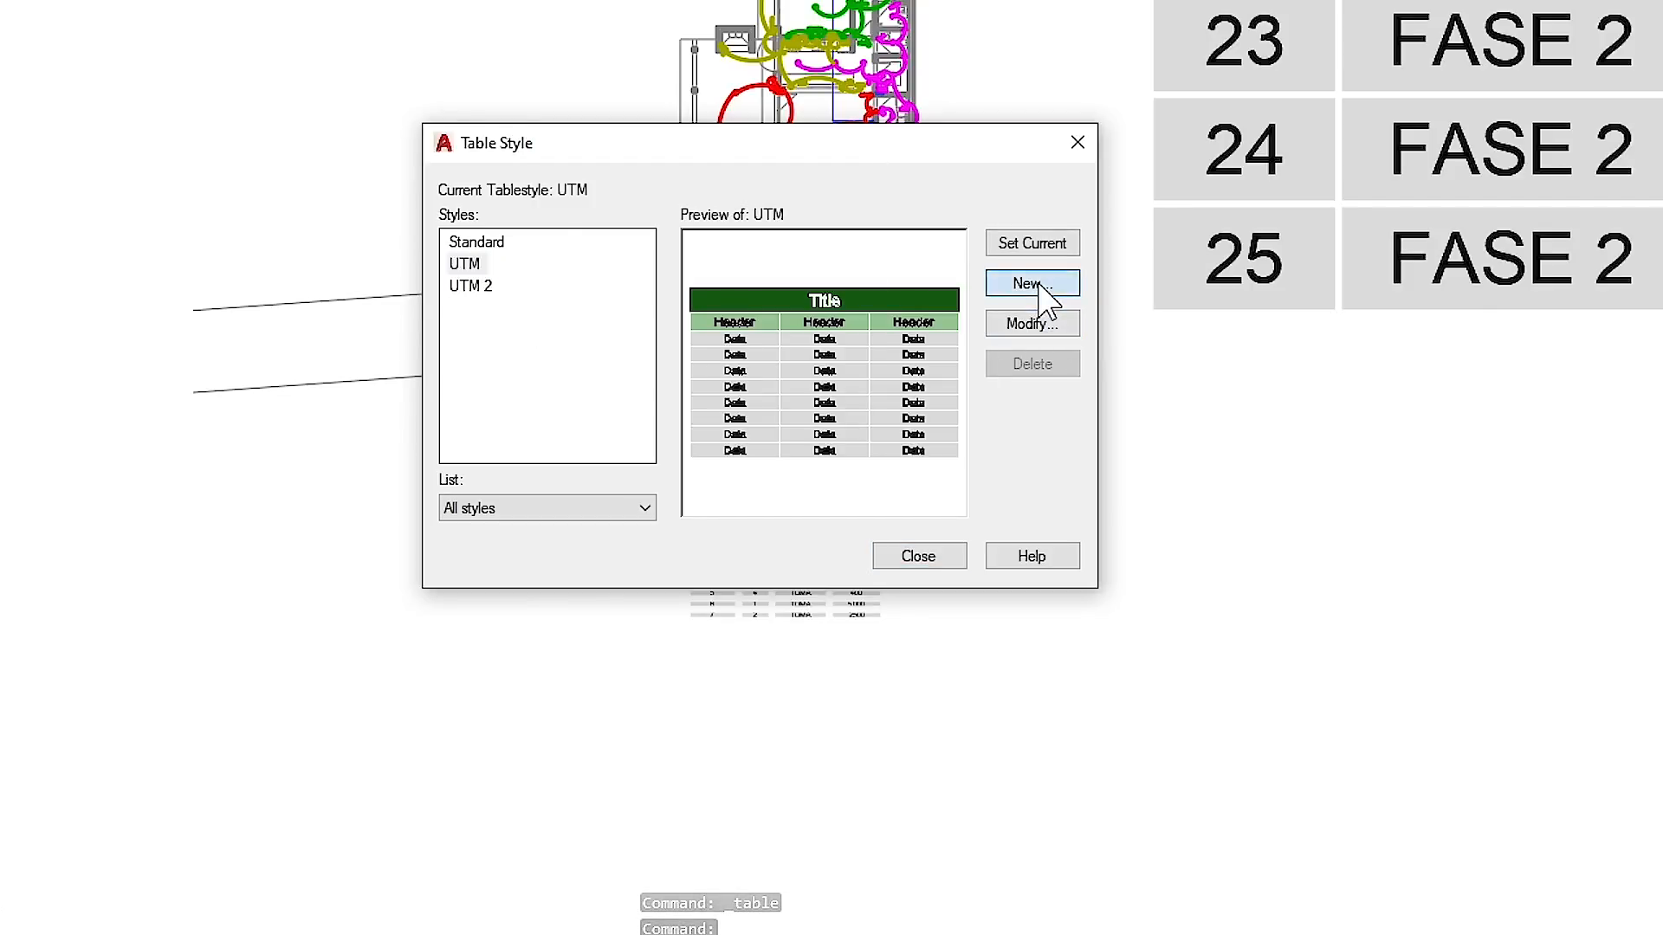
click(1045, 301)
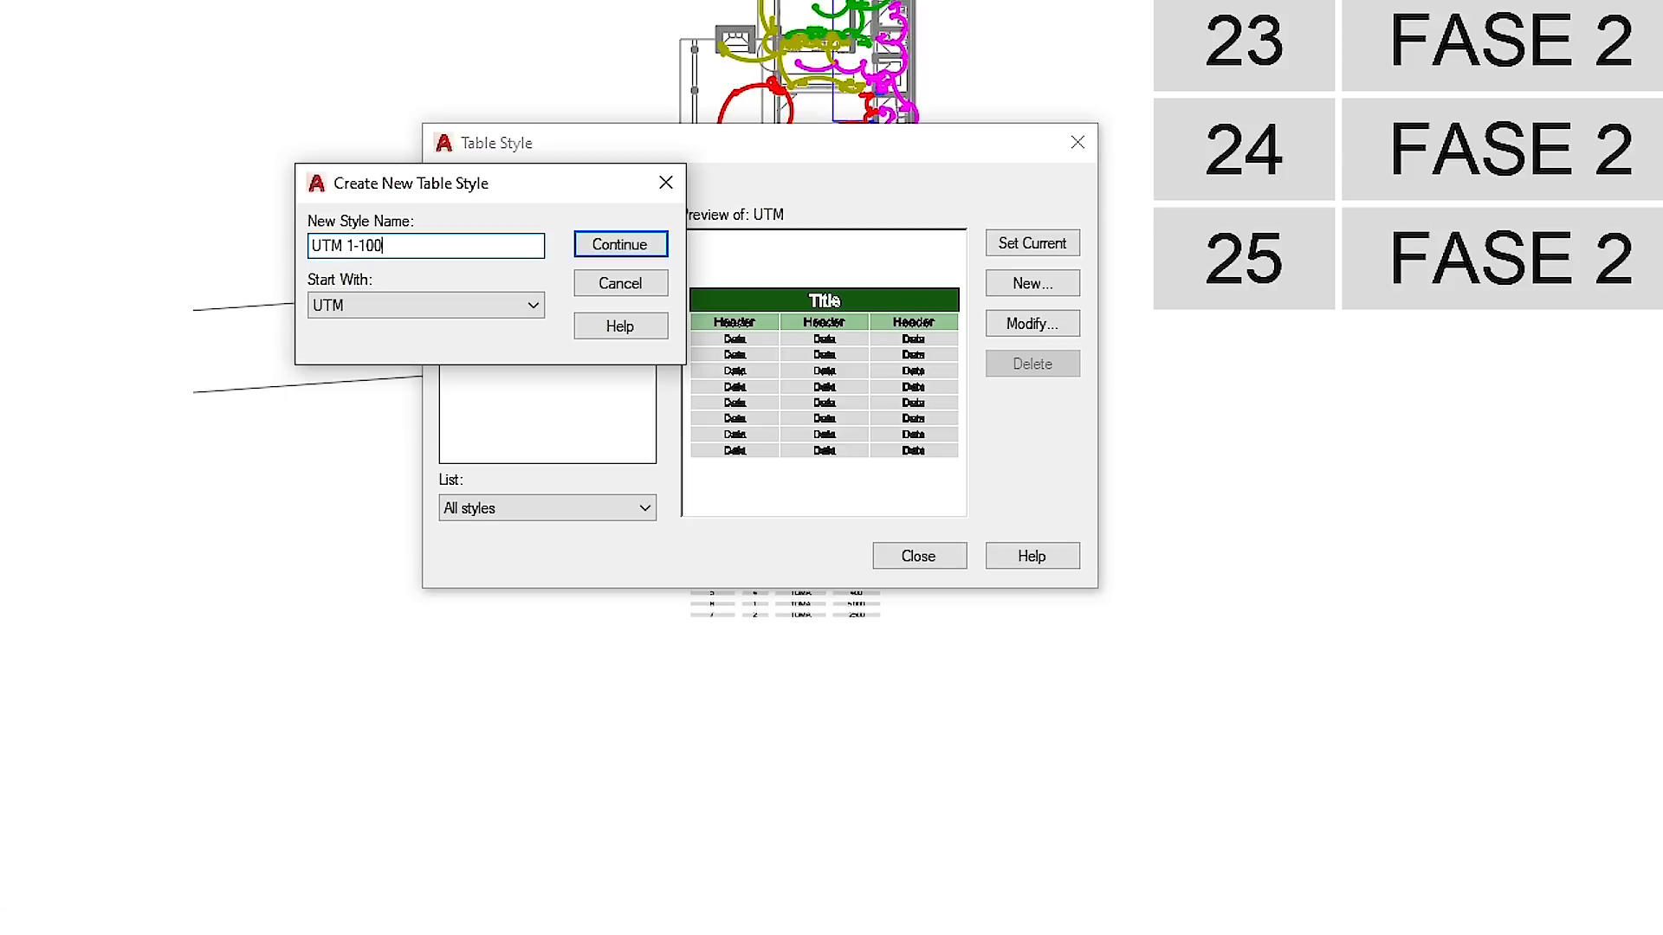
click(615, 250)
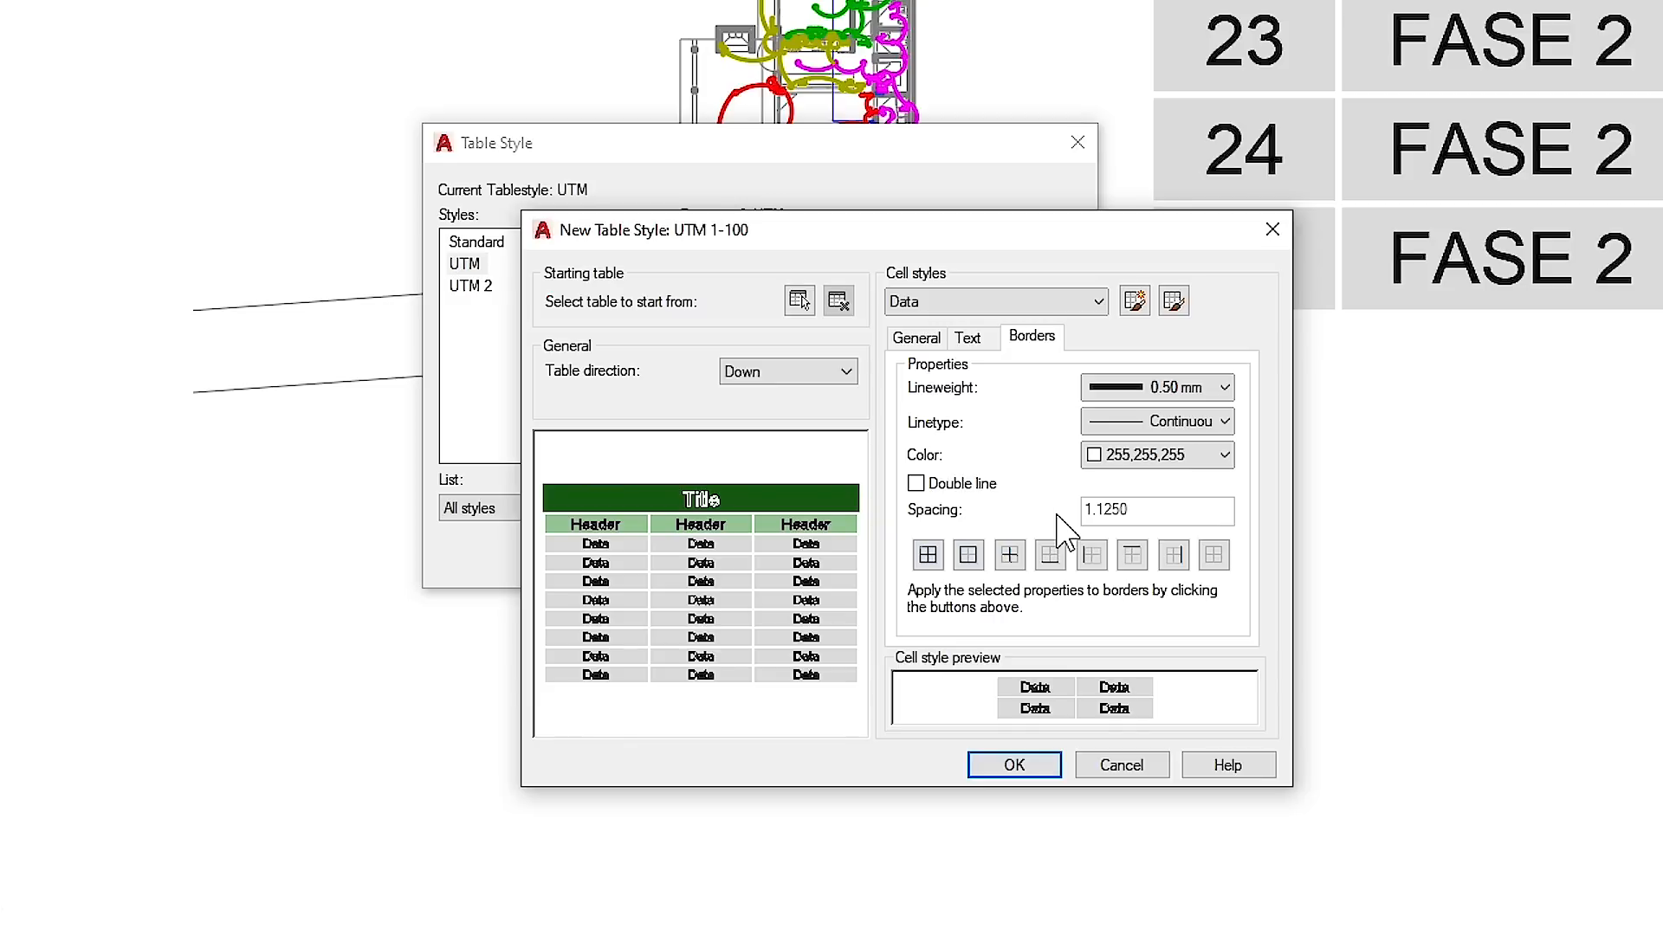
Step: Set the Data cell style's horizontal and vertical margins to 0.1 and its text height to 0.25
click(917, 340)
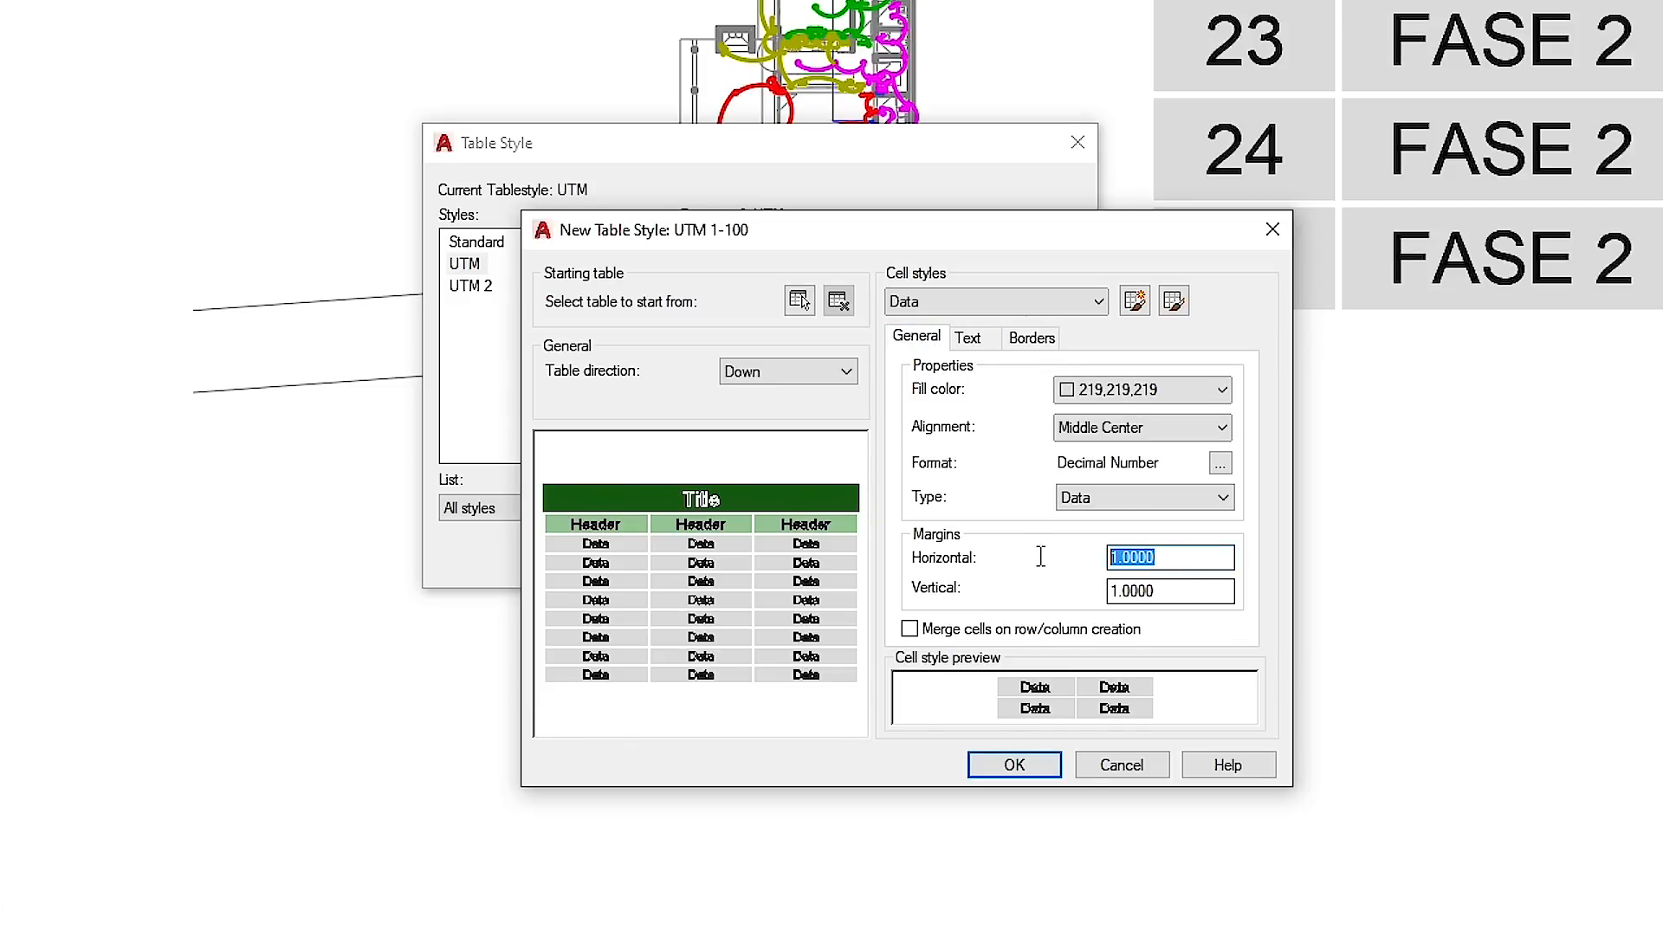
click(1200, 596)
text(0.1)
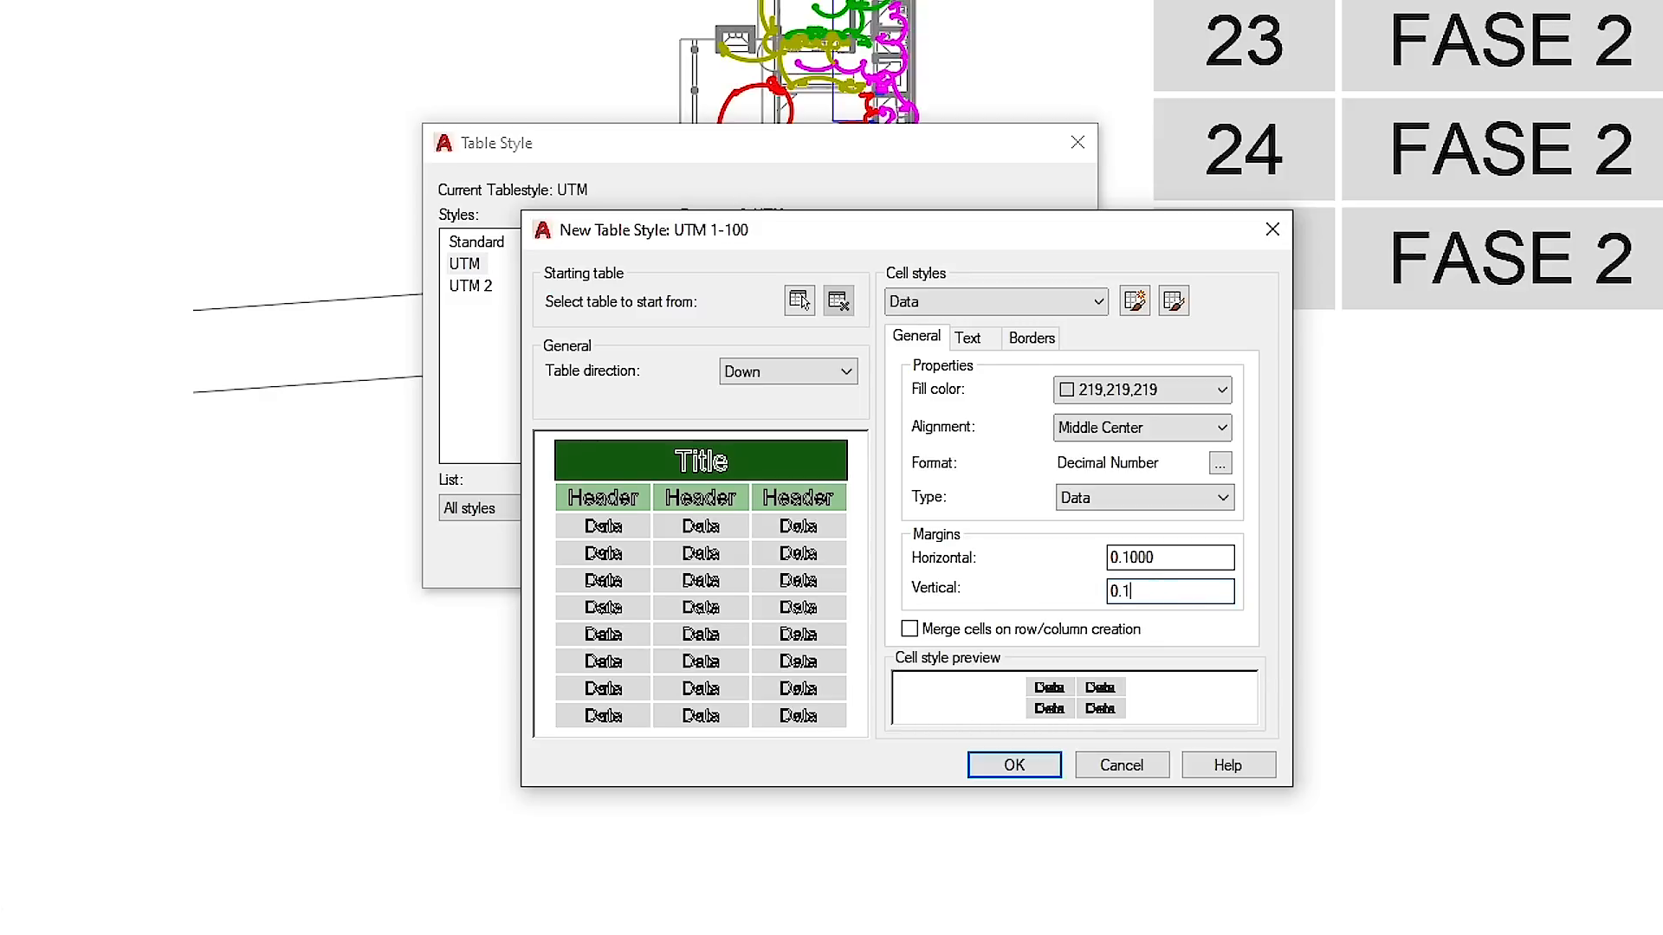
click(969, 338)
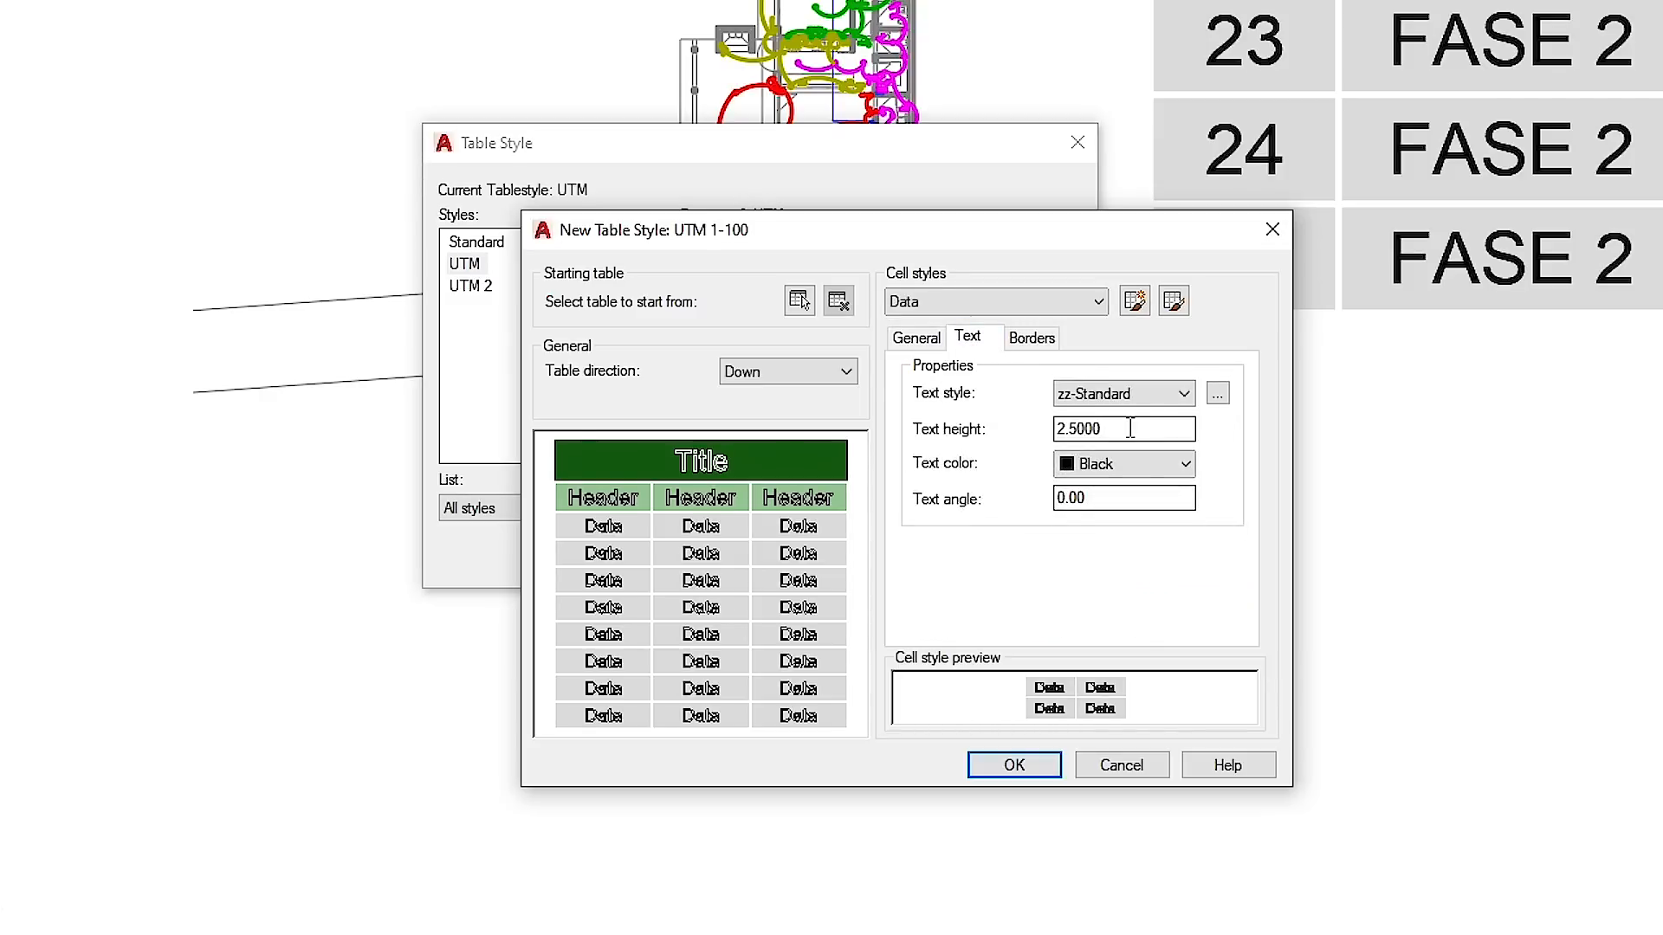
text(0.25)
click(1027, 339)
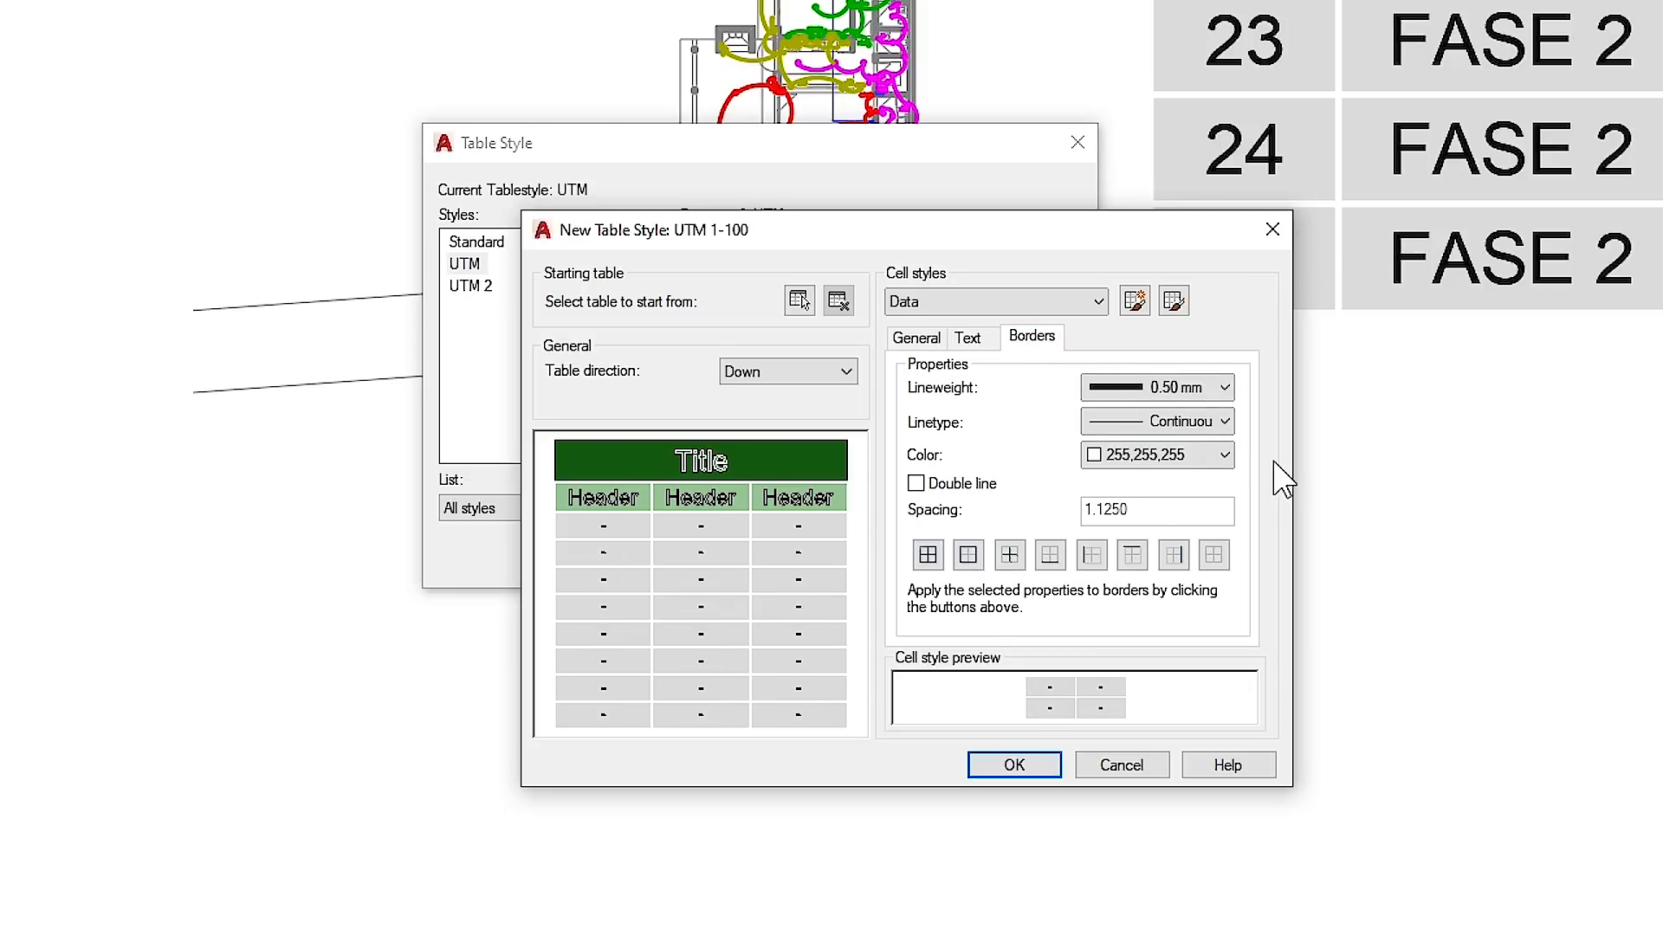
Step: Set the Header cell style's horizontal and vertical margins to 0.1 and reduce its text height
click(927, 305)
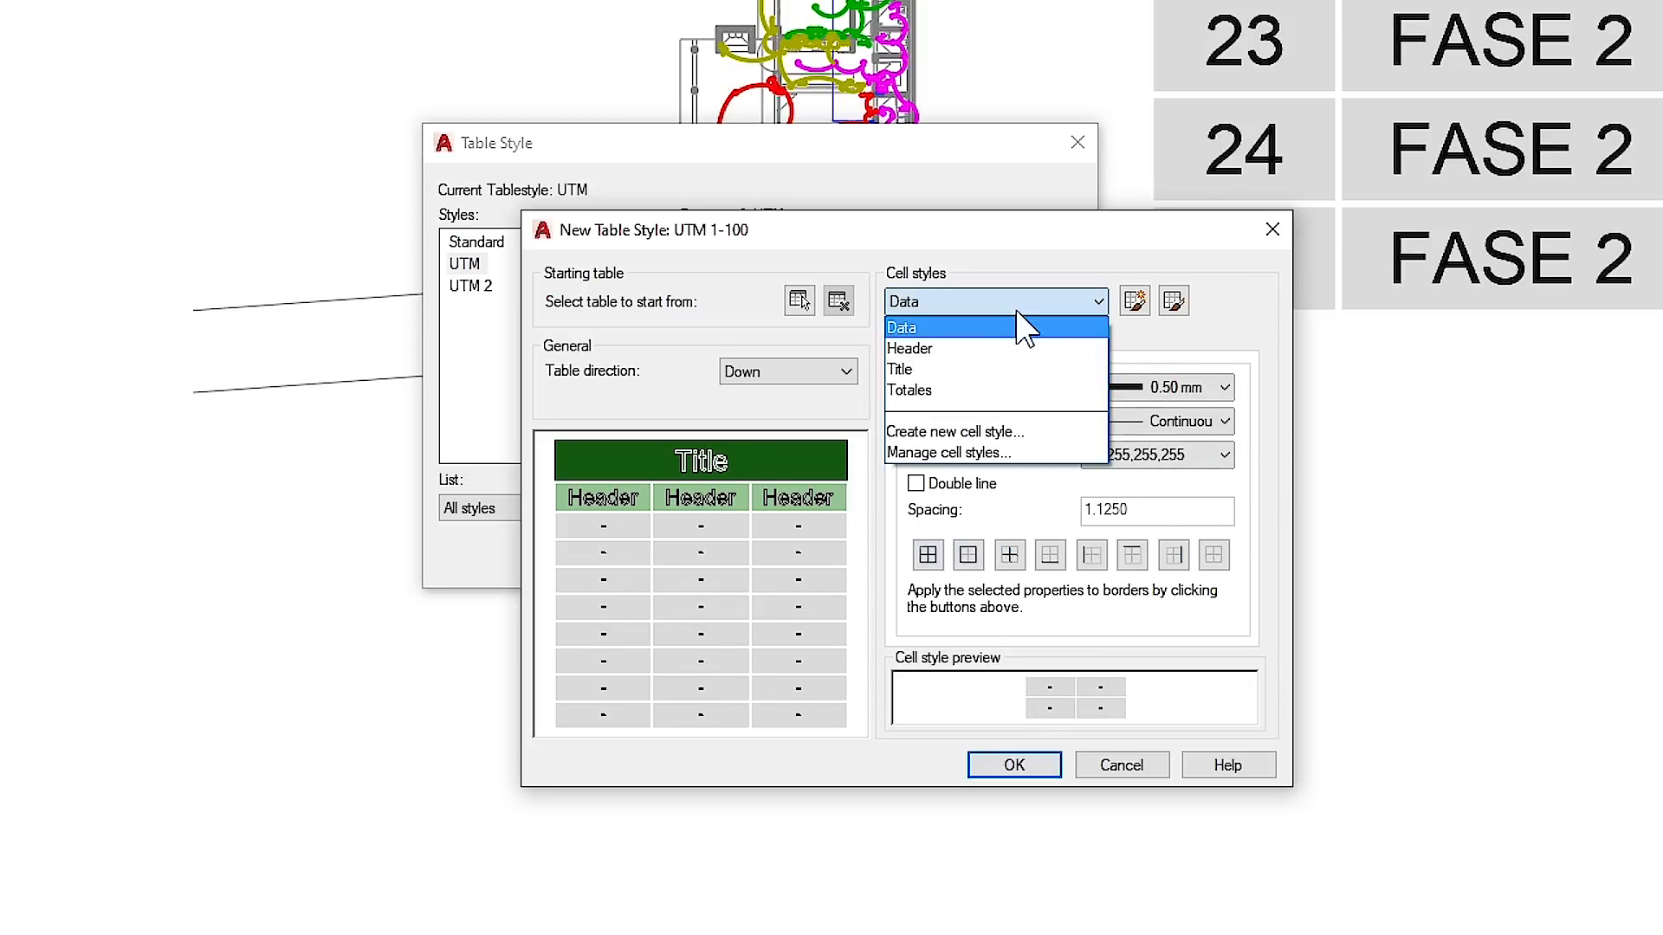
click(1013, 348)
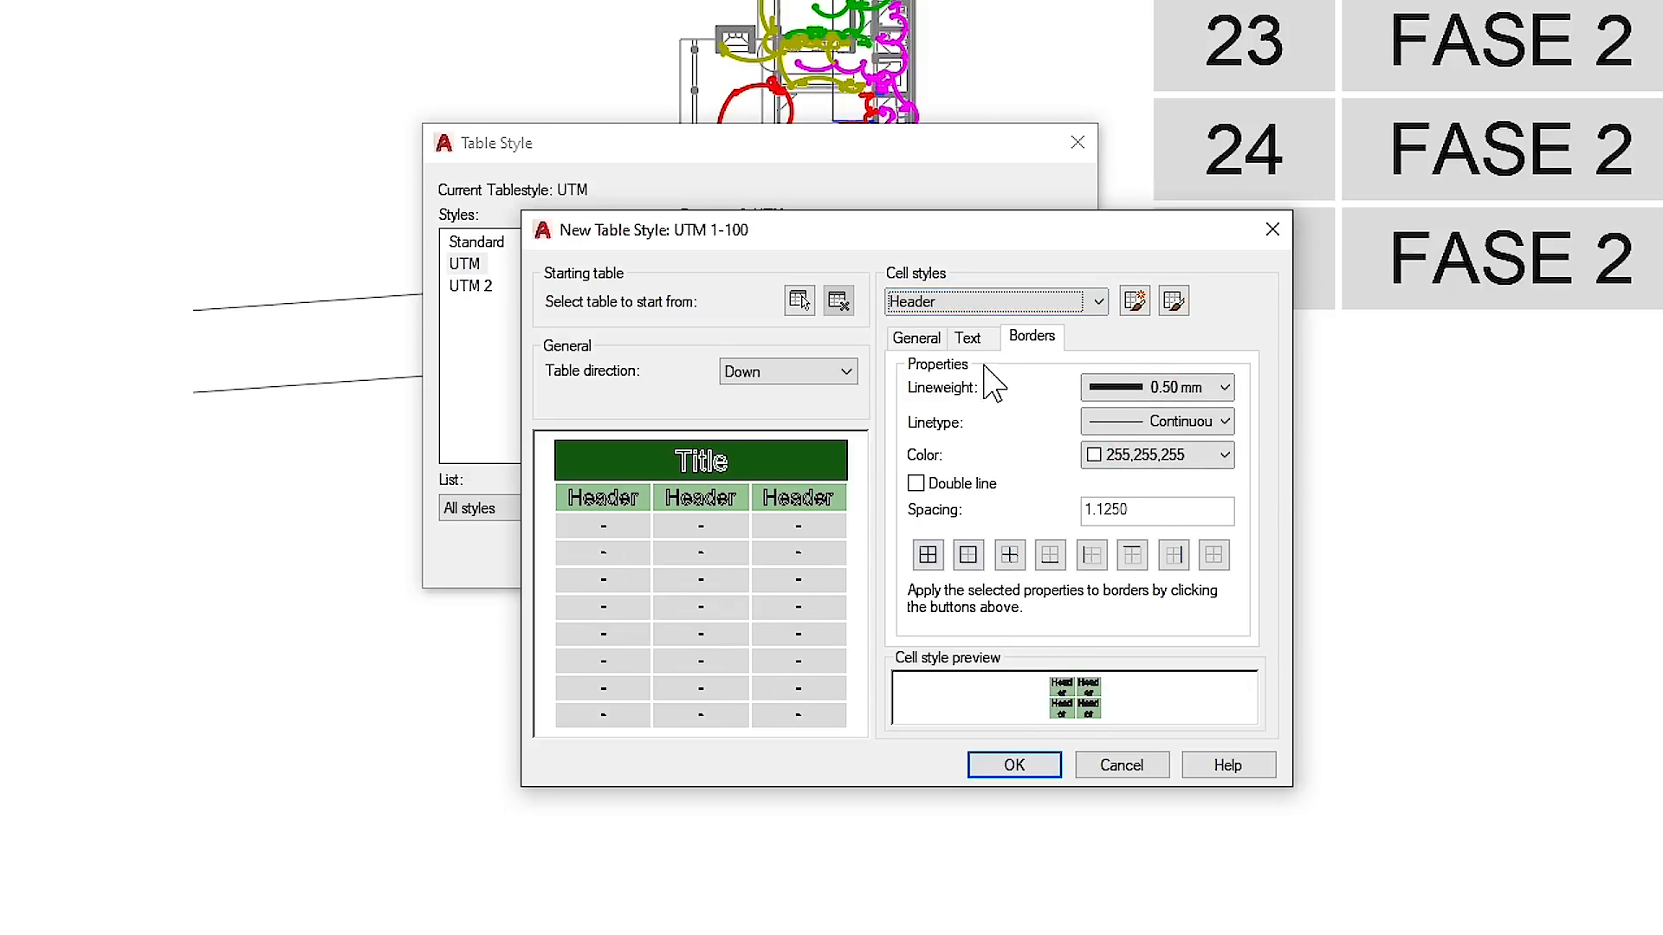
click(919, 337)
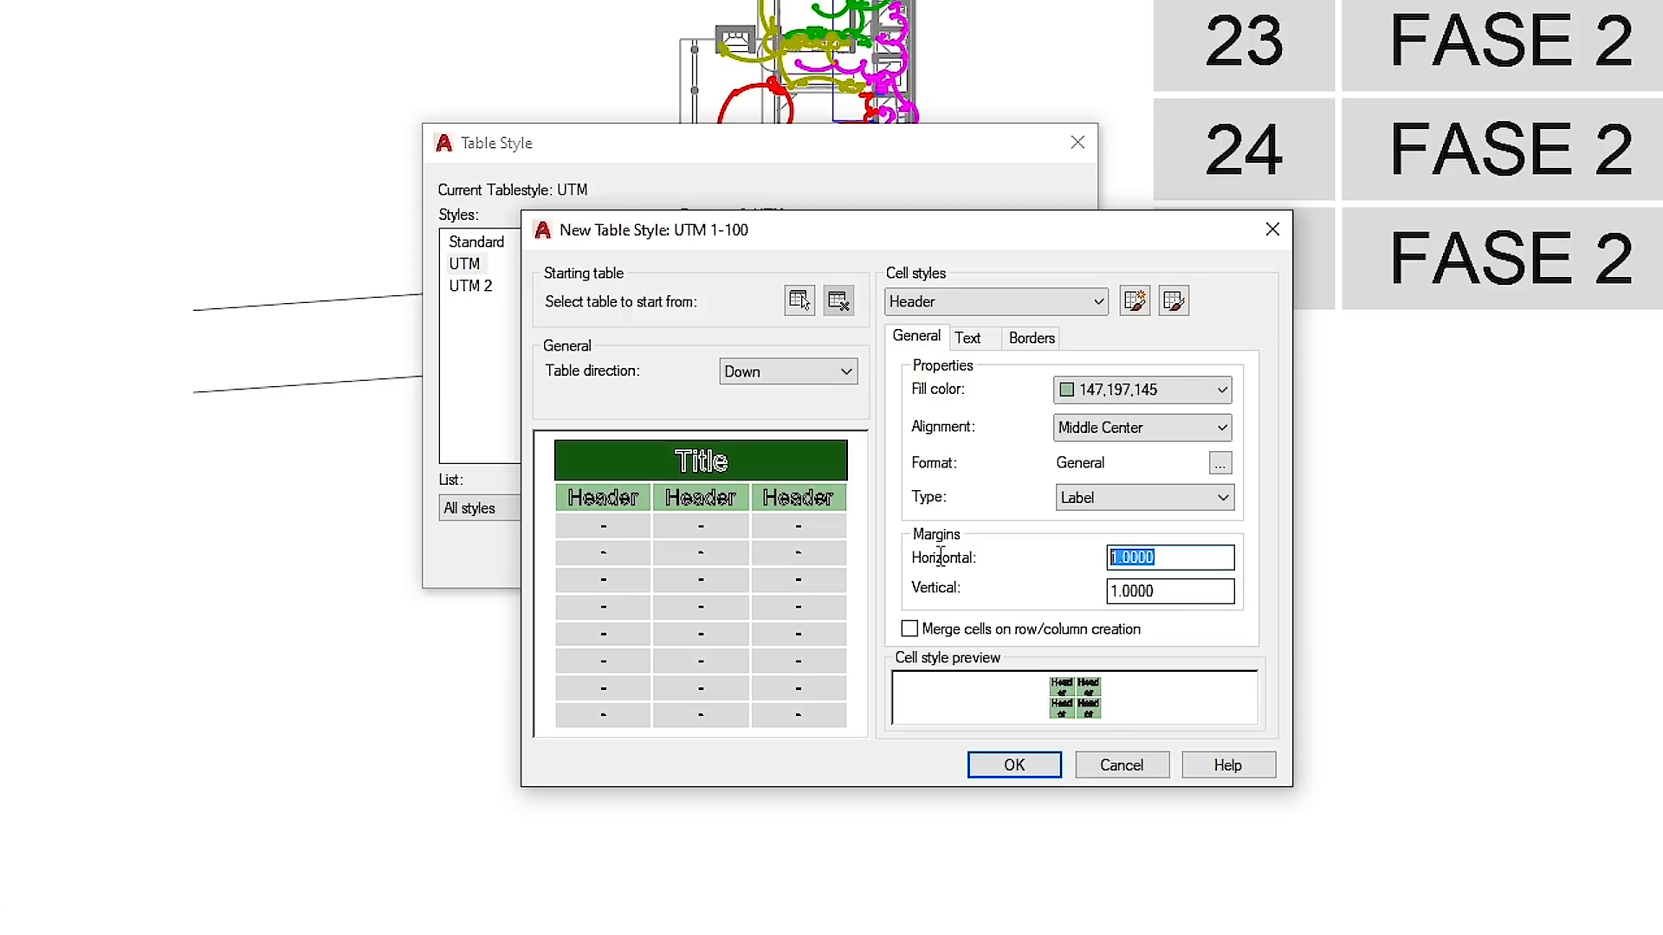
text(0.1)
click(1202, 590)
text(0.1)
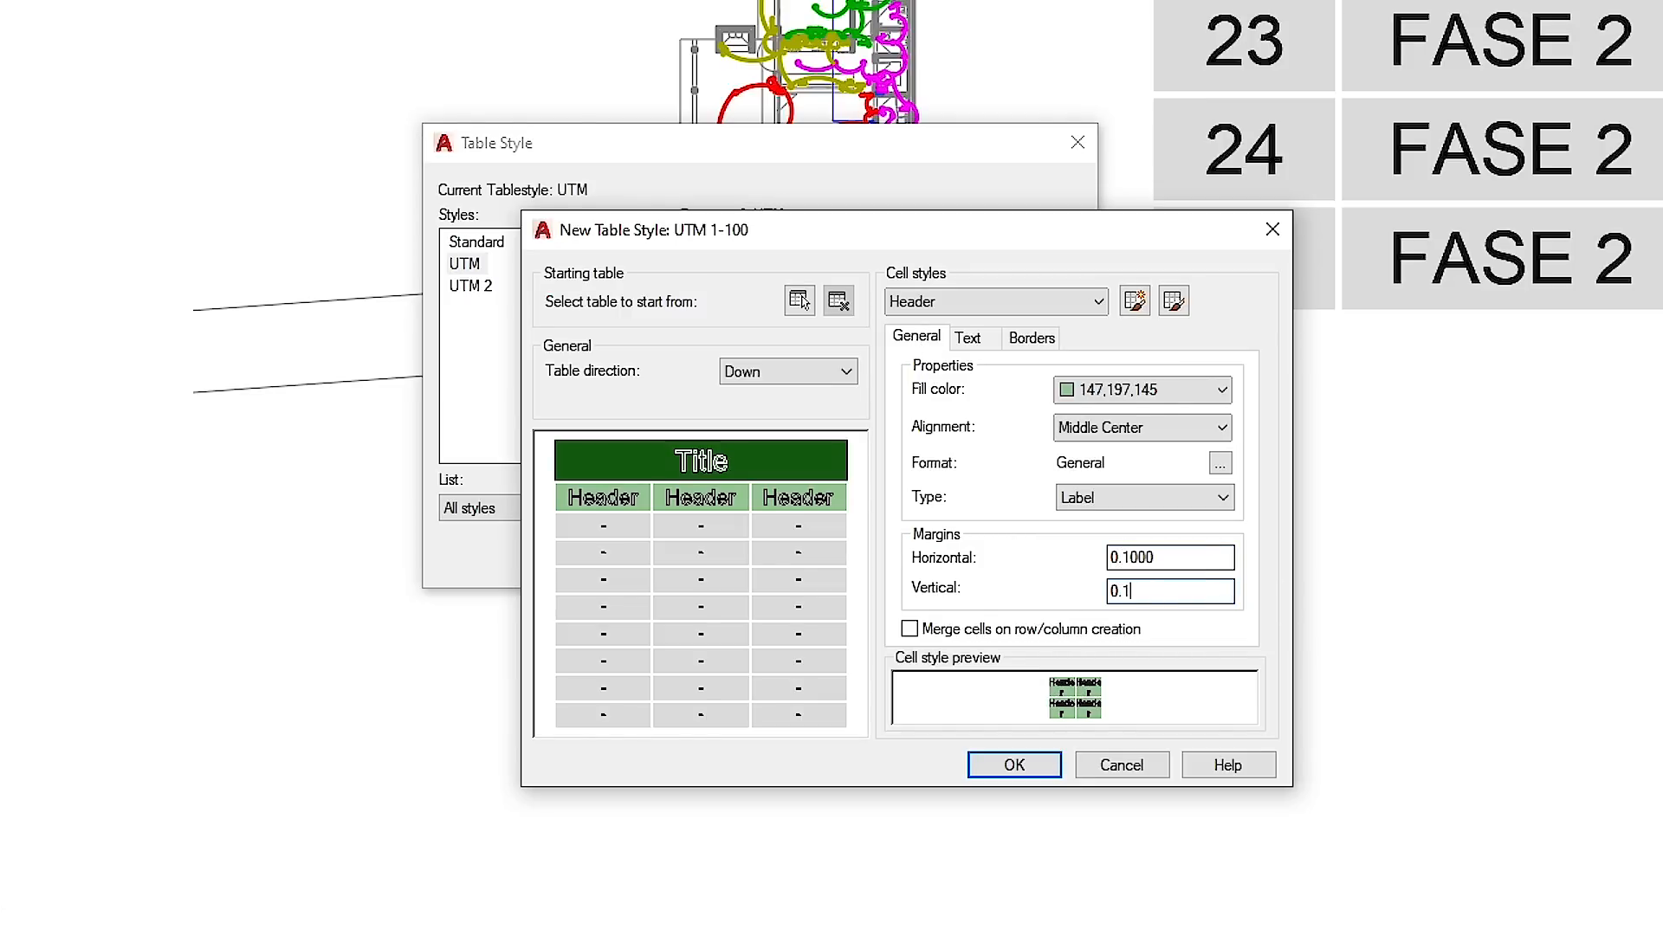
click(970, 338)
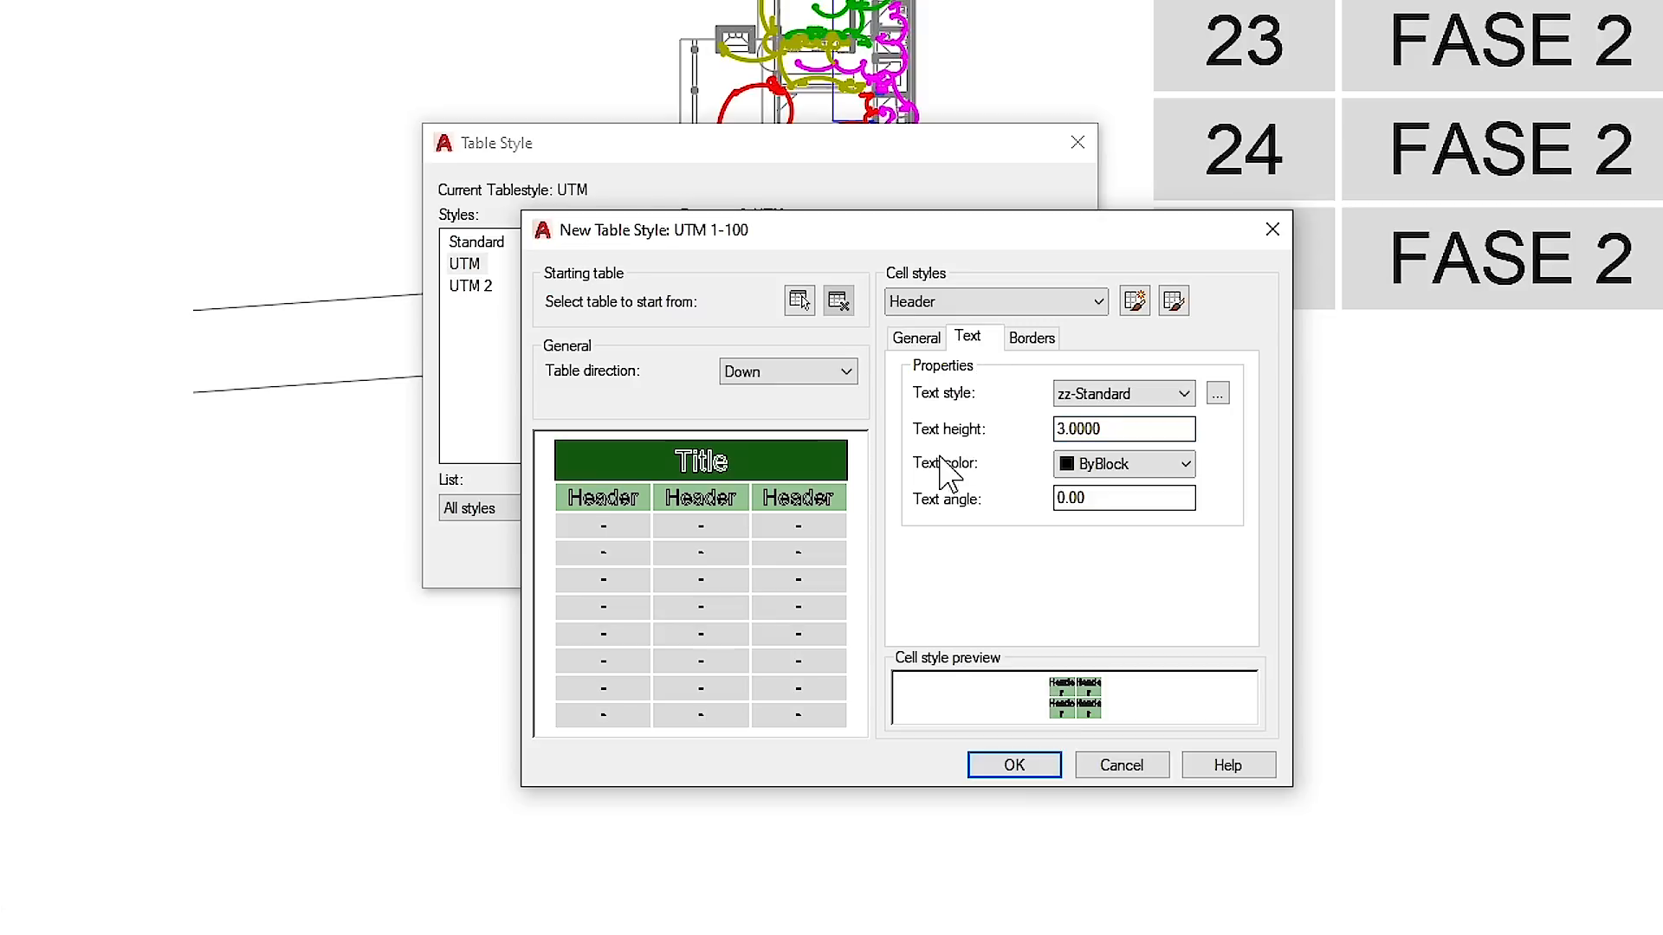
drag(1111, 429, 944, 439)
click(1029, 338)
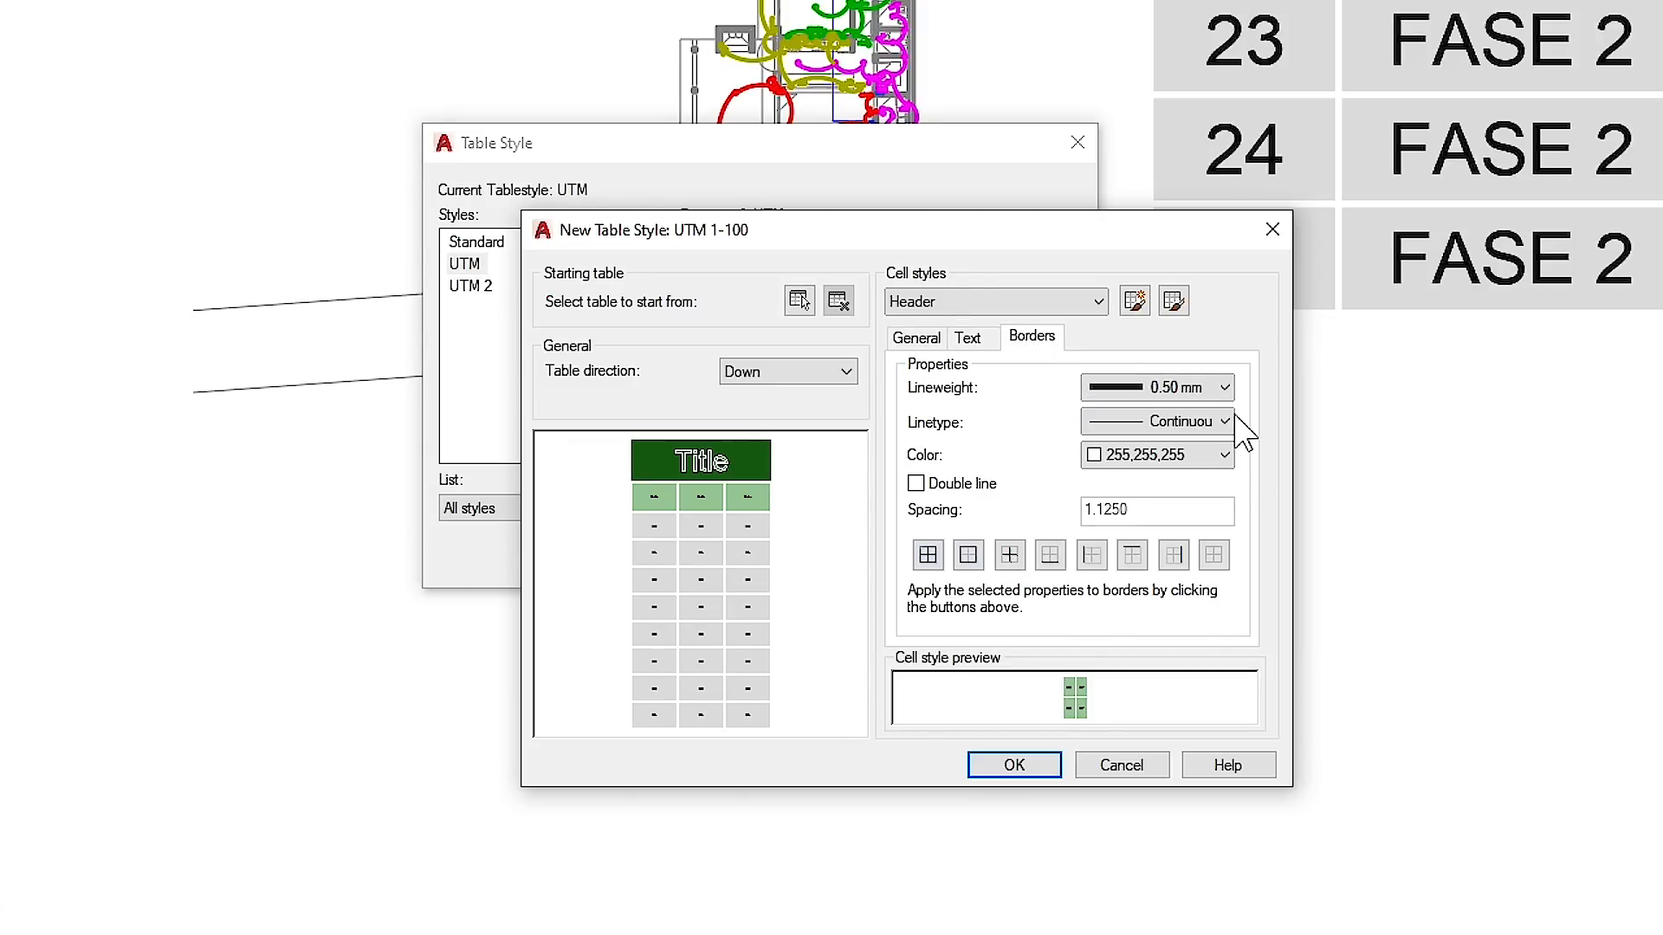
Step: Set the Title cell style's horizontal and vertical margins to 0.15
click(991, 303)
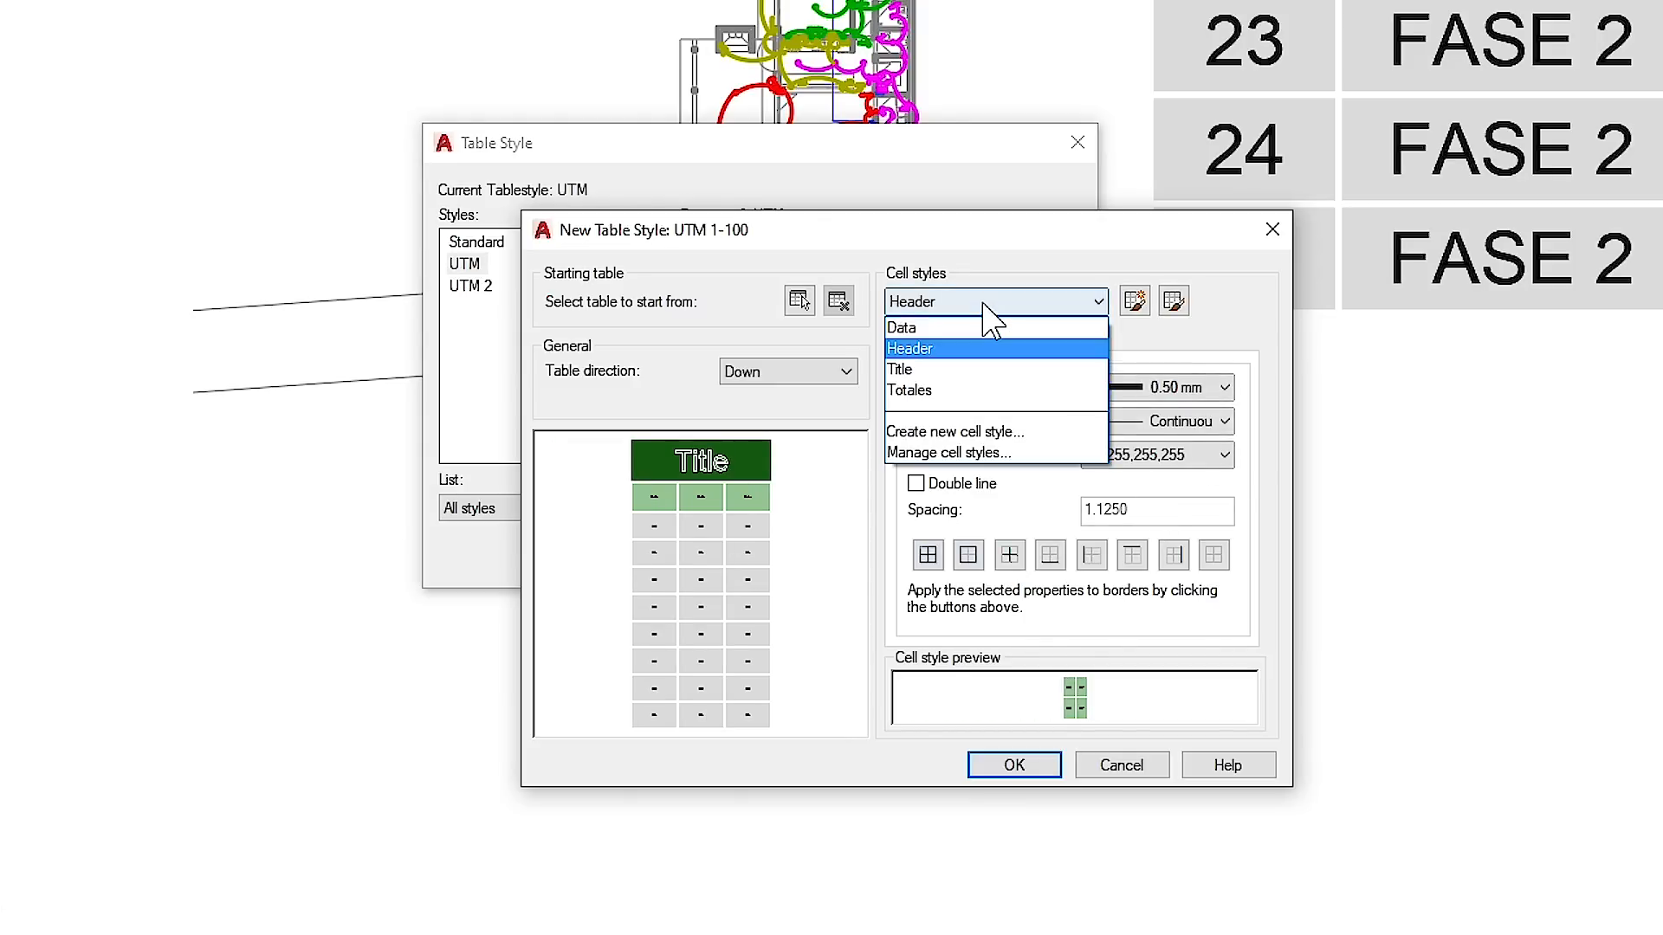
click(955, 372)
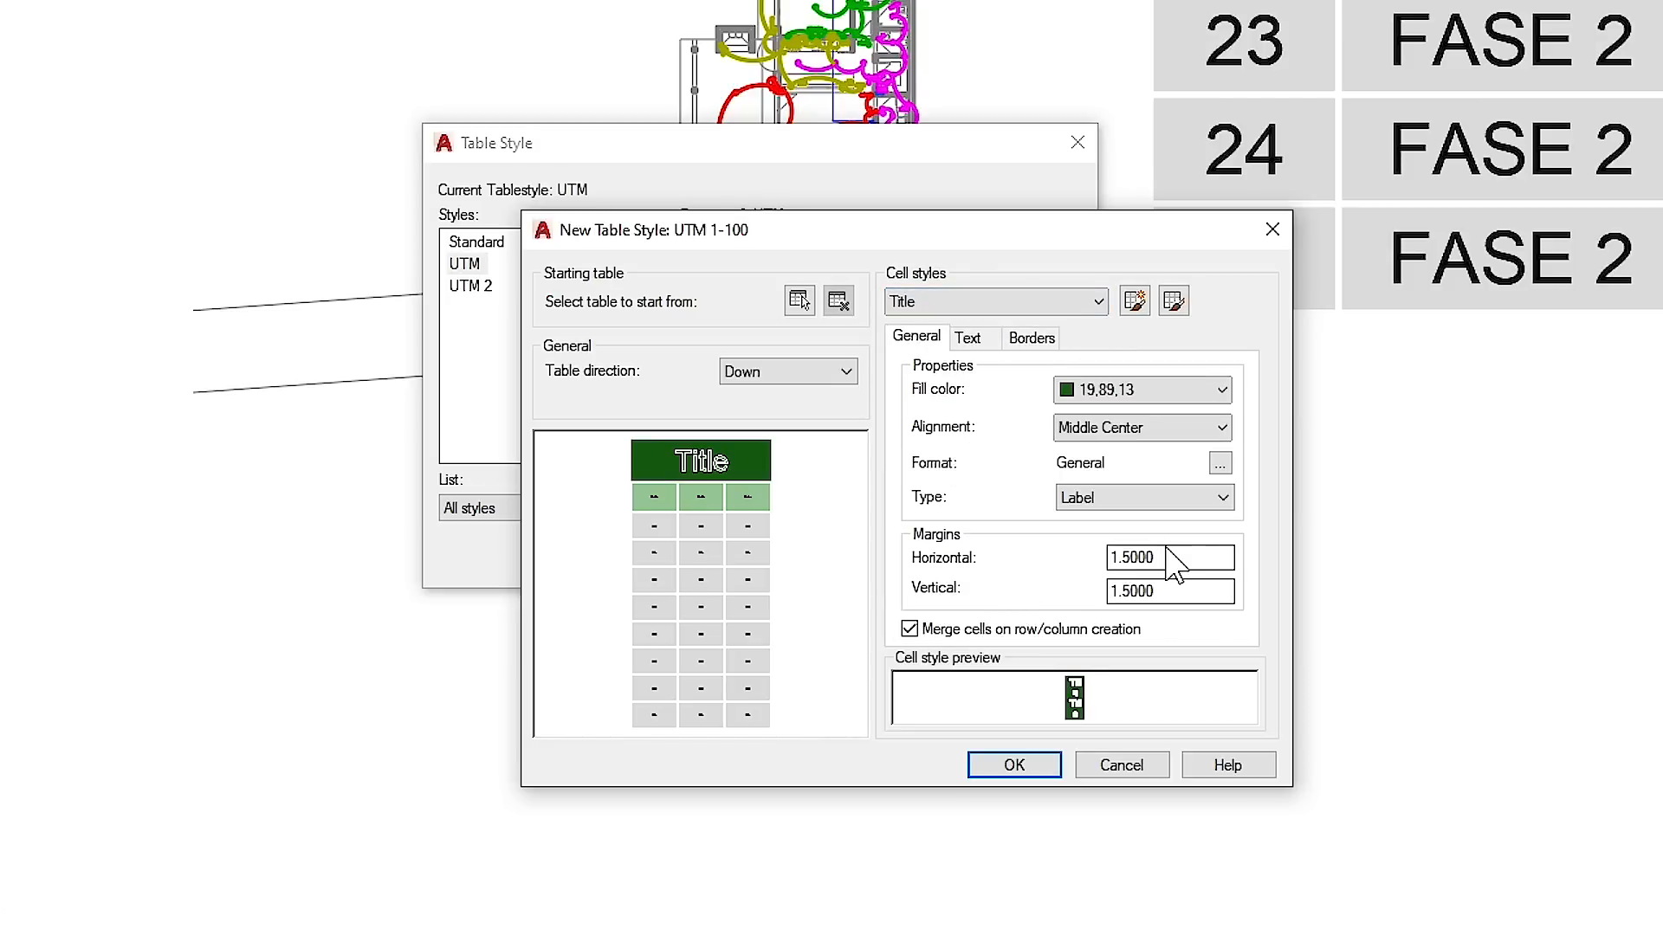
drag(1180, 561, 914, 559)
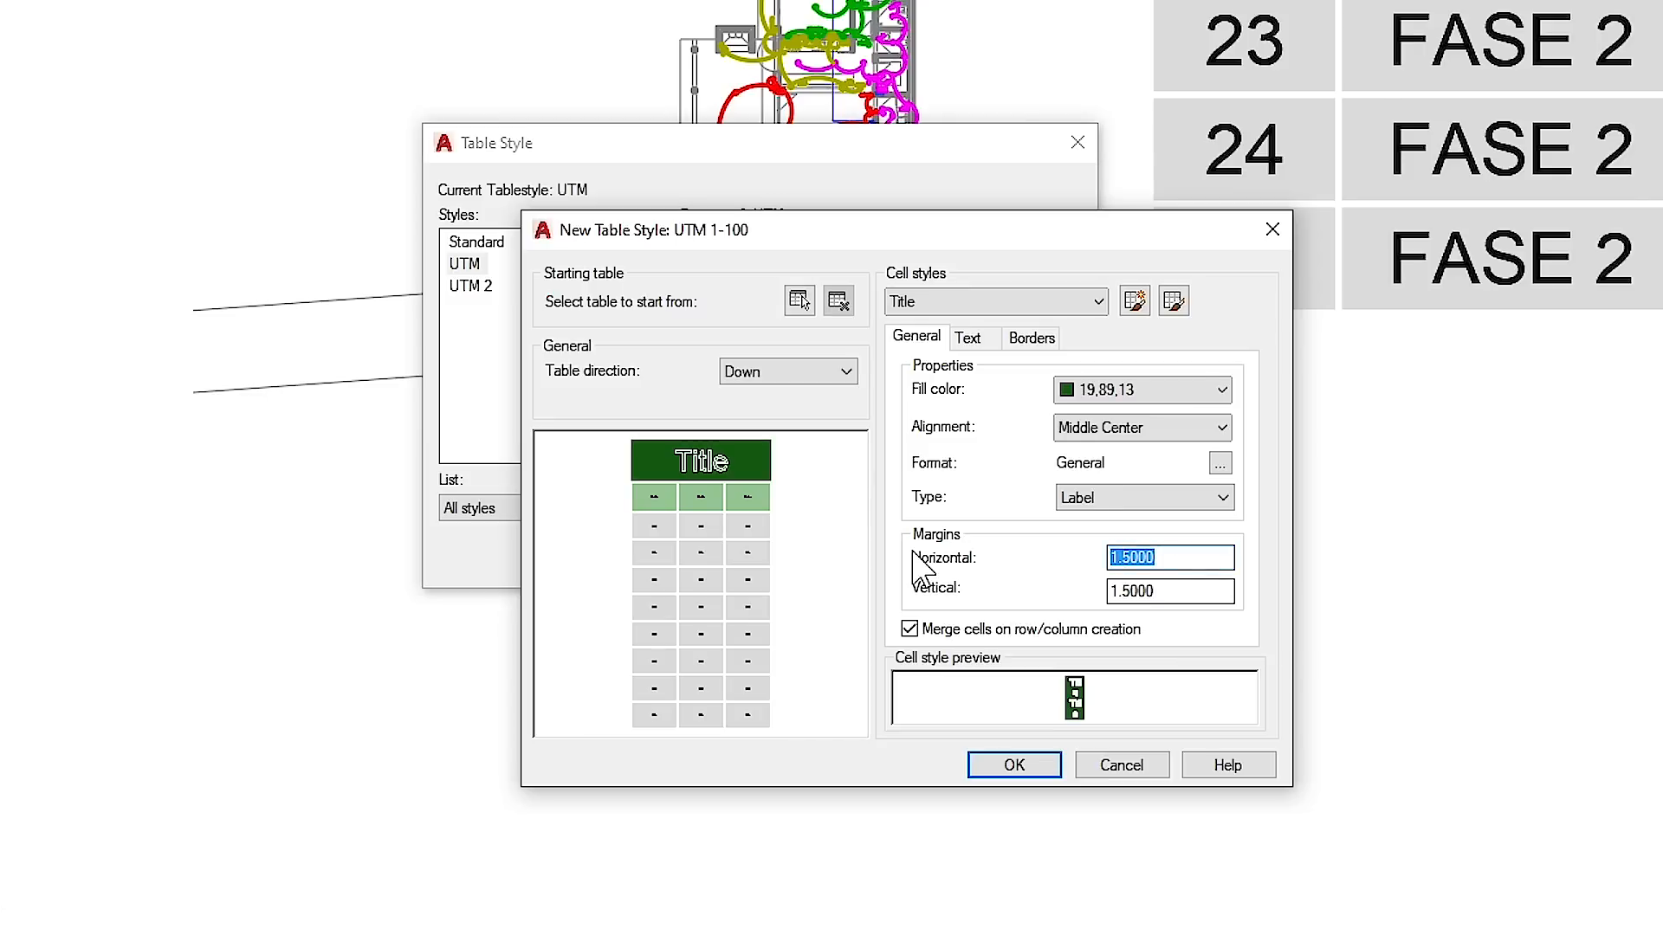
text(0.15)
drag(1183, 591, 1013, 591)
text(0.15)
Step: Set the Title cell style's text height to 0.4 and save the UTM 1-100 table style
click(967, 338)
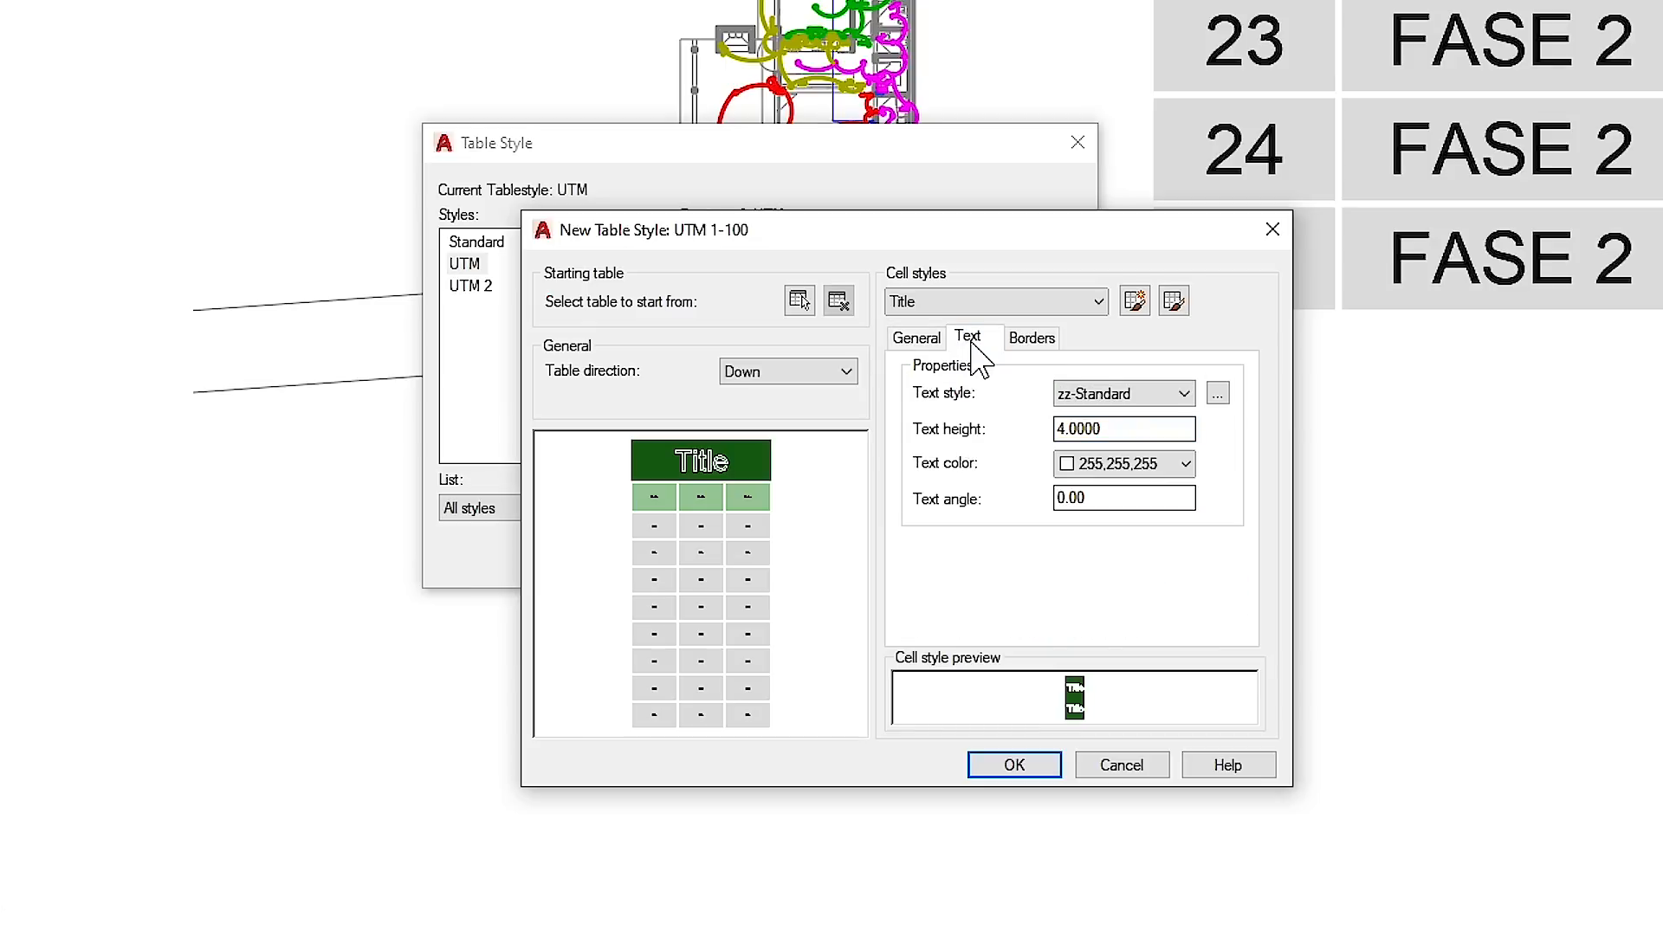
drag(1128, 424, 954, 436)
text(0.4)
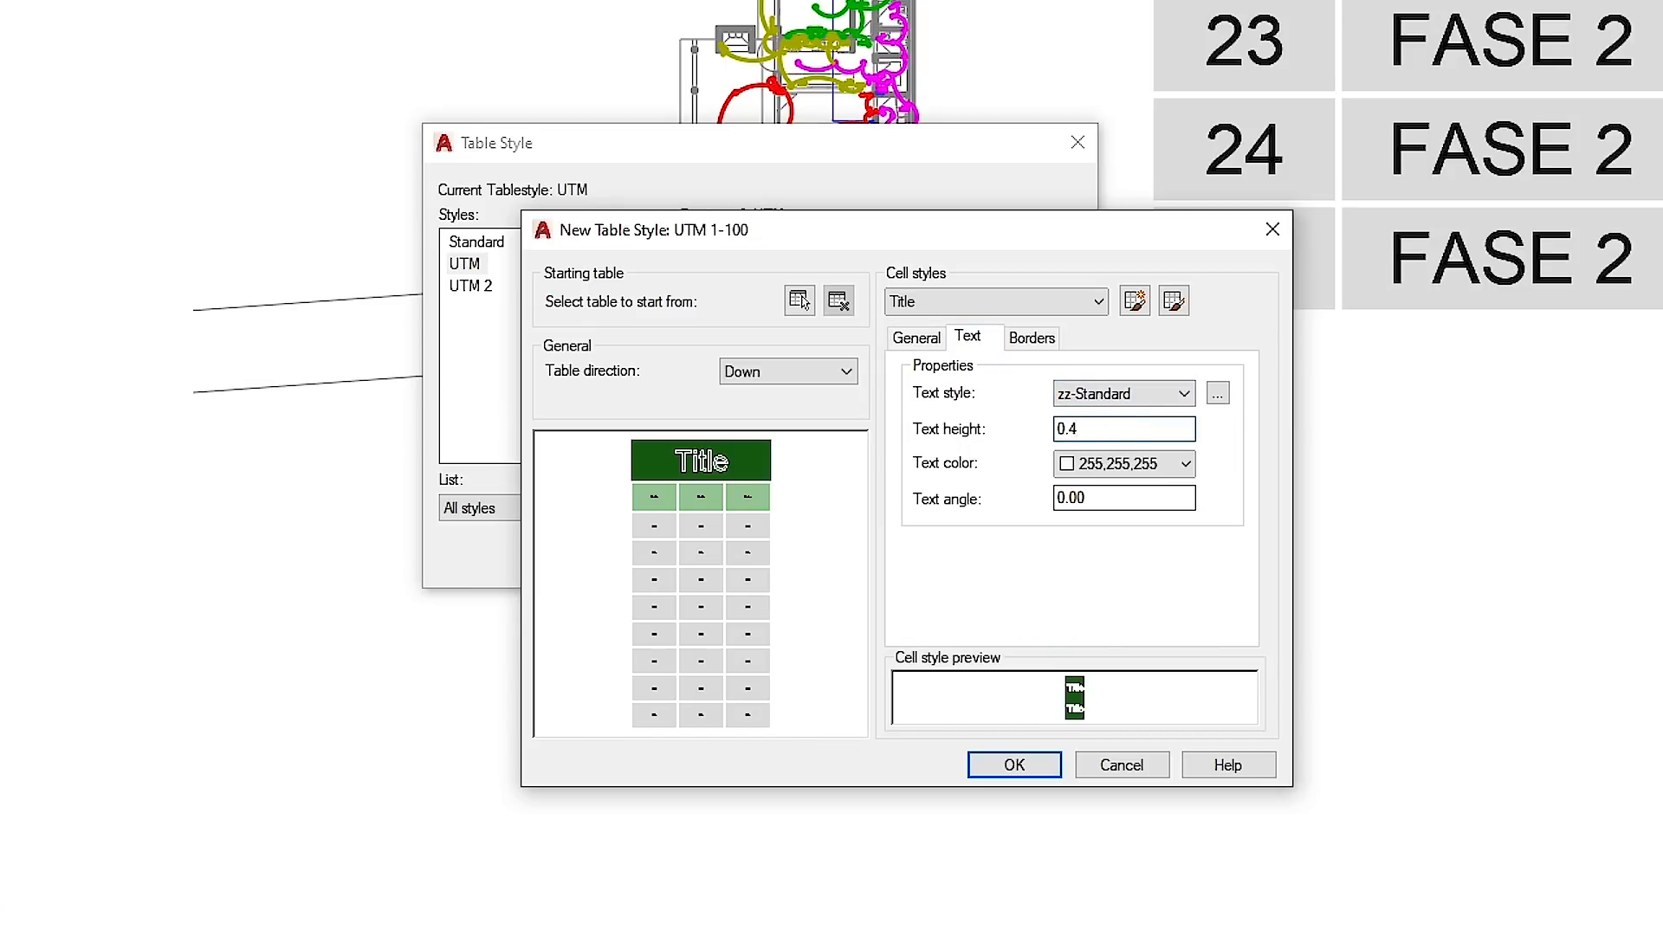
click(1033, 339)
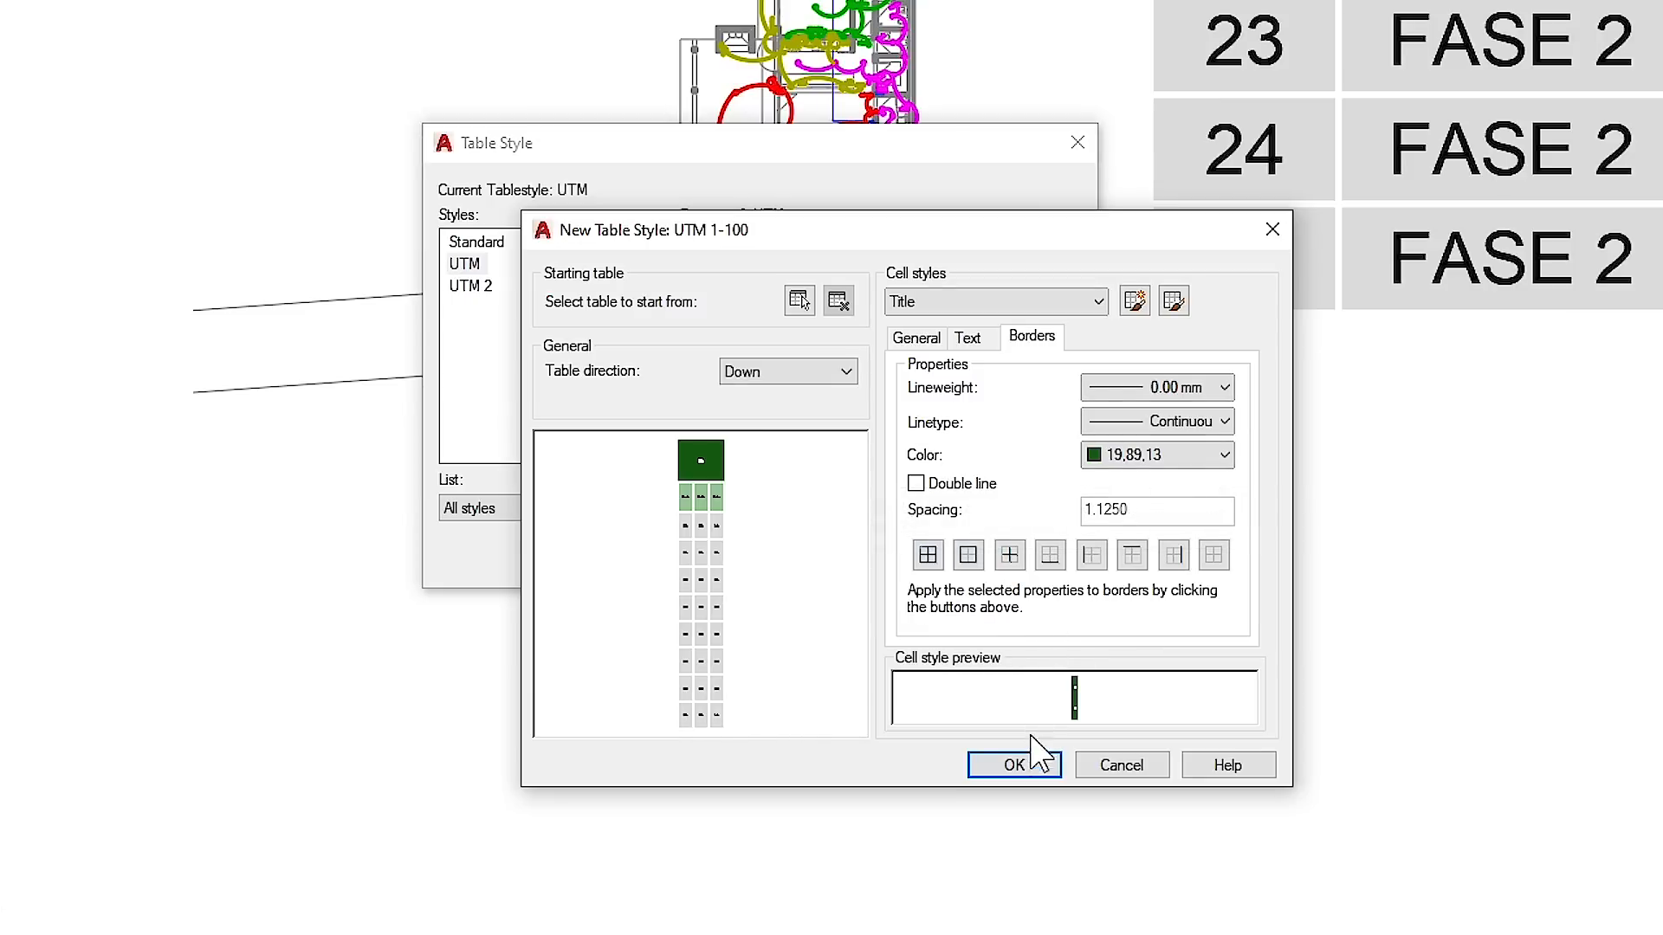
click(1026, 764)
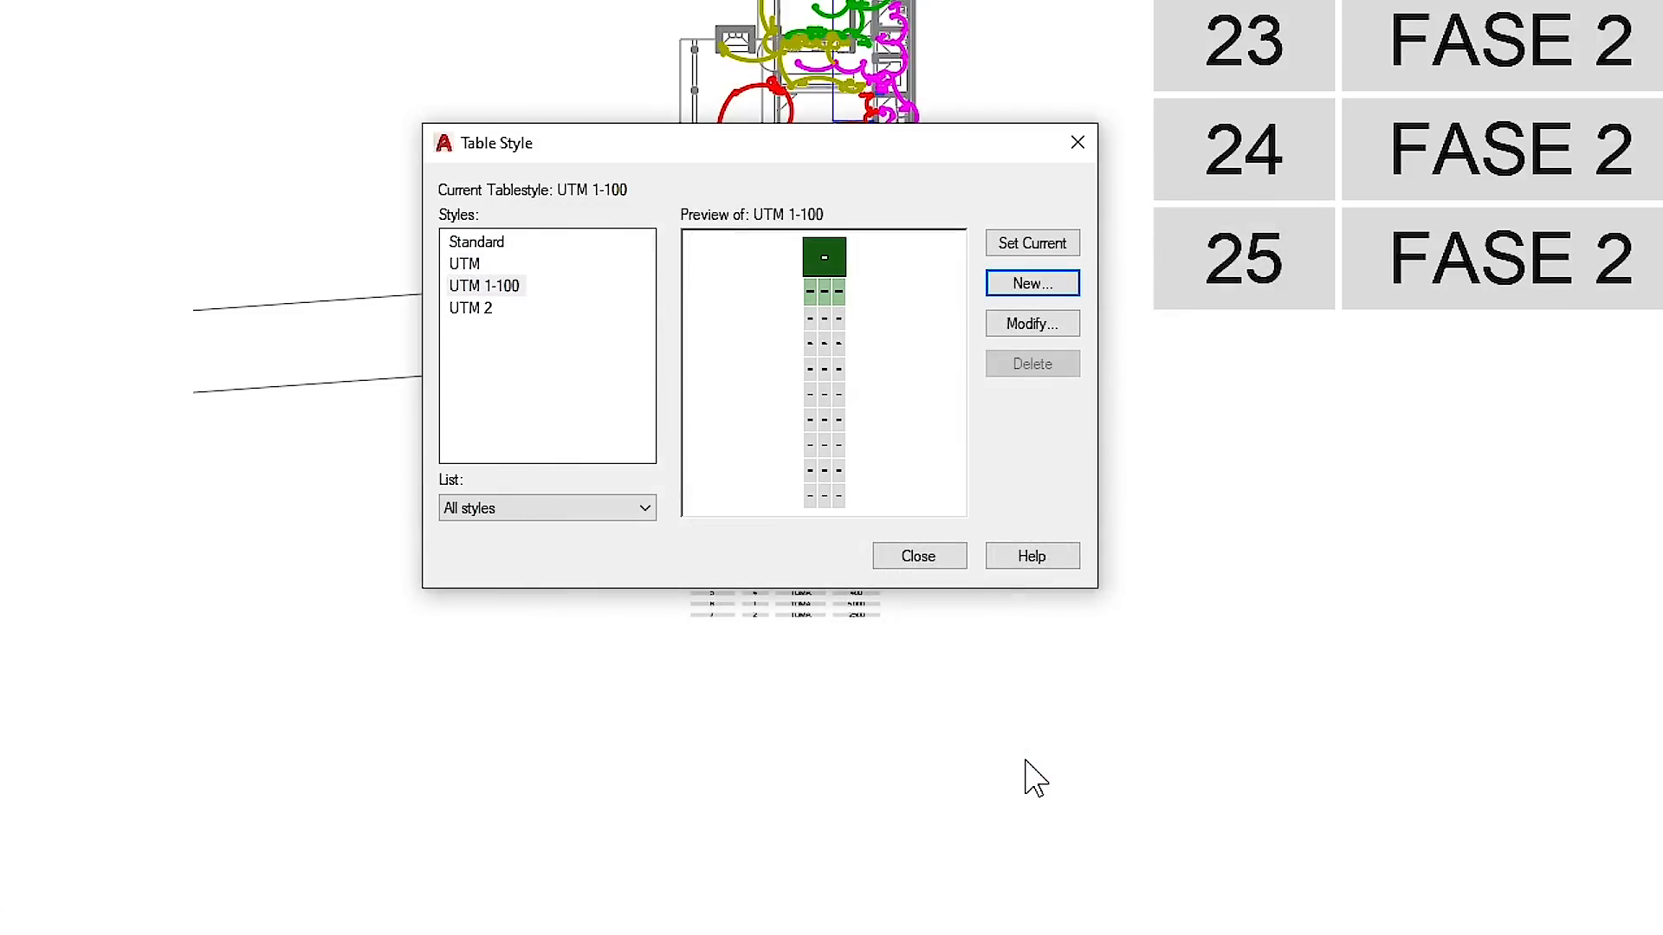
click(921, 557)
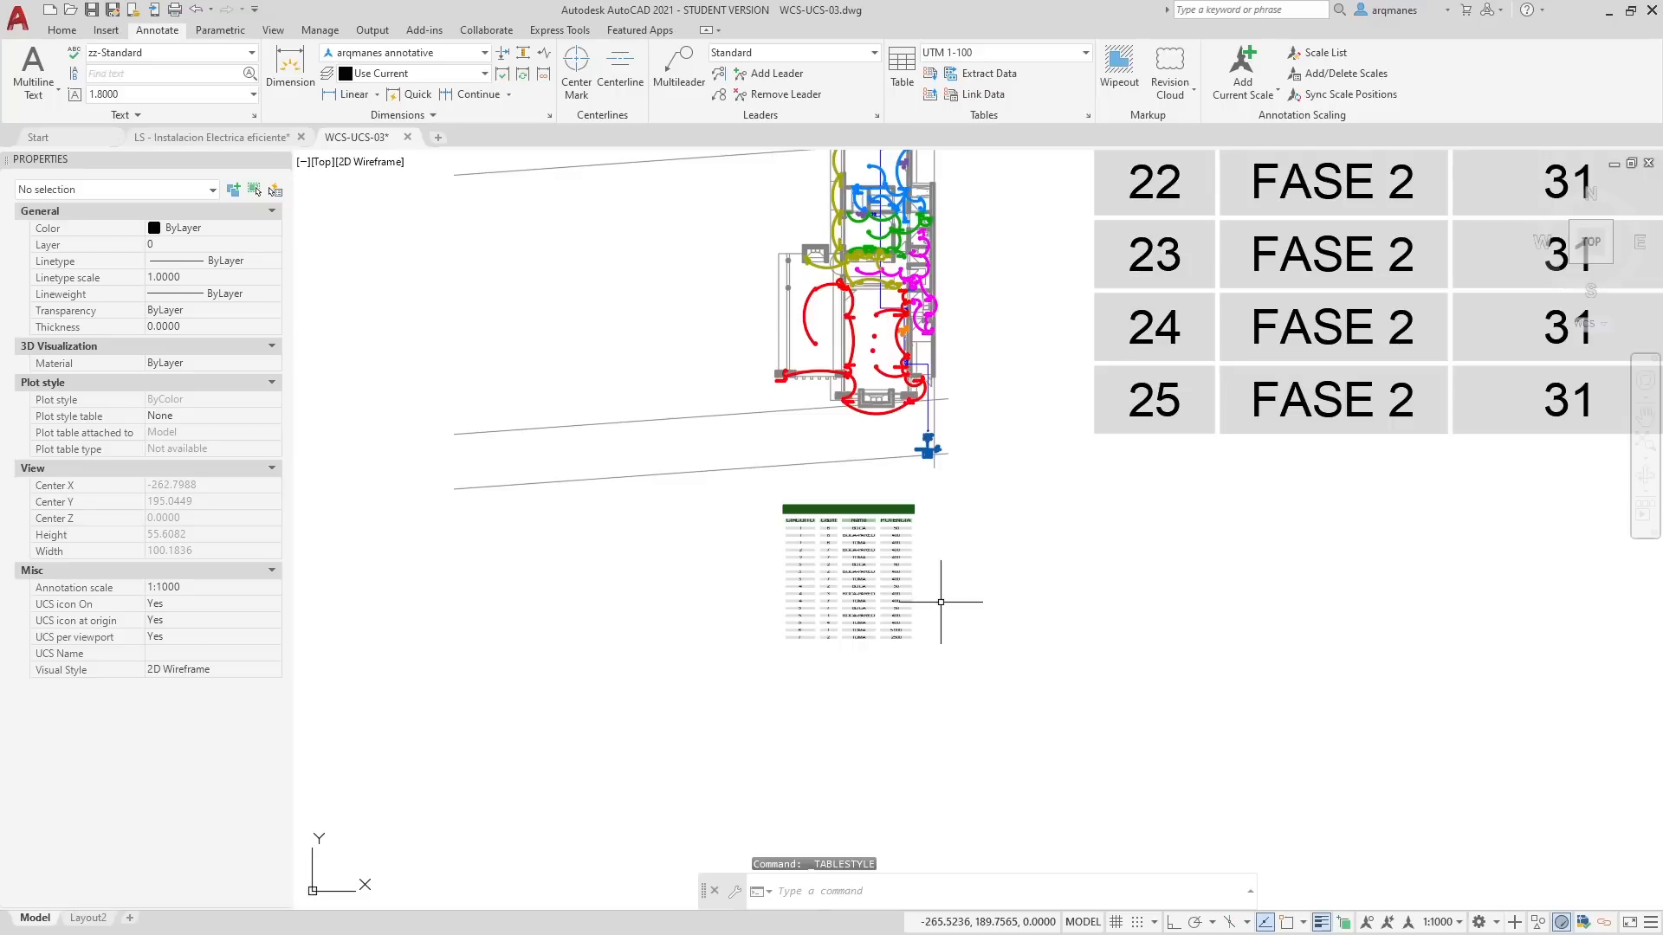
Step: Start a new data extraction that uses the previous POTENCIA.dxe extraction as its template
click(989, 75)
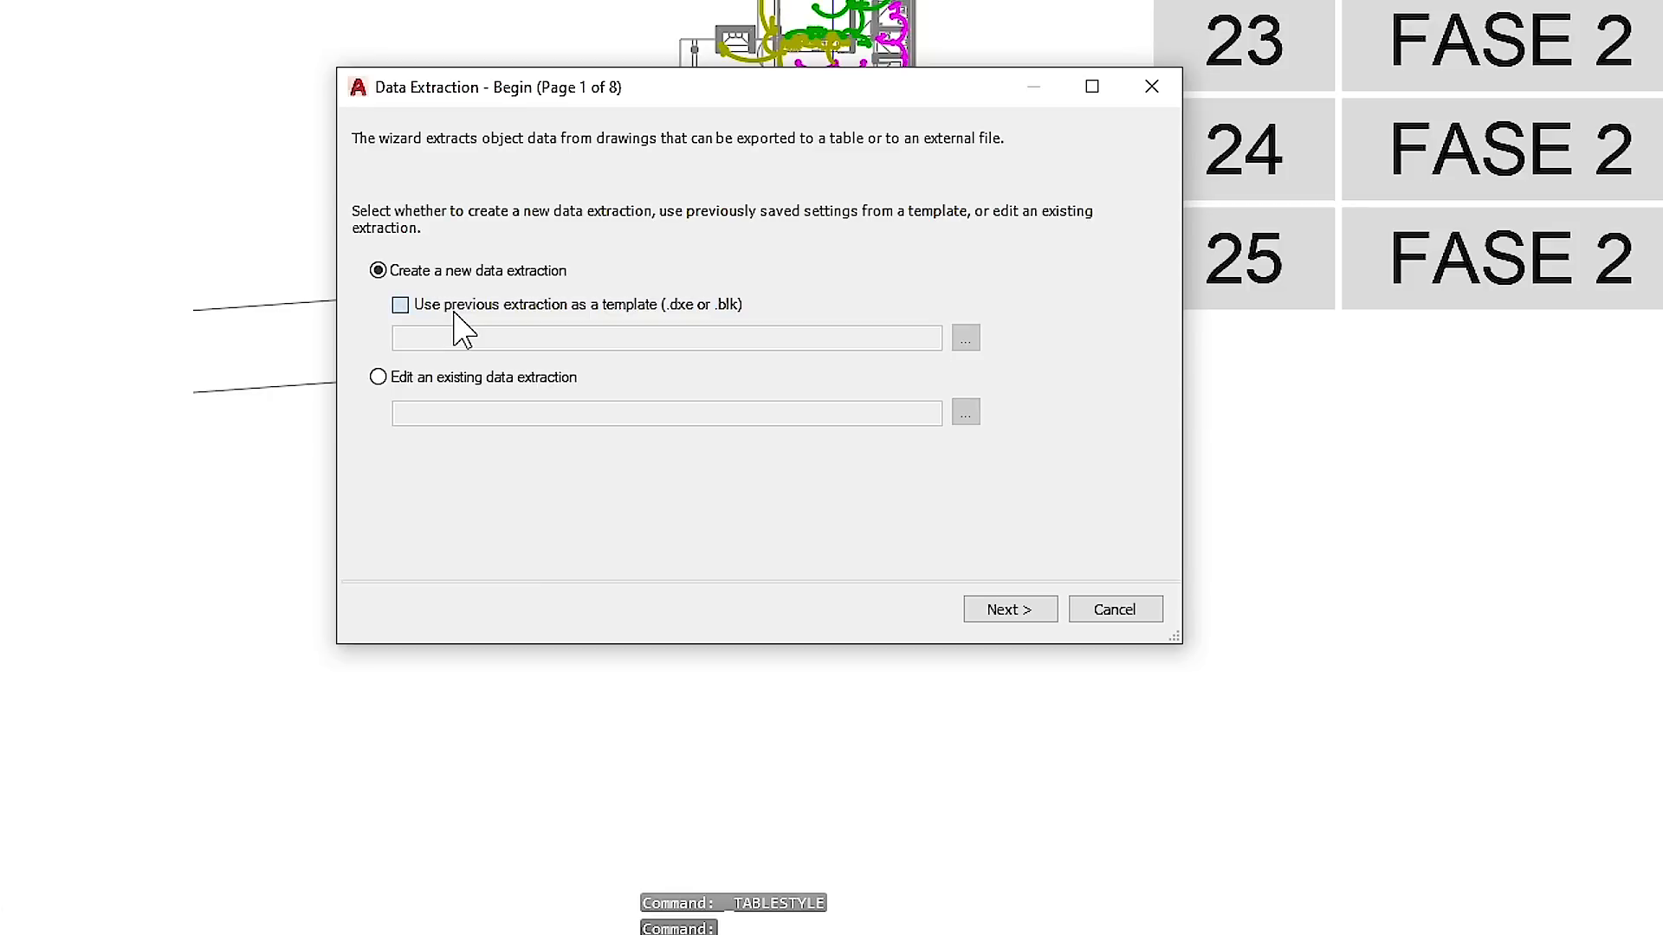
click(606, 431)
click(969, 454)
double_click(583, 178)
Step: Save the new data extraction as potencia 3.dxe in the Documentos folder
click(986, 616)
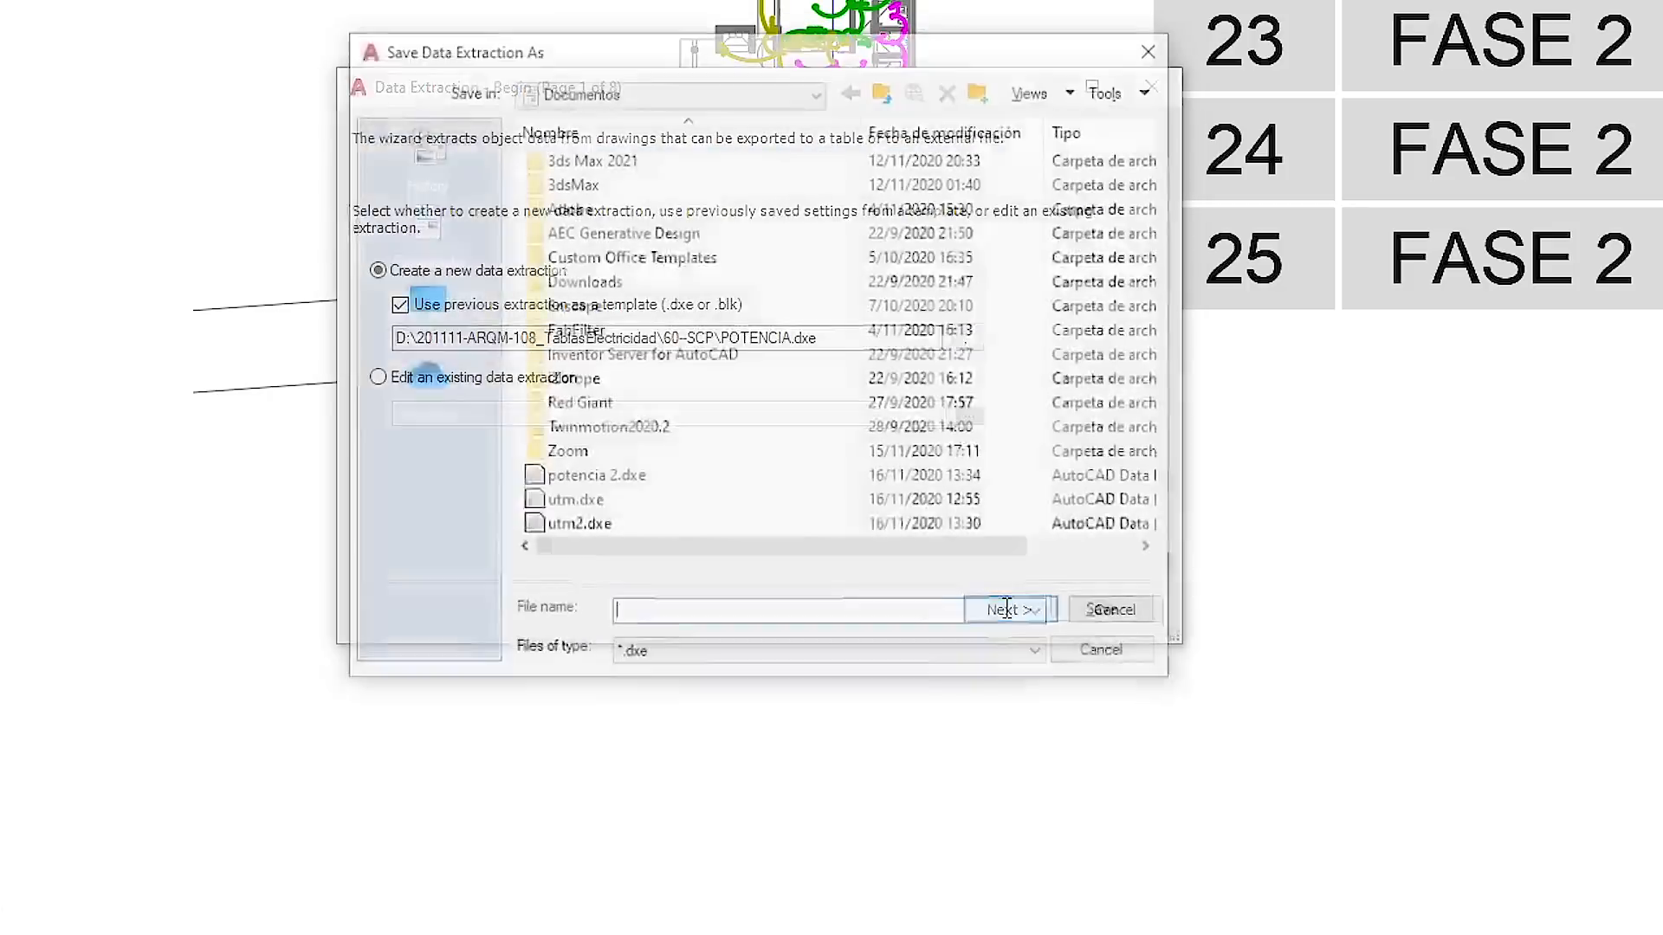
click(658, 482)
click(684, 614)
drag(671, 615, 680, 615)
text(3)
click(1116, 624)
Step: Keep the template's drawing source, objects, properties, columns and output option, continuing despite the drawing unit mismatch
click(1005, 616)
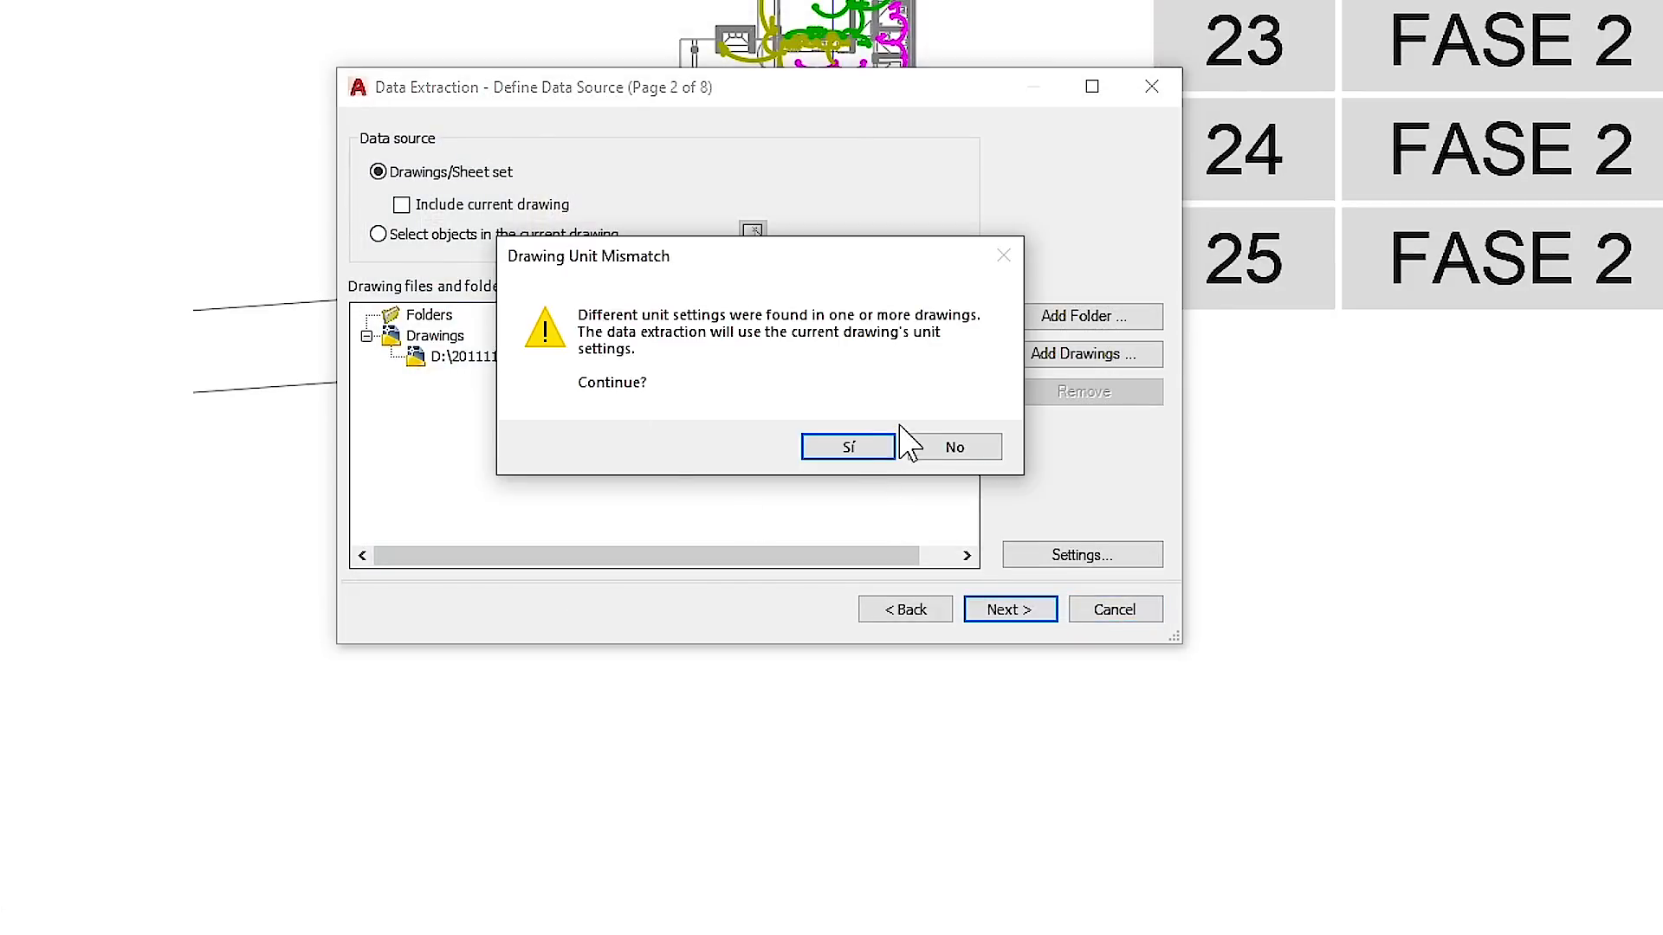
click(860, 445)
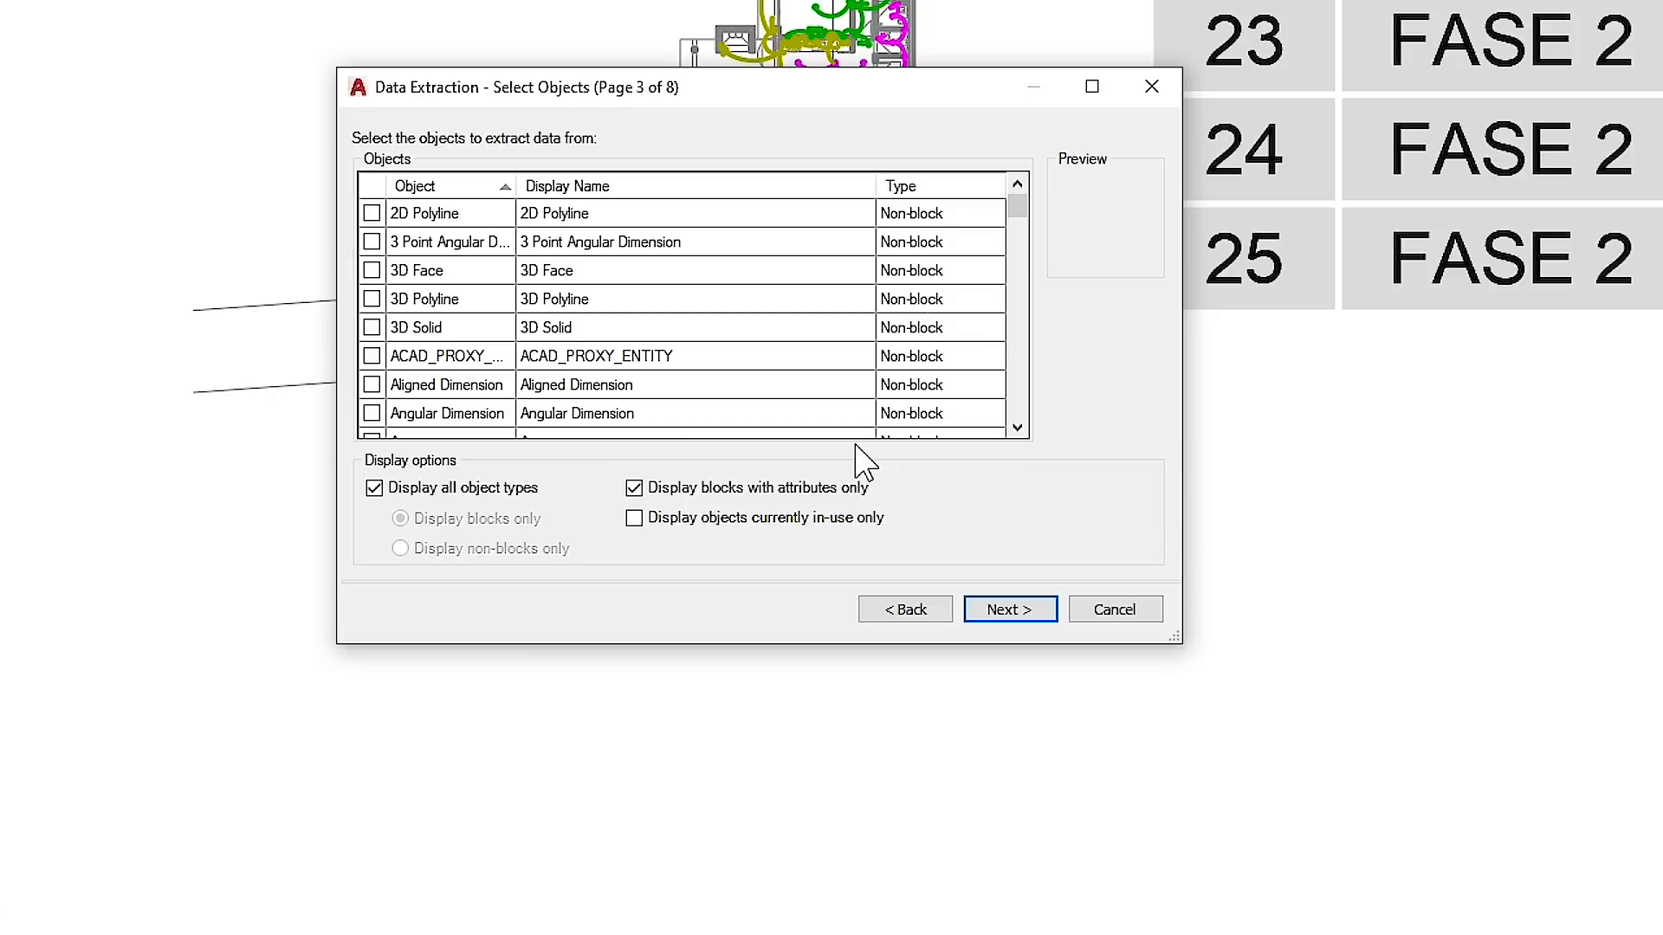
click(1022, 613)
click(1009, 611)
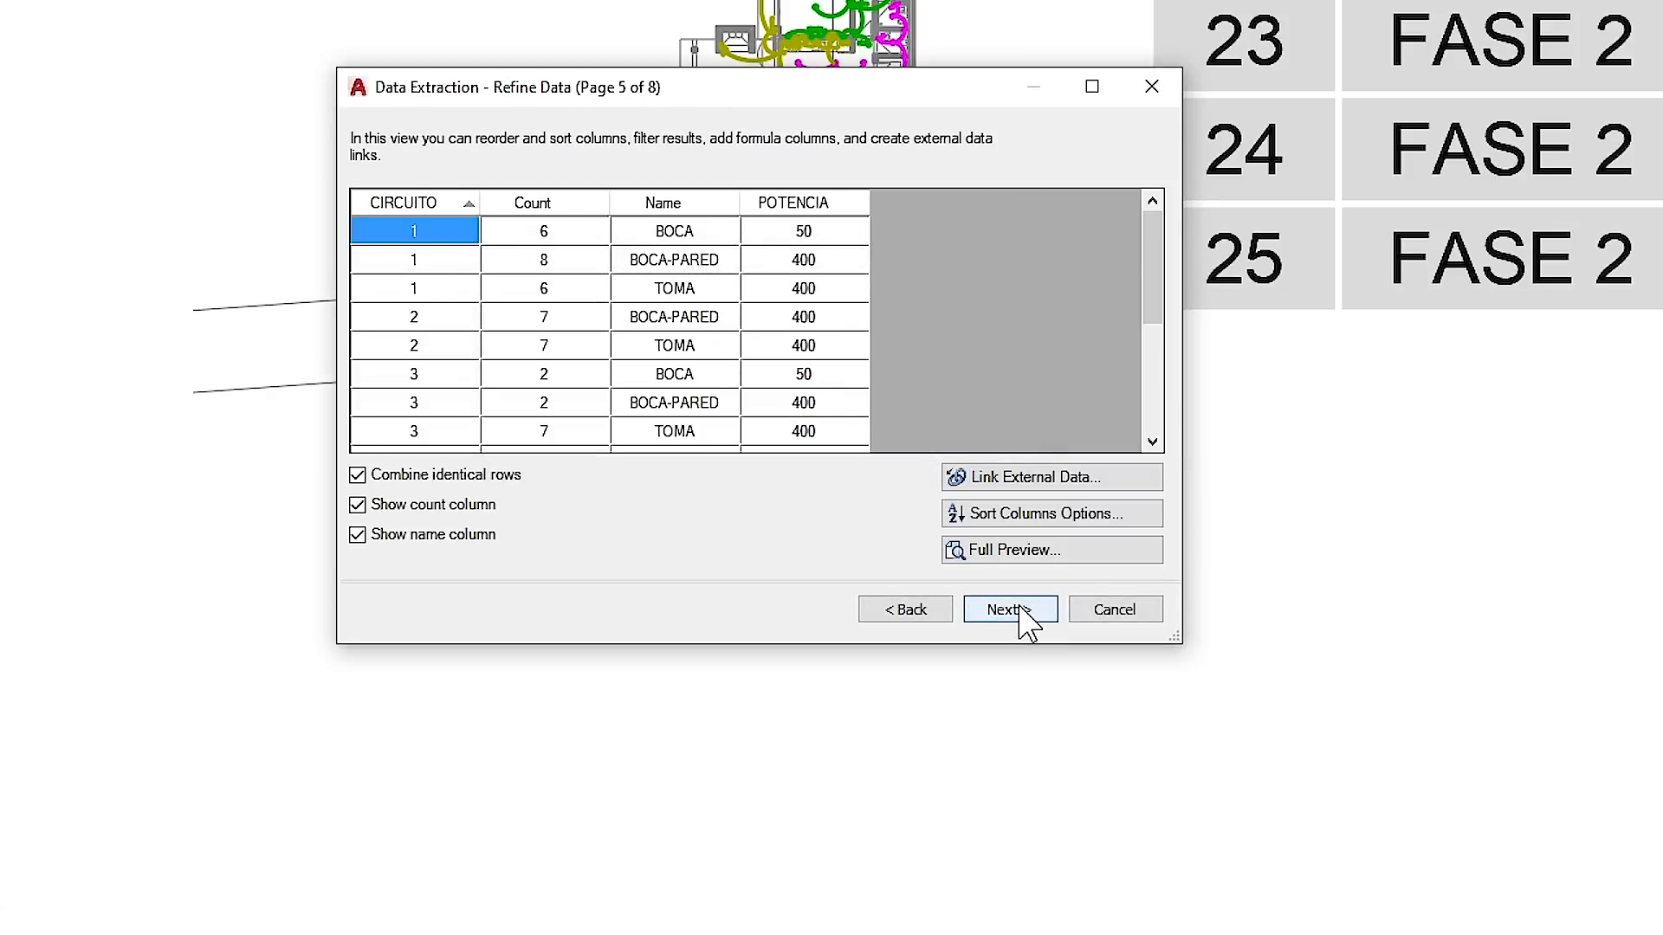
click(1022, 615)
click(1022, 614)
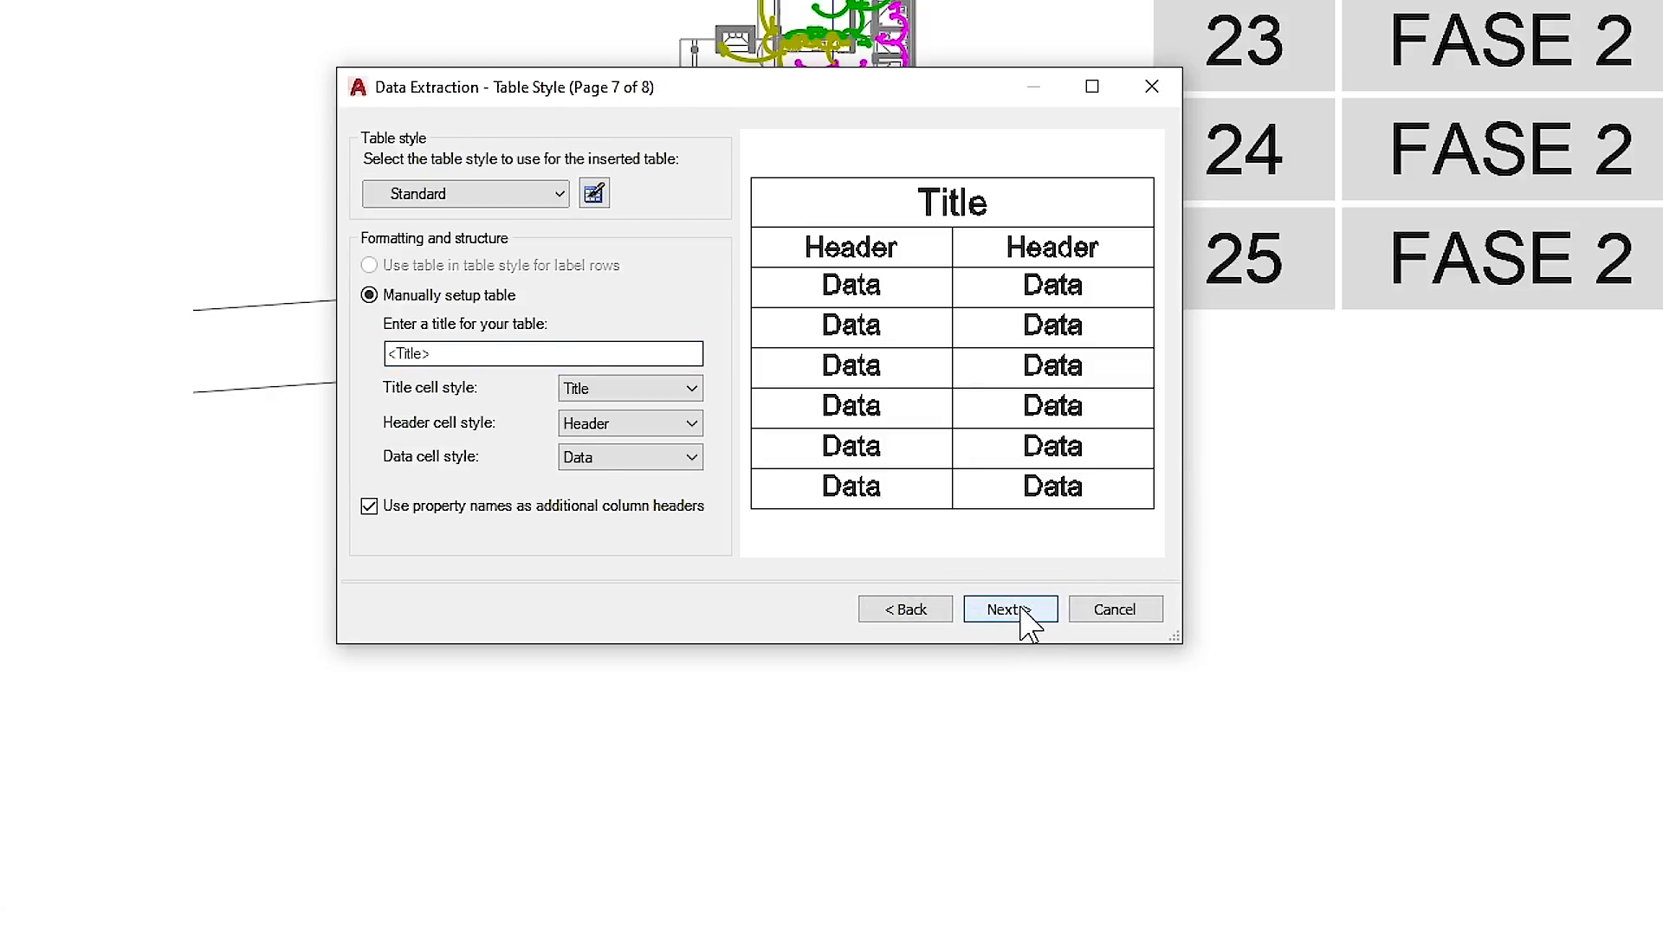
Step: Choose the UTM 1-100 table style for the extracted table, keeping Data as the data cell style
click(498, 196)
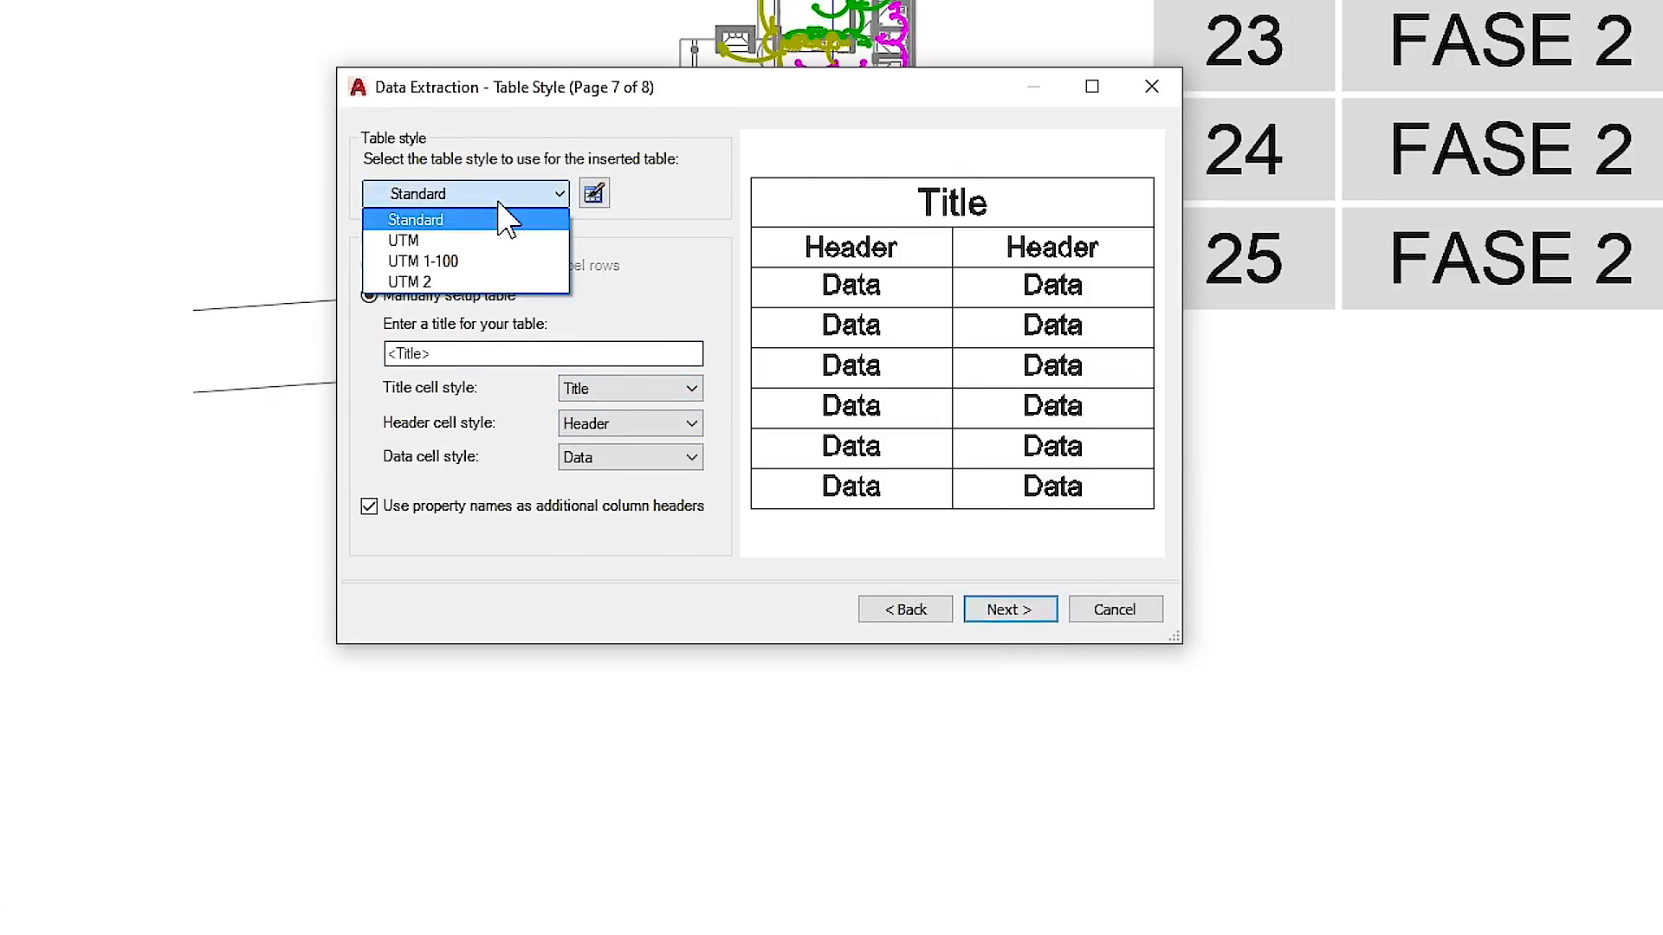
click(481, 261)
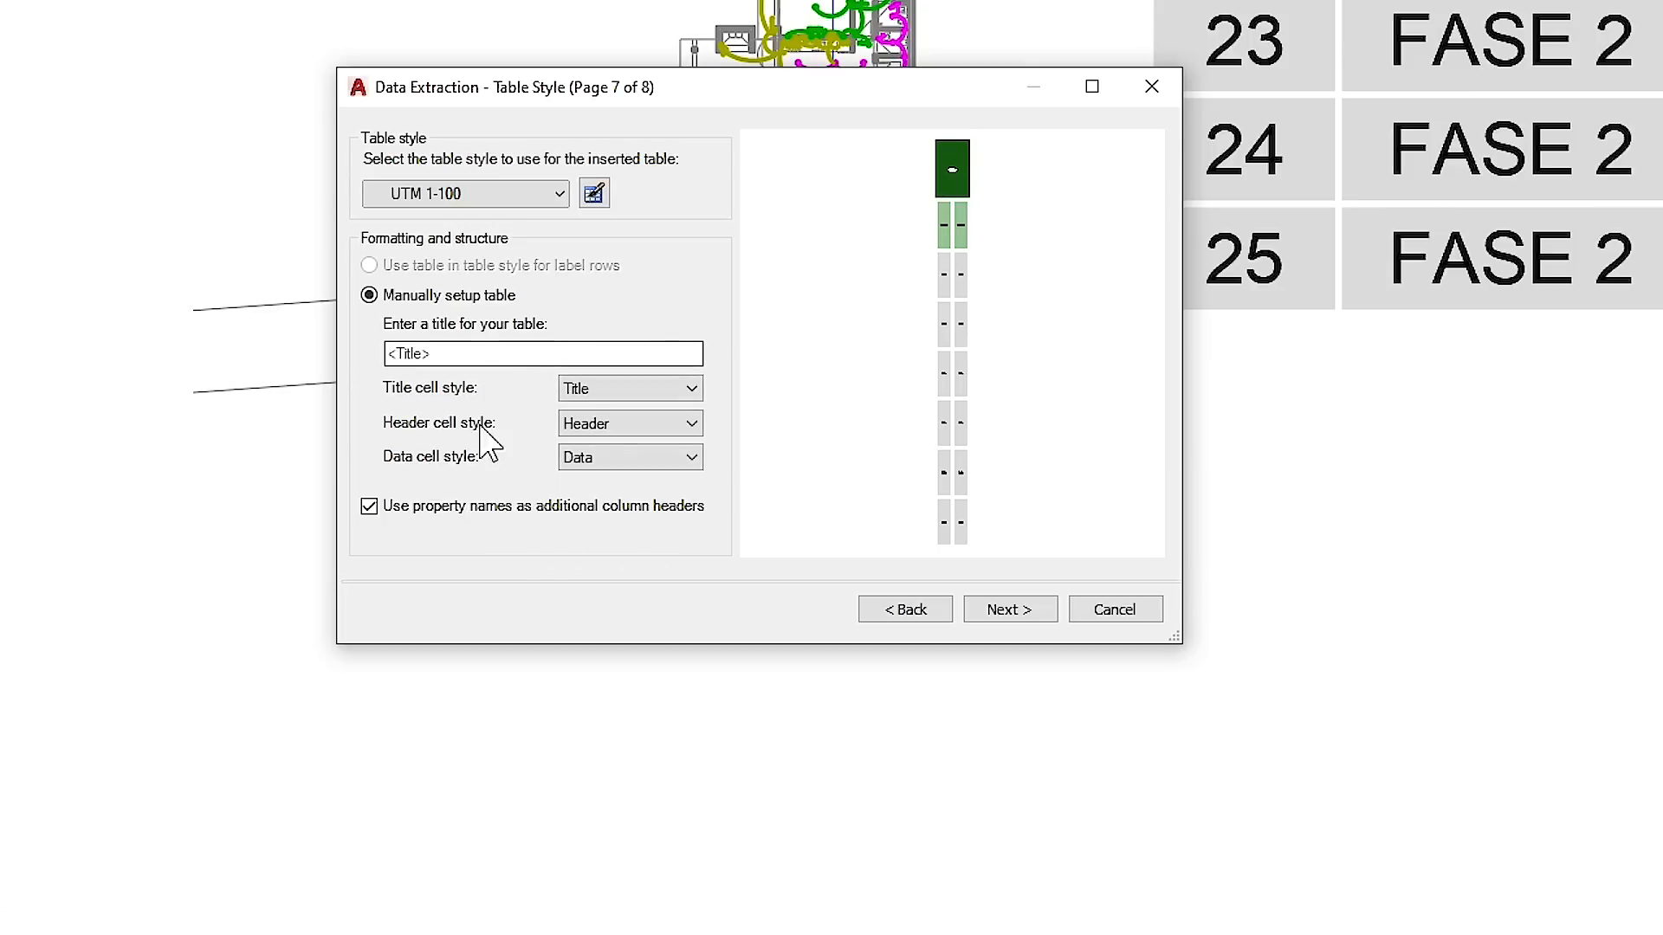
click(649, 458)
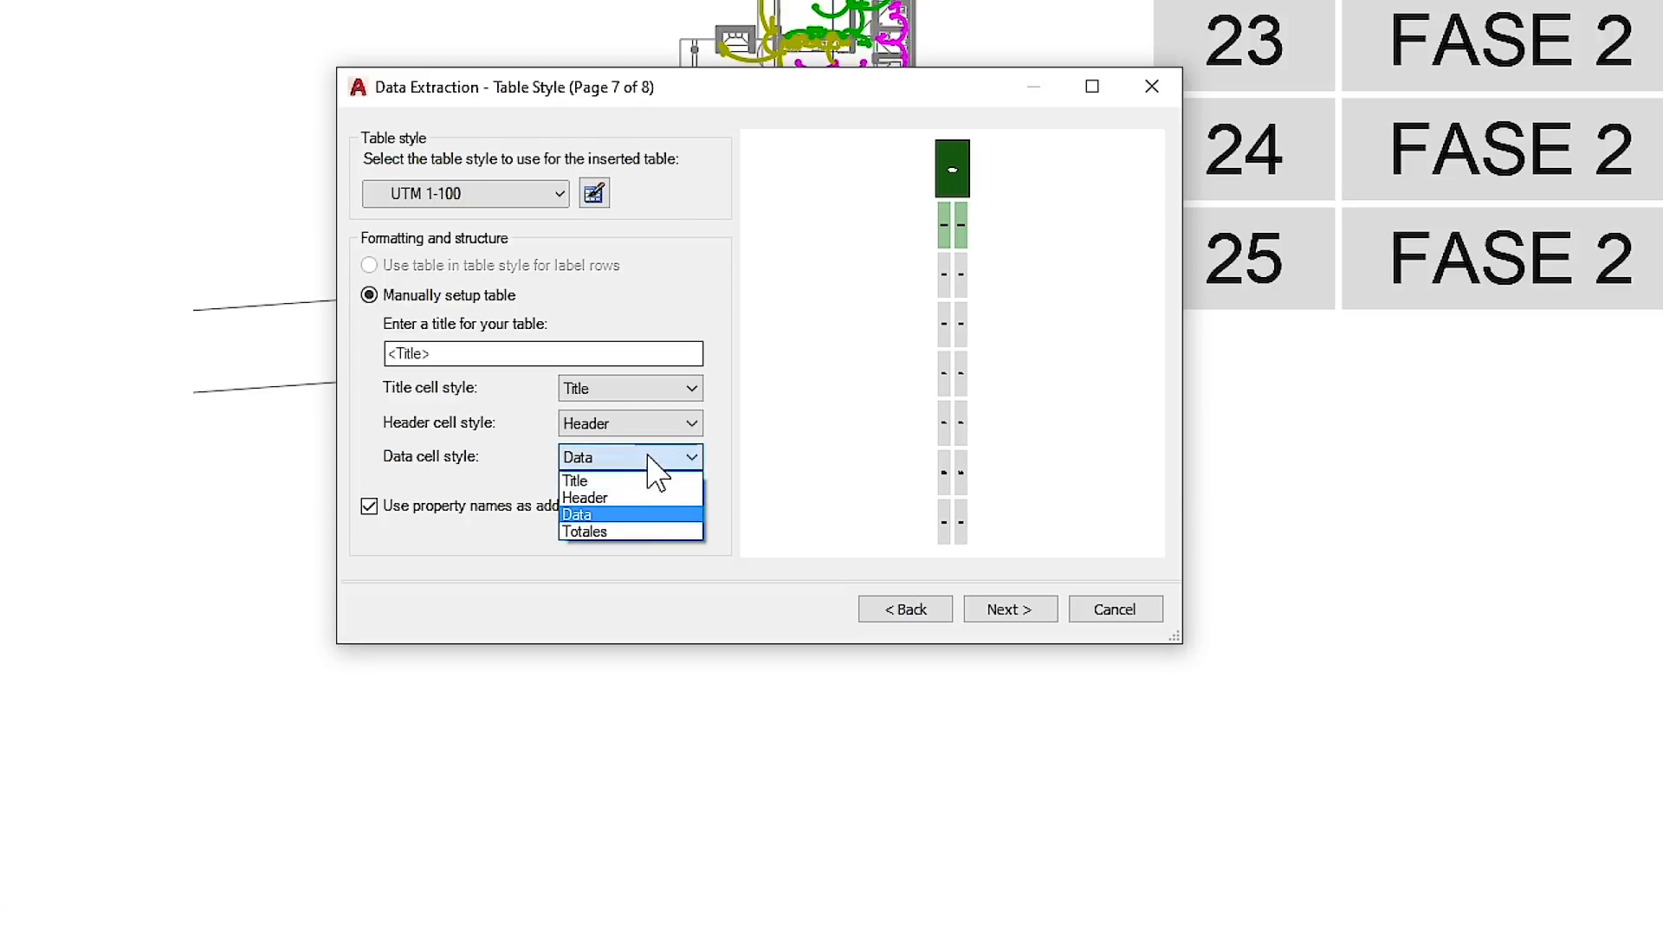
click(631, 517)
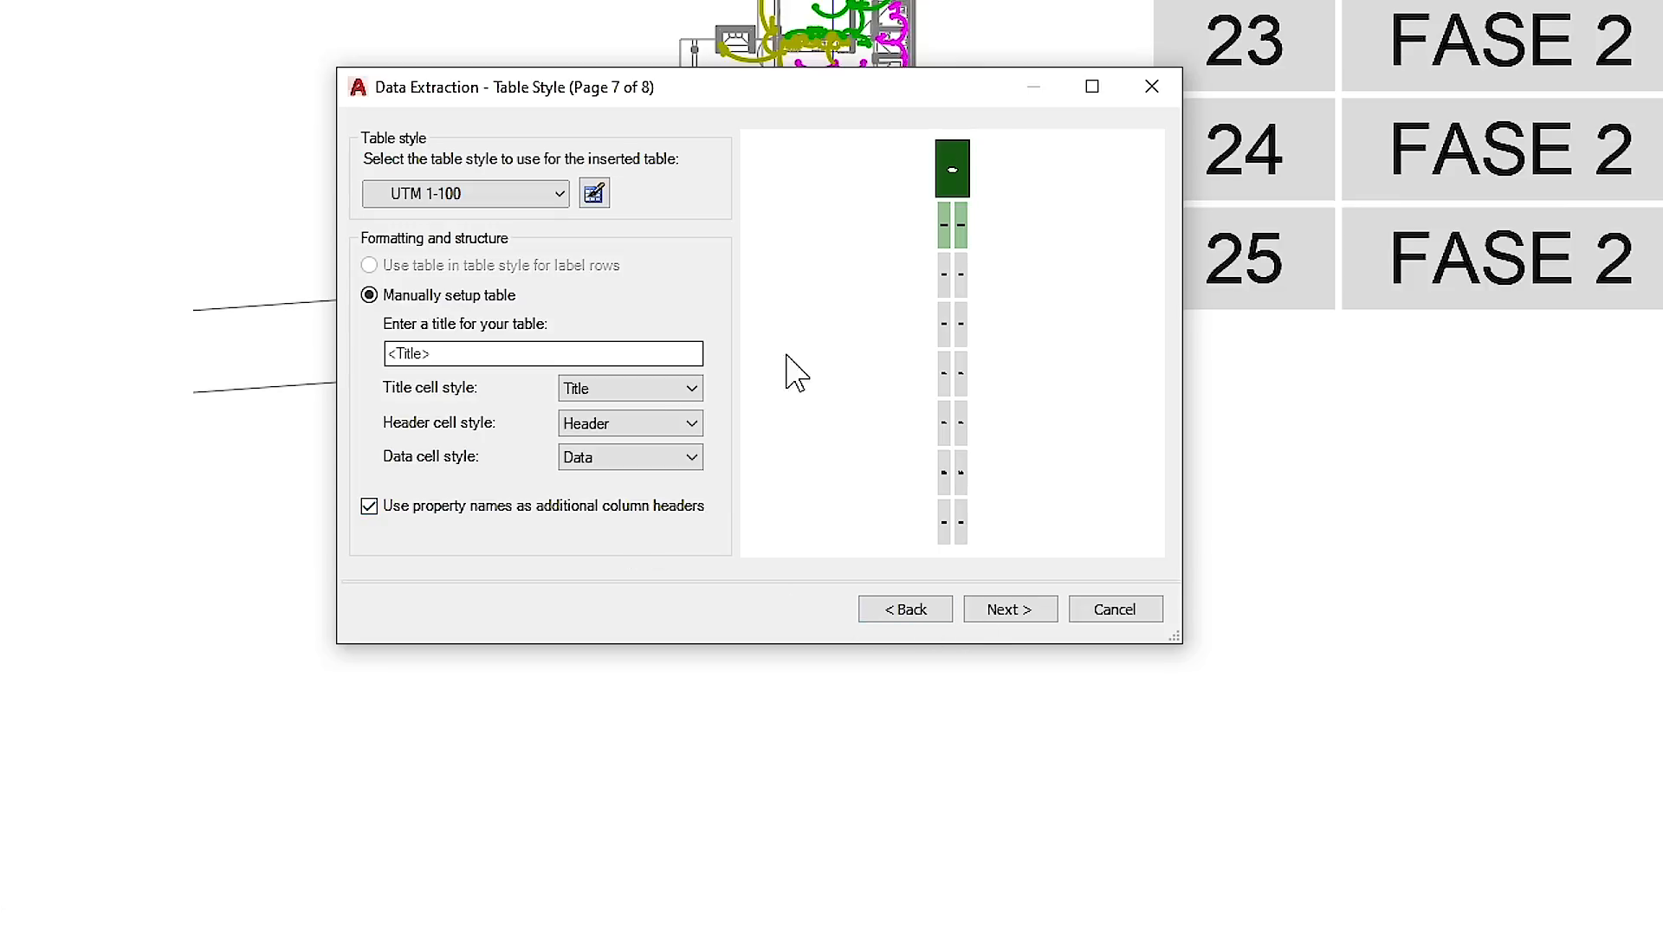
Step: Finish the extraction and insert the power table in model space to the left of the existing rescaled table
click(1010, 610)
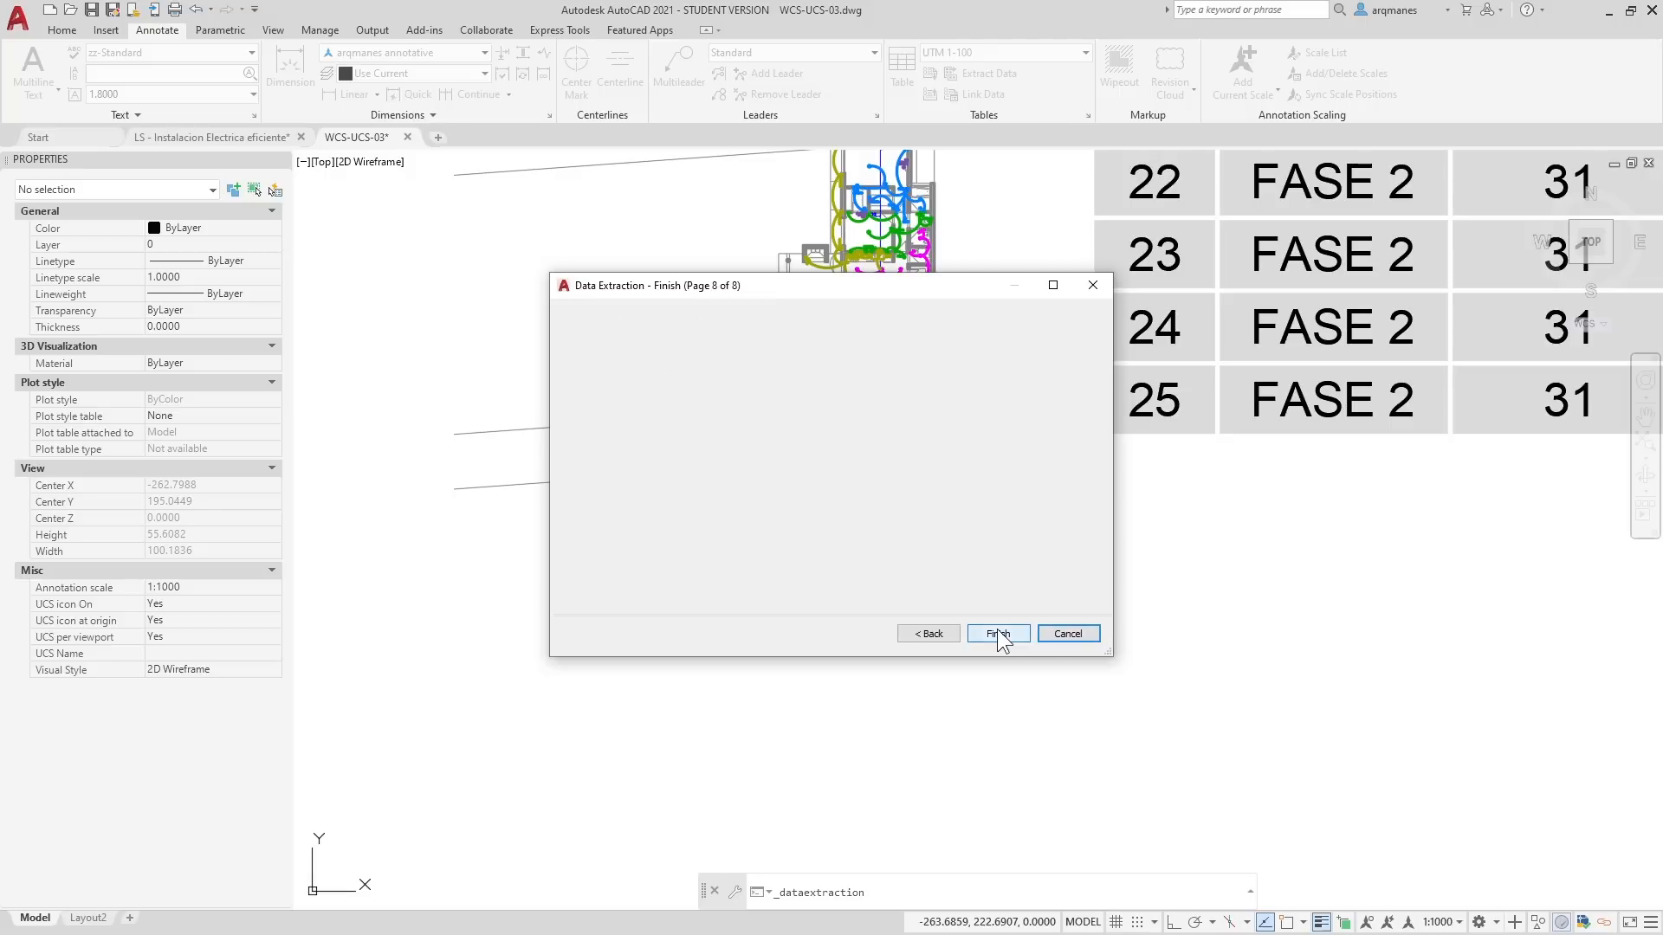
click(1010, 610)
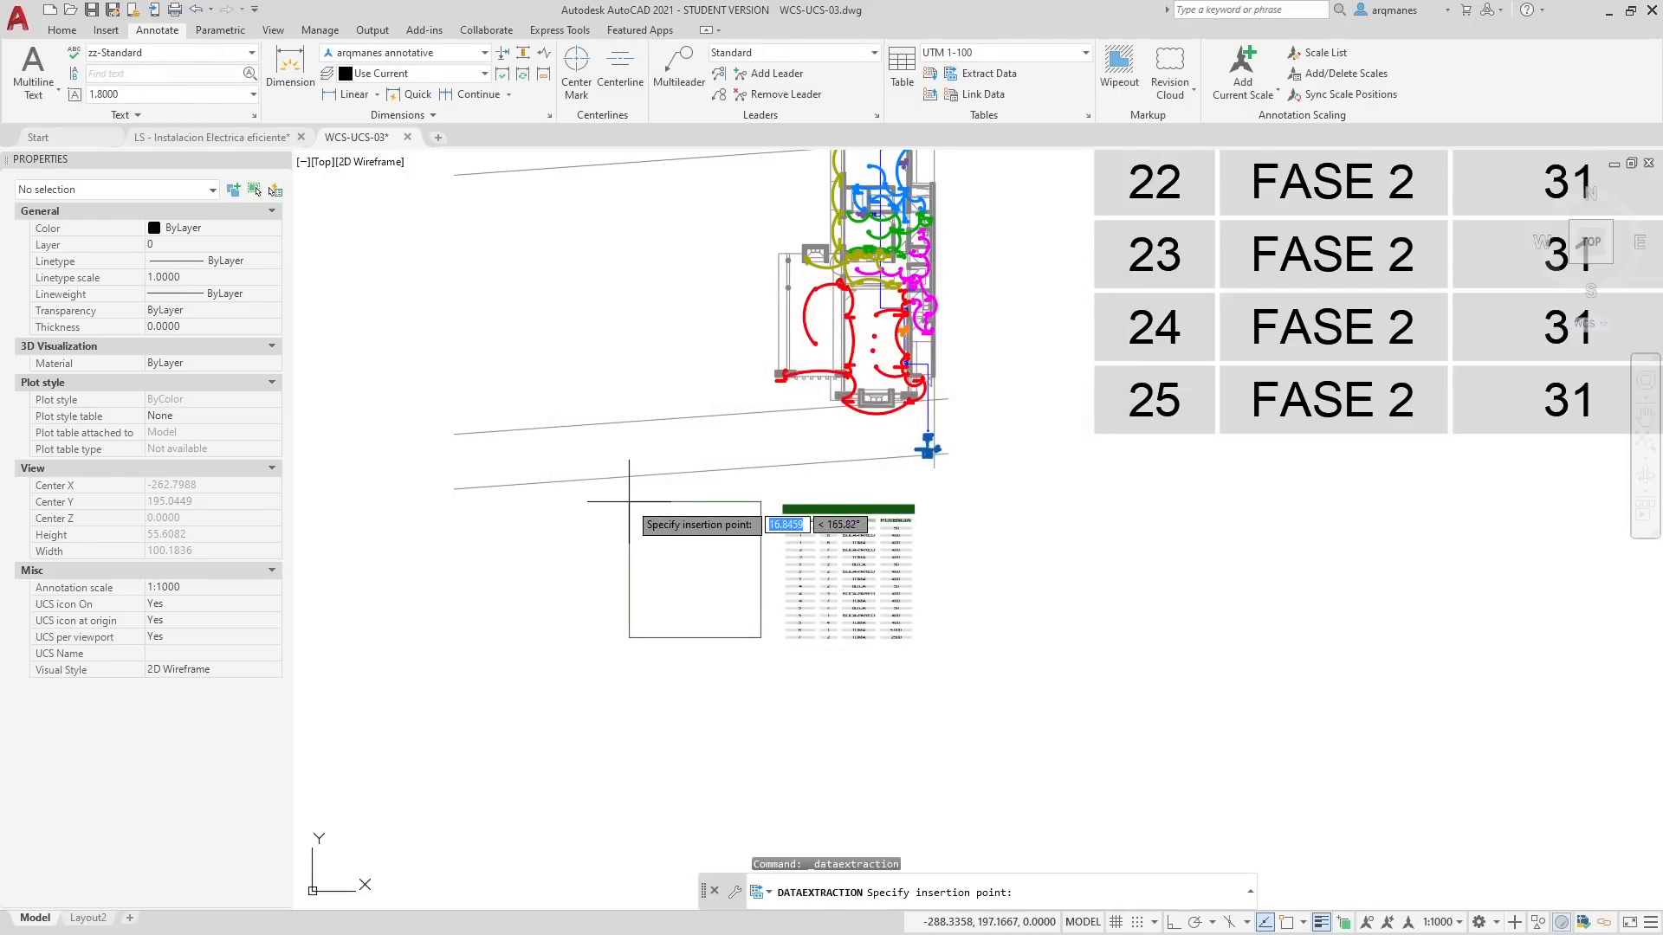
click(630, 503)
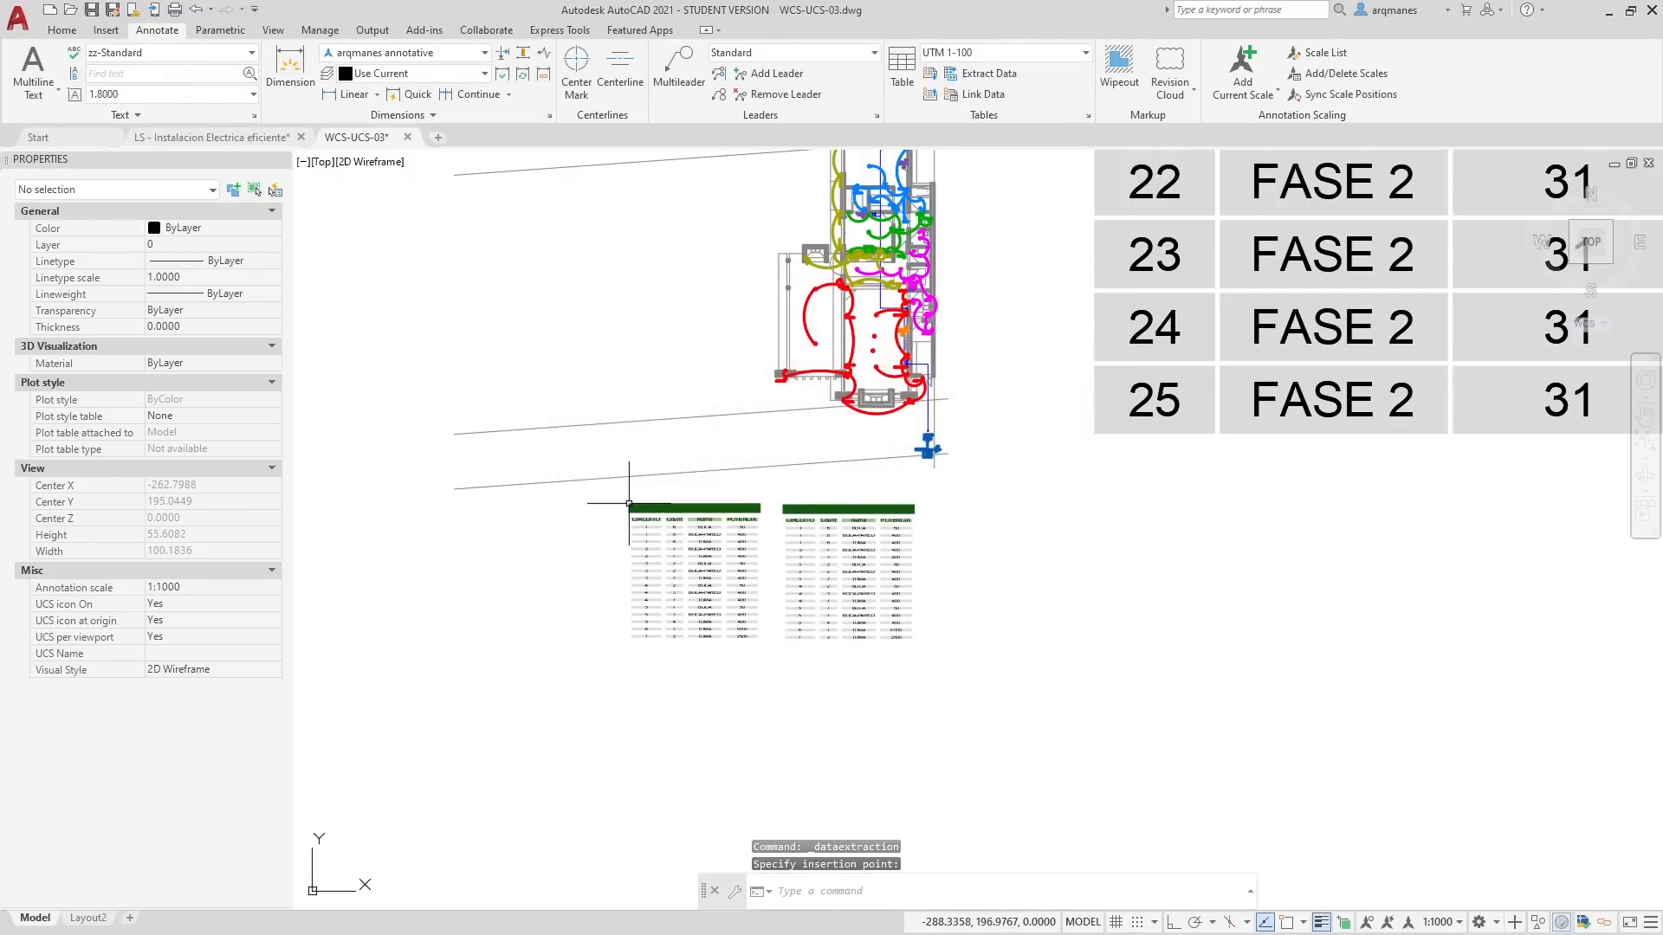
Step: Examine the new table beside the rescaled one in model space, and compare both with the paper-space table on Layout2
scroll(641, 575, up, 5)
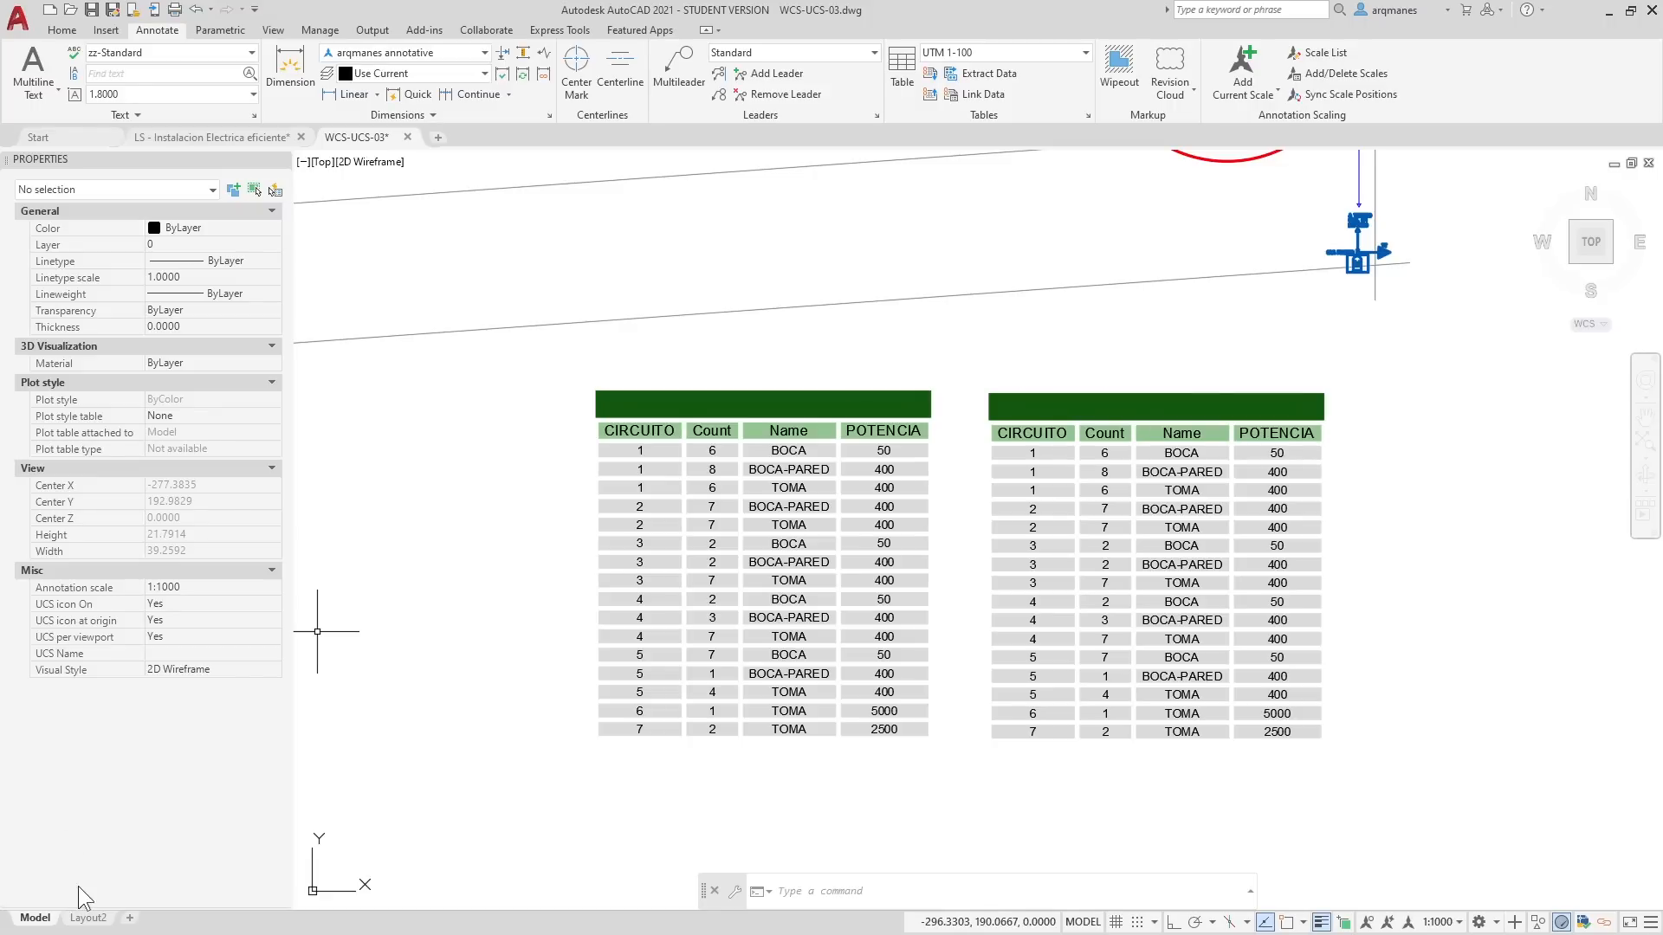
click(90, 919)
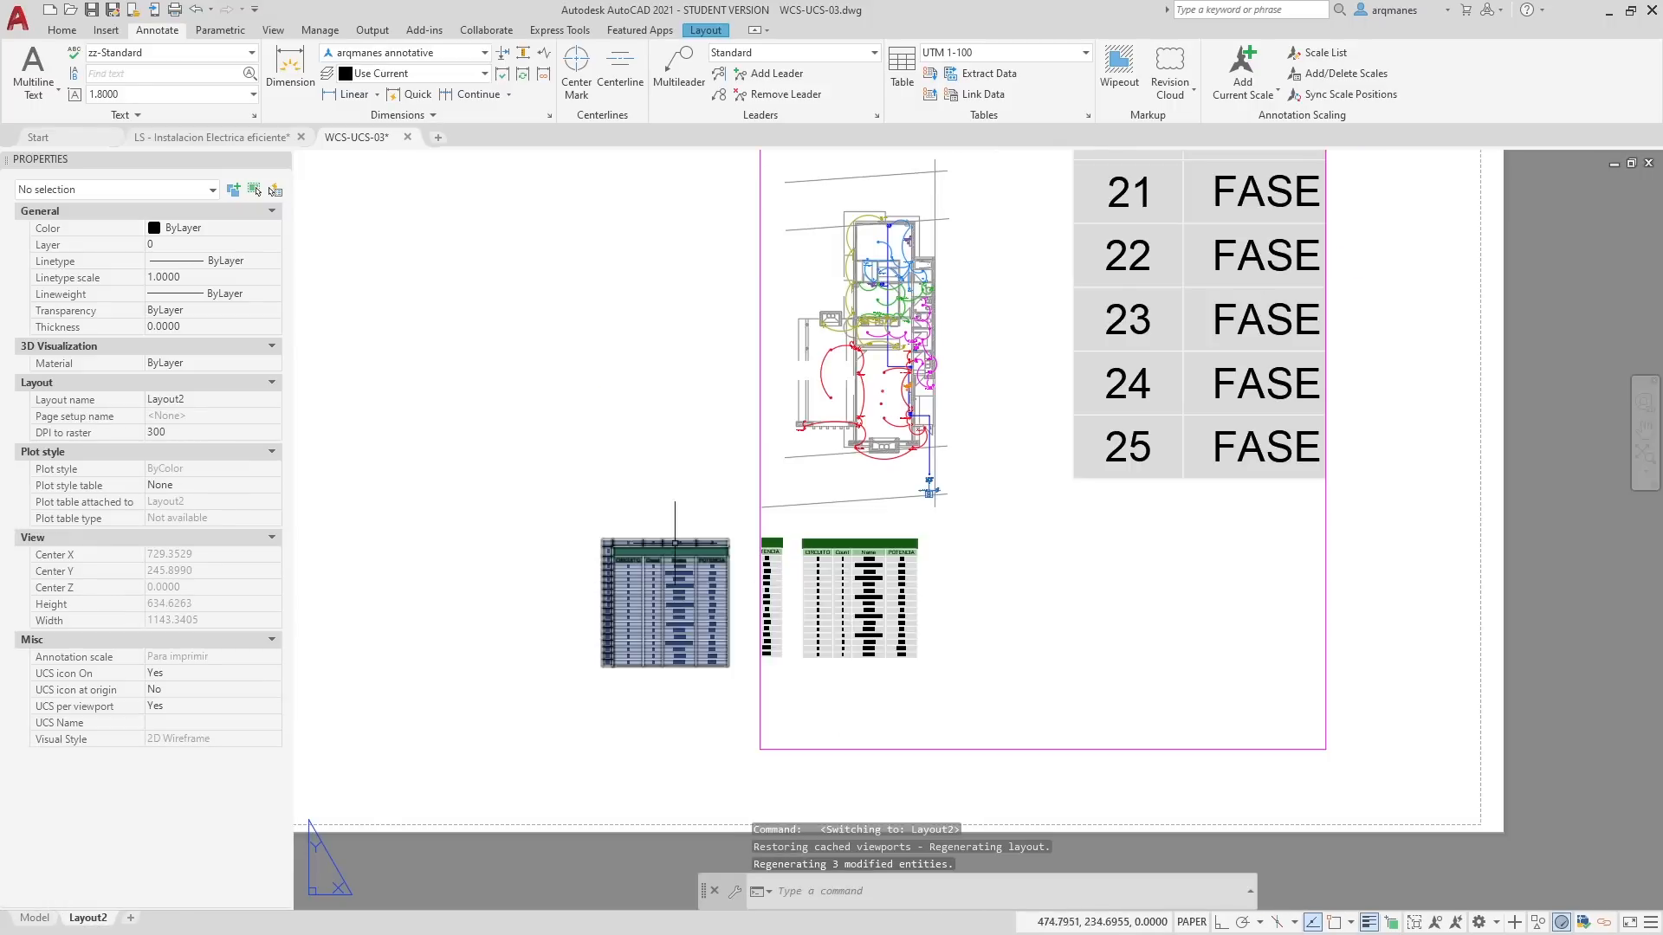
scroll(637, 580, up, 4)
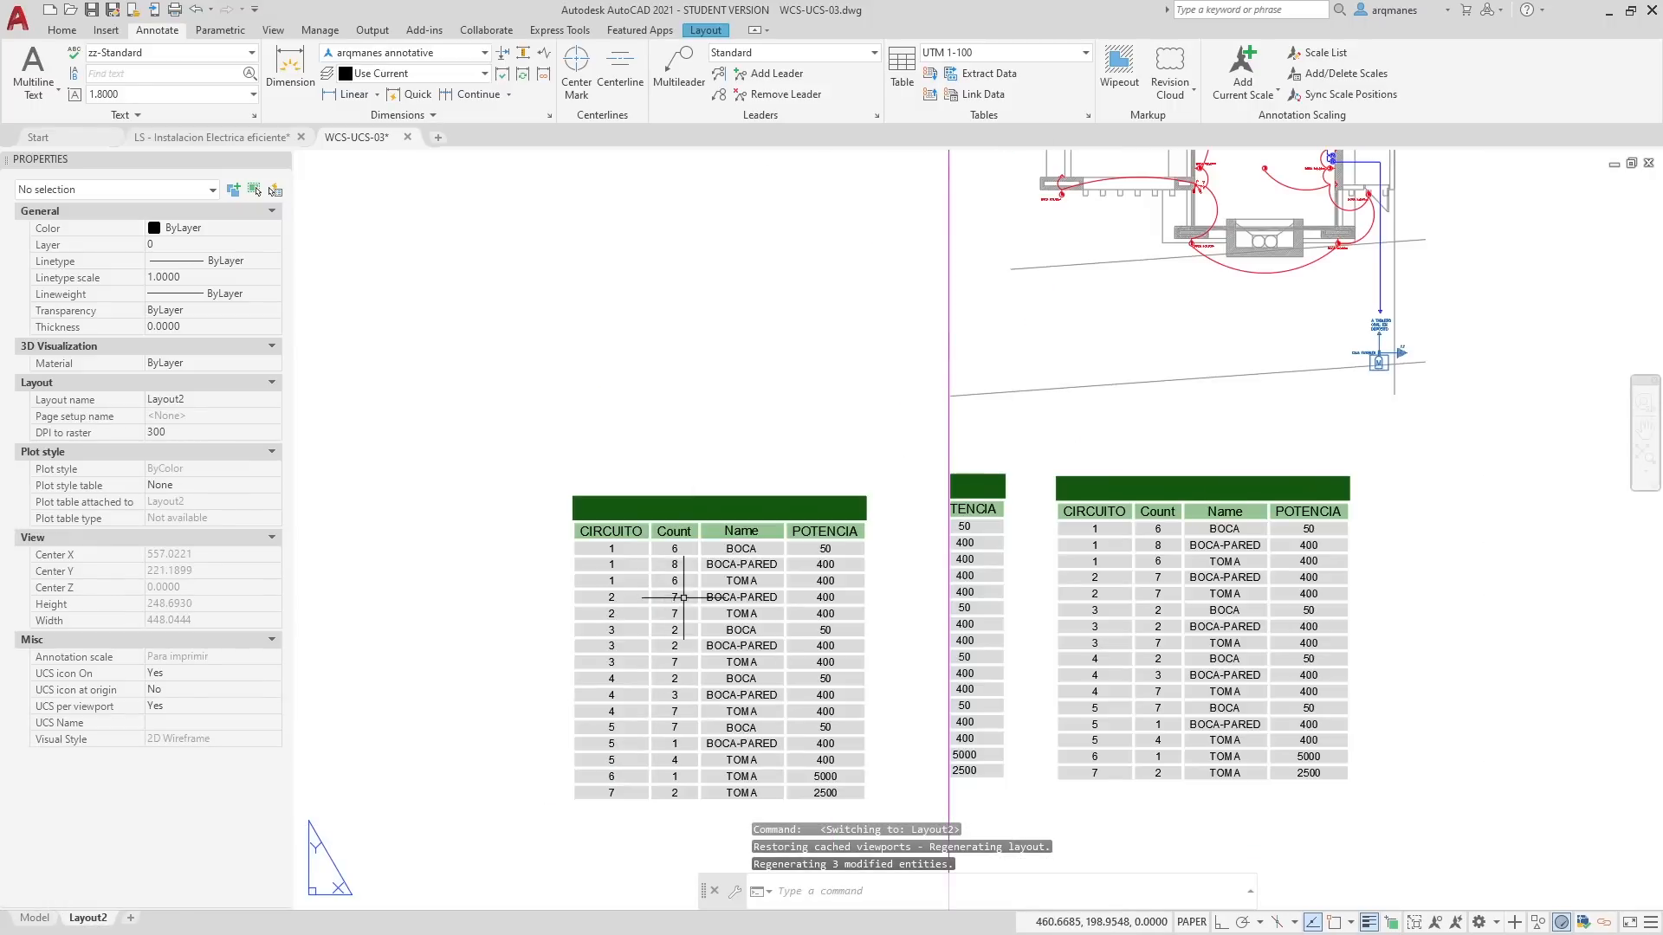
scroll(595, 544, down, 2)
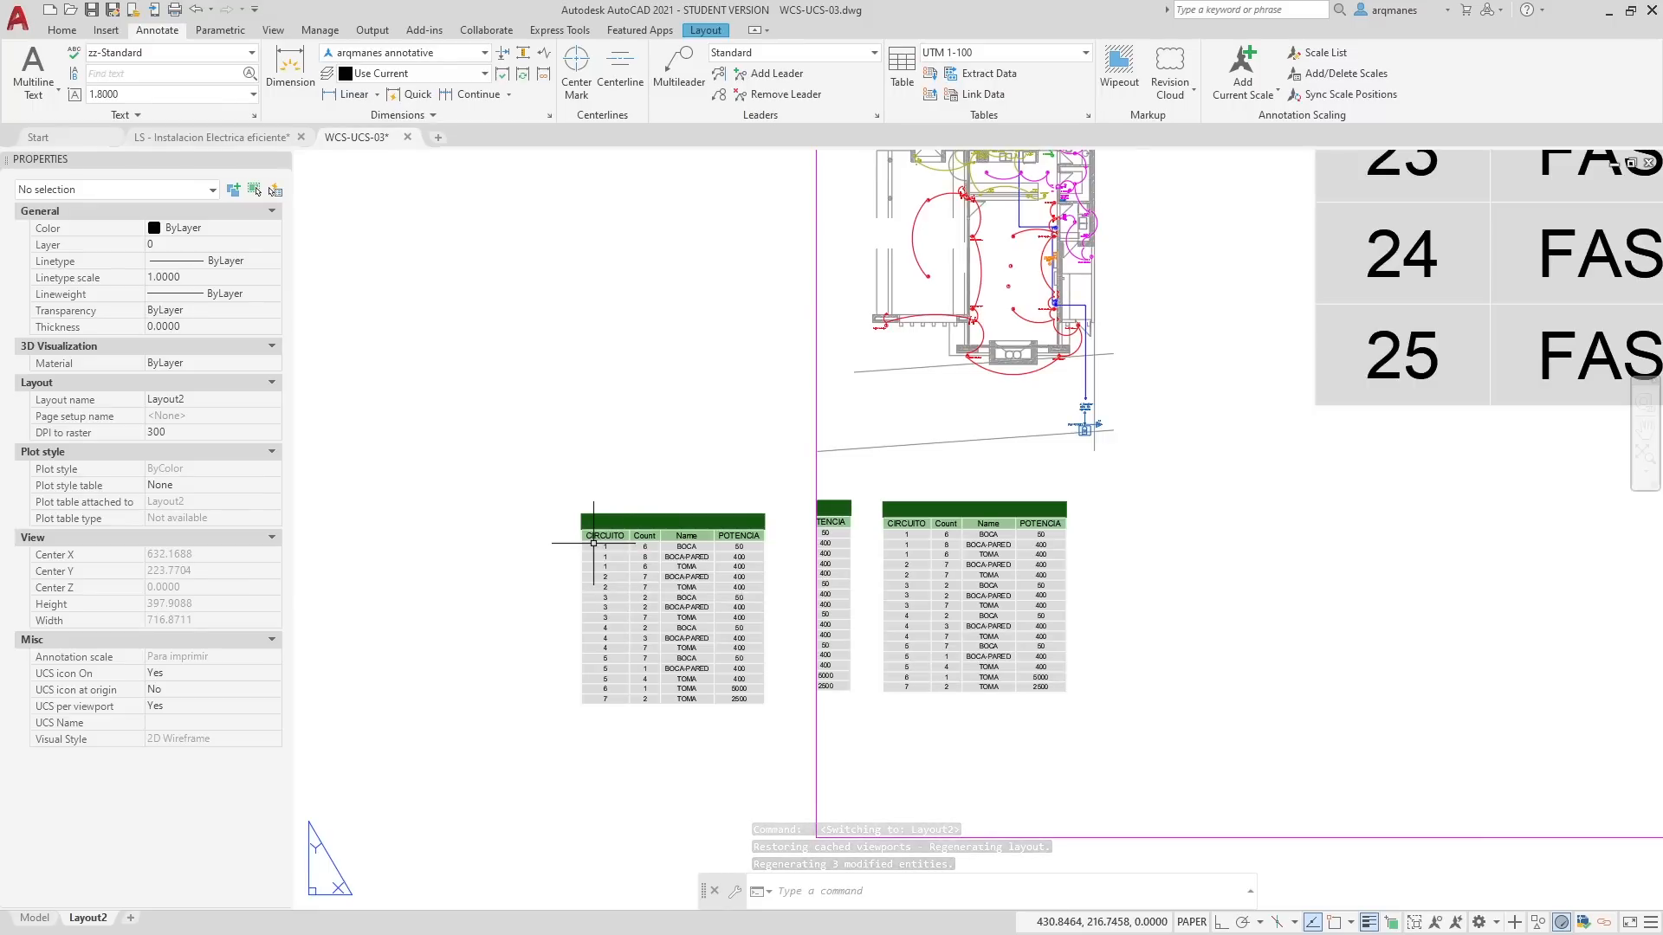